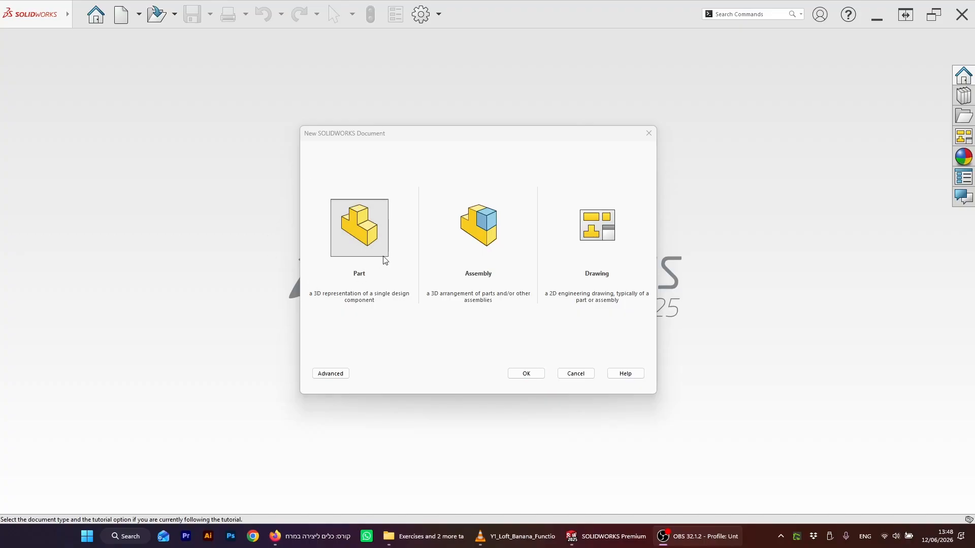
Step: Create a new part and start a sketch on the Top Plane
left_click(526, 372)
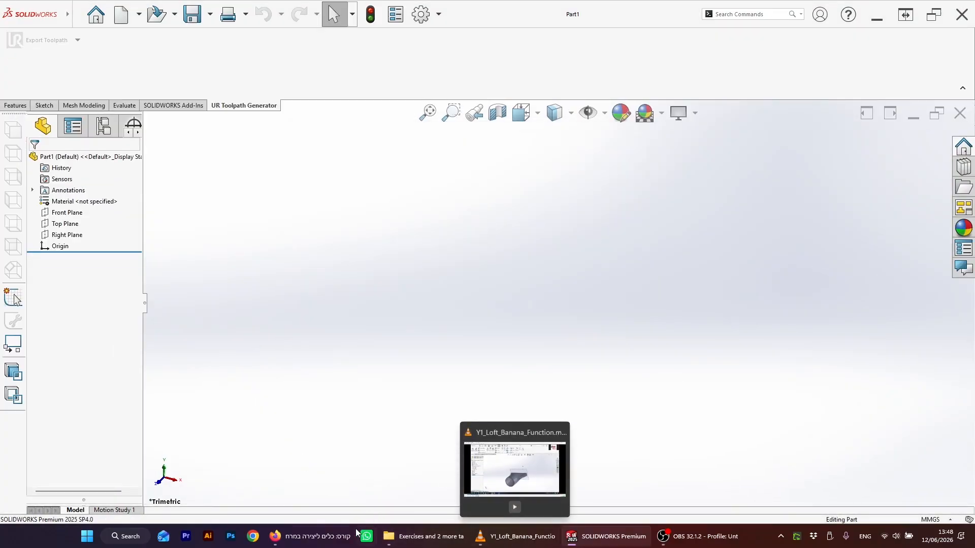
mouse_move(322, 544)
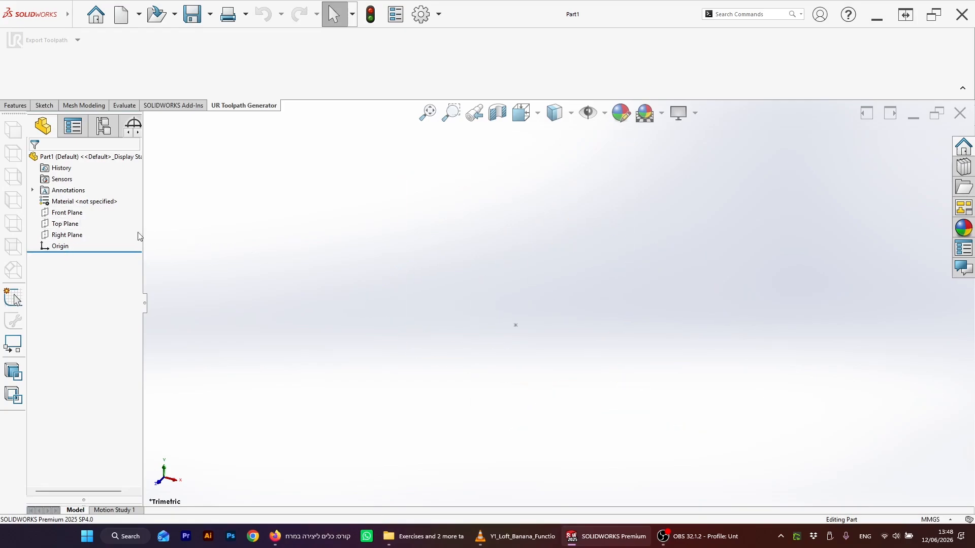
left_click(63, 225)
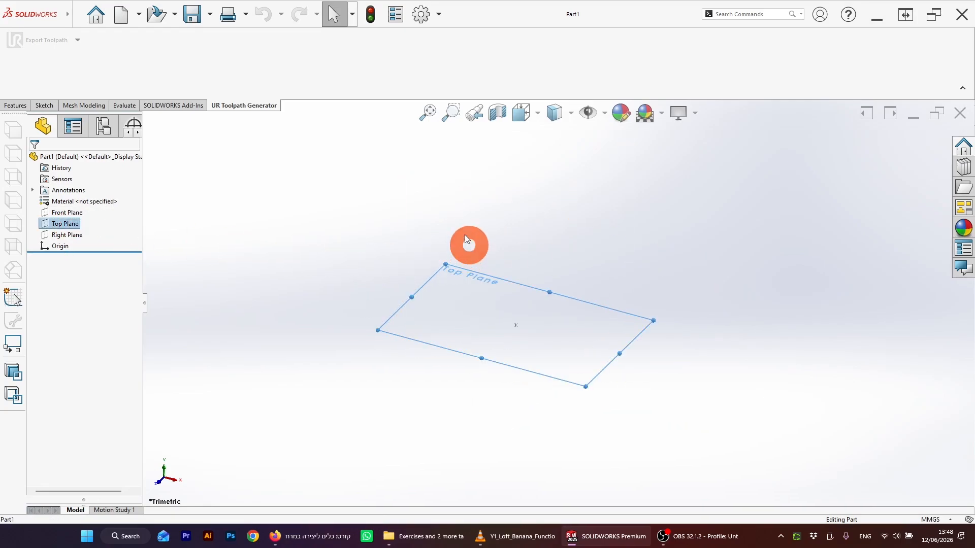
left_click(44, 106)
left_click(16, 48)
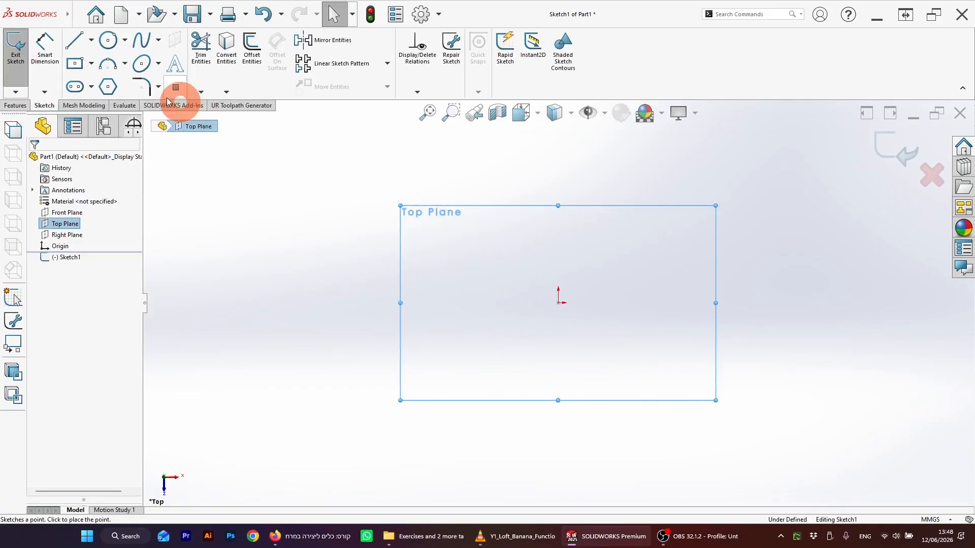
Step: Sketch a circle centered on the origin with a radius of about 59 mm, then exit the sketch
left_click(107, 40)
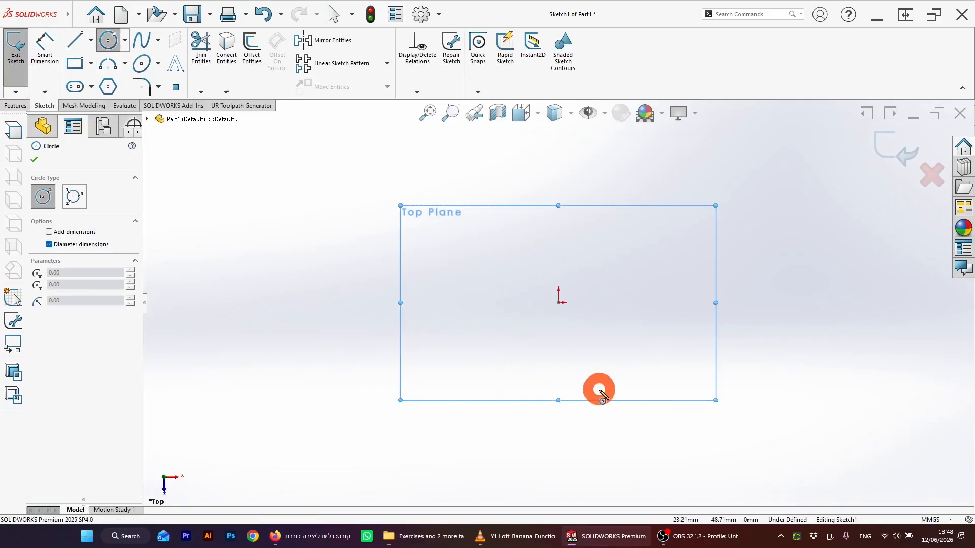
left_click(558, 303)
left_click(460, 271)
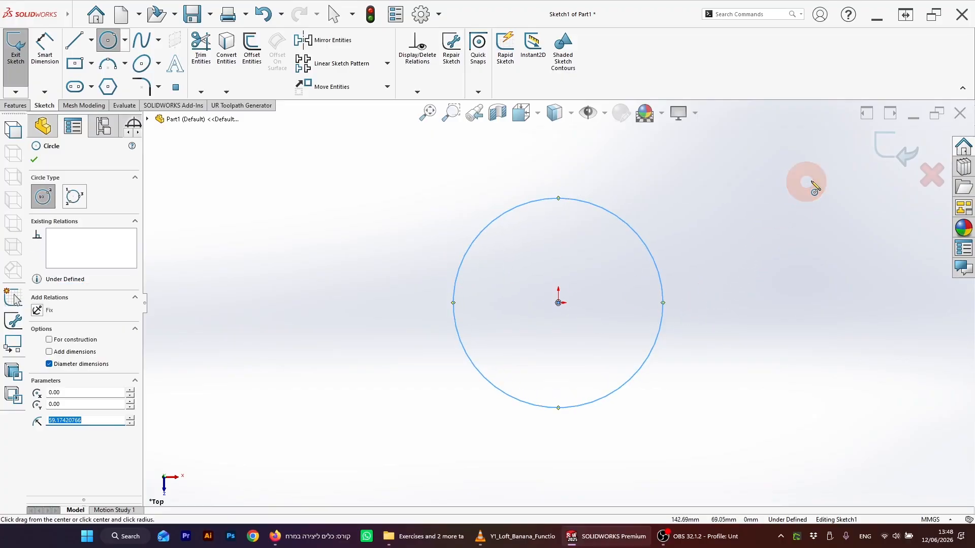
left_click(895, 153)
Step: Create a reference plane parallel to the Top Plane at an offset of 100 mm
scroll(742, 276, "up", 8)
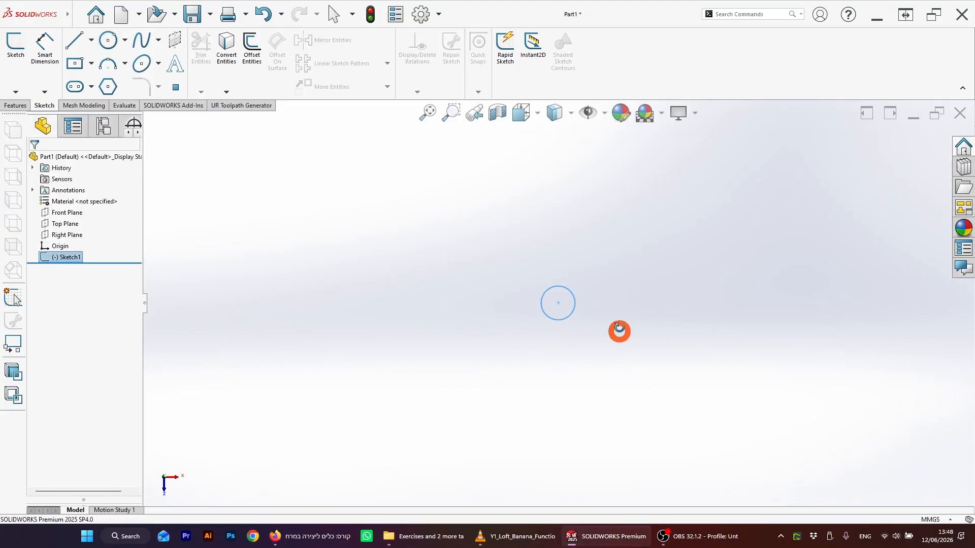
middle_click_drag(619, 331, 584, 241)
middle_click_drag(545, 302, 524, 411)
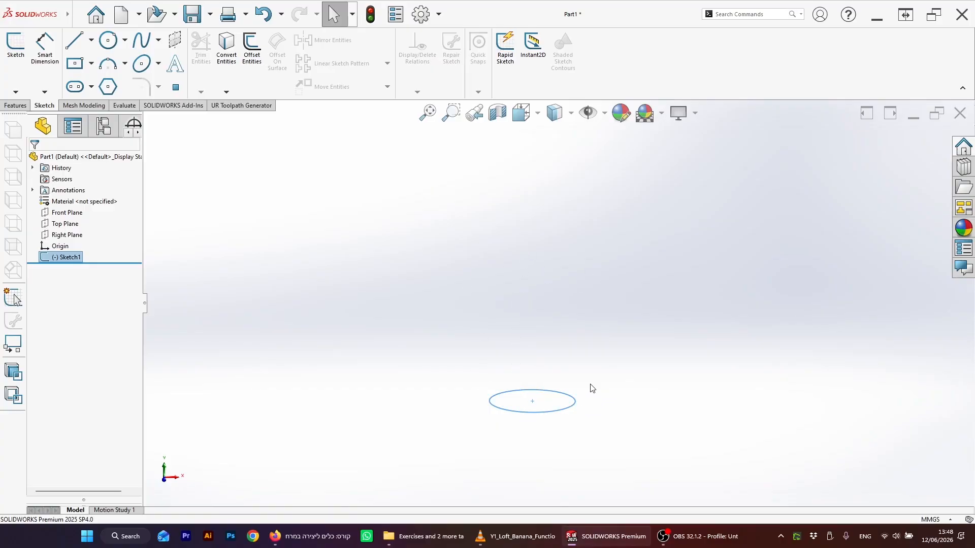
middle_click_drag(545, 364, 566, 271)
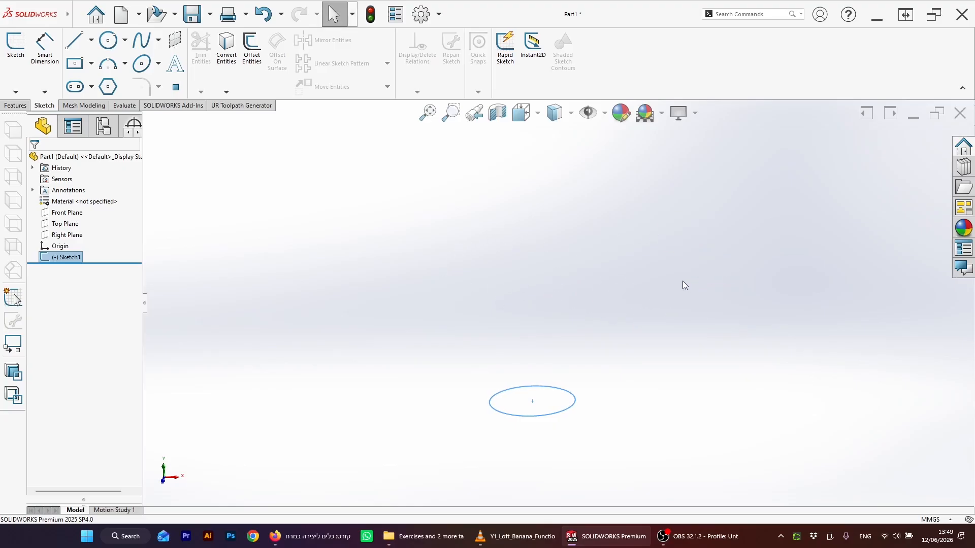
middle_click_drag(554, 317, 534, 303)
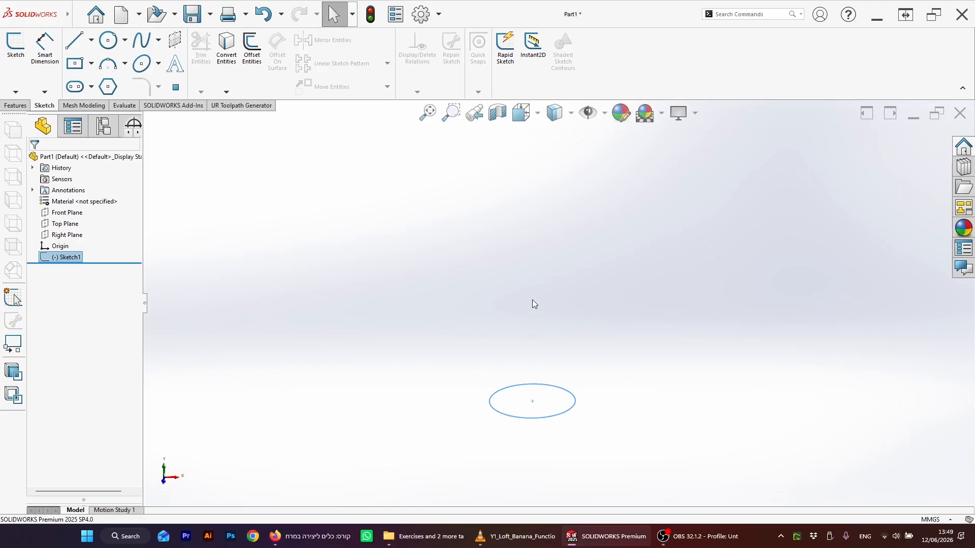
left_click(69, 223)
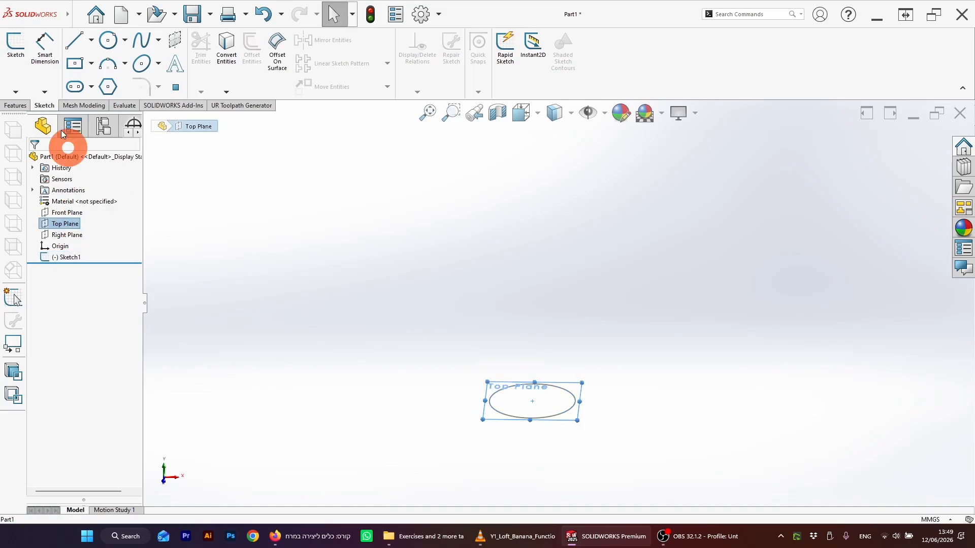
left_click(6, 106)
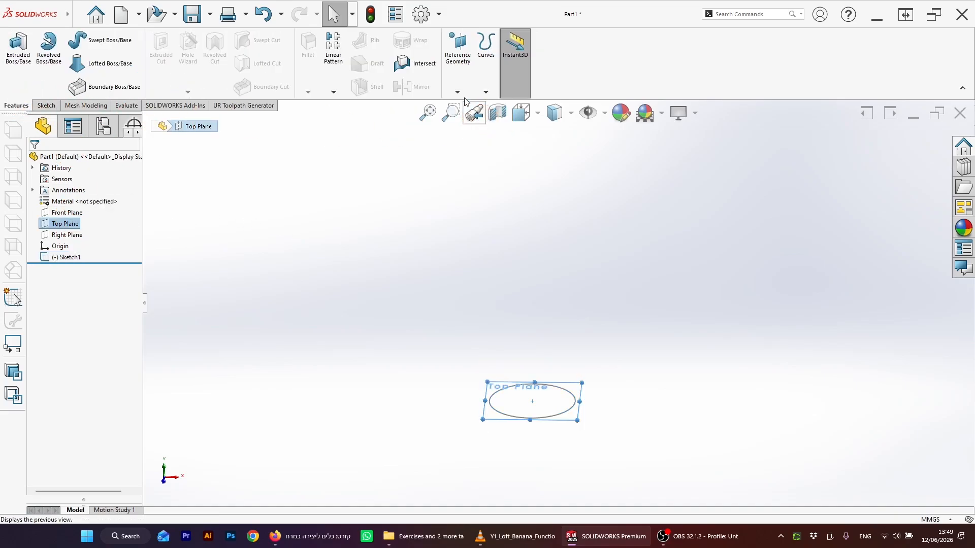
left_click(459, 76)
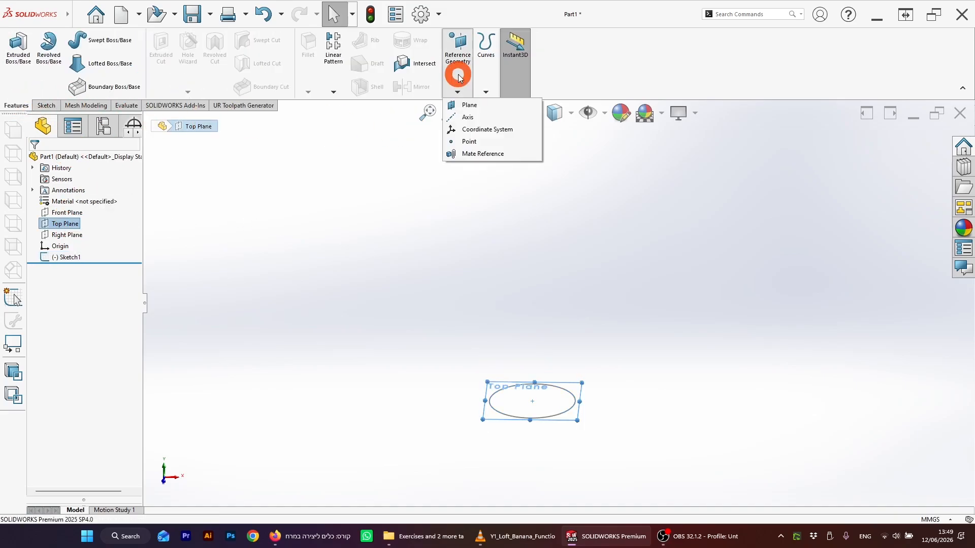
left_click(470, 107)
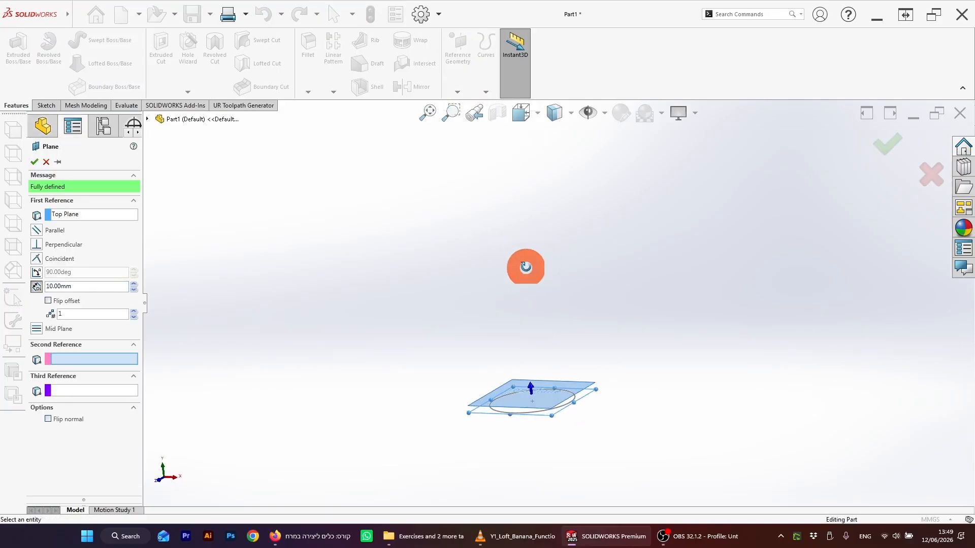
scroll(549, 355, "down", 3)
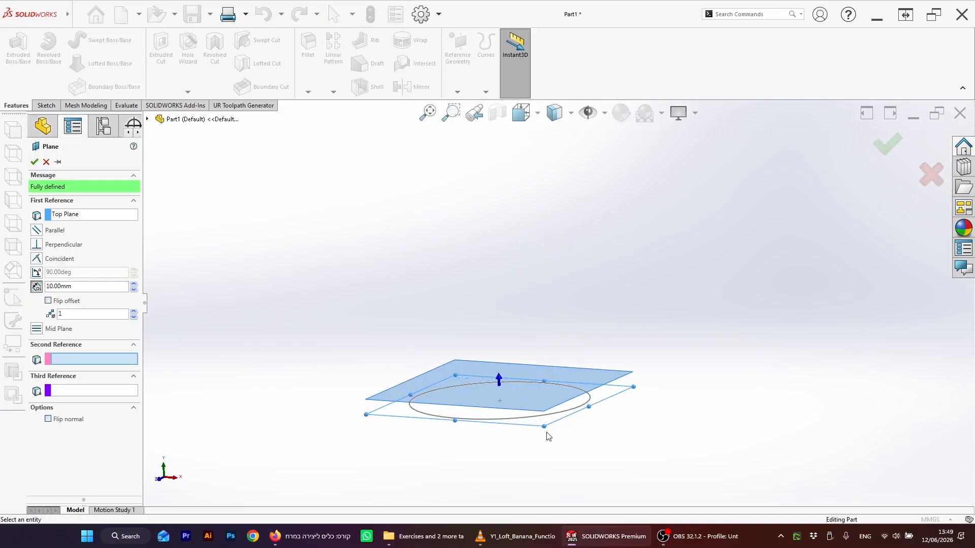
middle_click_drag(526, 379, 159, 283)
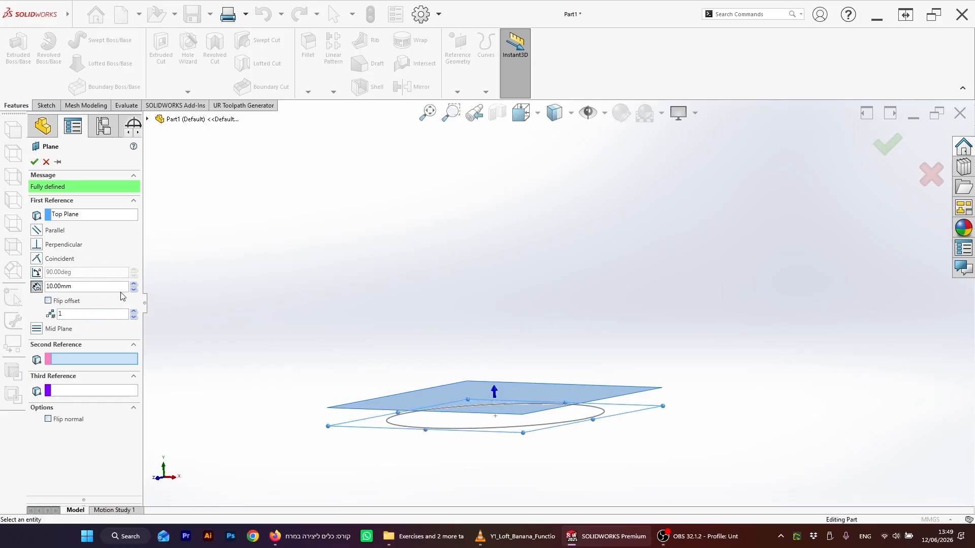
left_click(135, 287)
left_click(135, 287)
left_click(134, 286)
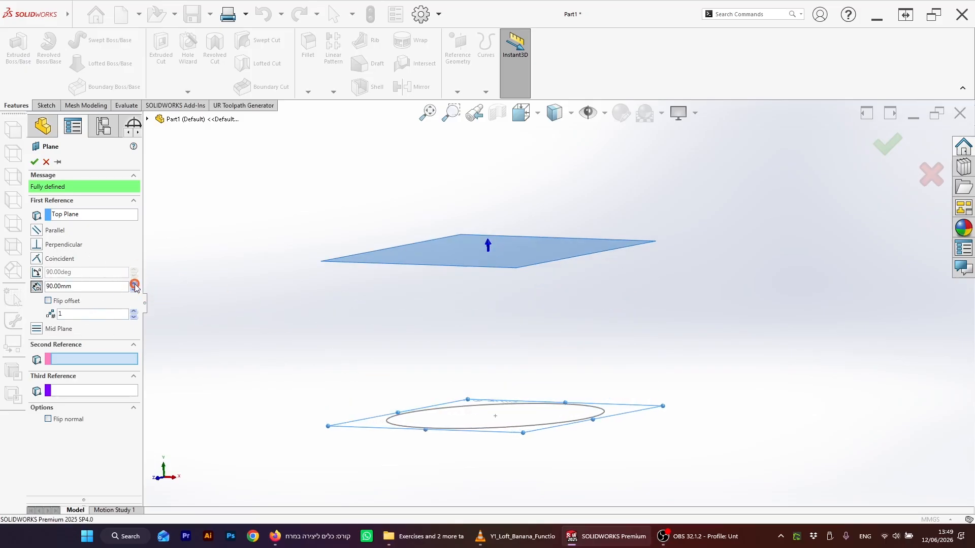
left_click(134, 286)
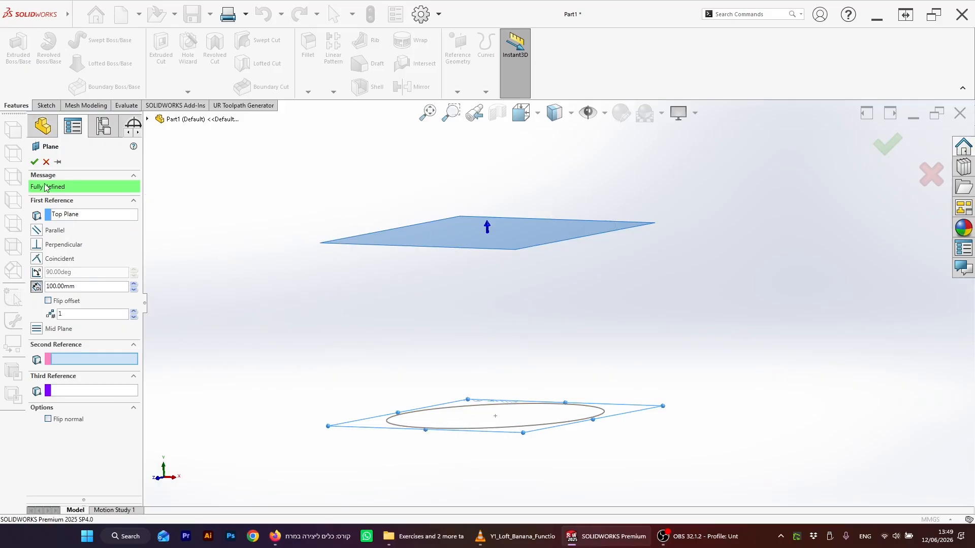
left_click(34, 161)
Step: On Plane1, sketch a center rectangle around the origin that encloses the circle, then exit the sketch
middle_click_drag(548, 255, 504, 295)
left_click(505, 300)
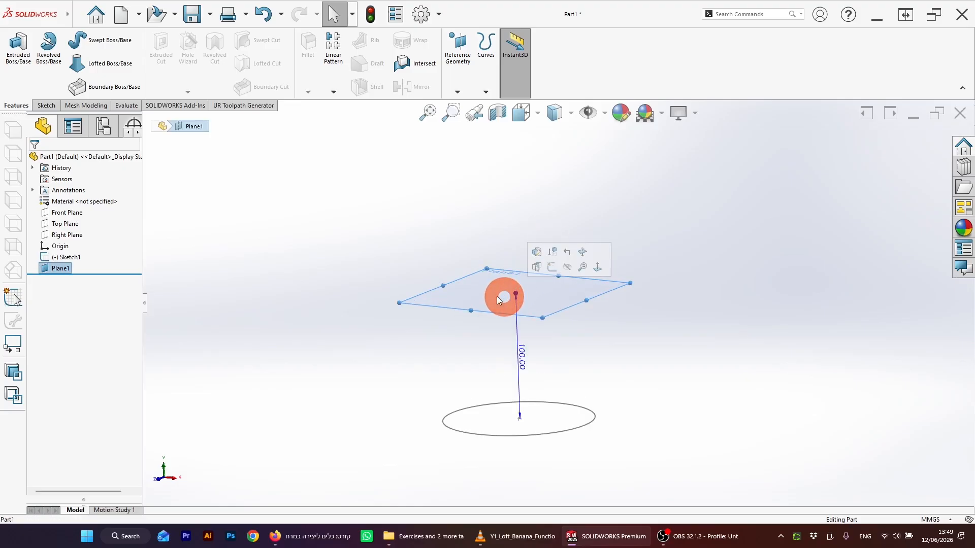
left_click(47, 105)
left_click(19, 53)
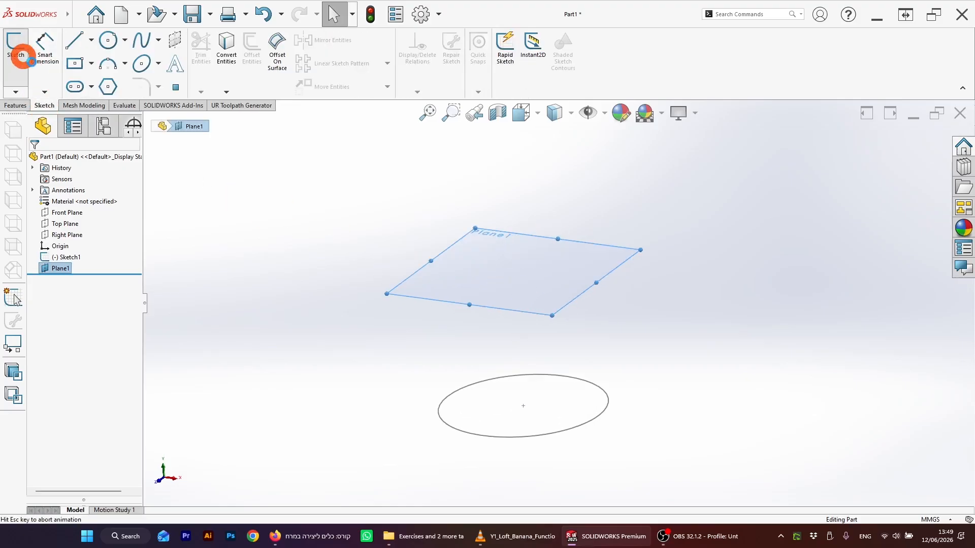
left_click(454, 274)
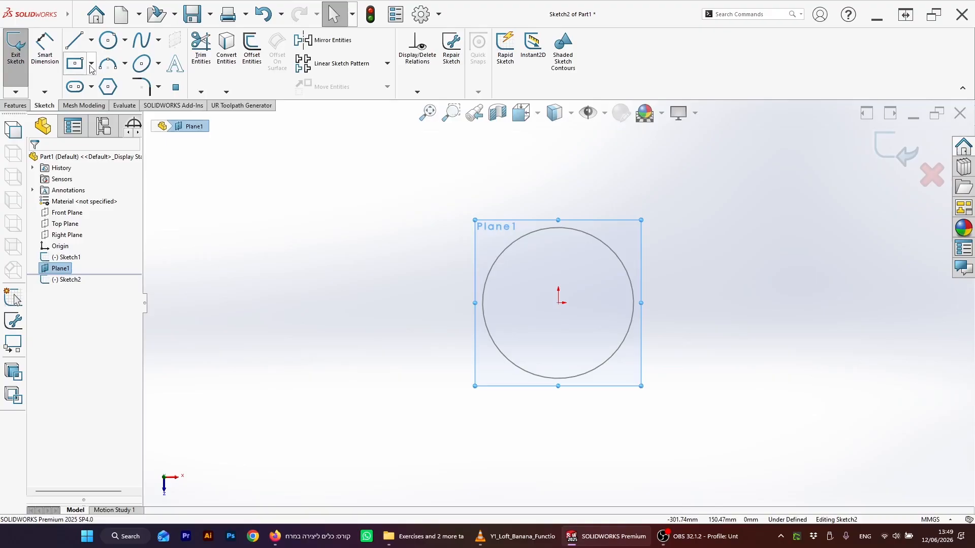
left_click(108, 86)
left_click(75, 62)
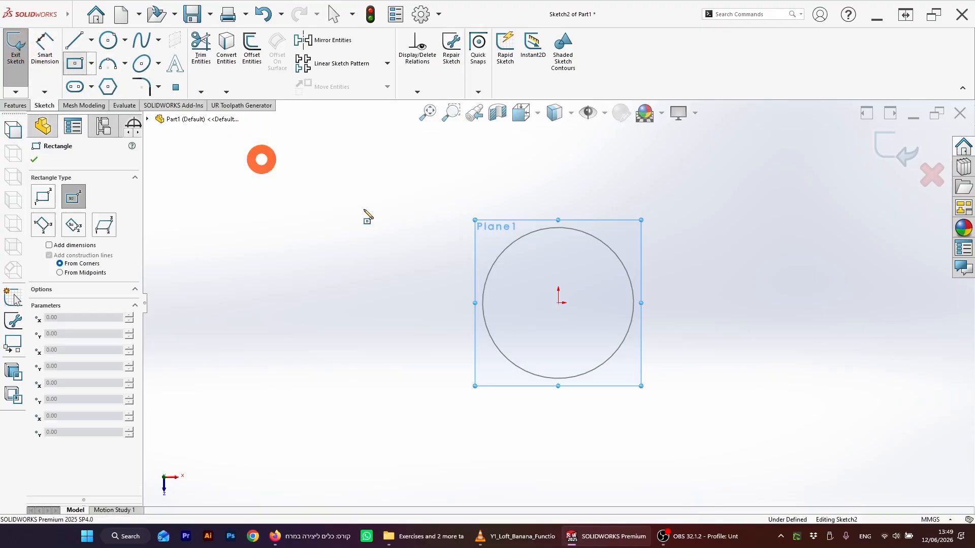
left_click(559, 305)
mouse_move(559, 308)
left_mouse_down()
mouse_move(551, 257)
mouse_move(483, 191)
mouse_move(452, 192)
left_mouse_up()
left_click(892, 142)
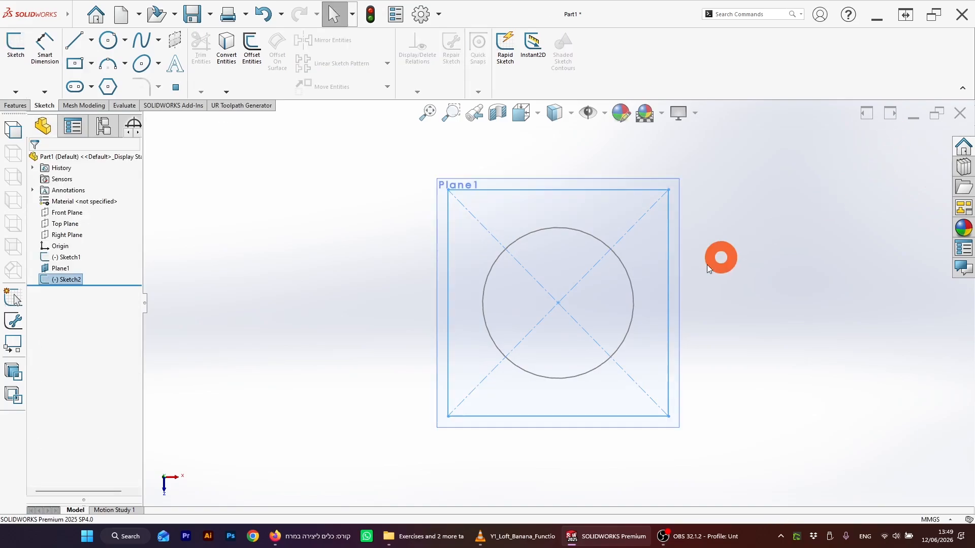
Step: Create a second reference plane offset 210 mm from the Top Plane
left_click(620, 390)
mouse_move(620, 390)
middle_mouse_down()
mouse_move(616, 214)
mouse_move(627, 276)
mouse_move(610, 286)
mouse_move(577, 272)
mouse_move(583, 259)
mouse_move(464, 213)
mouse_move(553, 222)
middle_mouse_up()
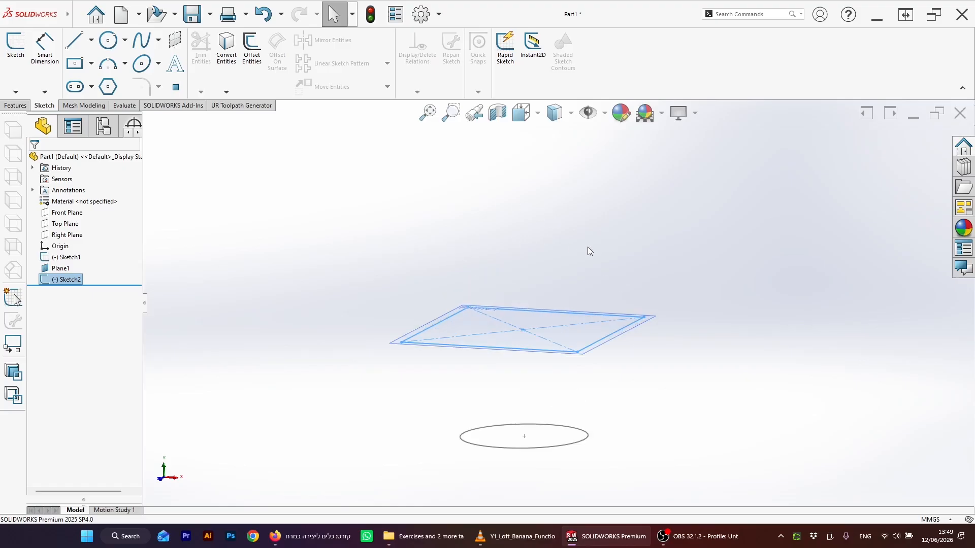
mouse_move(589, 251)
middle_mouse_down()
mouse_move(586, 239)
mouse_move(583, 253)
mouse_move(603, 259)
mouse_move(506, 265)
middle_mouse_up()
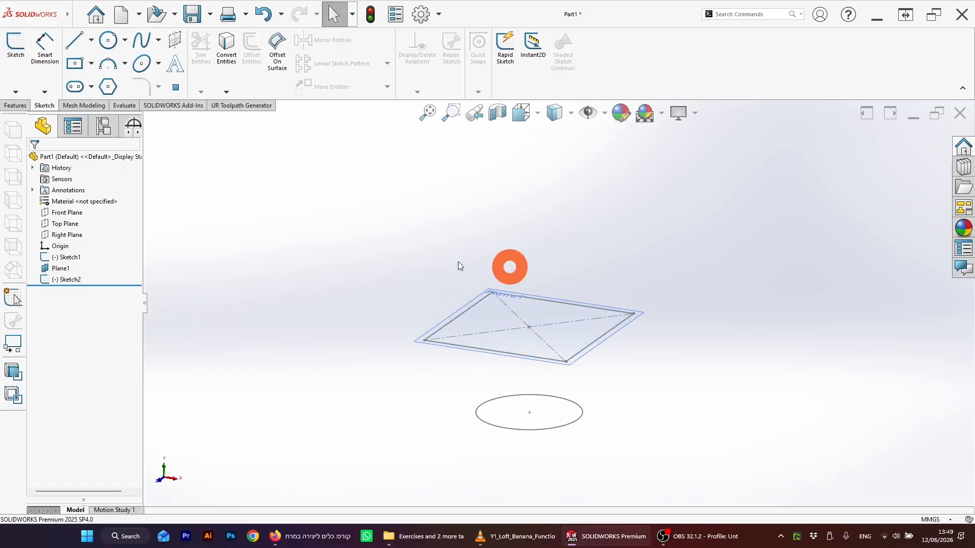
left_click(57, 224)
left_click(15, 105)
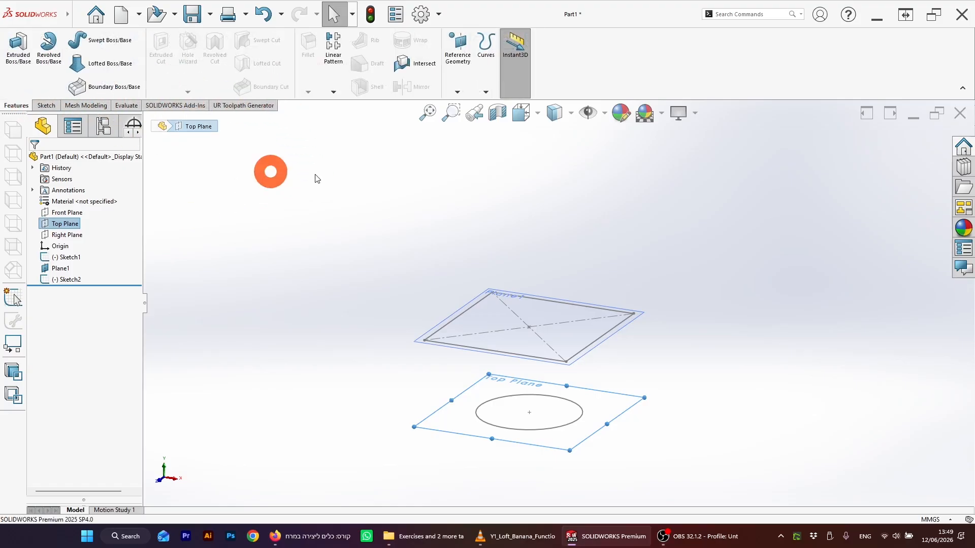
left_click(459, 51)
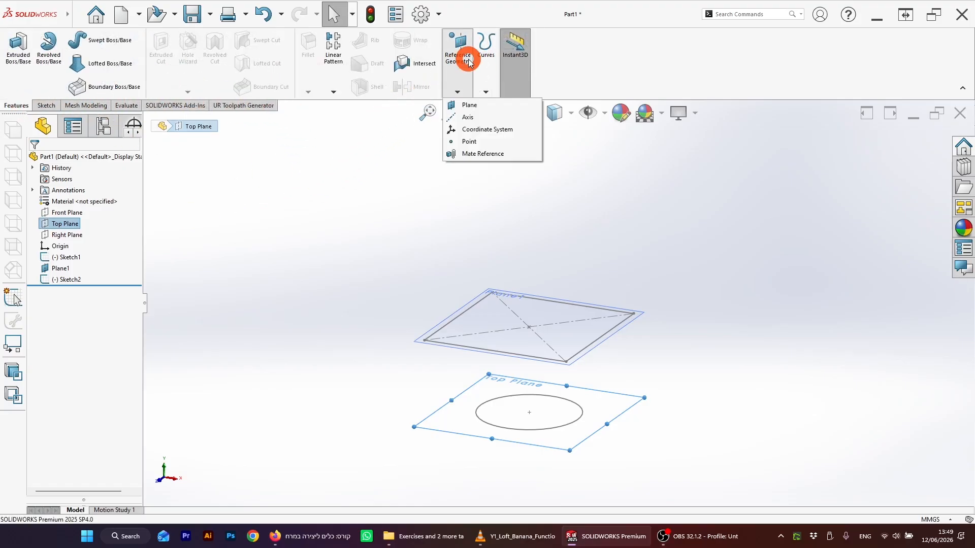
left_click(467, 107)
middle_click_drag(570, 266, 364, 265)
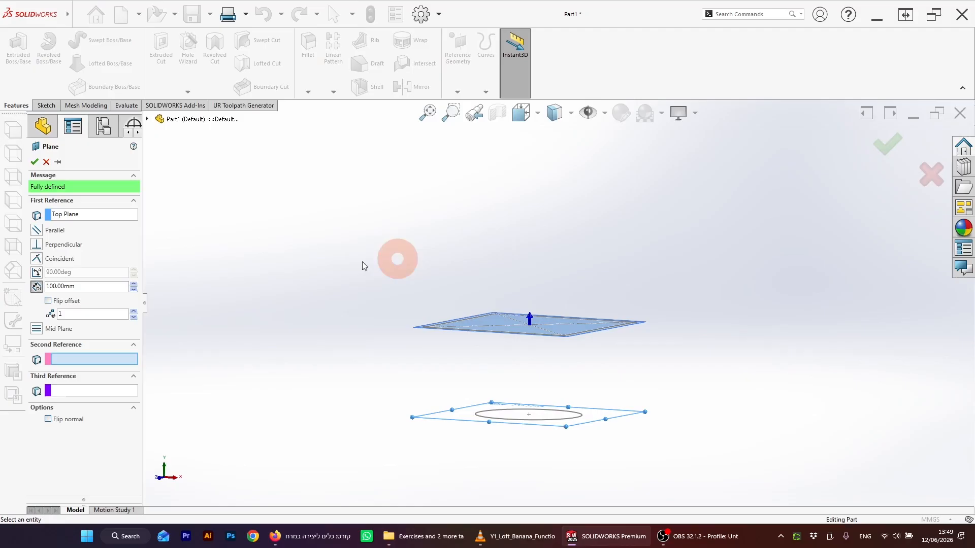
left_click(134, 284)
left_click(134, 284)
left_click(134, 284)
left_click(133, 284)
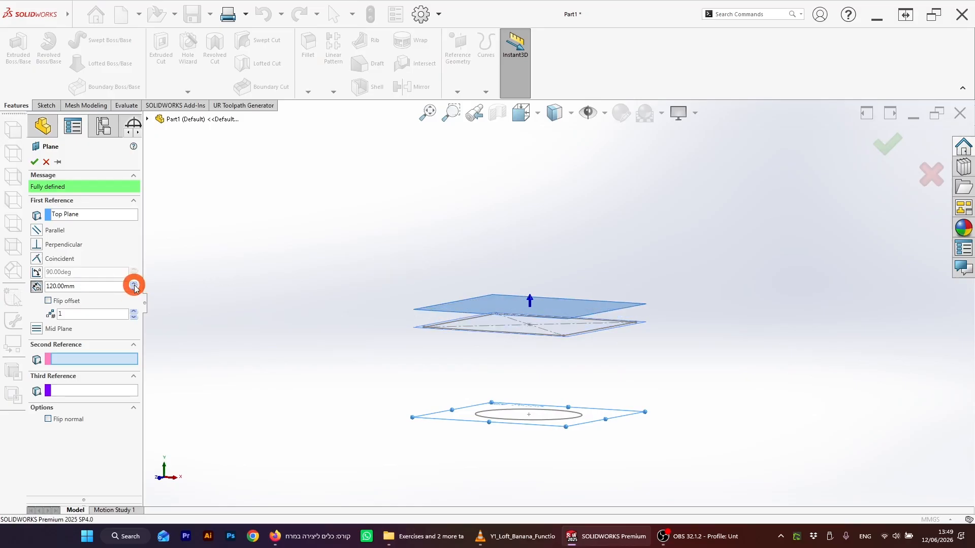
left_click(133, 284)
left_click(133, 284)
left_click(134, 284)
left_click(133, 284)
left_click(133, 284)
left_click(133, 284)
left_click(134, 284)
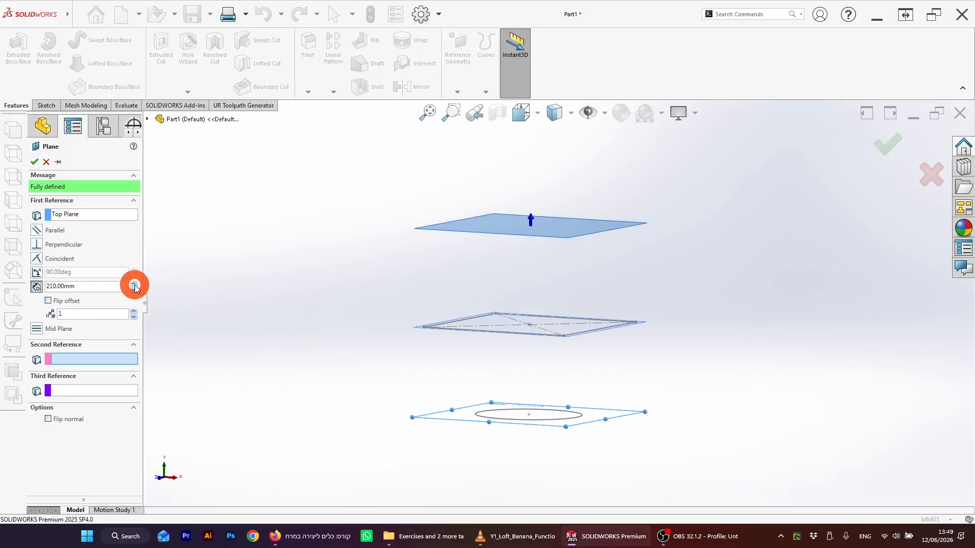
left_click(34, 161)
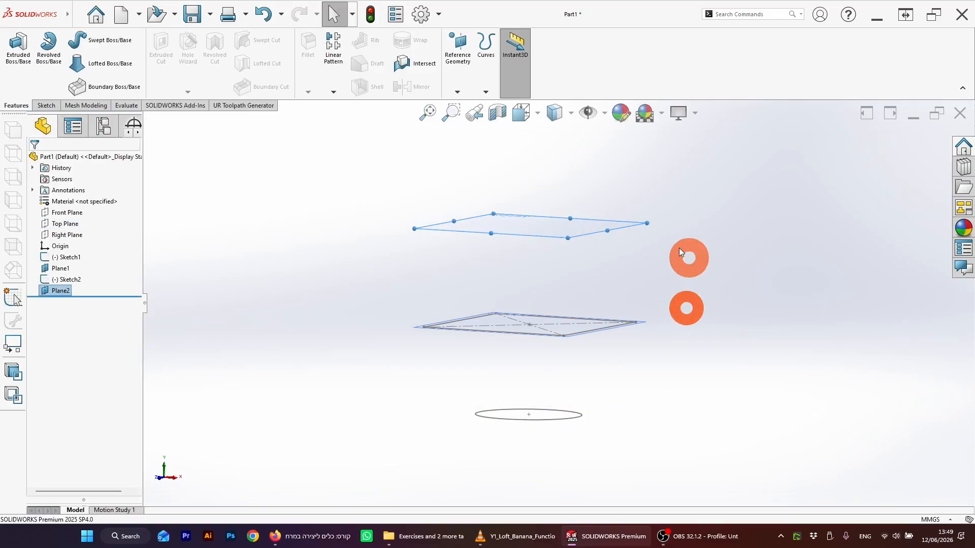
Step: On Plane2, sketch a long, narrow center rectangle around the origin extending past the lower rectangle's sides, then exit the sketch
middle_click_drag(685, 257, 629, 262)
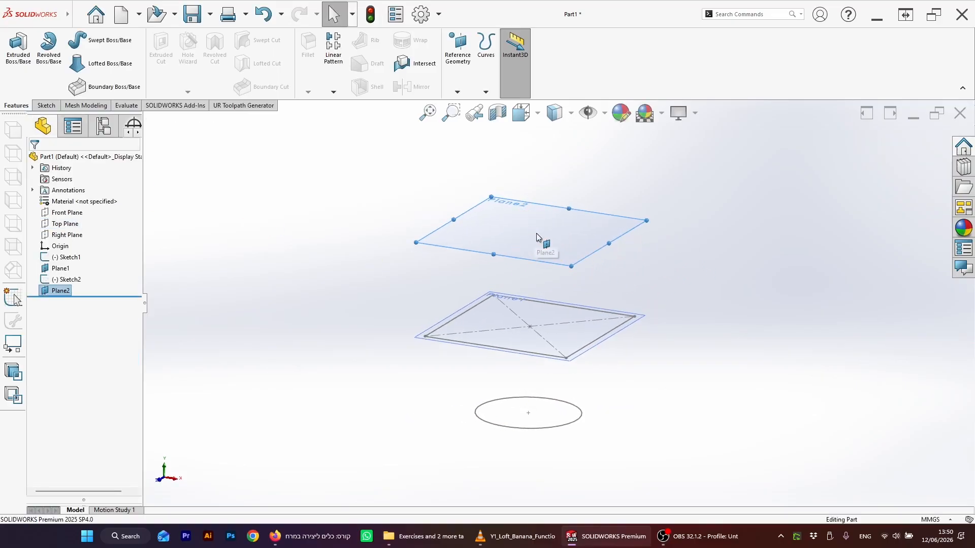
left_click(46, 106)
left_click(20, 55)
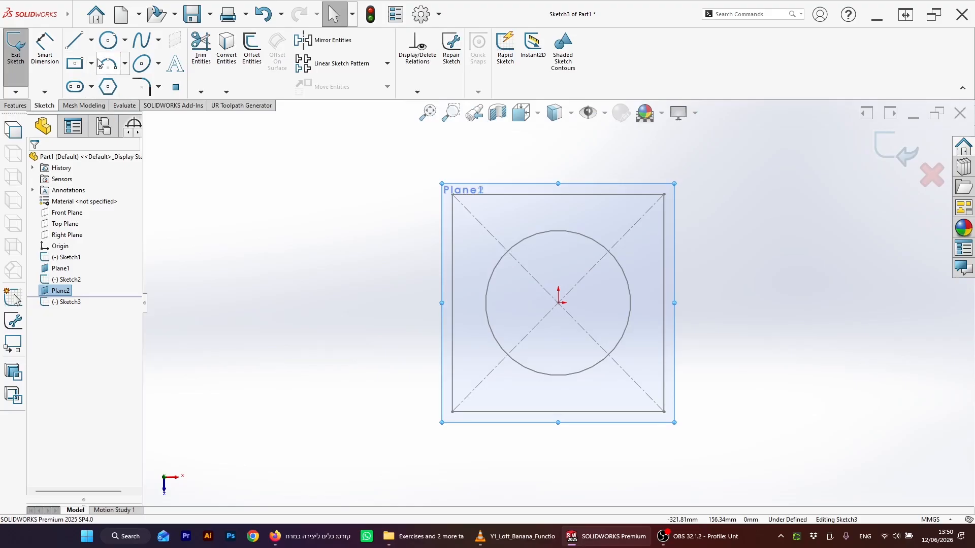
left_click(75, 65)
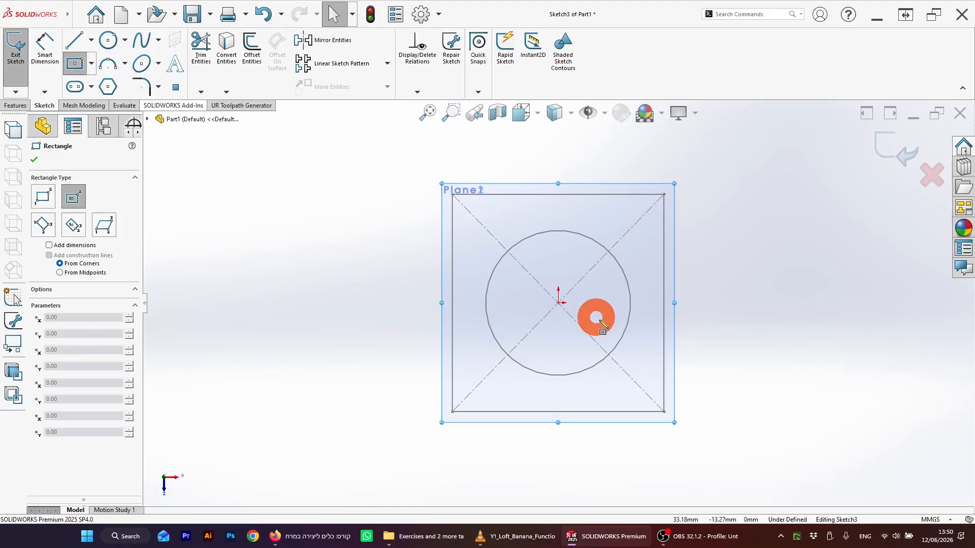
left_click(558, 303)
left_click(497, 293)
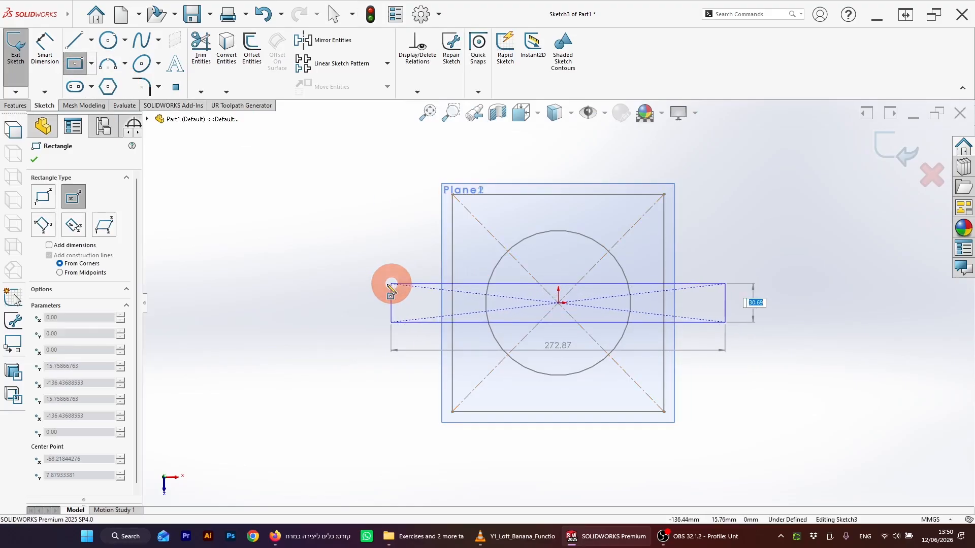
left_click(361, 272)
left_click(883, 152)
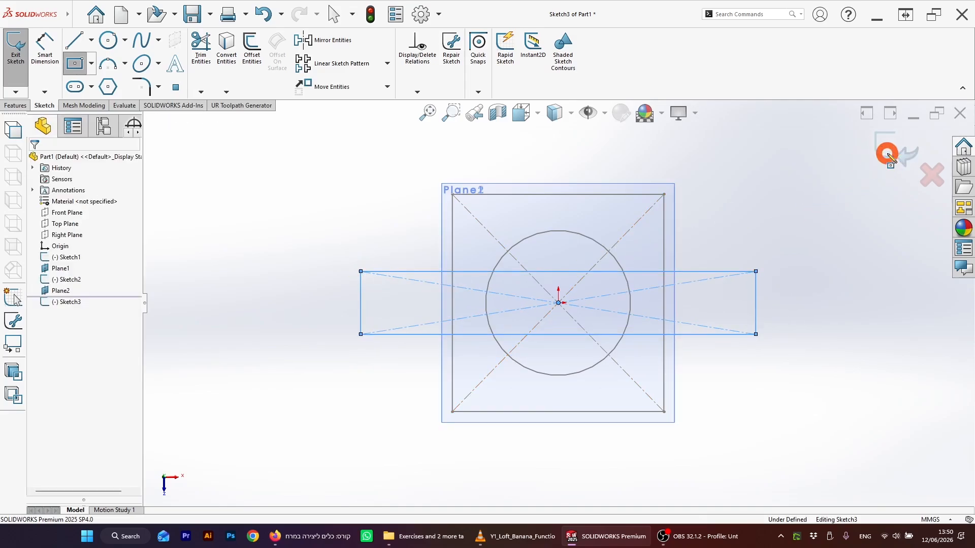
mouse_move(635, 326)
middle_mouse_down()
mouse_move(653, 374)
mouse_move(596, 183)
mouse_move(590, 255)
mouse_move(603, 244)
mouse_move(616, 251)
middle_mouse_up()
scroll(603, 262, "down", 2)
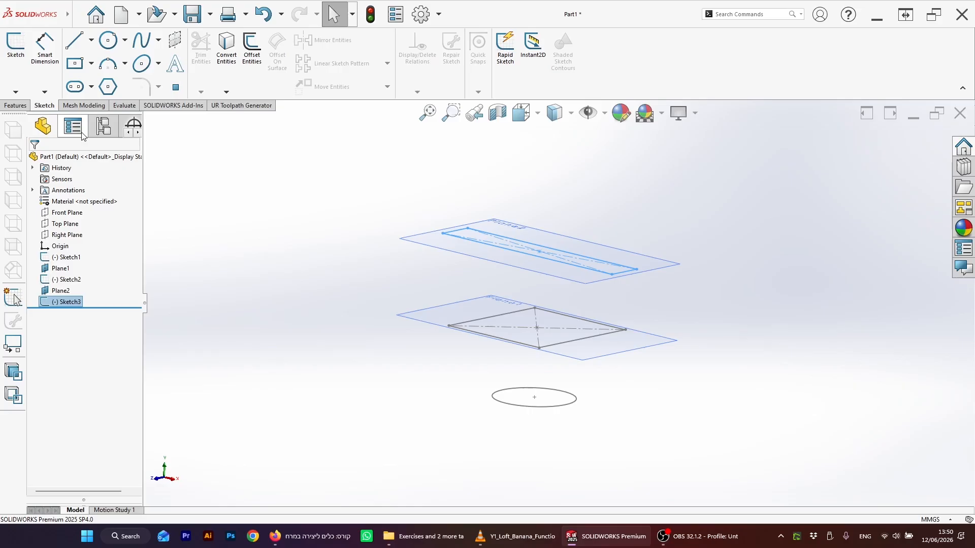
left_click(16, 106)
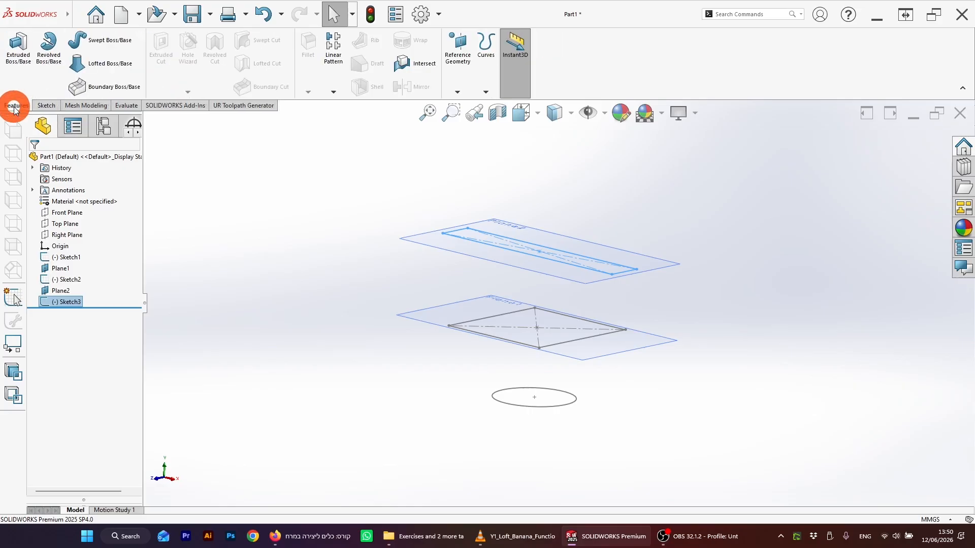
left_click(80, 65)
left_click(516, 387)
left_click(521, 364)
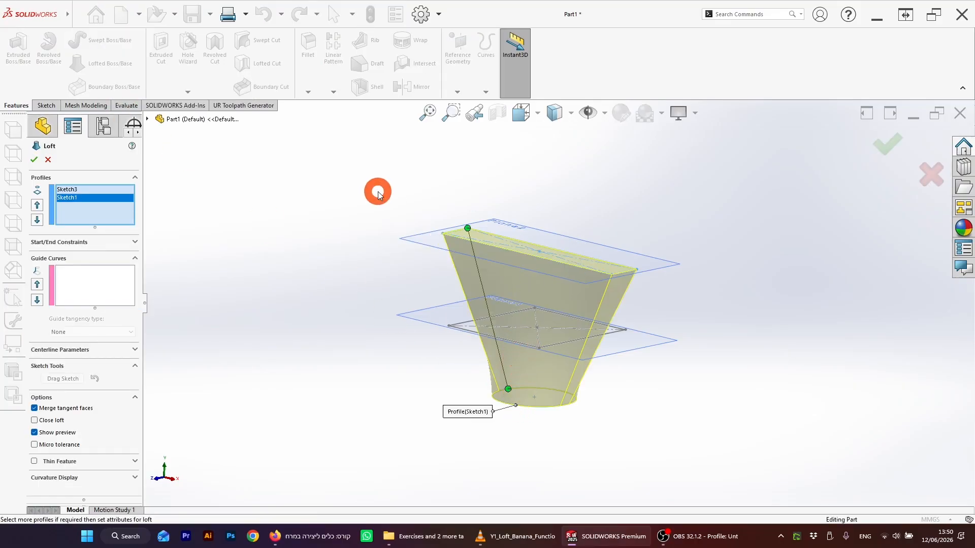
left_click(48, 160)
left_click(343, 289)
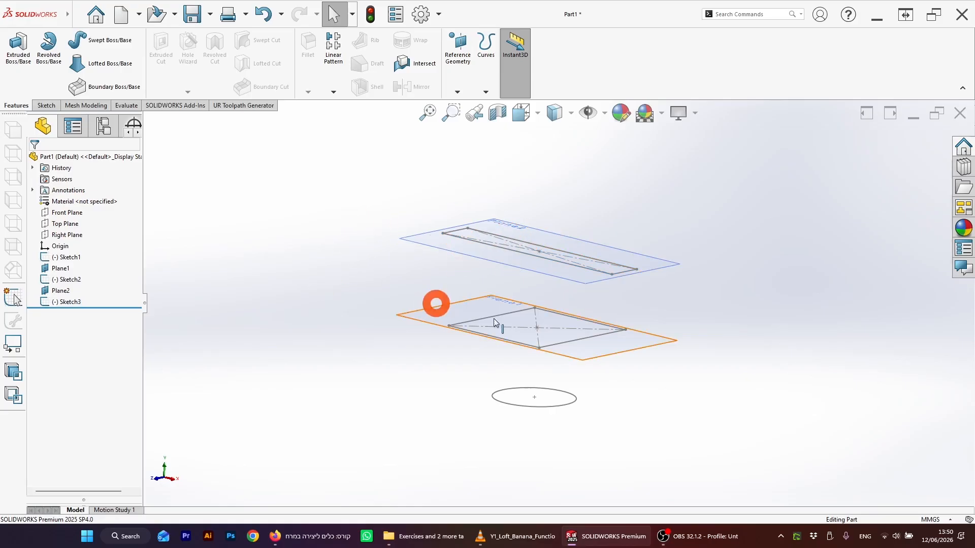
Step: Create a lofted boss through the circle, the Plane1 rectangle and the Plane2 rectangle
scroll(638, 332, "down", 1)
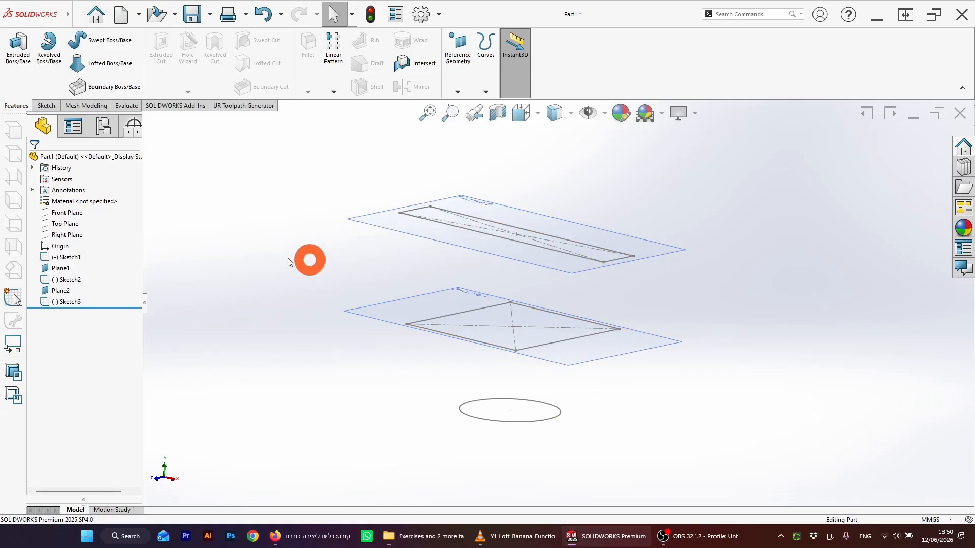
left_click(359, 265)
left_click(733, 255)
left_click(420, 281)
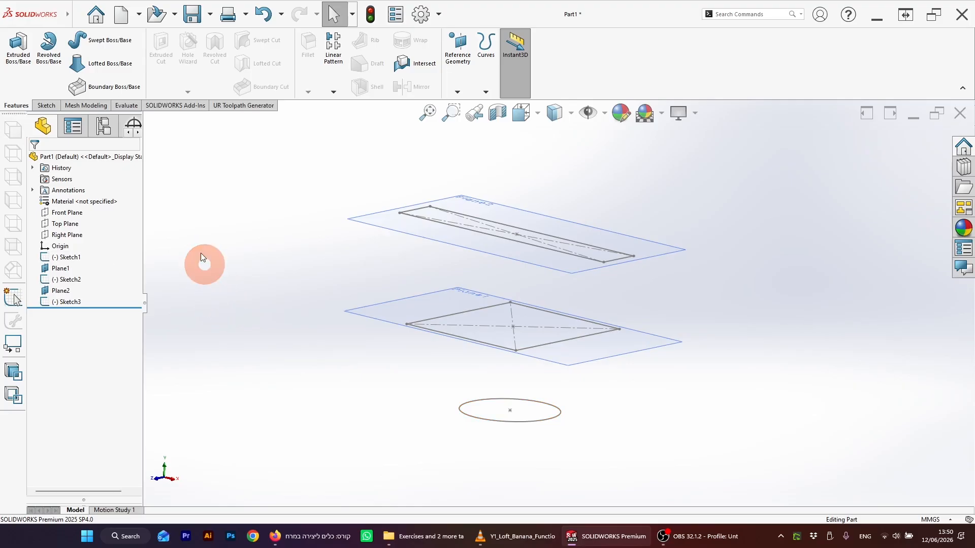
left_click(105, 66)
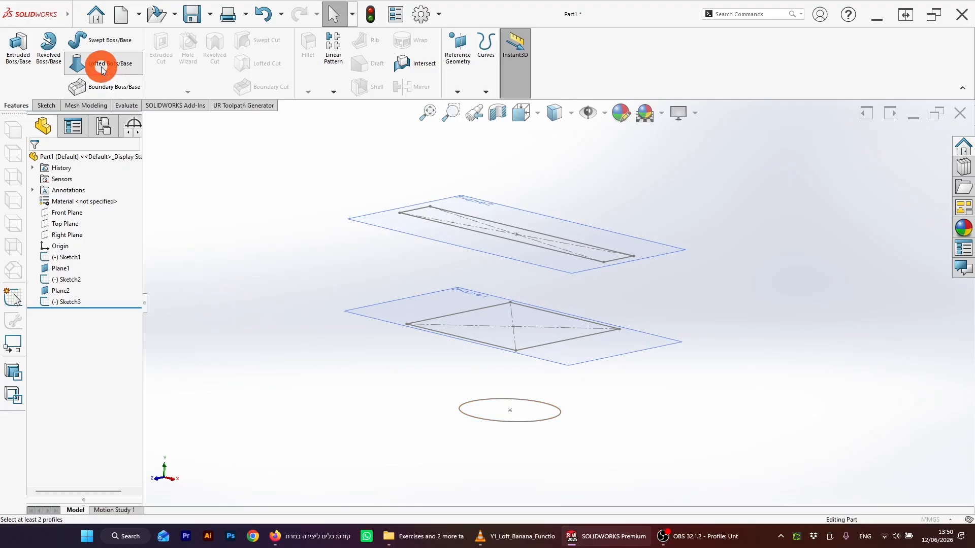
left_click(164, 181)
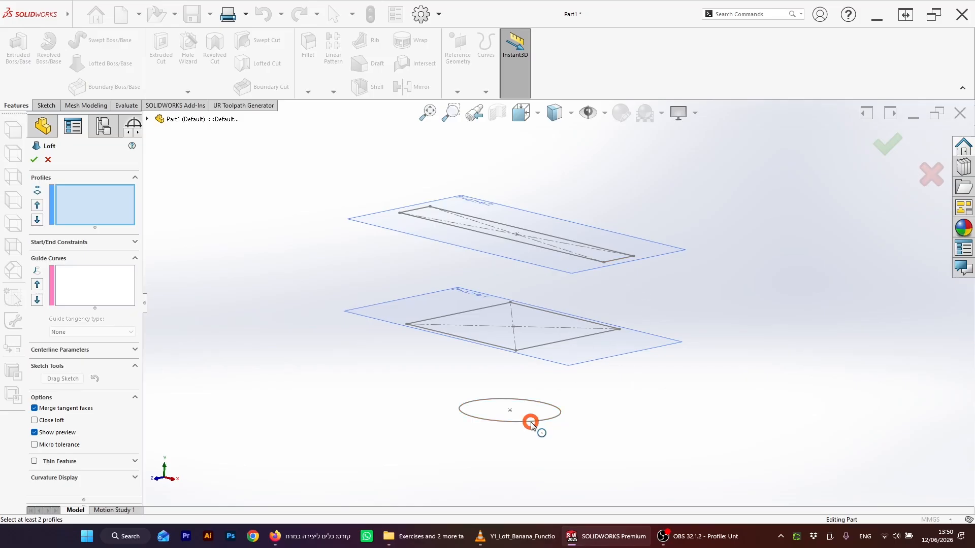
left_click(544, 344)
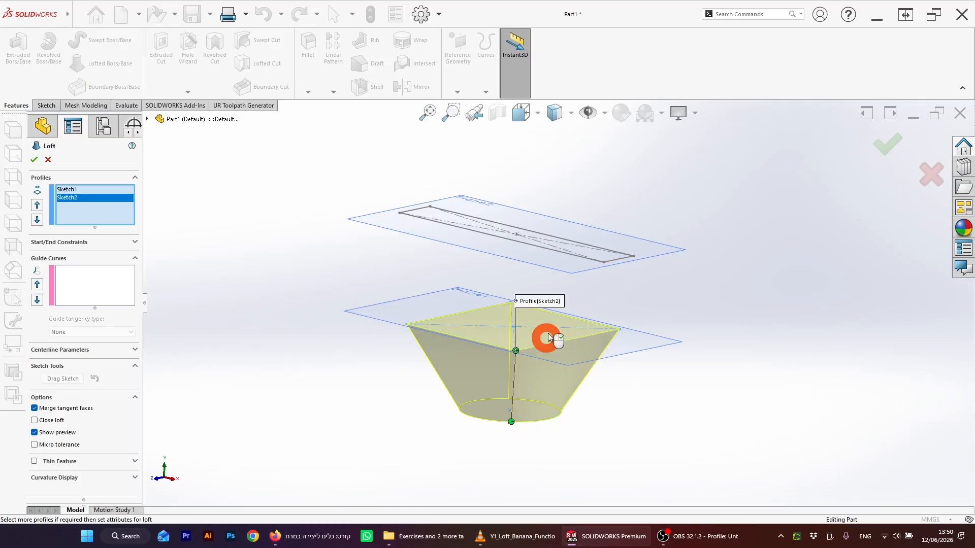
left_click(576, 260)
mouse_move(570, 276)
middle_mouse_down()
mouse_move(681, 352)
mouse_move(708, 213)
mouse_move(621, 211)
mouse_move(650, 264)
mouse_move(745, 259)
mouse_move(809, 294)
mouse_move(695, 281)
mouse_move(842, 199)
middle_mouse_up()
left_click(896, 143)
Step: Rotate and zoom around the lofted body to inspect its shape
middle_click_drag(668, 334, 629, 360)
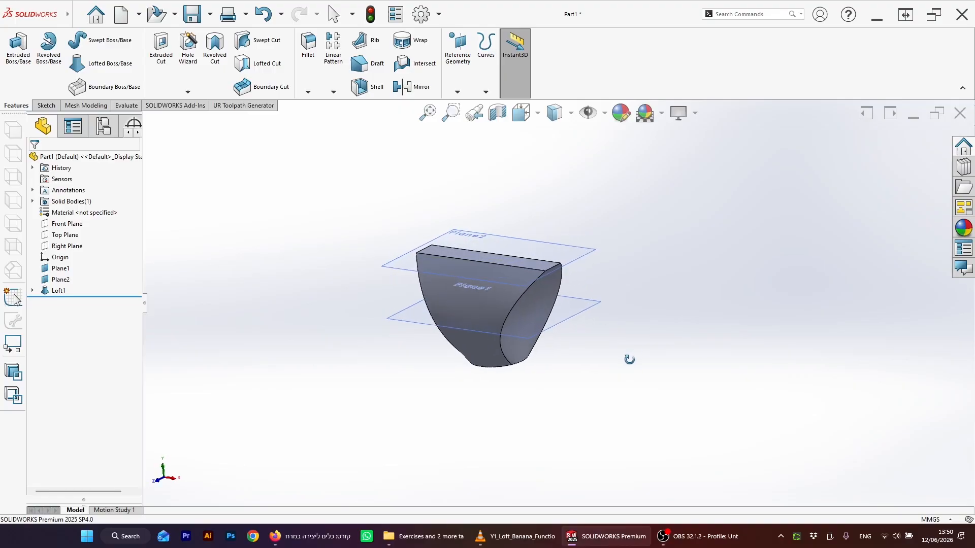
scroll(610, 304, "down", 1)
middle_click_drag(610, 306, 609, 298)
scroll(432, 265, "down", 2)
scroll(529, 305, "up", 2)
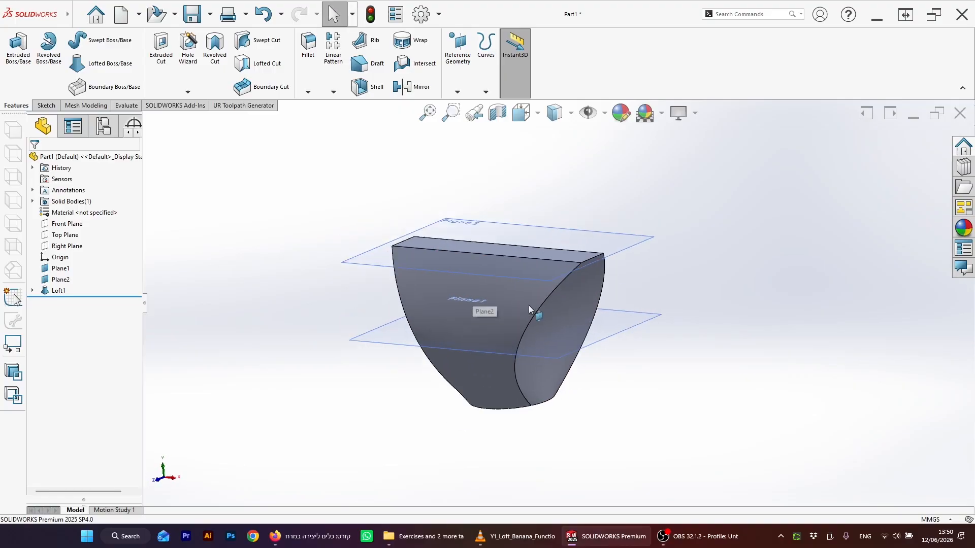
scroll(593, 328, "down", 1)
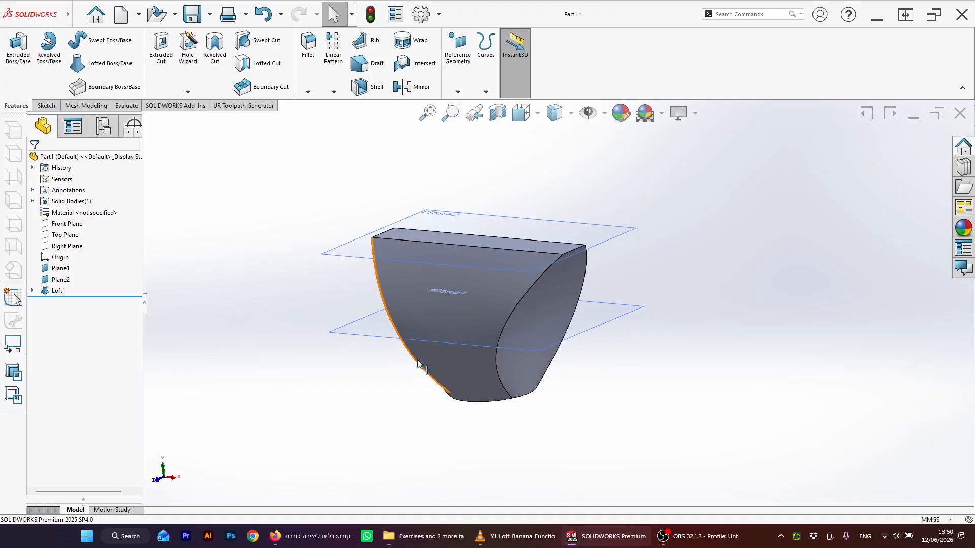
middle_click_drag(617, 233, 599, 305)
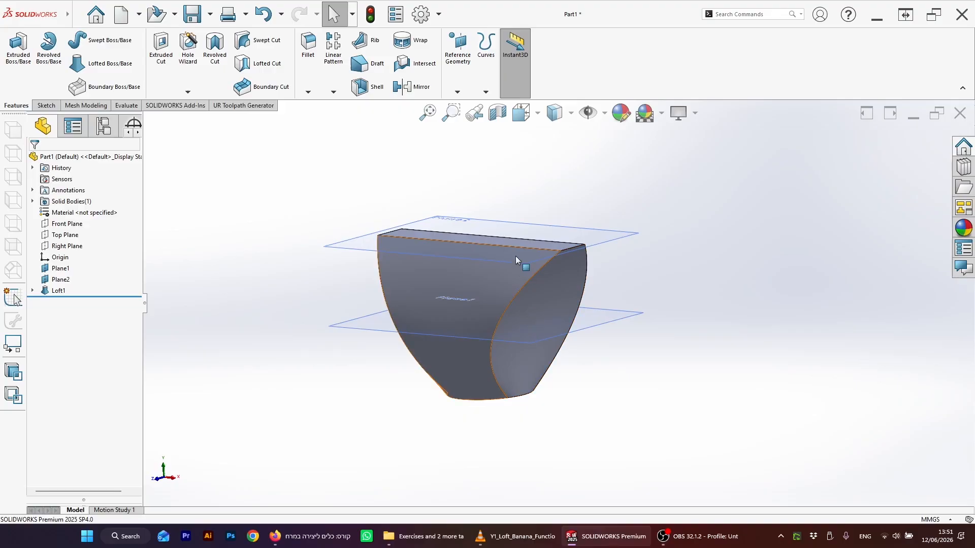
Step: Fillet the four curved side edges of the lofted body
middle_click_drag(611, 284, 275, 175)
left_click(307, 45)
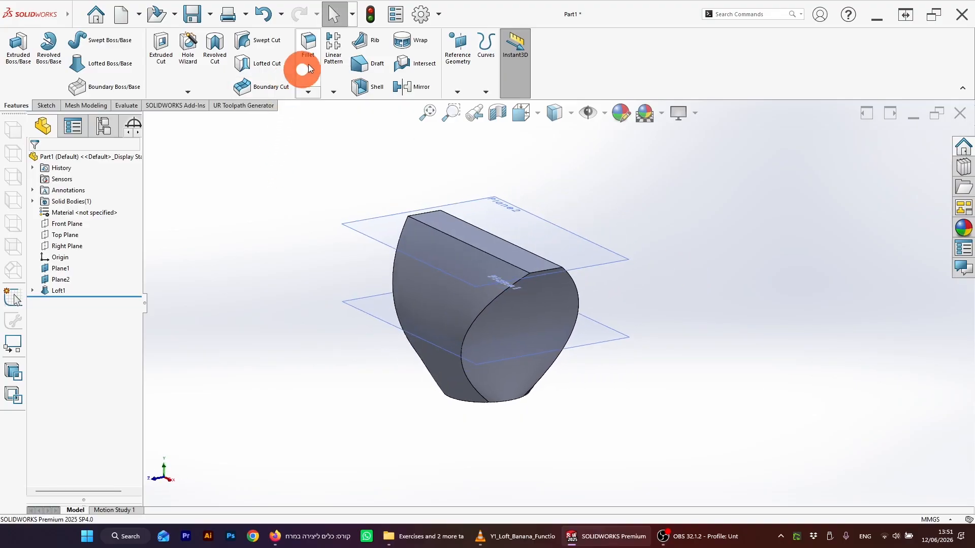
left_click(481, 312)
left_click(577, 293)
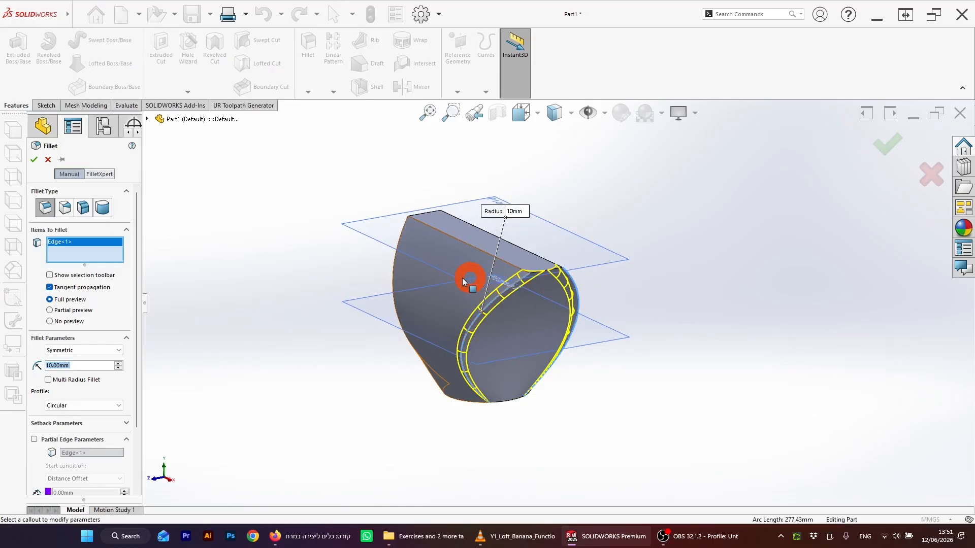
middle_click_drag(466, 276, 443, 301)
left_click(442, 304)
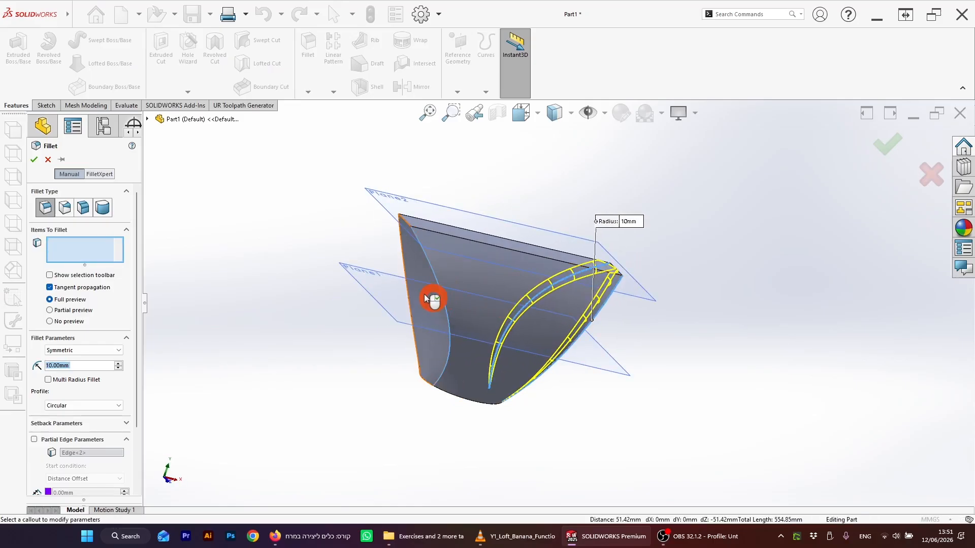
left_click(407, 291)
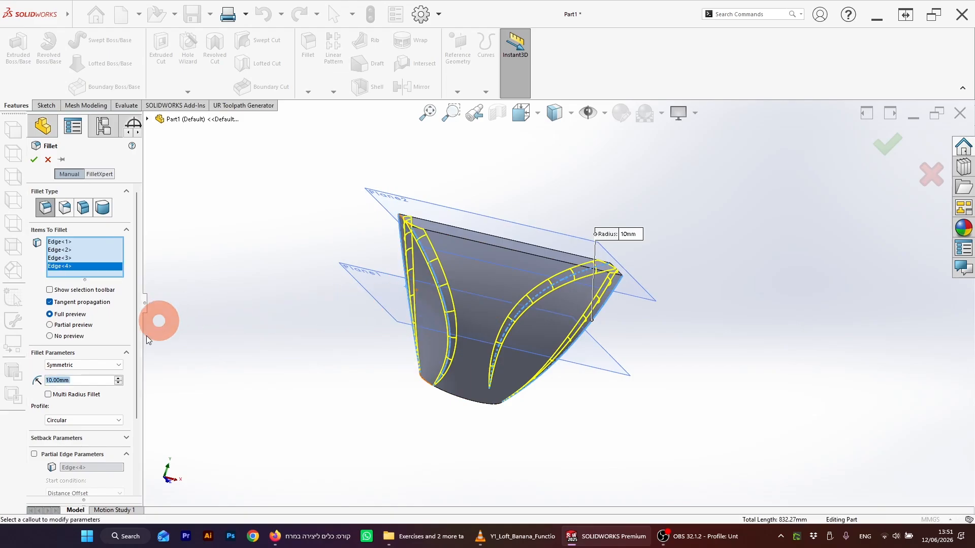
left_click(118, 378)
left_click(119, 378)
middle_click_drag(670, 365, 616, 333)
left_click(901, 143)
Step: Shell the body with a 5 mm wall thickness, removing the top and bottom faces
middle_click_drag(766, 224, 450, 153)
left_click(376, 87)
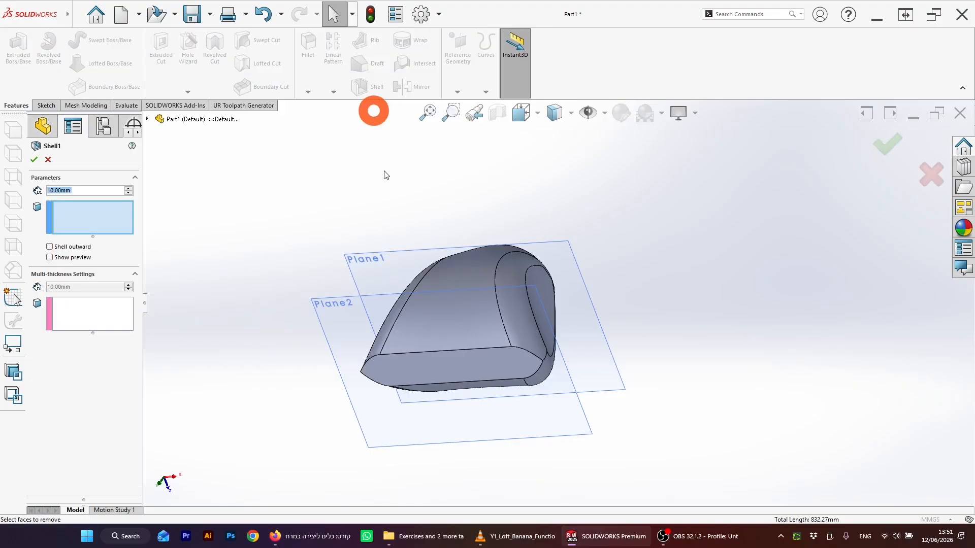
left_click(491, 362)
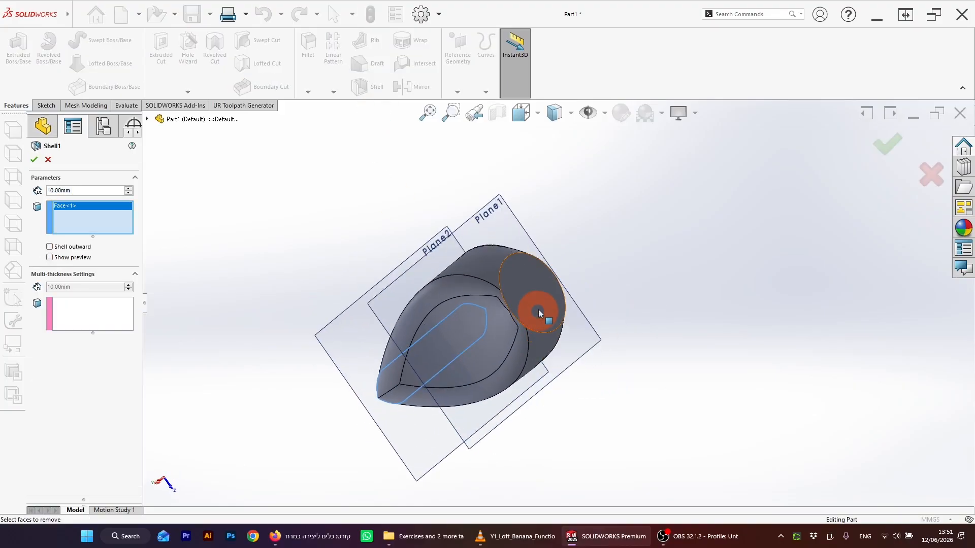
left_click(539, 311)
middle_click_drag(626, 348, 311, 233)
left_click(66, 259)
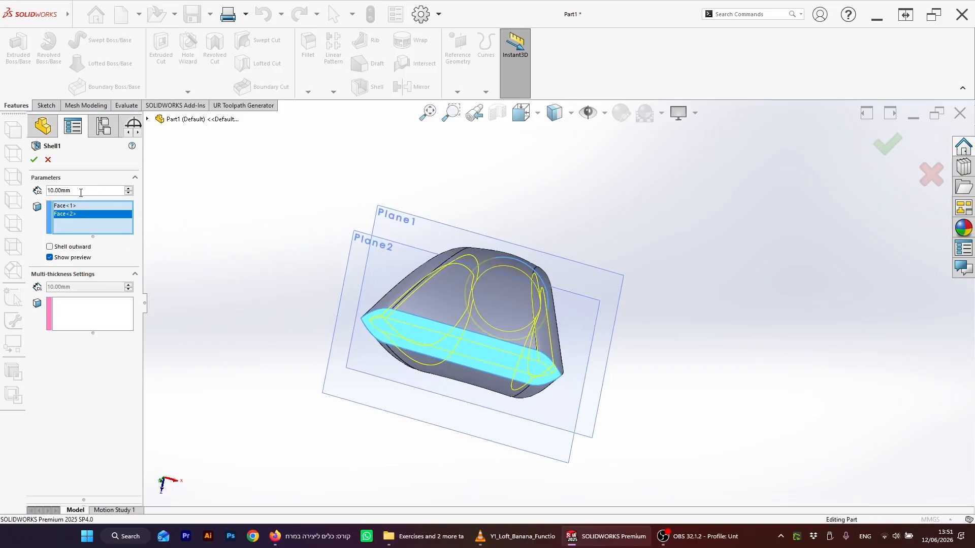
type("5")
key("Return")
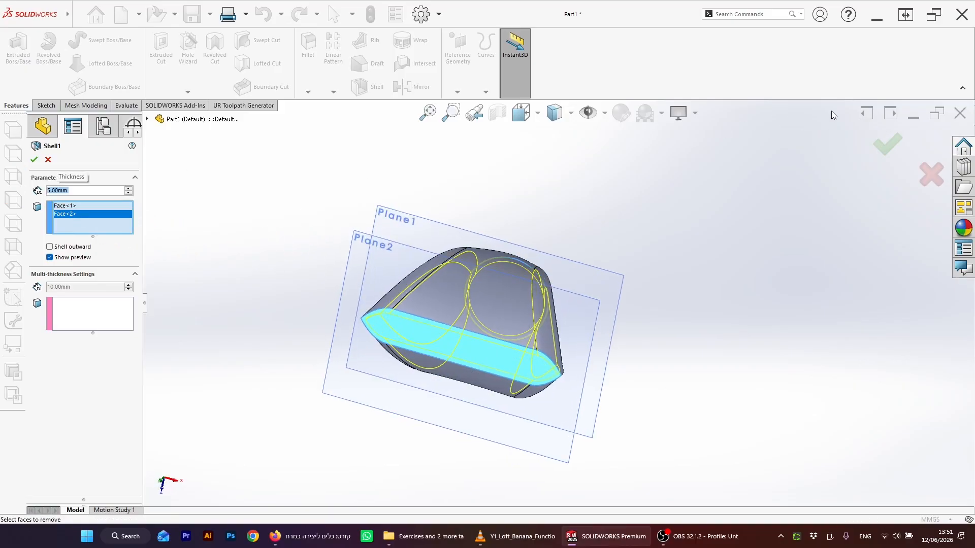
left_click(887, 148)
Step: Orbit around the shelled part to inspect it from several angles
middle_click_drag(627, 244, 485, 285)
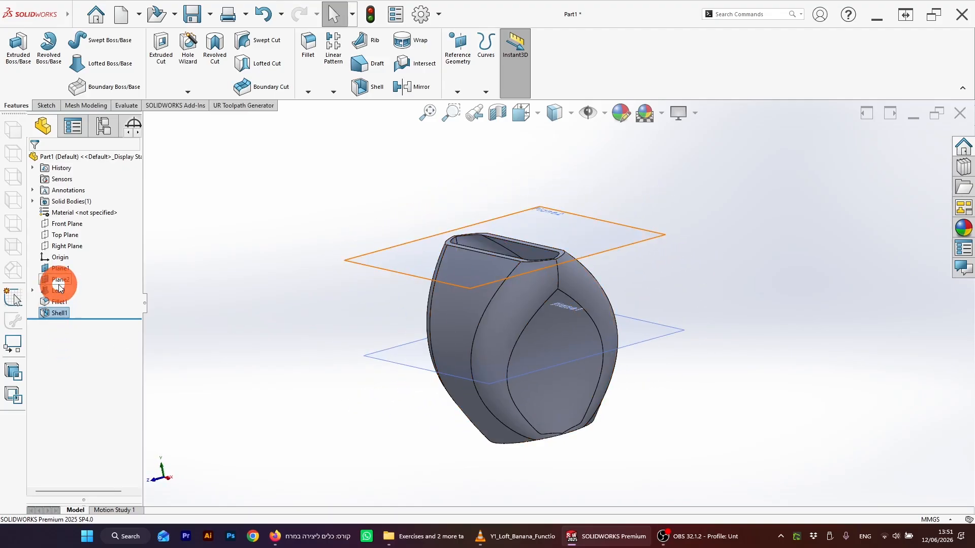
middle_click_drag(228, 306, 582, 428)
middle_click_drag(714, 296, 654, 358)
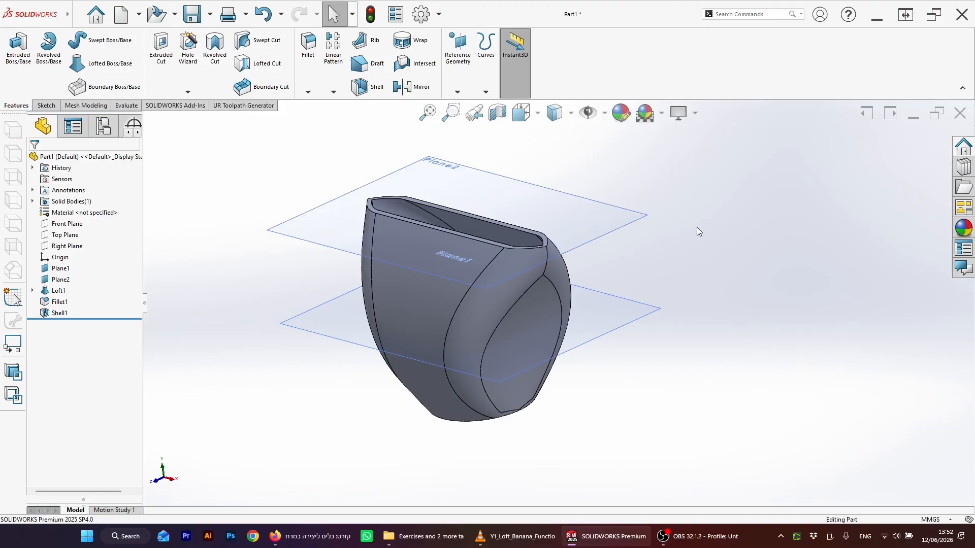
middle_click_drag(536, 321, 568, 275)
middle_click_drag(650, 311, 658, 291)
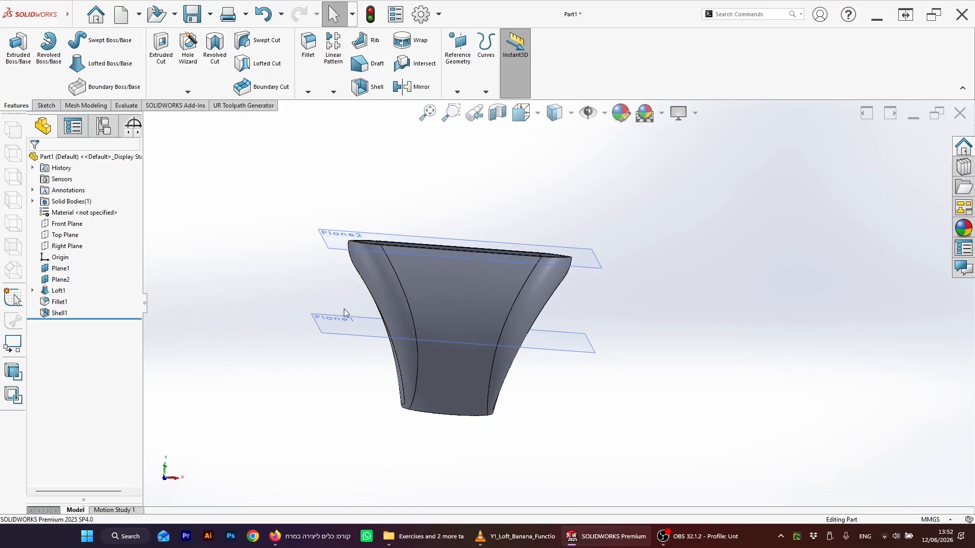
middle_click_drag(602, 325, 567, 334)
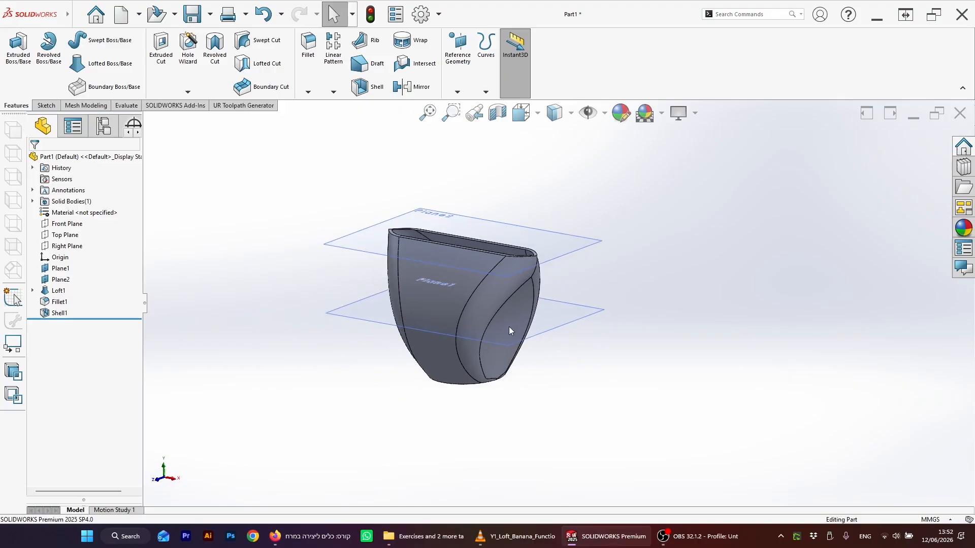
middle_click_drag(509, 327, 546, 270)
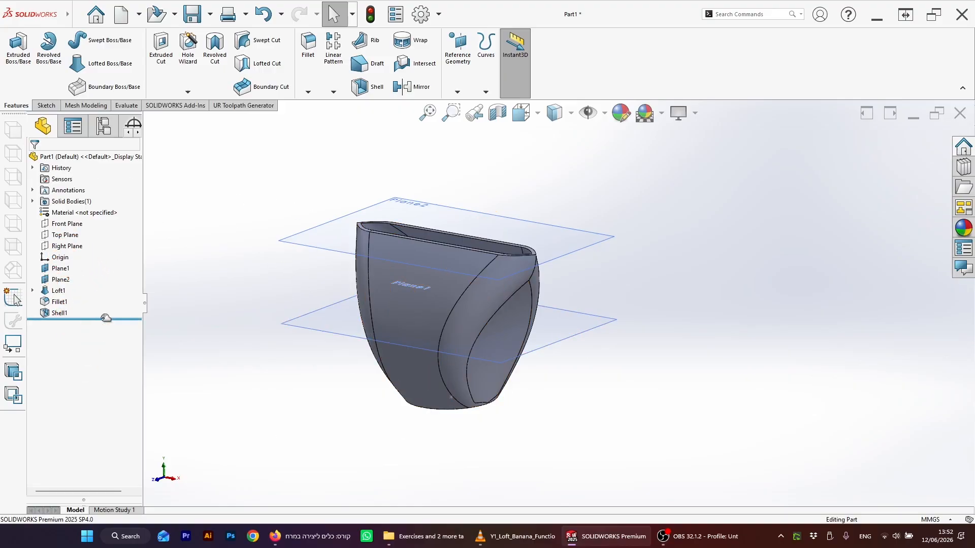
Step: Roll the feature tree back to just before the loft, hiding the loft, fillet and shell
left_click_drag(104, 318, 105, 284)
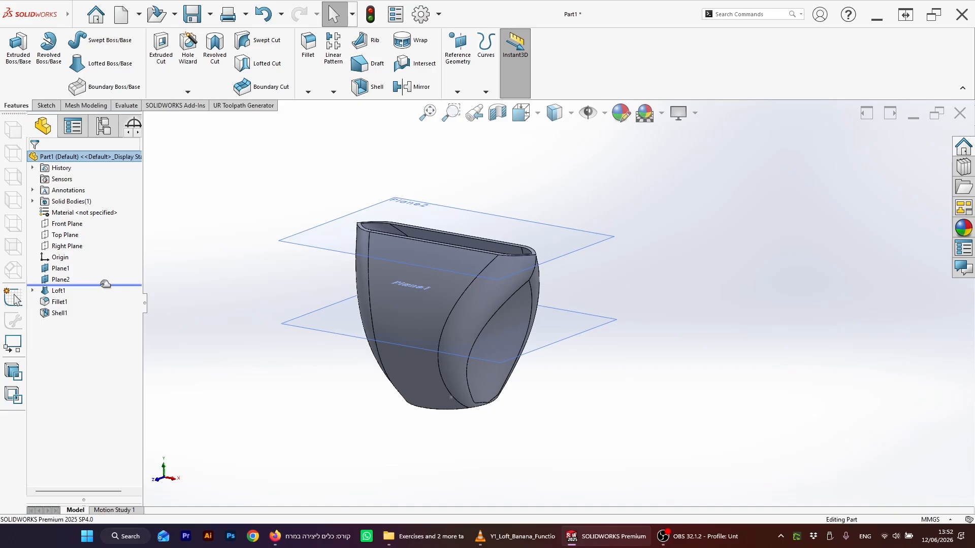
middle_click_drag(327, 290, 199, 328)
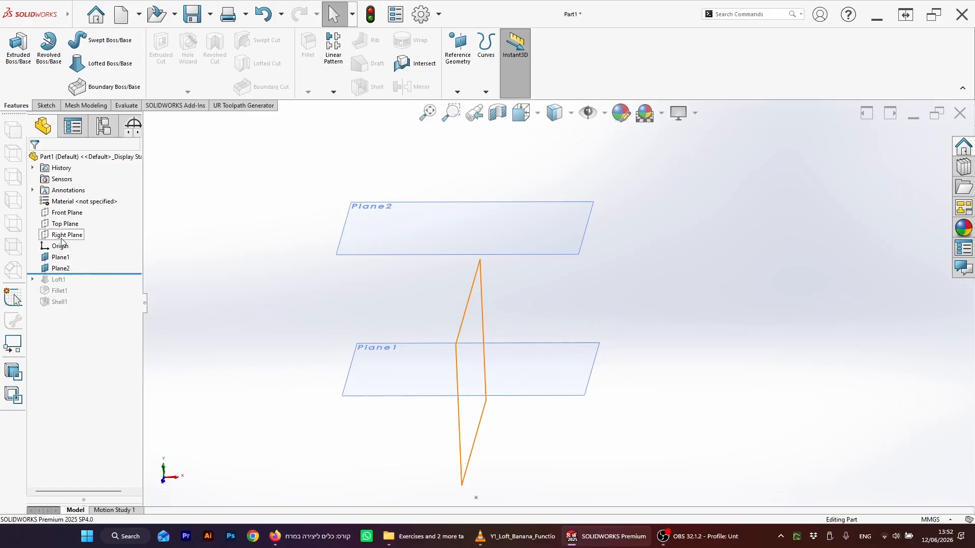
middle_click_drag(478, 224, 379, 298)
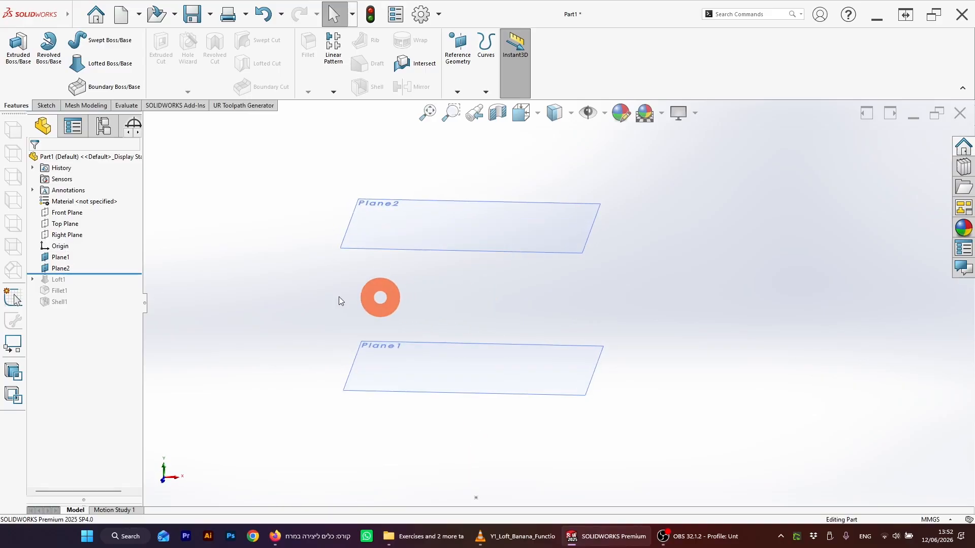
mouse_move(322, 309)
middle_mouse_down()
mouse_move(467, 295)
mouse_move(479, 309)
mouse_move(498, 296)
mouse_move(498, 316)
mouse_move(479, 316)
middle_mouse_up()
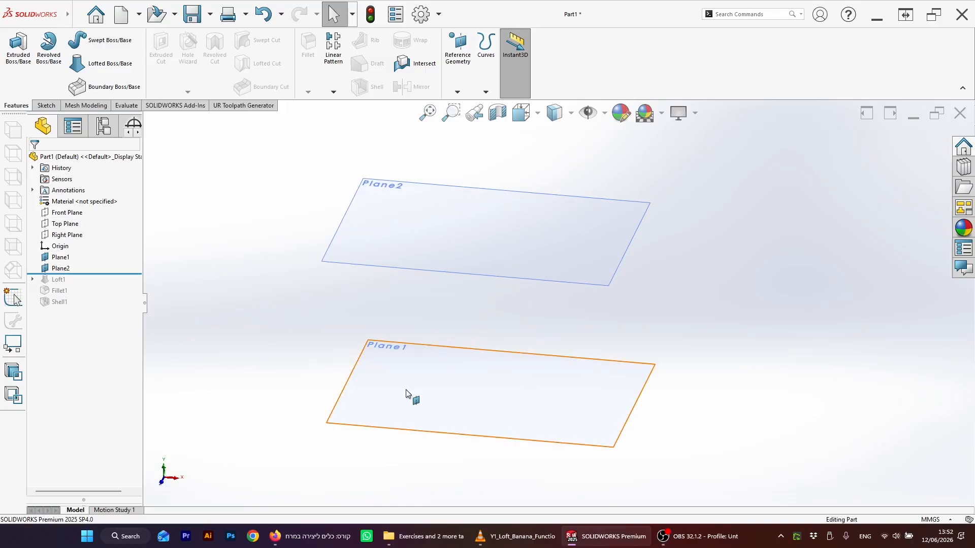
Step: Show the hidden Top Plane alongside Plane1 and Plane2
mouse_move(320, 392)
middle_mouse_down()
mouse_move(344, 337)
mouse_move(346, 358)
mouse_move(334, 322)
mouse_move(369, 353)
mouse_move(559, 296)
mouse_move(483, 363)
middle_mouse_up()
scroll(369, 346, "up", 1)
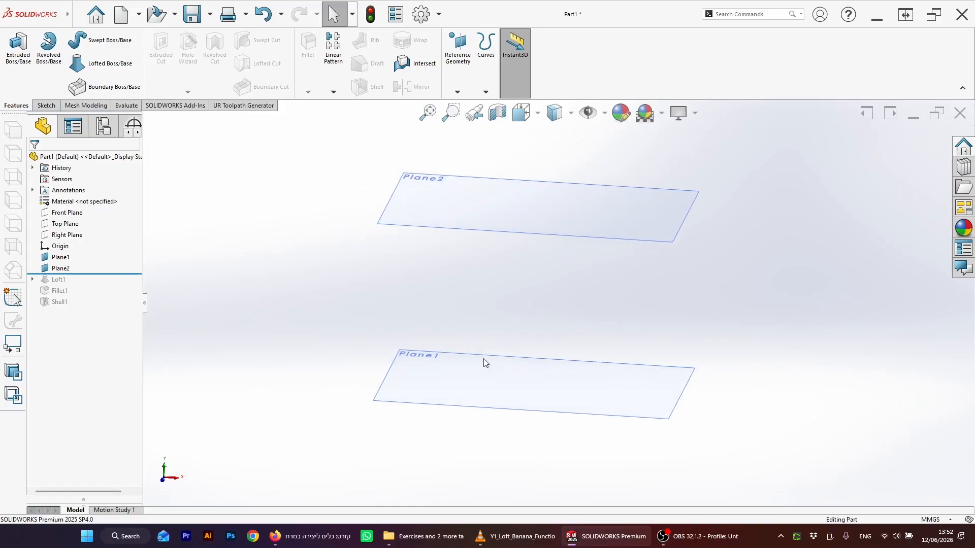
left_click(578, 351)
scroll(501, 337, "up", 2)
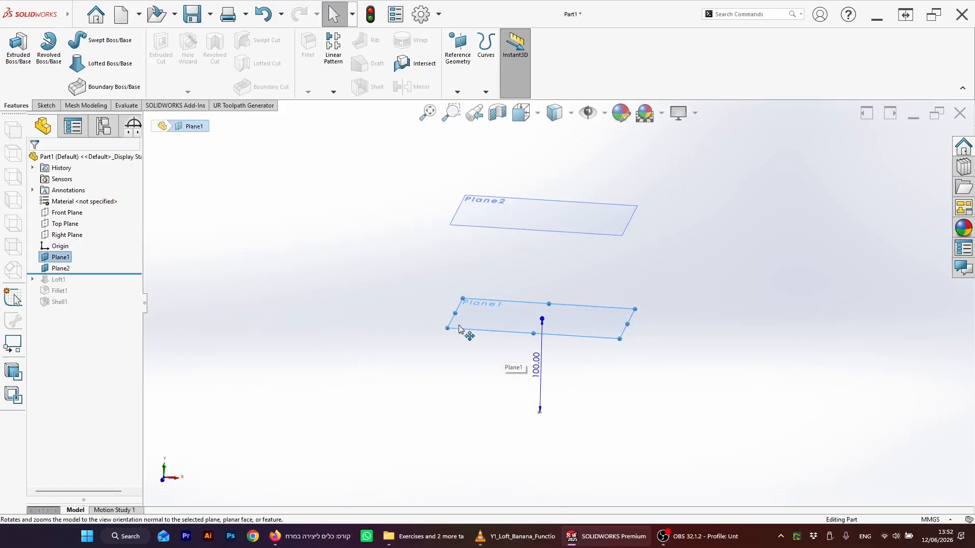
right_click(69, 229)
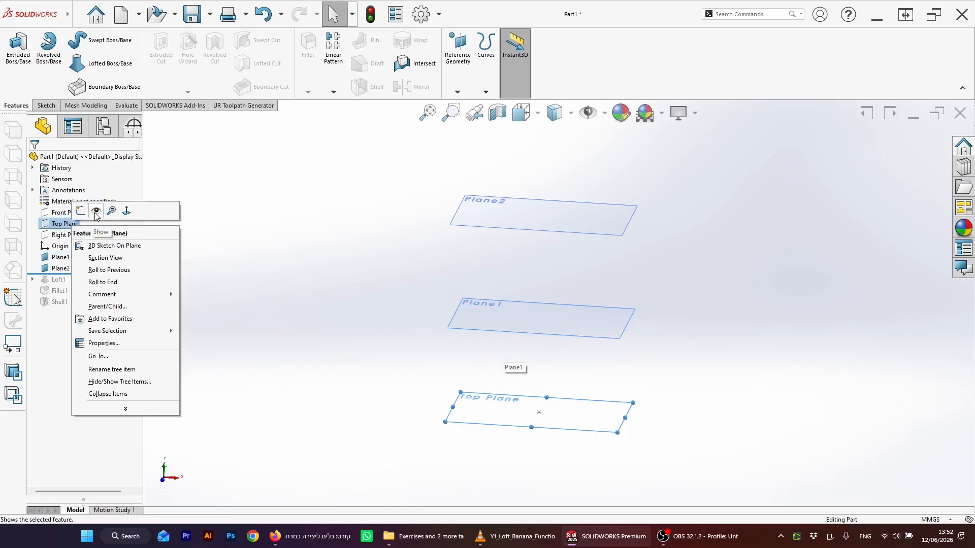
left_click(80, 211)
Step: Sketch a six-sided polygon centered on the origin on the Top Plane, inscribed circle about 271 mm across, and exit the sketch
left_click(544, 420)
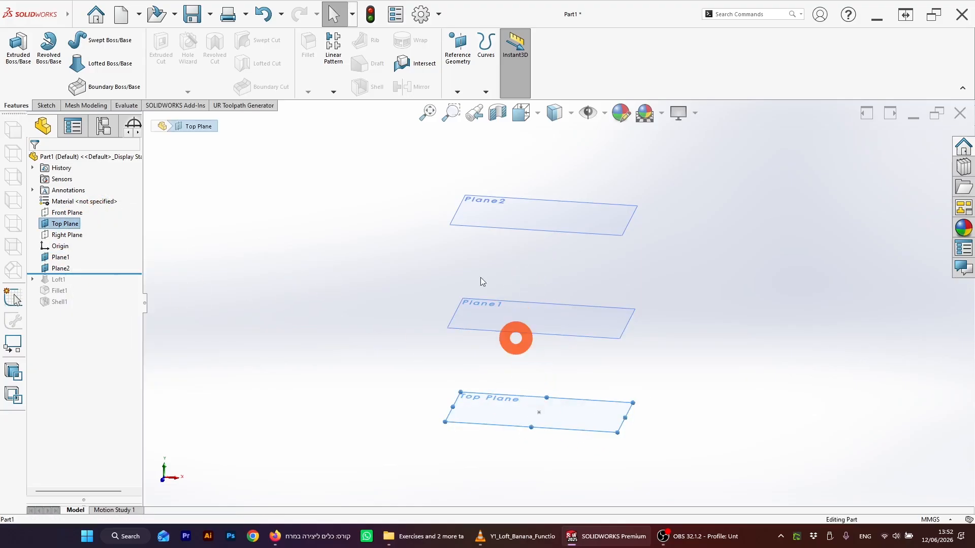
left_click(45, 105)
left_click(16, 48)
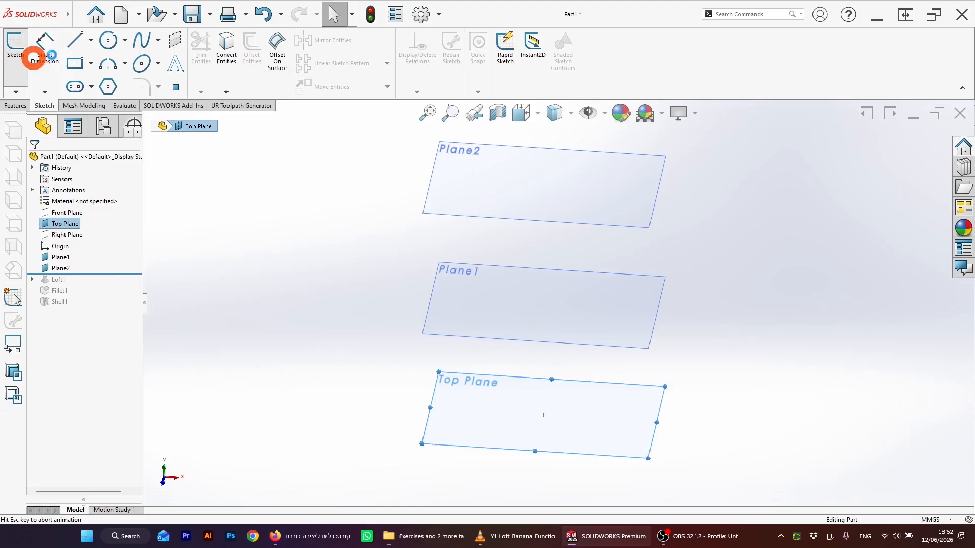
left_click(109, 87)
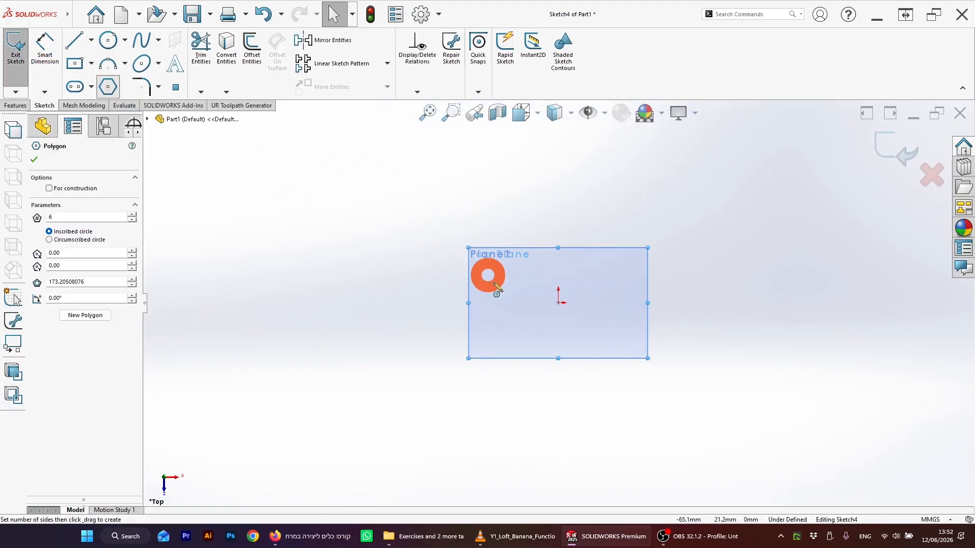
left_click(559, 304)
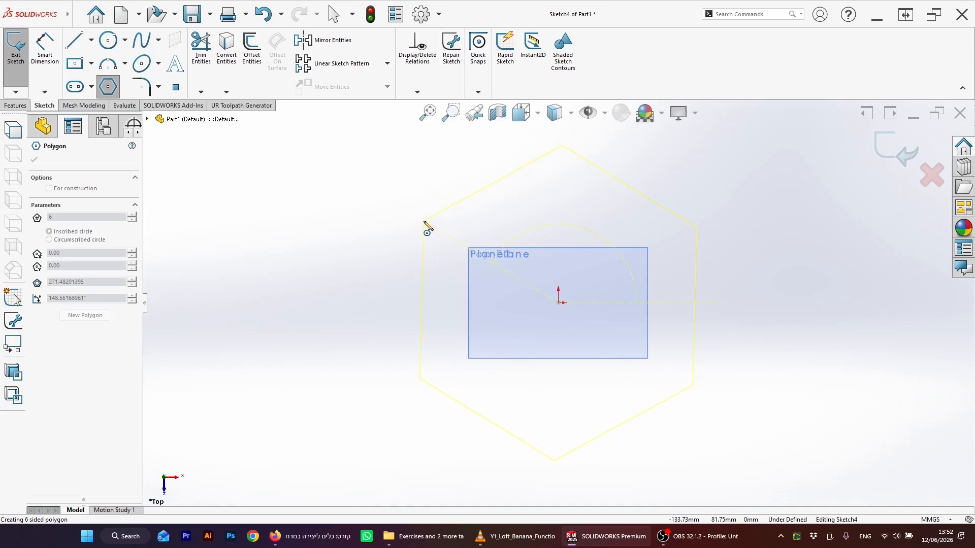
left_click(424, 222)
key("Escape")
scroll(556, 221, "down", 2)
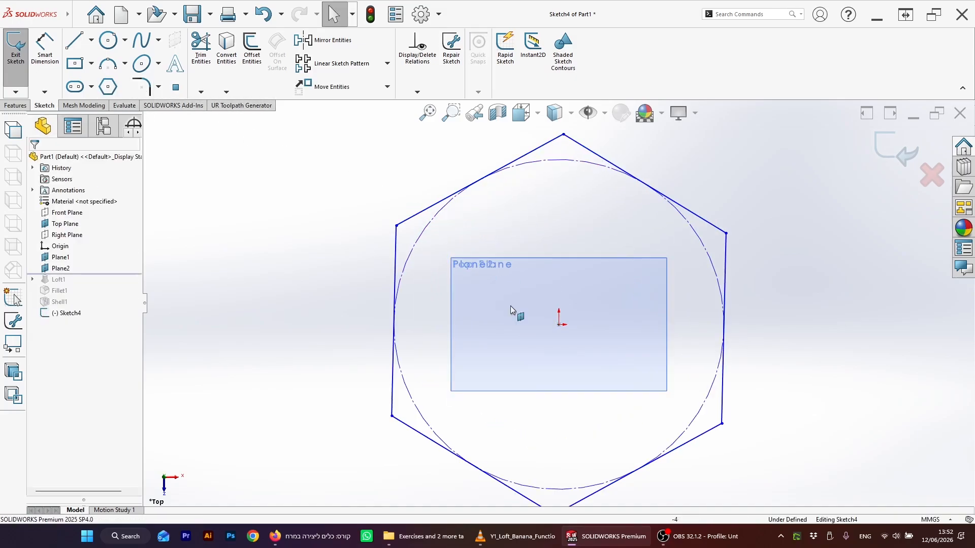
scroll(602, 322, "up", 2)
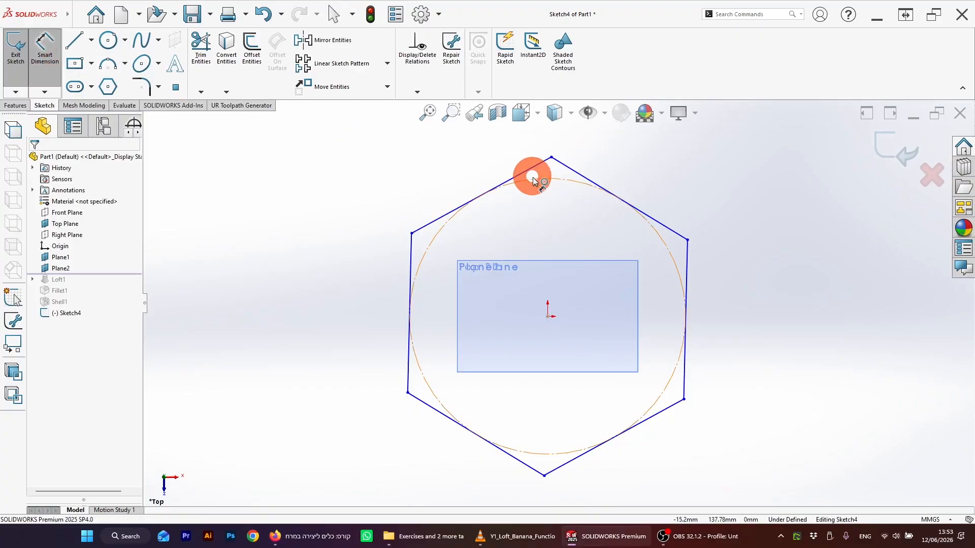
left_click(893, 155)
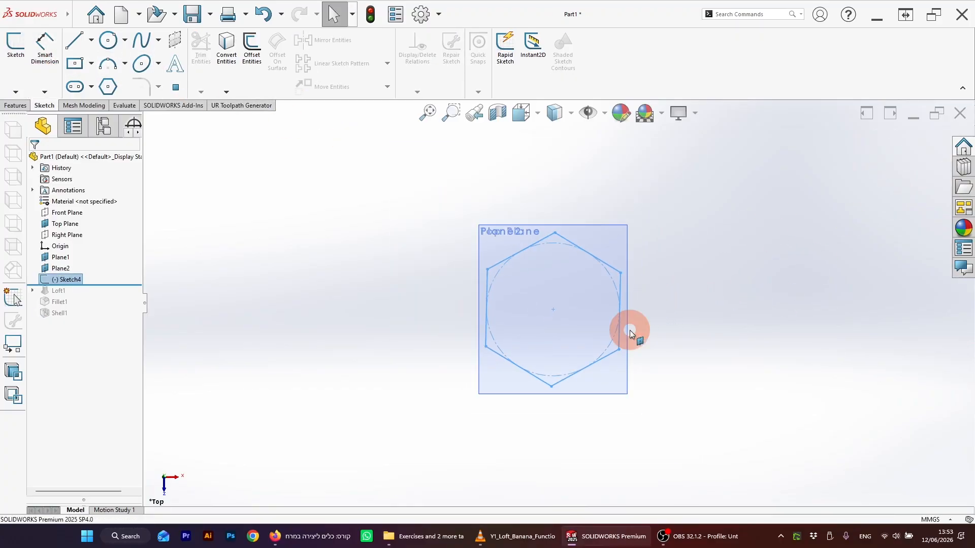
Step: Sketch a circle of about 95 mm radius centered on the origin on Plane1 and exit the sketch
mouse_move(629, 330)
middle_mouse_down()
mouse_move(620, 193)
mouse_move(629, 203)
mouse_move(554, 280)
mouse_move(583, 270)
middle_mouse_up()
scroll(599, 244, "down", 2)
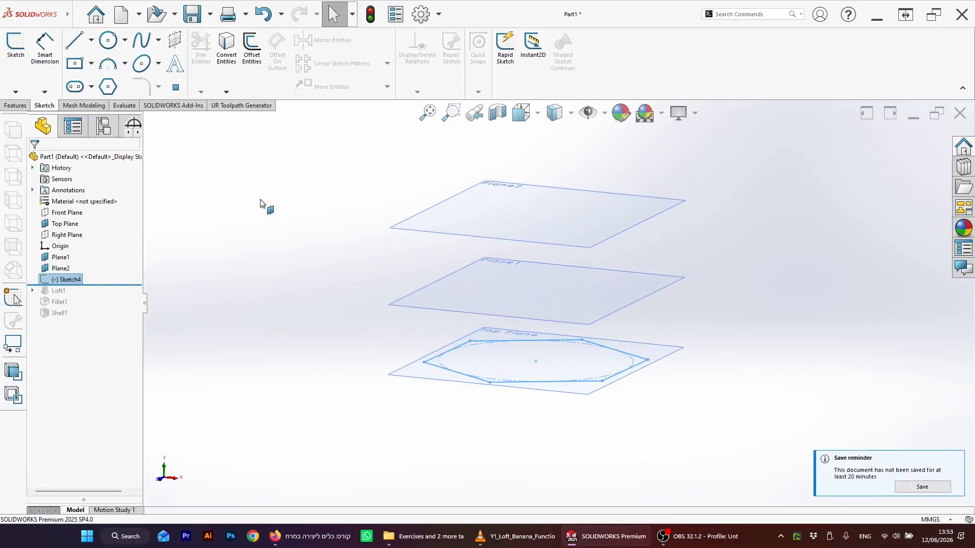
left_click(510, 300)
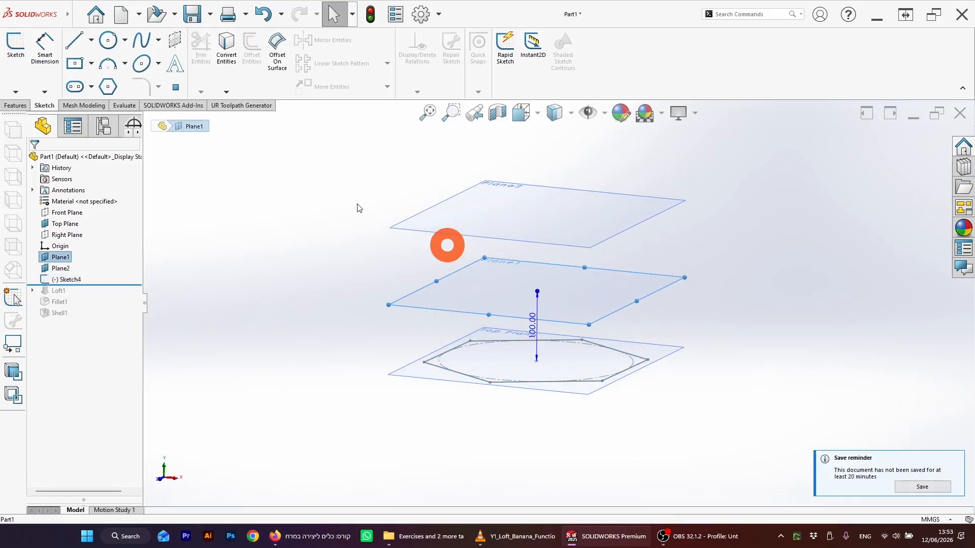
left_click(18, 56)
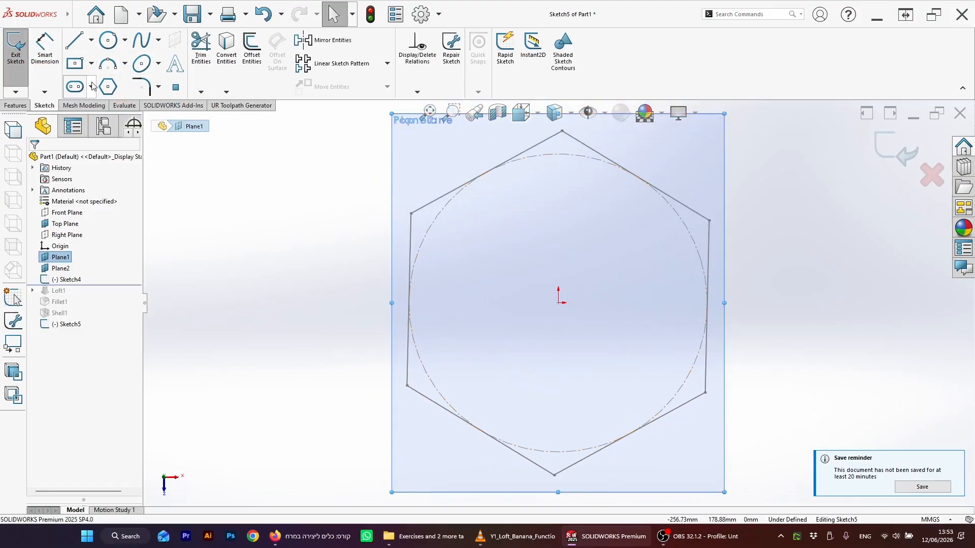
left_click(142, 65)
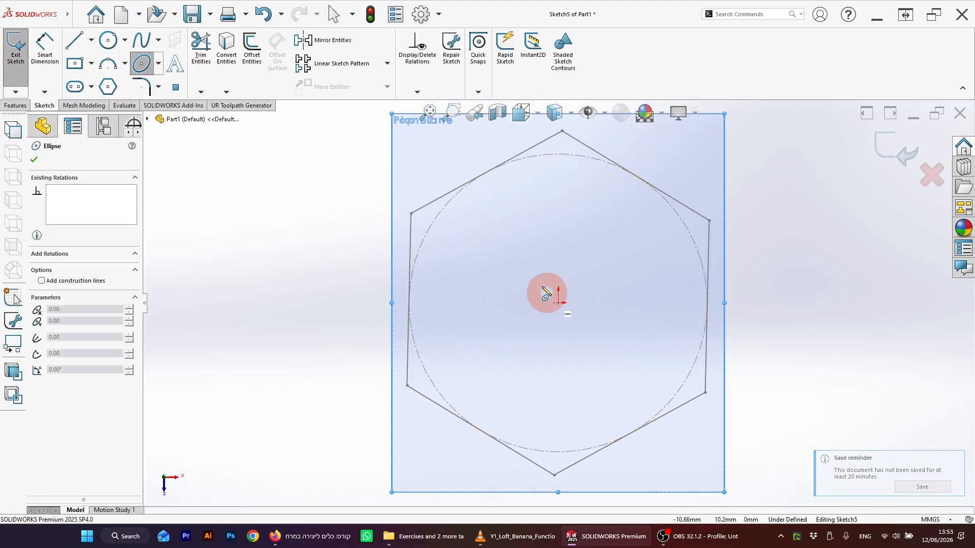
left_click(558, 303)
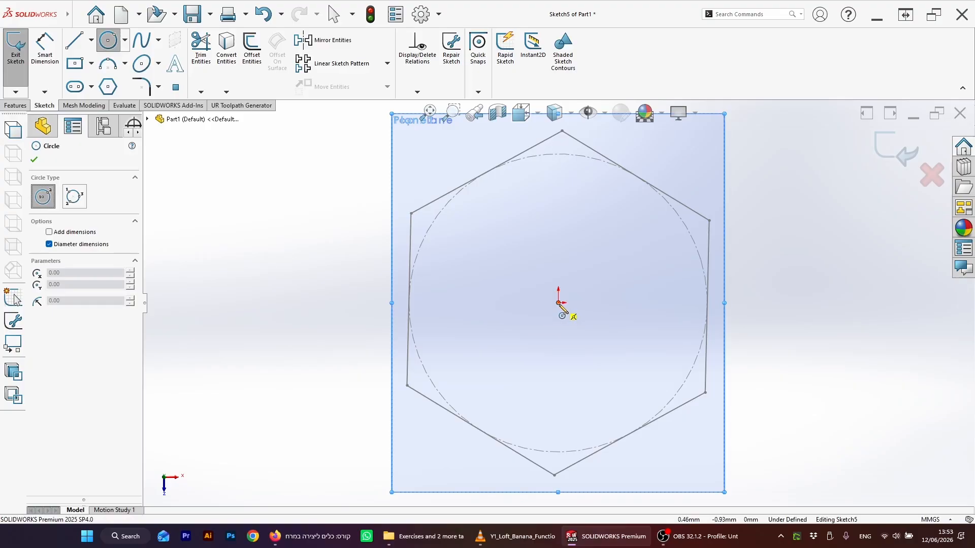
left_click(471, 245)
left_click(638, 220)
left_click(899, 152)
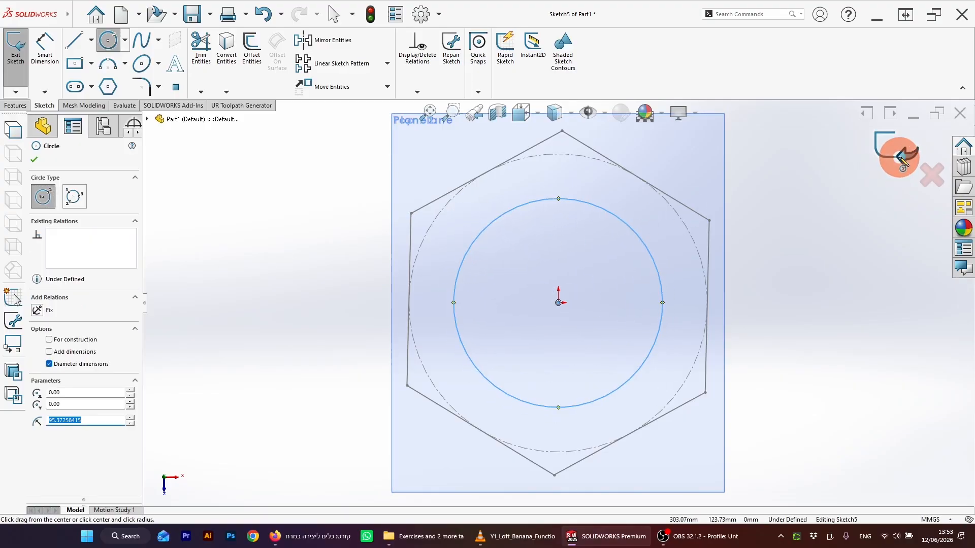
Step: Sketch an ellipse centered on the origin on Plane2, semi-axes about 55 mm and 40 mm, and exit the sketch
mouse_move(671, 326)
middle_mouse_down()
mouse_move(670, 353)
mouse_move(610, 212)
mouse_move(619, 264)
middle_mouse_up()
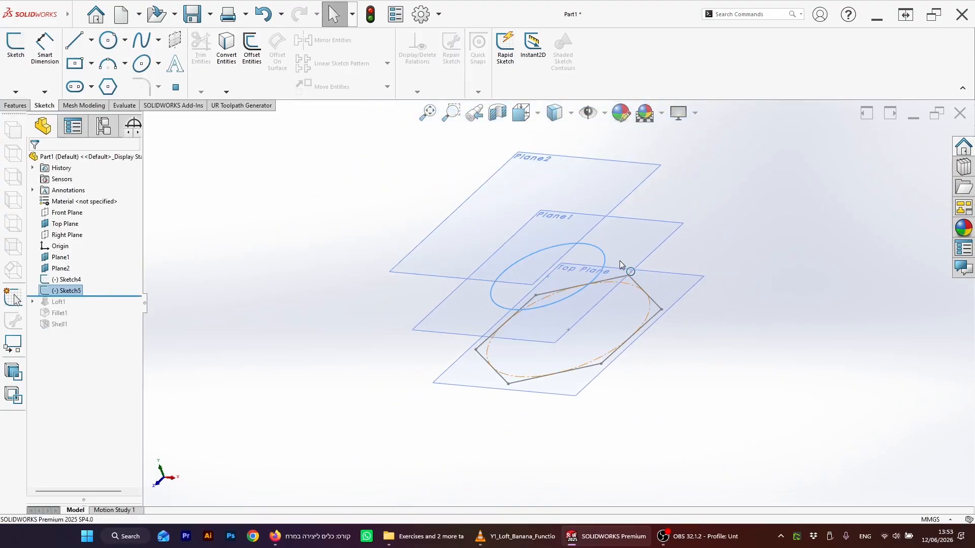
left_click(553, 184)
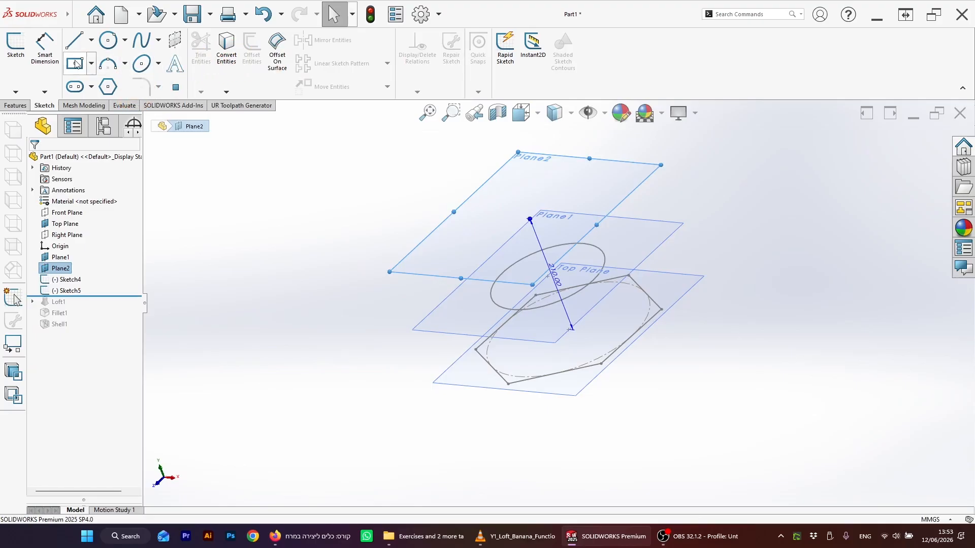
left_click(15, 43)
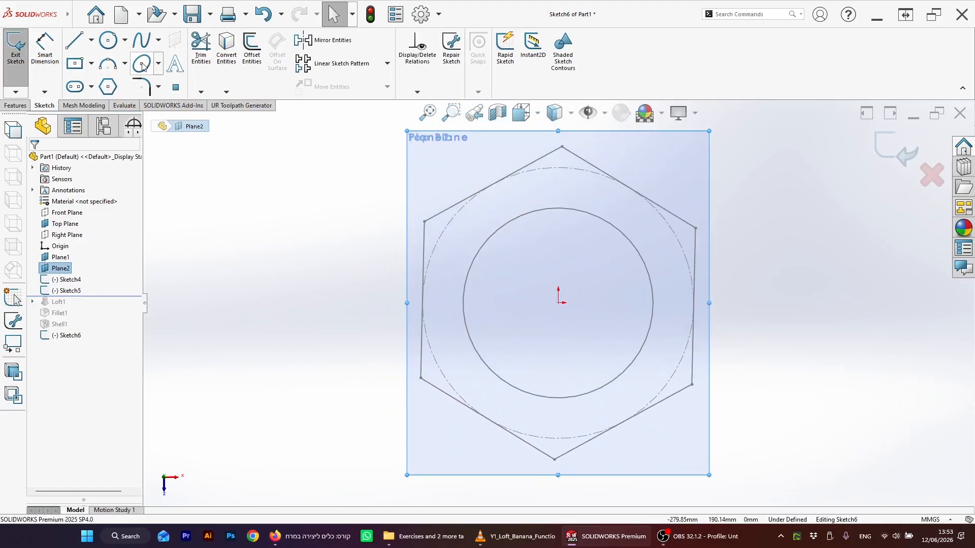
left_click(143, 65)
left_click(559, 303)
left_click(523, 309)
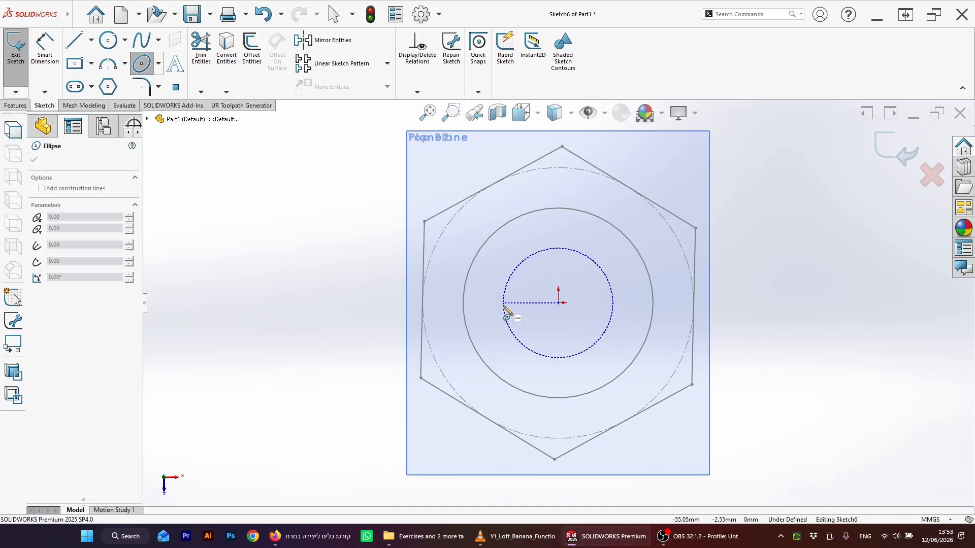
left_click(504, 304)
left_click(559, 258)
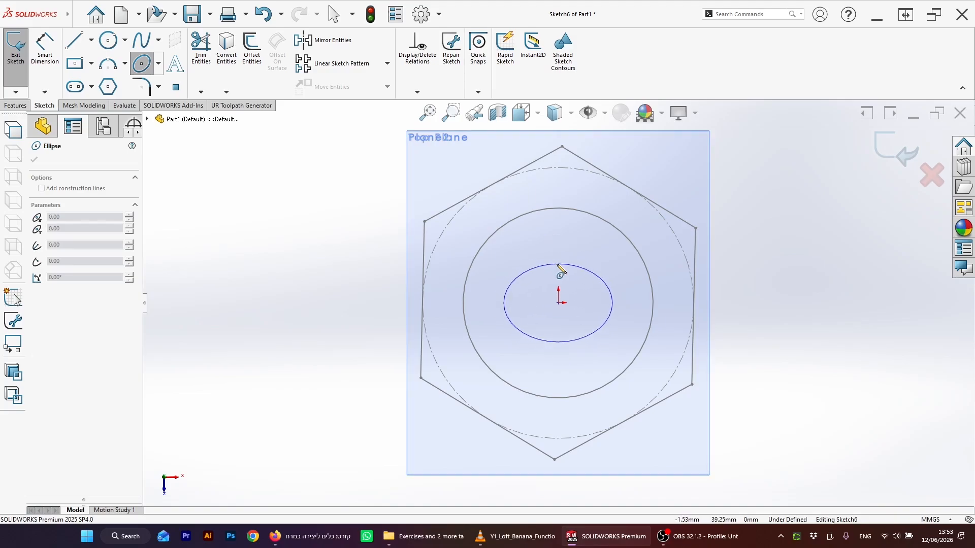
left_click(558, 264)
left_click(874, 155)
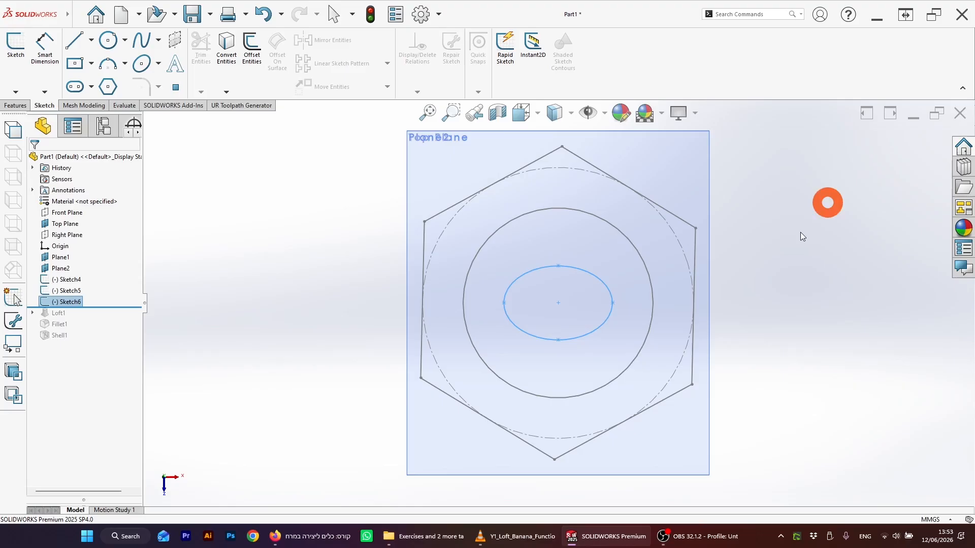
mouse_move(687, 407)
middle_mouse_down()
mouse_move(690, 185)
mouse_move(601, 252)
mouse_move(570, 329)
mouse_move(559, 291)
mouse_move(599, 316)
mouse_move(607, 300)
middle_mouse_up()
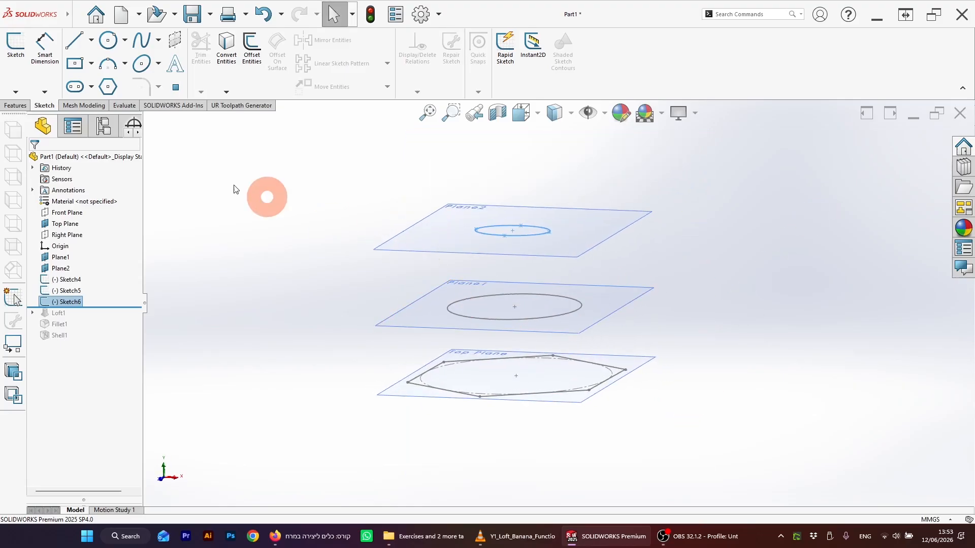
left_click(15, 105)
left_click(77, 63)
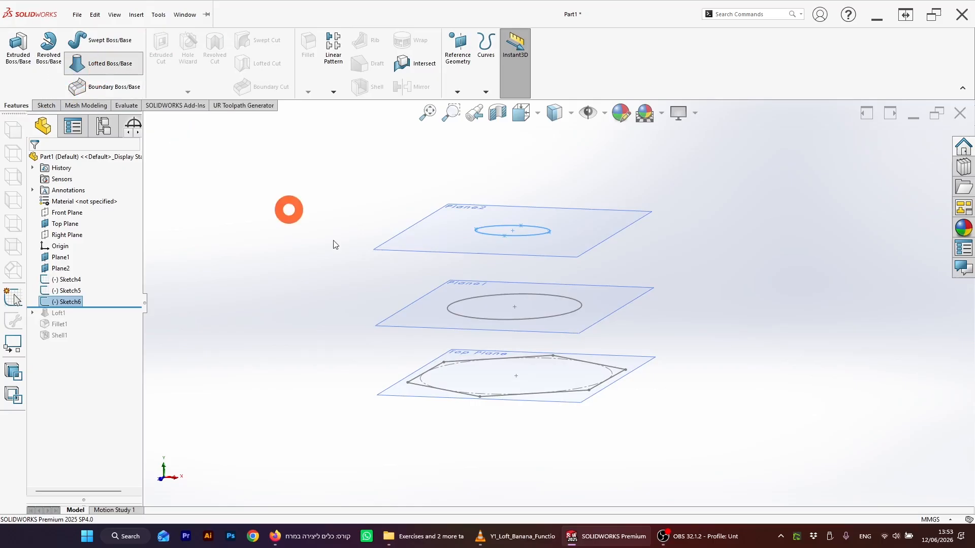
left_click(455, 397)
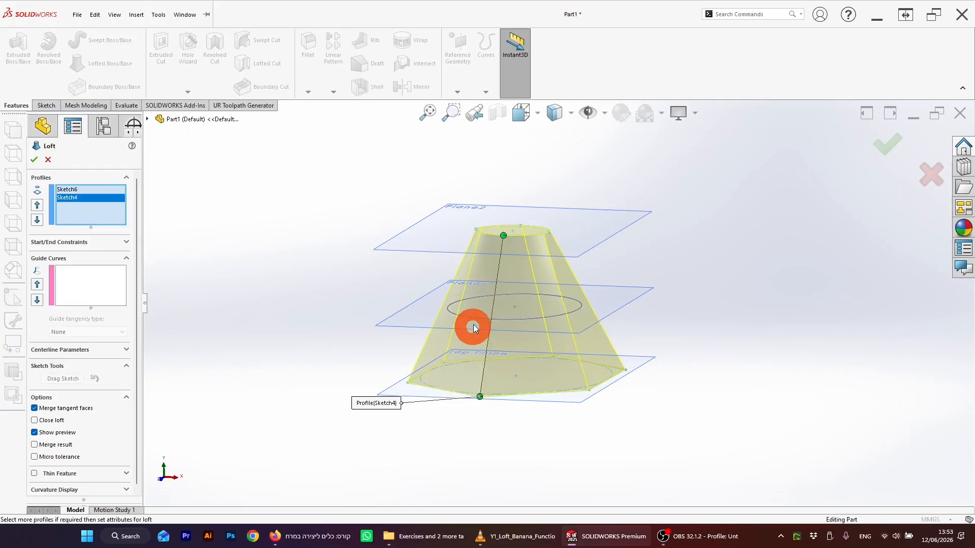
key("Escape")
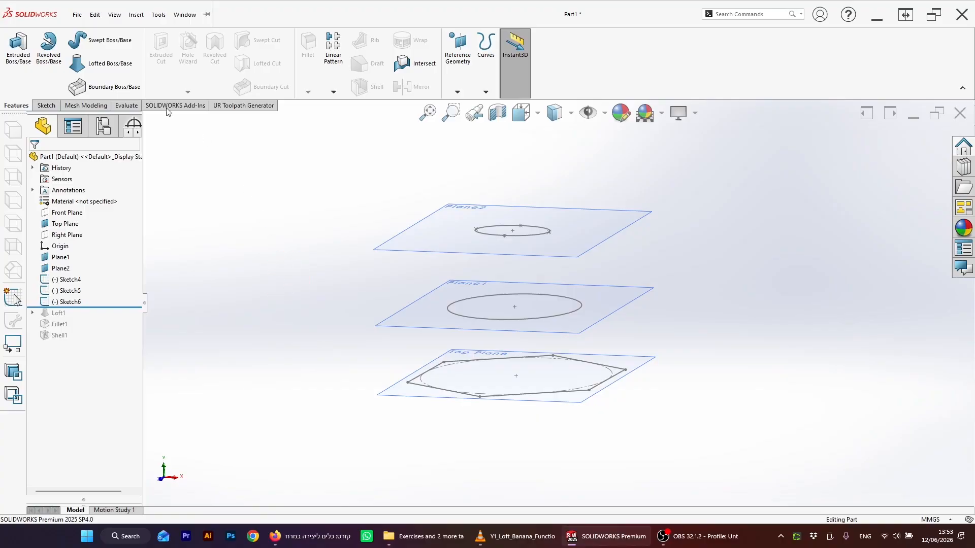
Step: Create a lofted boss through the ellipse, circle and hexagon profiles
left_click(110, 63)
left_click(494, 235)
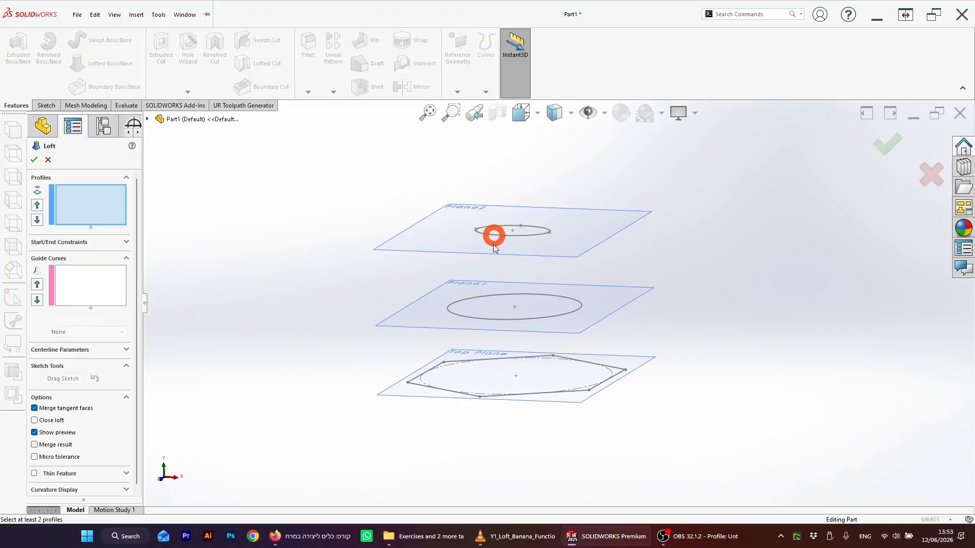
left_click(480, 309)
left_click(479, 318)
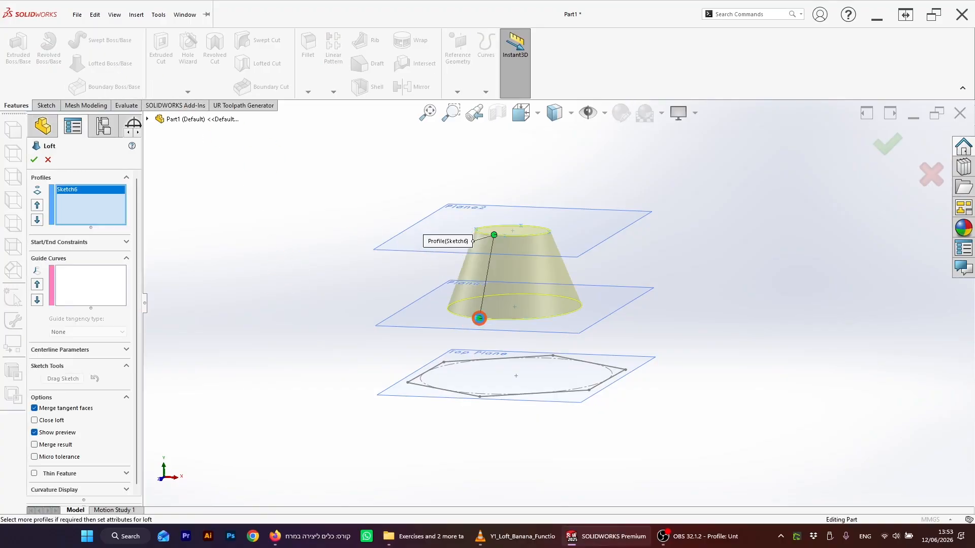
left_click(459, 390)
left_click(463, 398)
mouse_move(377, 327)
middle_mouse_down()
mouse_move(366, 315)
mouse_move(389, 343)
middle_mouse_up()
left_click(890, 142)
Step: Delete the new loft feature
middle_click_drag(696, 294, 575, 250)
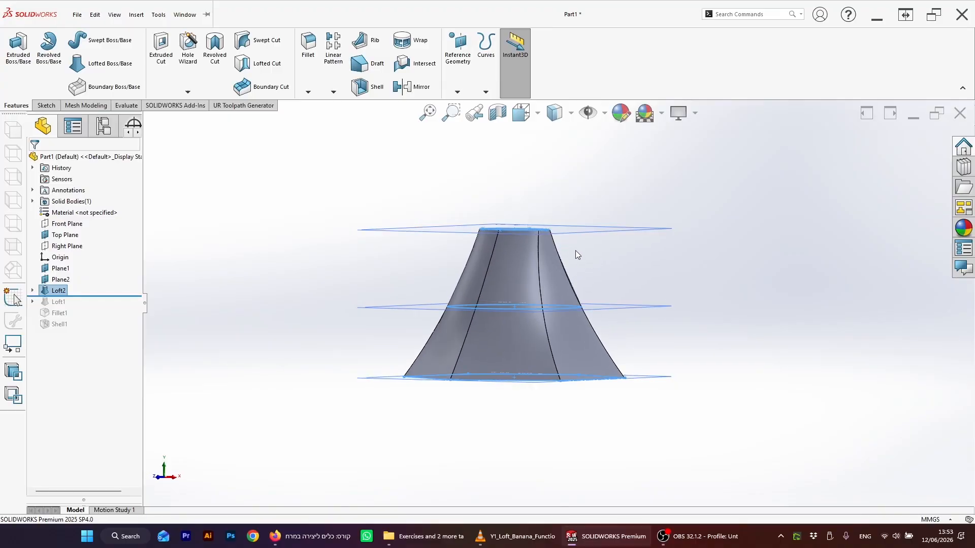
middle_click_drag(577, 246, 599, 256)
left_click(555, 234)
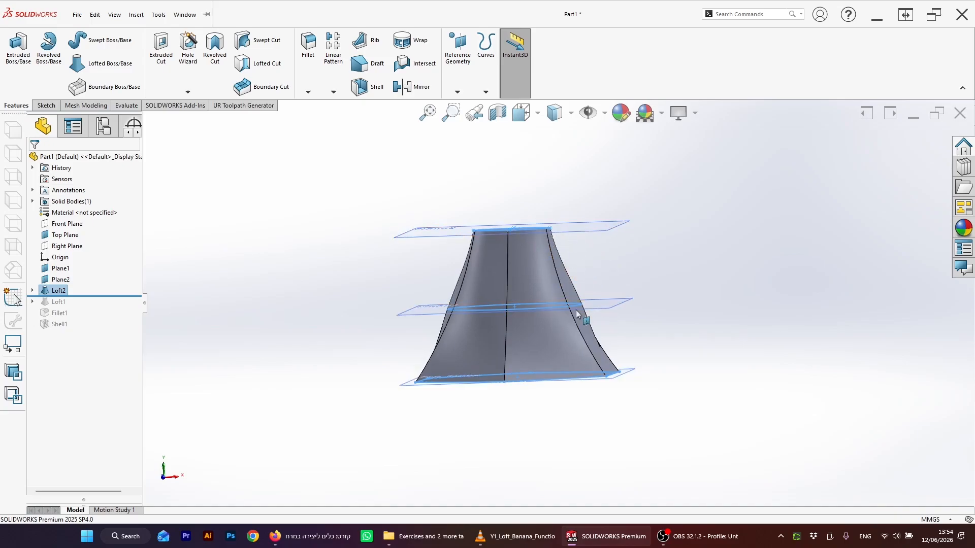
middle_click_drag(578, 314, 560, 291)
left_click(65, 291)
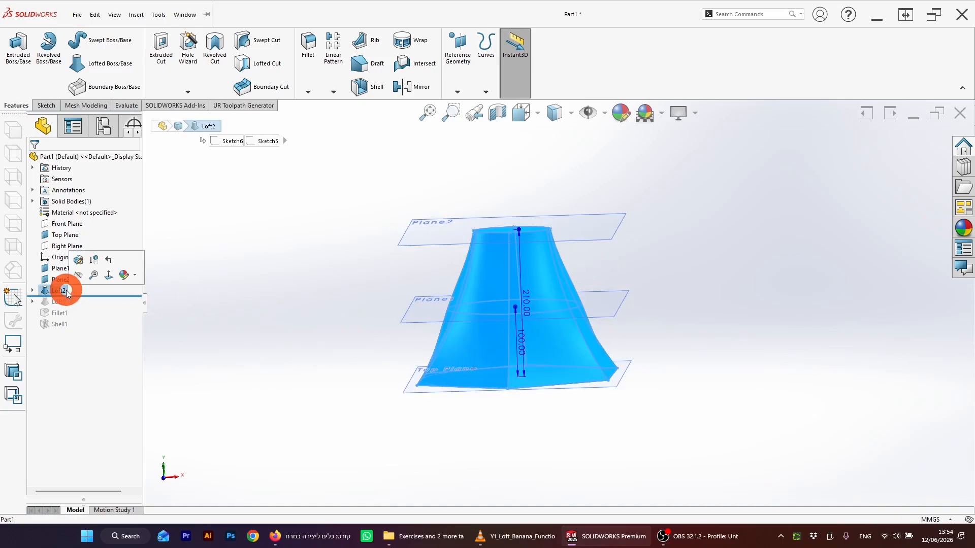
key("Delete")
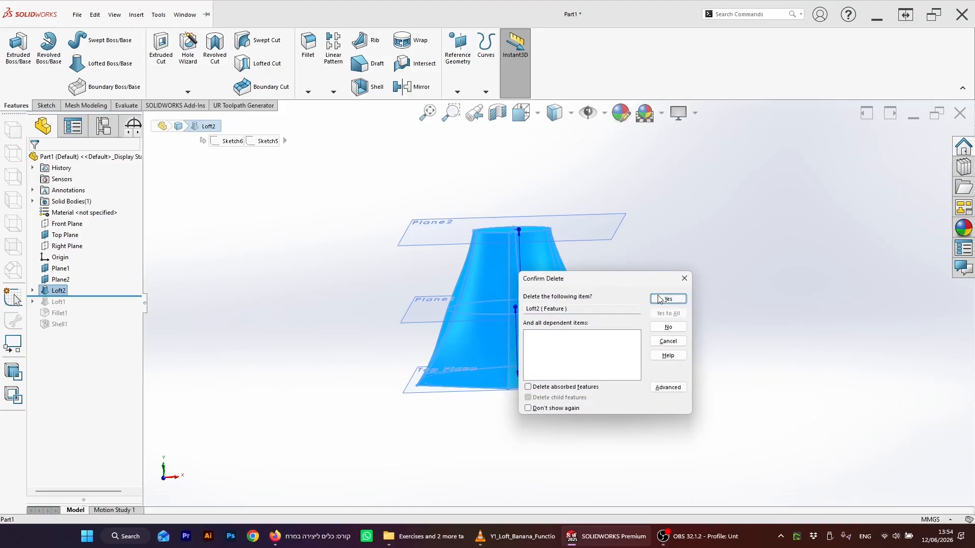
left_click(668, 300)
Step: Start a new sketch on the Front Plane, viewed from the front
middle_click_drag(529, 283, 438, 279)
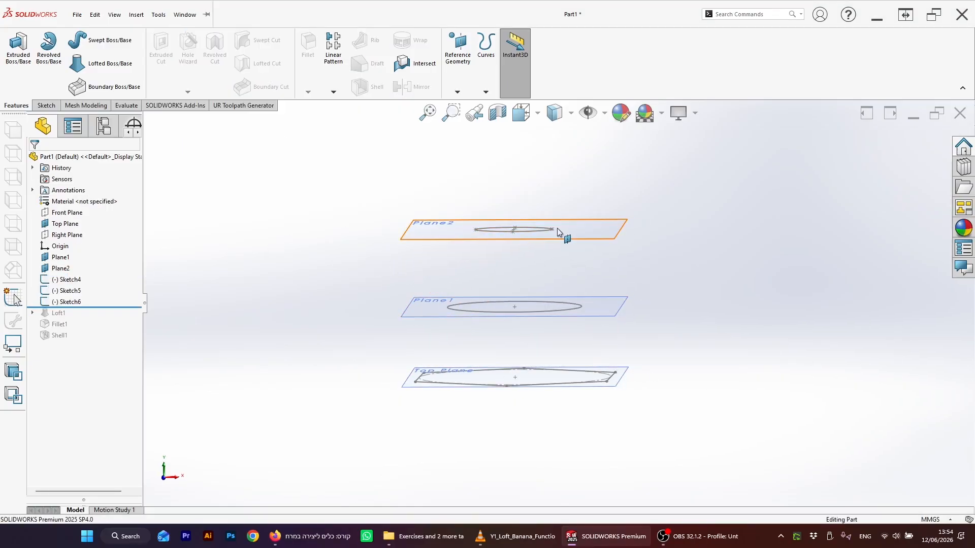
mouse_move(510, 250)
middle_mouse_down()
mouse_move(494, 290)
mouse_move(566, 266)
mouse_move(548, 309)
mouse_move(541, 305)
middle_mouse_up()
left_click(67, 212)
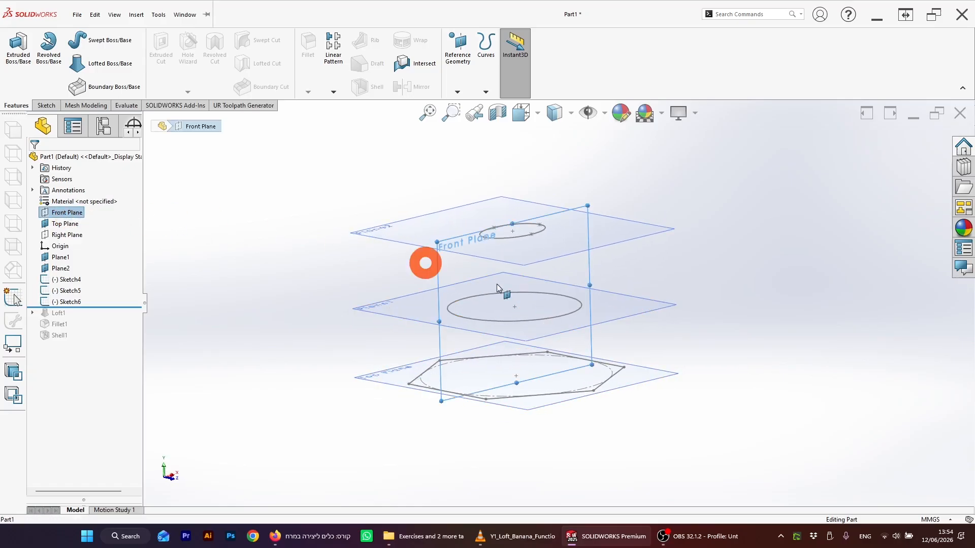
middle_click_drag(425, 261, 560, 333)
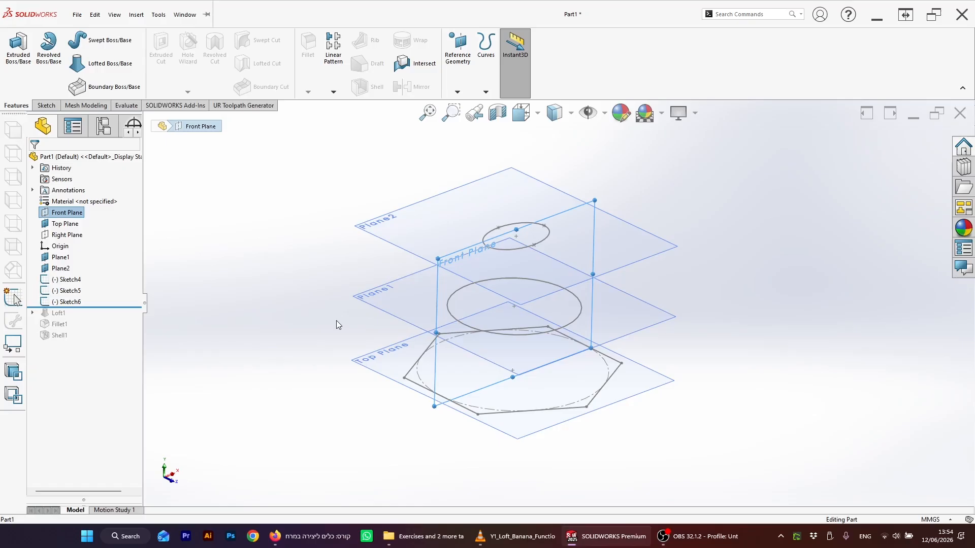
mouse_move(685, 245)
middle_mouse_down()
mouse_move(725, 185)
mouse_move(680, 223)
middle_mouse_up()
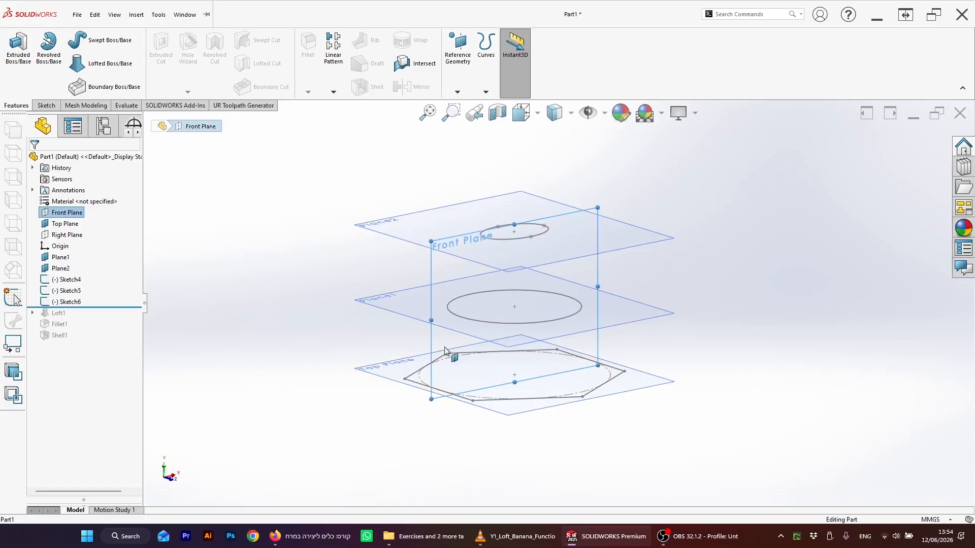
middle_click_drag(446, 278, 529, 276)
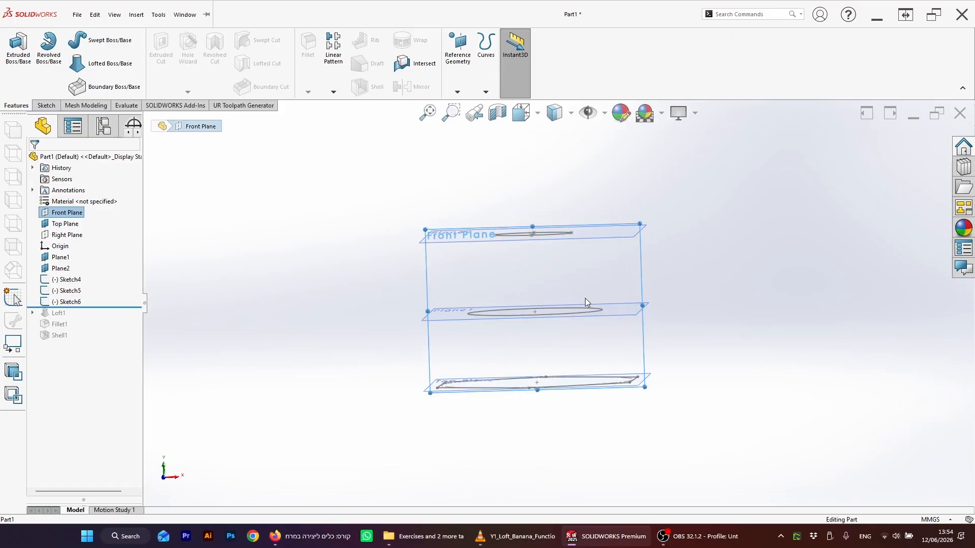
middle_click_drag(584, 302, 559, 283)
key("space")
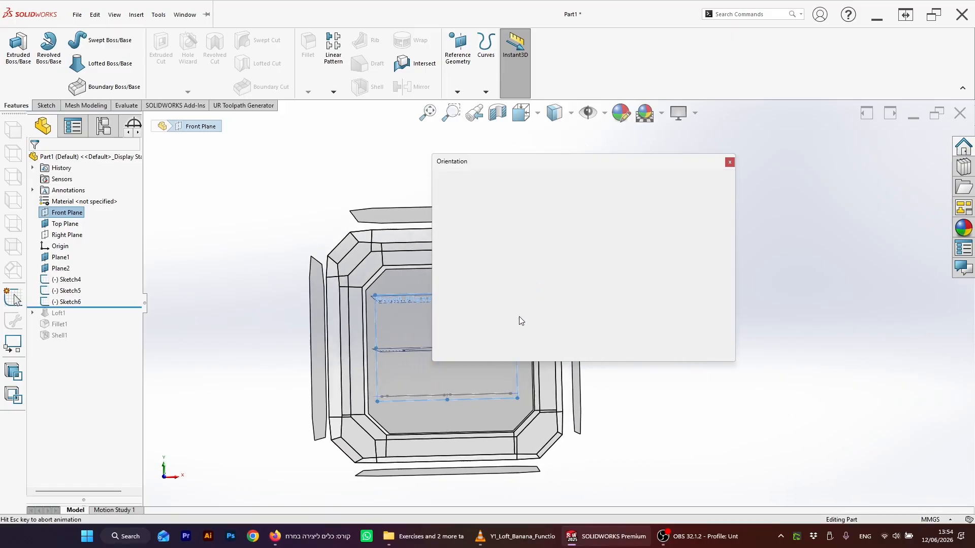
left_click(469, 236)
scroll(565, 277, "up", 3)
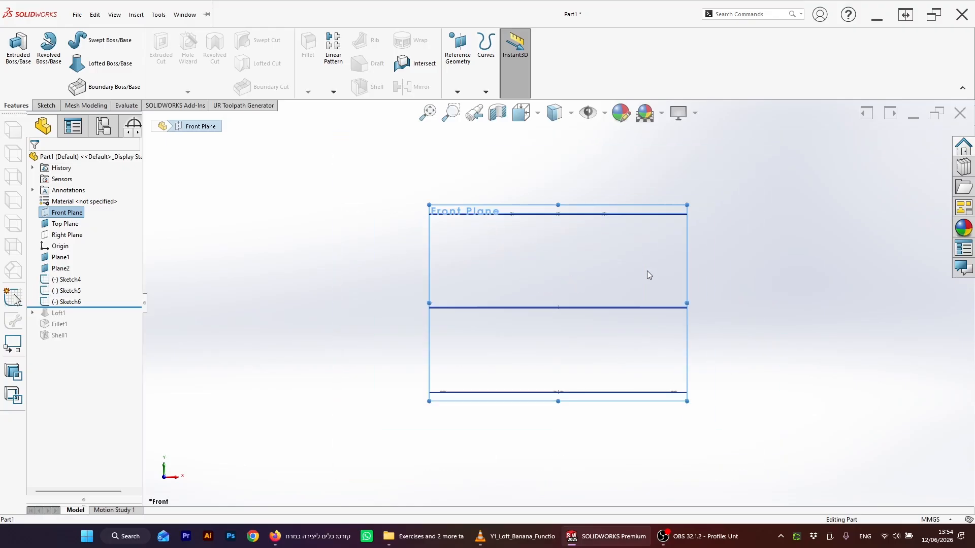
scroll(667, 264, "down", 1)
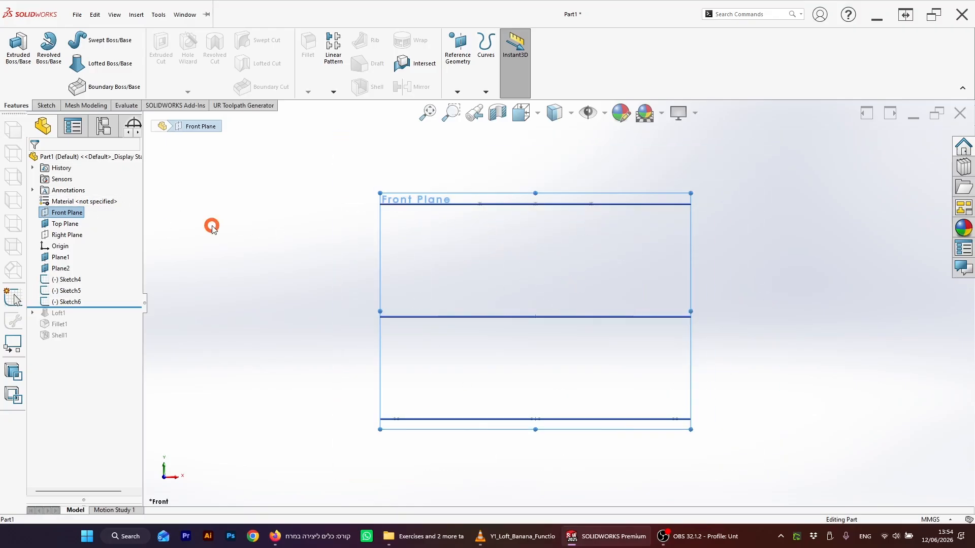
left_click(80, 213)
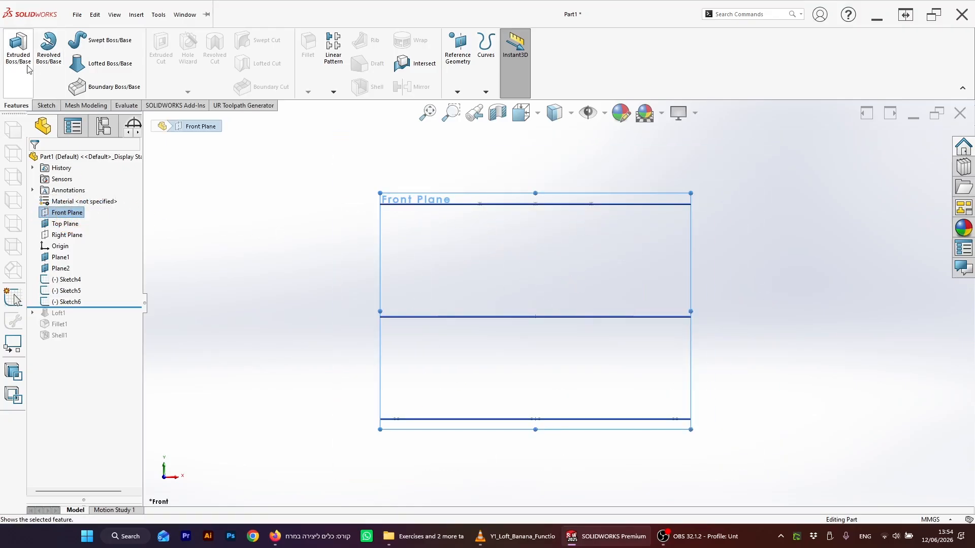
left_click(47, 106)
left_click(17, 45)
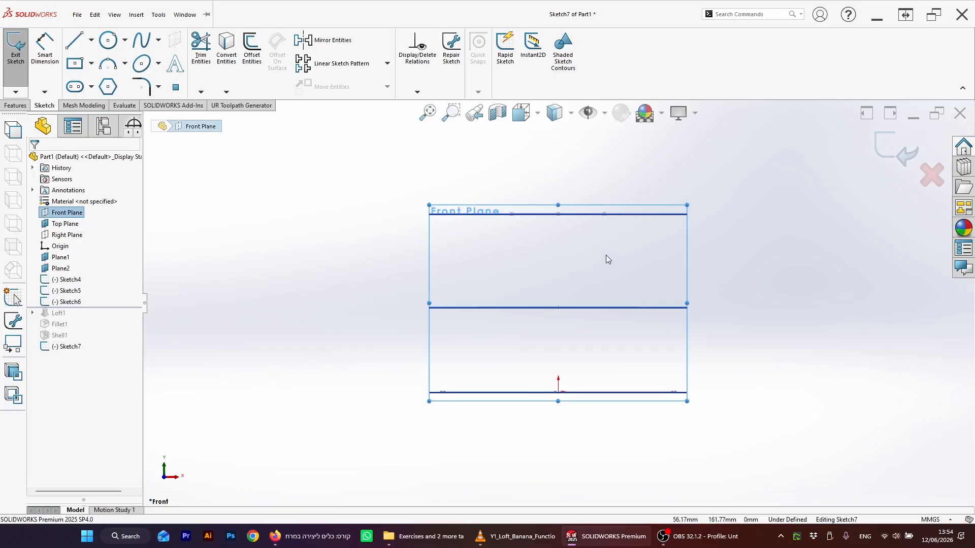
Step: Sketch three-point arcs from the ellipse's right end, bulging outward past the circle, down to the hexagon's right corner
key("Down")
scroll(686, 293, "down", 1)
scroll(615, 302, "up", 2)
mouse_move(591, 295)
middle_mouse_down()
mouse_move(584, 307)
mouse_move(603, 276)
mouse_move(569, 302)
middle_mouse_up()
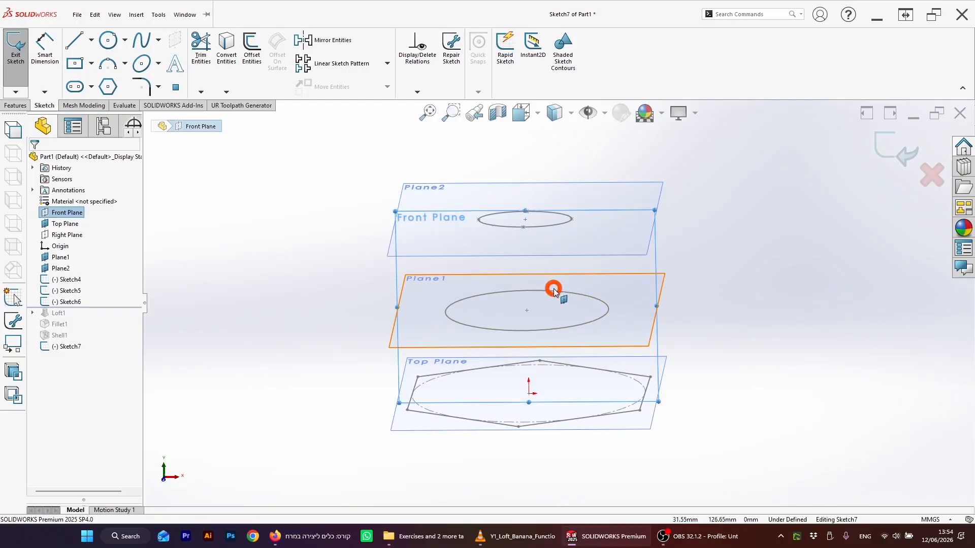
mouse_move(554, 291)
middle_mouse_down()
mouse_move(561, 243)
mouse_move(557, 283)
mouse_move(541, 299)
middle_mouse_up()
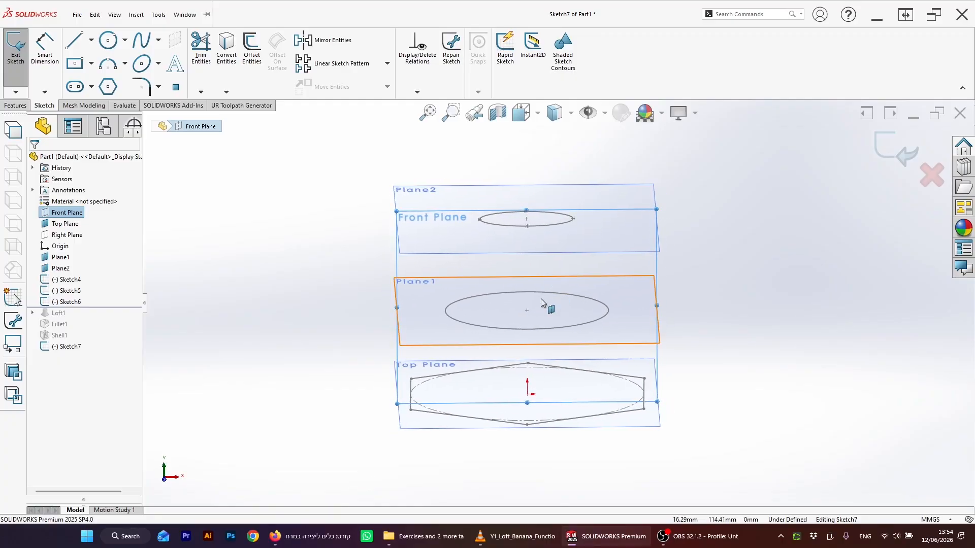
scroll(541, 299, "down", 2)
left_click(118, 66)
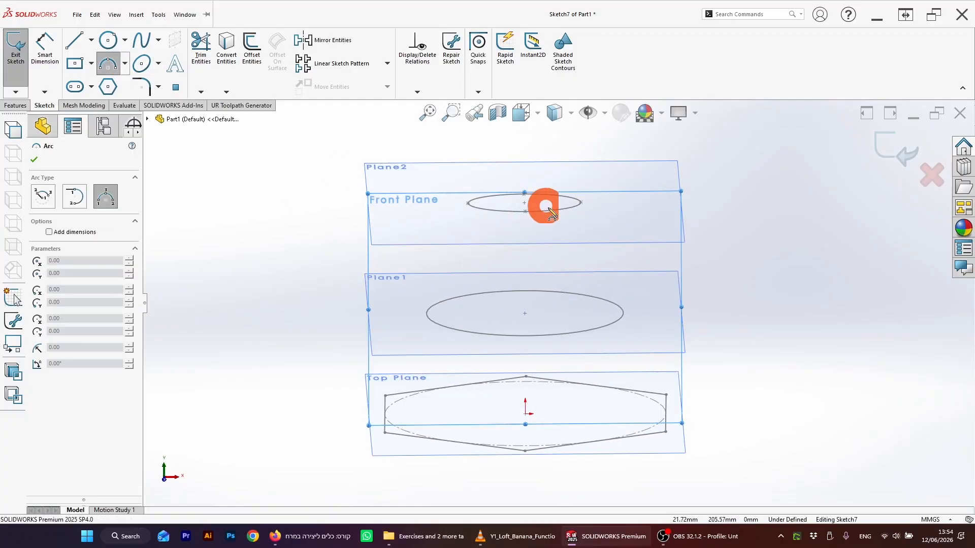
left_click_drag(599, 202, 663, 400)
left_click(636, 267)
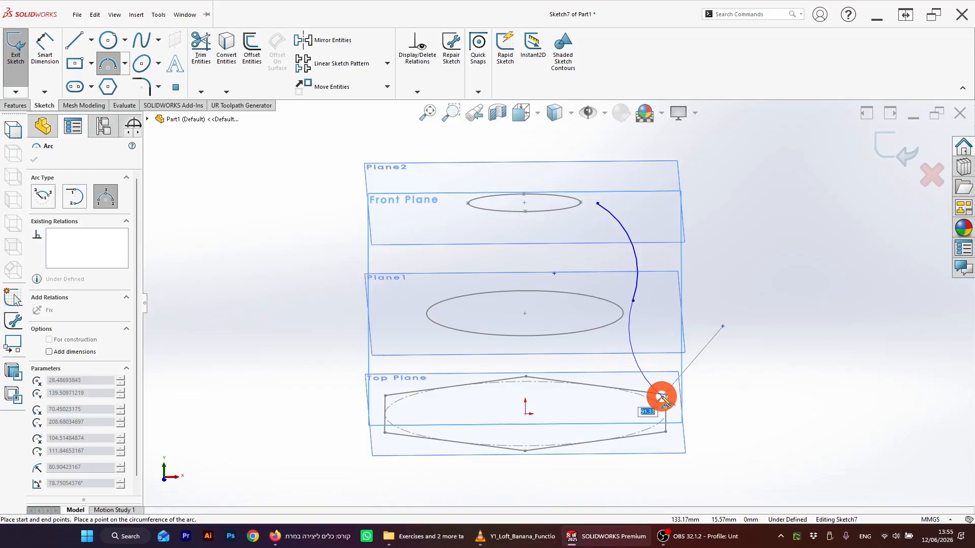
left_click(657, 394)
key("Escape")
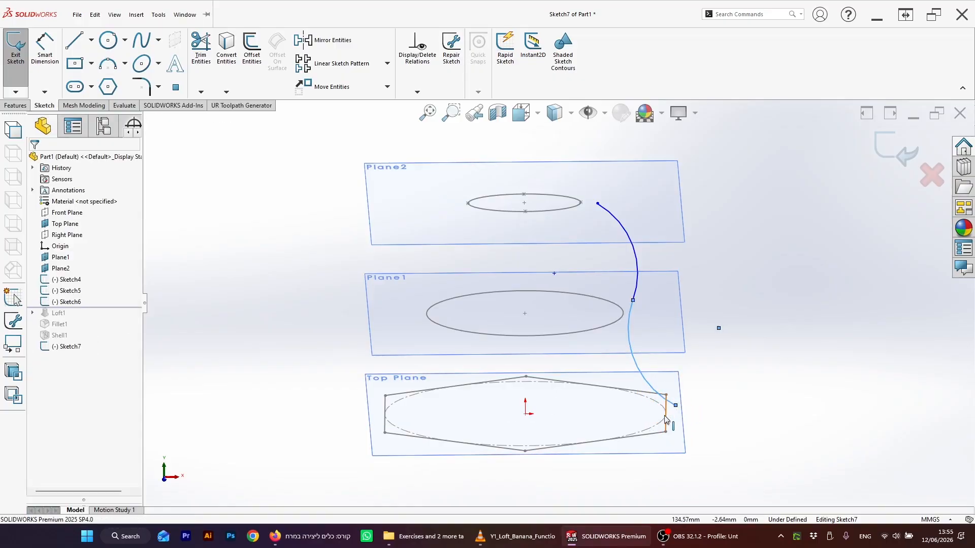
Step: Sketch two connected three-point arcs from the ellipse's left end down to the hexagon's left corner
left_click(114, 69)
left_click(454, 205)
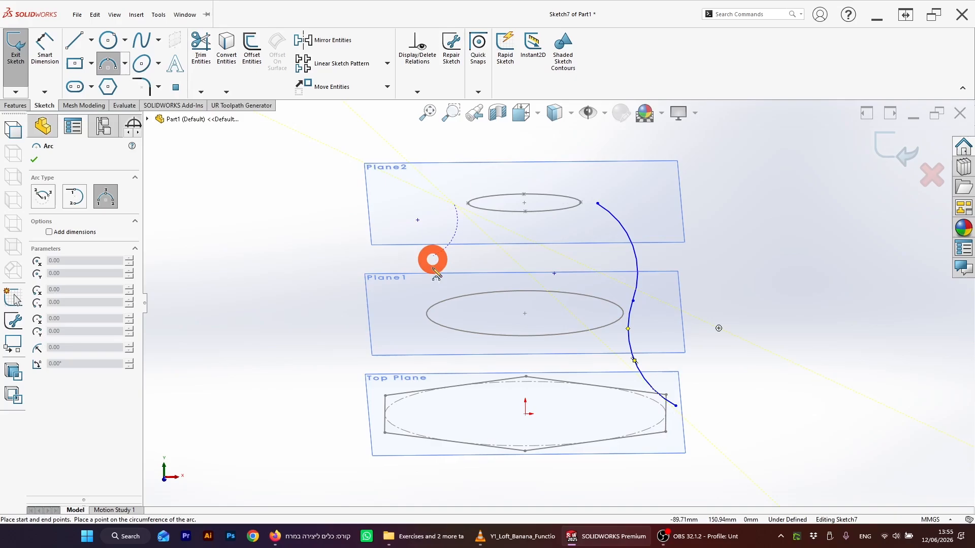
left_click(420, 308)
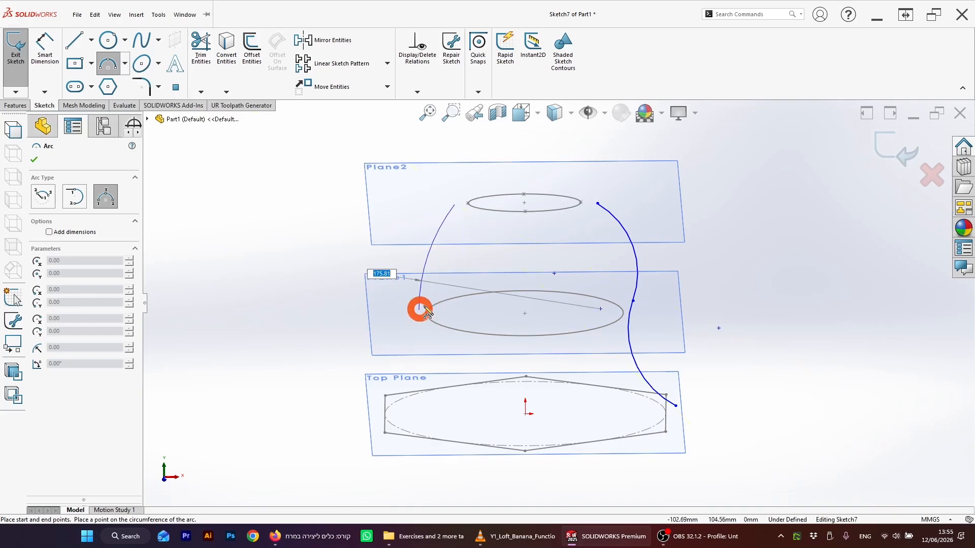
left_click(412, 259)
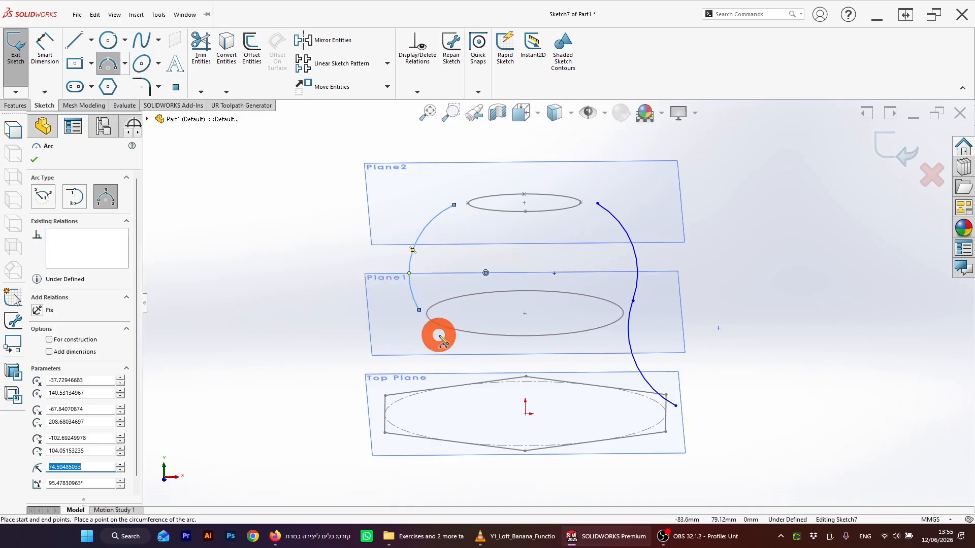
left_click(420, 310)
left_click(371, 414)
left_click(401, 376)
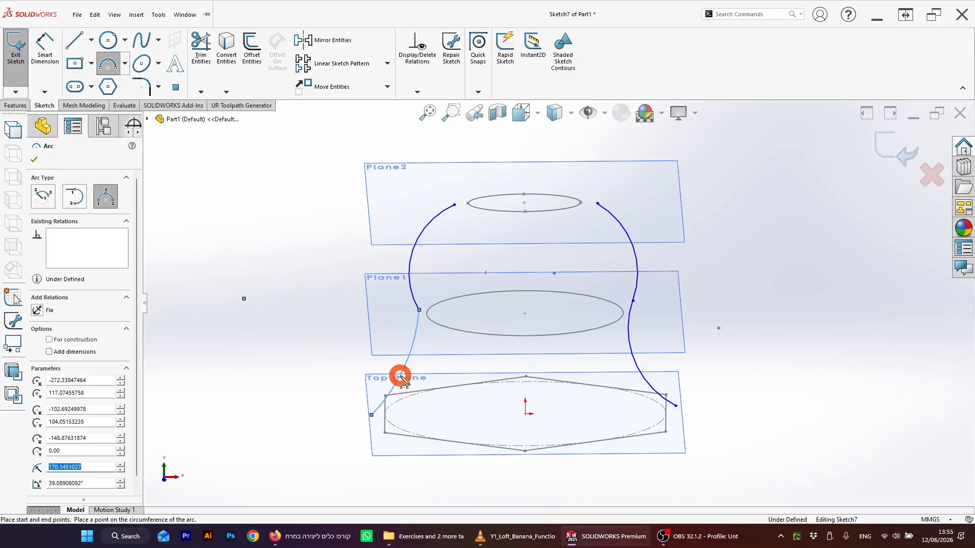
key("Escape")
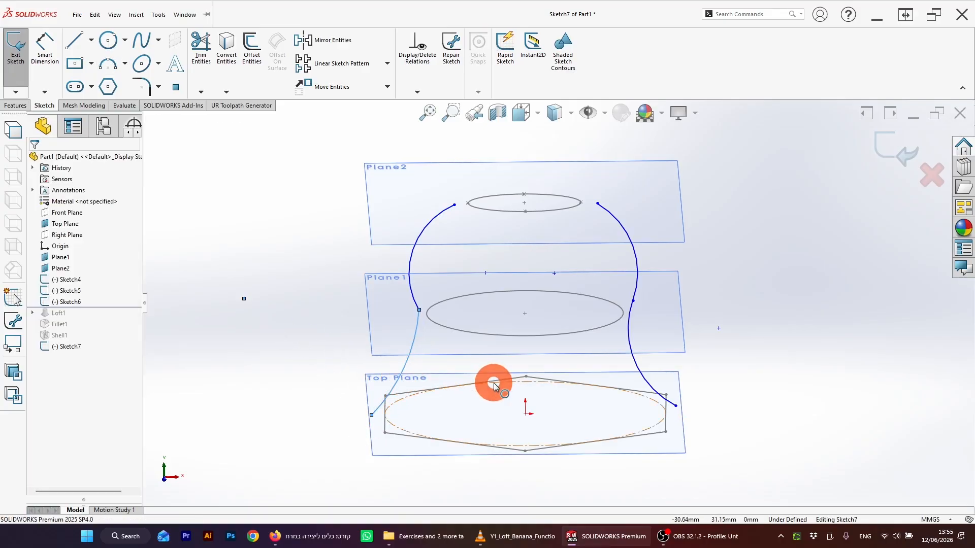
Step: Add a Pierce relation between the left arc's upper endpoint and the ellipse
left_click(453, 207)
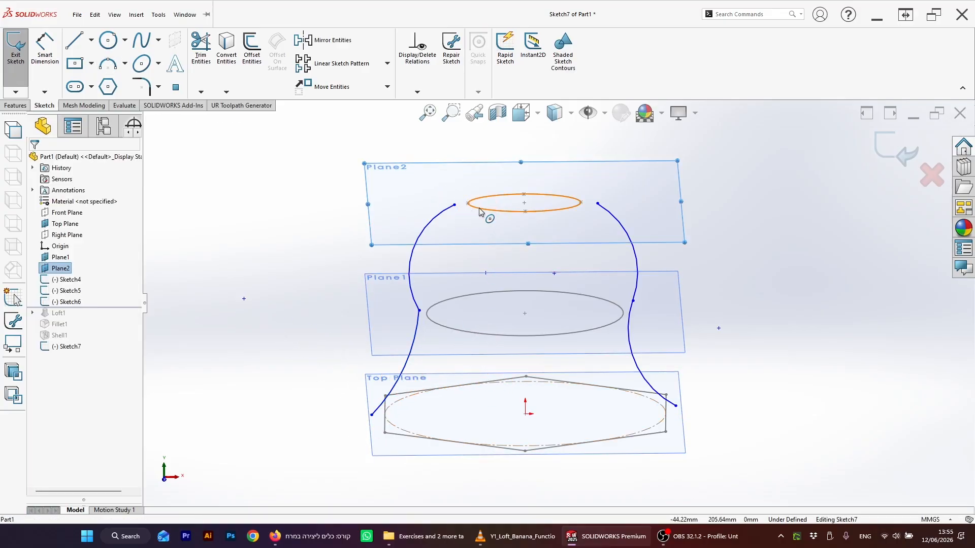
left_click(451, 210)
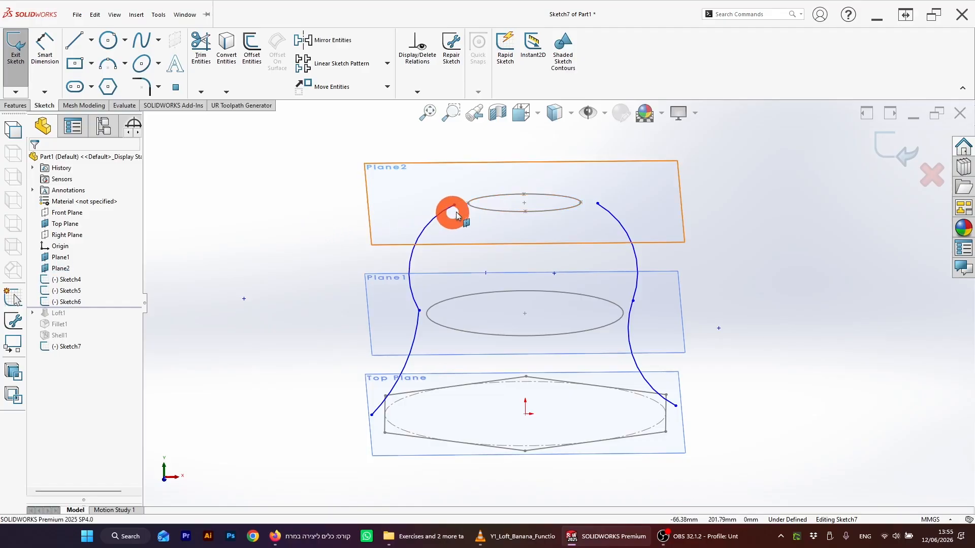
left_click(454, 206)
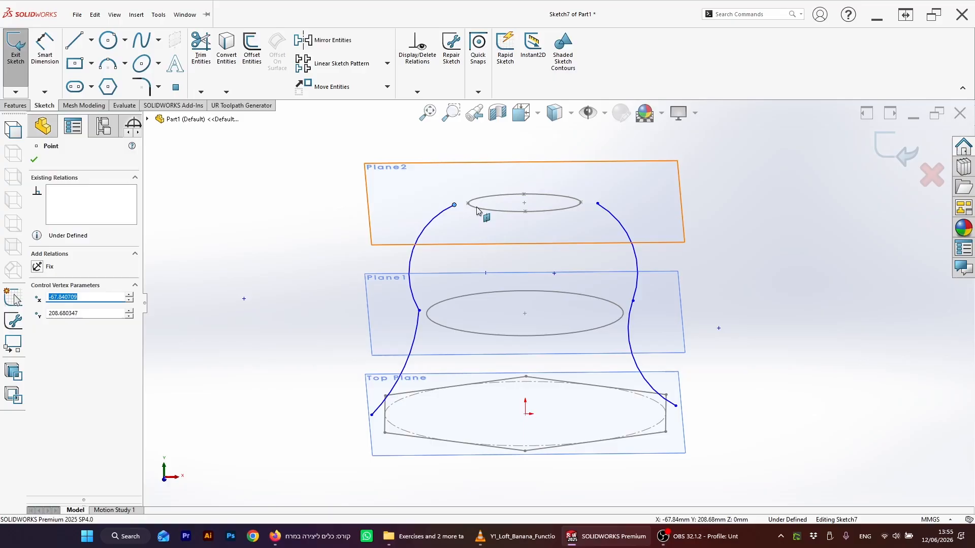
left_click(477, 207, "ctrl")
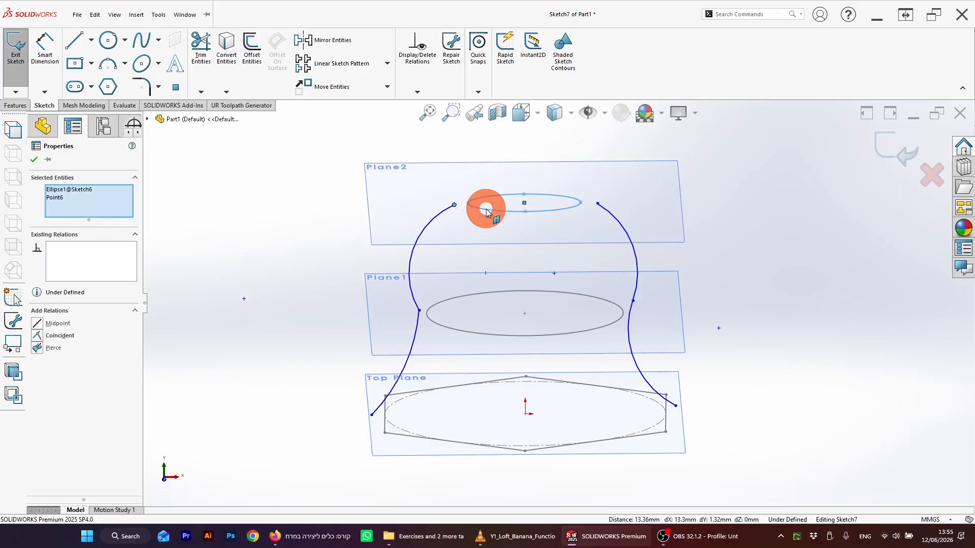
left_click(312, 235)
left_click(442, 210)
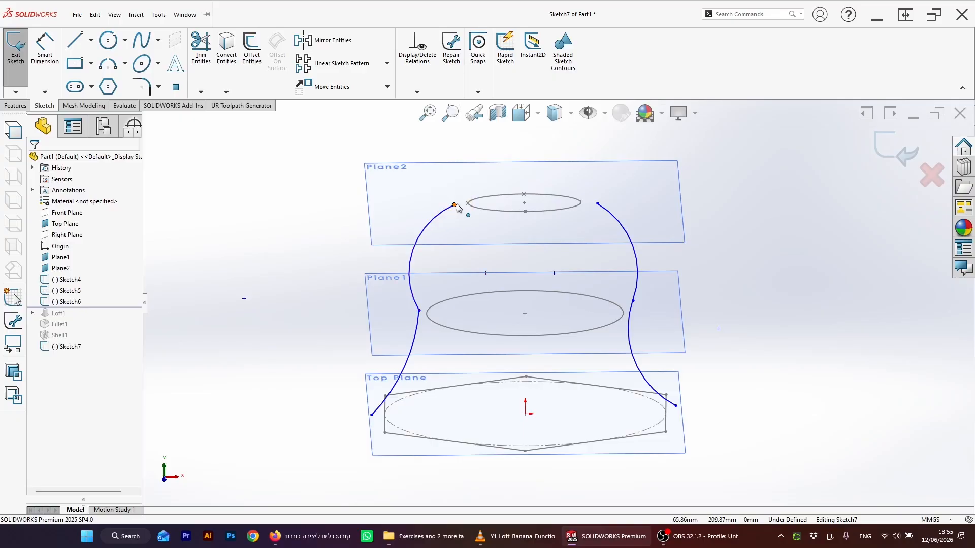
left_click(456, 205)
left_click(479, 208, "ctrl")
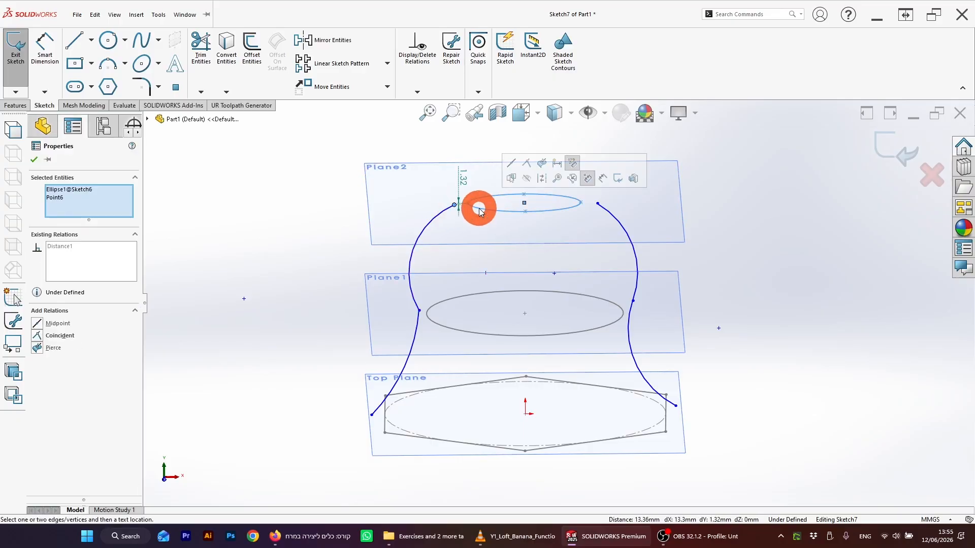
left_click(120, 263)
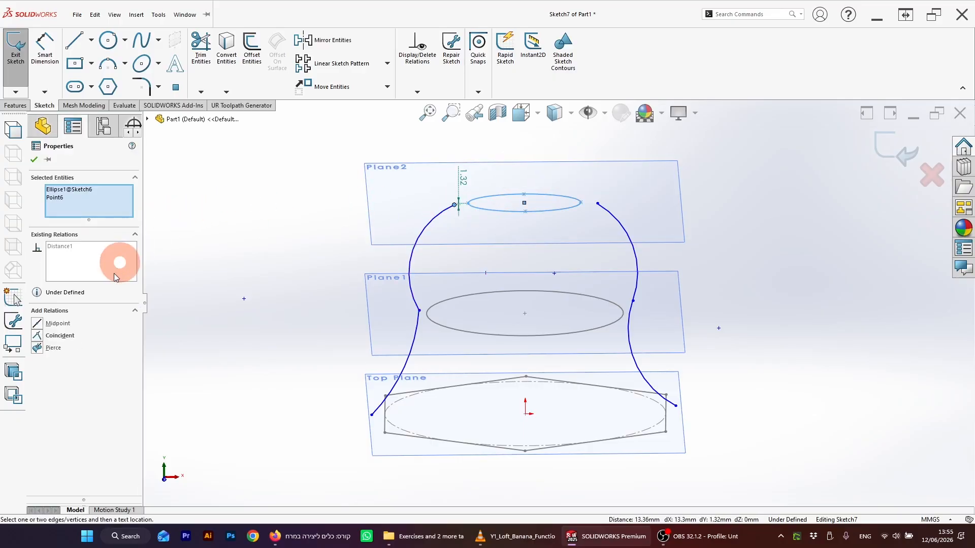
left_click(39, 349)
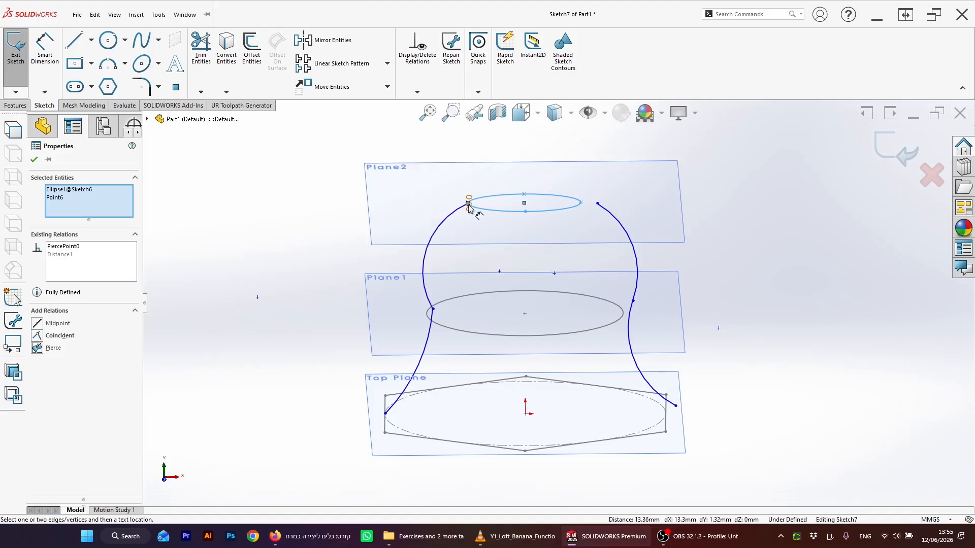
key("Escape")
Step: Add a Pierce relation between the right arc's upper endpoint and the ellipse
left_click(598, 204)
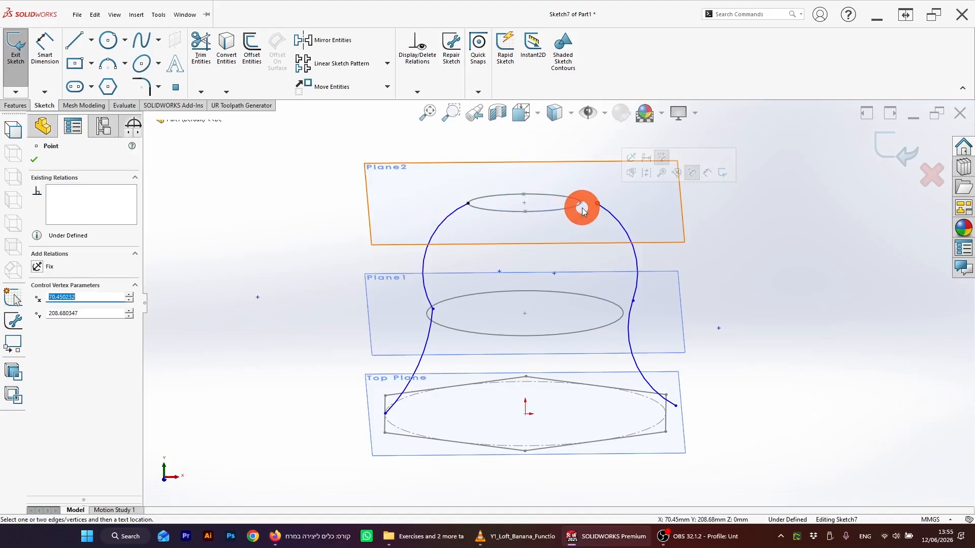
left_click(572, 208, "ctrl")
left_click(88, 340)
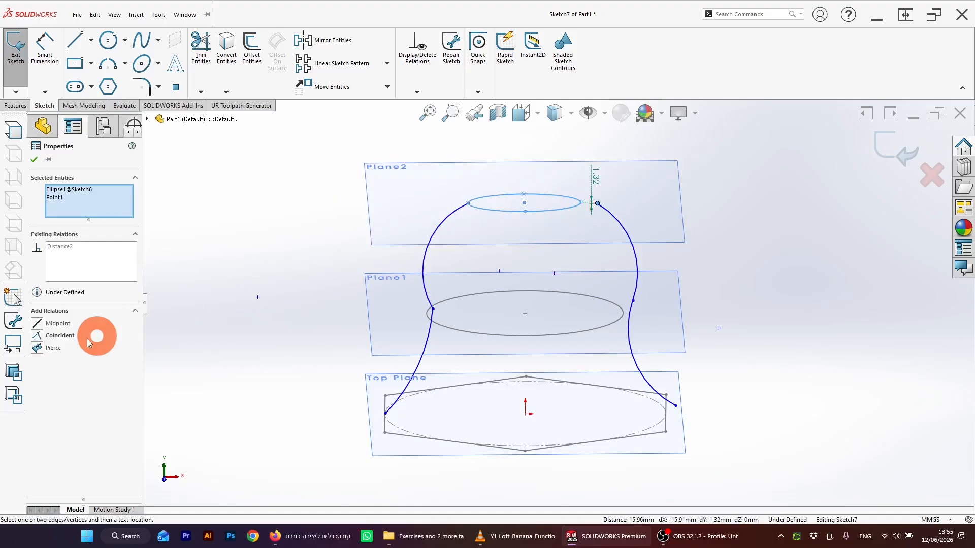
left_click(39, 348)
key("Escape")
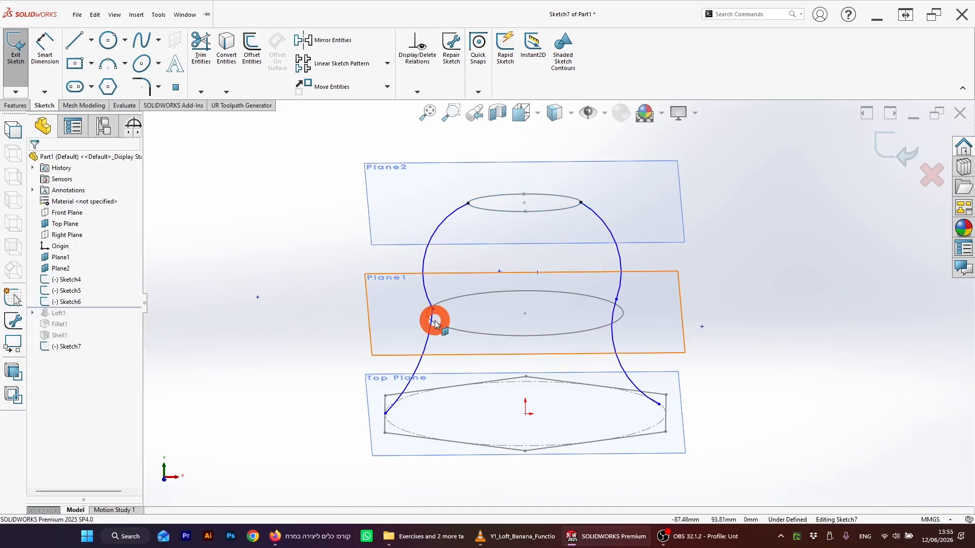
Step: Make the upper and lower arcs tangent to each other on both the left and right sides
left_click(425, 289)
left_click(429, 332, "ctrl")
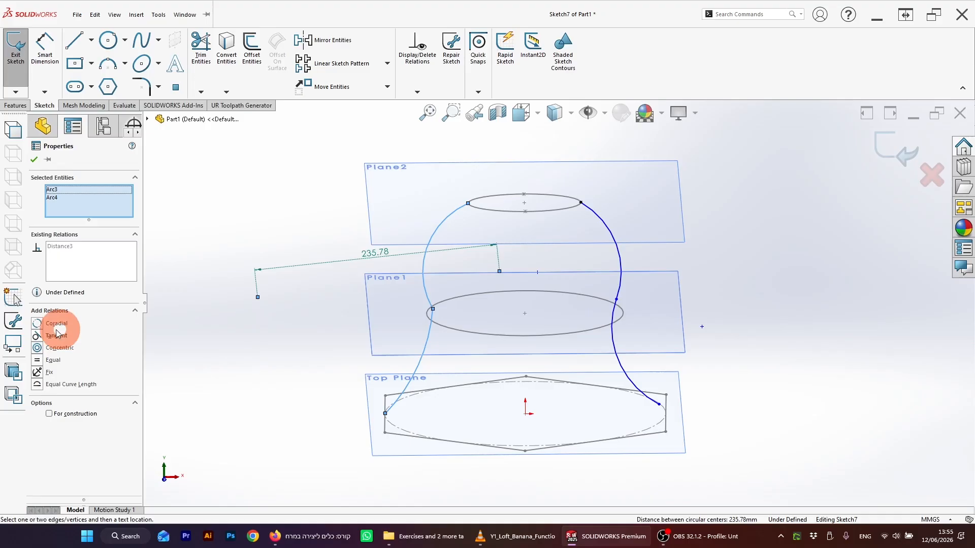
left_click(41, 339)
left_click(600, 289)
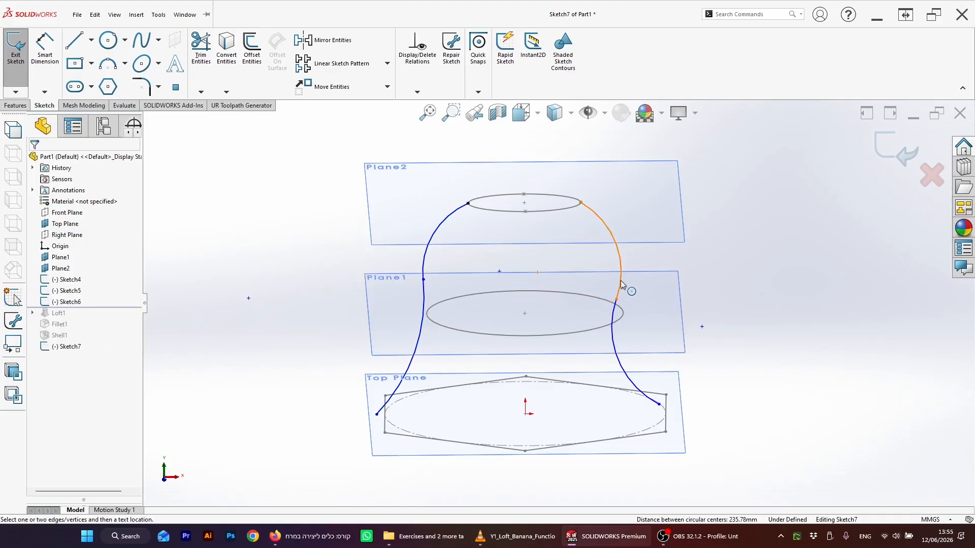
left_click(622, 284)
left_click(609, 311, "ctrl")
left_click(81, 339)
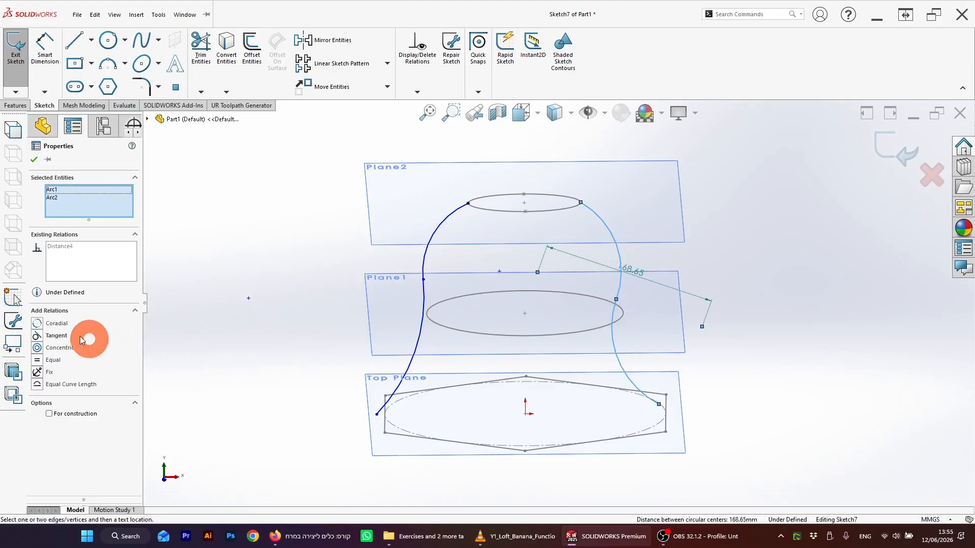
Step: Try making the left arcs' junction point coincident with the middle ellipse, and undo that relation
left_click(401, 316)
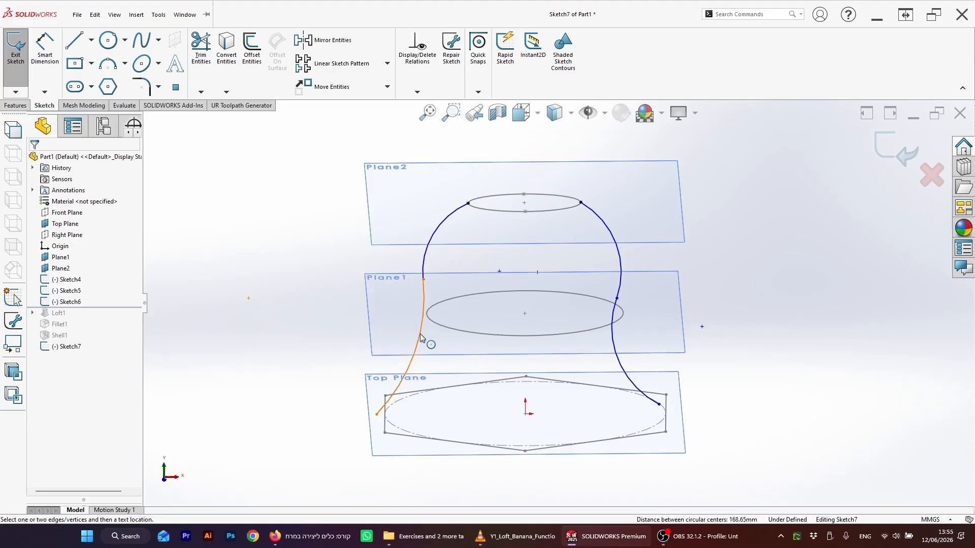
left_click(423, 279)
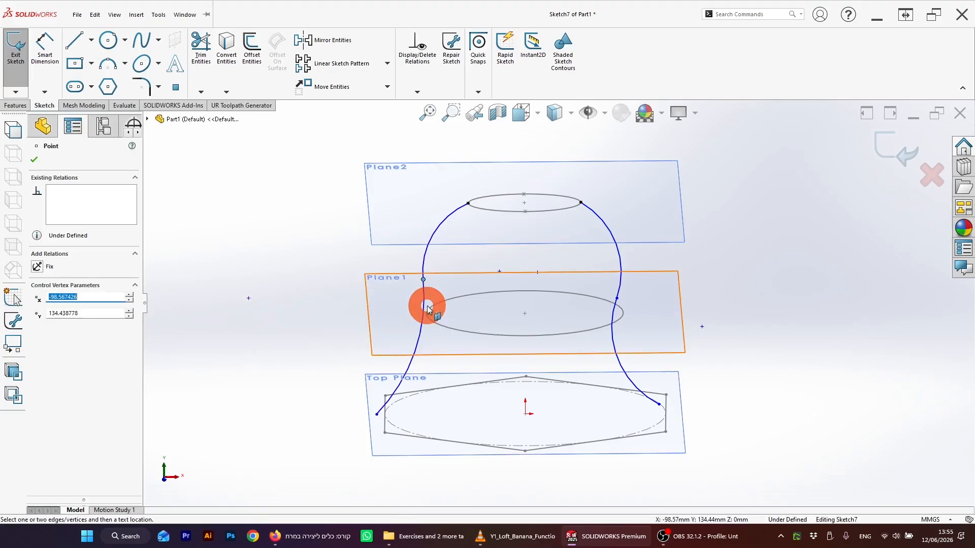
left_click(429, 310, "ctrl")
left_click(42, 290)
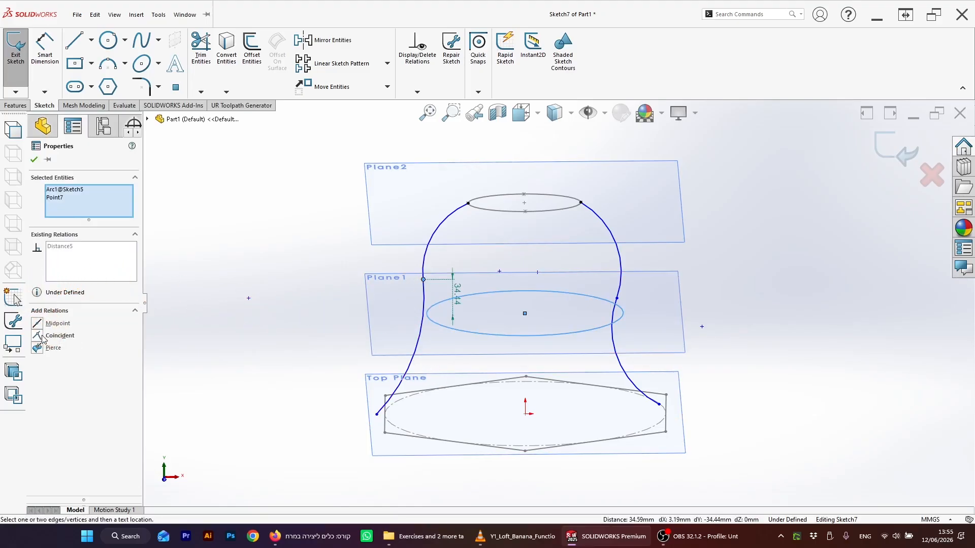
left_click(38, 336)
left_click(505, 285)
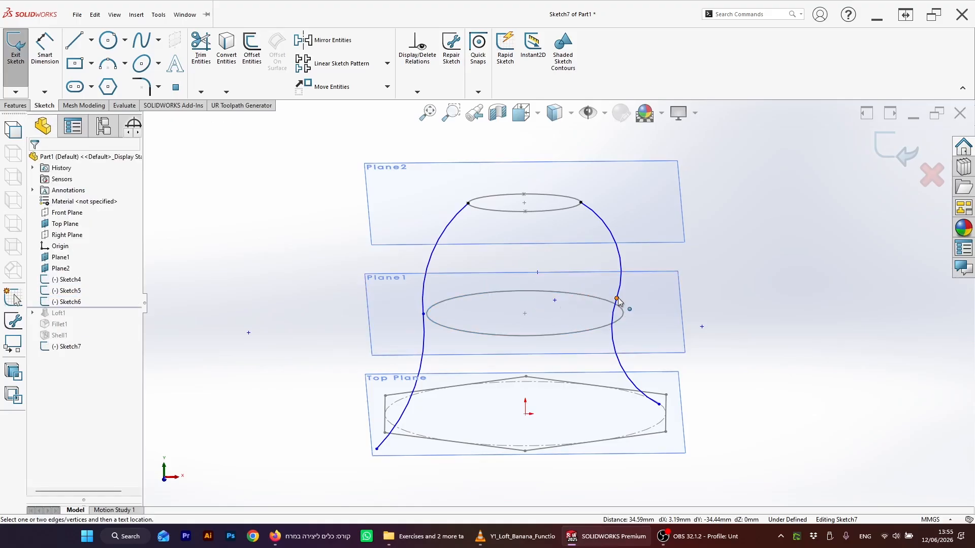
key("ctrl+z")
Step: Make the left arcs' junction point coincident with the middle ellipse
left_click(408, 291)
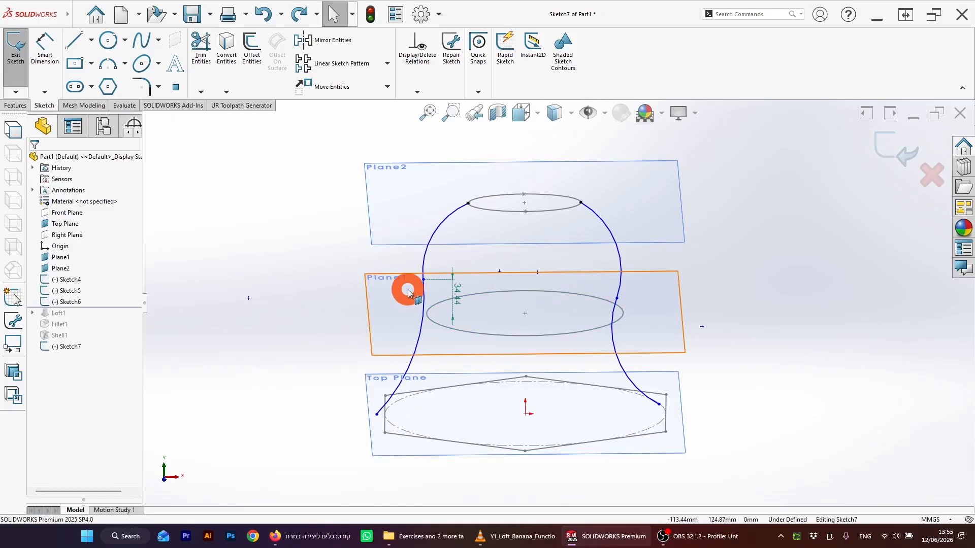
left_click(424, 279)
left_click(432, 306, "ctrl")
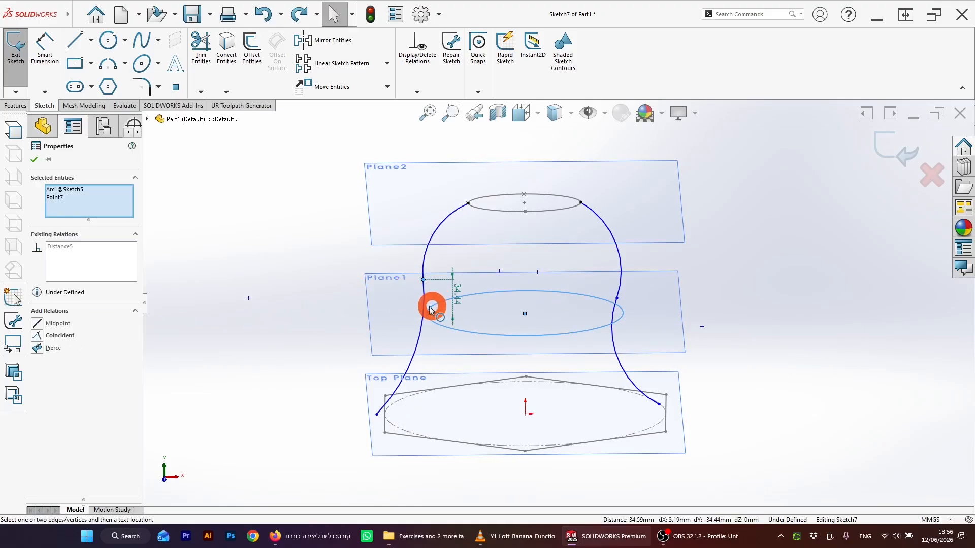
left_click(41, 338)
left_click(202, 360)
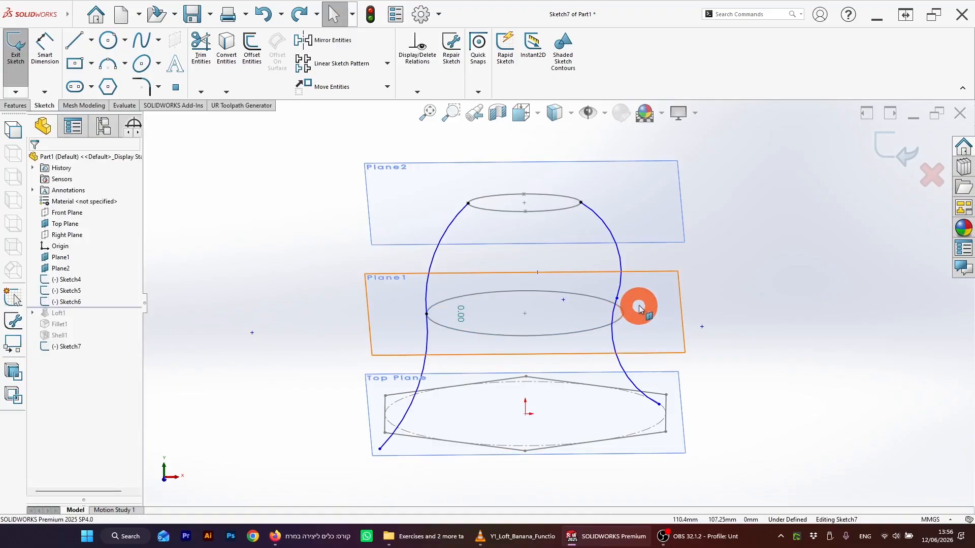
Step: Add a Pierce relation between the right arcs' junction point and the middle ellipse
left_click(618, 300)
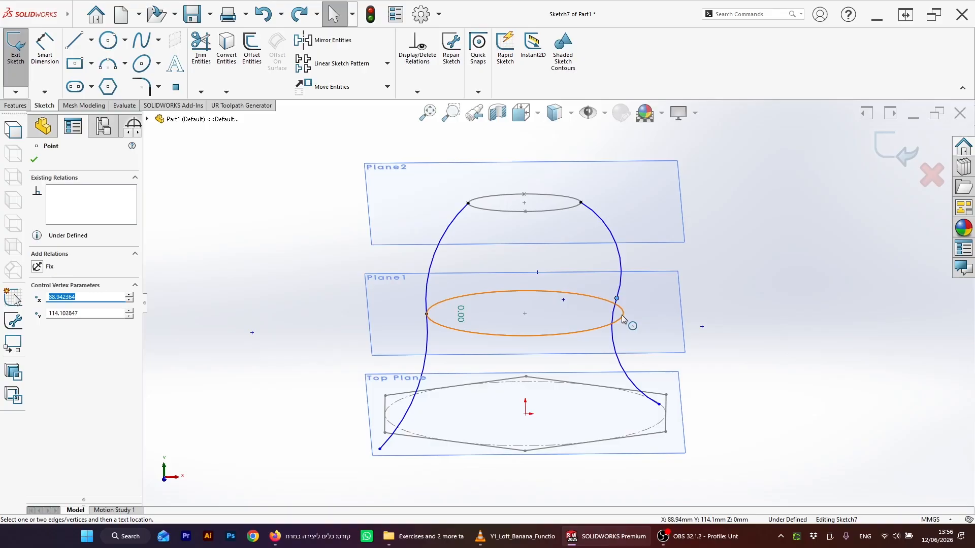
left_click(621, 318, "ctrl")
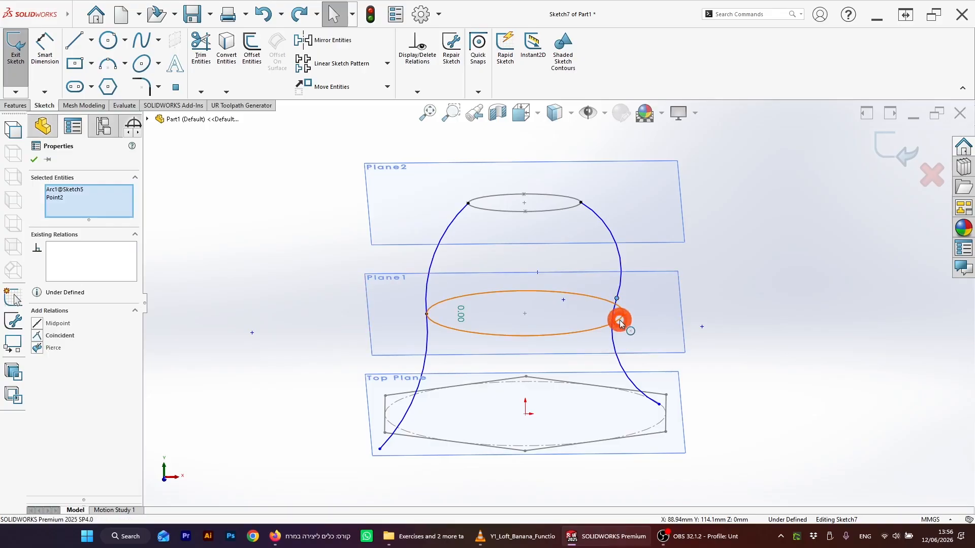
left_click(39, 349)
left_click(414, 336)
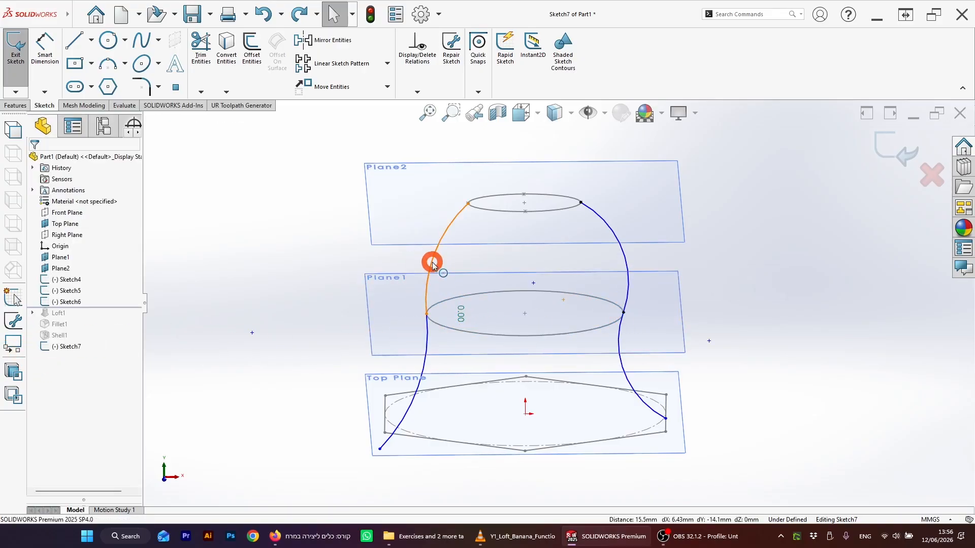
Step: Drag the upper-left arc outward to enlarge its bulge
left_click_drag(432, 264, 418, 248)
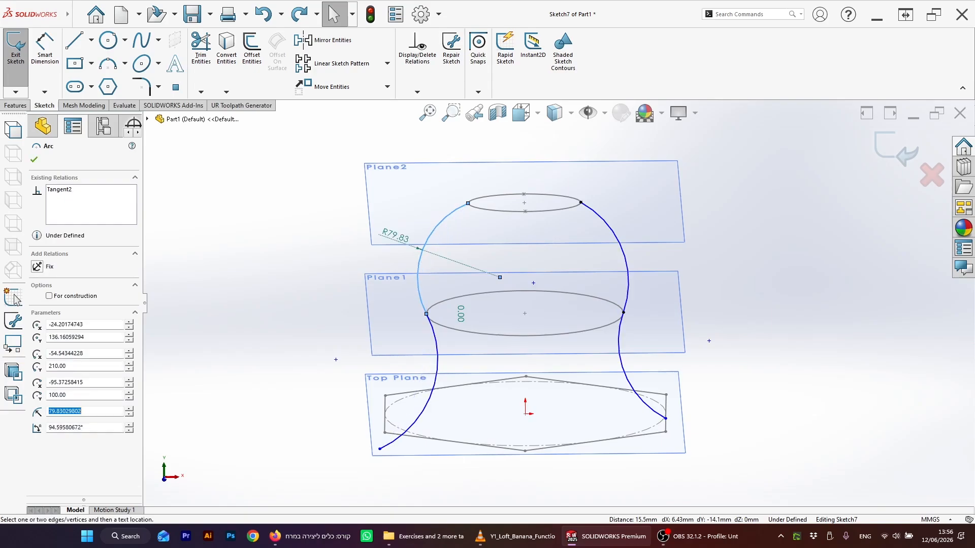
left_click(386, 454)
Step: Add a Pierce relation between the lower-left arc's end and the hexagon's left edge
left_click(380, 448)
left_click(384, 424, "ctrl")
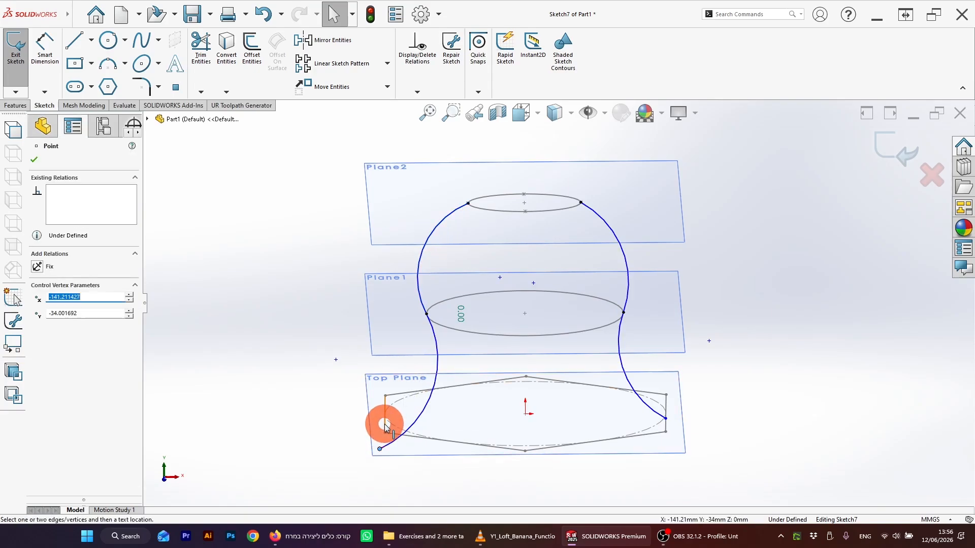
left_click(39, 347)
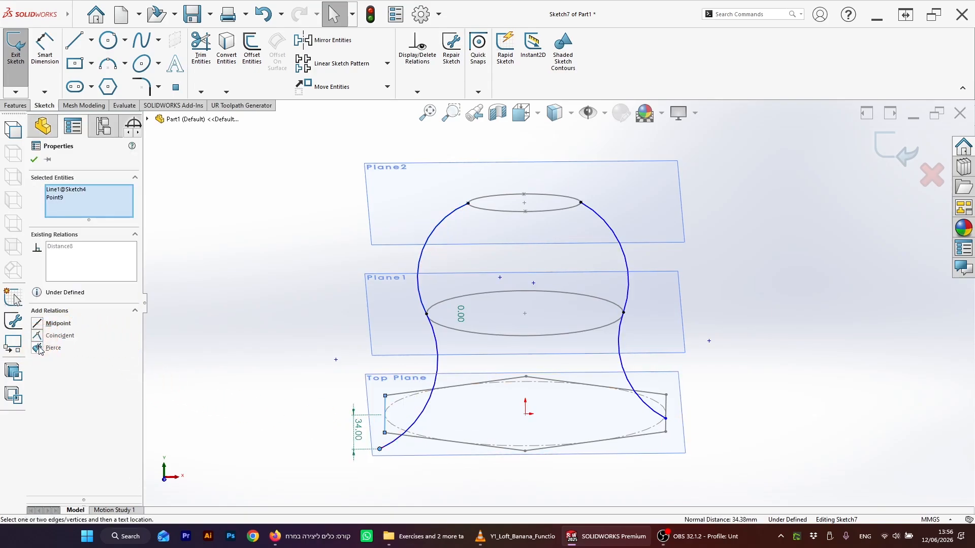
Step: Add a Pierce relation between the lower-right arc's end and the hexagon's right edge
left_click(707, 426)
left_click(665, 420)
left_click(667, 406)
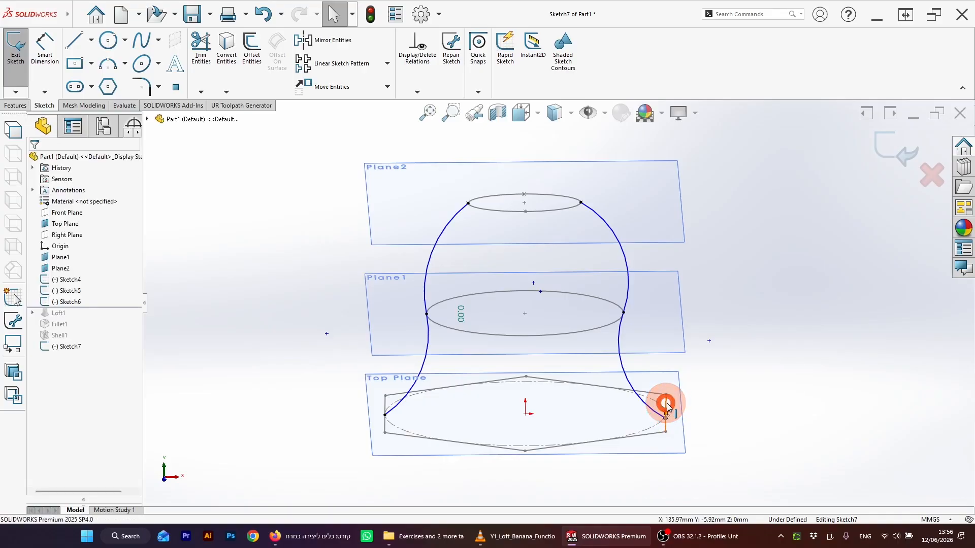
left_click(38, 347)
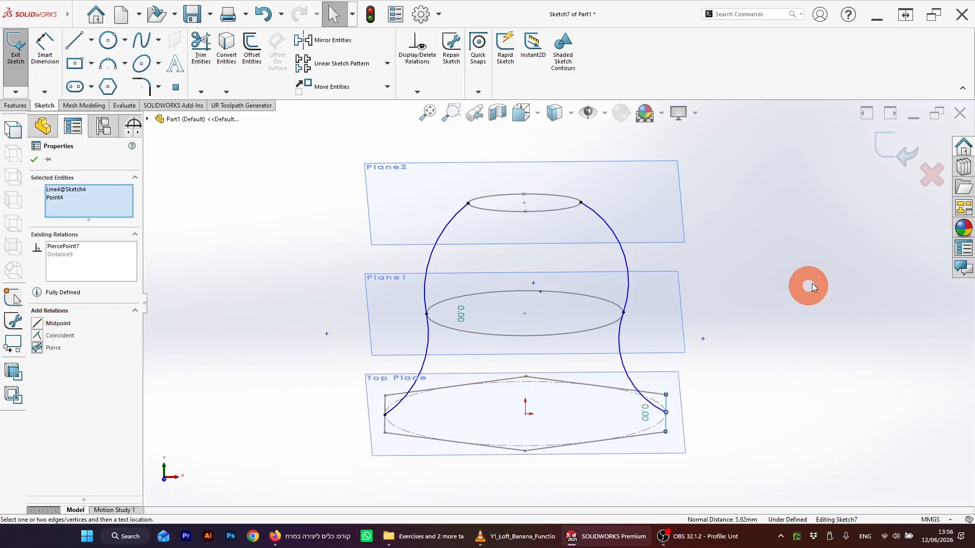
left_click(811, 287)
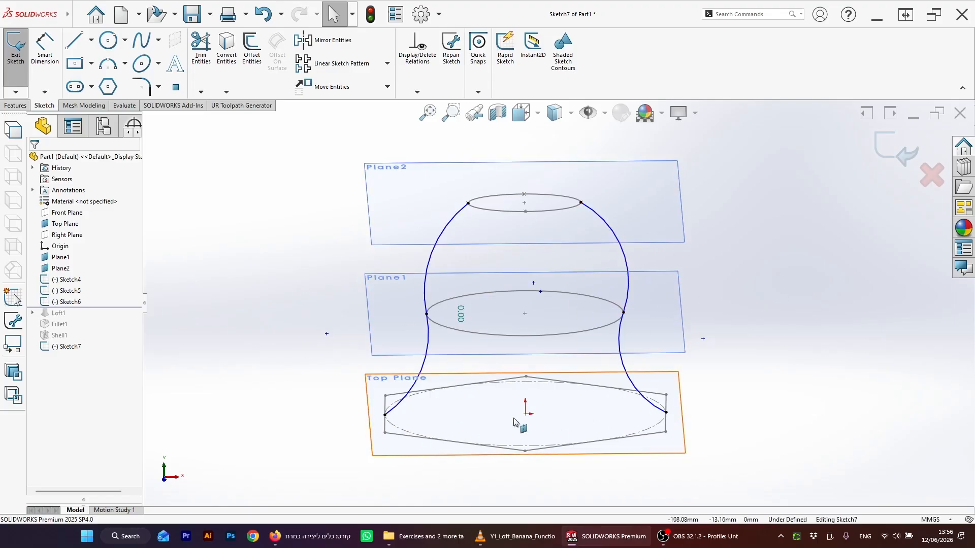
Step: Widen both upper arcs by dragging them outward in a front view, and exit the sketch
key("space")
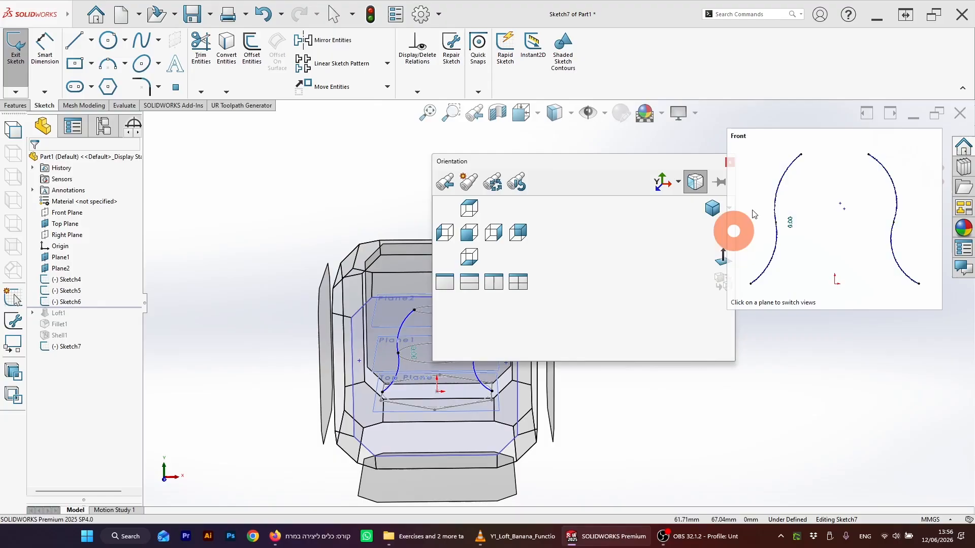
left_click_drag(659, 163, 569, 167)
left_click(629, 257)
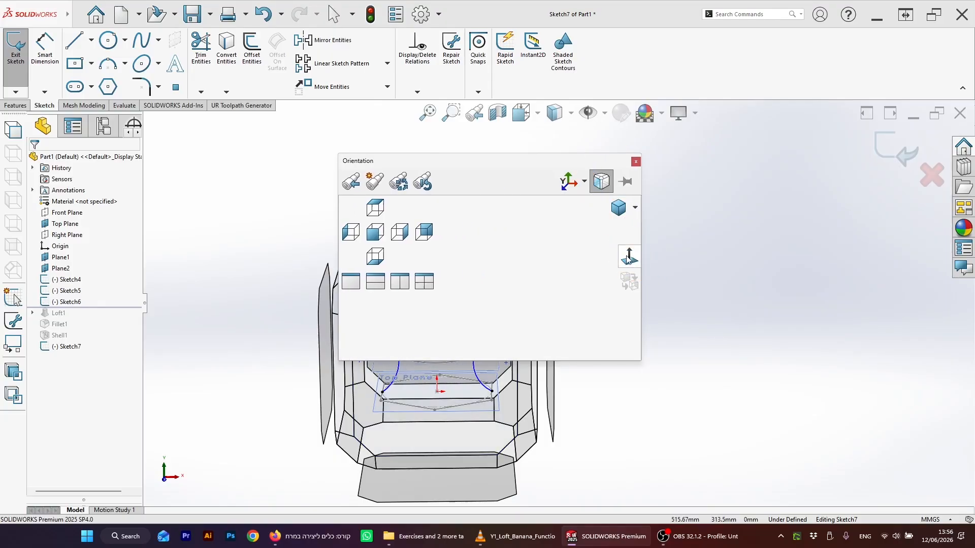
left_click(629, 257)
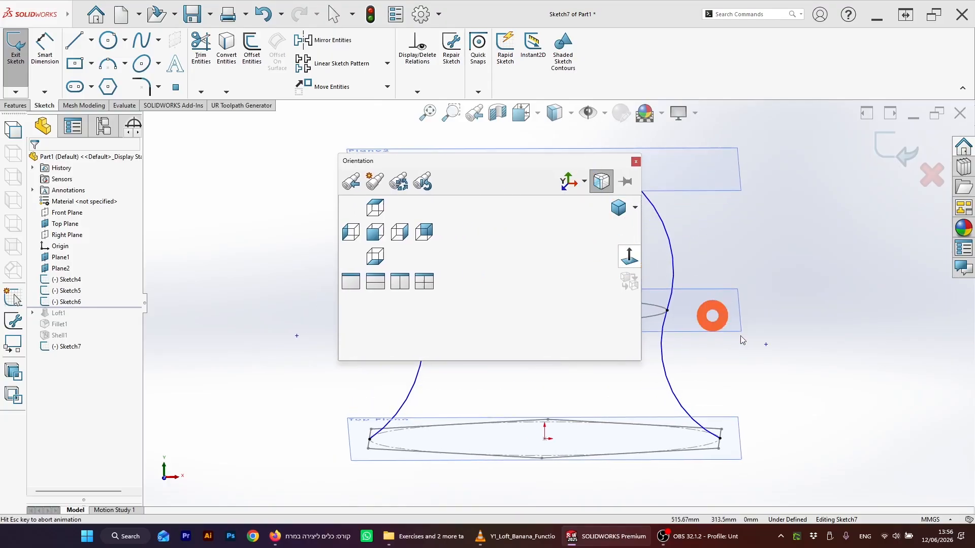
scroll(587, 304, "up", 3)
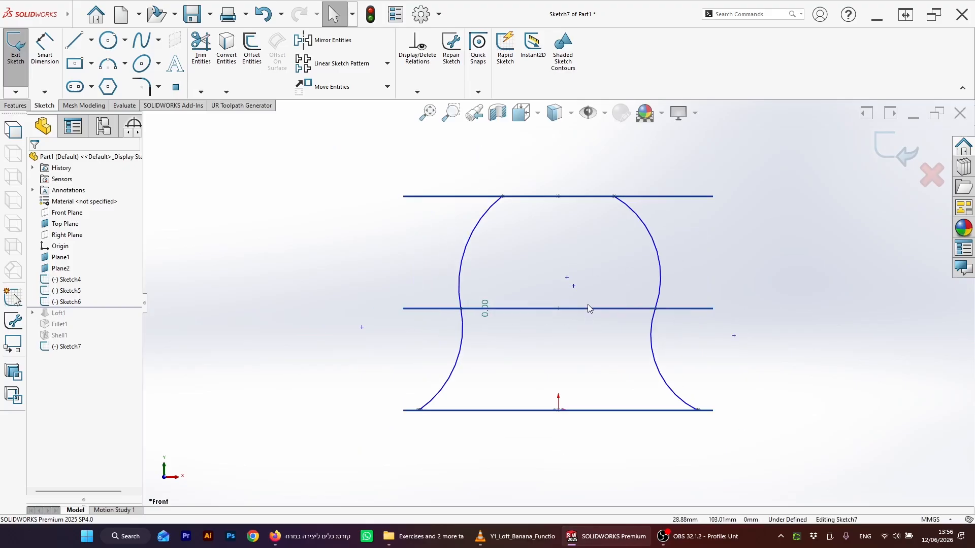
scroll(515, 301, "down", 3)
left_click_drag(405, 229, 395, 224)
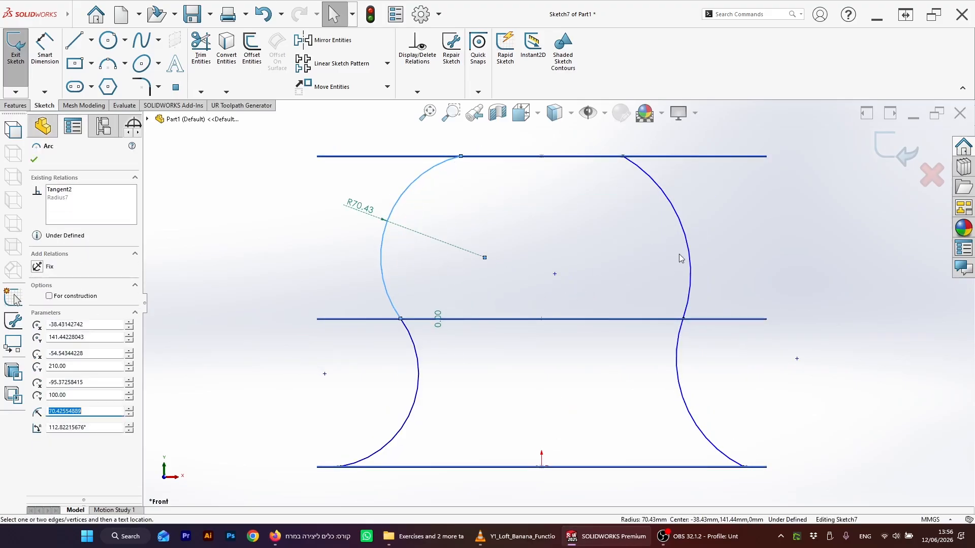
left_click_drag(691, 253, 703, 239)
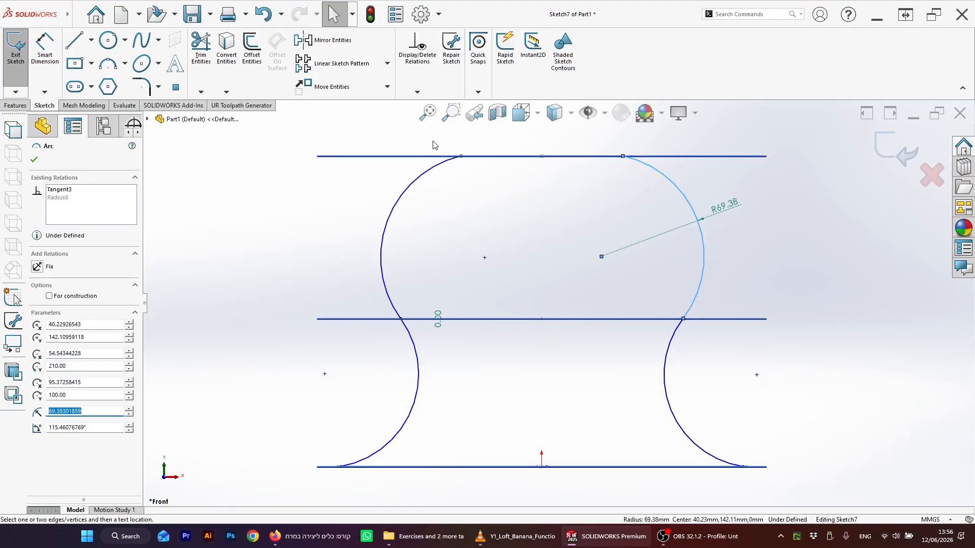
middle_click_drag(675, 246, 685, 268)
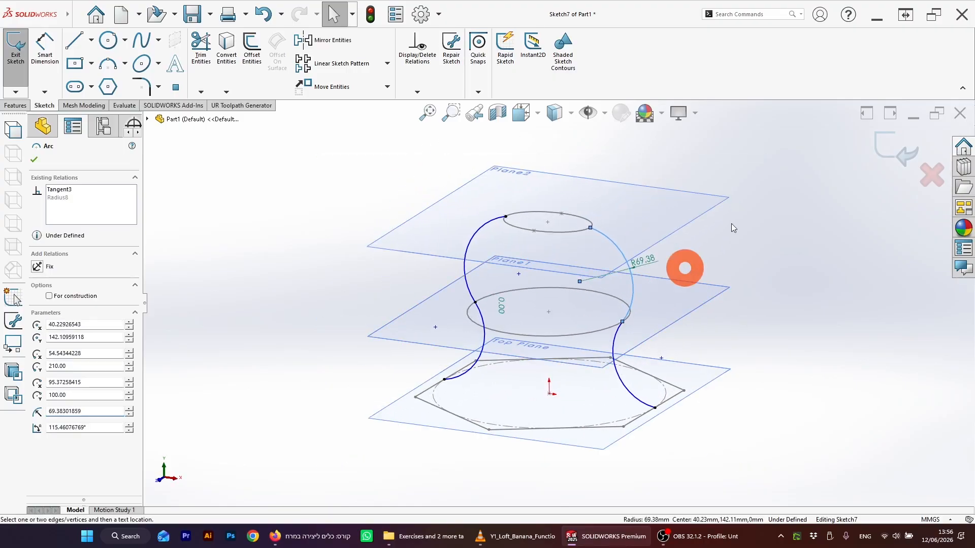
left_click(885, 154)
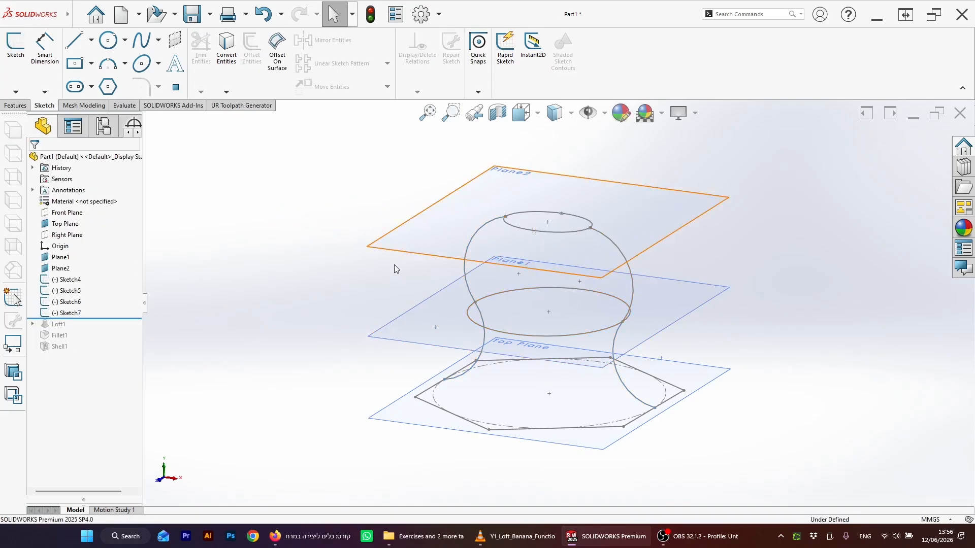
Step: Start a Loft and pick the top ellipse, middle ellipse and hexagon as profiles in that order
left_click(65, 234)
mouse_move(422, 264)
middle_mouse_down()
mouse_move(403, 235)
mouse_move(427, 275)
mouse_move(401, 232)
mouse_move(427, 252)
middle_mouse_up()
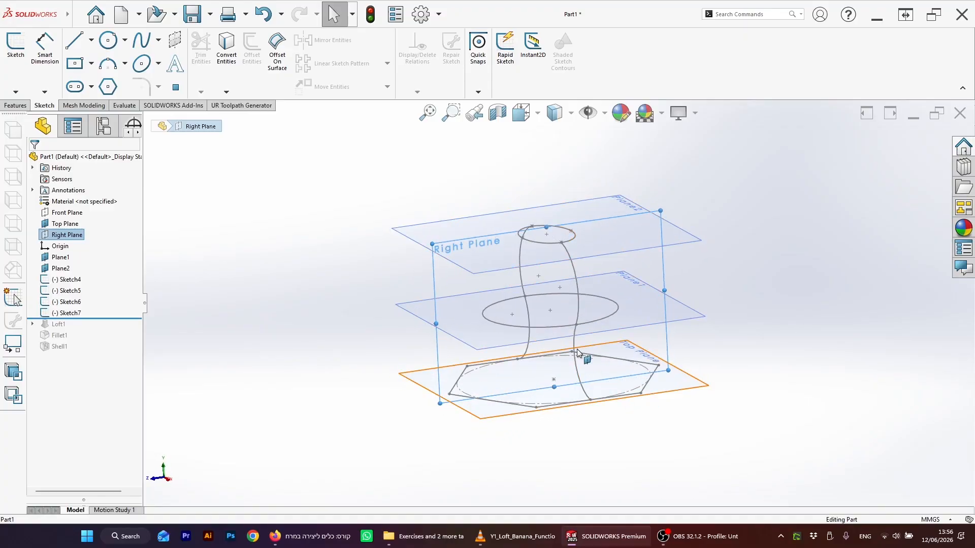
left_click(391, 294)
middle_click_drag(391, 294, 595, 299)
scroll(594, 301, "down", 2)
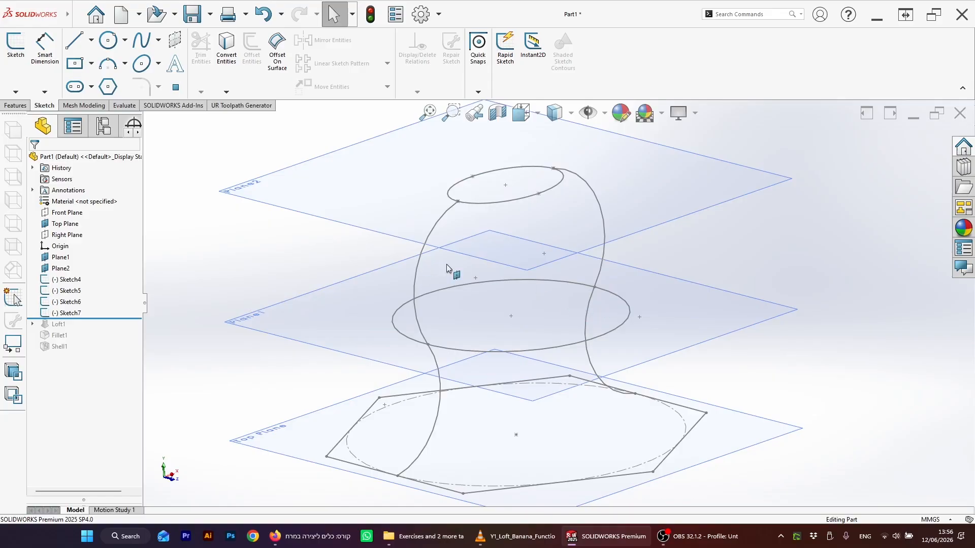
scroll(547, 307, "up", 3)
scroll(597, 318, "down", 1)
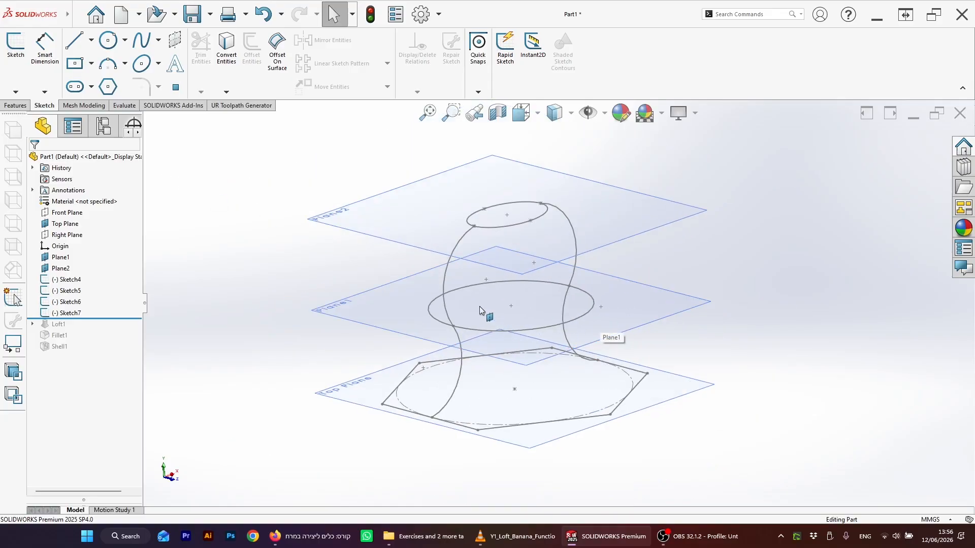
left_click(16, 105)
left_click(76, 64)
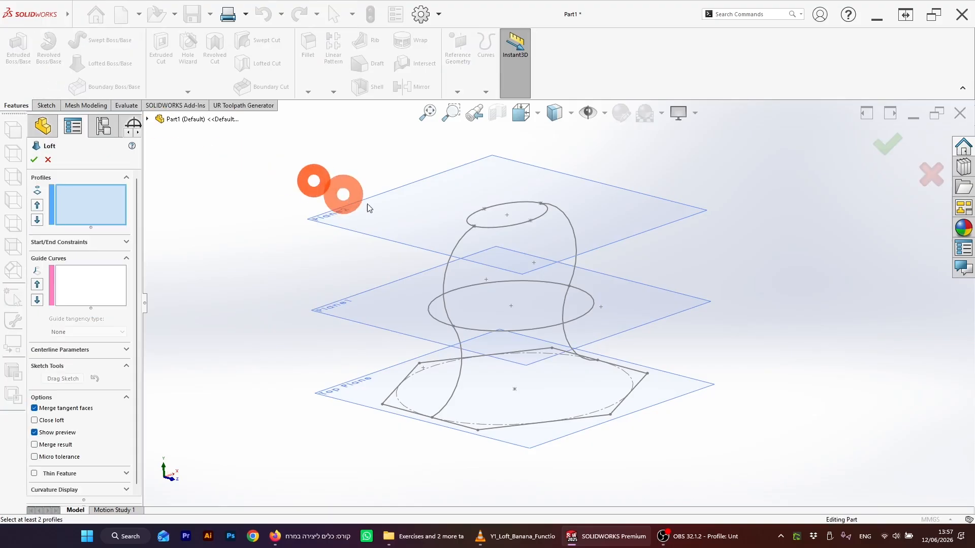
left_click(503, 227)
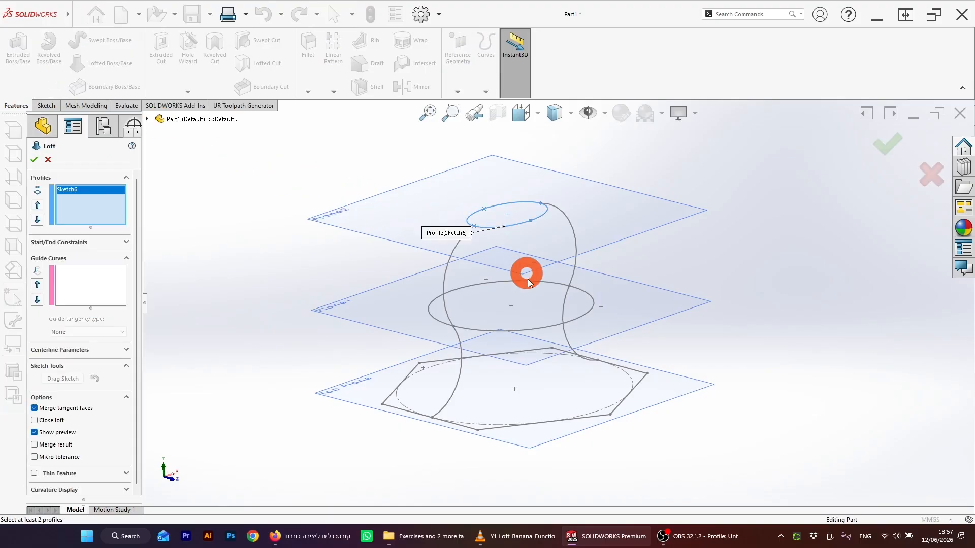
left_click(550, 327)
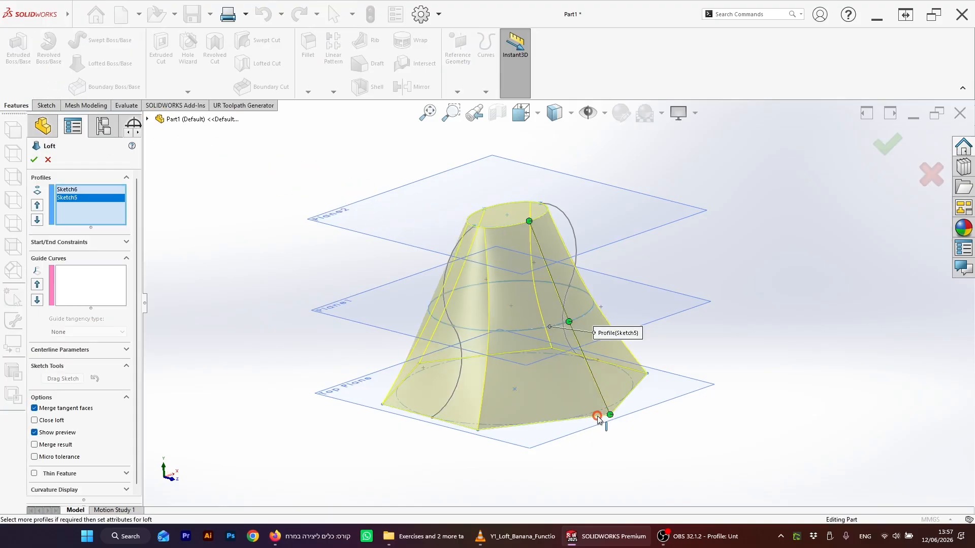
left_click(597, 416)
mouse_move(739, 327)
middle_mouse_down()
mouse_move(725, 298)
mouse_move(700, 307)
middle_mouse_up()
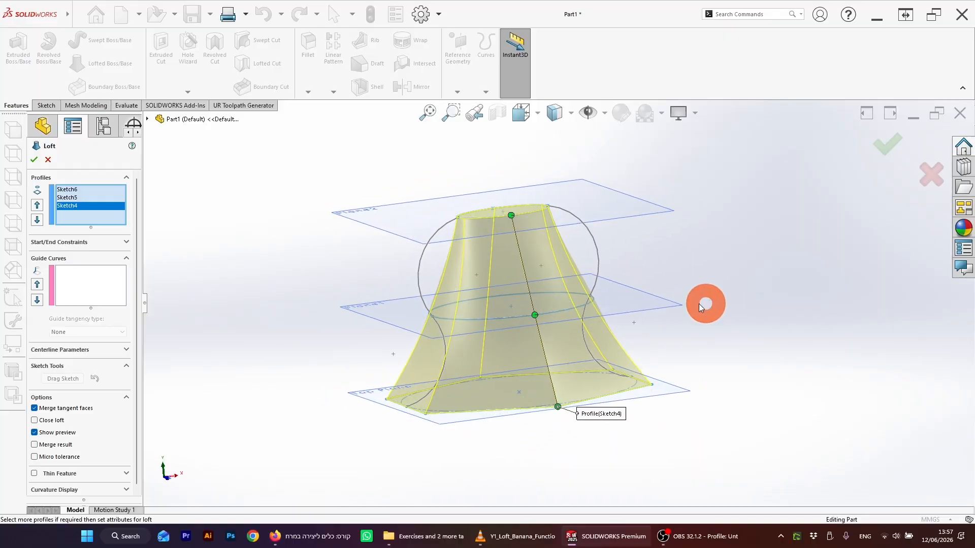
Step: Add the right and left arcs as guide curves to the loft and confirm the feature
left_click(75, 285)
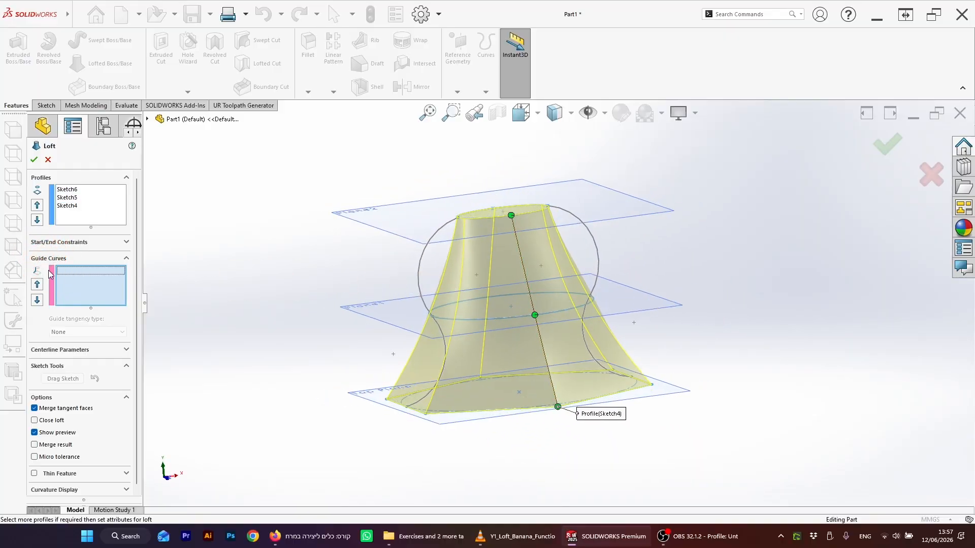
left_click(599, 260)
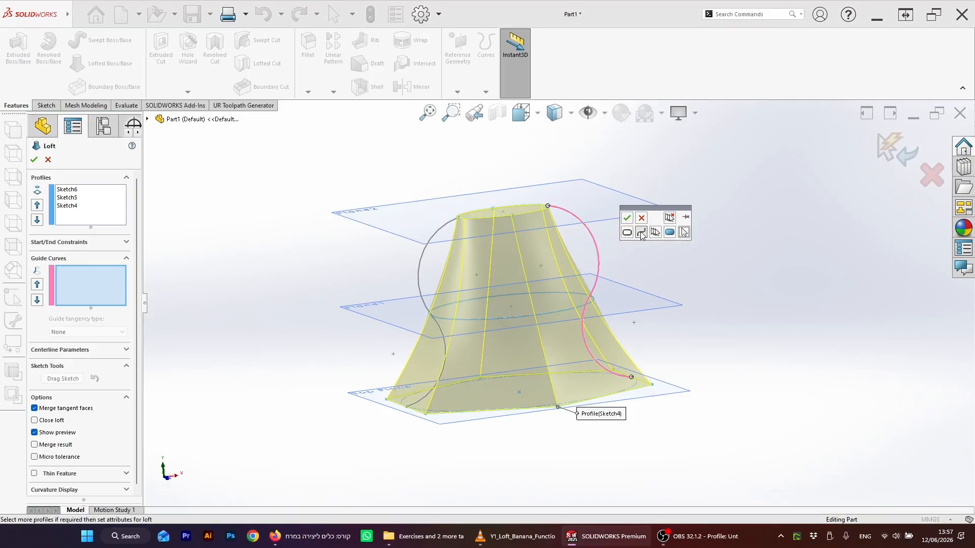
left_click(626, 219)
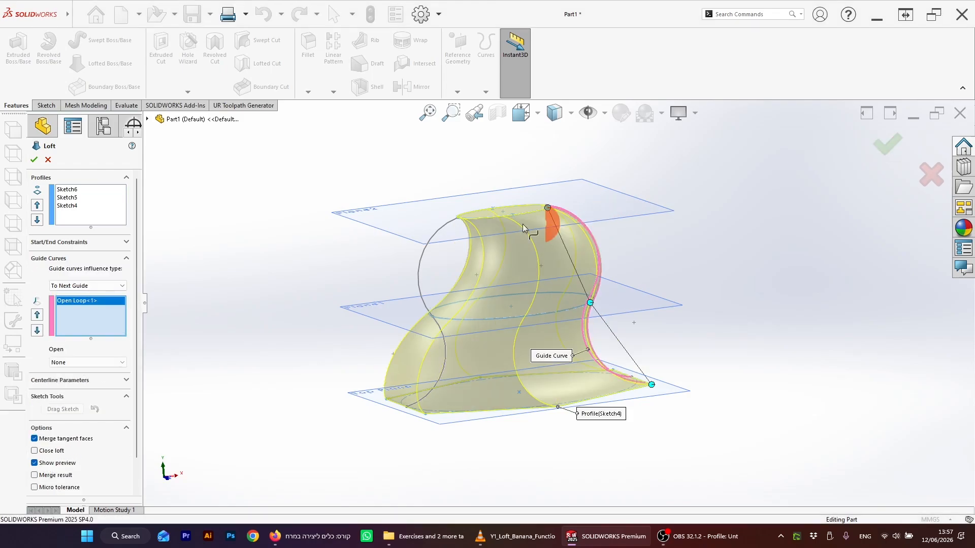
left_click(425, 247)
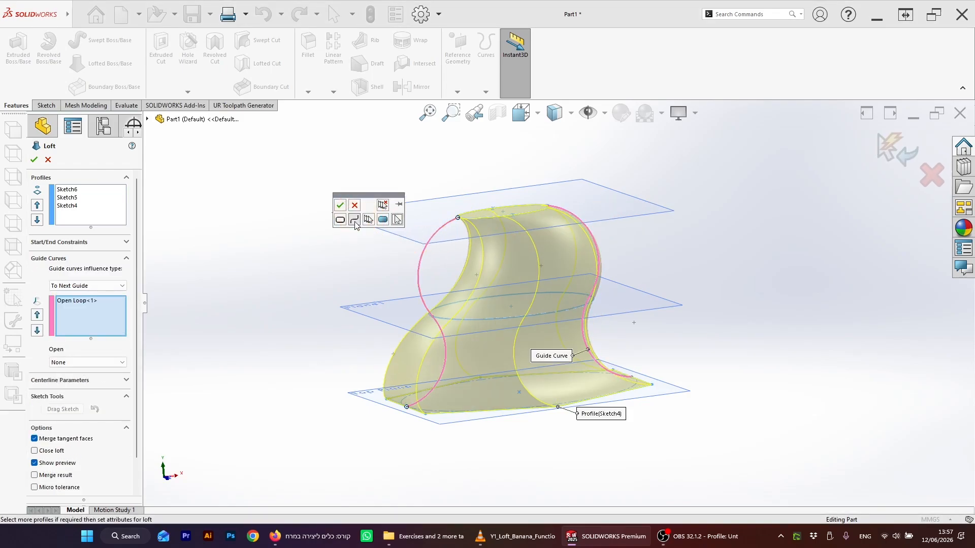
left_click(344, 206)
middle_click_drag(680, 335, 430, 391)
left_click(895, 148)
Step: Orbit and zoom around the finished loft to inspect its shape
scroll(539, 282, "down", 1)
middle_click_drag(547, 458, 529, 442)
scroll(599, 256, "up", 1)
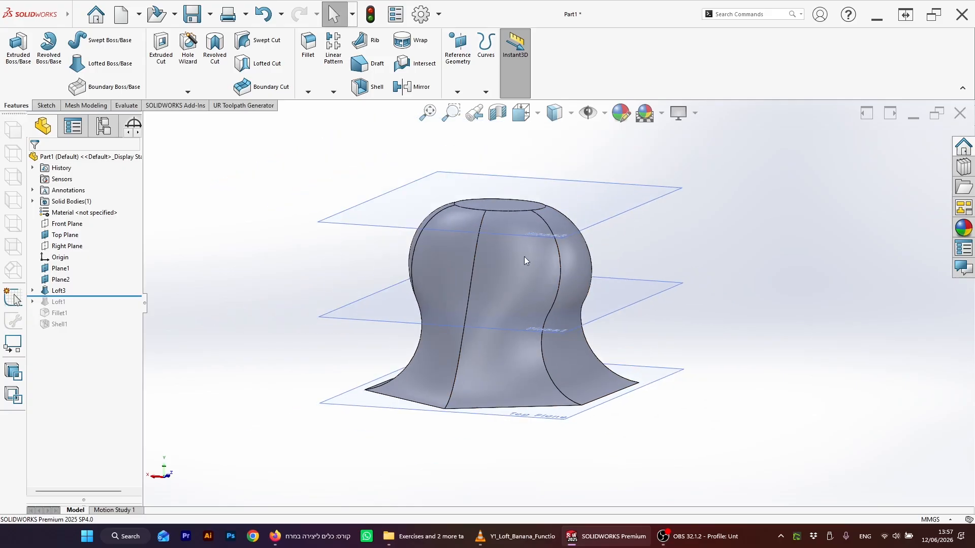
middle_click_drag(536, 261, 590, 269)
left_click(605, 405)
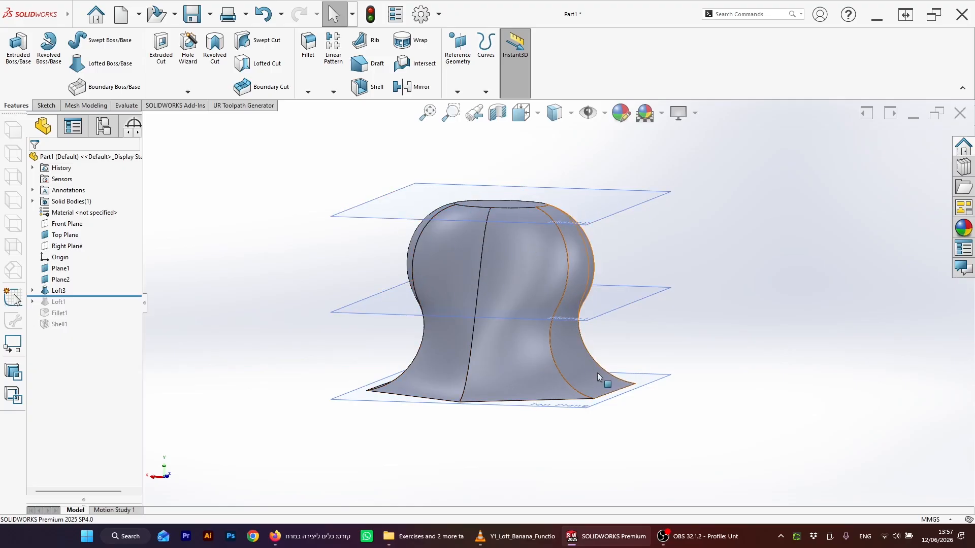
middle_click_drag(602, 266, 389, 313)
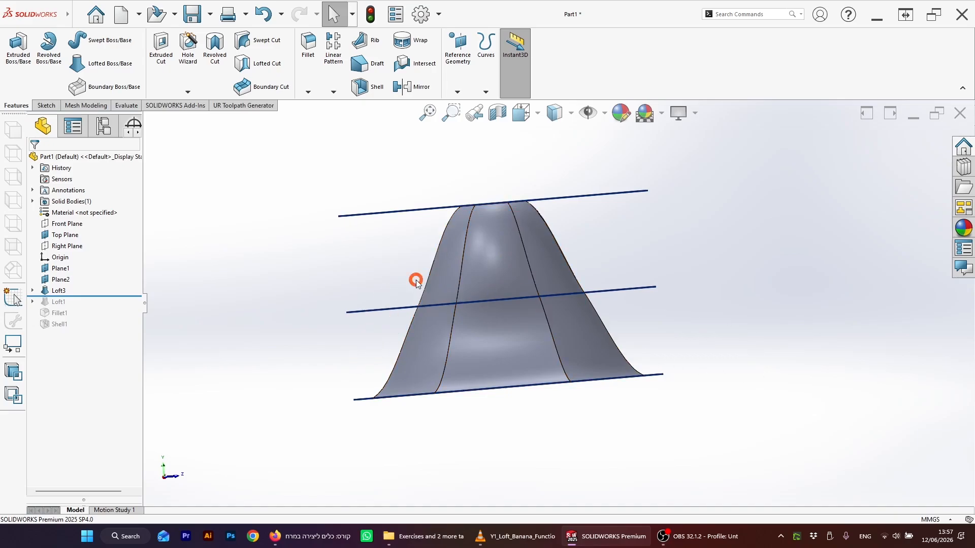
middle_click_drag(416, 280, 490, 290)
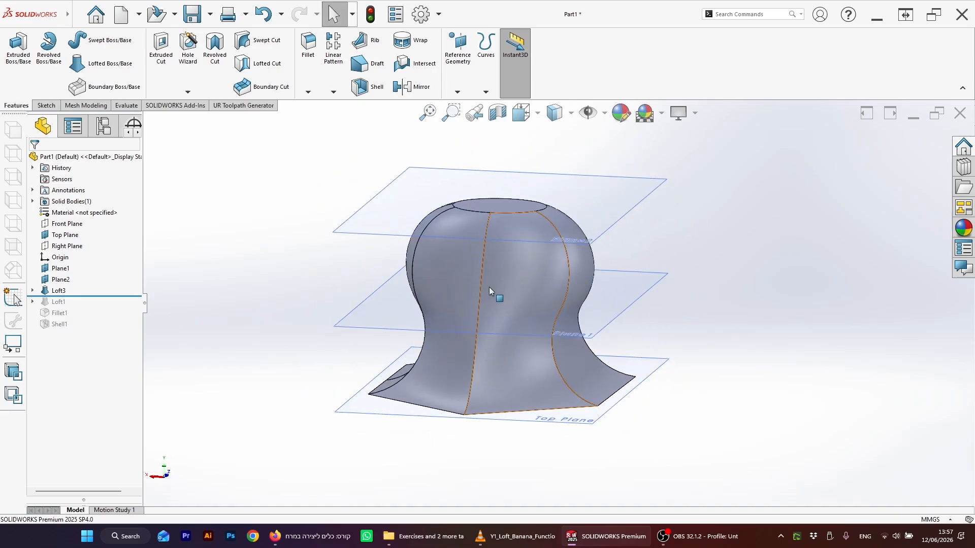
scroll(487, 282, "down", 1)
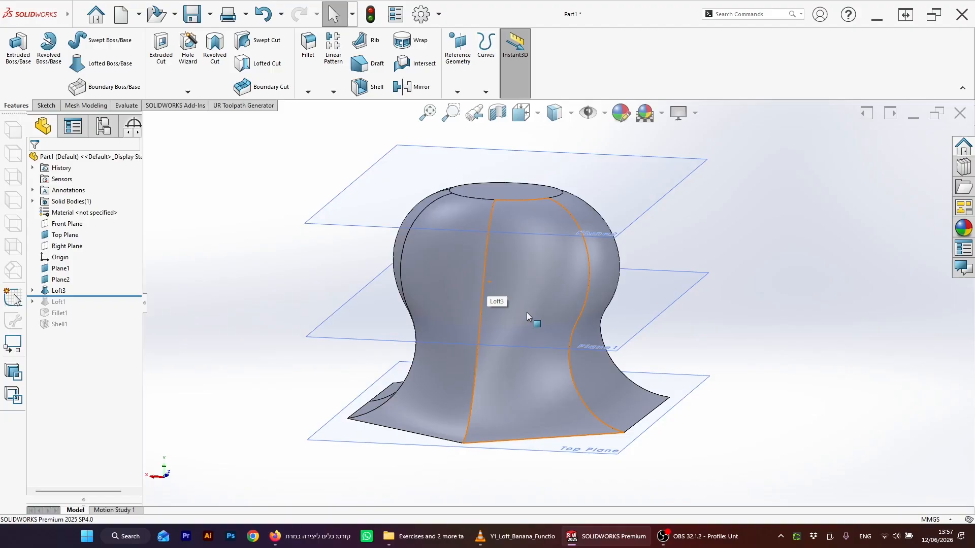
scroll(527, 313, "up", 2)
scroll(528, 317, "down", 1)
scroll(534, 311, "up", 1)
mouse_move(537, 307)
middle_mouse_down()
mouse_move(547, 272)
mouse_move(528, 278)
mouse_move(534, 289)
middle_mouse_up()
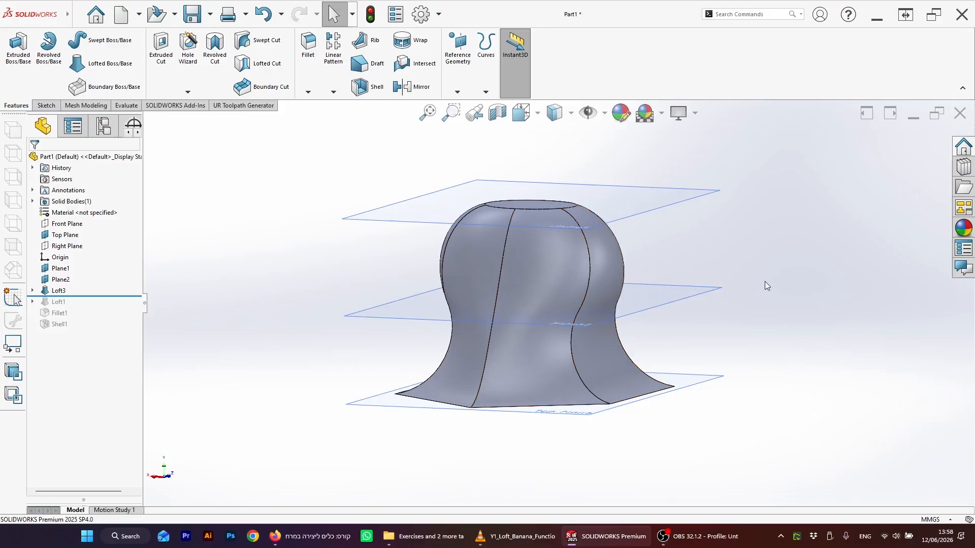
Step: Inspect the loft normal to Plane1 and from below using the view orientations
key("space")
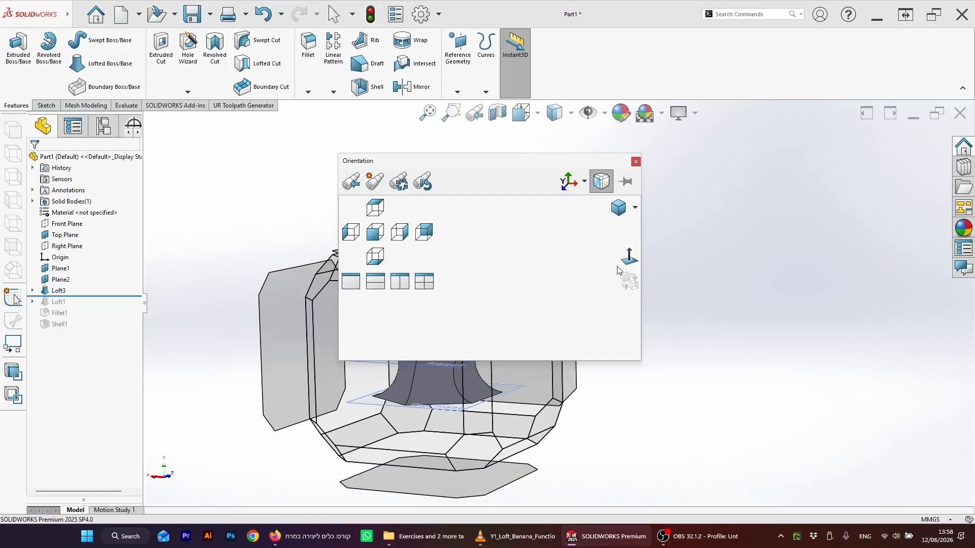
left_click(629, 256)
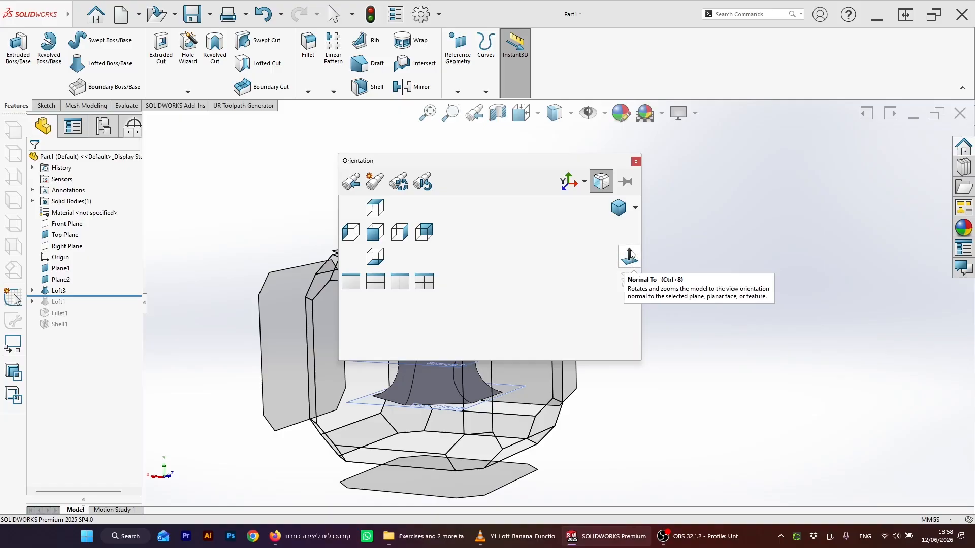
left_click(608, 255)
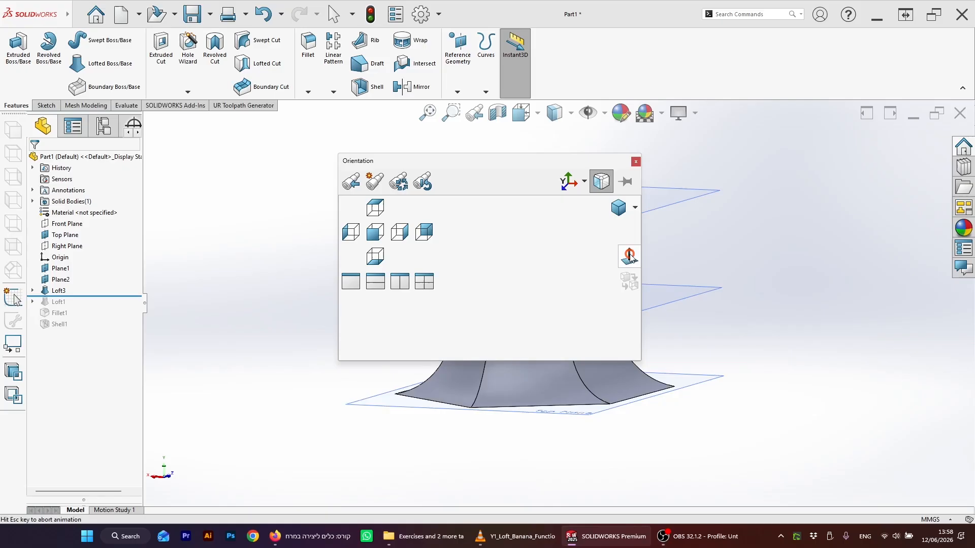
middle_click_drag(647, 237, 627, 277)
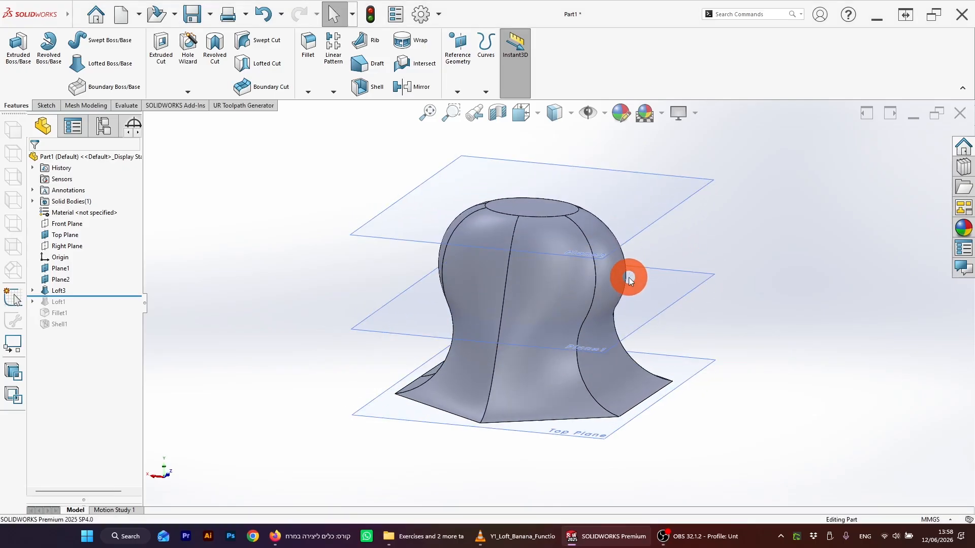
left_click(662, 297)
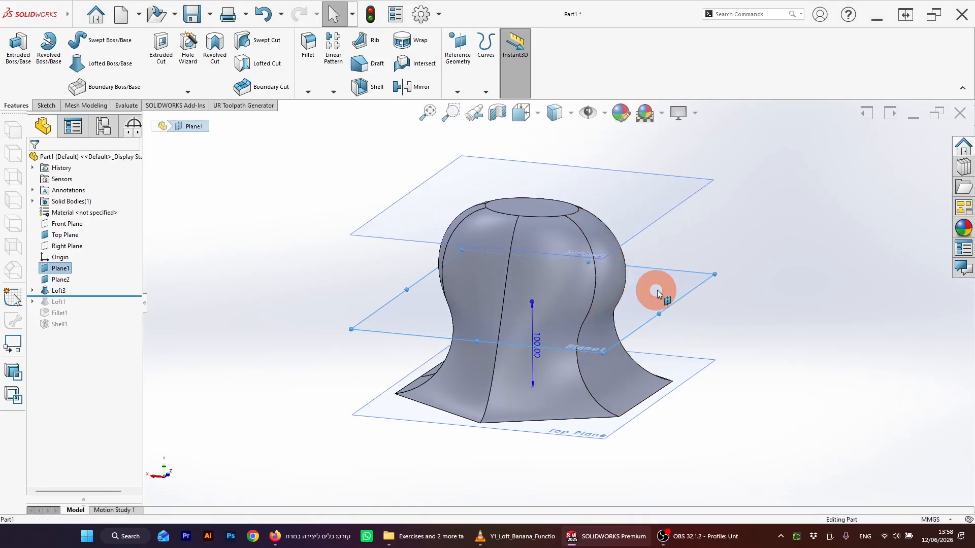
key("space")
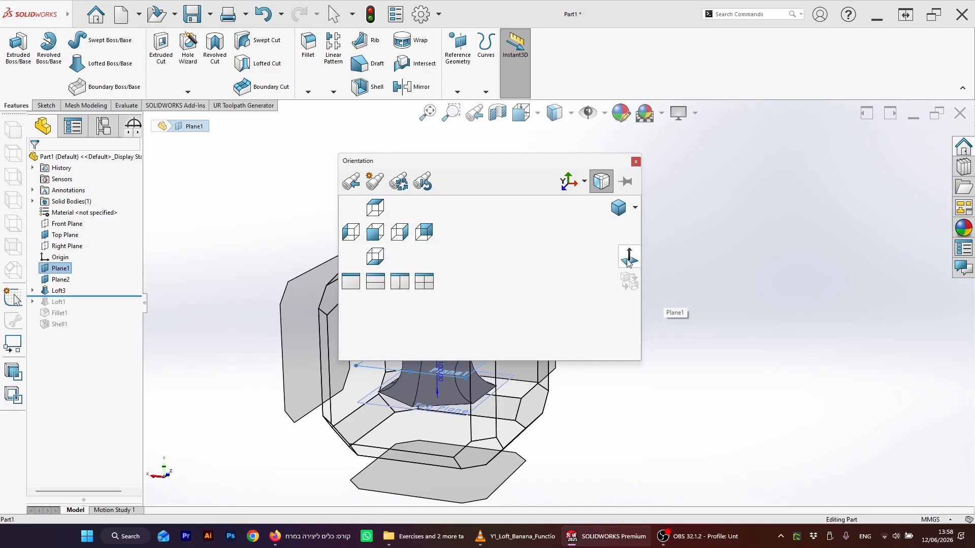
left_click(629, 259)
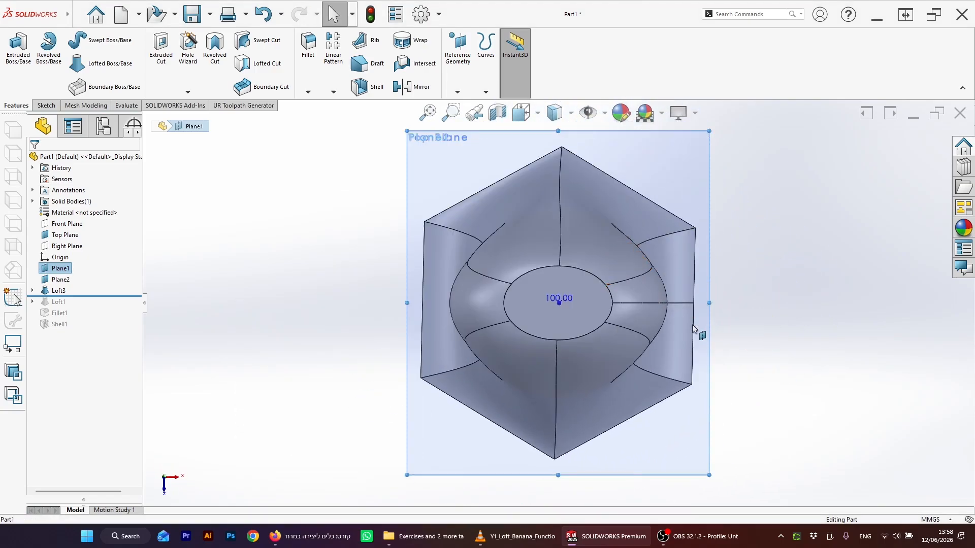
middle_click_drag(683, 370, 672, 237)
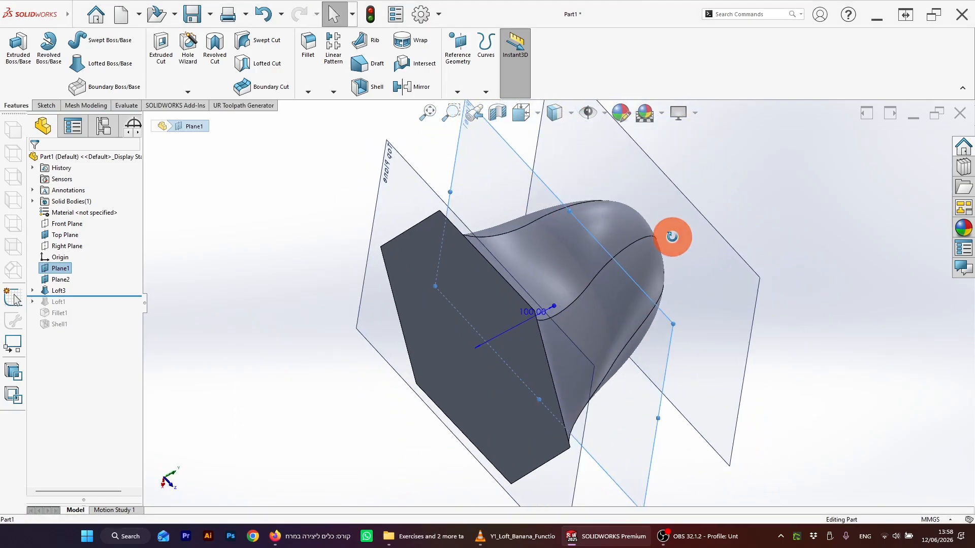
left_click(498, 307)
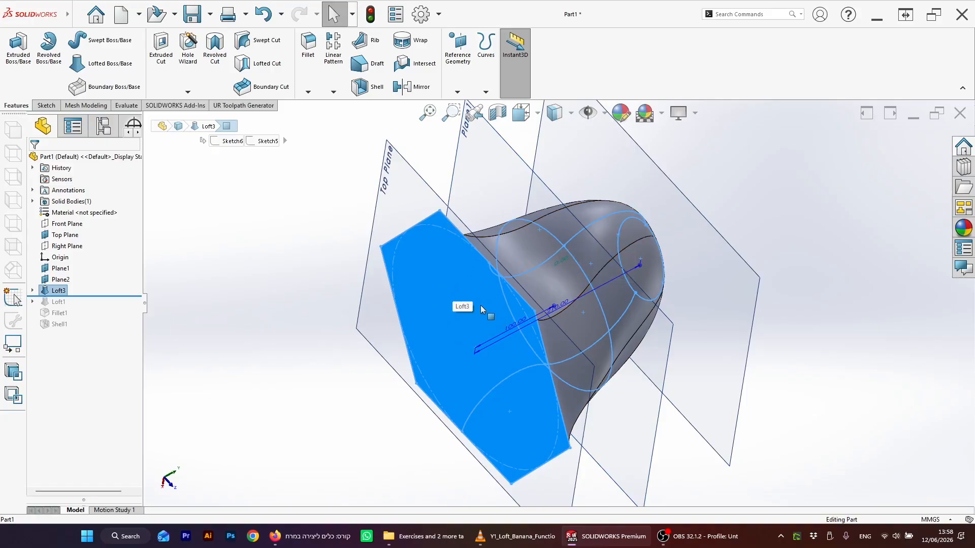
key("space")
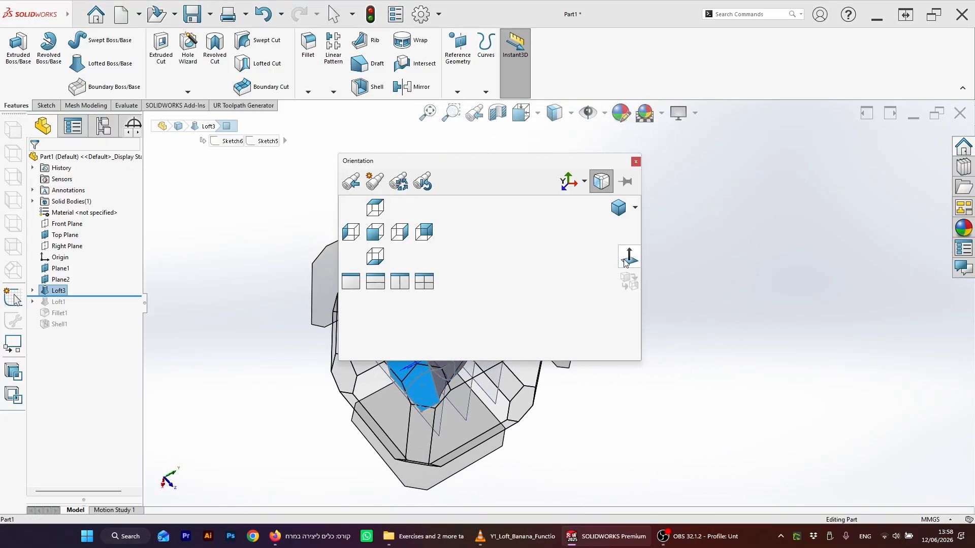
left_click(628, 258)
left_click(758, 272)
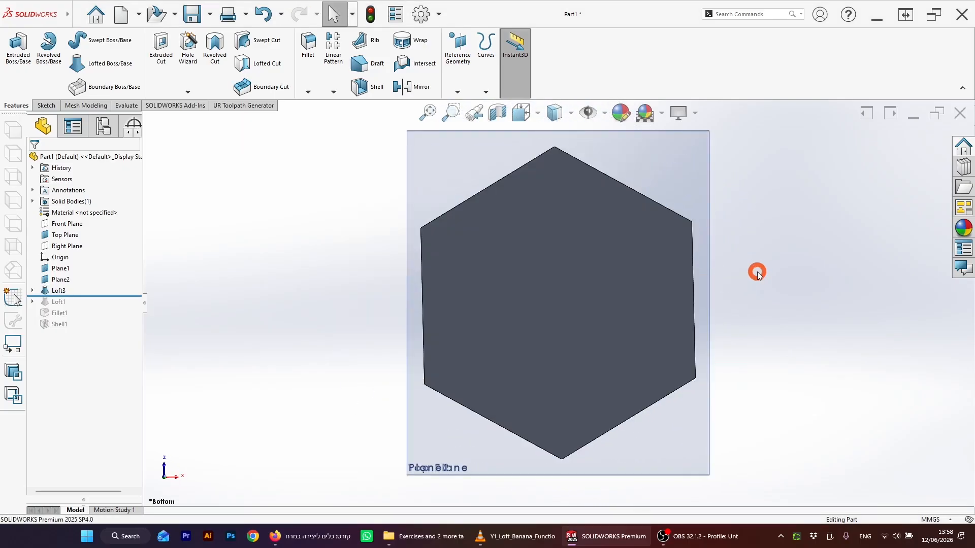
scroll(701, 266, "up", 4)
middle_click_drag(605, 257, 612, 291)
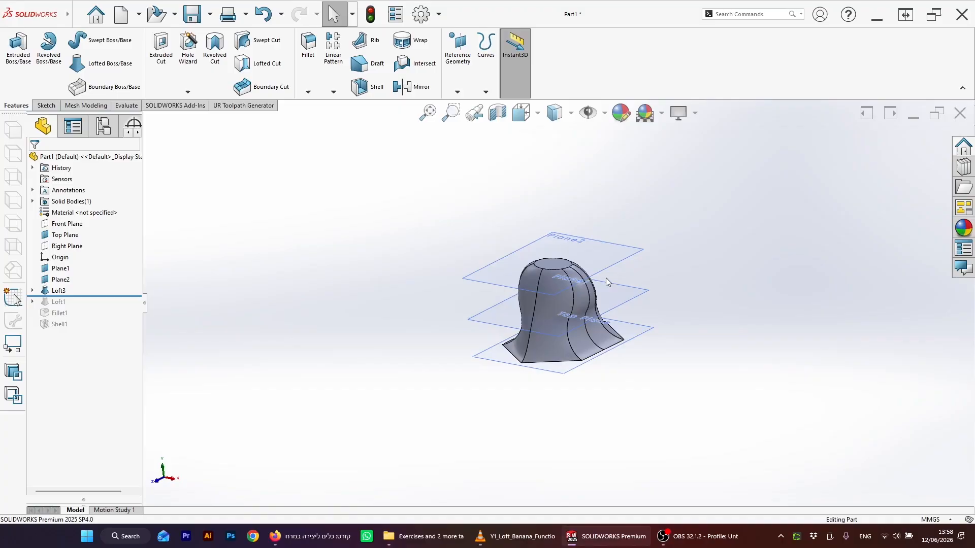
scroll(653, 285, "down", 3)
middle_click_drag(567, 315, 476, 326)
scroll(484, 312, "down", 1)
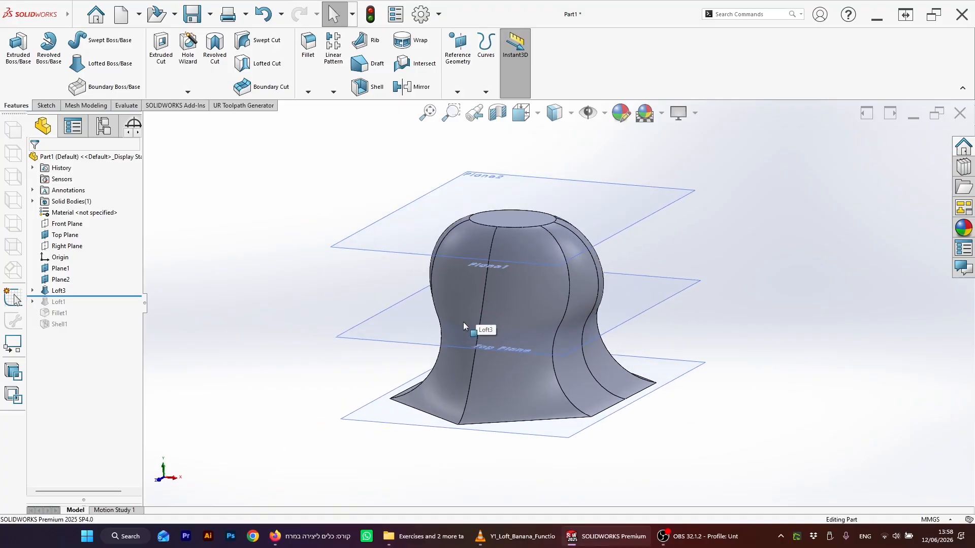
scroll(464, 322, "up", 1)
Step: Start a new sketch on the Front Plane
left_click(67, 224)
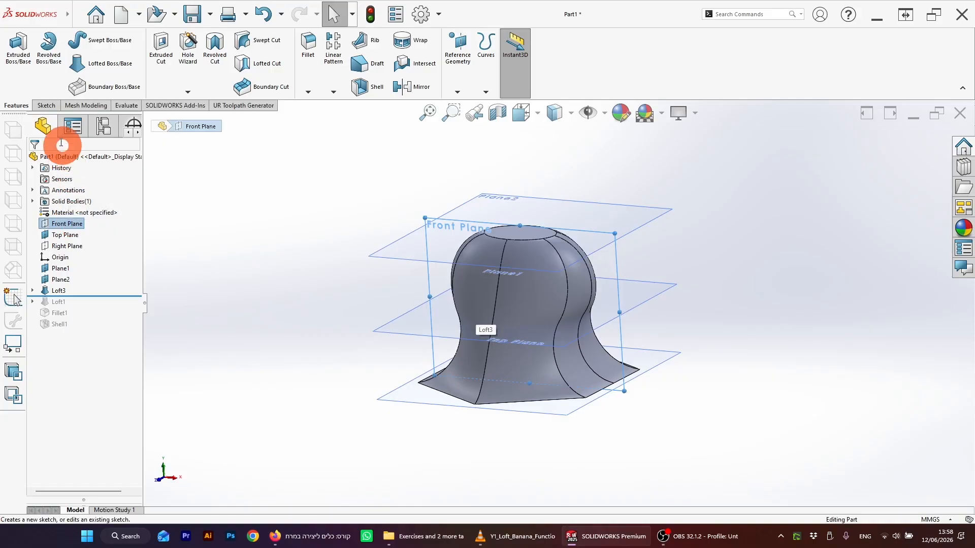
left_click(46, 106)
left_click(23, 60)
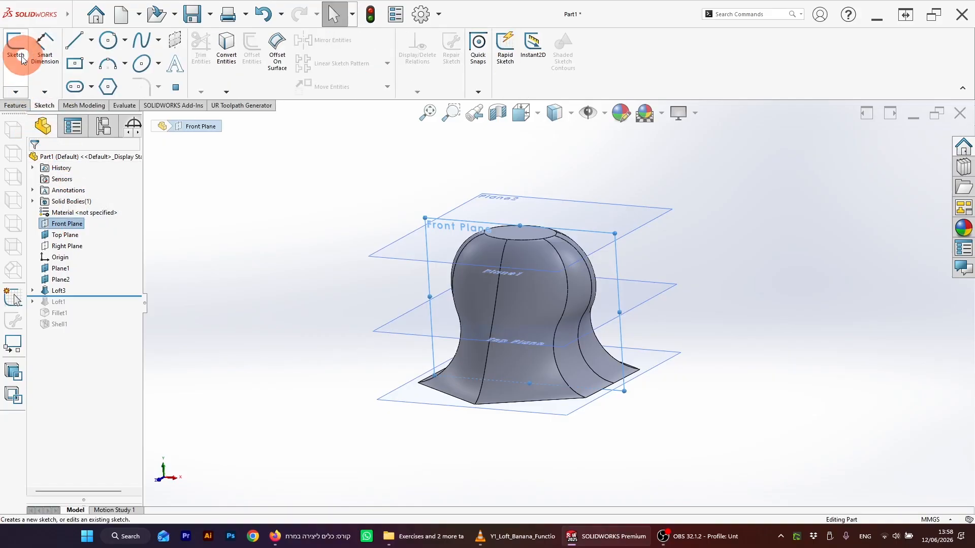
scroll(762, 335, "up", 5)
scroll(769, 339, "down", 2)
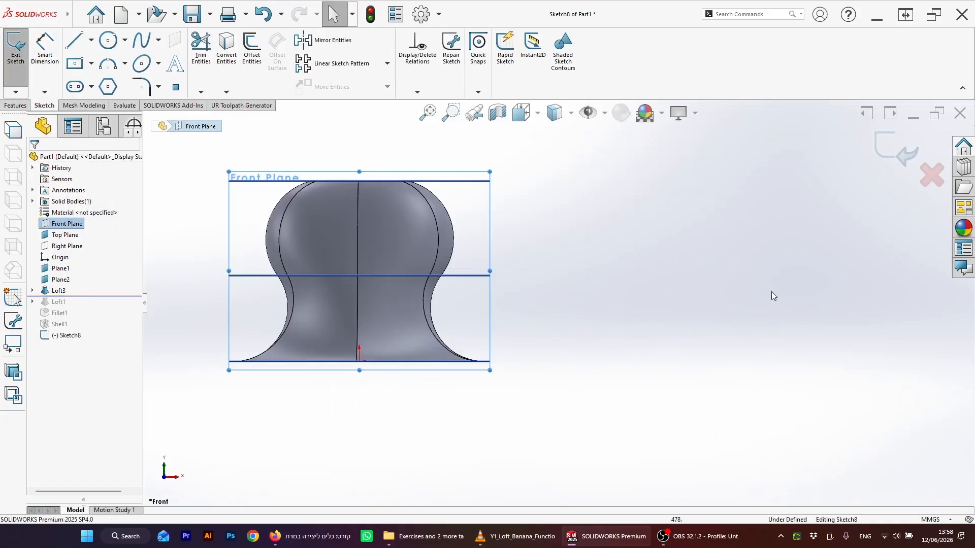
scroll(420, 255, "up", 3)
scroll(523, 214, "down", 8)
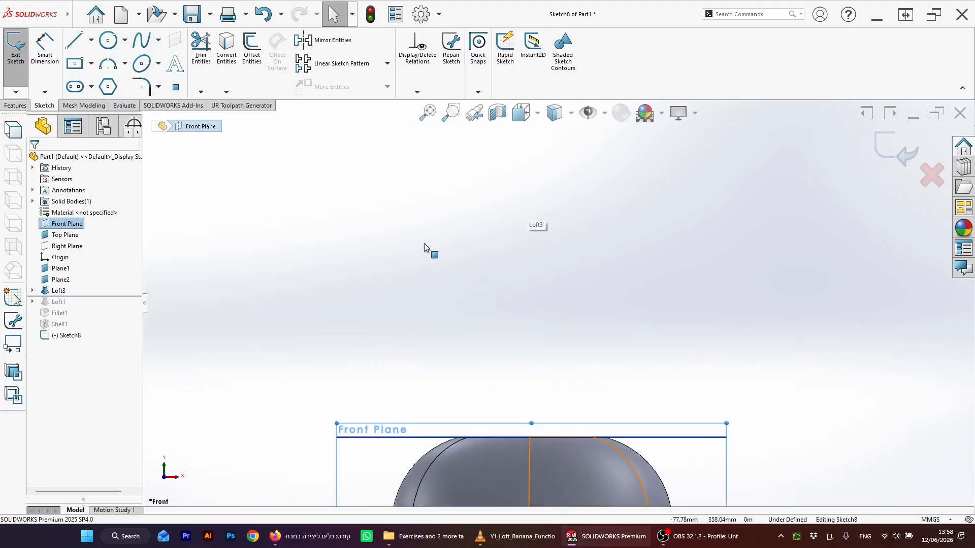
scroll(488, 244, "up", 1)
scroll(533, 218, "down", 1)
Step: Sketch a diagonal line above the model, rising to the right
left_click(74, 41)
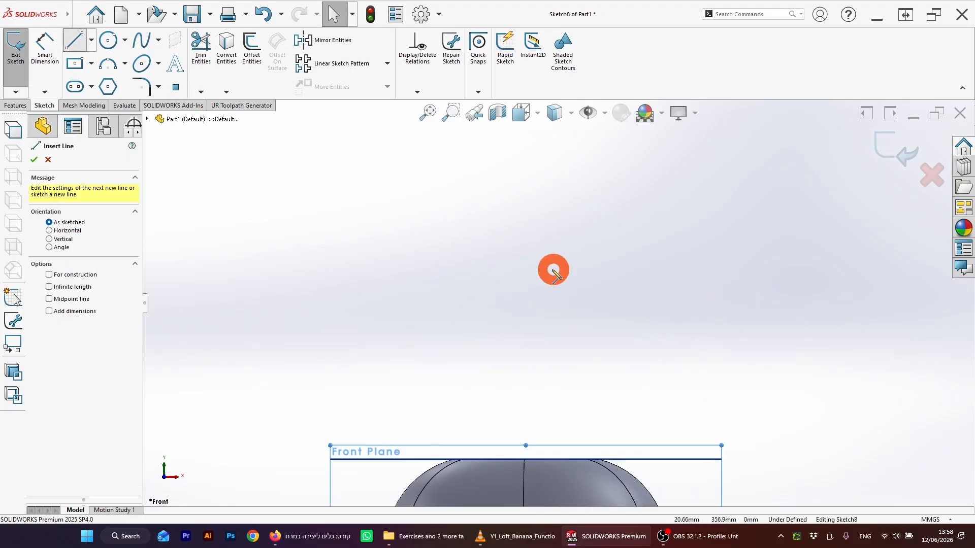
mouse_move(540, 290)
left_mouse_down()
mouse_move(688, 159)
mouse_move(675, 153)
mouse_move(549, 157)
mouse_move(777, 303)
left_mouse_up()
left_click(679, 147)
scroll(616, 196, "up", 5)
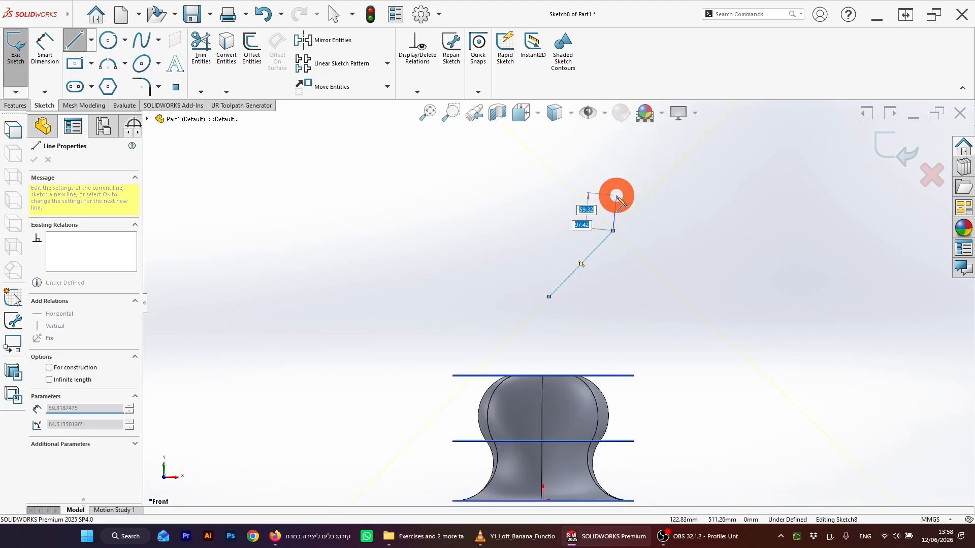
key("Escape")
Step: Sketch a large three-point arc, nearly a full circle, left of the line, and exit the sketch
scroll(582, 249, "down", 3)
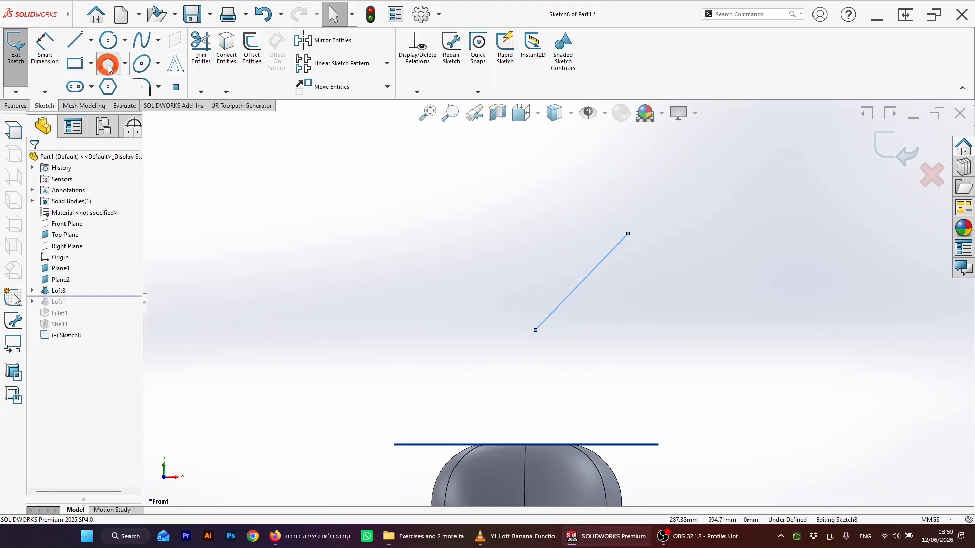
left_click(109, 65)
left_click(480, 333)
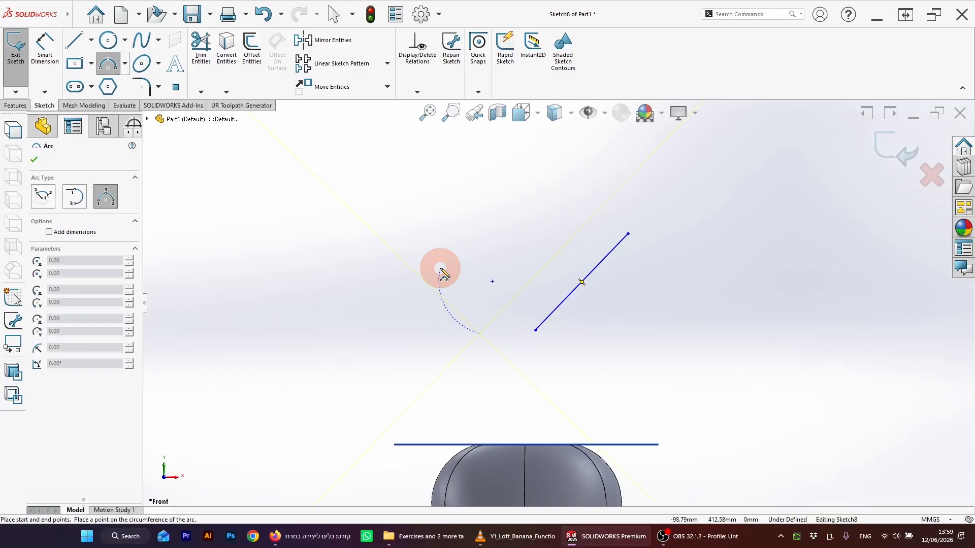
left_click(478, 279)
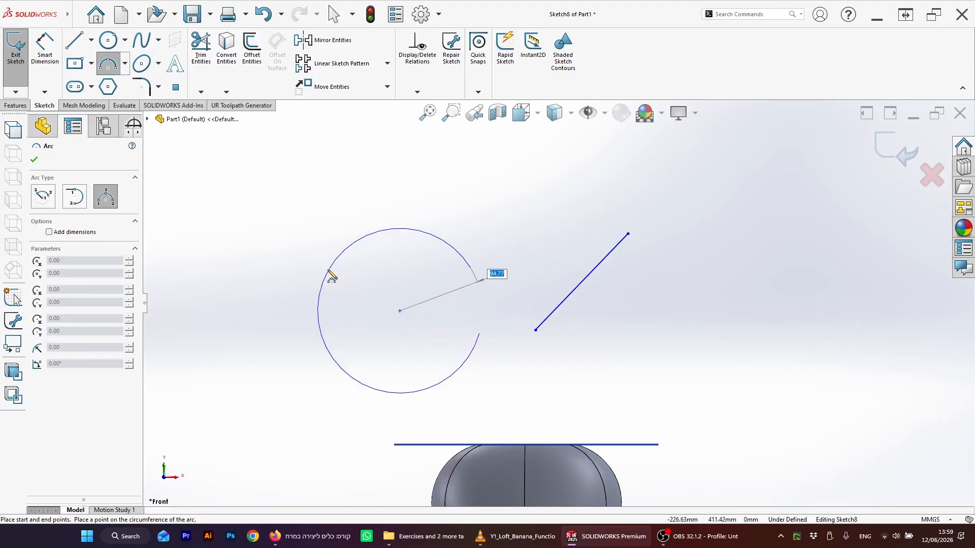
left_click(332, 275)
left_click(894, 144)
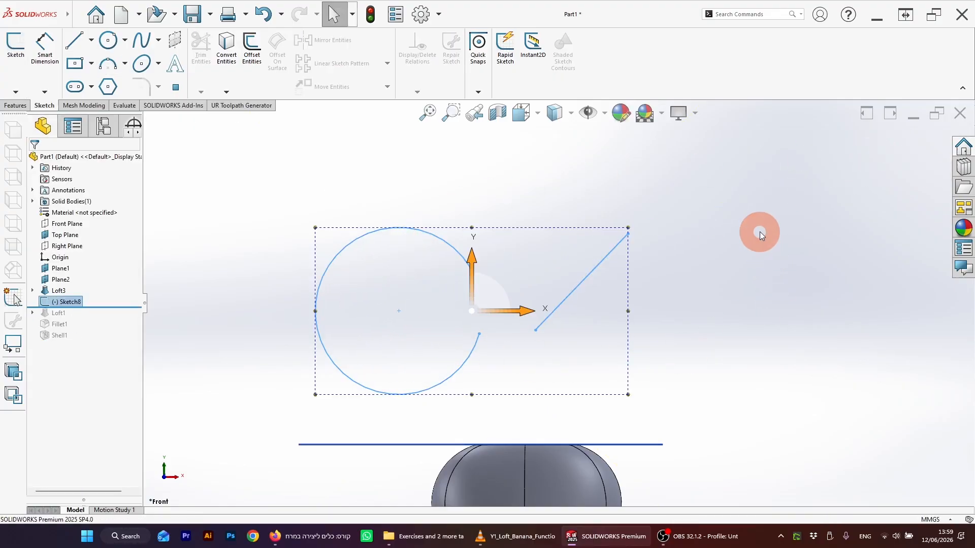
left_click(514, 315)
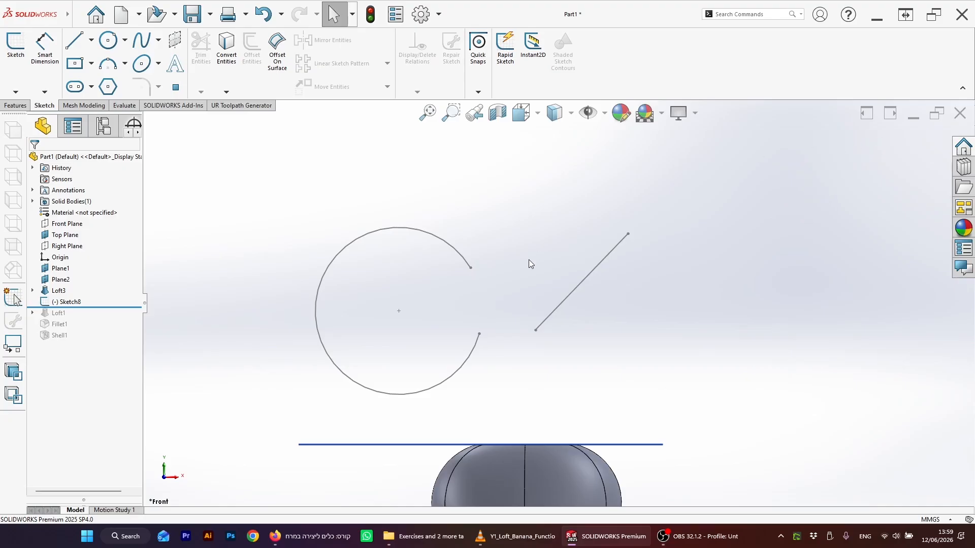
scroll(529, 260, "down", 4)
scroll(537, 285, "up", 5)
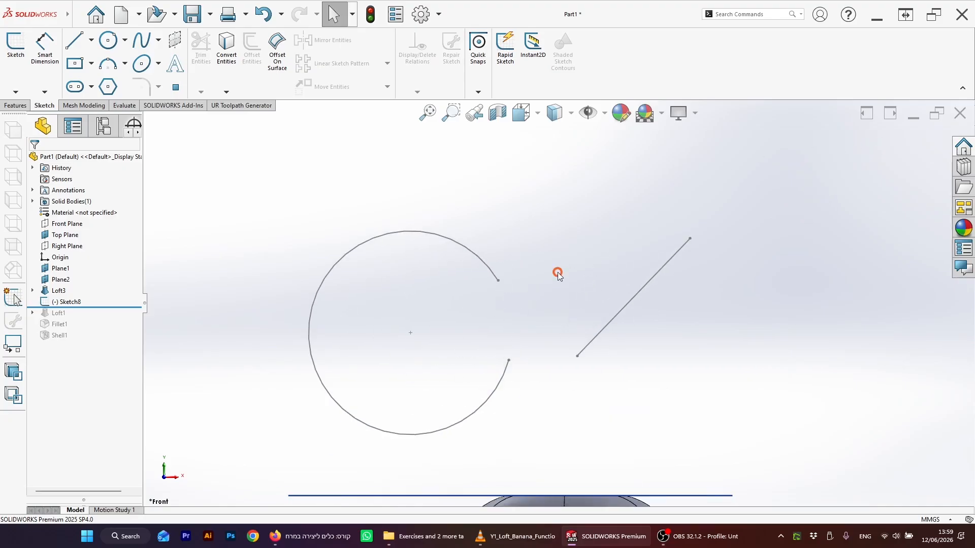
Step: Create a reference plane perpendicular to the diagonal sketch line at its upper endpoint
middle_click_drag(557, 274, 573, 286)
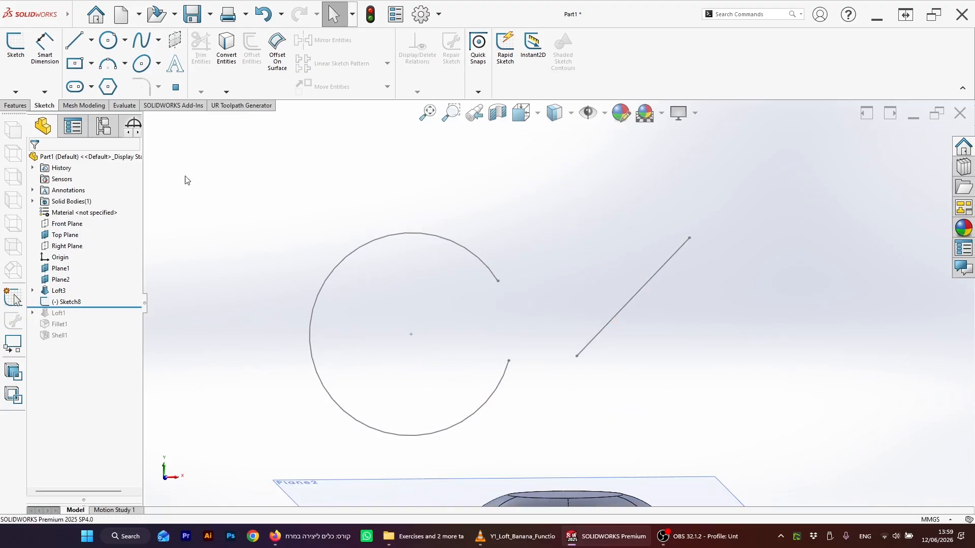
left_click(16, 104)
left_click(516, 241)
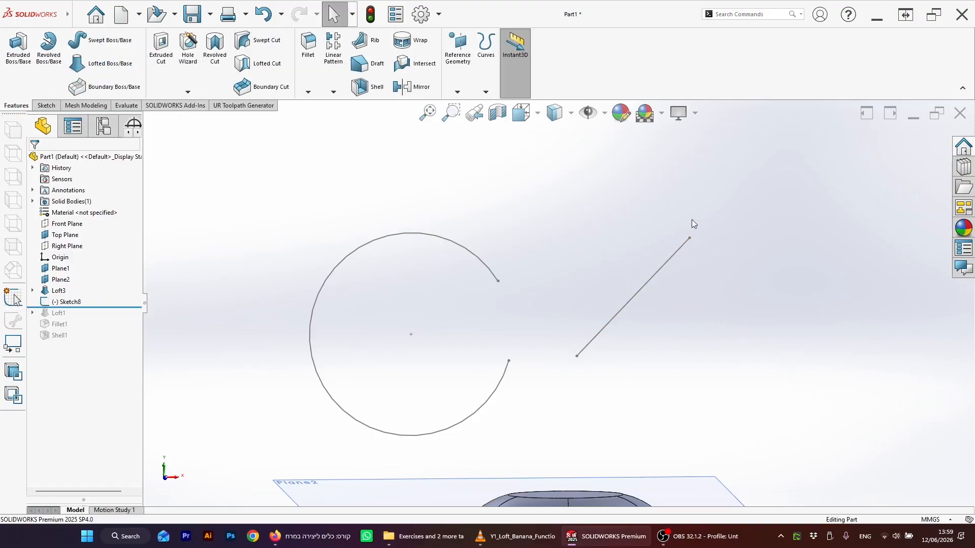
left_click(658, 272)
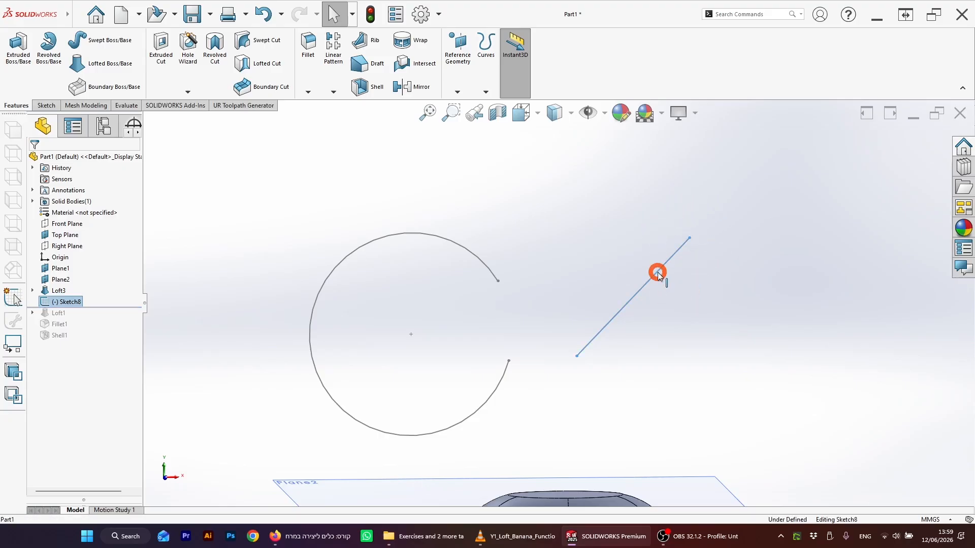
left_click(695, 238)
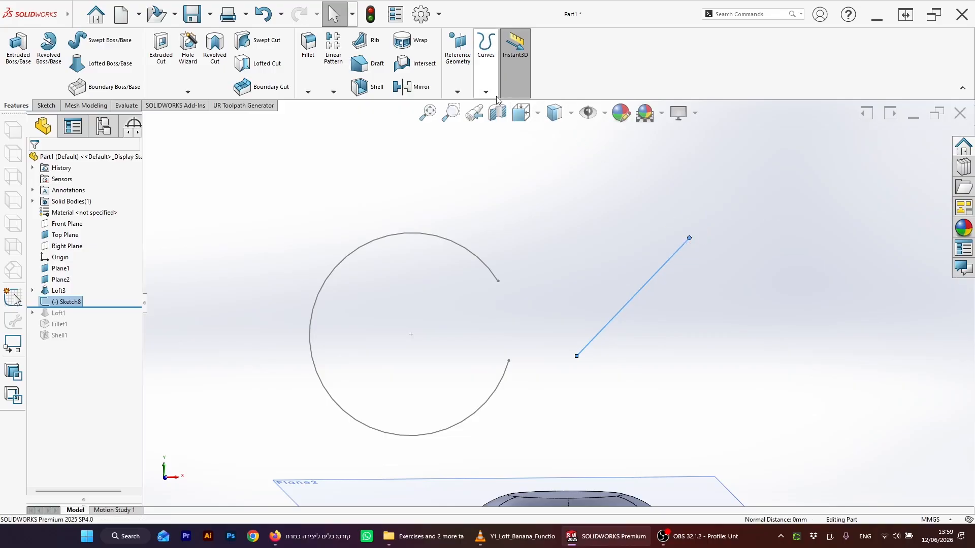
left_click(457, 92)
left_click(469, 106)
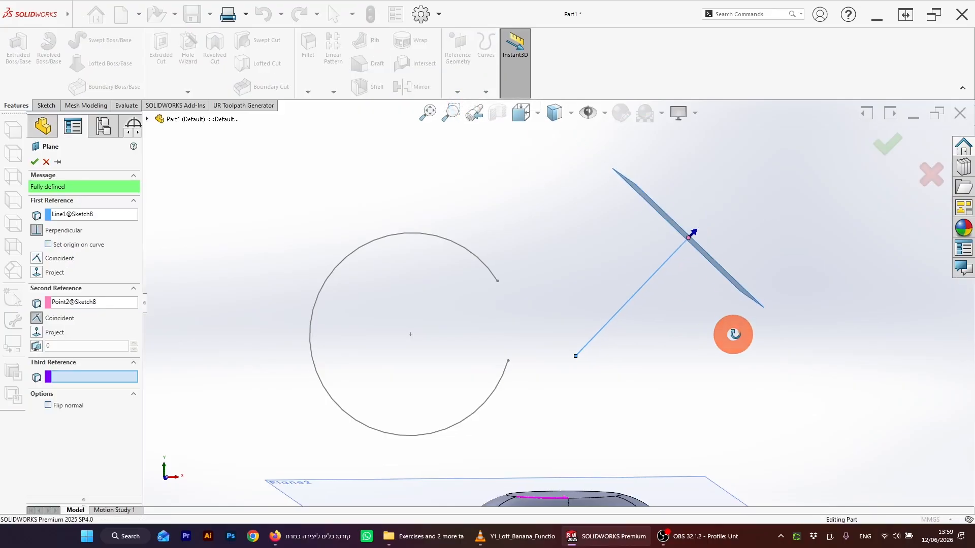
mouse_move(731, 333)
middle_mouse_down()
mouse_move(762, 333)
mouse_move(763, 400)
mouse_move(702, 365)
middle_mouse_up()
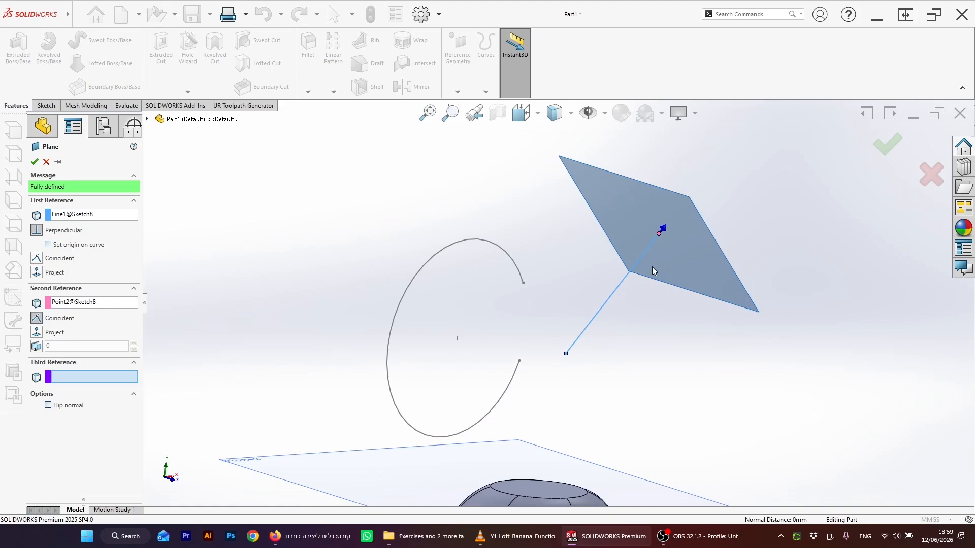
key("space")
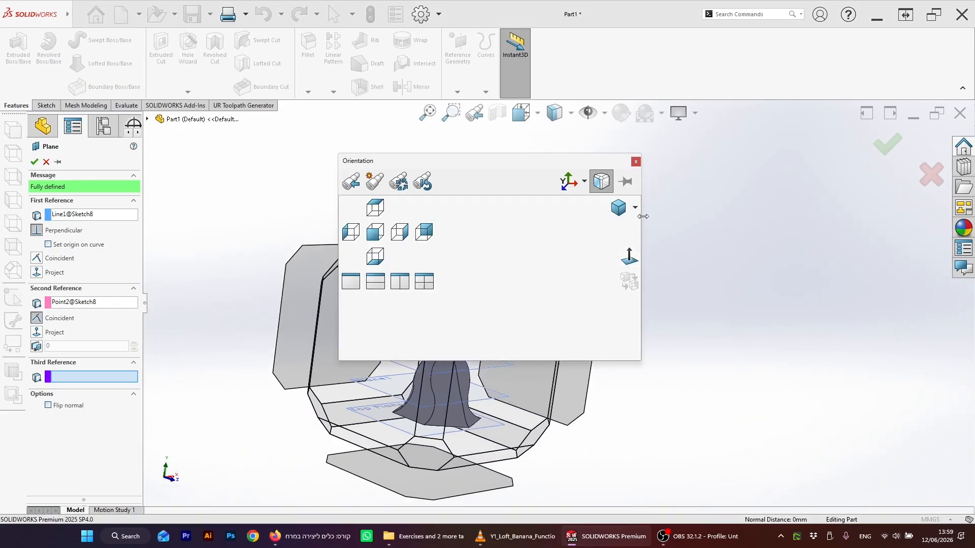
left_click(635, 162)
left_click(888, 145)
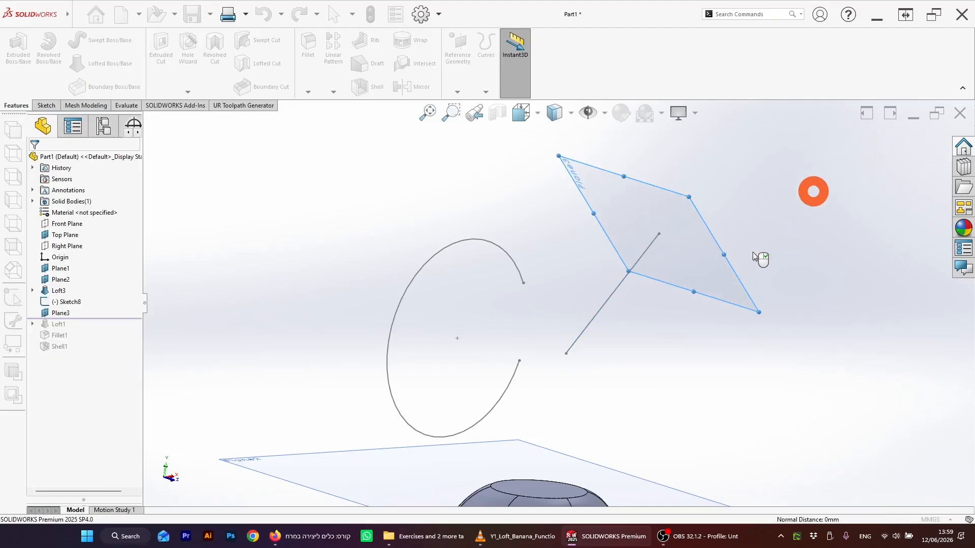
Step: Create a second reference plane perpendicular to the arc at its upper endpoint
middle_click_drag(709, 321, 666, 296)
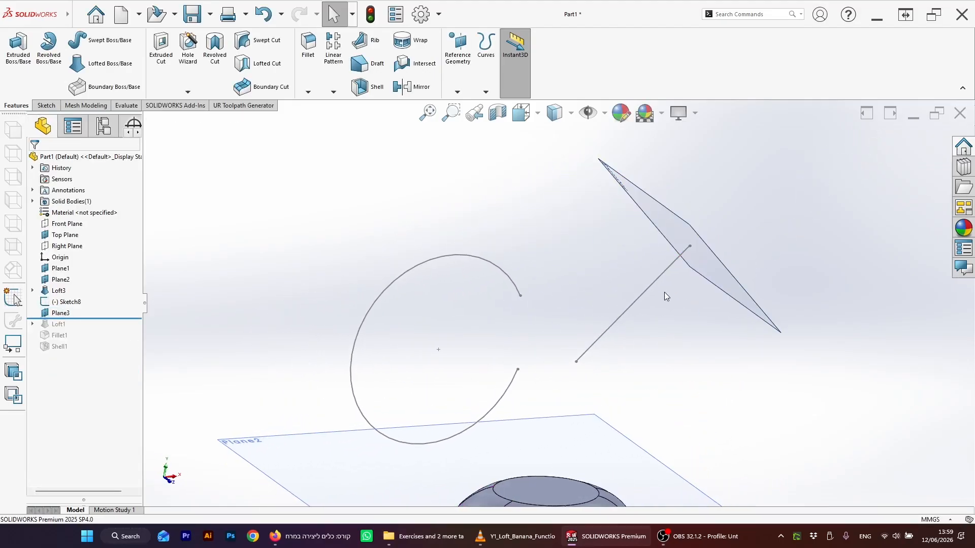
middle_click_drag(755, 253, 697, 258)
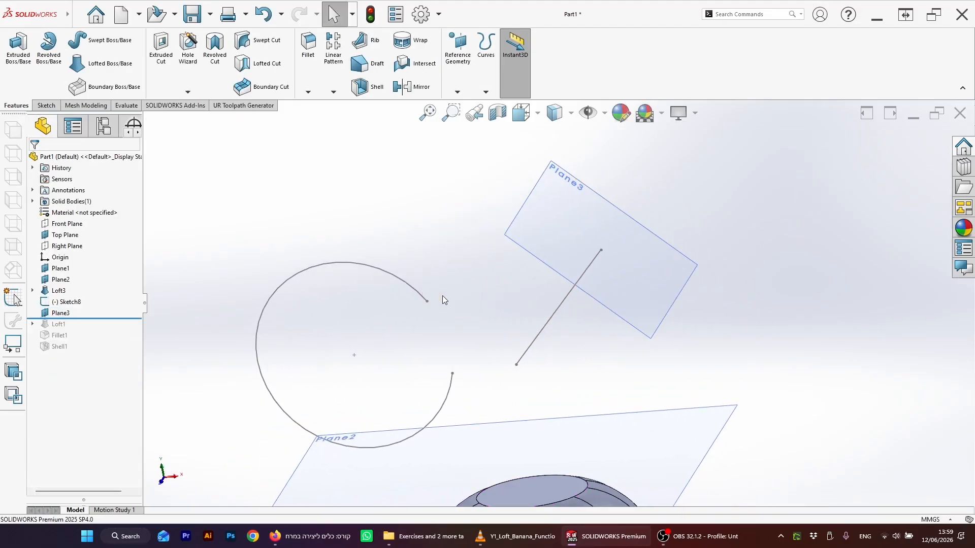
middle_click_drag(443, 296, 460, 276)
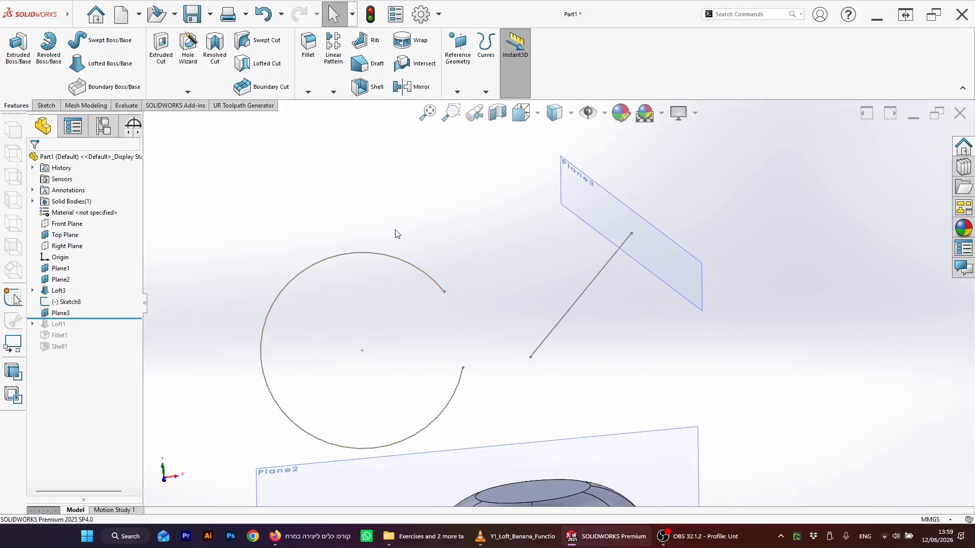
middle_click_drag(397, 234, 413, 280)
left_click(427, 273)
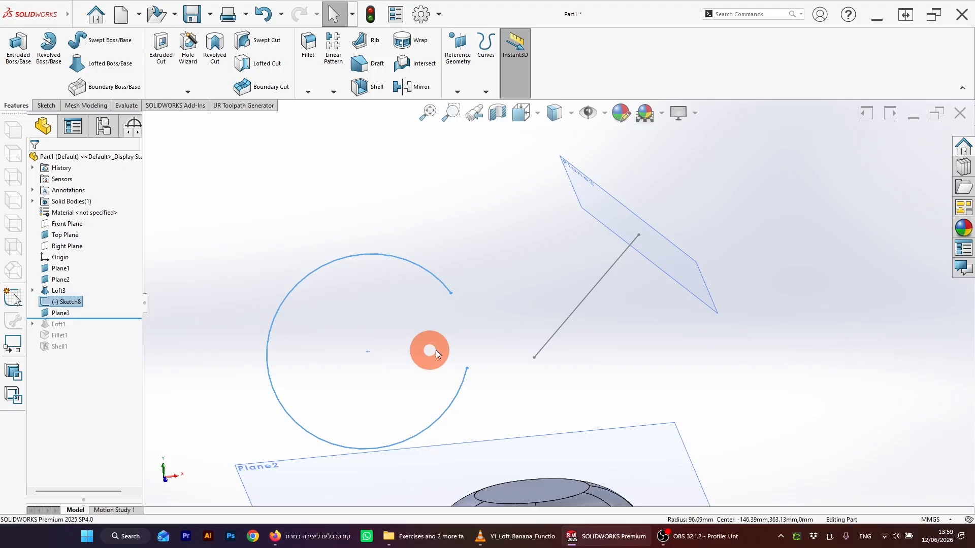
left_click(451, 294)
left_click(362, 88)
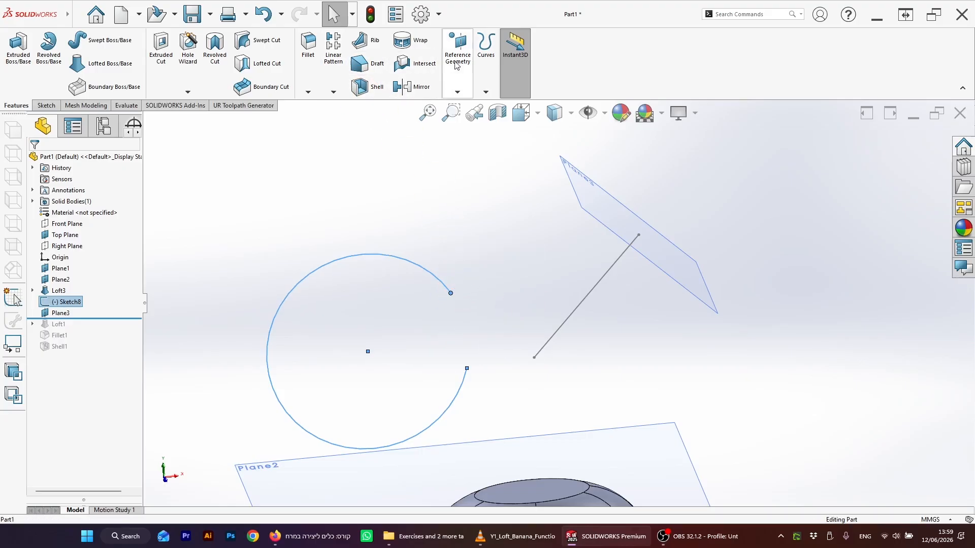
left_click(457, 92)
left_click(465, 104)
middle_click_drag(363, 234, 430, 298)
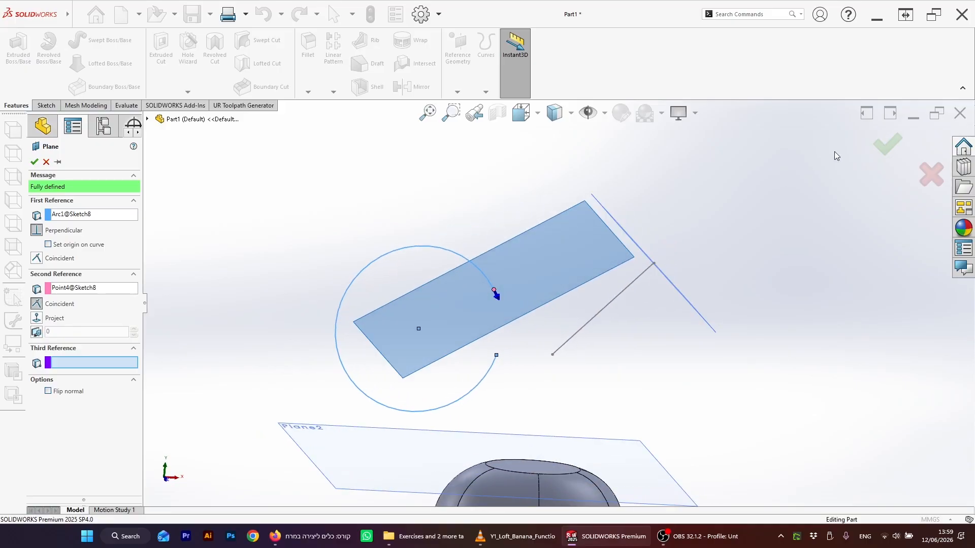
left_click(888, 144)
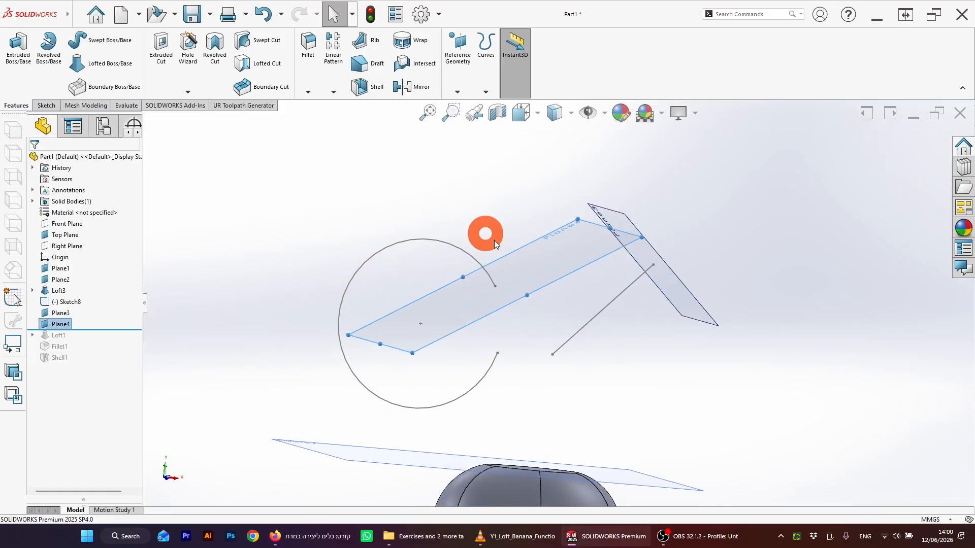
Step: On the new arc-end plane, sketch a small hexagon centred on the arc's endpoint and exit the sketch
middle_click_drag(437, 212, 544, 261)
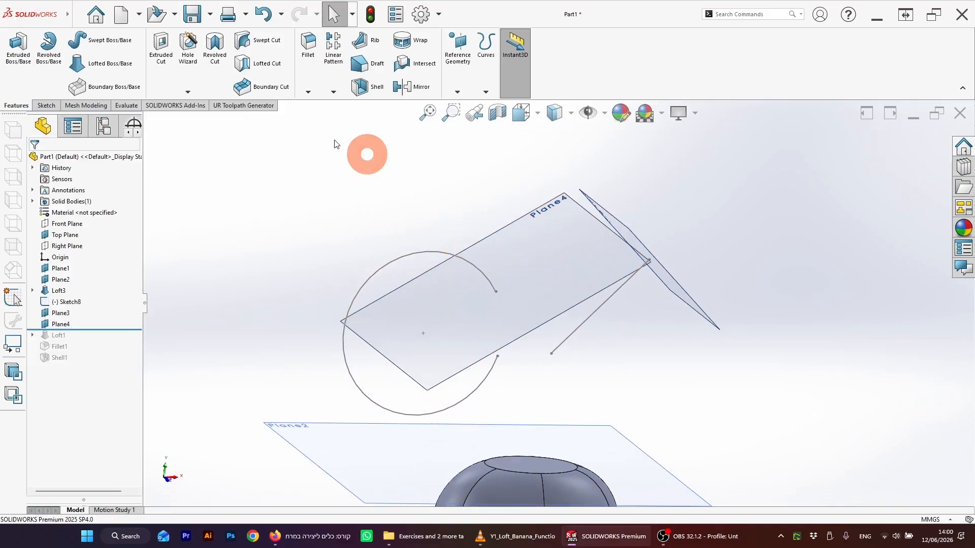
left_click(483, 261)
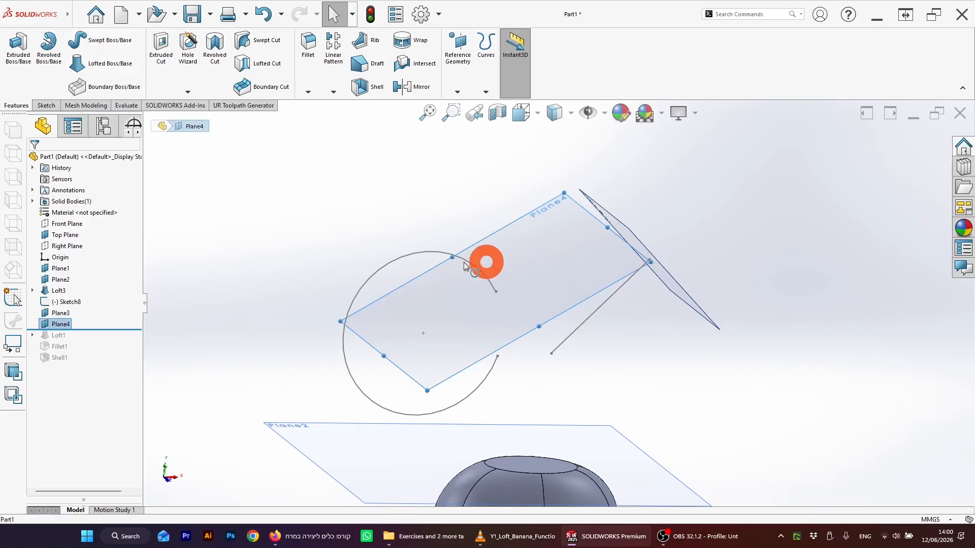
left_click(46, 105)
left_click(15, 46)
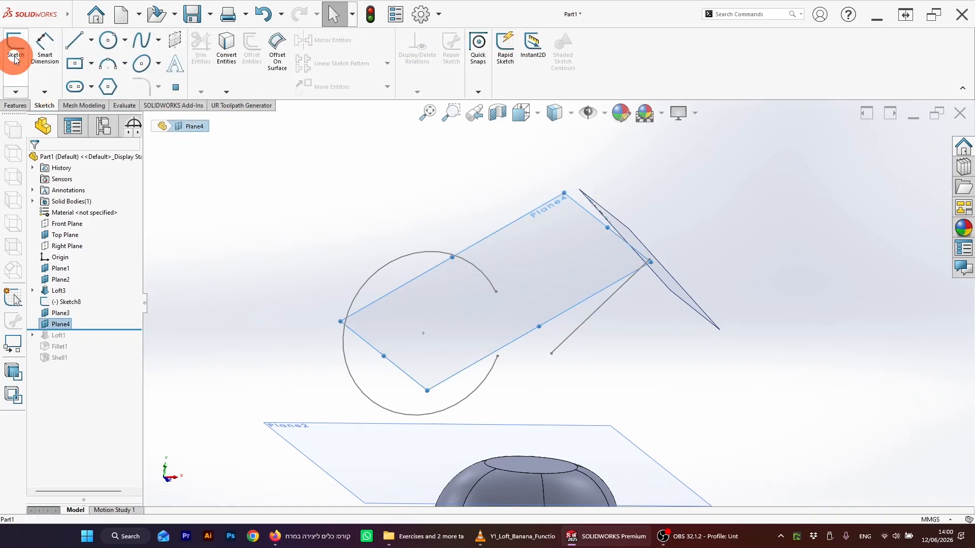
left_click(108, 86)
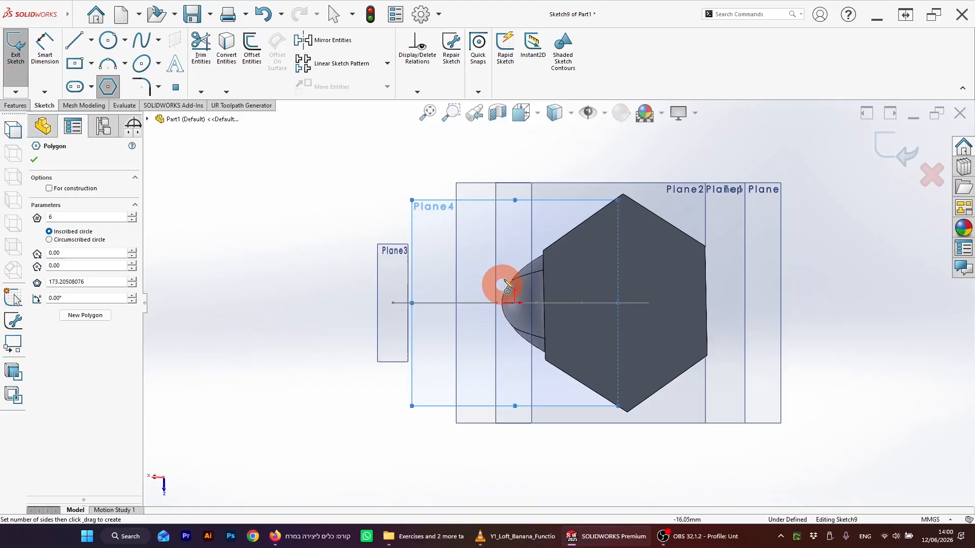
mouse_move(501, 282)
middle_mouse_down()
mouse_move(533, 309)
mouse_move(459, 254)
middle_mouse_up()
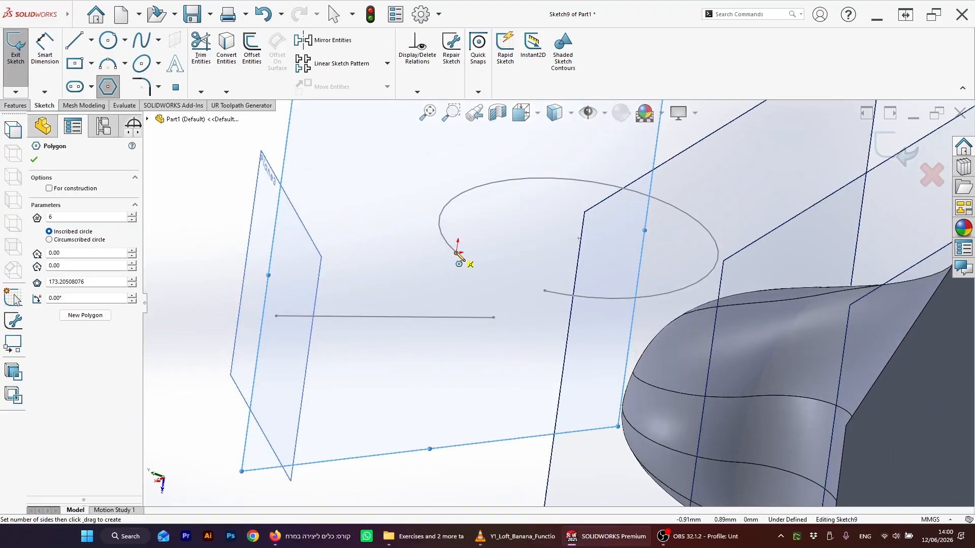
left_click_drag(458, 253, 433, 248)
left_click(908, 152)
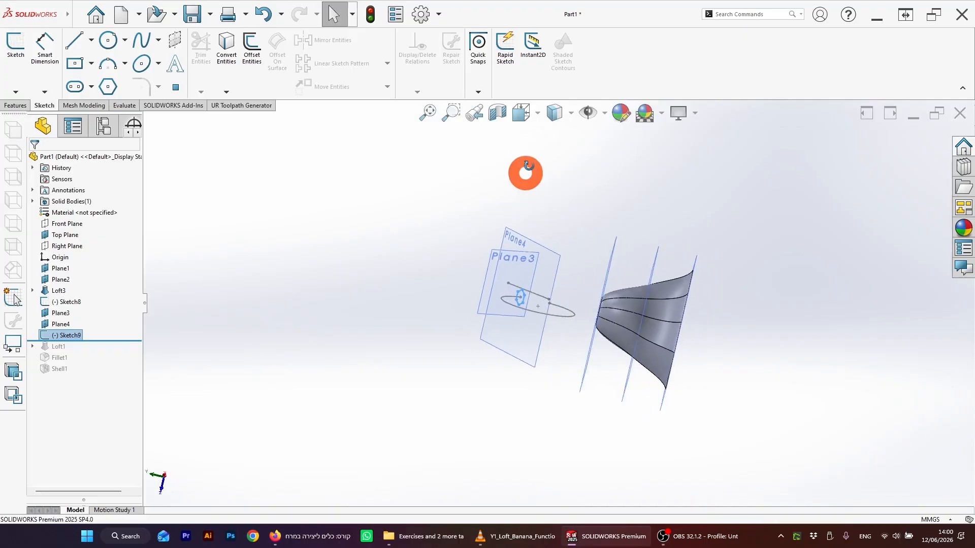
Step: Start a Sweep with the hexagon sketch as profile and the arc as the path
middle_click_drag(497, 305, 803, 172)
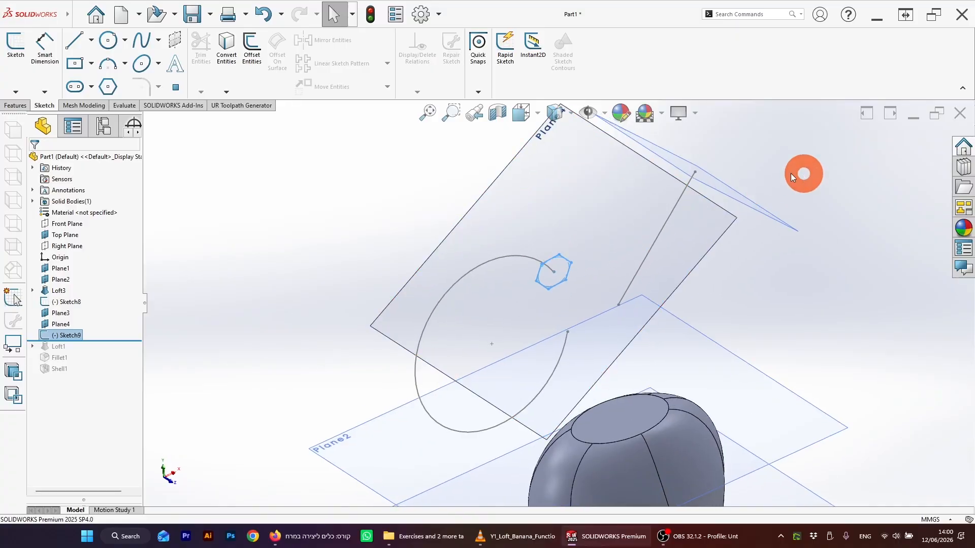
left_click(351, 233)
left_click_drag(564, 262, 577, 209)
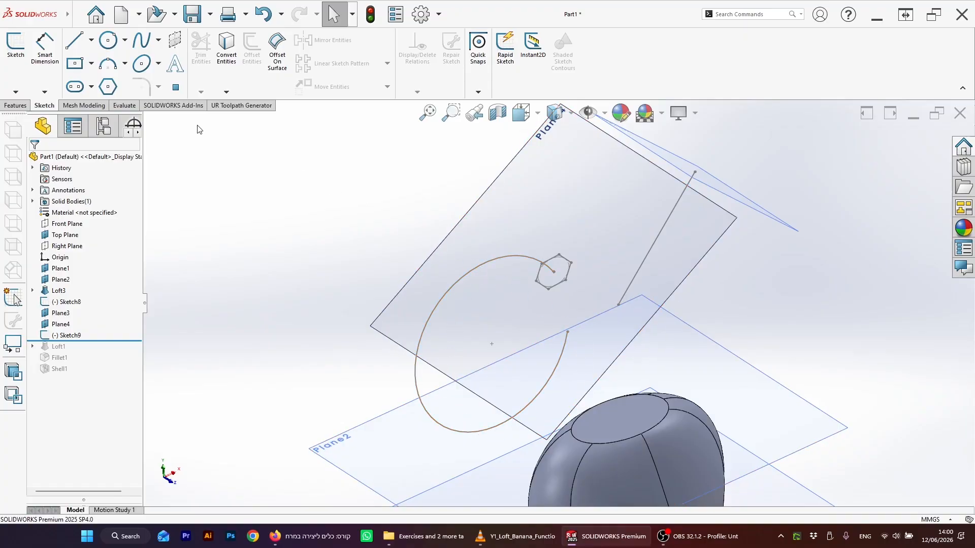
left_click(15, 106)
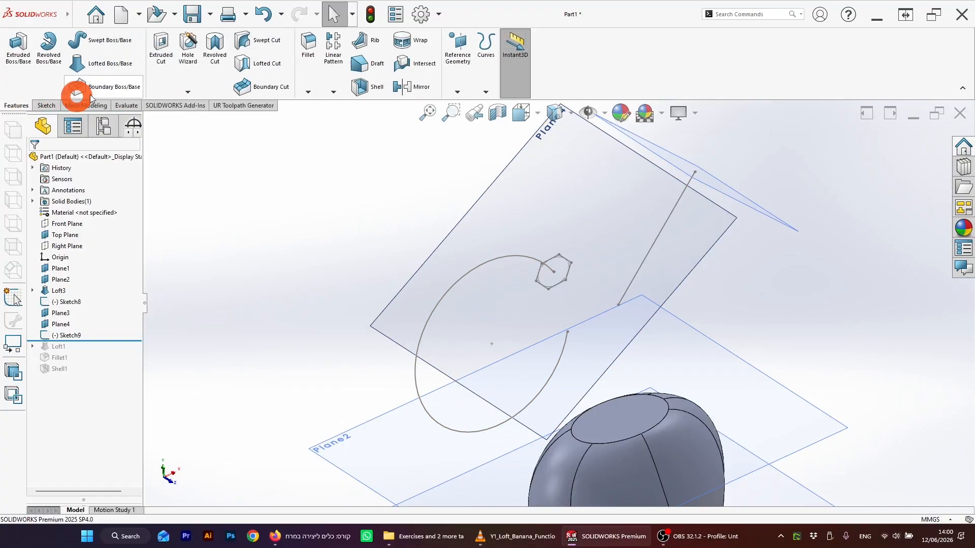
left_click(108, 40)
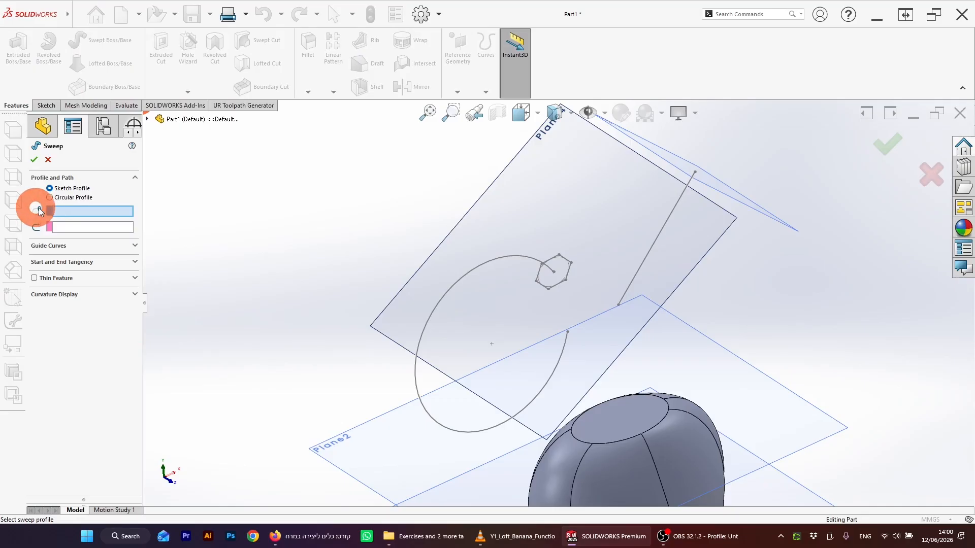
left_click(562, 260)
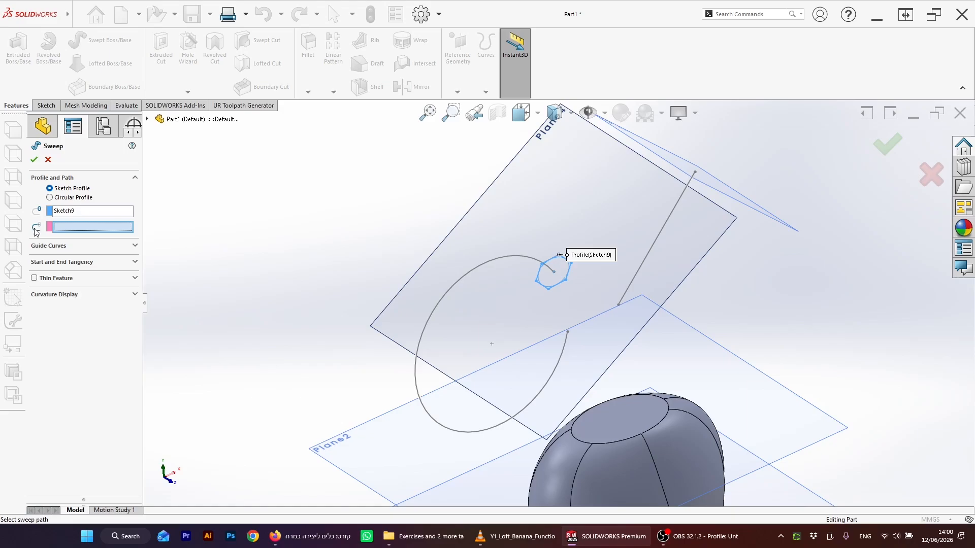
left_click(507, 256)
left_click(350, 294)
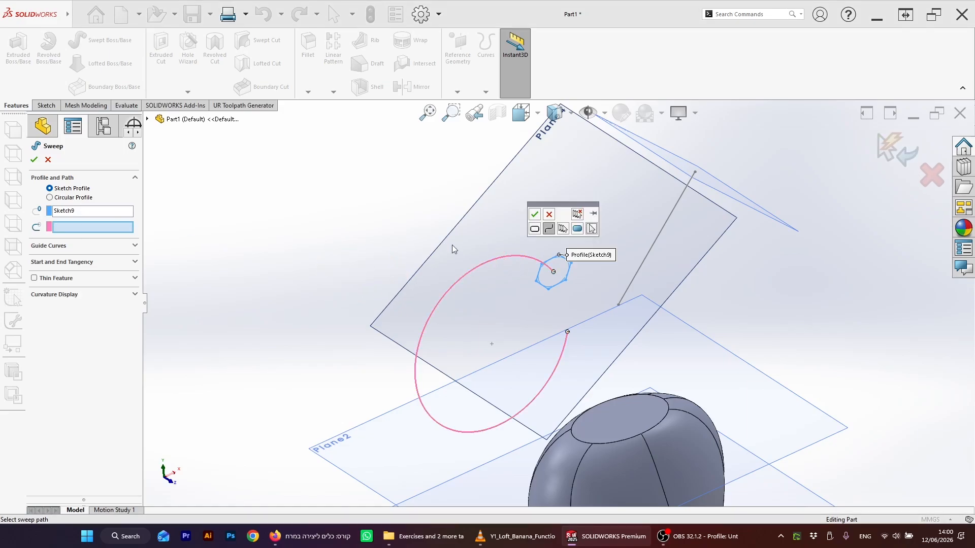
left_click(535, 216)
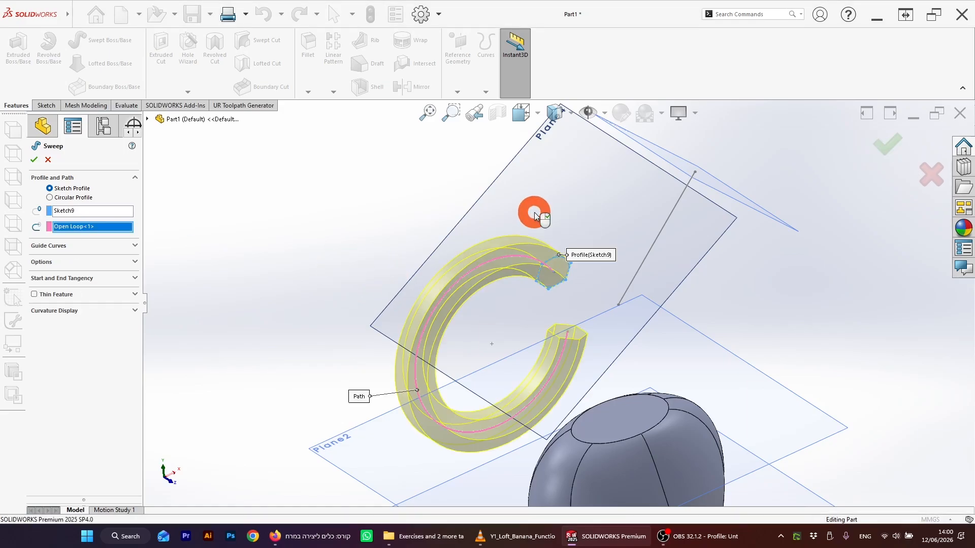
Step: Set the sweep's profile twist to a specified value of 1080 degrees and complete the sweep
middle_click_drag(516, 222, 540, 266)
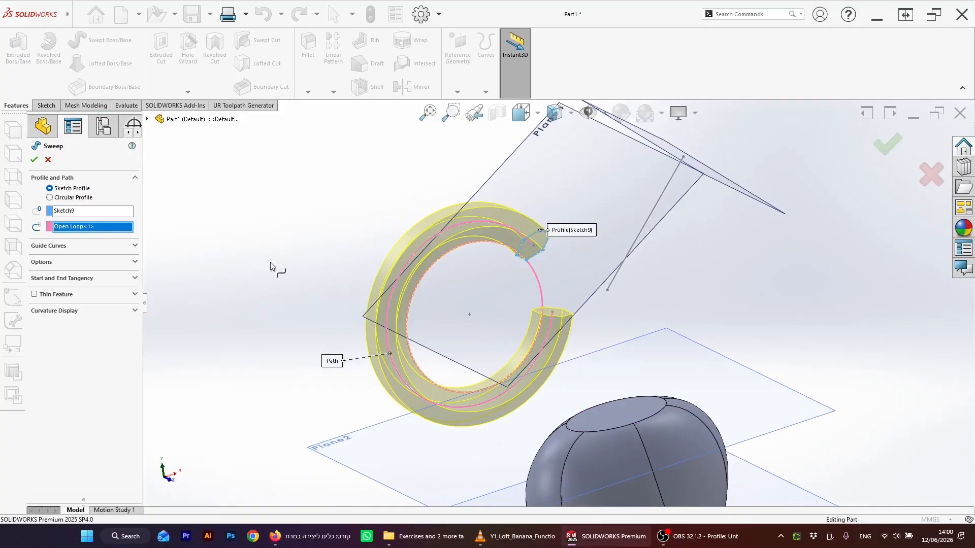
left_click(38, 272)
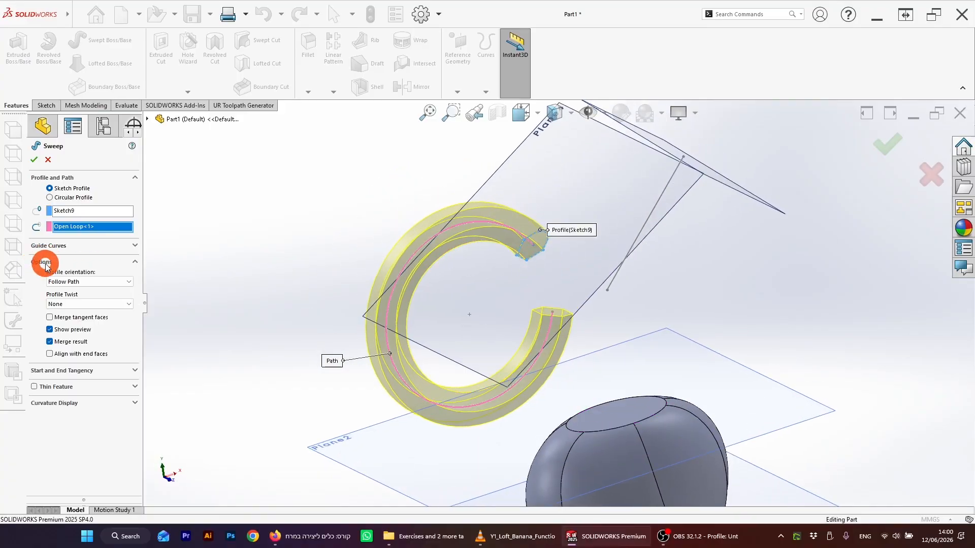
left_click(71, 303)
left_click(74, 319)
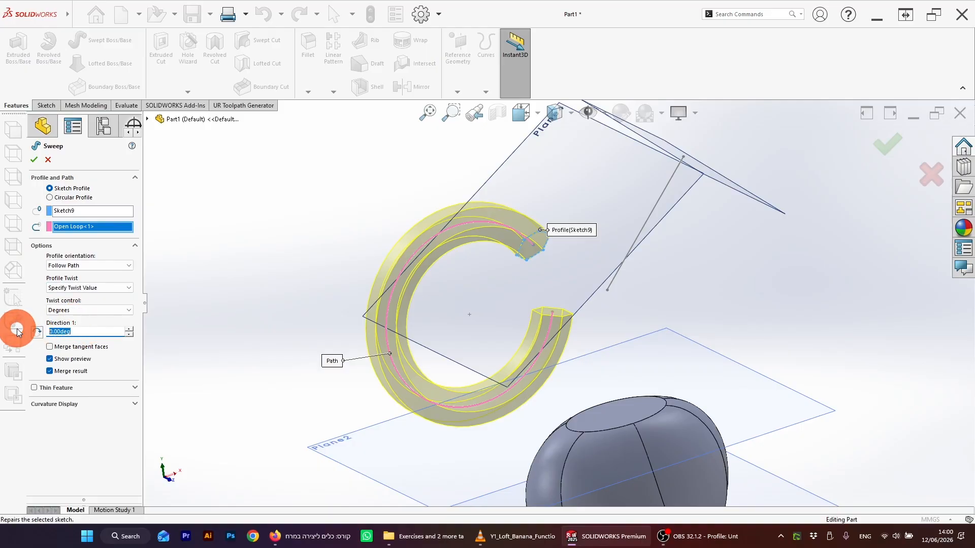
type("1080")
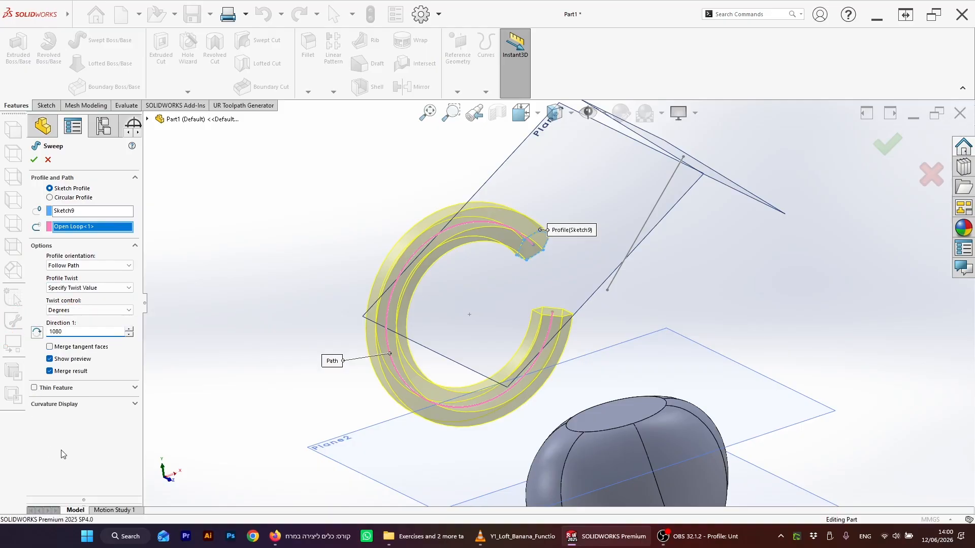
left_click(82, 364)
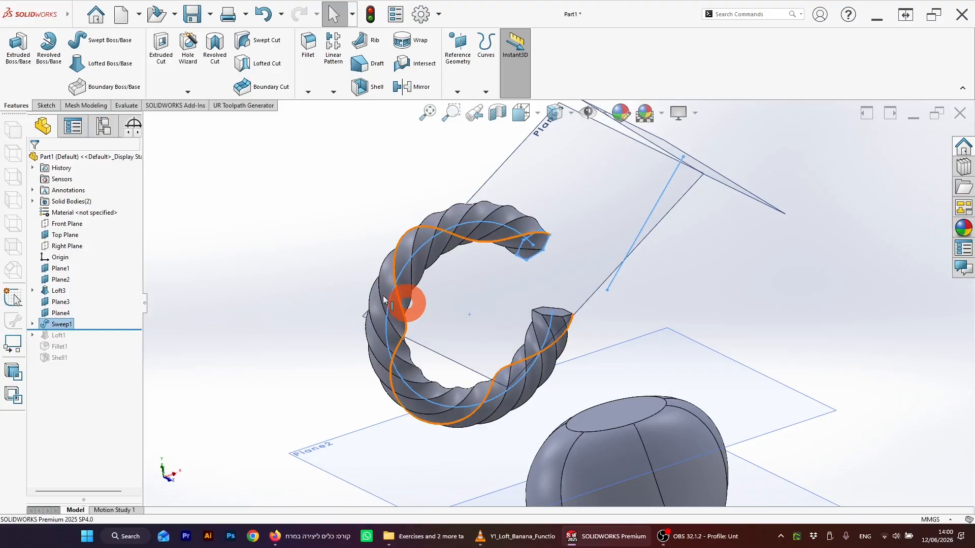
Step: Orbit and zoom around the twisted sweep to inspect it
middle_click_drag(390, 300, 302, 293)
scroll(303, 290, "up", 5)
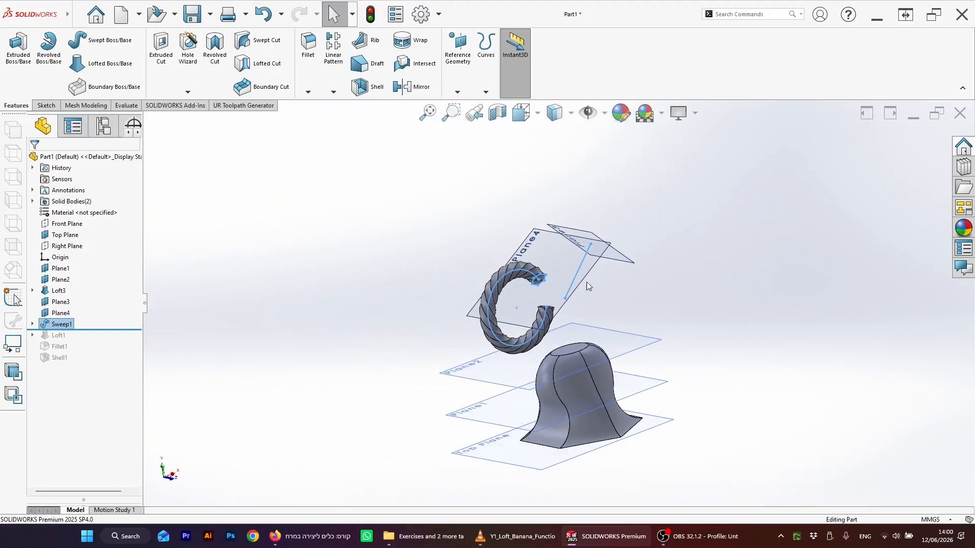
left_click(586, 282)
mouse_move(586, 282)
middle_mouse_down()
mouse_move(616, 291)
mouse_move(587, 293)
middle_mouse_up()
scroll(560, 305, "down", 3)
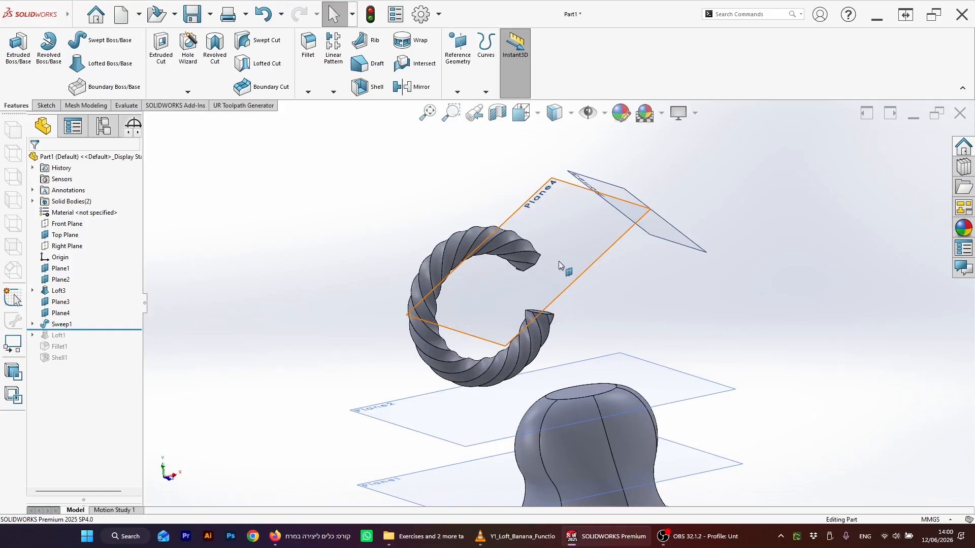
Step: Rotate and zoom the view to examine the reference planes and loft beneath the twisted sweep
mouse_move(708, 283)
middle_mouse_down()
mouse_move(726, 284)
mouse_move(757, 257)
mouse_move(695, 283)
middle_mouse_up()
scroll(660, 285, "up", 4)
middle_click_drag(607, 290, 594, 326)
scroll(595, 302, "down", 2)
scroll(592, 322, "up", 3)
scroll(592, 321, "down", 4)
scroll(592, 321, "up", 2)
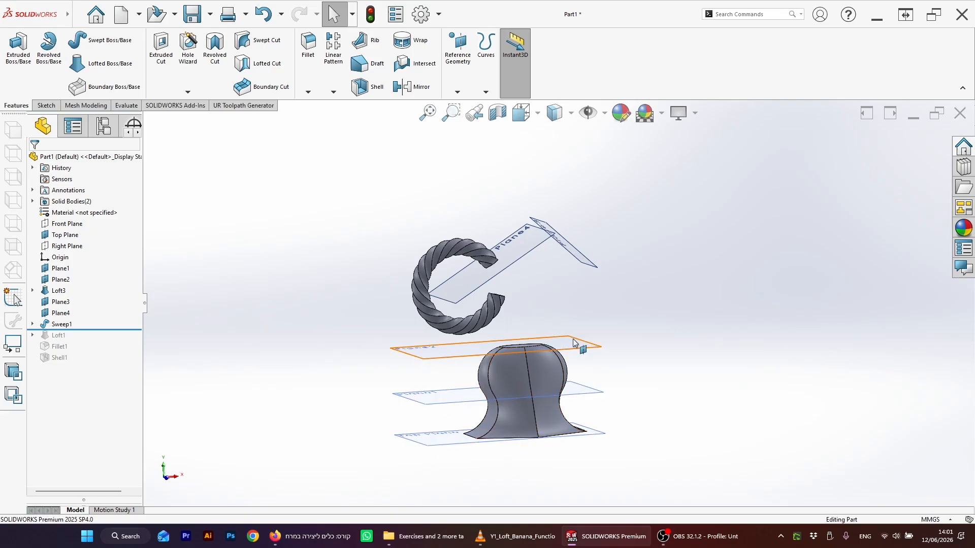
middle_click_drag(575, 342, 489, 435)
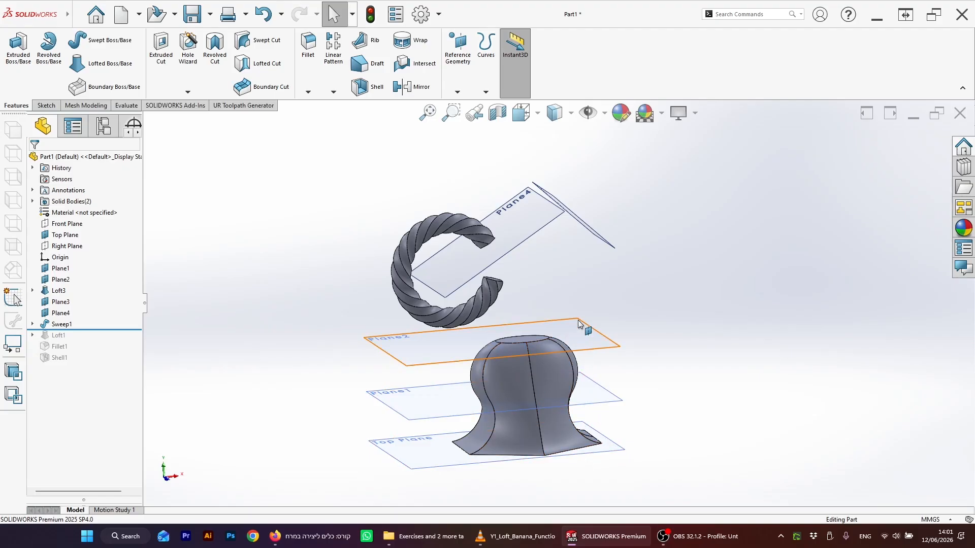
middle_click_drag(608, 299, 546, 254)
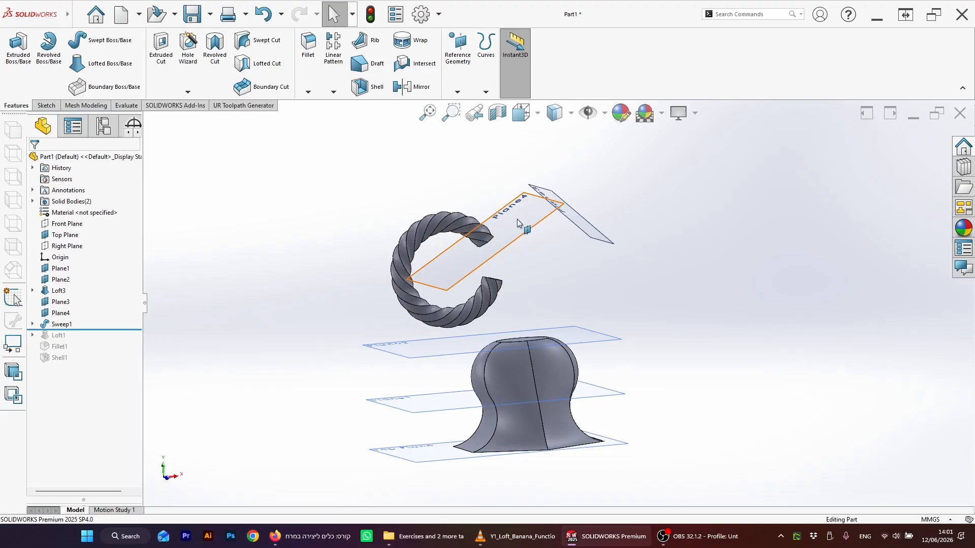
middle_click_drag(481, 226, 596, 279)
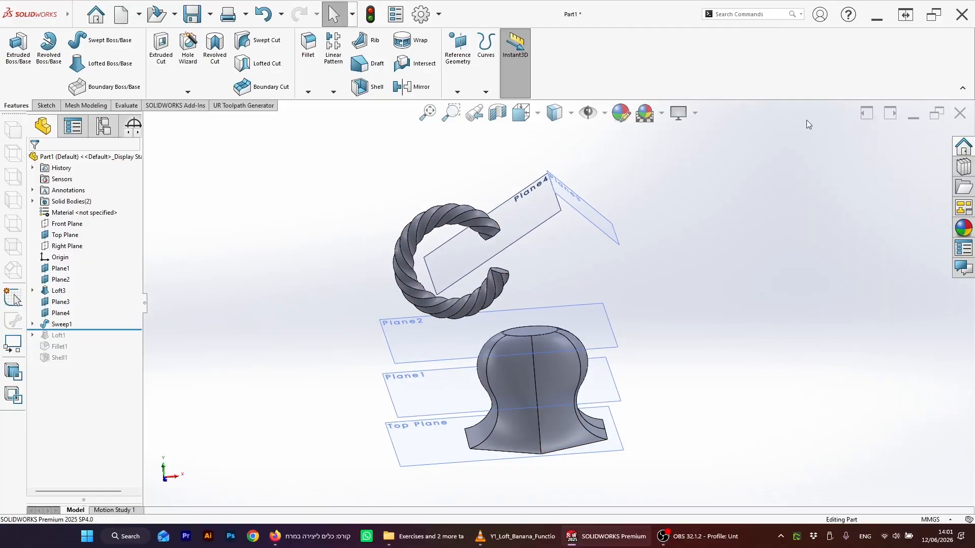
Step: Close the part without saving the changes
left_click(967, 113)
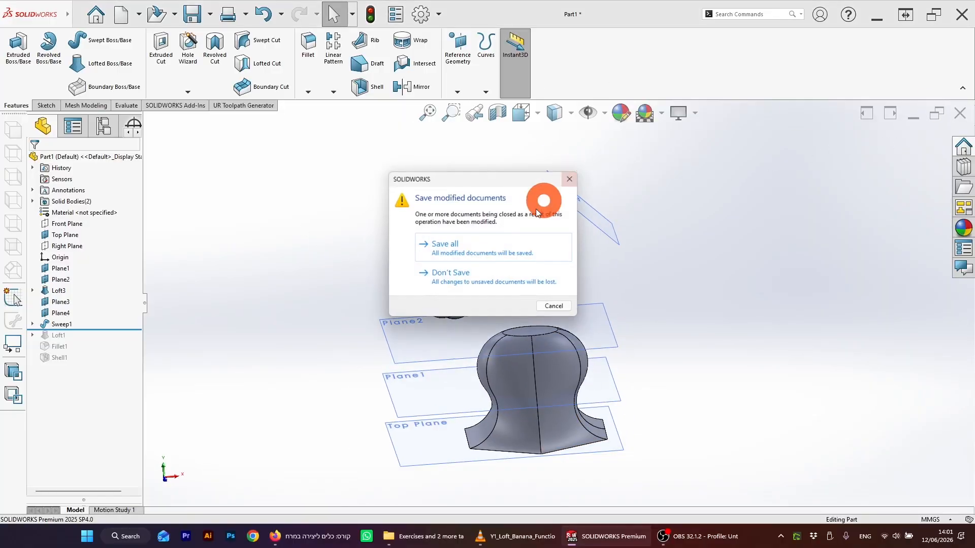
left_click(461, 274)
mouse_move(18, 17)
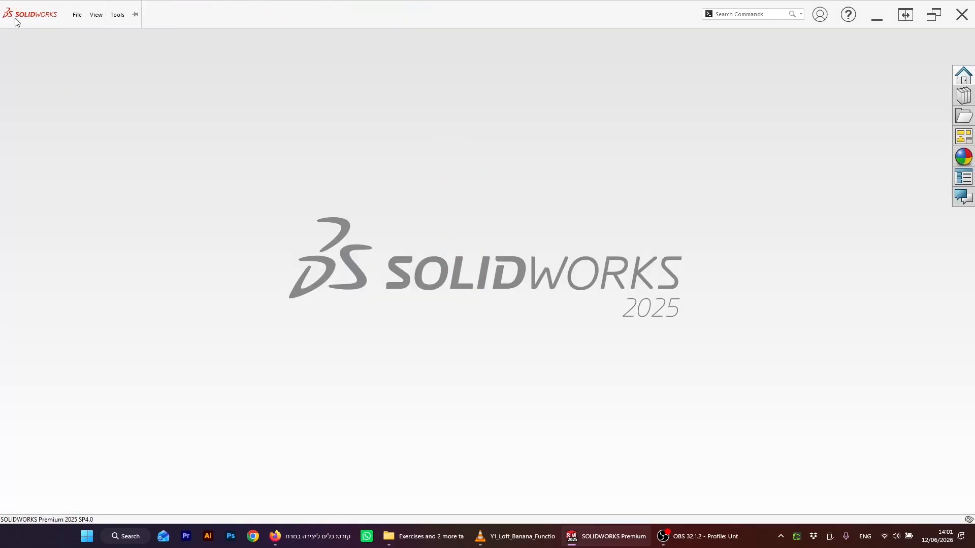
Step: Create a new part document
left_click(77, 13)
left_click(84, 32)
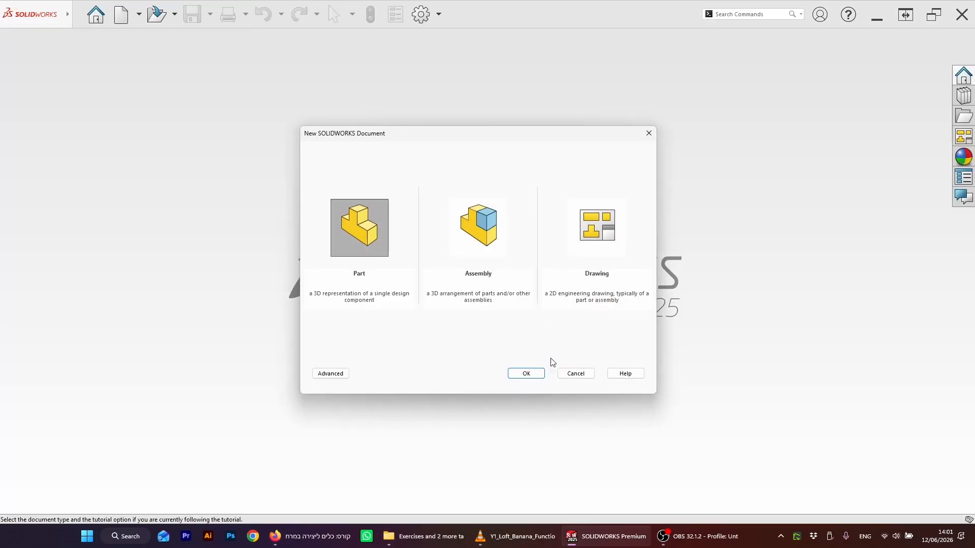
left_click(526, 374)
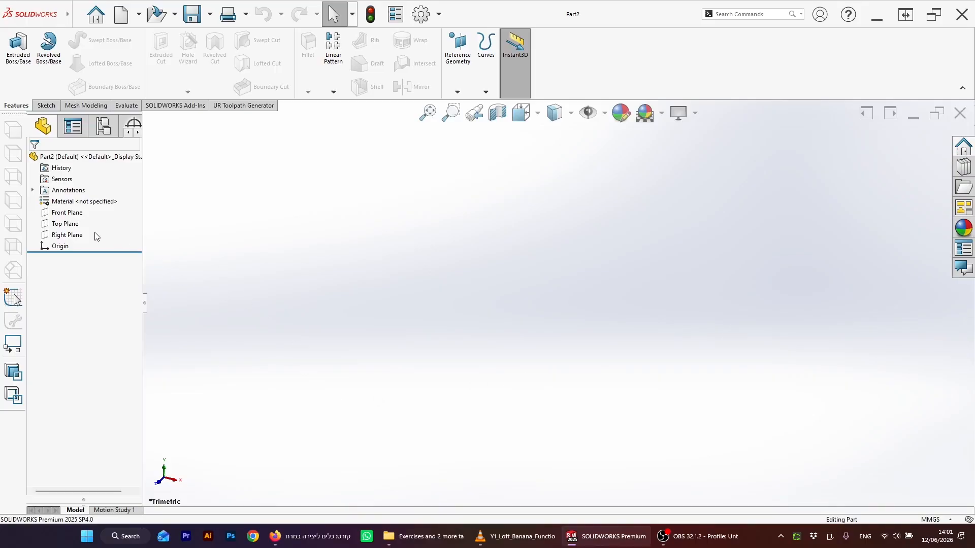
Step: Start a sketch on the Front Plane and insert the Banana-Single image from Dropbox as a sketch picture
left_click(63, 212)
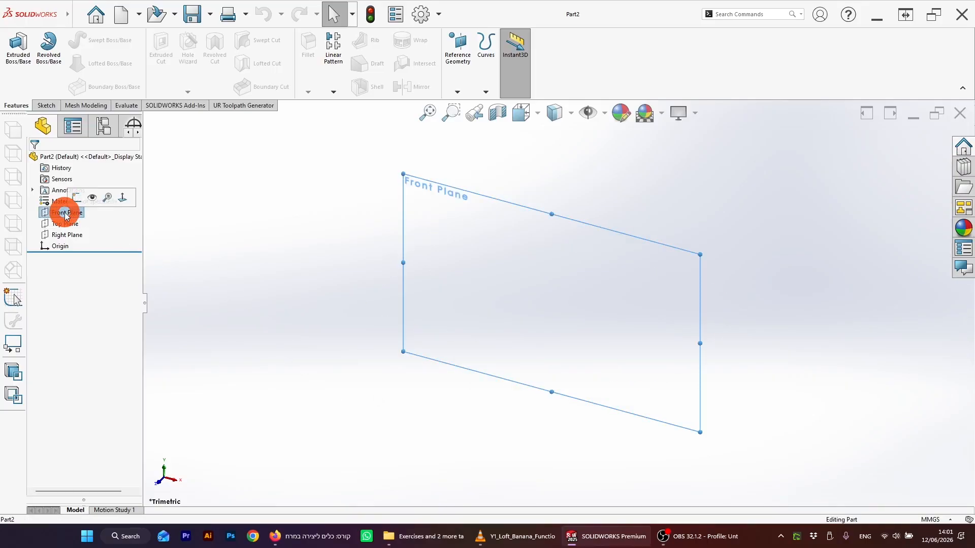
left_click(46, 106)
left_click(15, 45)
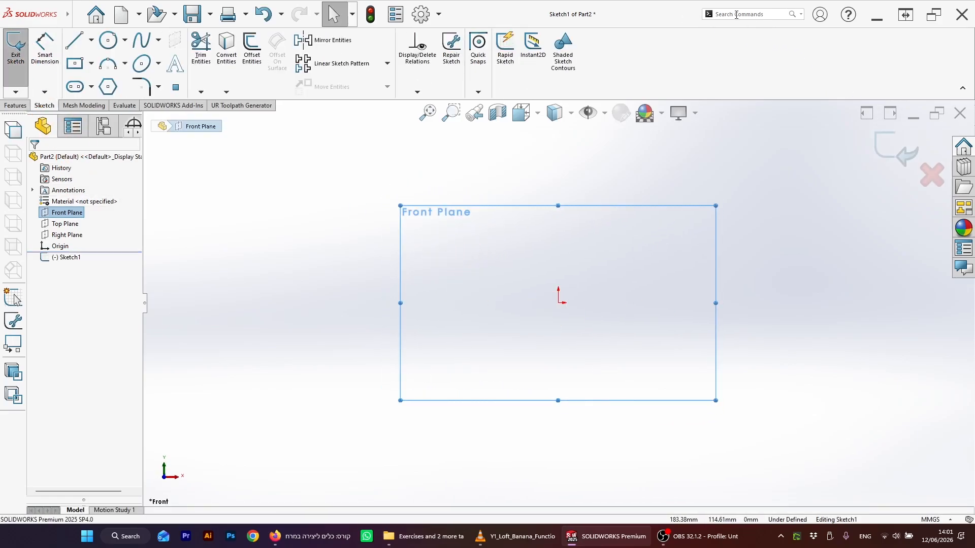
left_click(760, 14)
type("pic")
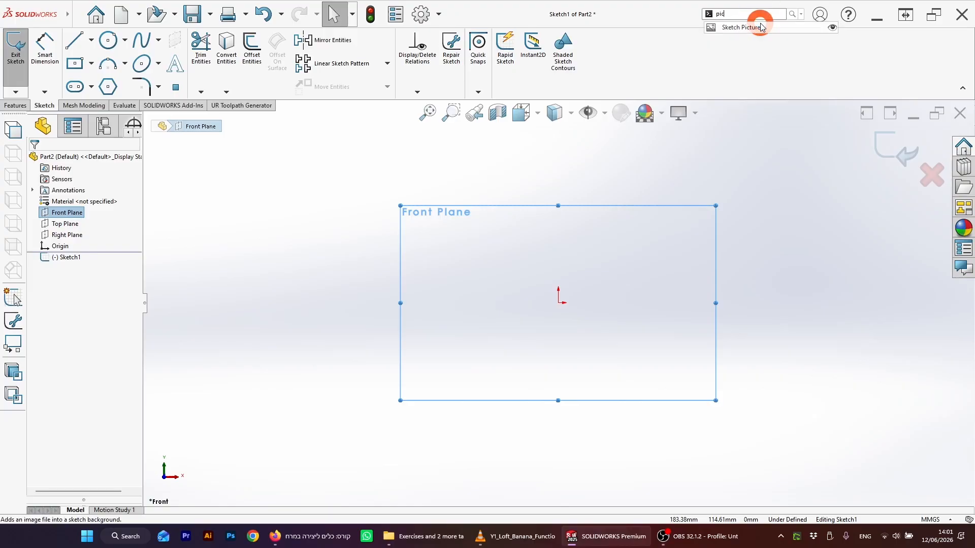
left_click(766, 28)
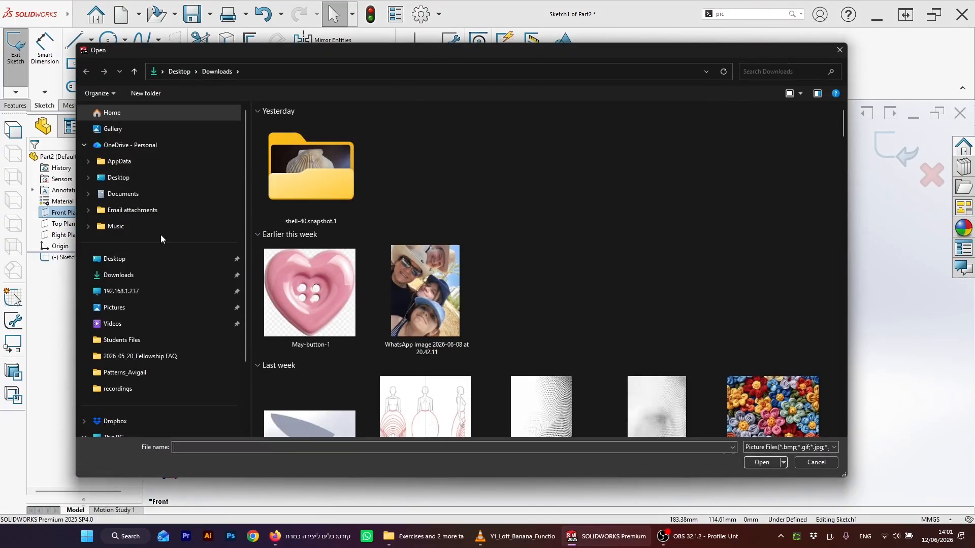
left_click(120, 425)
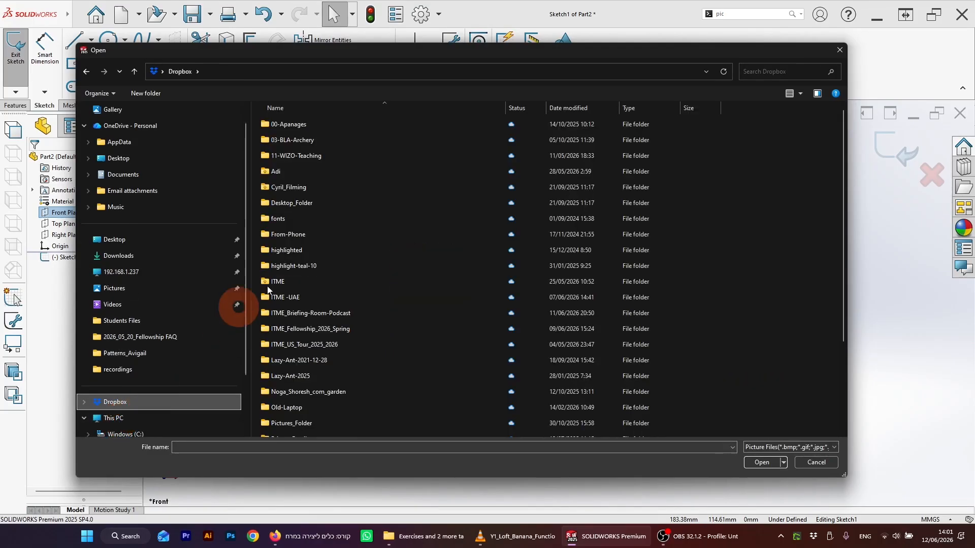
left_click(770, 72)
type("banan")
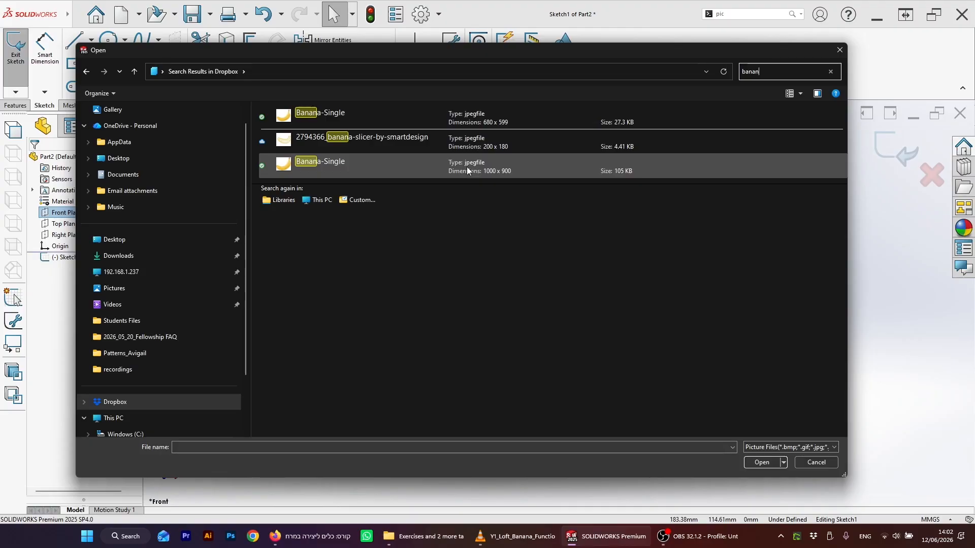
left_click(479, 166)
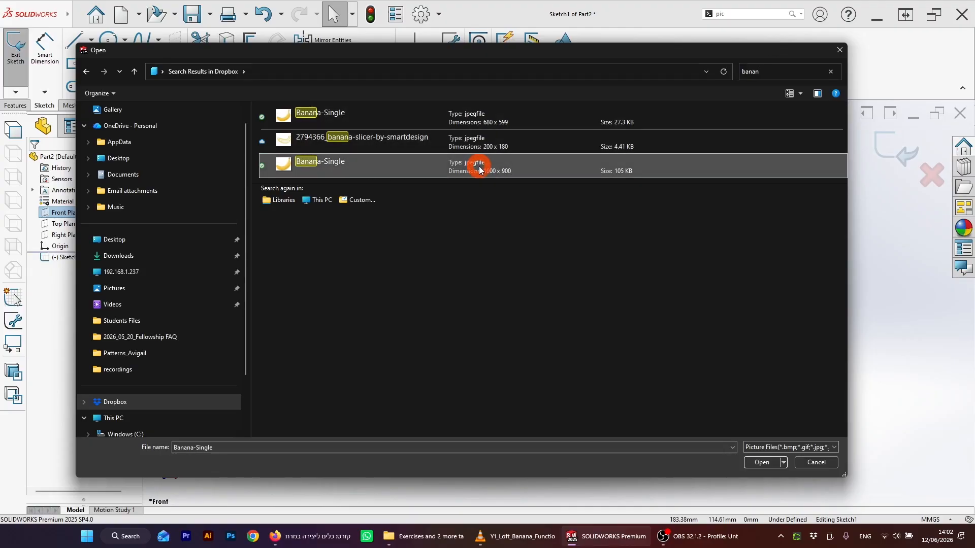
left_click(761, 464)
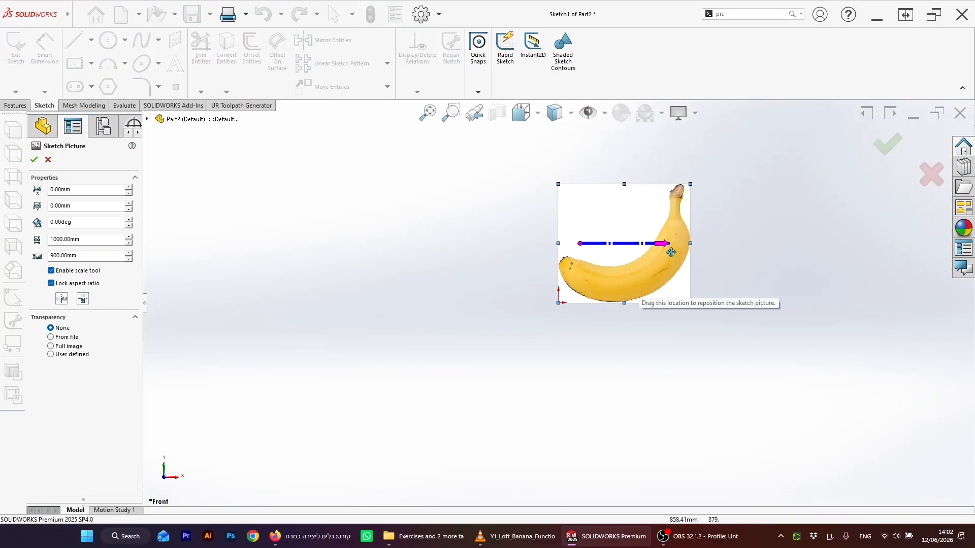
Step: Scale the sketch picture to 200 mm wide with the aspect ratio locked
scroll(524, 298, "up", 2)
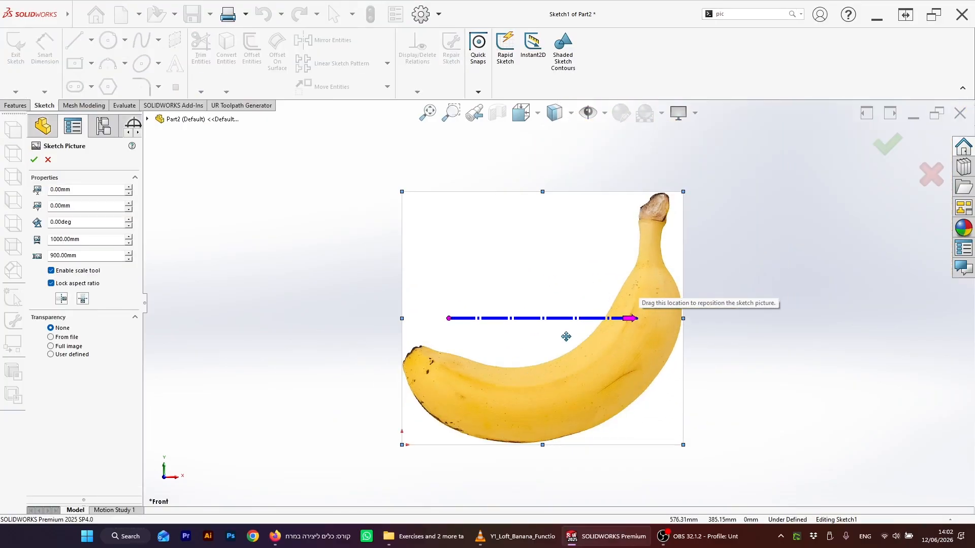
scroll(544, 315, "down", 2)
scroll(599, 326, "up", 1)
scroll(599, 327, "up", 2)
scroll(598, 326, "down", 2)
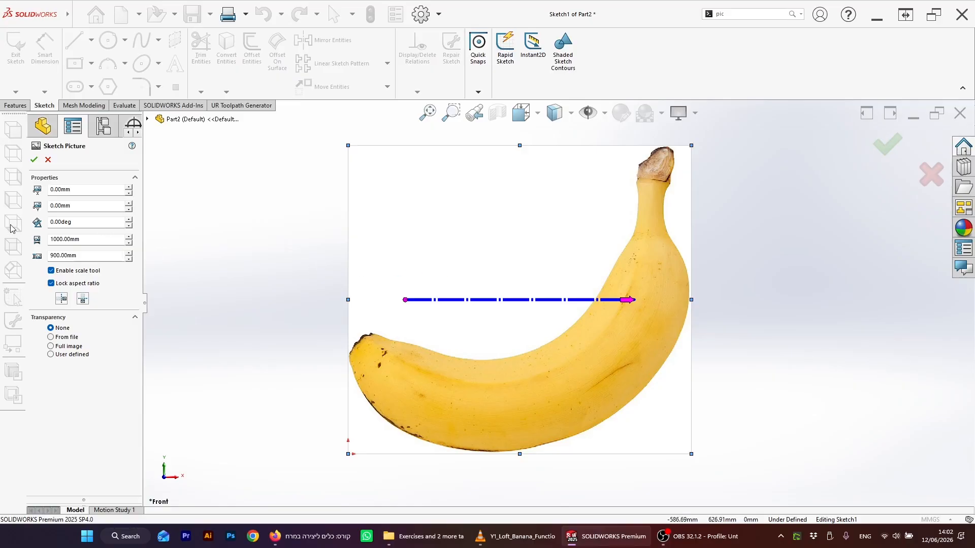
double_click(59, 239)
type("200")
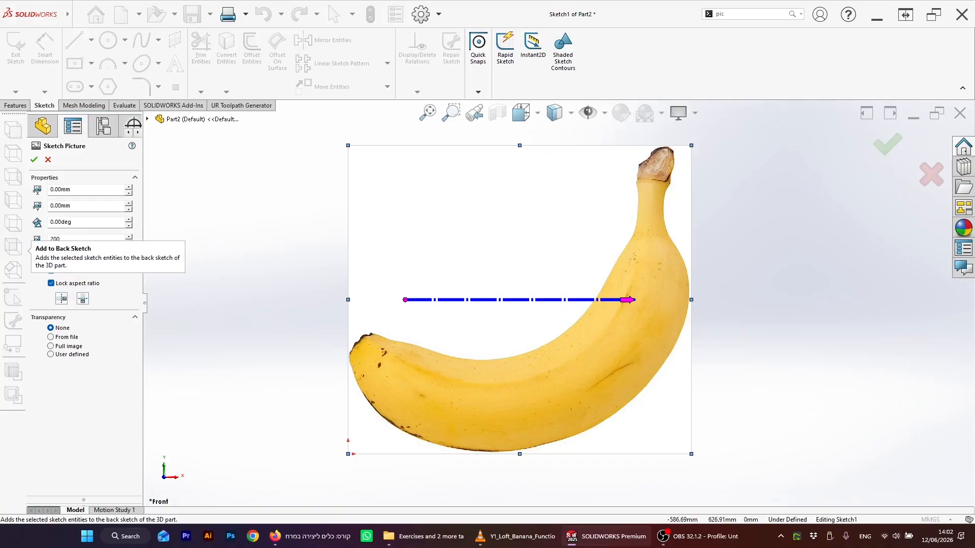
key("Tab")
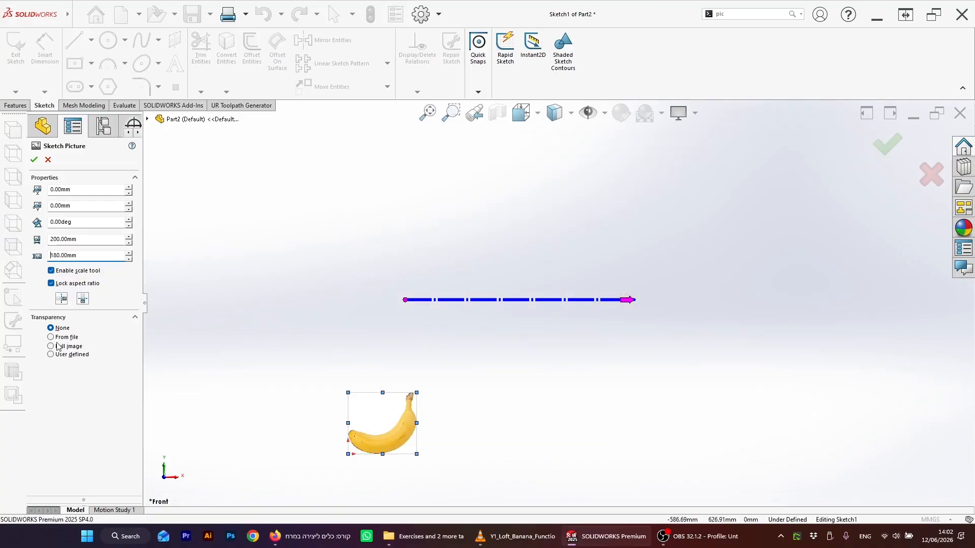
left_click(70, 409)
Step: Set the picture's transparency to full image at about 0.71 and confirm the sketch picture
scroll(348, 425, "down", 3)
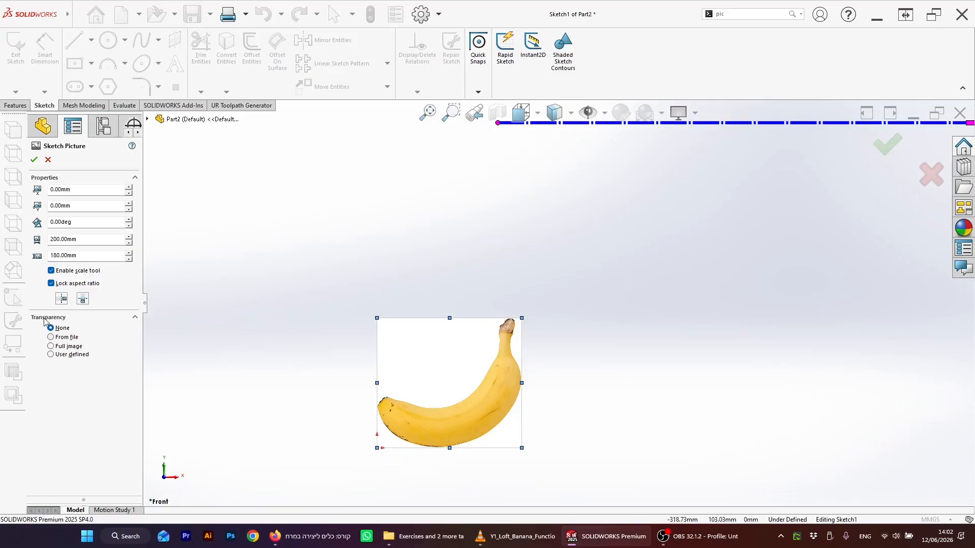
left_click(51, 346)
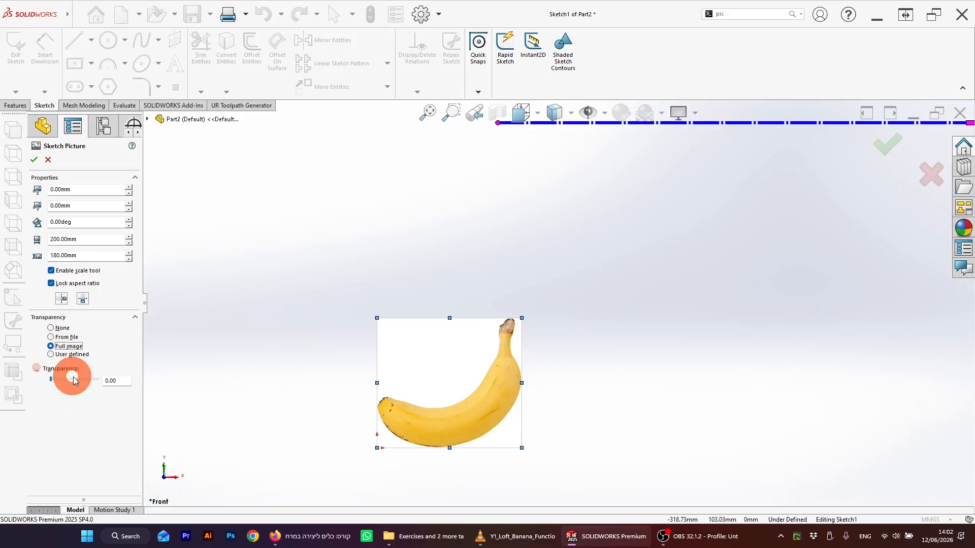
left_click(76, 381)
left_click_drag(76, 382, 84, 381)
left_click(31, 158)
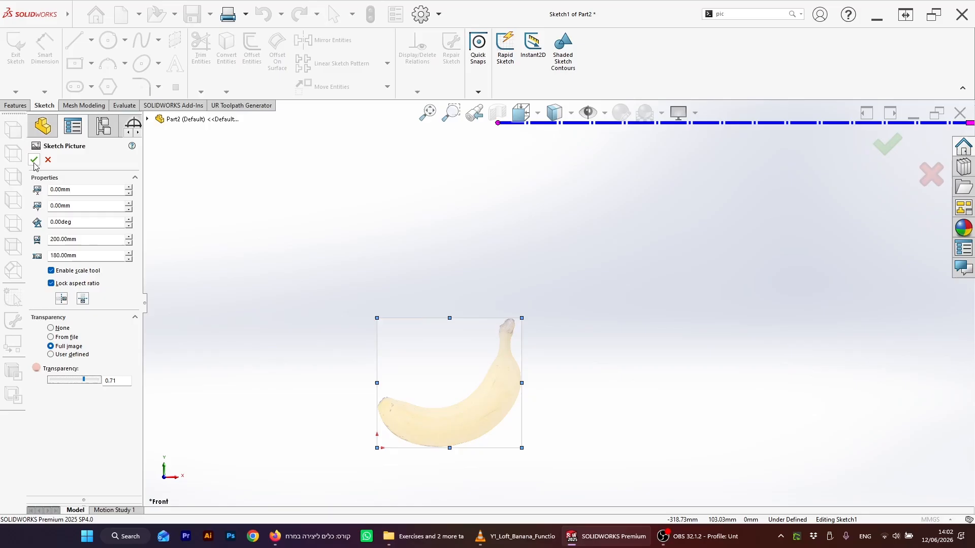
Step: Zoom in on the banana picture to examine its outline
left_click(193, 252)
left_click(605, 411)
left_click(391, 258)
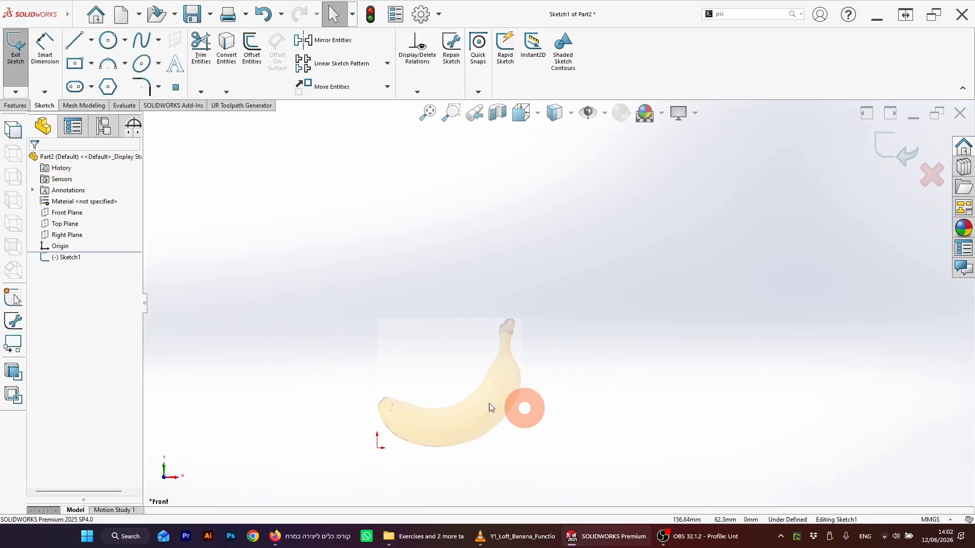
scroll(489, 403, "down", 3)
scroll(569, 278, "up", 2)
scroll(571, 335, "down", 2)
scroll(563, 350, "down", 2)
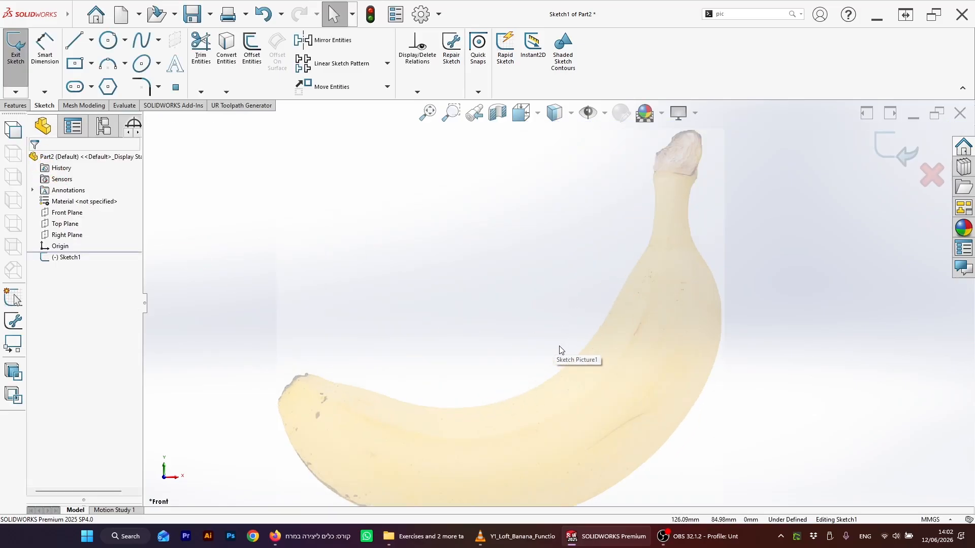
scroll(562, 353, "up", 3)
scroll(592, 311, "down", 2)
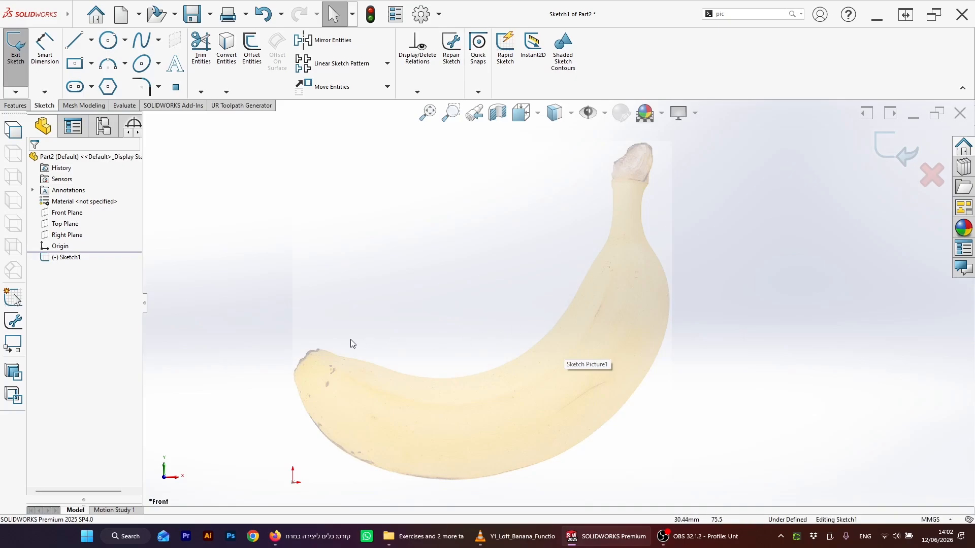
left_click(474, 371)
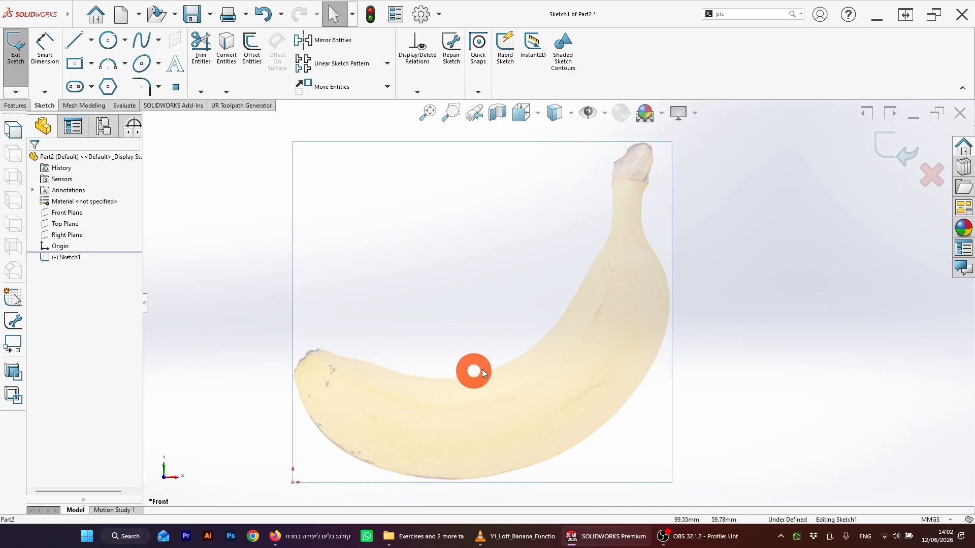
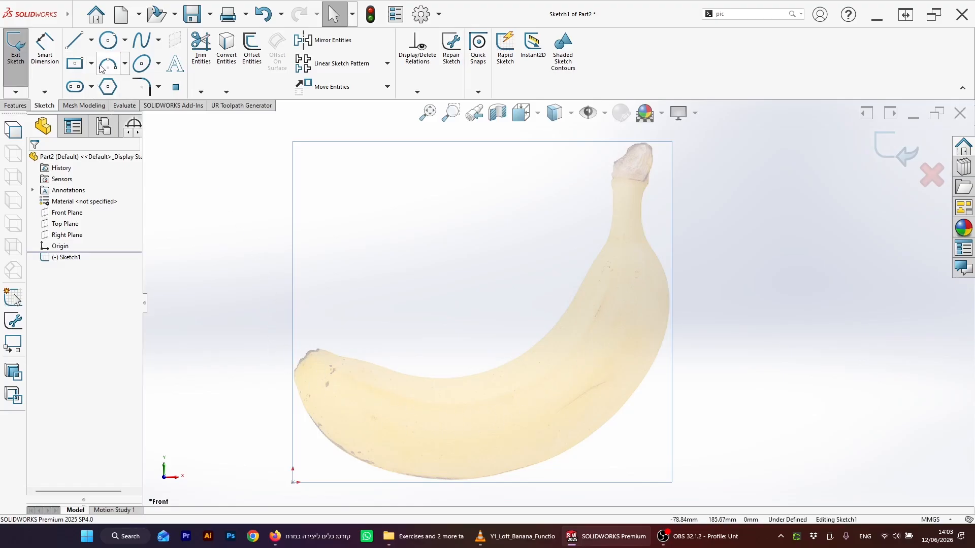
Step: Draw a short line along the banana's lower-left tip edge with the Line tool
left_click(75, 44)
scroll(399, 370, "down", 2)
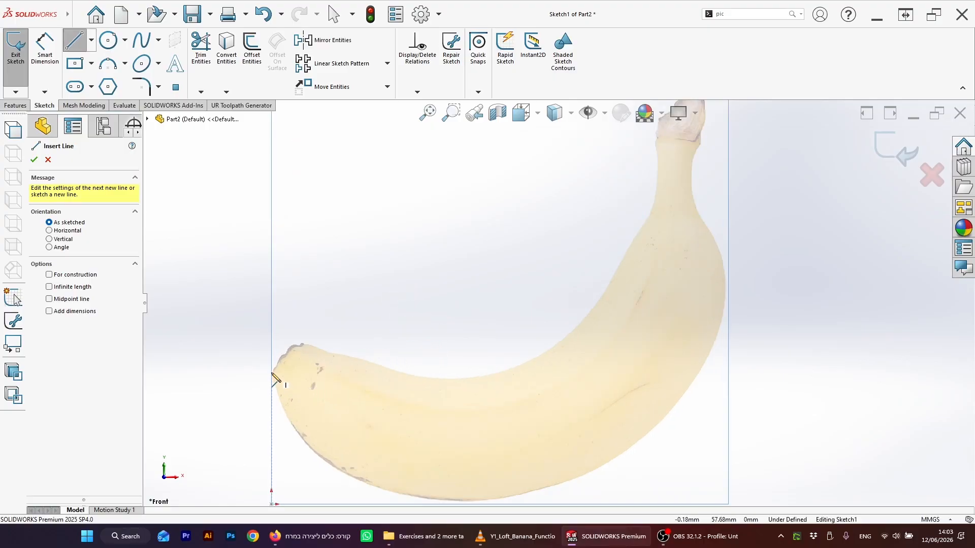
left_click_drag(272, 374, 299, 344)
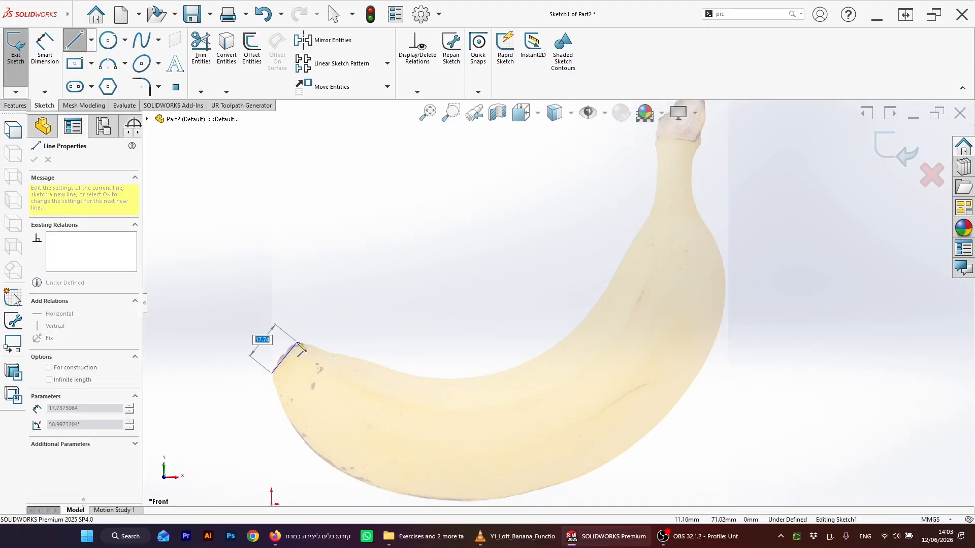
key("Escape")
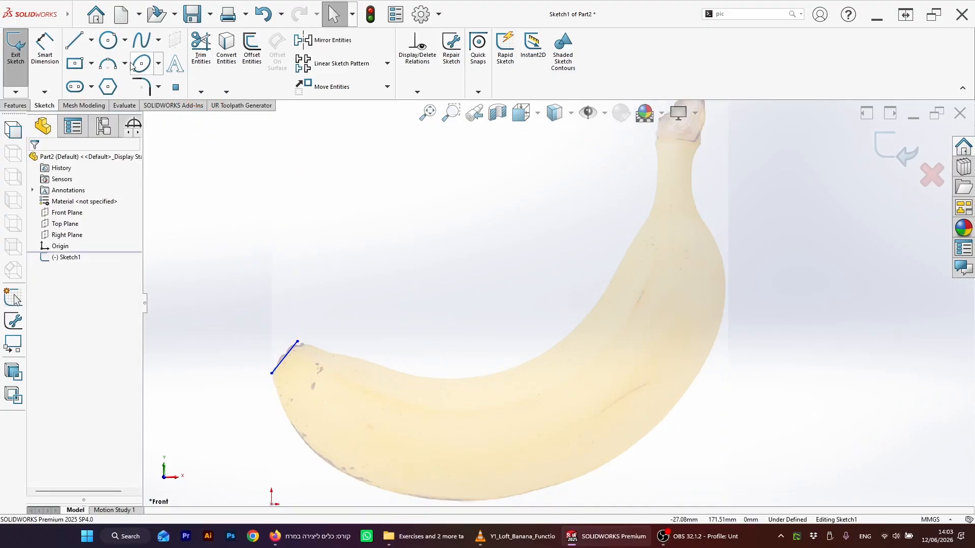
Step: Trace the banana's inner curve from the line's end with two chained three-point arcs
left_click(107, 67)
scroll(302, 348, "down", 2)
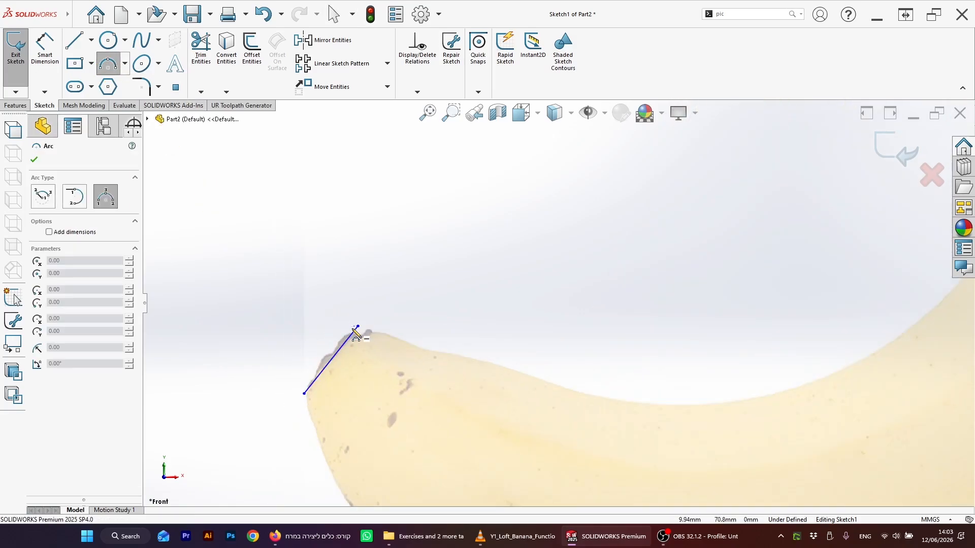
left_click_drag(358, 329, 564, 388)
left_click(394, 335)
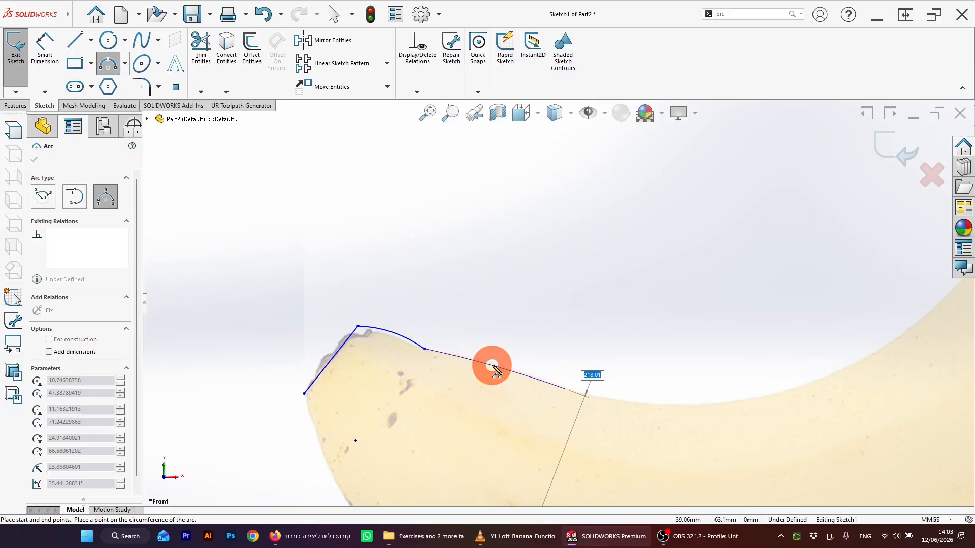
left_click(565, 390)
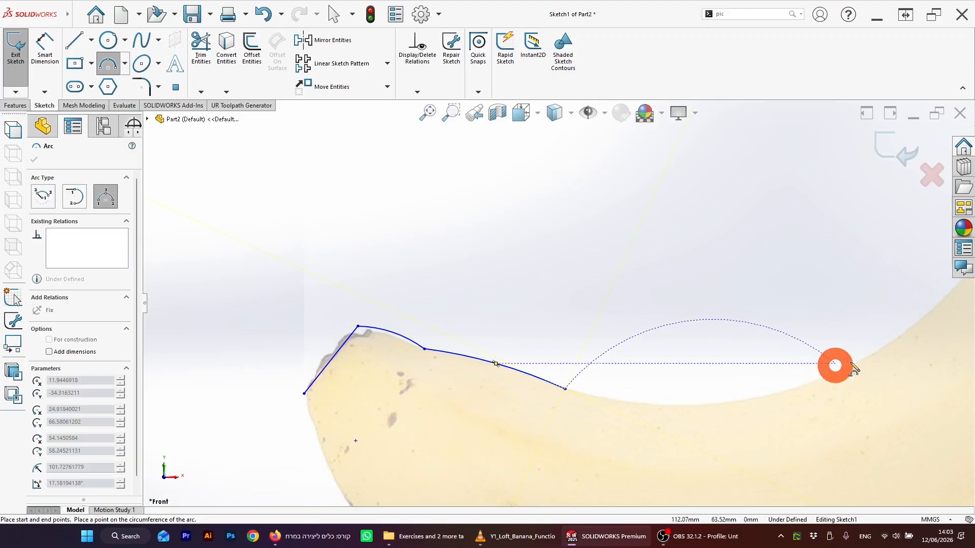
left_click(931, 311)
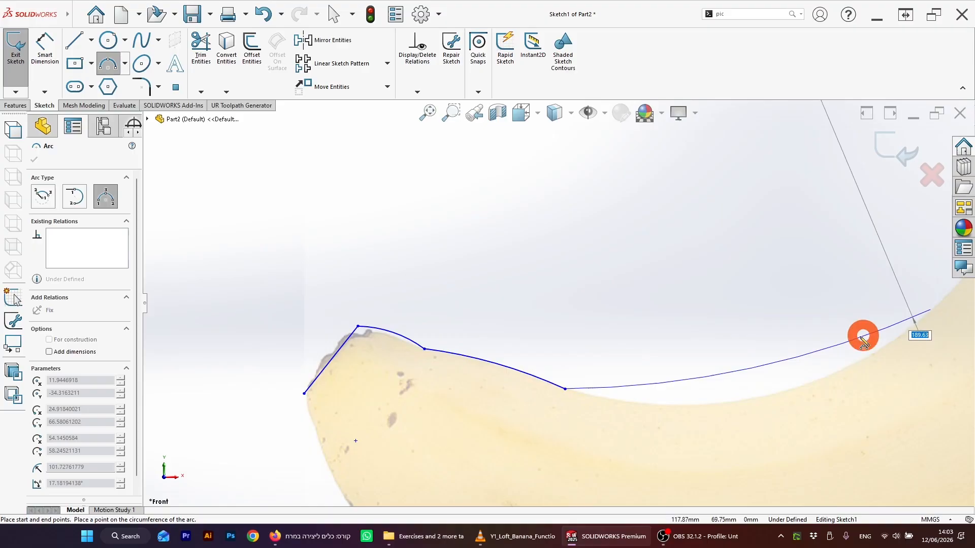
left_click(810, 382)
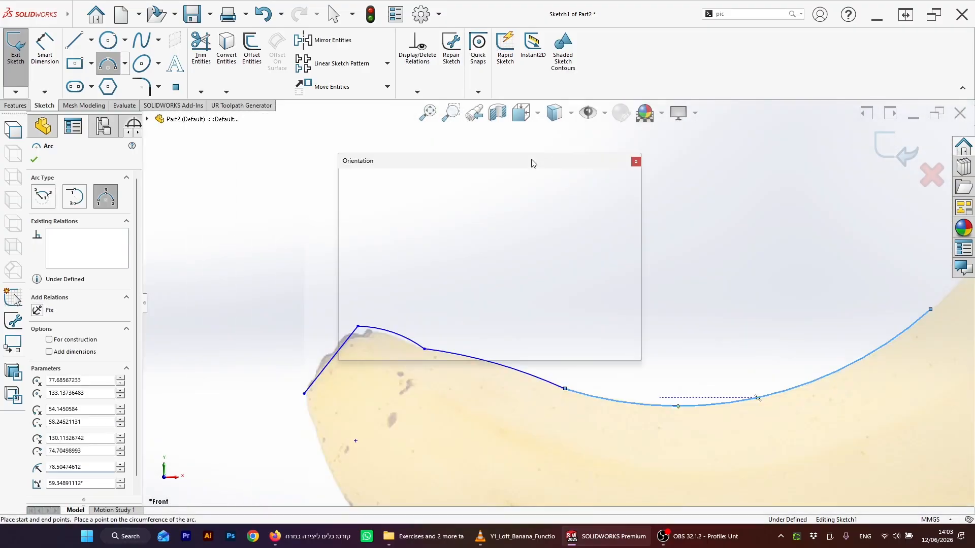
Step: Reshape the long arc by dragging its end point and curve to follow the banana's inner edge
scroll(773, 282, "up", 5)
scroll(602, 337, "down", 5)
scroll(563, 294, "up", 2)
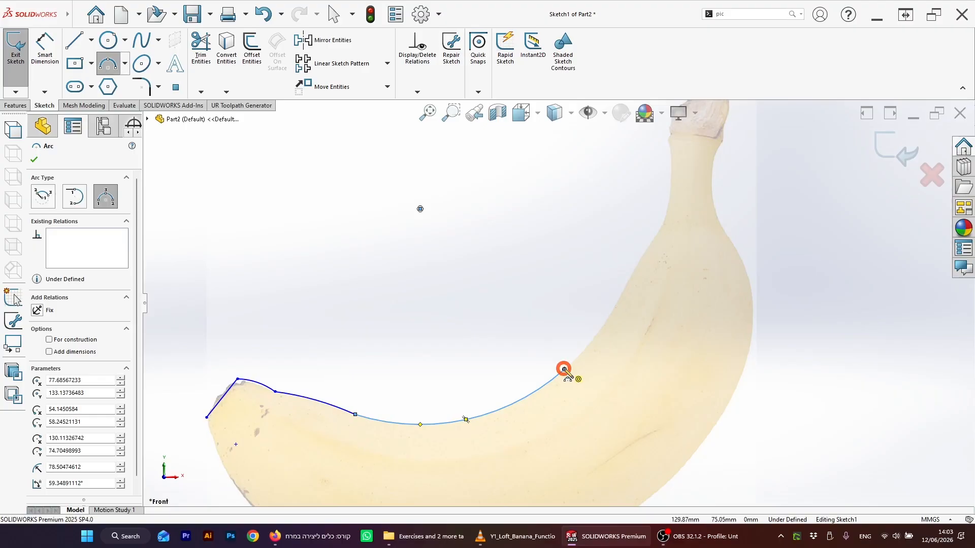
key("Escape")
left_click_drag(565, 370, 638, 267)
left_click(544, 348)
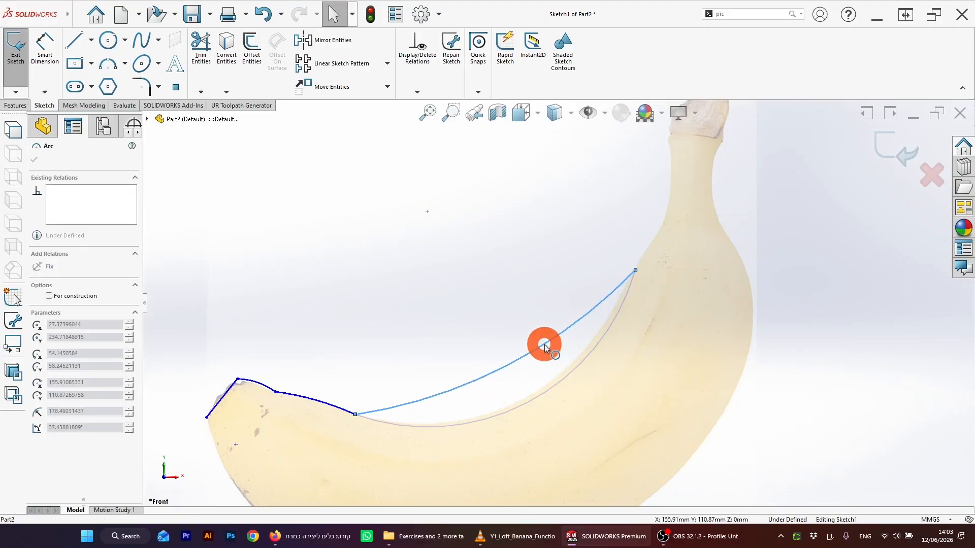
left_click_drag(545, 345, 561, 374)
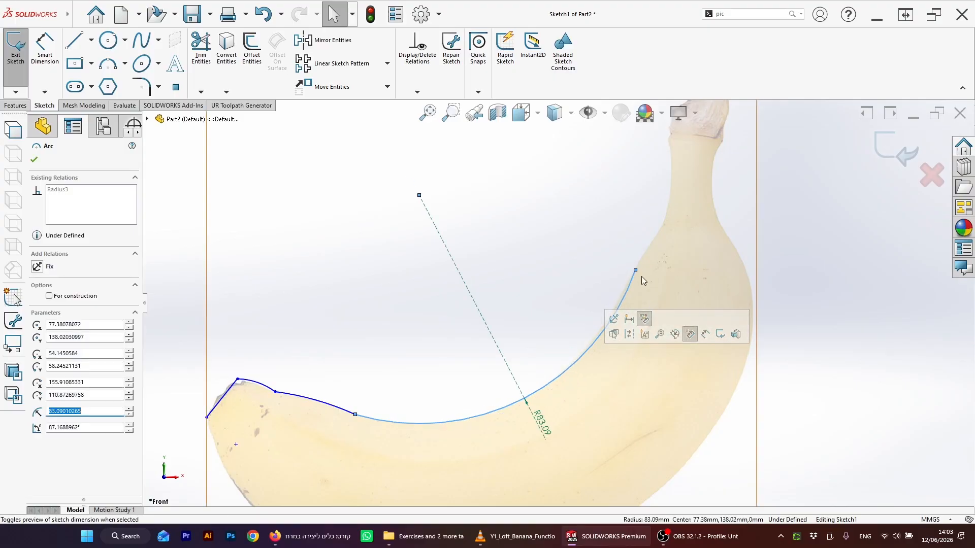
left_click_drag(636, 269, 607, 324)
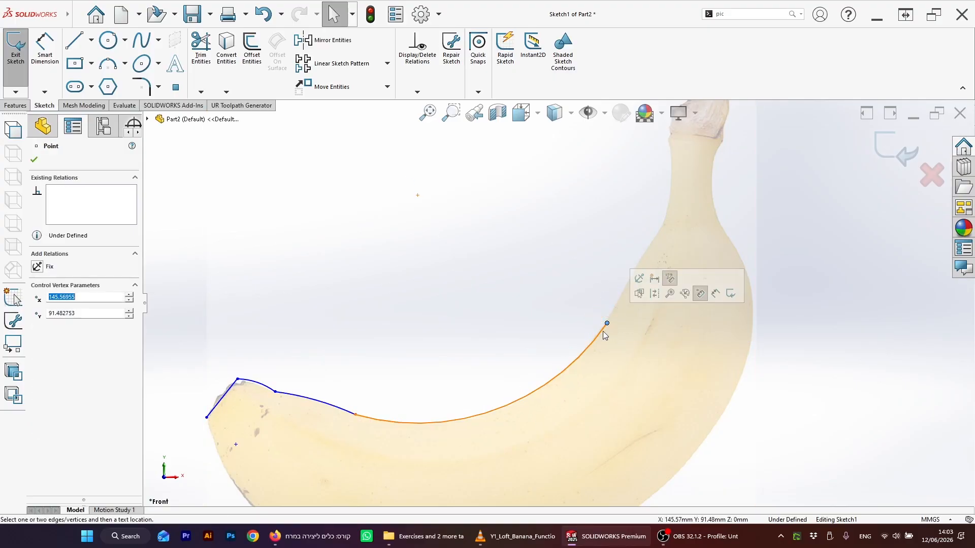
Step: Add a three-point arc continuing from the long arc up the inner edge toward the neck
left_click(109, 65)
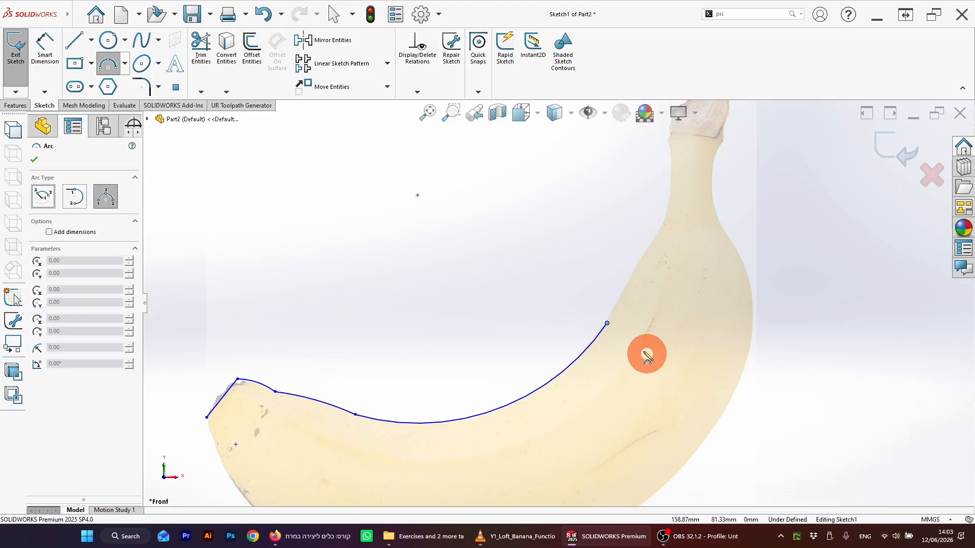
left_click_drag(607, 324, 635, 266)
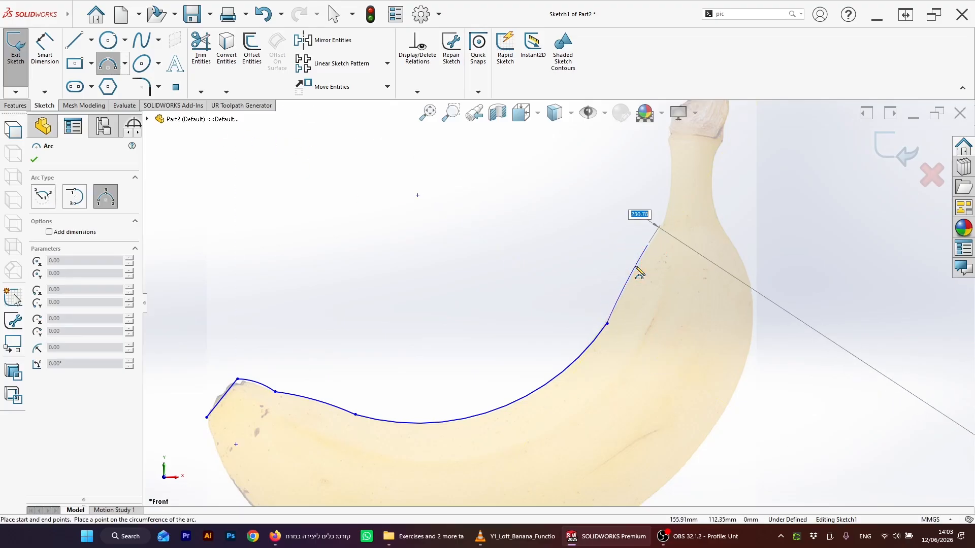
left_click(633, 266)
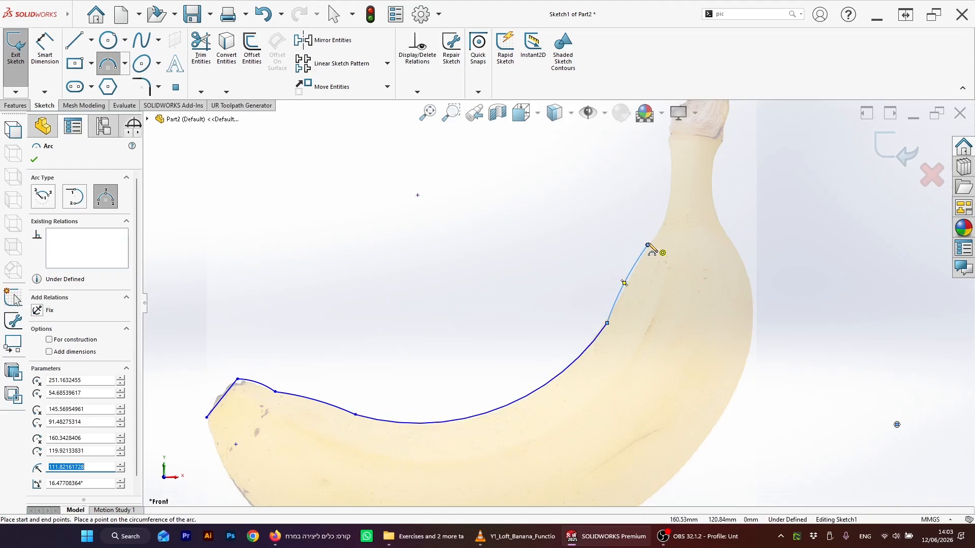
key("Escape")
Step: Add another three-point arc along the banana's neck from the previous arc's end
left_click(154, 67)
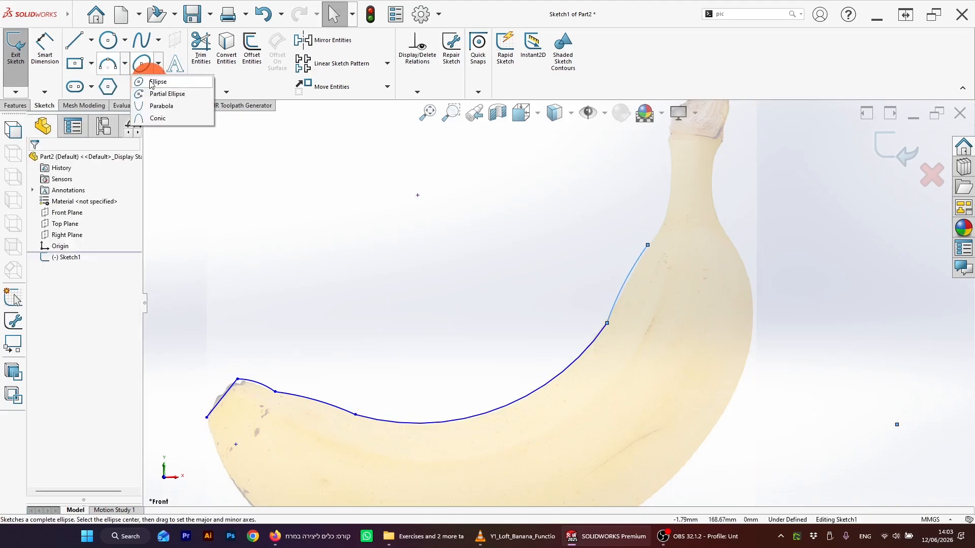
left_click(117, 80)
left_click(113, 67)
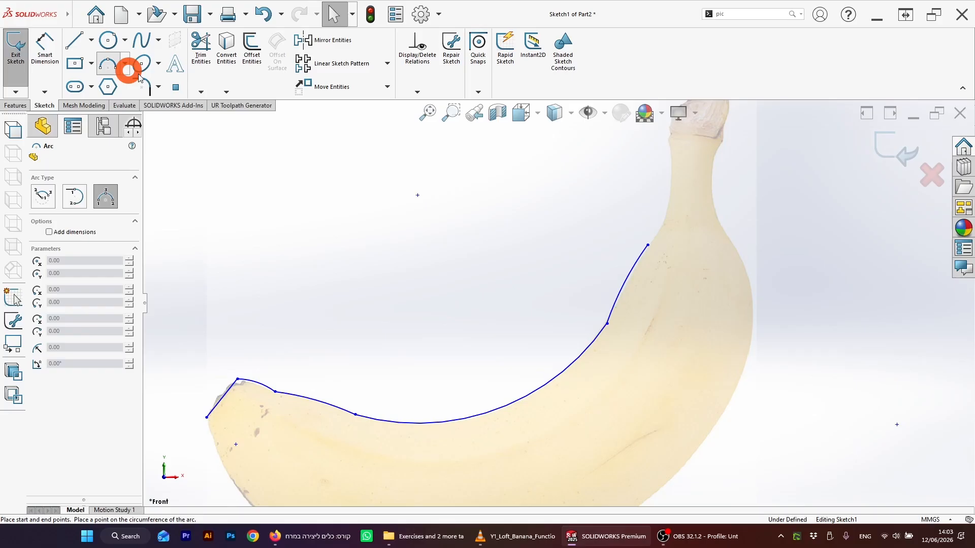
left_click(647, 245)
left_click(669, 192)
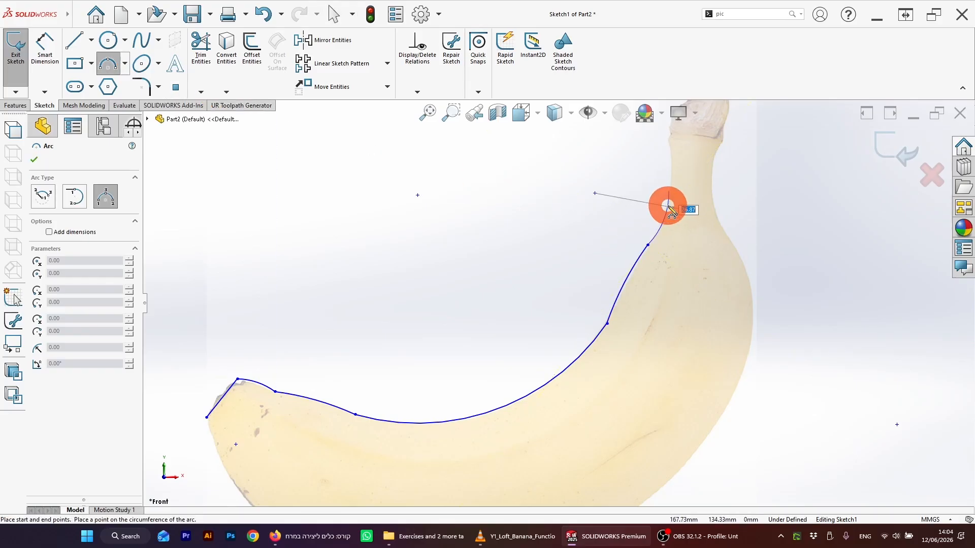
left_click(666, 204)
scroll(679, 176, "down", 2)
key("Escape")
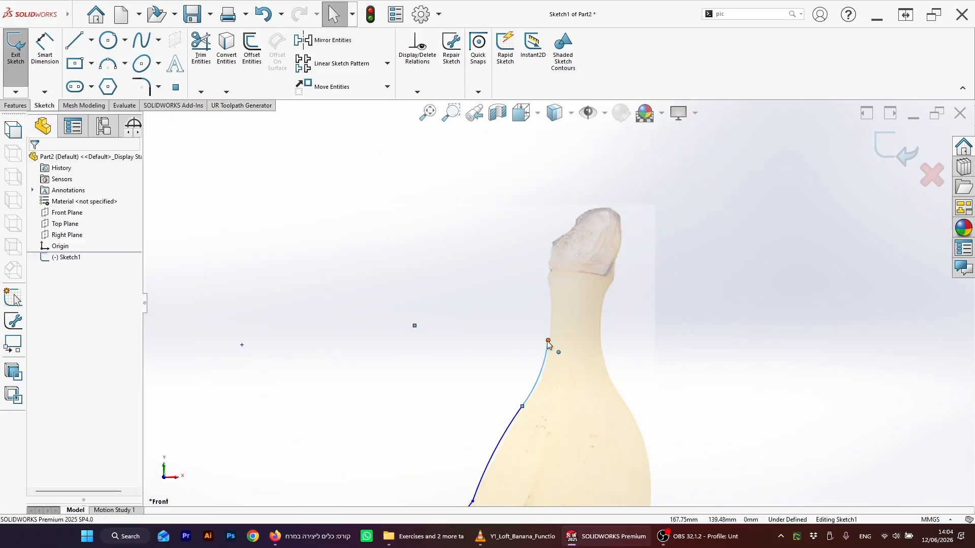
Step: Drag the neck arc's end point up to the base of the stem and adjust its curve
left_click_drag(547, 340, 548, 265)
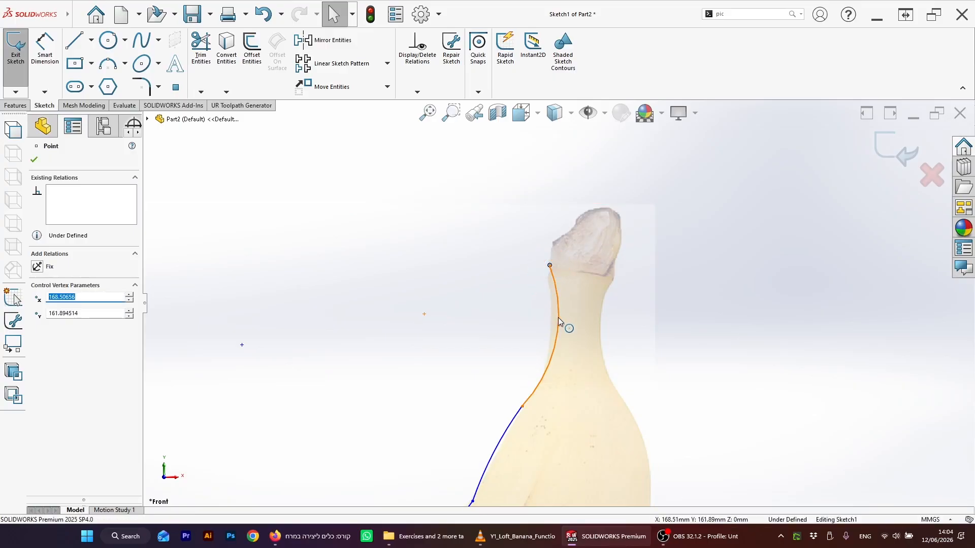
mouse_move(552, 324)
left_mouse_down()
mouse_move(545, 319)
mouse_move(553, 321)
left_mouse_up()
scroll(554, 318, "up", 5)
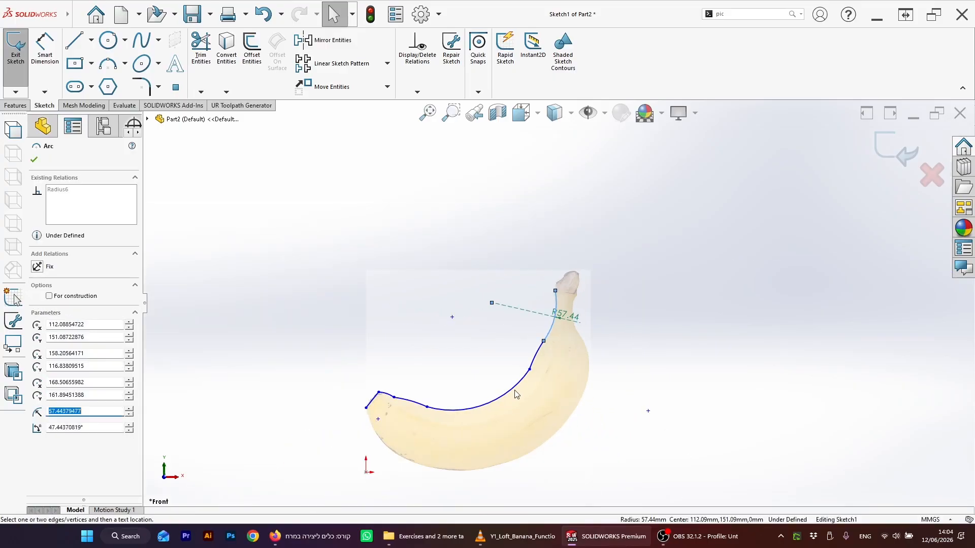
scroll(513, 392, "down", 3)
key("Escape")
Step: Add a Tangent relation between the two arcs along the banana's neck
left_click(536, 356)
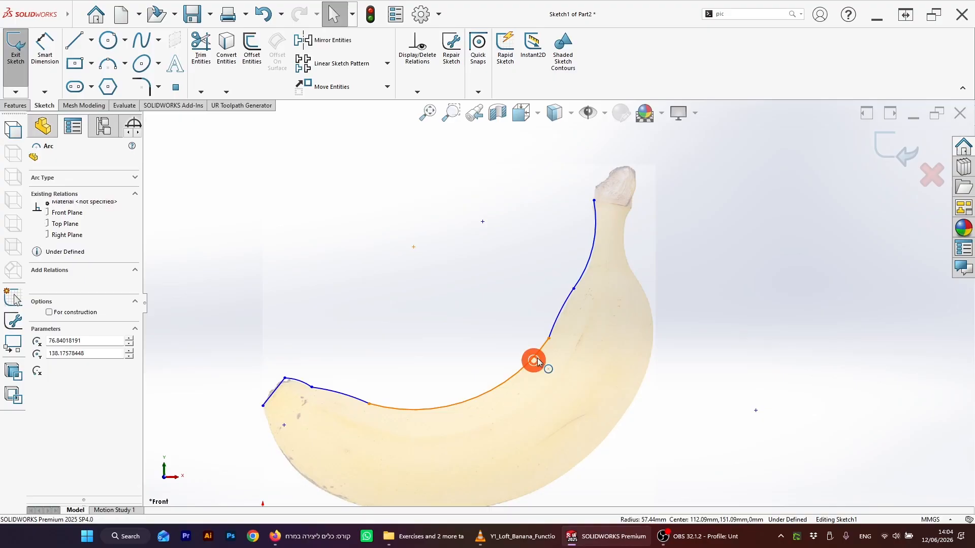
left_click(555, 336)
left_click(552, 330, "ctrl")
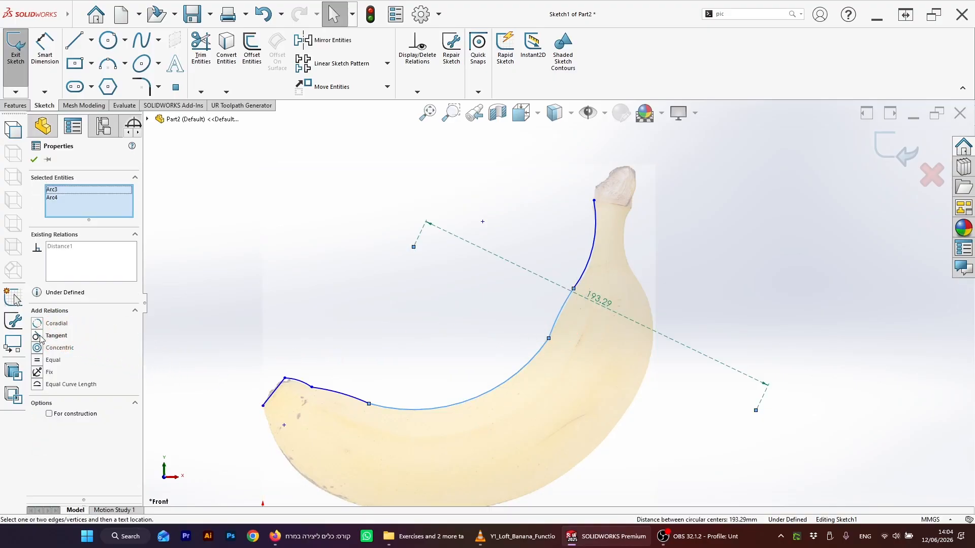
left_click(37, 336)
left_click(192, 347)
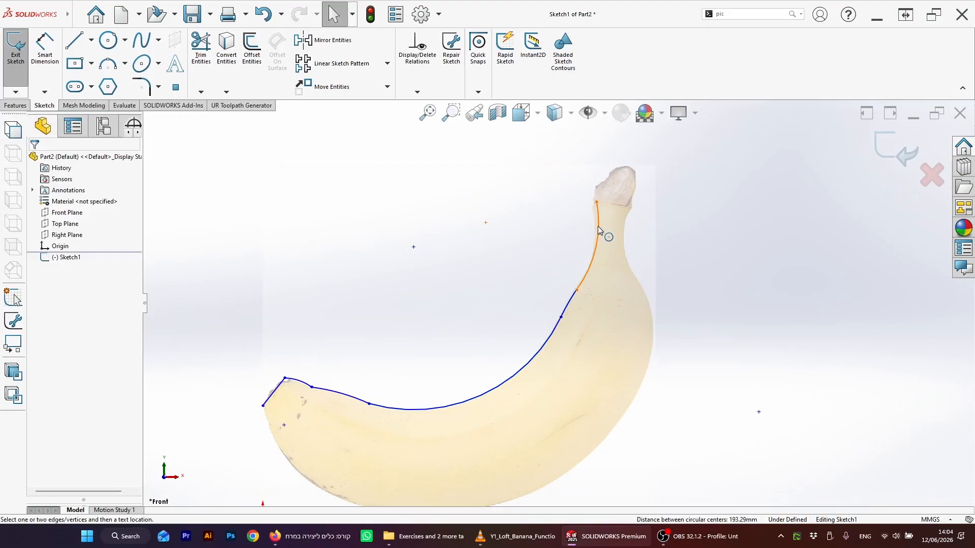
Step: Nudge the top arc's end point onto the stem's edge
mouse_move(597, 203)
left_mouse_down()
mouse_move(584, 210)
mouse_move(594, 206)
left_mouse_up()
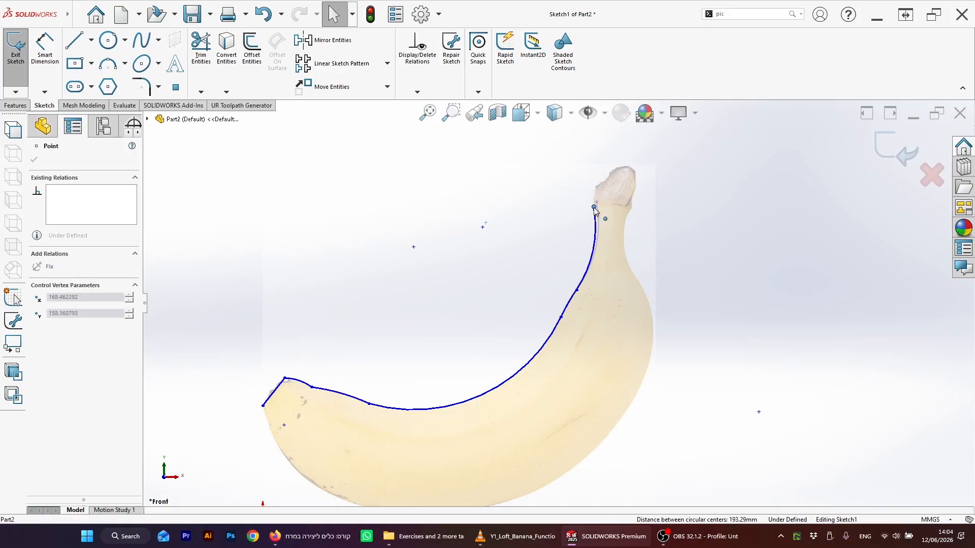
left_click(561, 264)
scroll(528, 310, "up", 3)
left_click(495, 342)
scroll(498, 350, "down", 3)
scroll(500, 353, "up", 1)
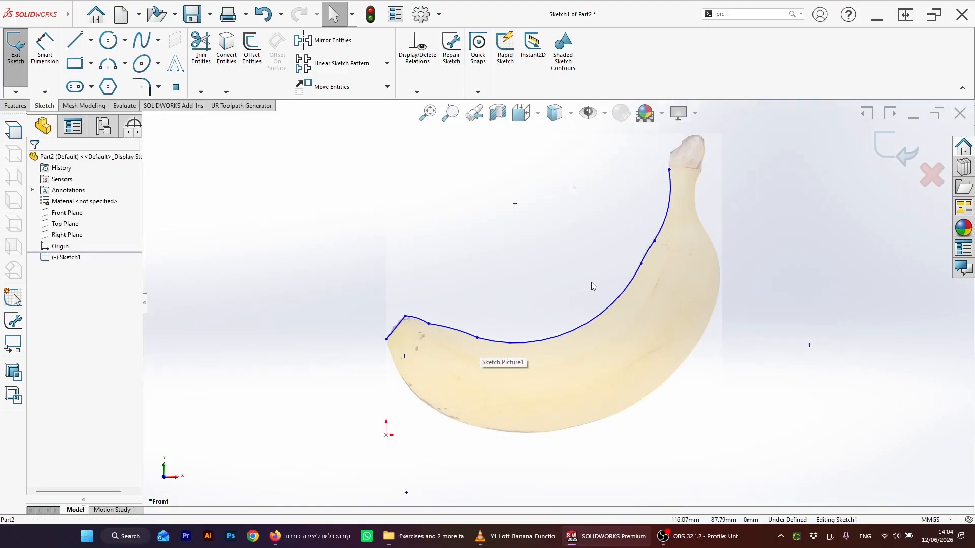
scroll(594, 276, "down", 3)
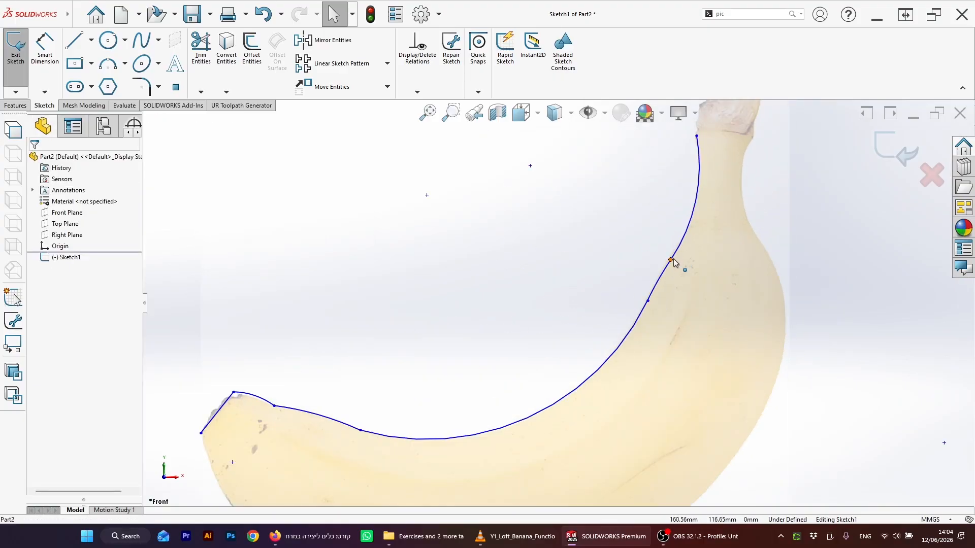
Step: Fix the long lower arc in place and nudge the arc junction above it
left_click(631, 339)
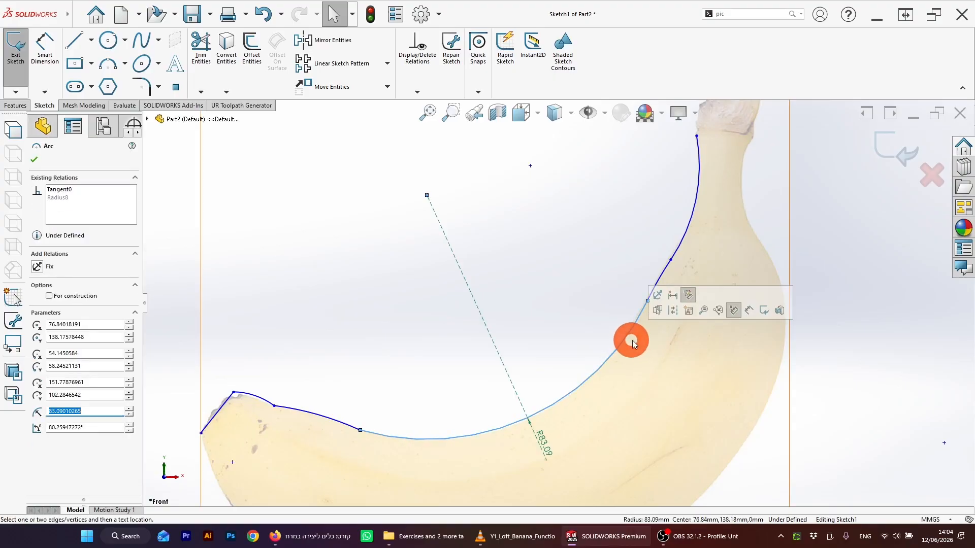
left_click(104, 292)
left_click(37, 266)
left_click(658, 308)
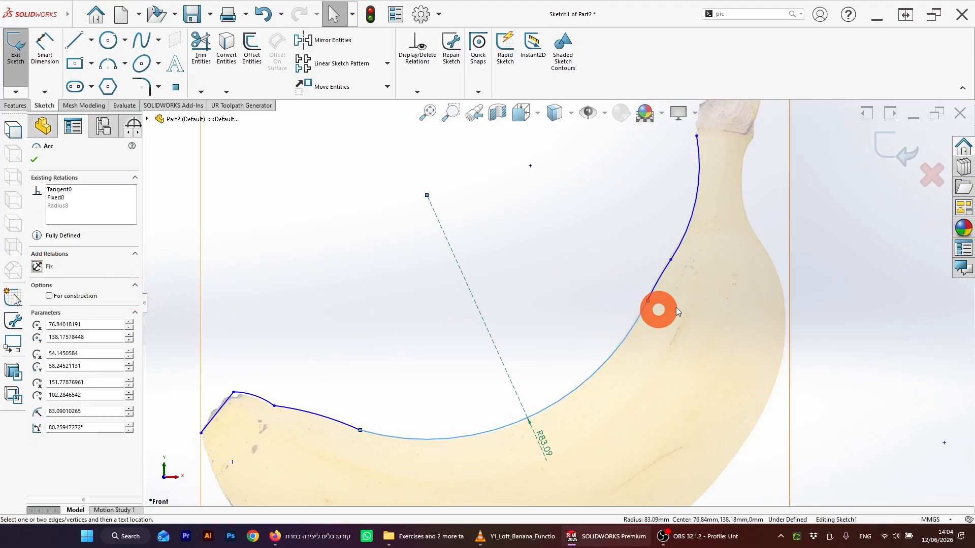
mouse_move(671, 260)
left_mouse_down()
mouse_move(663, 244)
mouse_move(675, 250)
left_mouse_up()
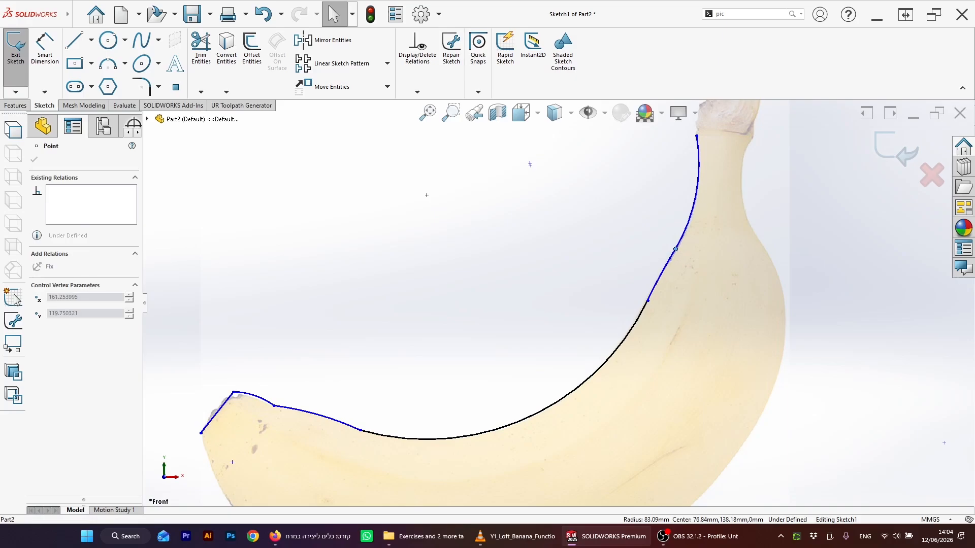
Step: Drag the corner between the tip line and the first arc to match the banana's outline
left_click(359, 366)
scroll(289, 391, "down", 4)
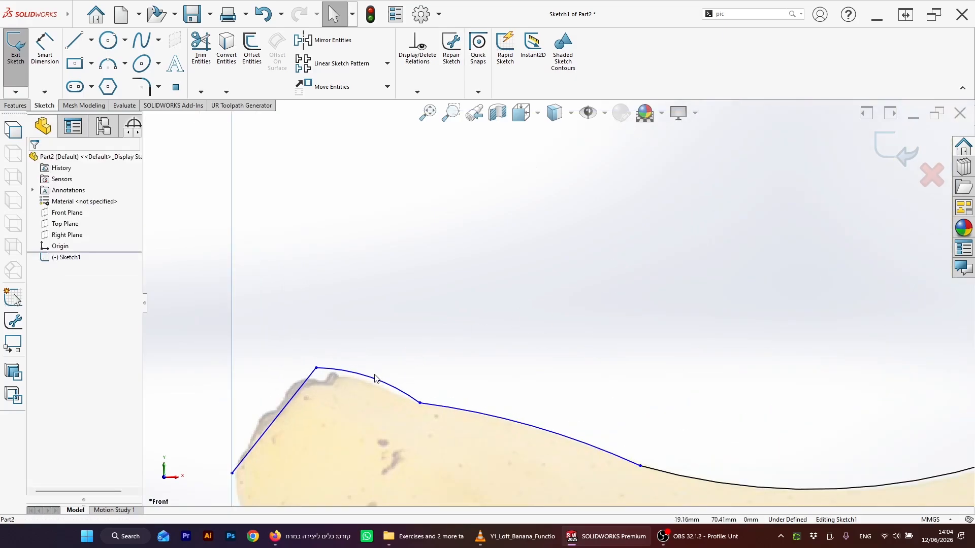
left_click_drag(316, 369, 309, 381)
left_click(462, 381)
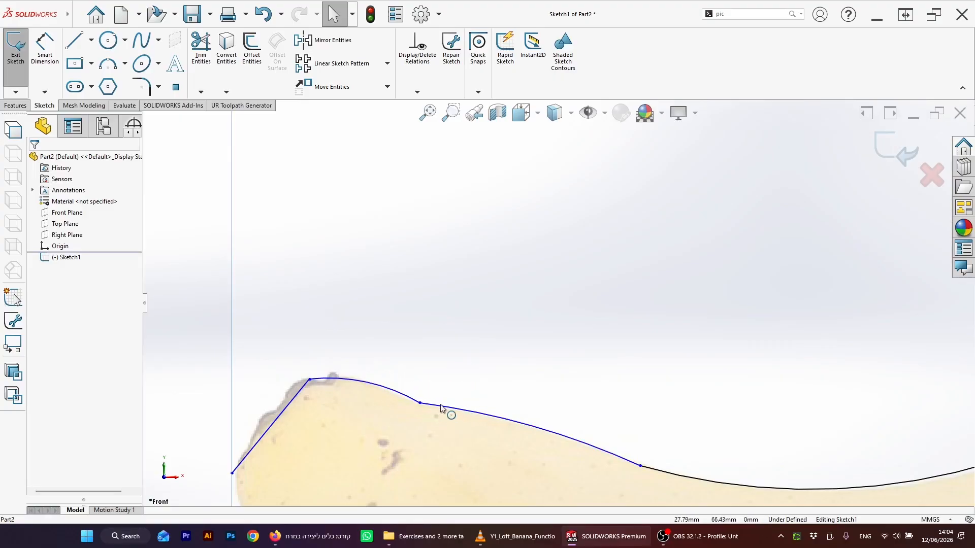
Step: Add a Tangent relation between the second tip arc and the long lower arc
scroll(619, 411, "up", 4)
left_click(583, 375)
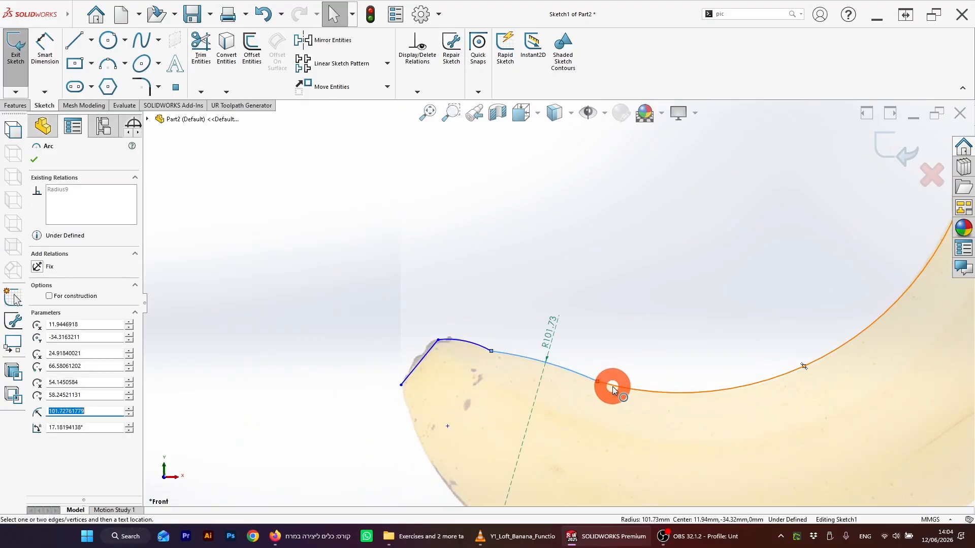
left_click(614, 387, "ctrl")
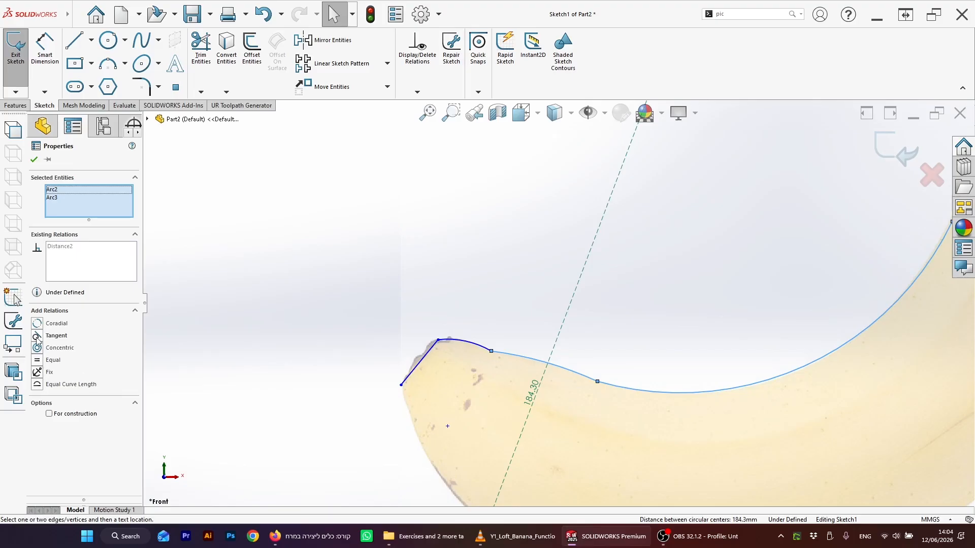
left_click(38, 336)
left_click(513, 323)
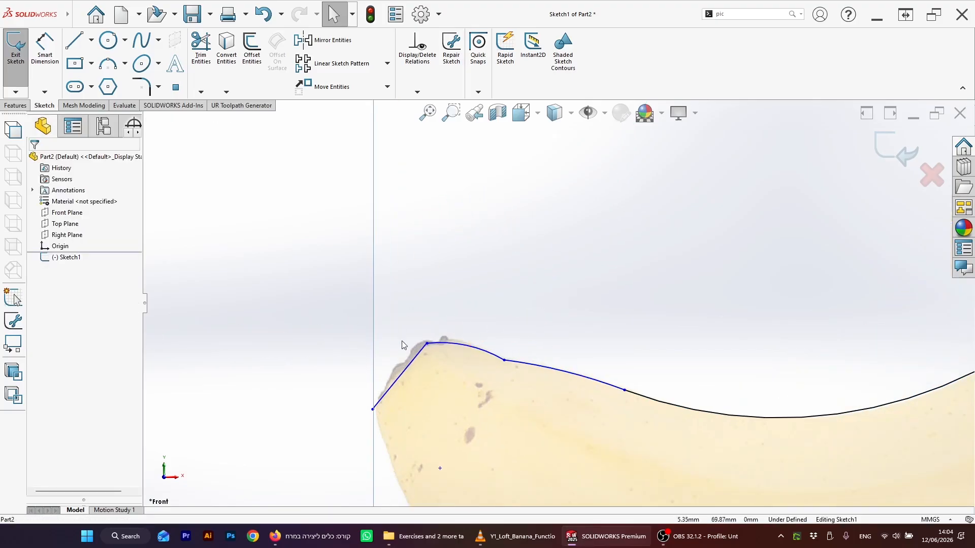
Step: Fillet the junction between the two upper tip arcs with a 30 mm radius
left_click(142, 87)
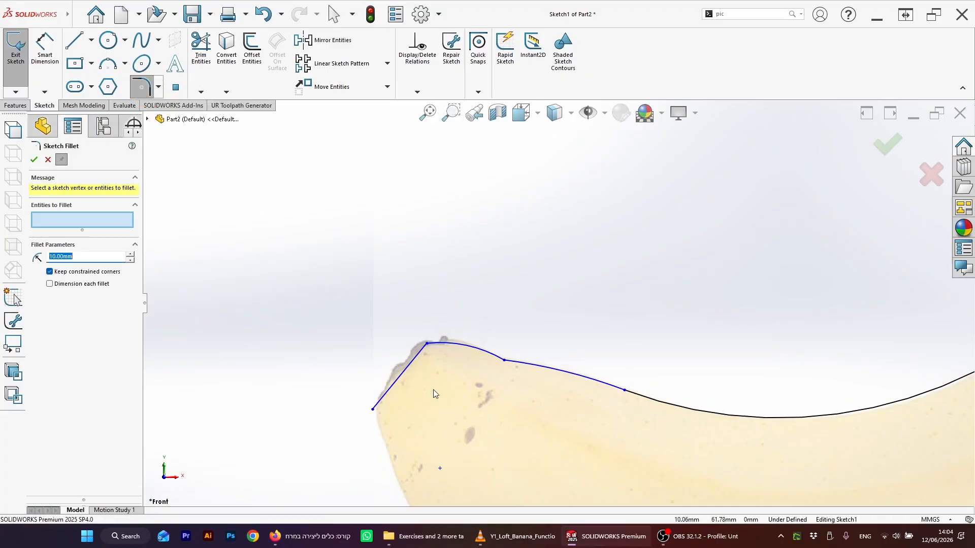
left_click(506, 361)
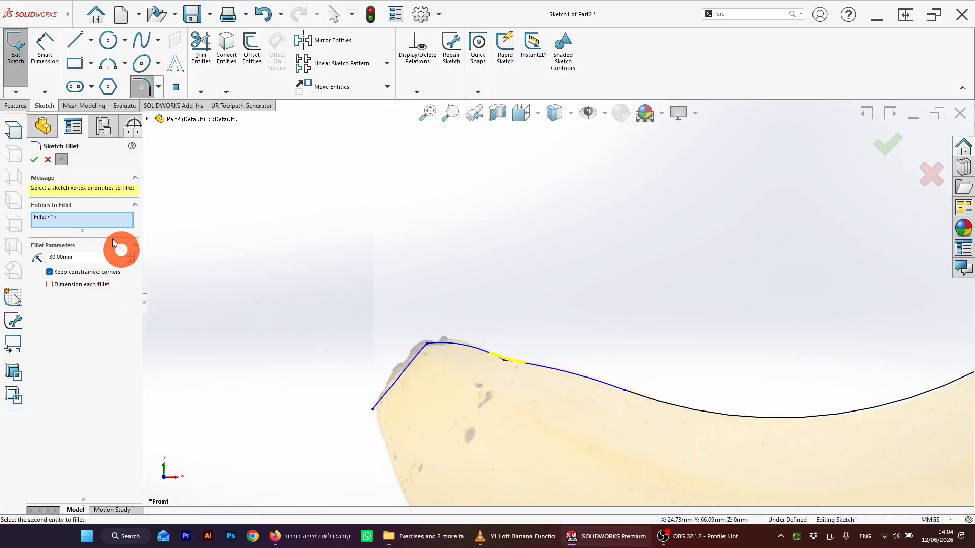
left_click(34, 161)
left_click(486, 338)
Step: Draw a three-point arc along the right edge of the banana's stem
scroll(422, 334, "up", 8)
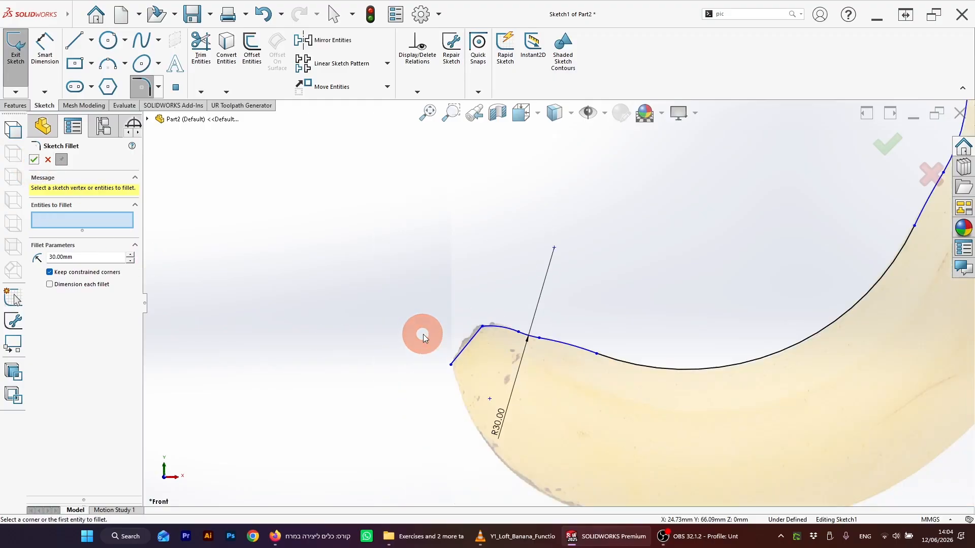
scroll(503, 266, "down", 2)
scroll(599, 256, "up", 2)
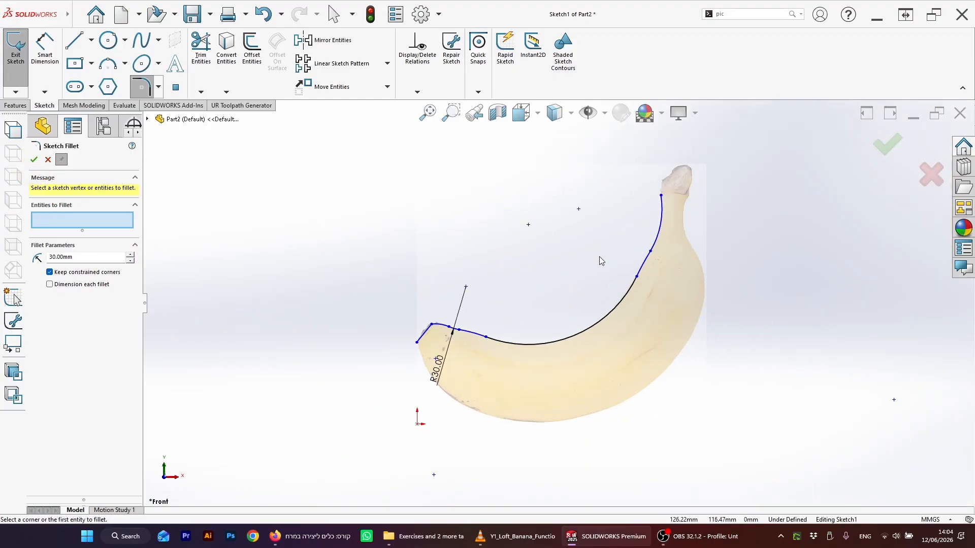
scroll(598, 257, "down", 2)
left_click(108, 64)
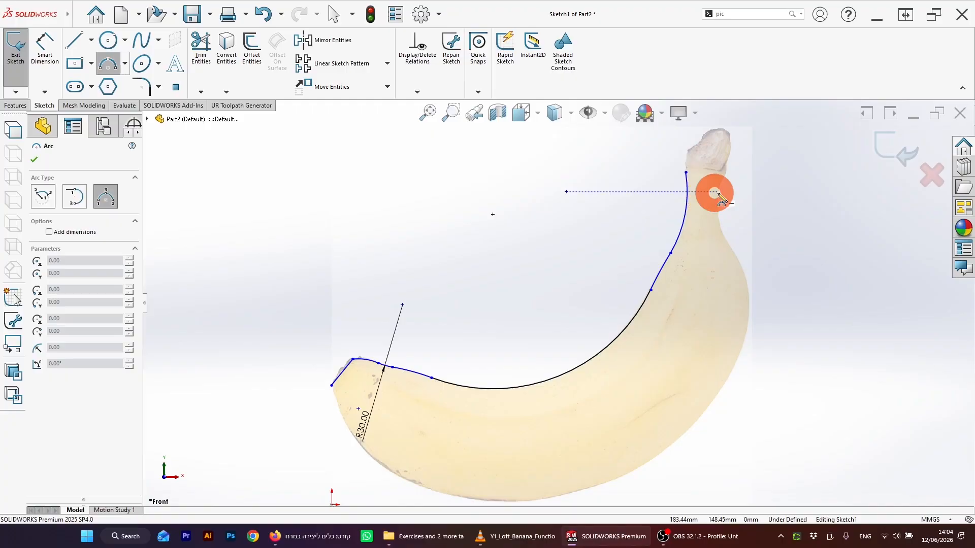
scroll(697, 190, "down", 4)
left_click_drag(691, 185, 690, 320)
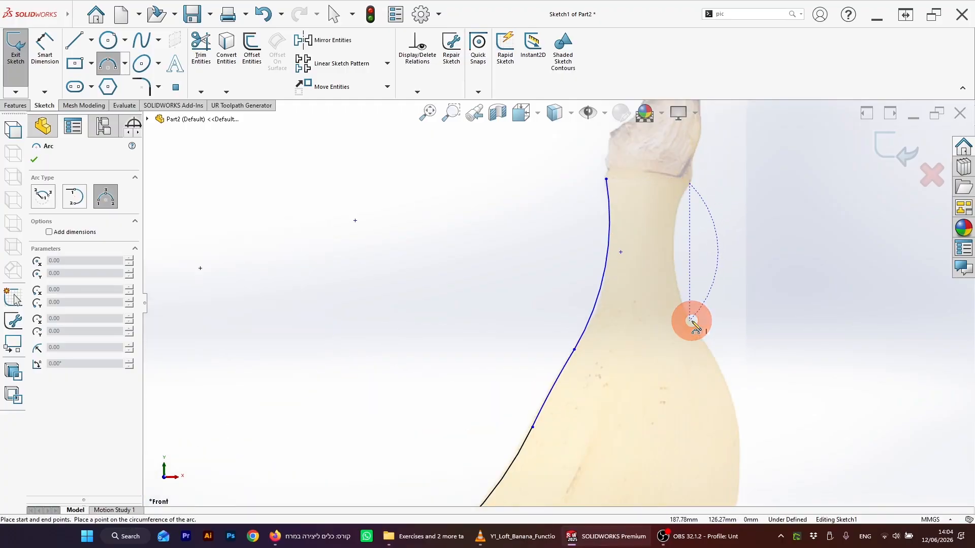
left_click(677, 270)
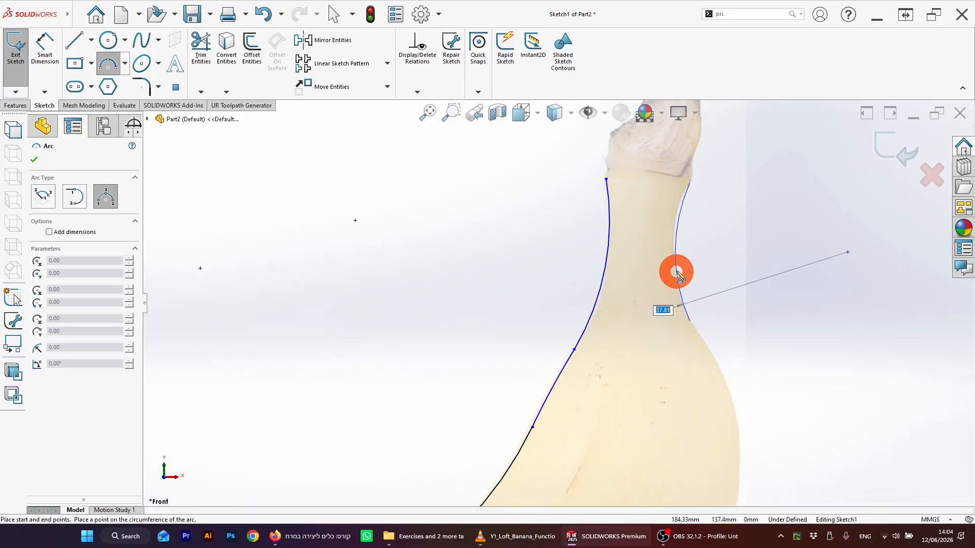
Step: Draw a three-point arc from the stem arc's lower end down the banana's outer back
left_click(689, 320)
scroll(706, 388, "up", 3)
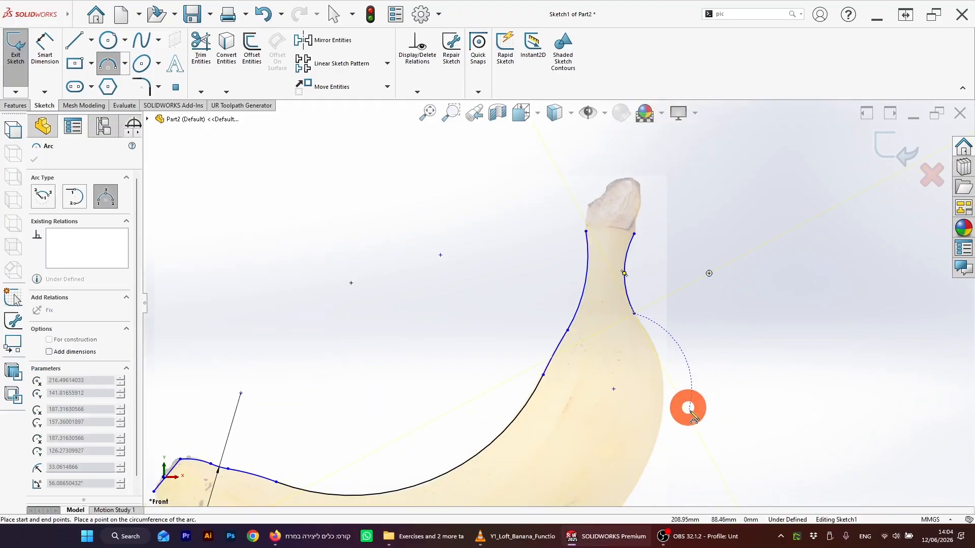
left_click(657, 438)
left_click(663, 379)
Step: Draw a long three-point arc along the banana's underside toward the tip and nudge its end point
scroll(634, 424, "up", 4)
scroll(573, 429, "down", 3)
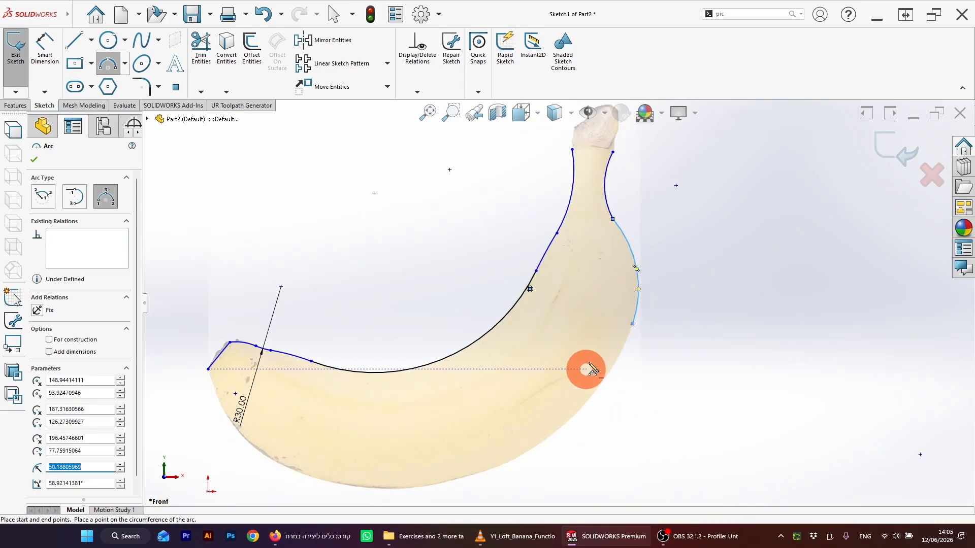
left_click(632, 324)
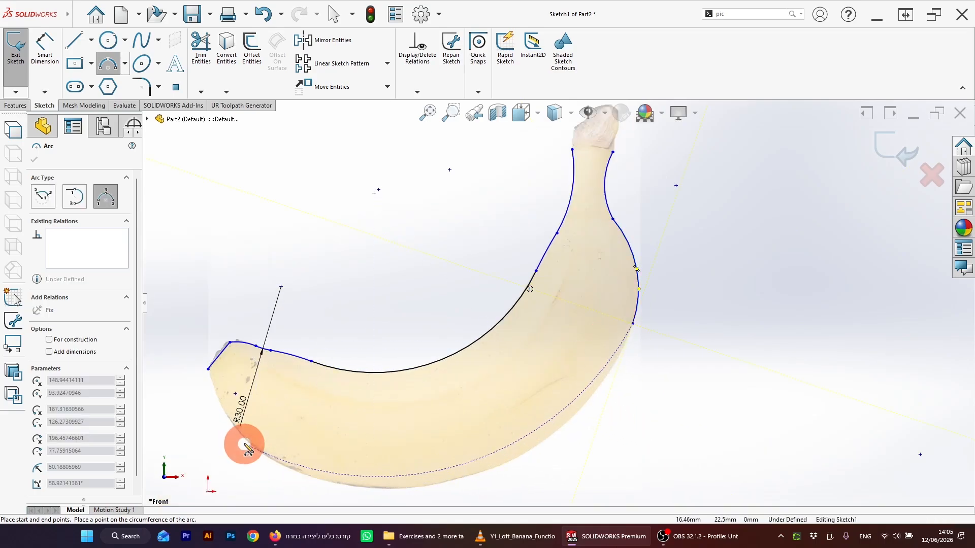
left_click(305, 472)
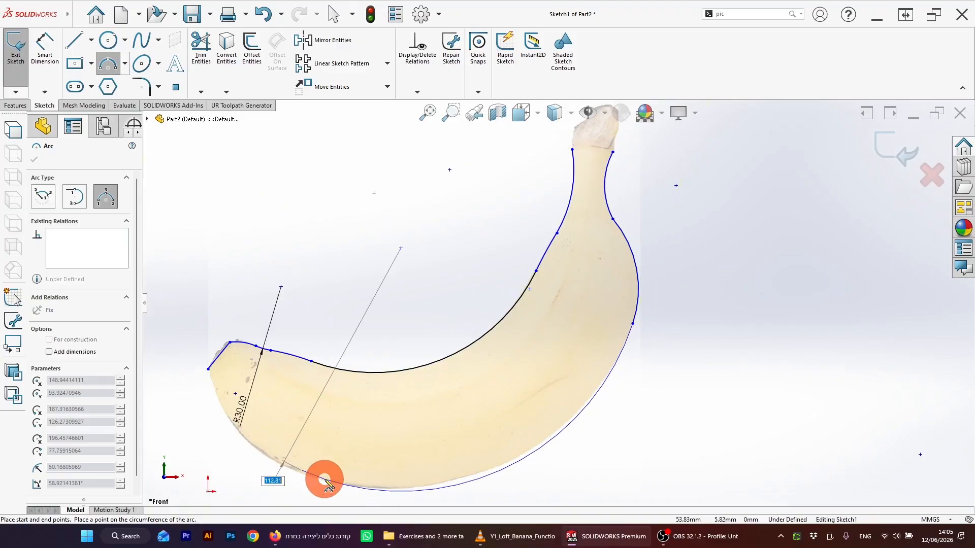
left_click(355, 485)
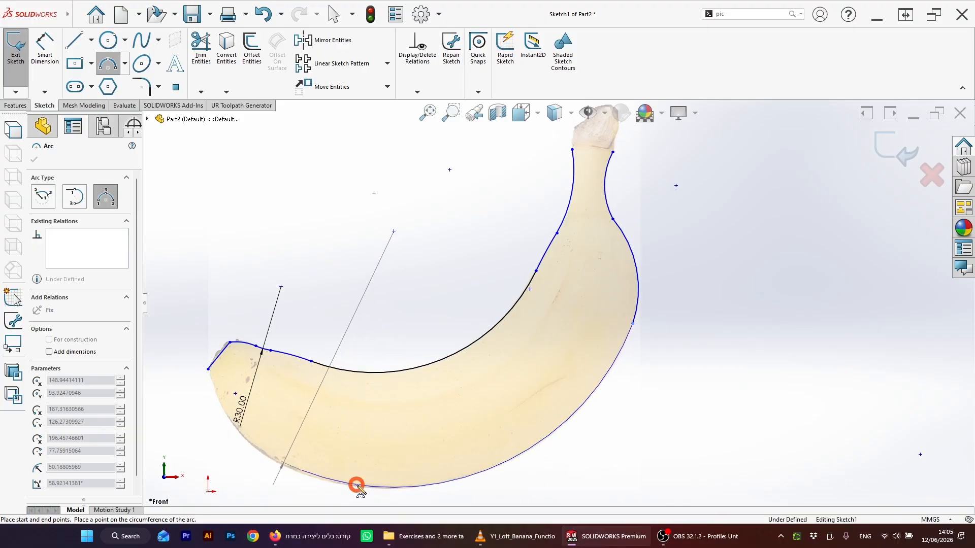
key("Escape")
left_click_drag(303, 471, 311, 476)
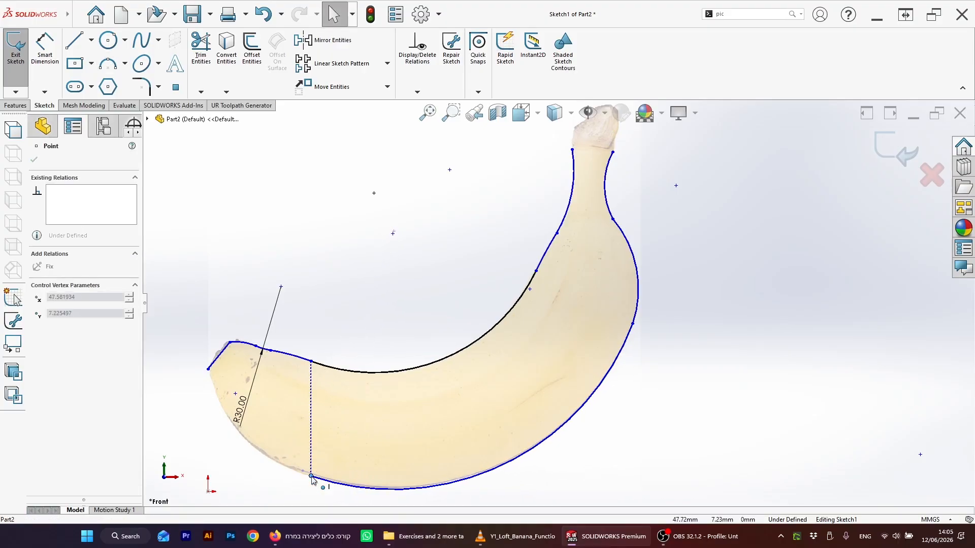
Step: Draw a three-point arc from the underside arc's end around the lower curve of the tip
scroll(282, 427, "up", 3)
scroll(282, 432, "down", 2)
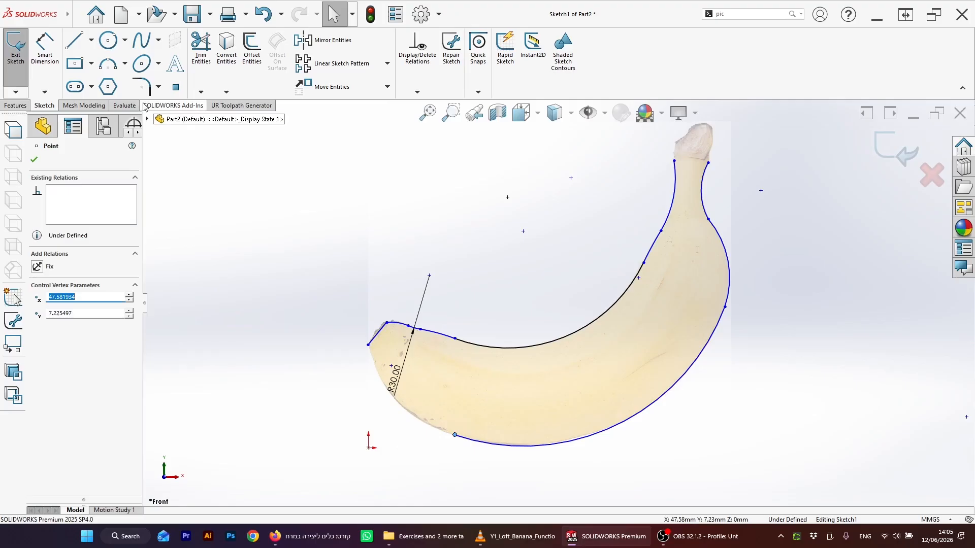
left_click(109, 66)
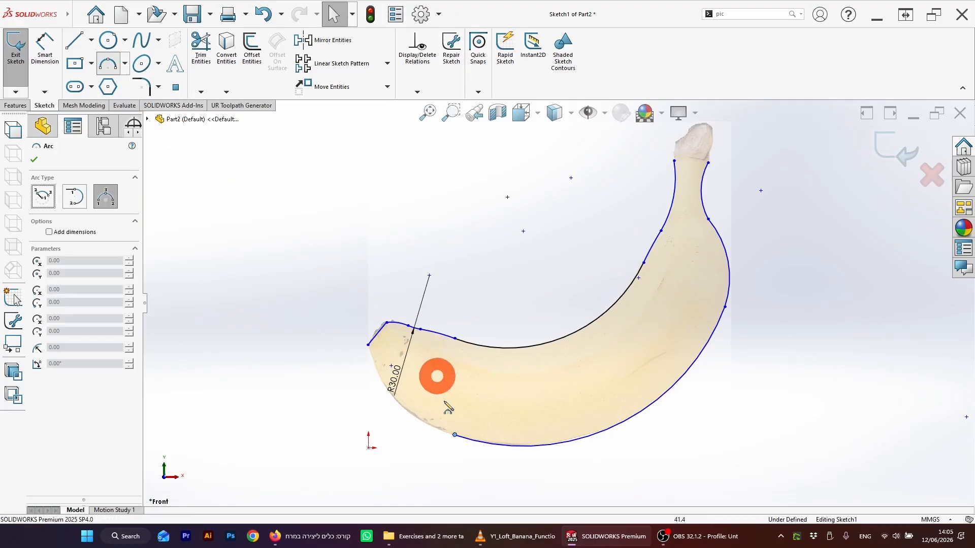
left_click(455, 436)
scroll(437, 434, "down", 3)
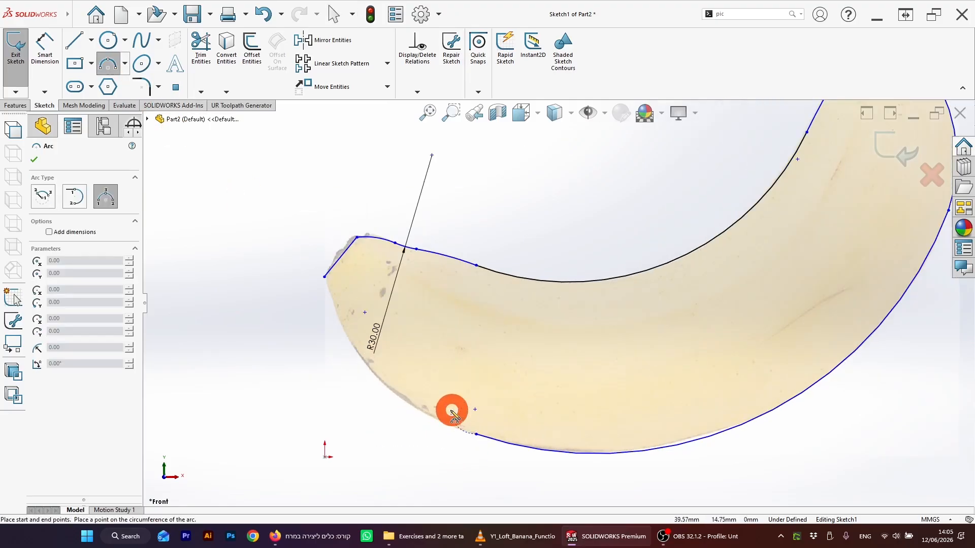
left_click(341, 326)
left_click(373, 370)
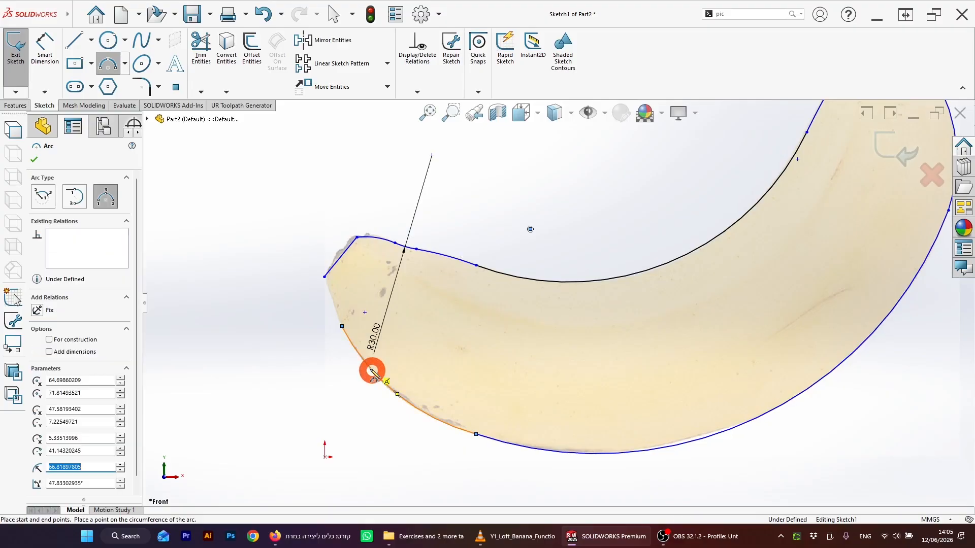
key("Escape")
left_click(108, 65)
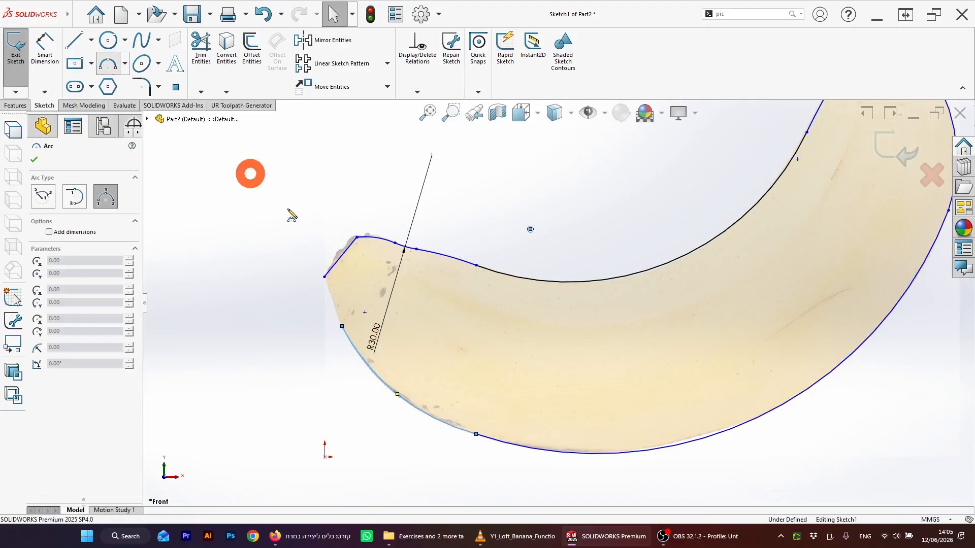
left_click(384, 313)
key("Escape")
Step: Drag the lower tip arc's upper end point onto the lower end of the tip line
left_click(342, 327)
left_click_drag(342, 326, 325, 277)
left_click(452, 425)
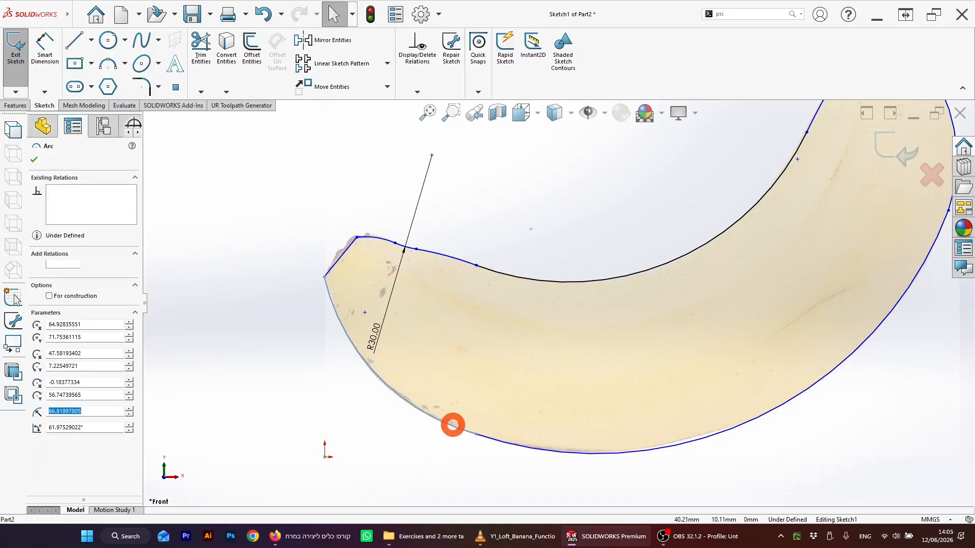
left_click(490, 436, "ctrl")
left_click(47, 336)
left_click(329, 357)
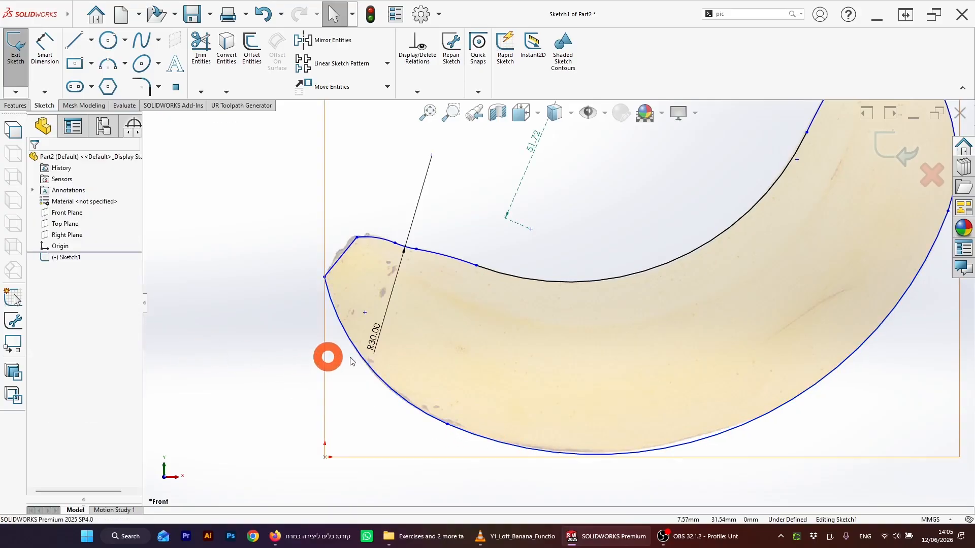
Step: Reshape the long underside arc slightly so it follows the banana's outline
left_click(710, 438)
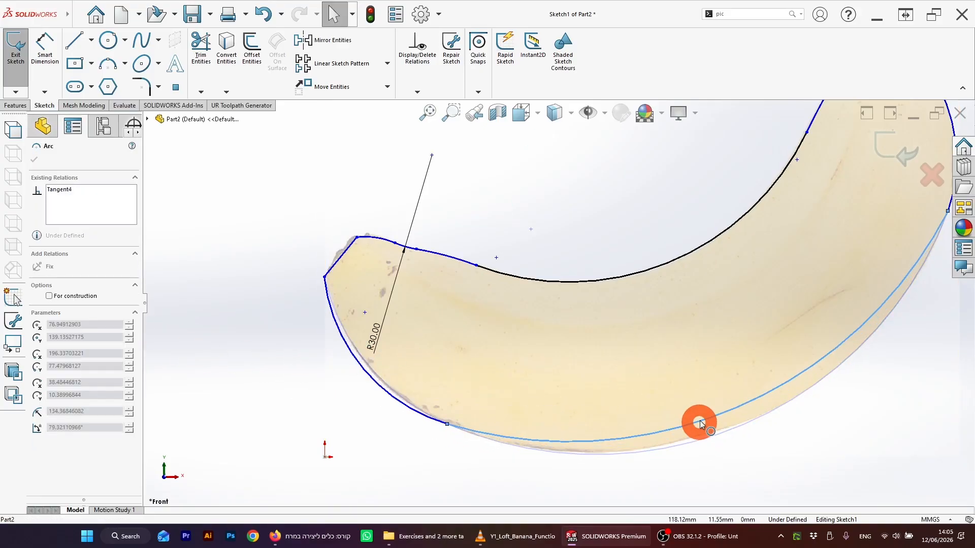
left_click_drag(711, 435, 712, 438)
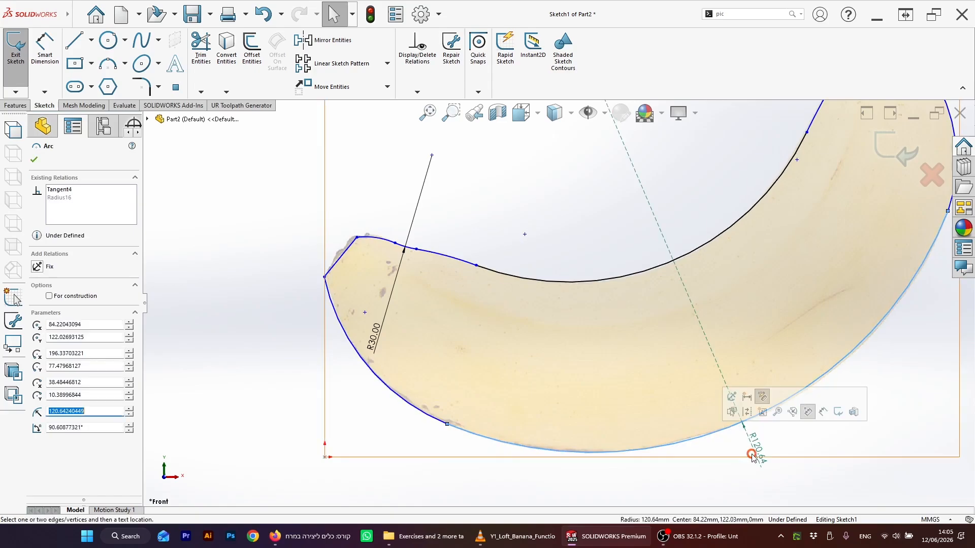
left_click(752, 457)
Step: Close the outline with a straight line across the top of the stem
scroll(618, 343, "up", 4)
scroll(575, 270, "down", 2)
scroll(510, 299, "up", 5)
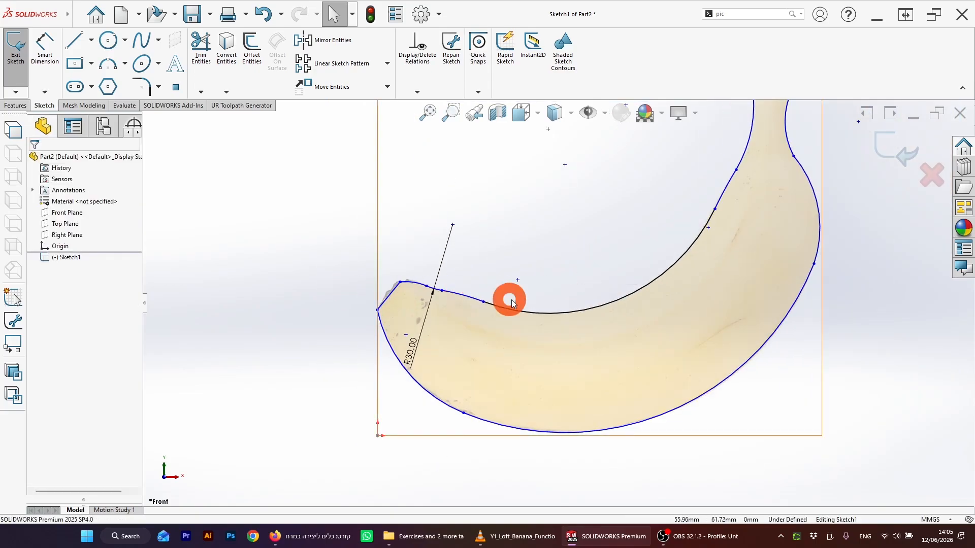
scroll(565, 249, "down", 4)
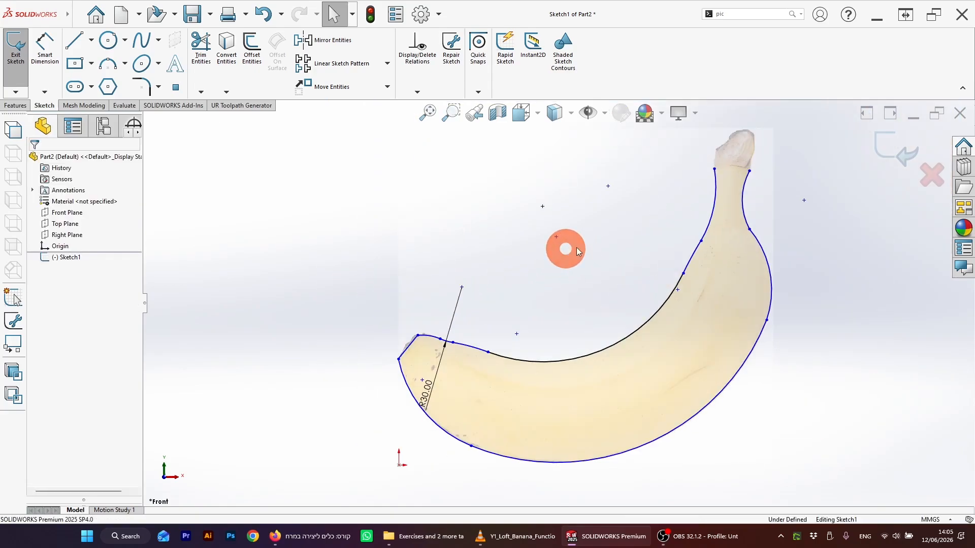
left_click(77, 45)
left_click(714, 169)
left_click(749, 171)
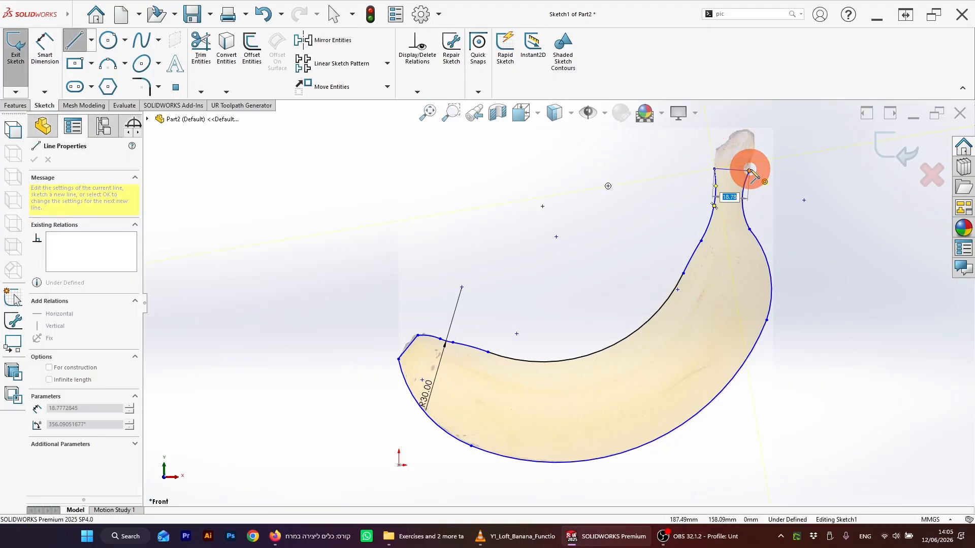
left_click(751, 170)
scroll(655, 259, "up", 5)
key("Escape")
key("Escape")
Step: Draw a centerline across the width of the banana's stem
scroll(620, 261, "down", 3)
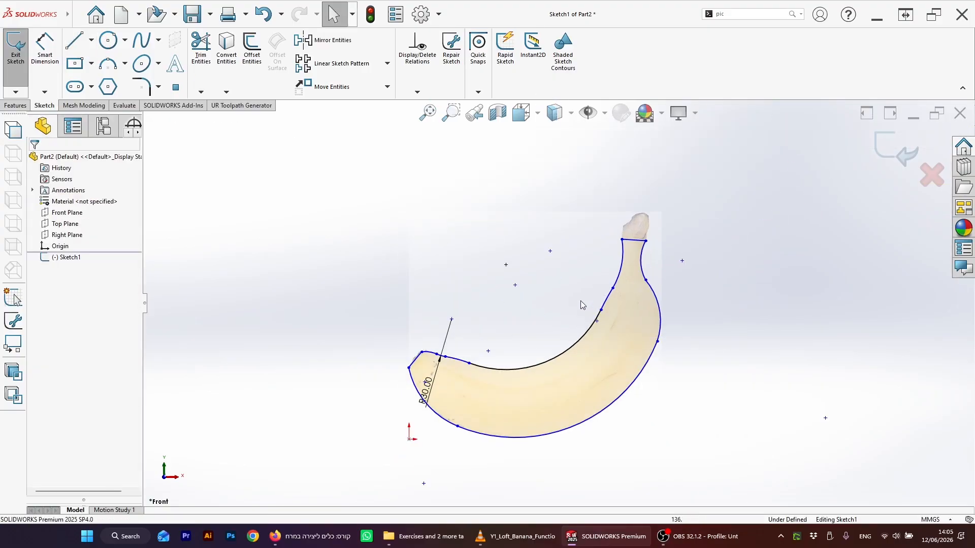
scroll(562, 341, "down", 2)
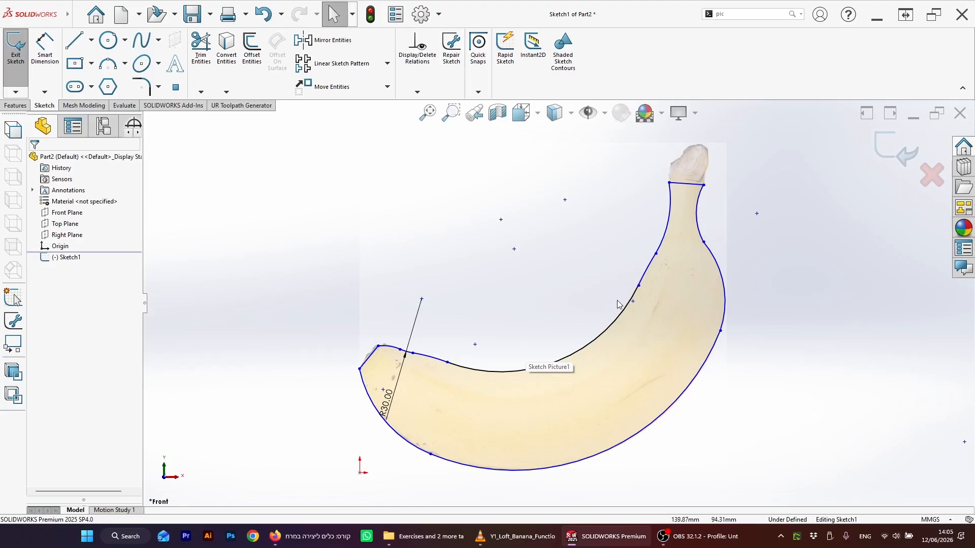
scroll(518, 336, "up", 2)
scroll(563, 328, "down", 2)
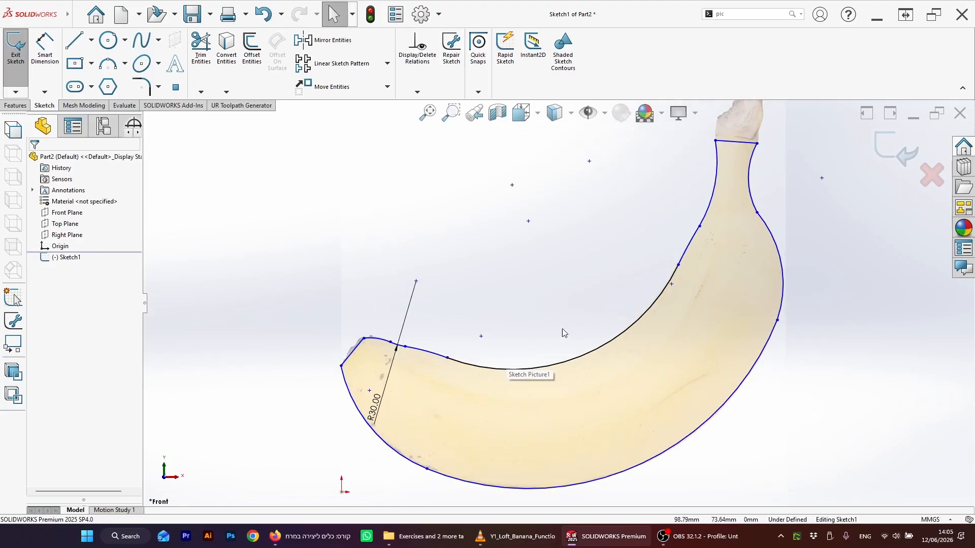
scroll(477, 382, "up", 1)
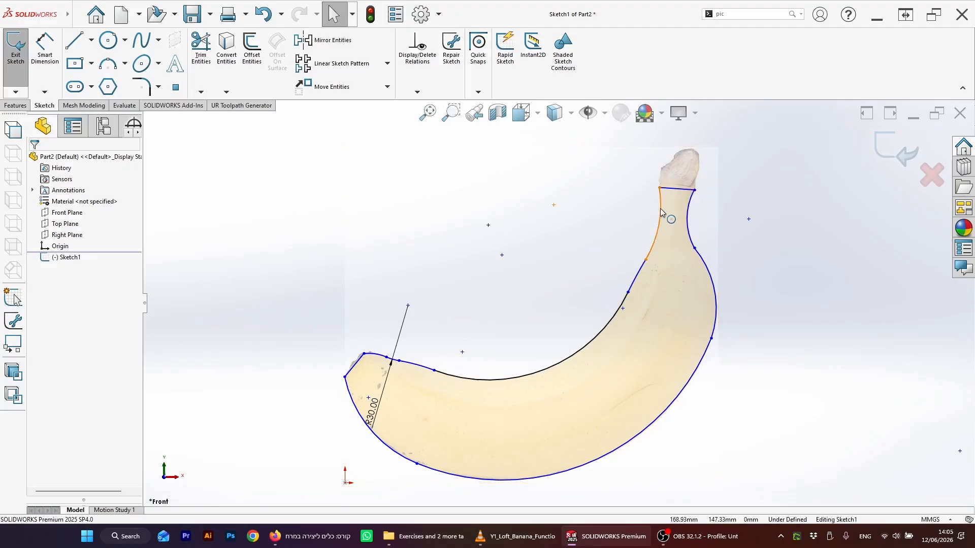
left_click(91, 41)
left_click(72, 71)
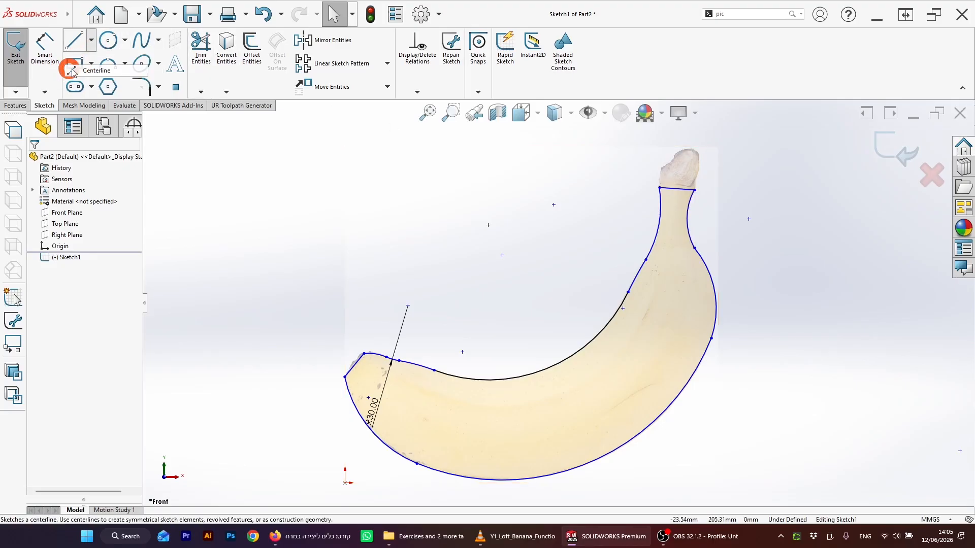
scroll(655, 216, "down", 5)
left_click(620, 233)
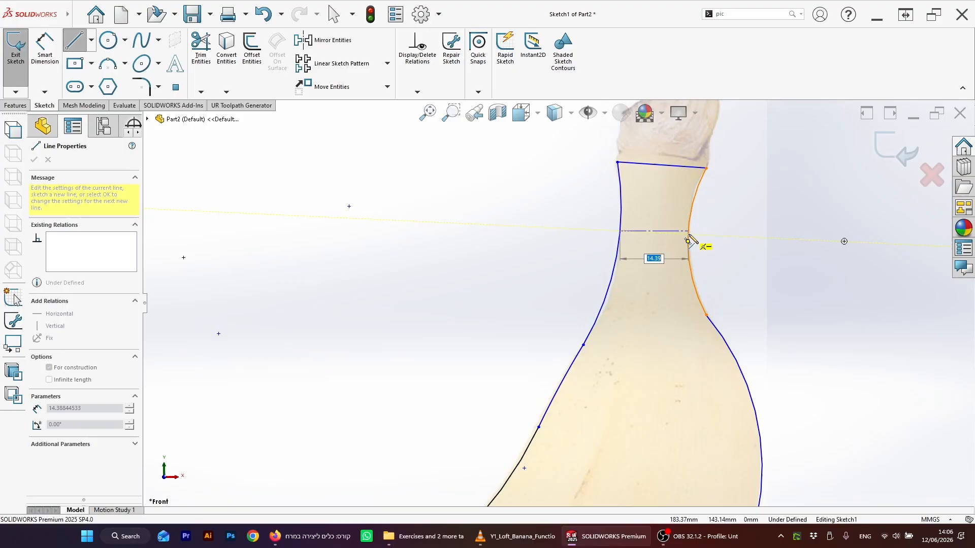
left_click(688, 234)
key("Escape")
Step: Draw another centerline across the banana's width just below the stem
left_click(330, 141)
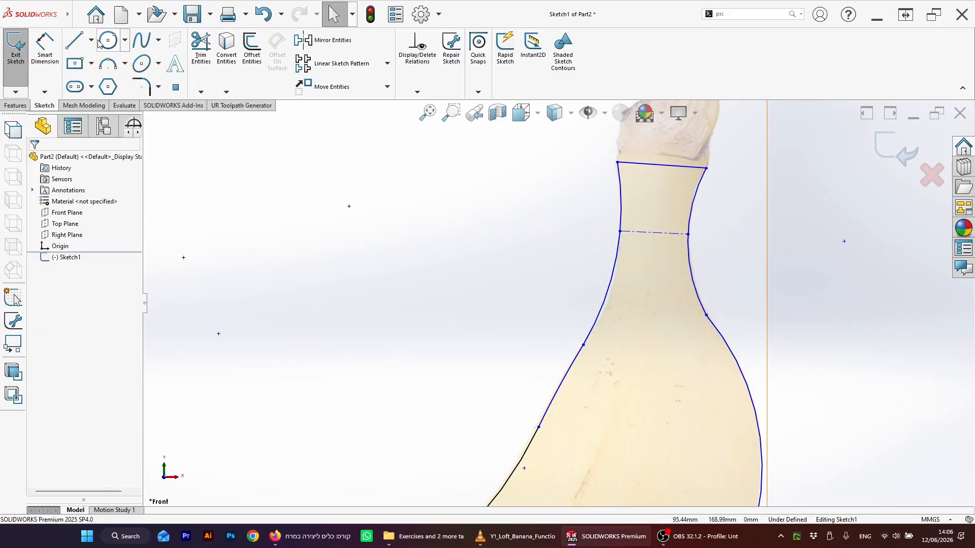
left_click(89, 41)
left_click(88, 57)
scroll(594, 274, "up", 3)
left_click(594, 262)
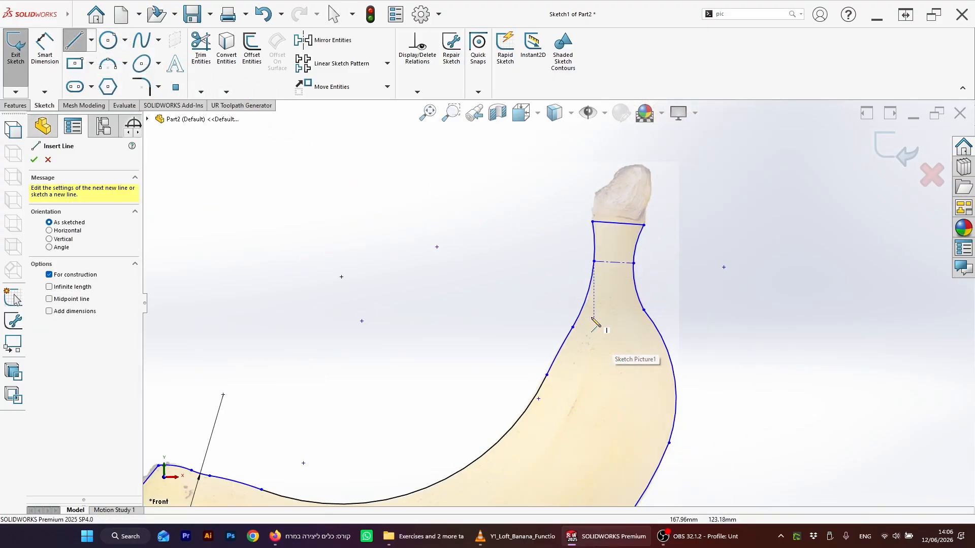
left_click(573, 327)
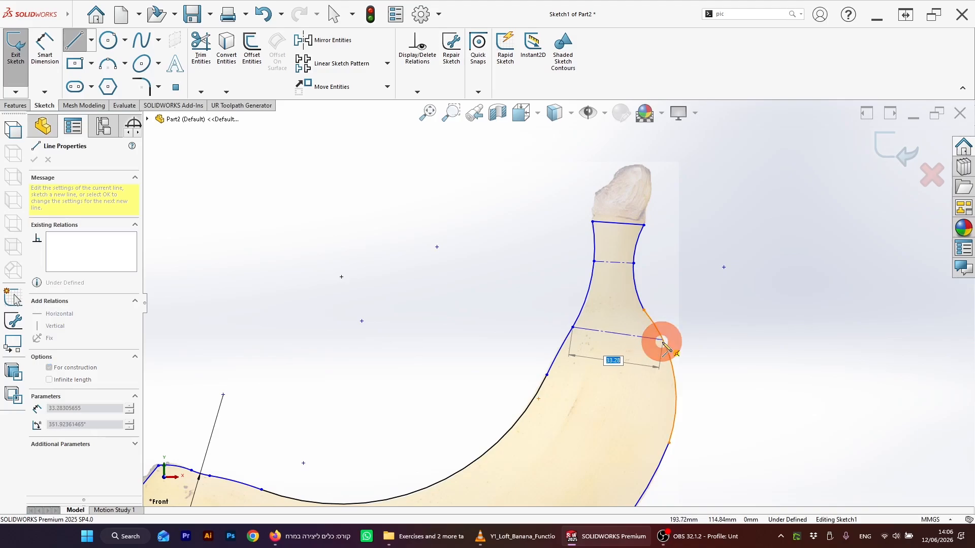
left_click(659, 337)
scroll(592, 370, "up", 3)
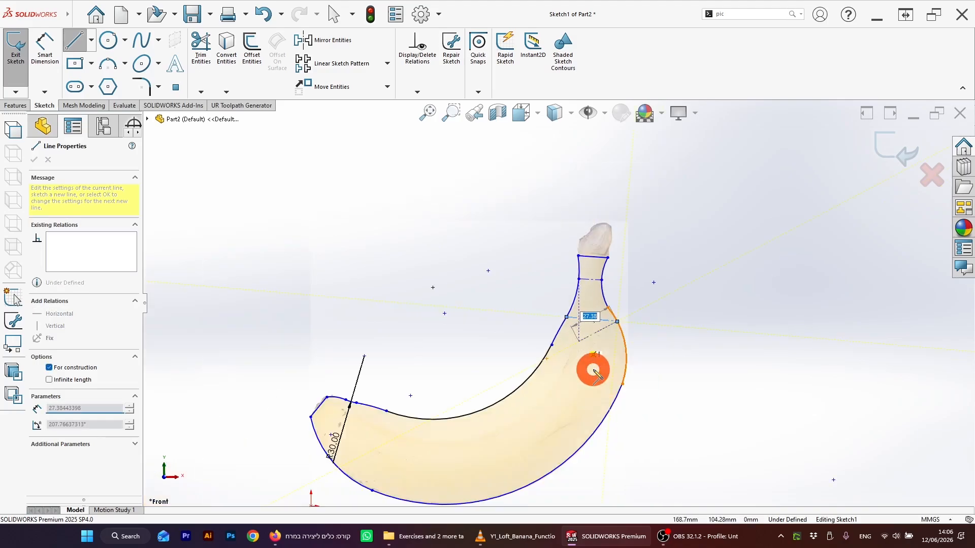
Step: Draw a centerline across the banana's width partway down its outer curve, below the stem centerlines
scroll(584, 365, "down", 2)
key("Escape")
key("Escape")
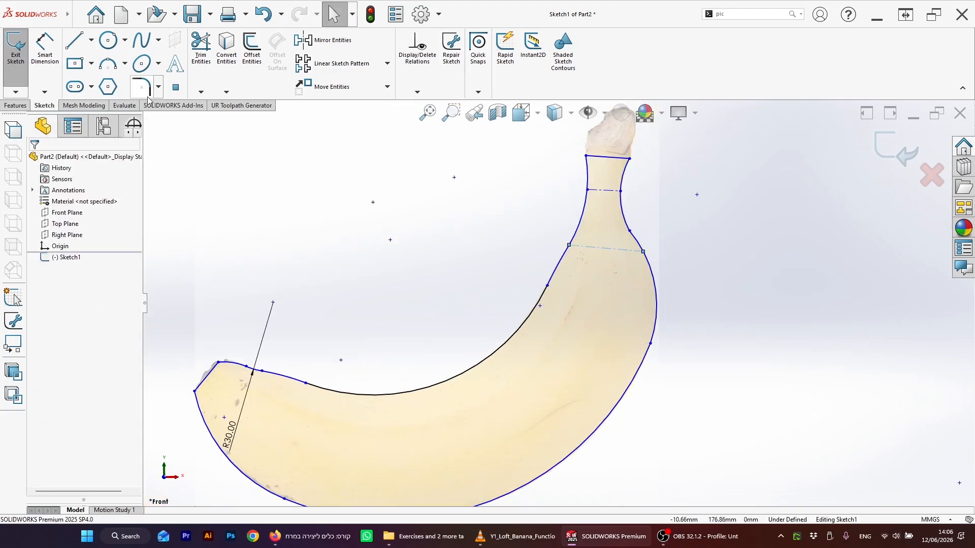
left_click(92, 45)
left_click(65, 59)
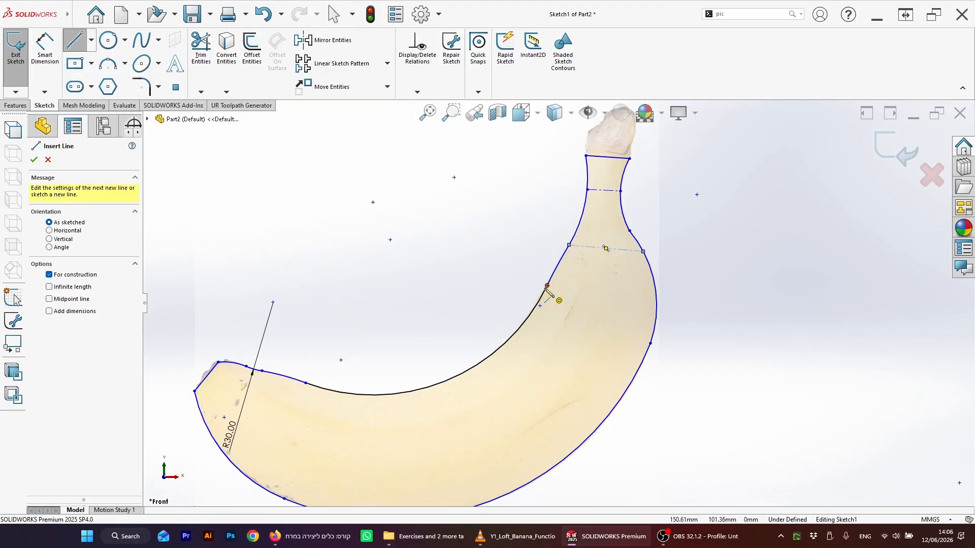
left_click_drag(548, 286, 651, 344)
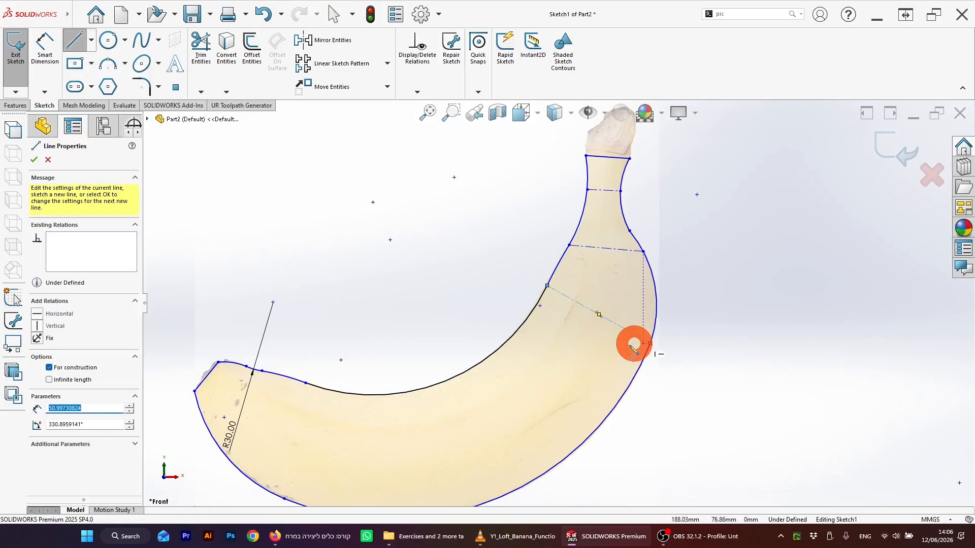
left_click(529, 406)
Step: Draw another centerline across the banana's width at the bottom of its curve
scroll(616, 256, "up", 2)
scroll(472, 304, "down", 2)
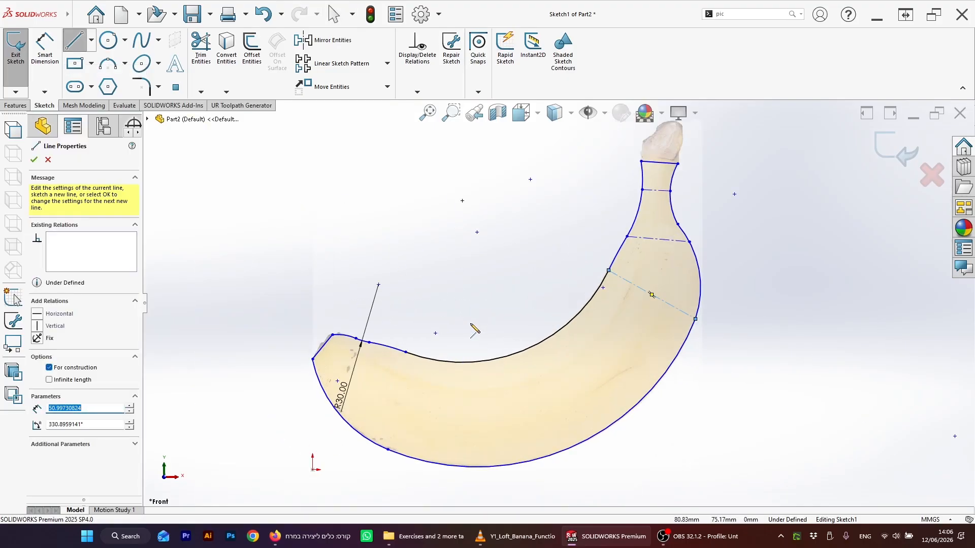
left_click_drag(523, 350, 561, 451)
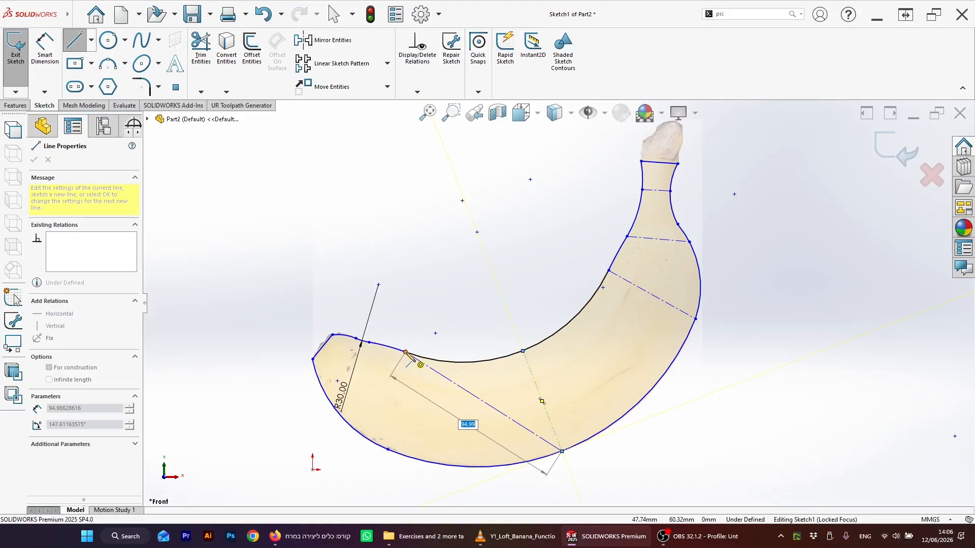
left_click(405, 352)
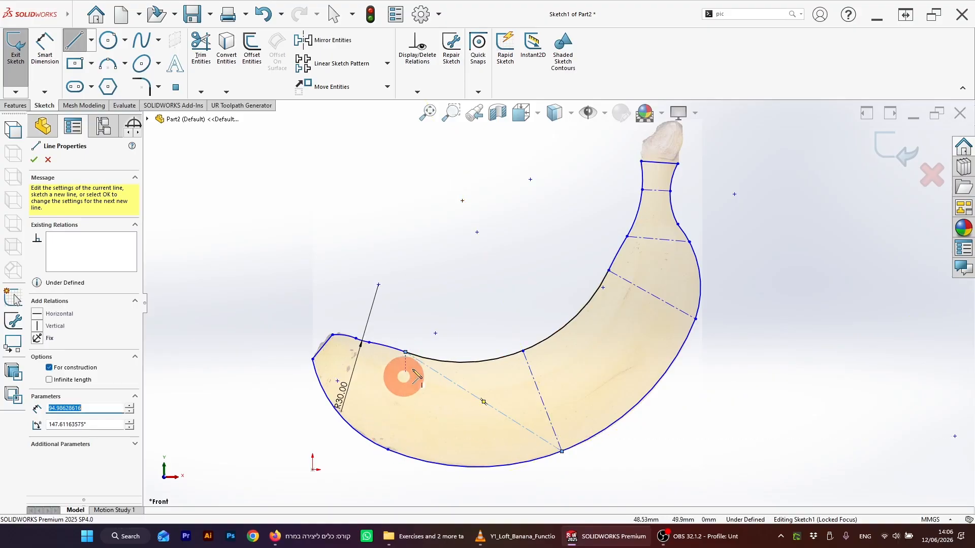
key("Escape")
left_click(486, 404)
key("Delete")
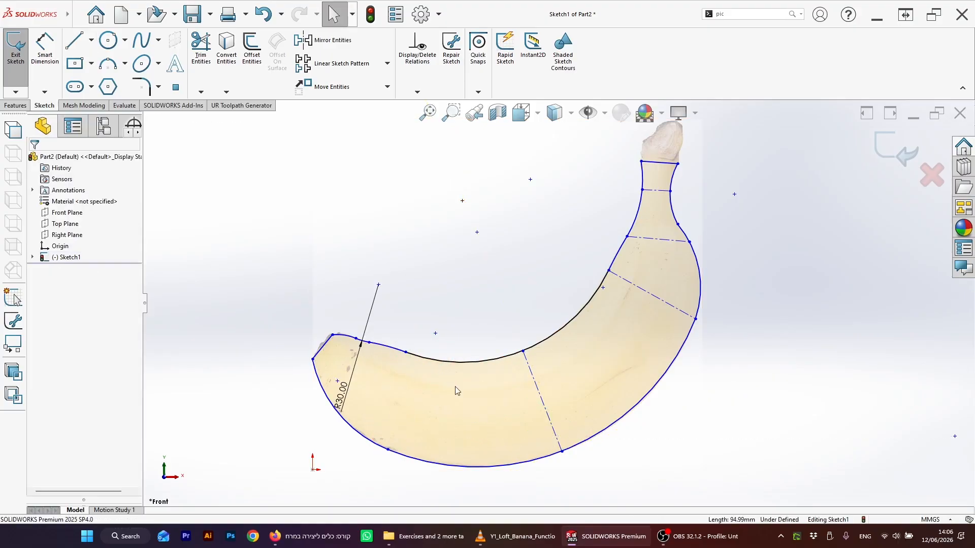
Step: Draw a centerline across the banana's width between the bottom of the curve and the tip
left_click(77, 15)
left_click(255, 140)
left_click(91, 40)
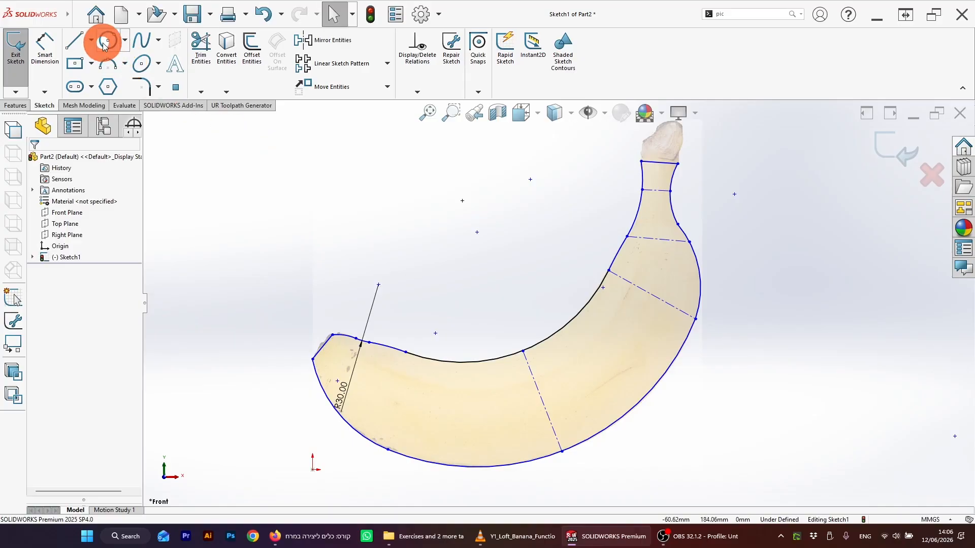
left_click(82, 76)
scroll(407, 403, "down", 3)
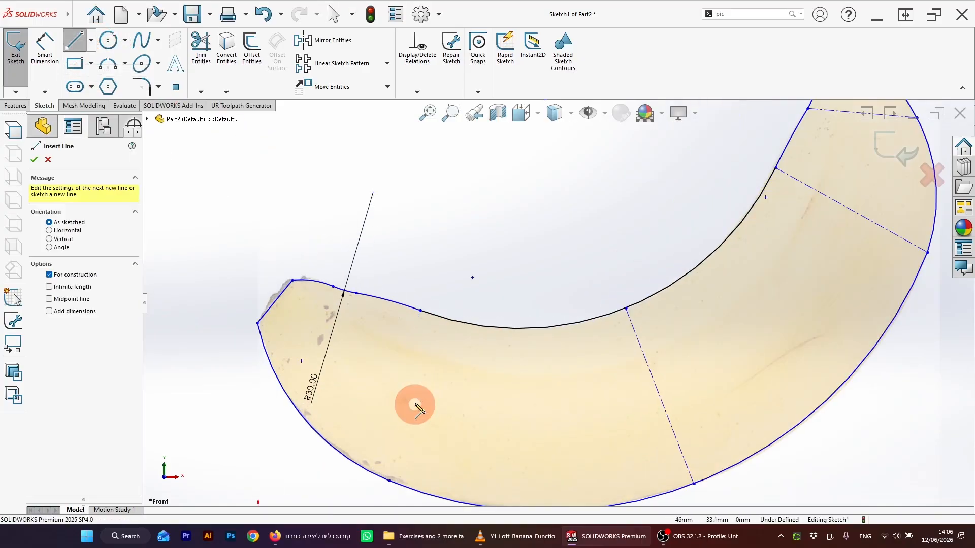
scroll(453, 370, "up", 1)
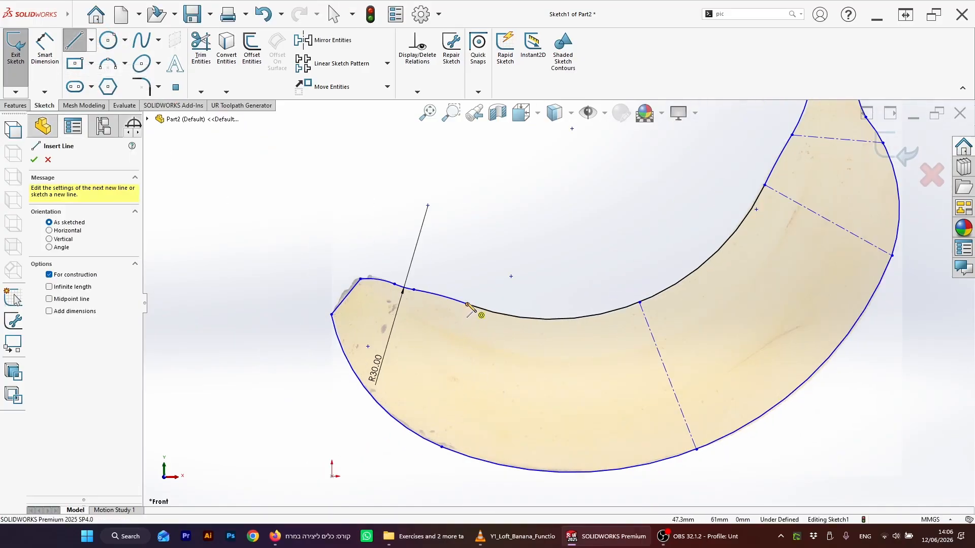
left_click_drag(467, 304, 414, 433)
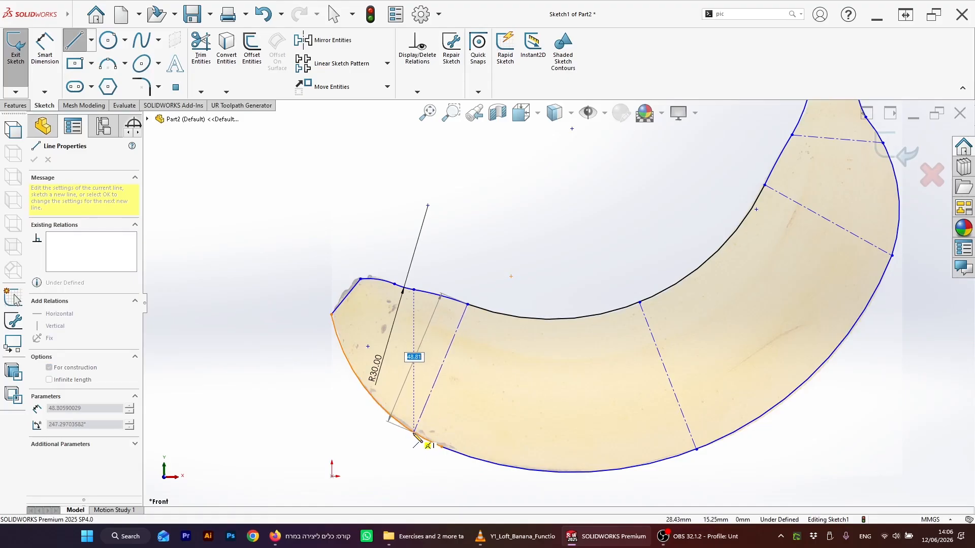
left_click(413, 433)
key("Escape")
Step: Draw a centerline across the banana's width close to its tip end
scroll(492, 330, "up", 1)
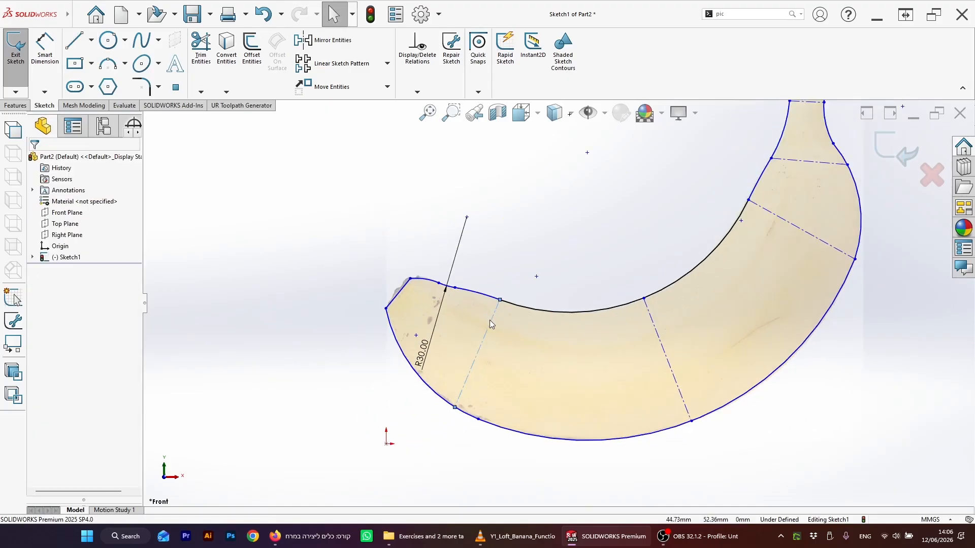
scroll(488, 319, "down", 1)
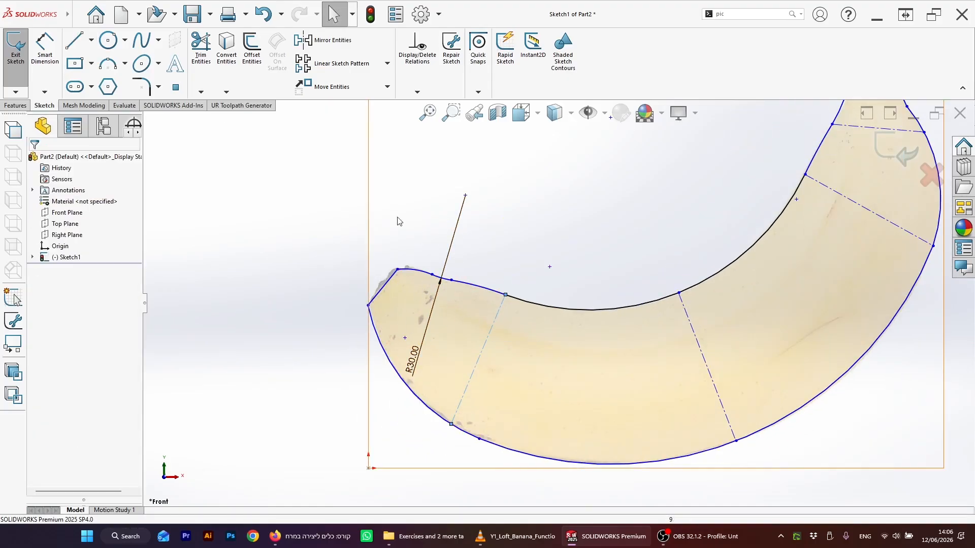
left_click(91, 42)
left_click(74, 69)
left_click(400, 263)
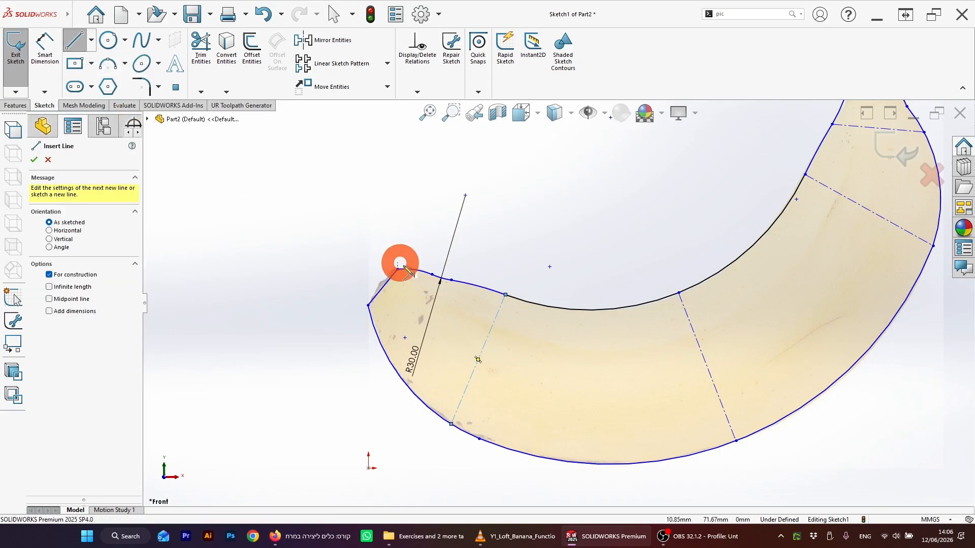
left_click(451, 280)
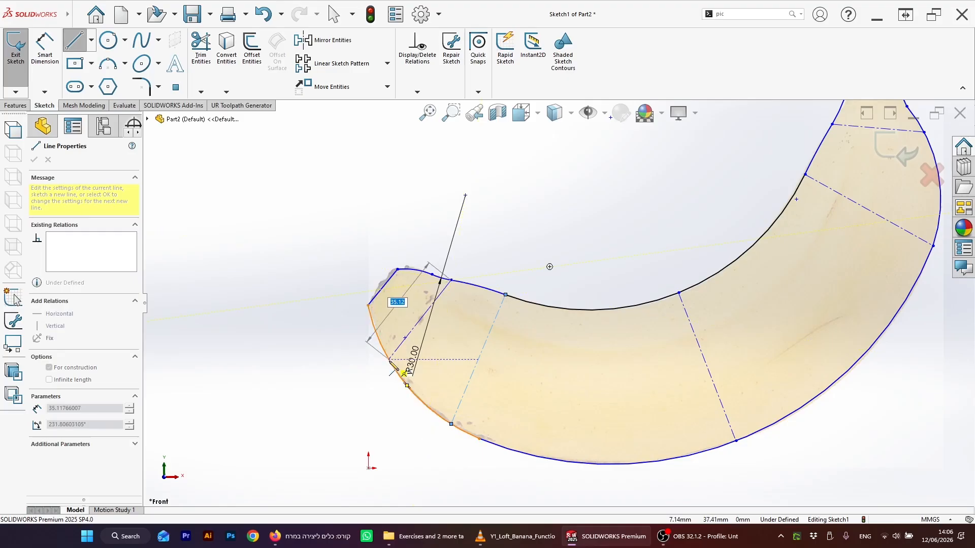
left_click(389, 360)
key("Escape")
scroll(497, 346, "up", 2)
scroll(581, 281, "down", 1)
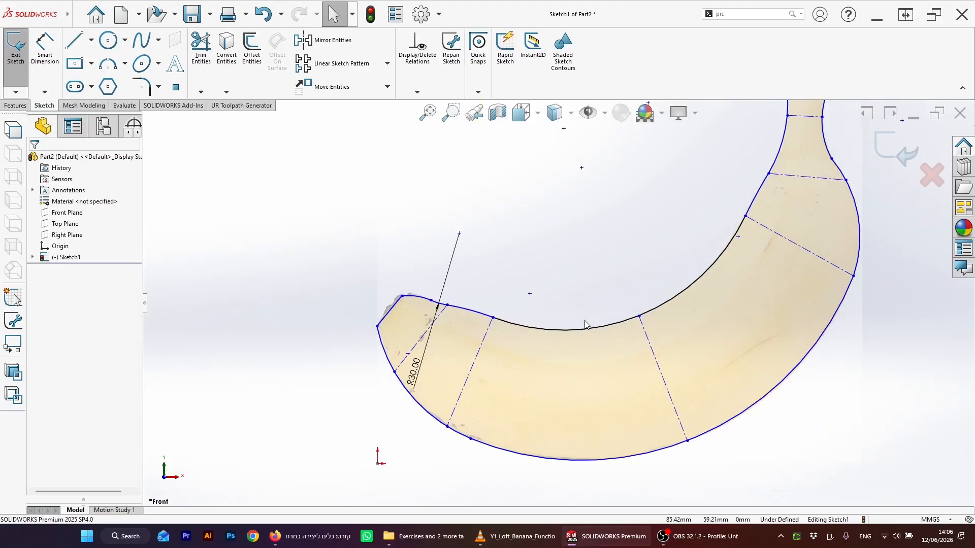
scroll(585, 324, "up", 1)
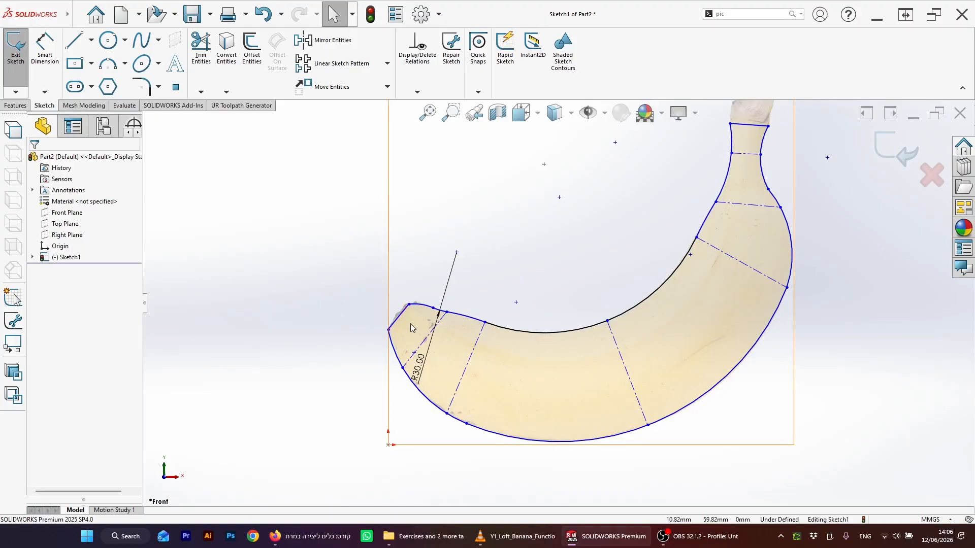
scroll(411, 325, "down", 2)
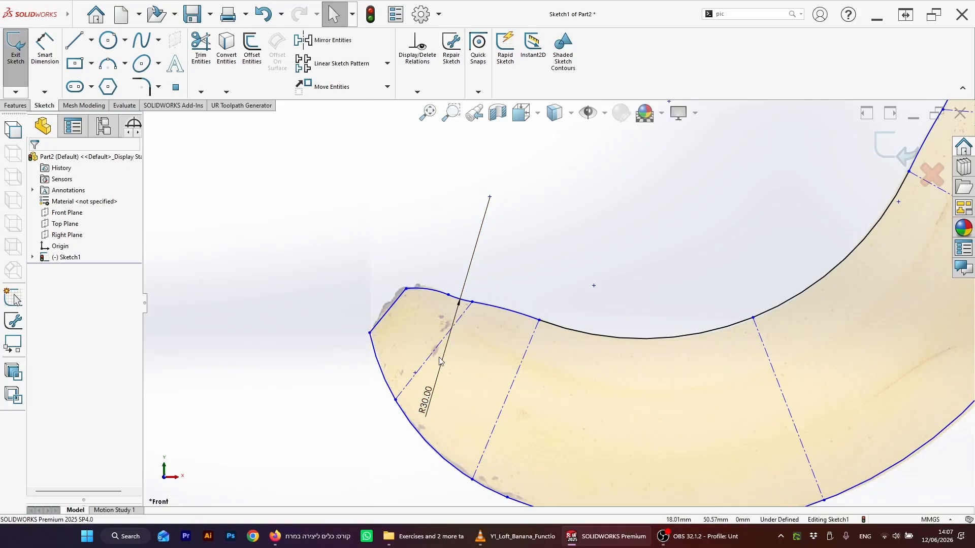
key("space")
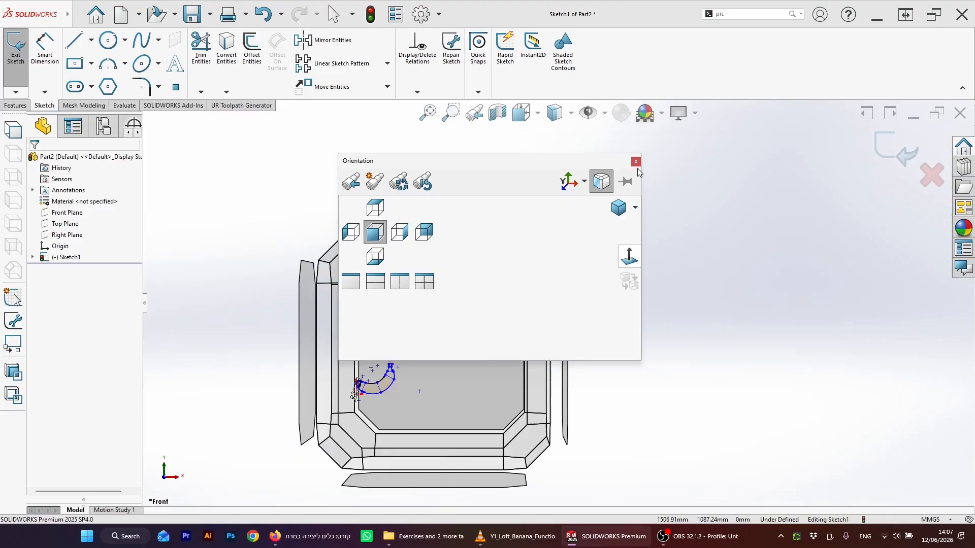
left_click(636, 162)
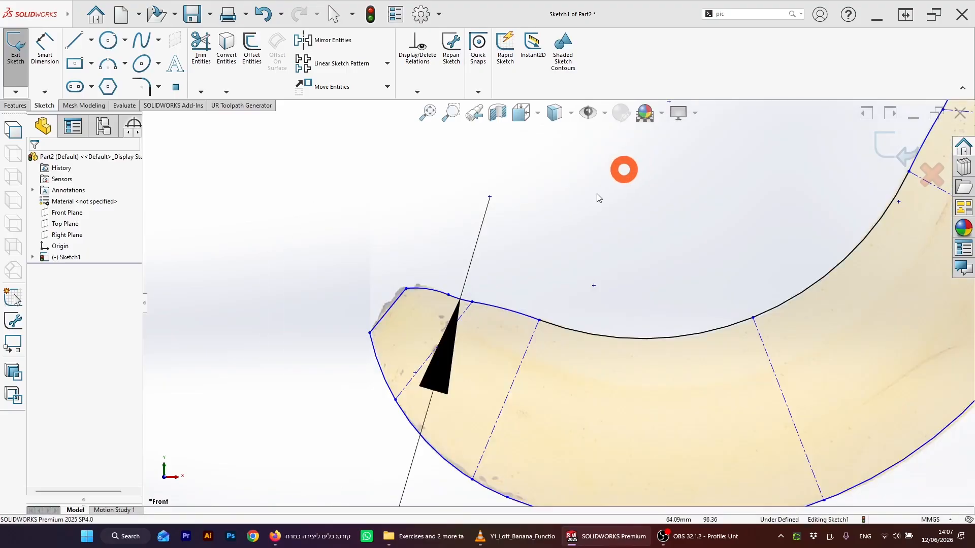
Step: Draw a short line inward from the upper corner of the banana's tip end
left_click(76, 40)
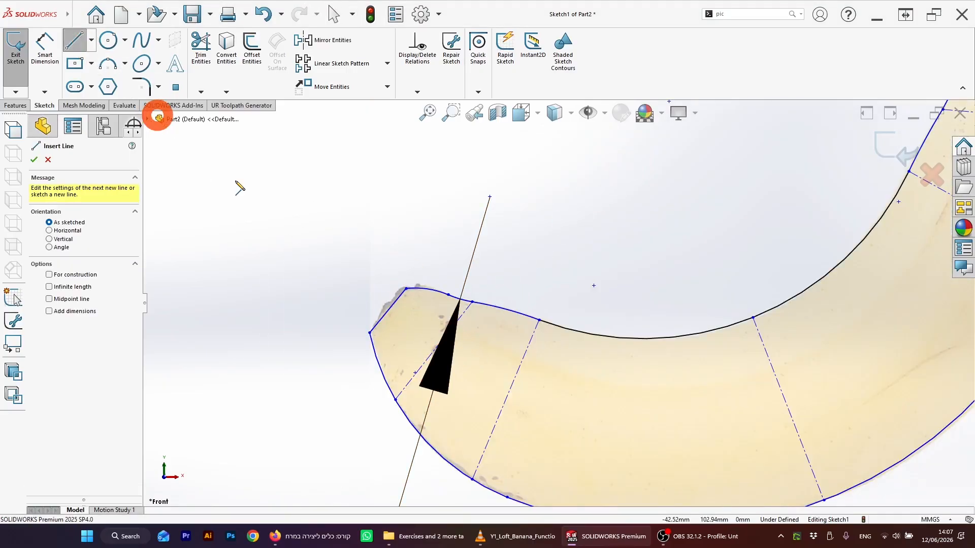
left_click(387, 311)
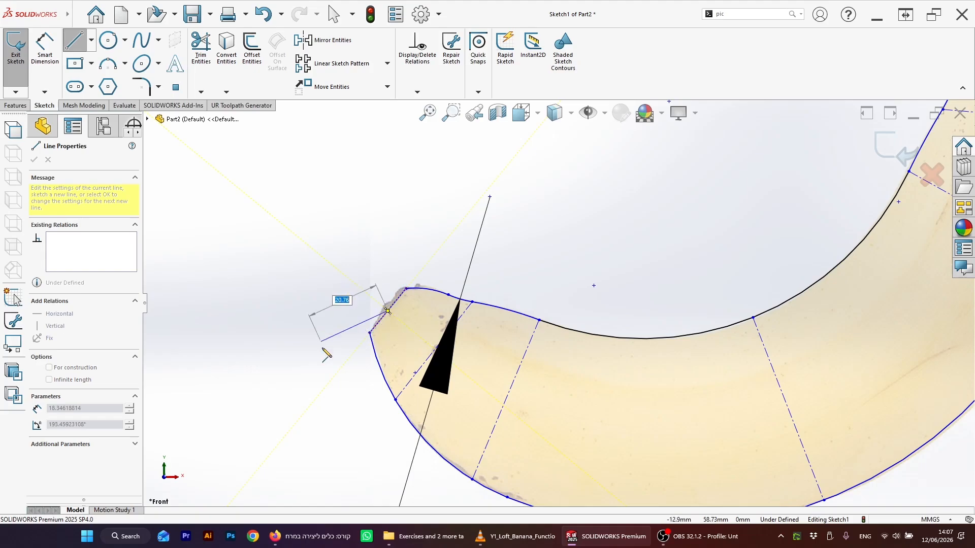
left_click(414, 333)
key("Escape")
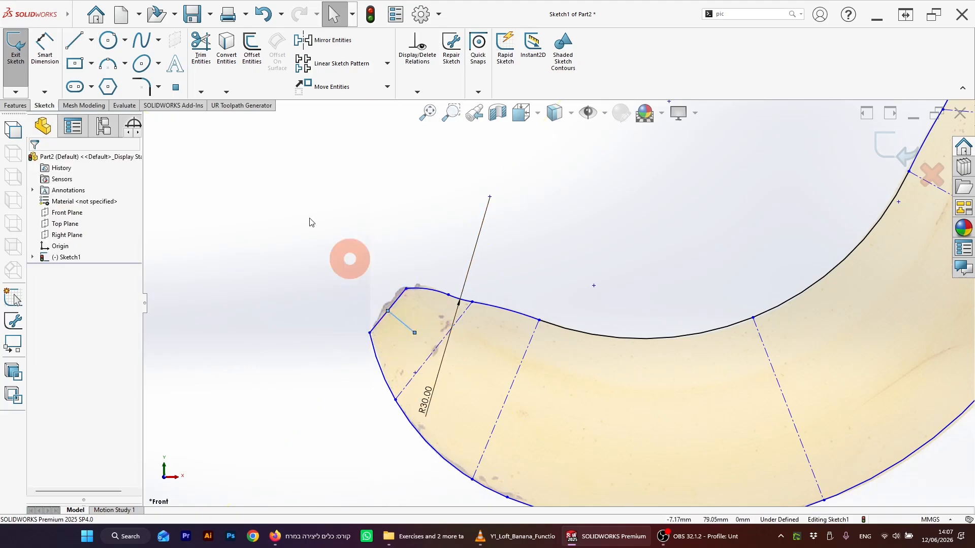
Step: Draw a line about 11 mm long inward from the midpoint of the centerline nearest the tip
mouse_move(26, 6)
left_click(71, 40)
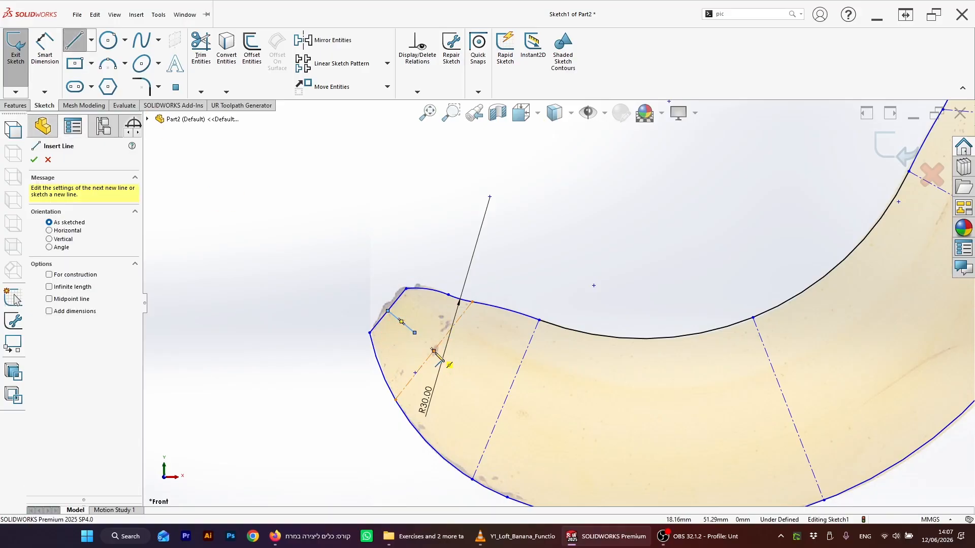
left_click(434, 351)
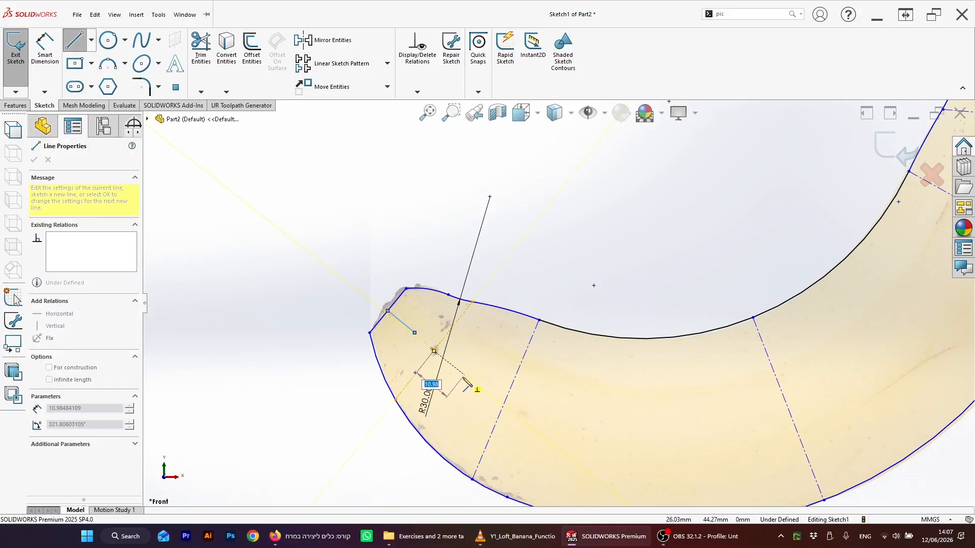
left_click(464, 375)
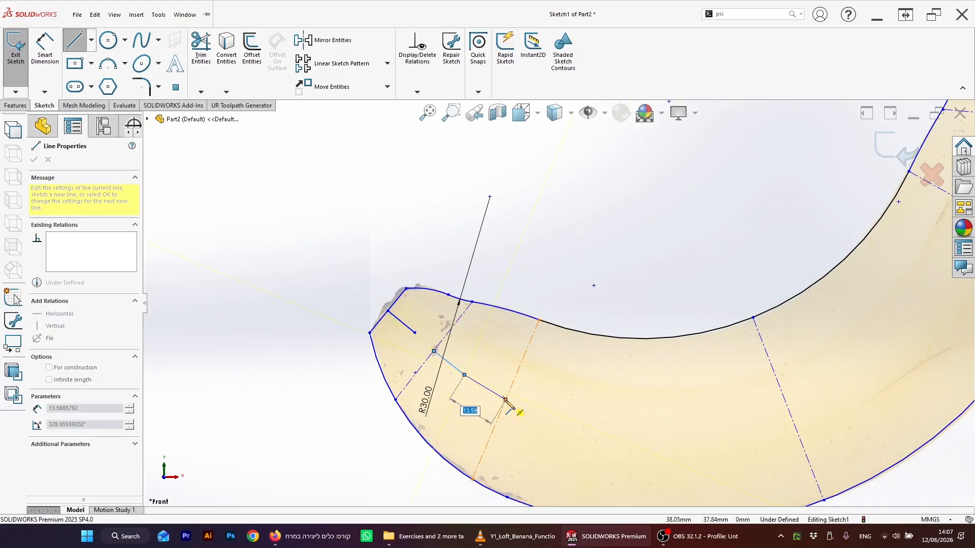
key("Escape")
Step: Draw a line about 16 mm long from the midpoint of the next centerline along the banana
left_click(72, 40)
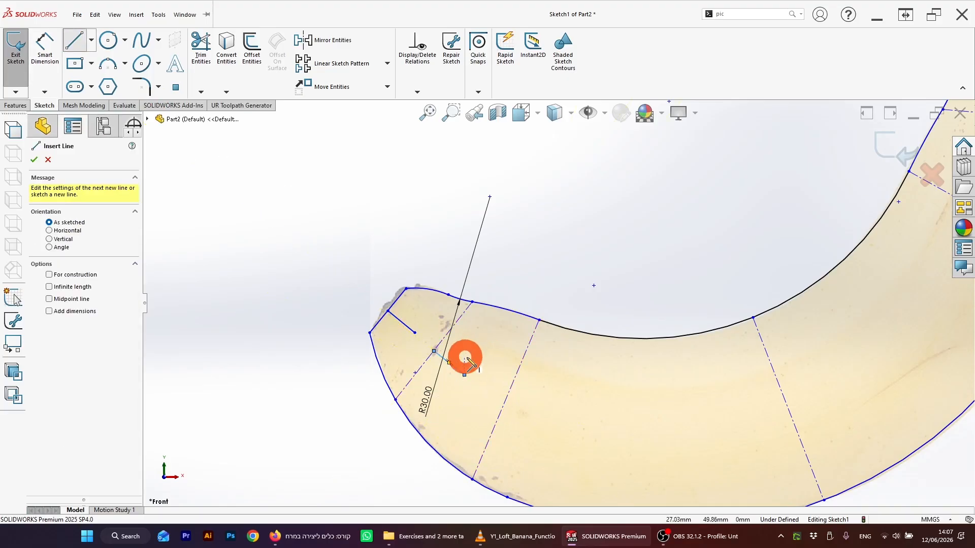
left_click(505, 401)
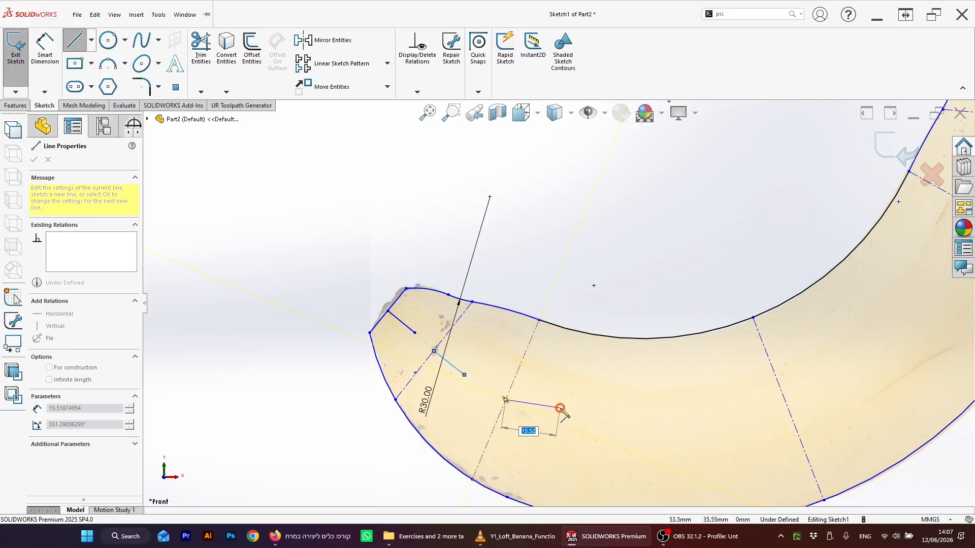
left_click(560, 408)
key("Escape")
Step: Make that new line perpendicular to the centerline it starts from
left_click(516, 390)
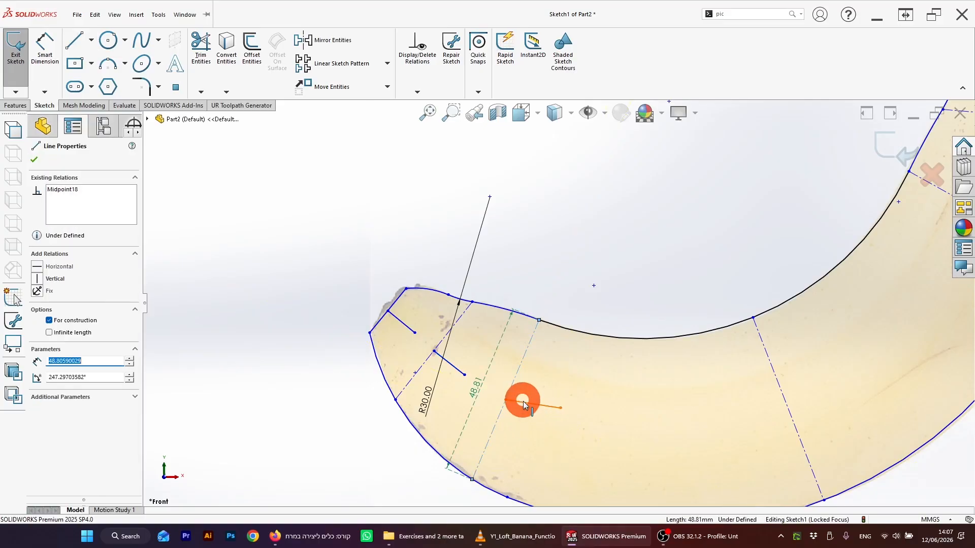
left_click(528, 403, "ctrl")
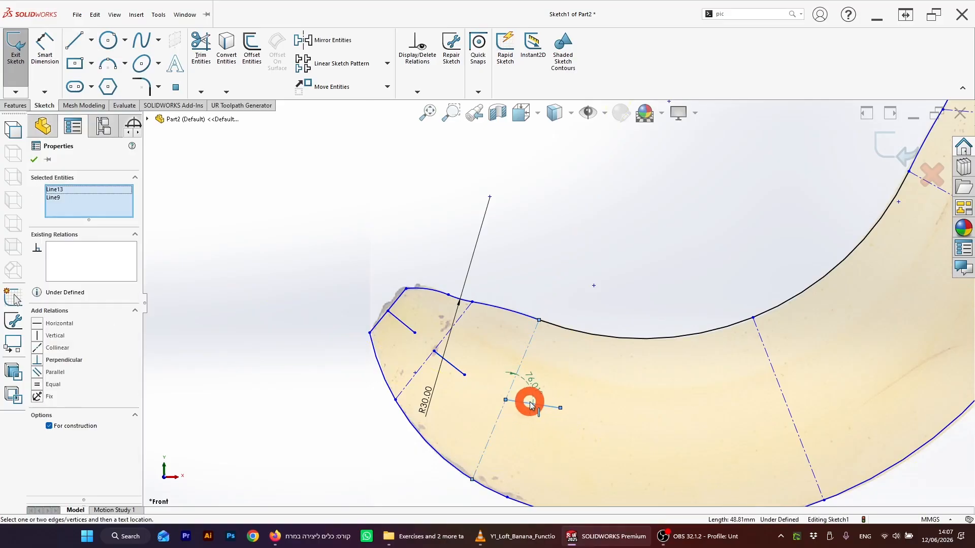
left_click(37, 361)
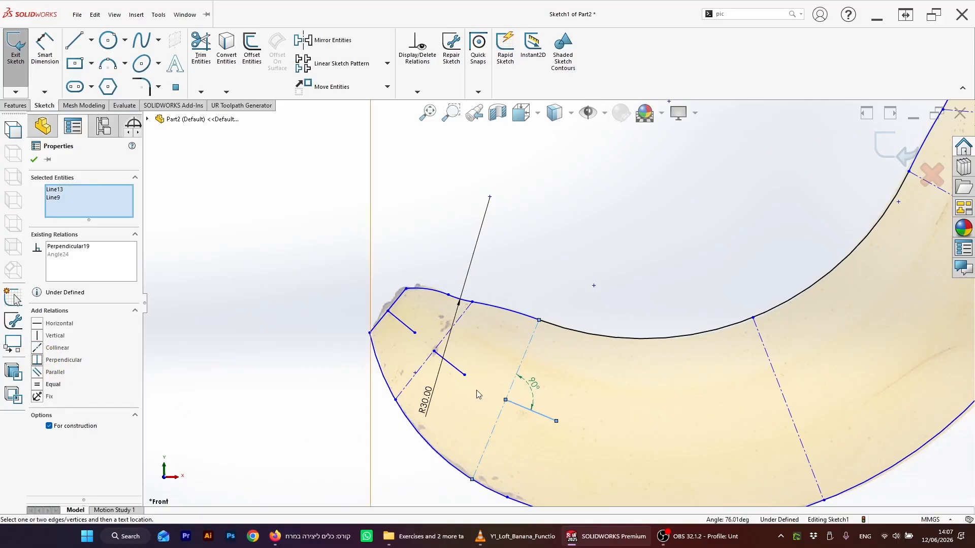
Step: Draw a line about 11 mm long from the midpoint of the centerline at the bottom of the curve
key("f")
left_click(74, 40)
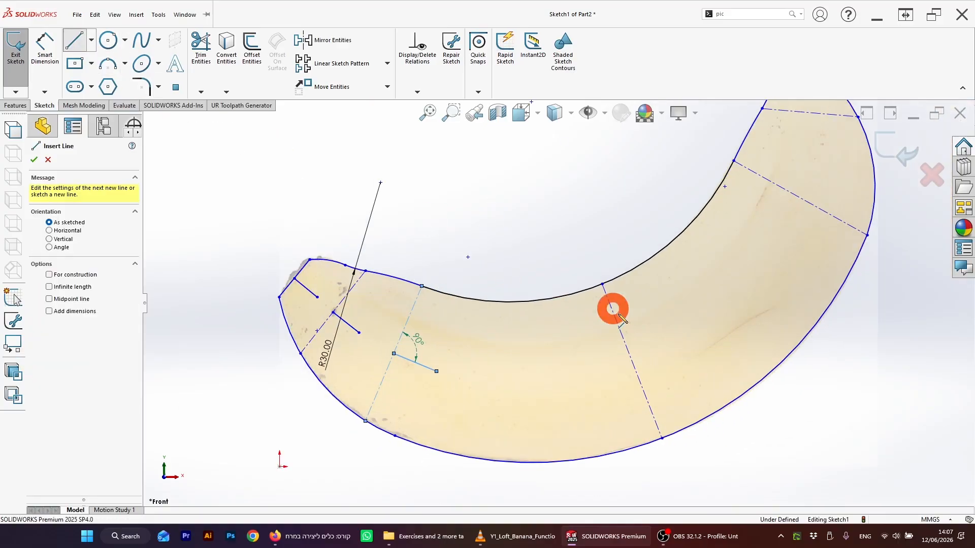
left_click(662, 350)
scroll(717, 253, "up", 1)
scroll(717, 228, "down", 3)
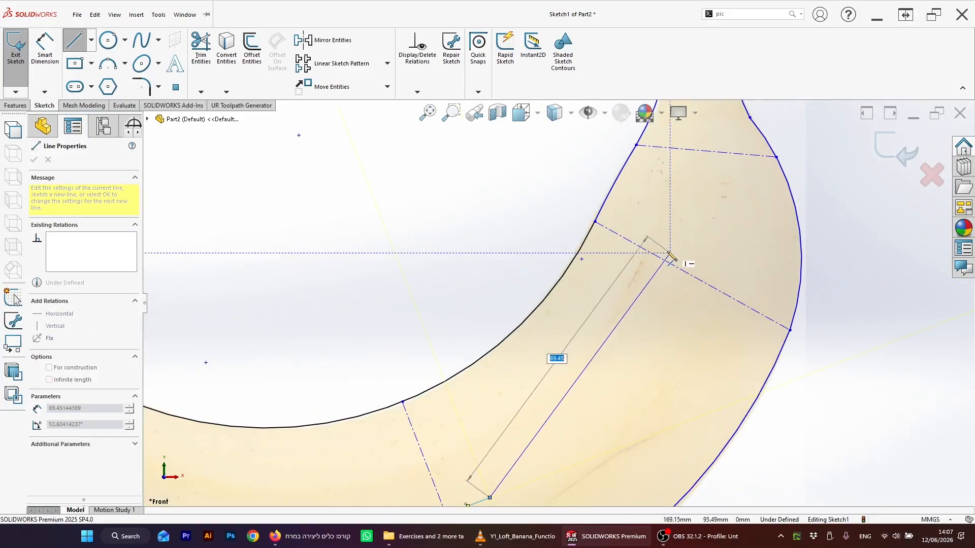
key("Escape")
Step: Draw a line about 8 mm long from the midpoint of the centerline on the upper curve toward the stem
left_click(74, 40)
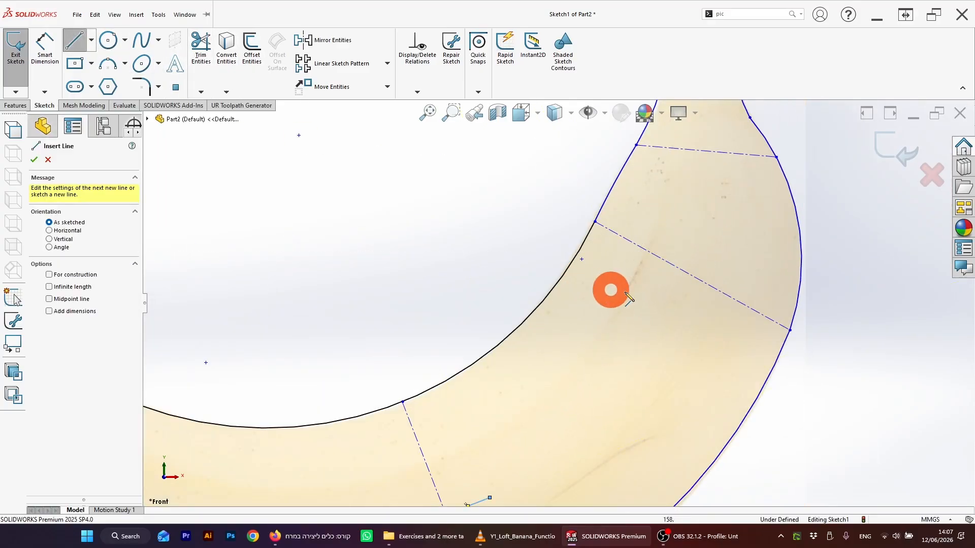
left_click(692, 276)
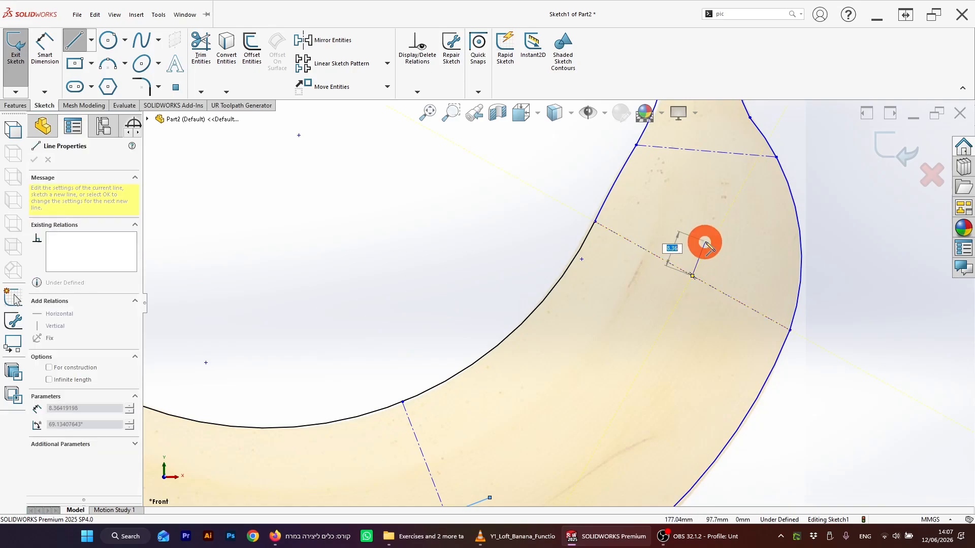
left_click(710, 242)
key("Escape")
scroll(653, 200, "up", 5)
scroll(653, 201, "down", 4)
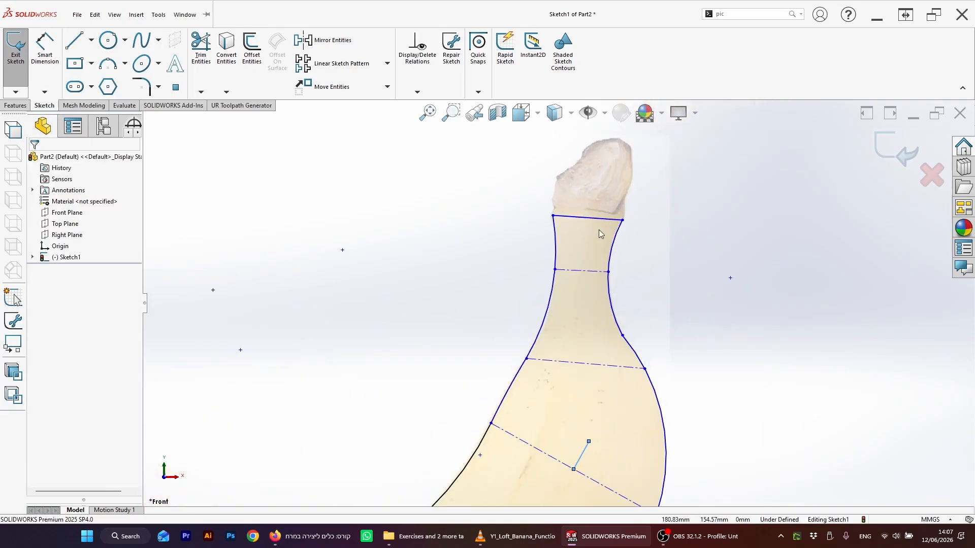
Step: Draw a short line up from the midpoint of the centerline where the stem widens
left_click(75, 45)
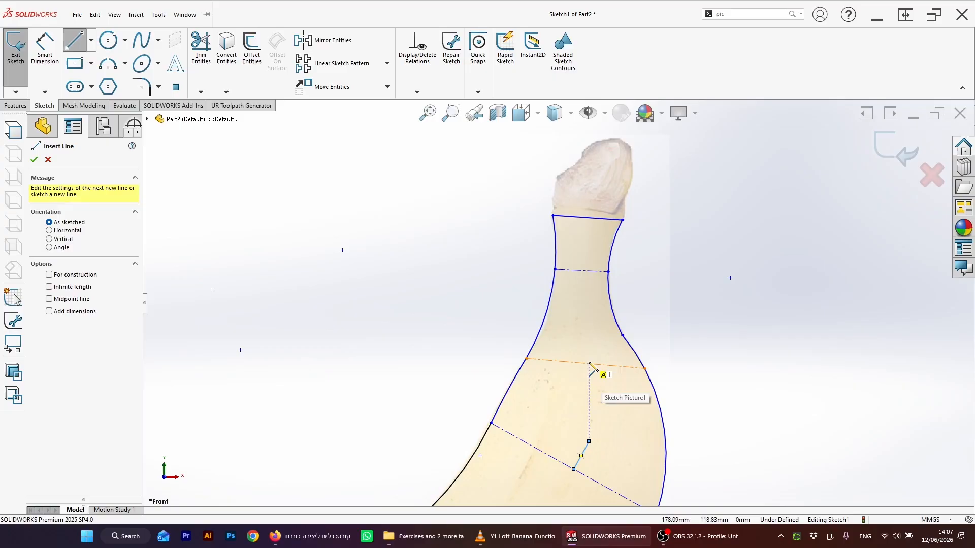
left_click_drag(585, 363, 588, 336)
key("Escape")
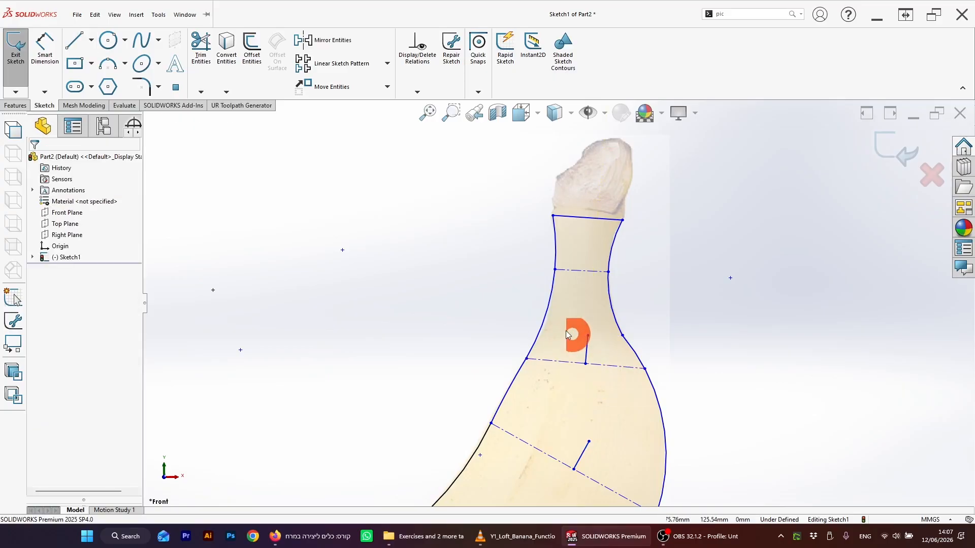
Step: Draw a short line down from the midpoint of the centerline across the stem
left_click(71, 41)
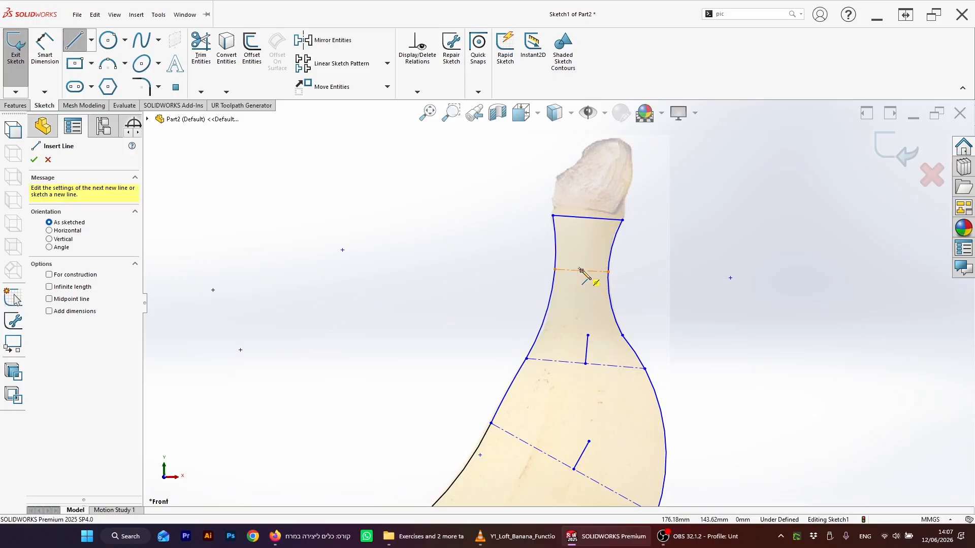
left_click_drag(583, 274, 580, 298)
key("Escape")
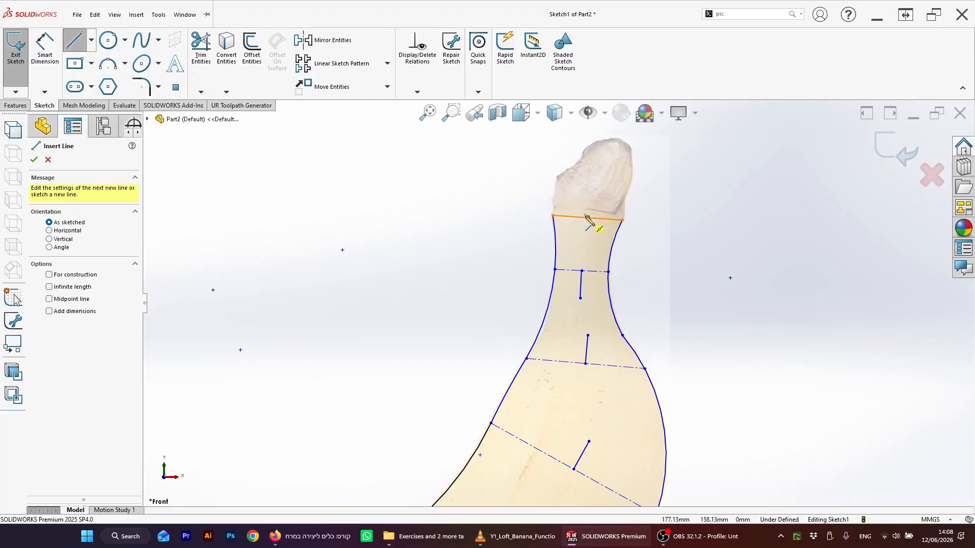
Step: Draw a line about 8 mm long down from the midpoint of the stem's top edge
left_click(587, 217)
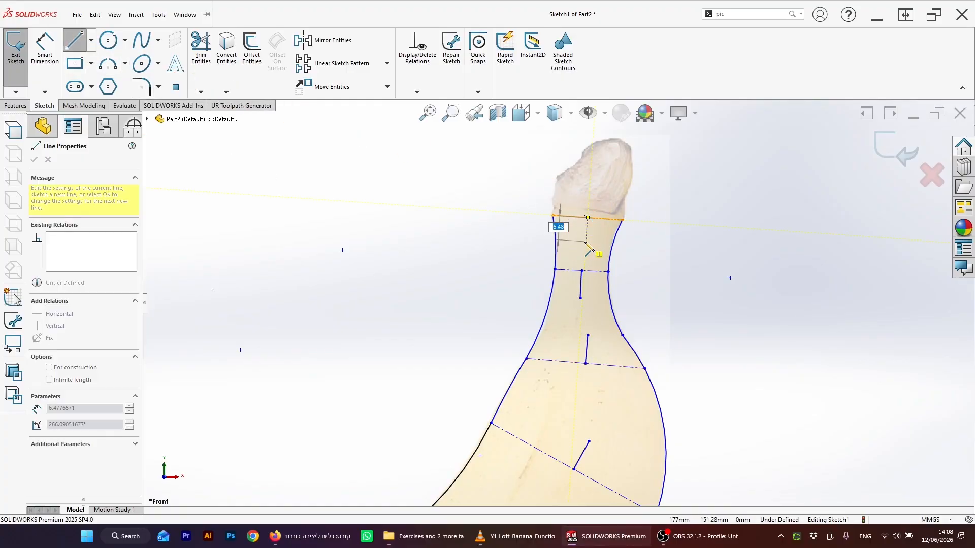
left_click(586, 242)
key("Escape")
scroll(533, 308, "up", 5)
scroll(531, 341, "down", 6)
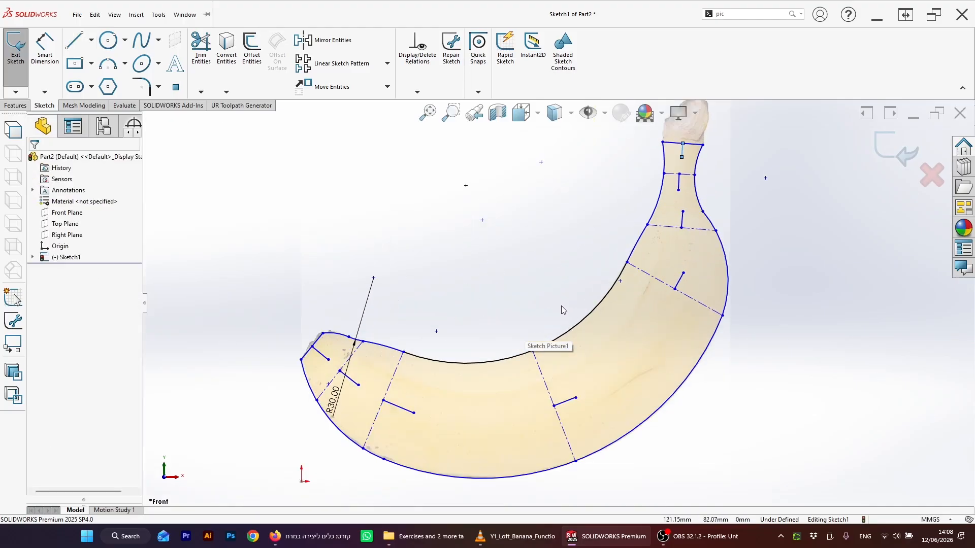
scroll(561, 305, "down", 2)
scroll(564, 305, "up", 2)
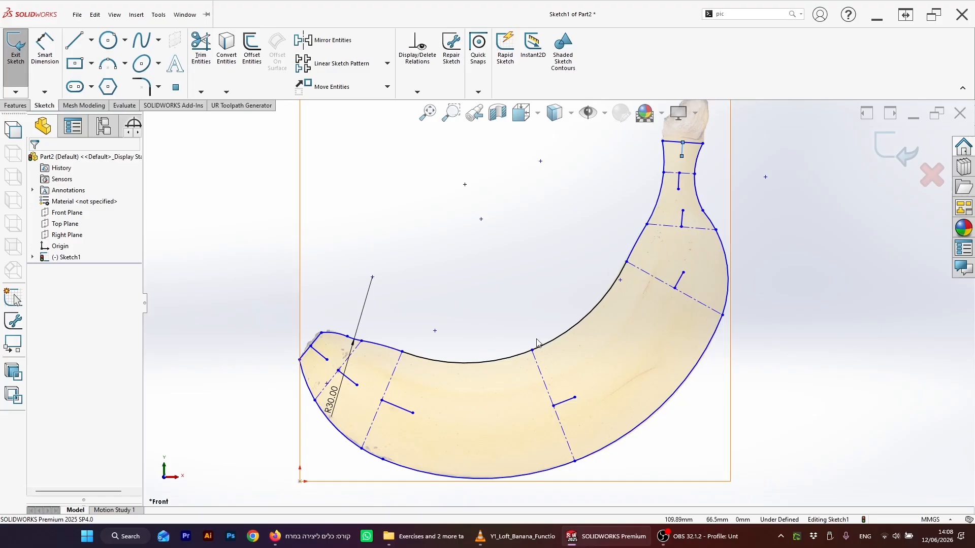
scroll(554, 320, "up", 1)
scroll(556, 299, "down", 1)
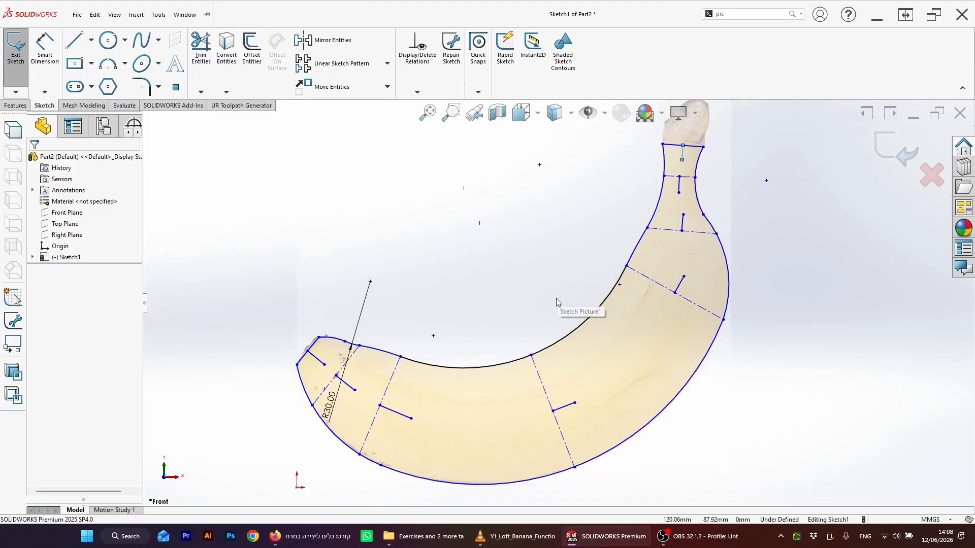
Step: Check the properties of the short lines at the banana's tip and at the stem's top
left_click(313, 345)
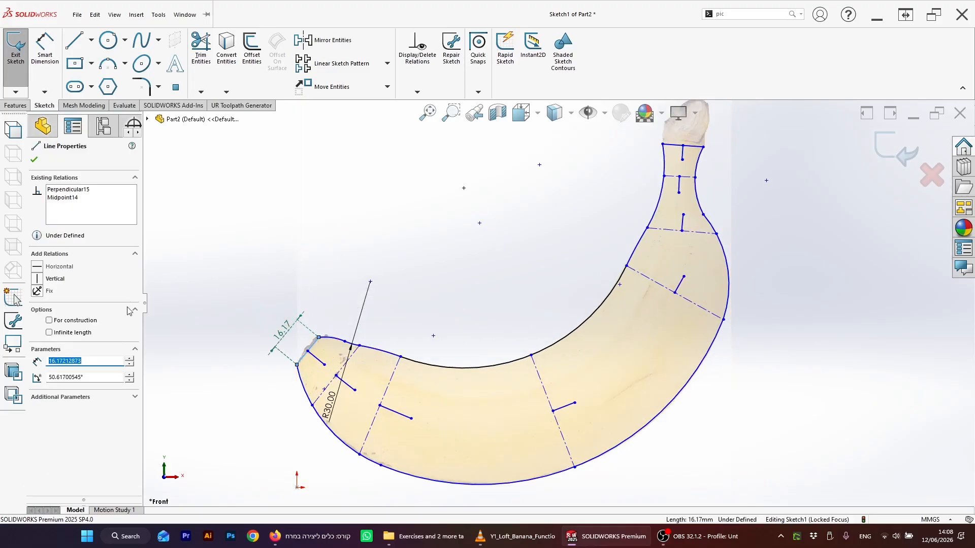
left_click(50, 322)
left_click(196, 349)
left_click(697, 148)
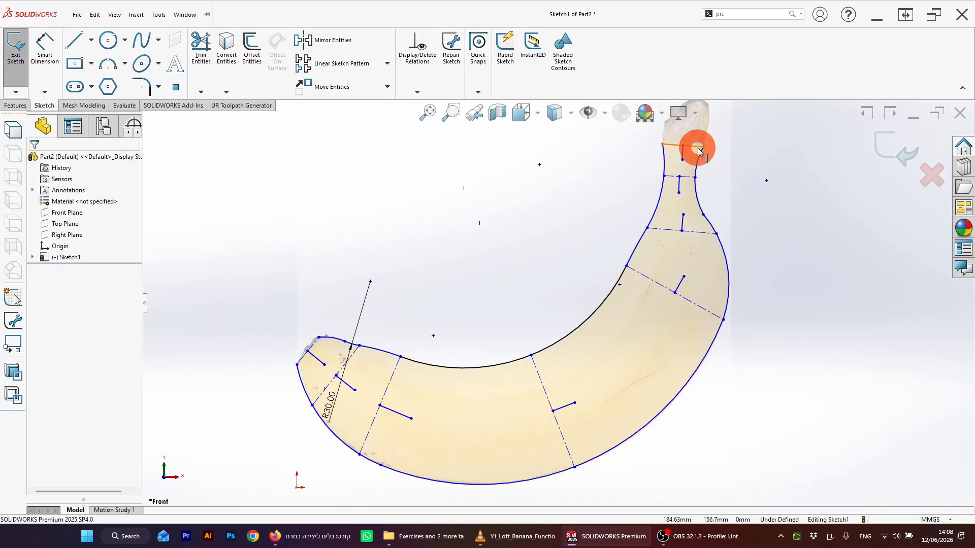
left_click(692, 145)
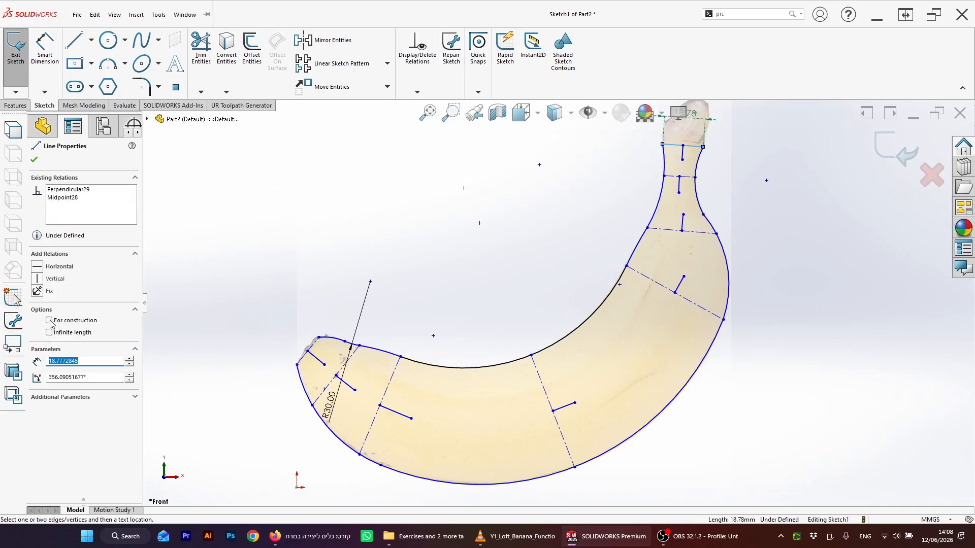
left_click(181, 335)
left_click(473, 324)
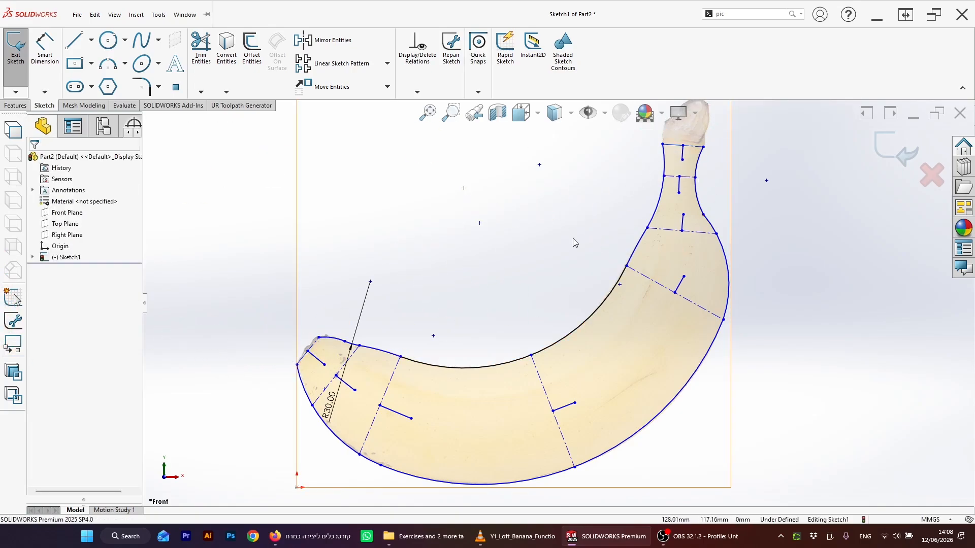
Step: Exit the sketch
scroll(664, 272, "up", 2)
scroll(575, 320, "down", 1)
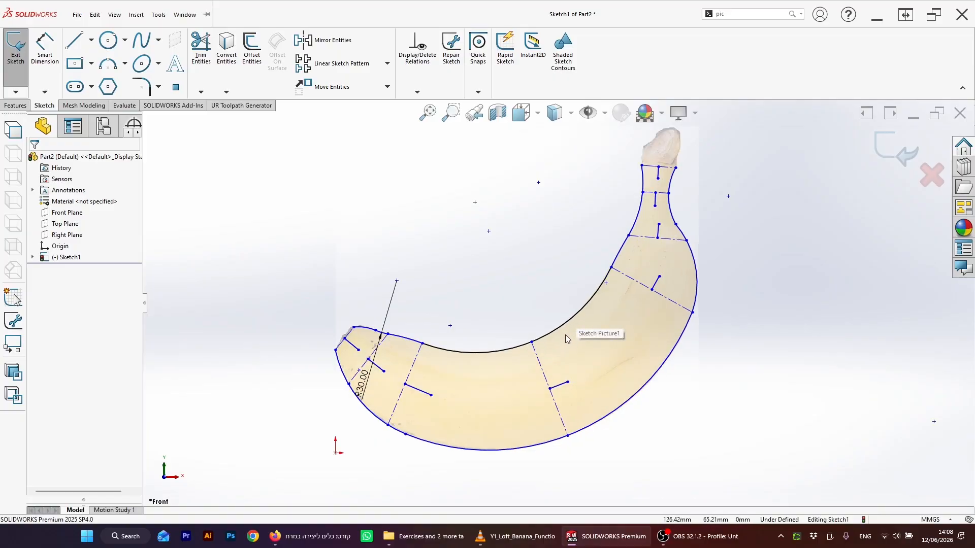
scroll(566, 335, "down", 1)
scroll(571, 333, "up", 1)
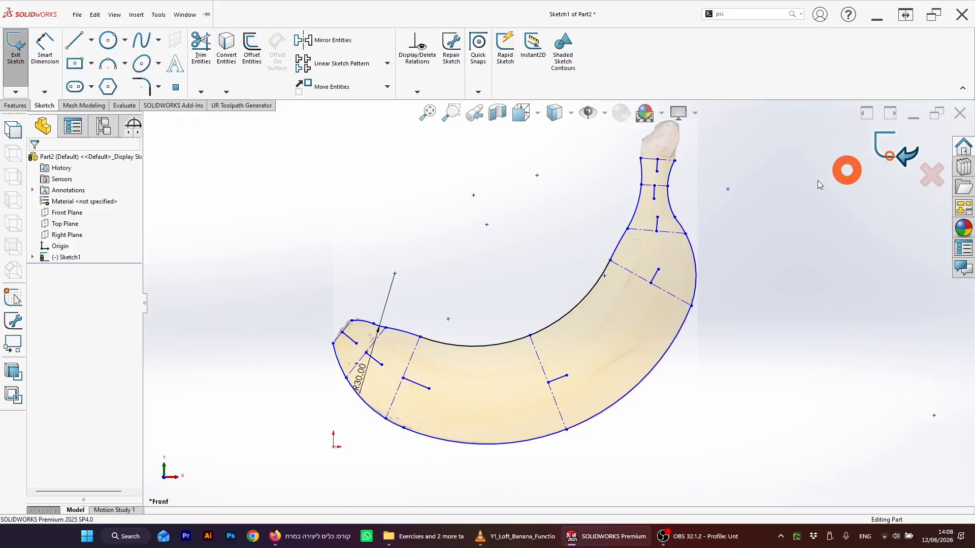
middle_click_drag(484, 268, 485, 277)
scroll(488, 280, "up", 2)
scroll(557, 271, "down", 2)
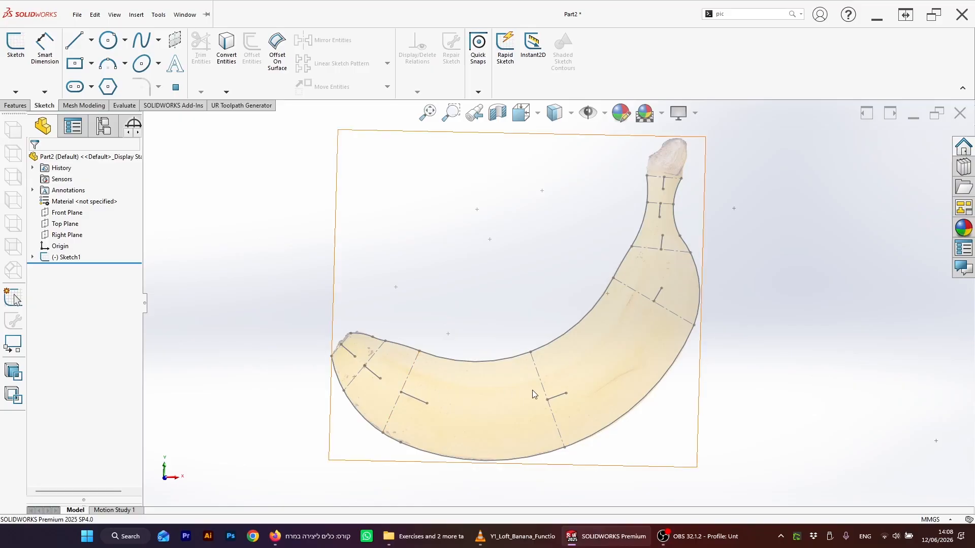
Step: Create a reference plane perpendicular to the short line at the banana's tip, through its outer endpoint
scroll(358, 367, "down", 5)
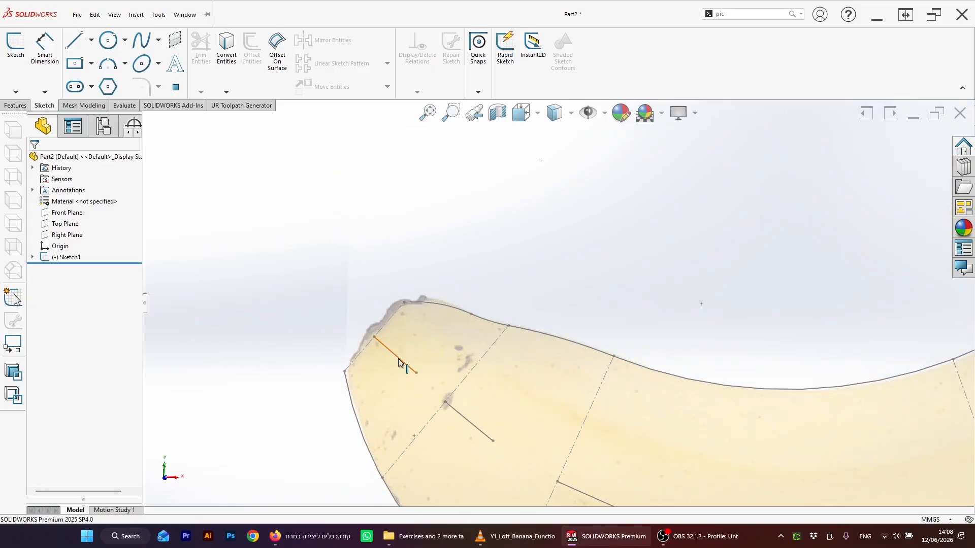
left_click(391, 355)
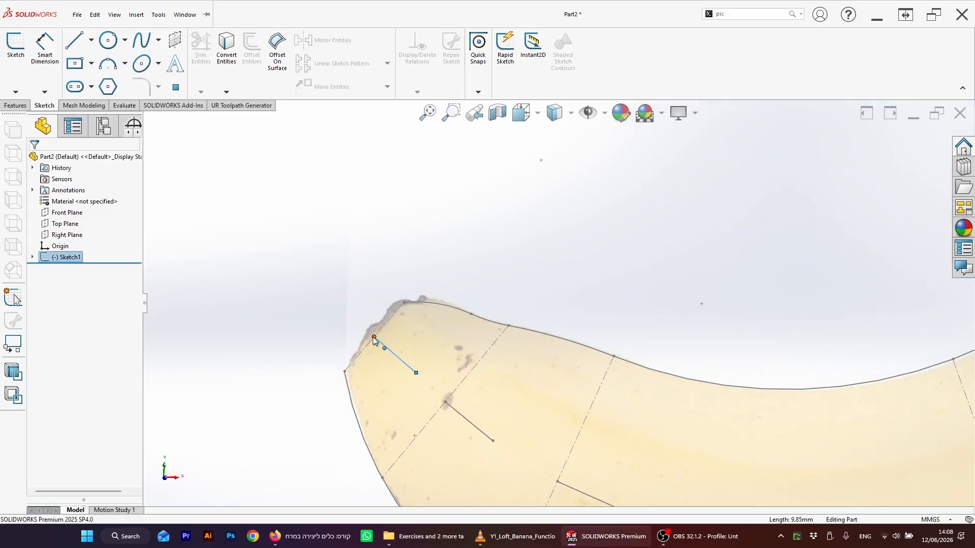
left_click(366, 283)
left_click(16, 105)
left_click(454, 74)
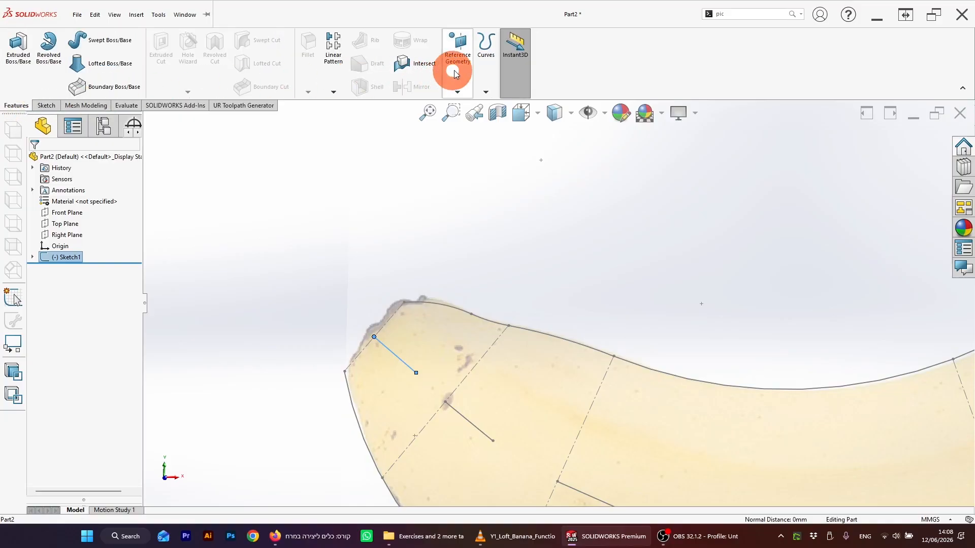
left_click(463, 104)
left_click(416, 328)
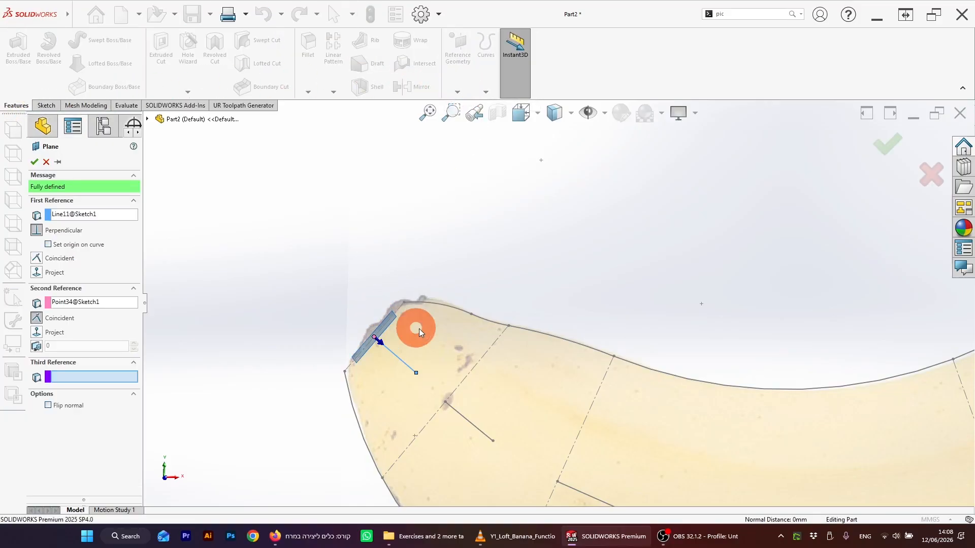
mouse_move(419, 328)
middle_mouse_down()
mouse_move(483, 278)
mouse_move(571, 375)
middle_mouse_up()
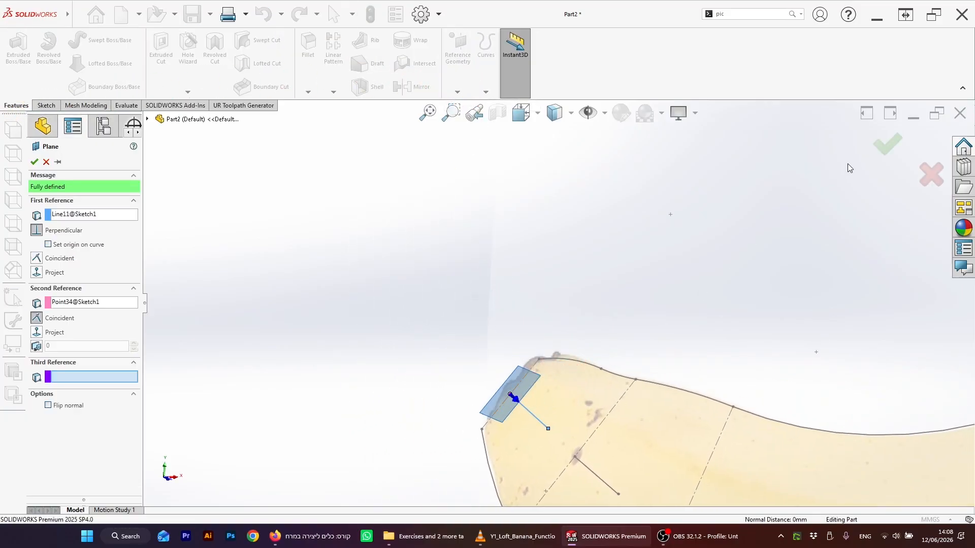
left_click(885, 151)
scroll(604, 442, "up", 5)
scroll(606, 398, "down", 3)
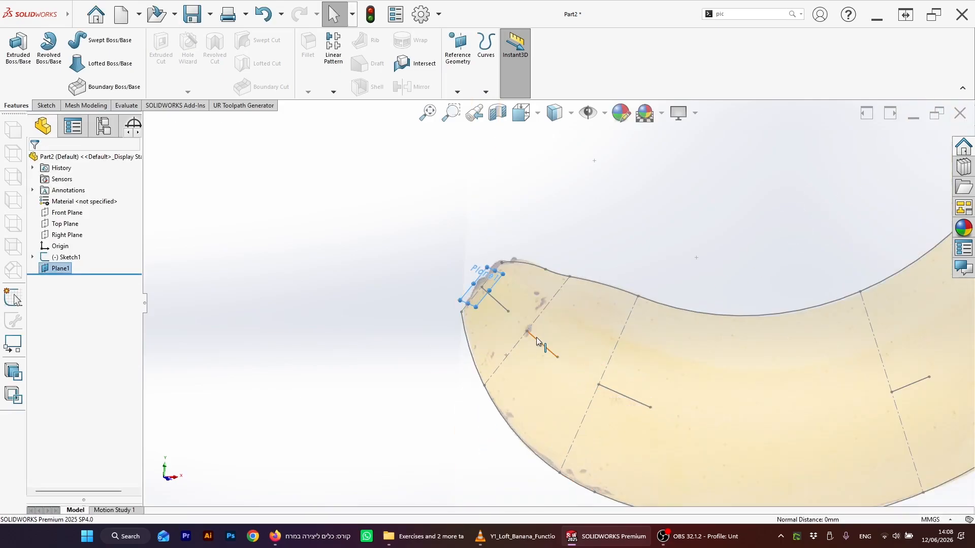
Step: Create a second plane perpendicular to the next short line, through its start point on the centerline
left_click(528, 334)
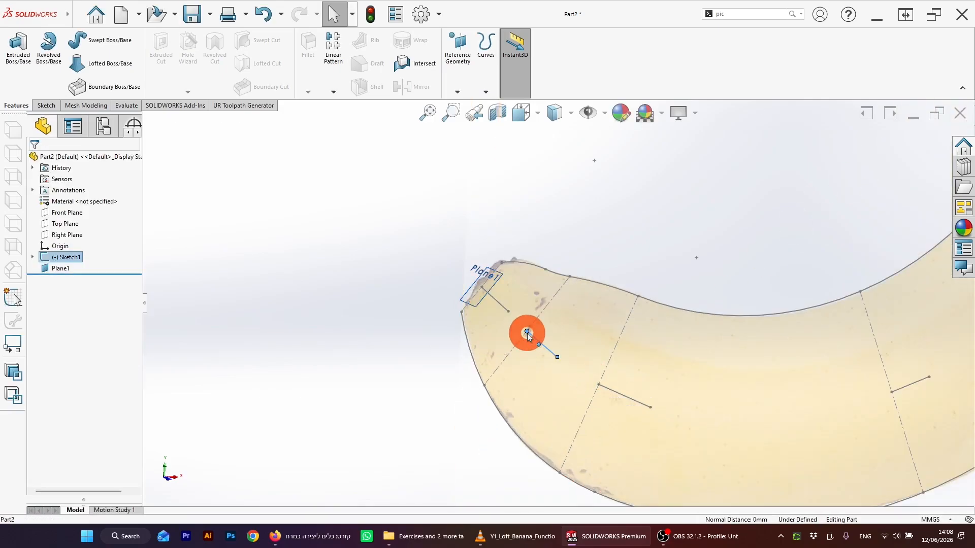
left_click(486, 92)
left_click(458, 92)
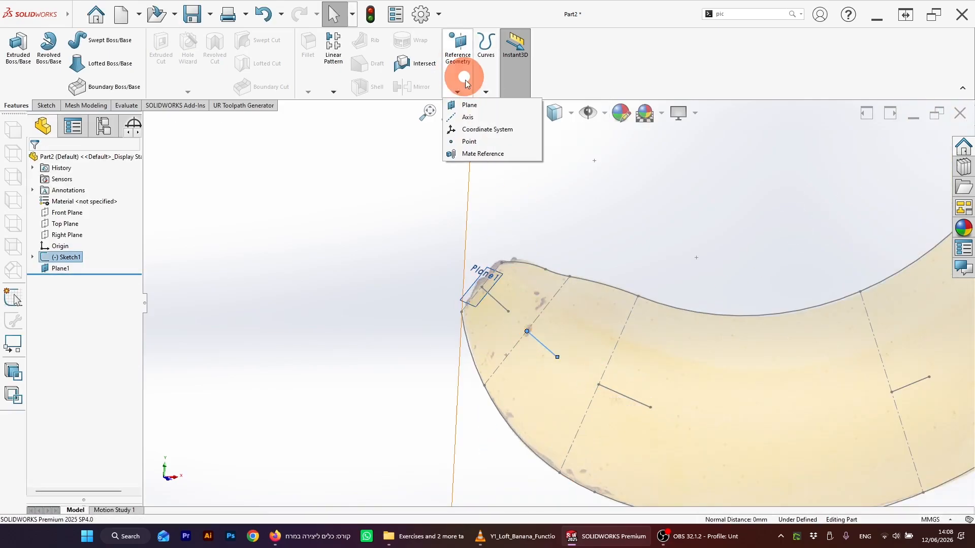
left_click(469, 105)
left_click(528, 333)
left_click(885, 147)
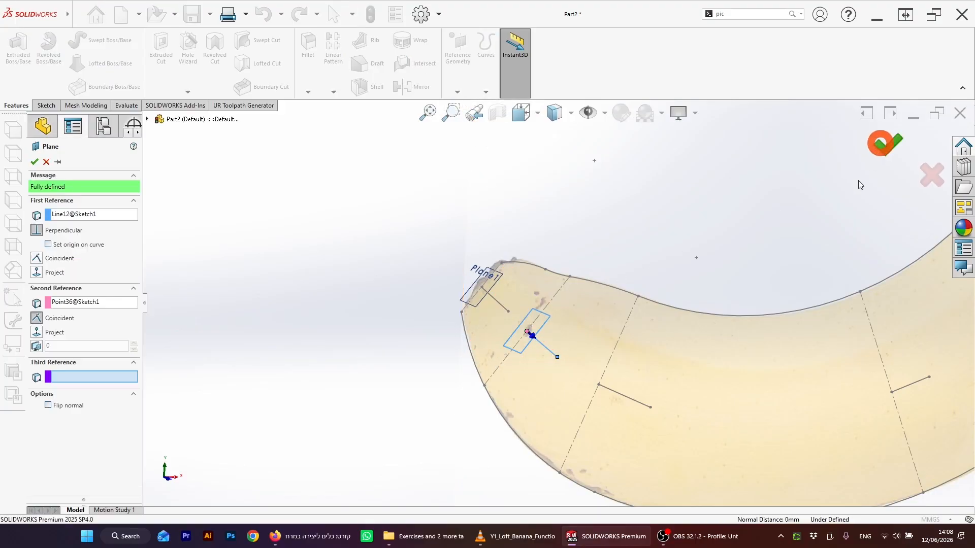
Step: Create a third plane perpendicular to the following short line at its centerline end
left_click(602, 388)
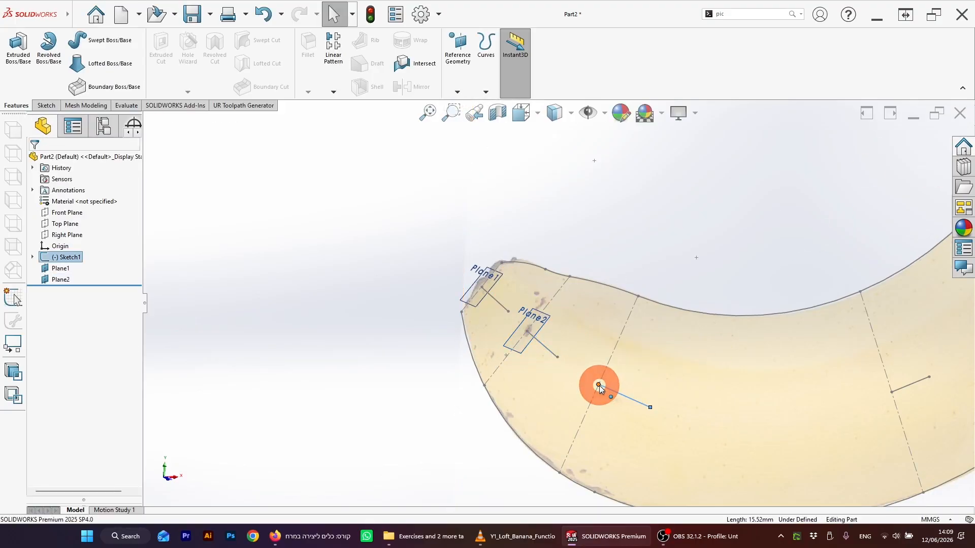
left_click(486, 92)
left_click(458, 92)
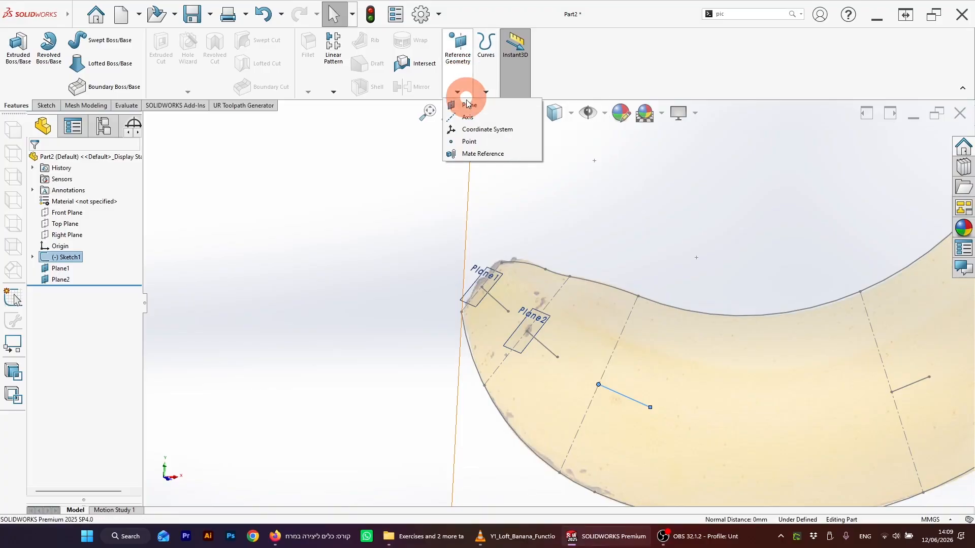
left_click(469, 105)
key("Return")
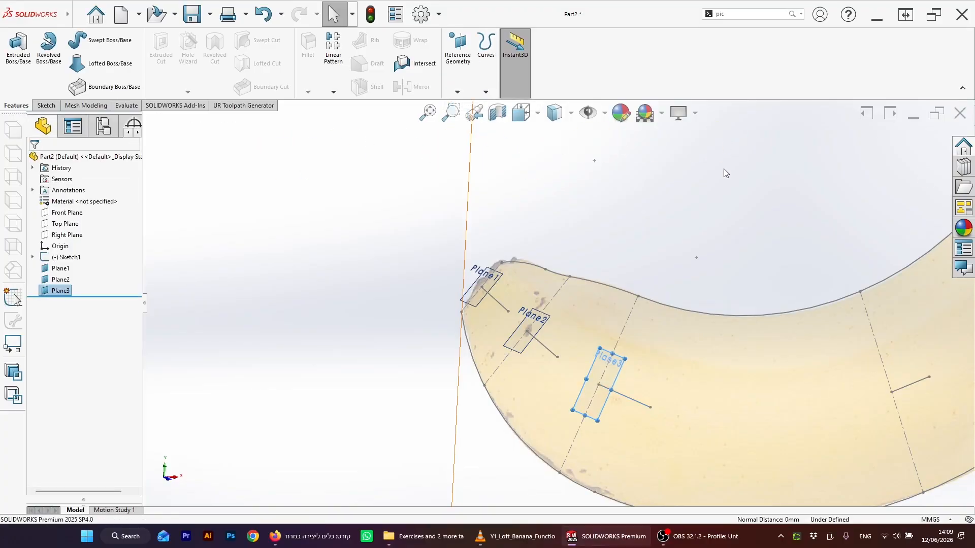
scroll(849, 327, "up", 3)
scroll(823, 310, "down", 4)
Step: Create a fourth plane perpendicular to the short line at the bottom of the curve, through its centerline endpoint
left_click(661, 404)
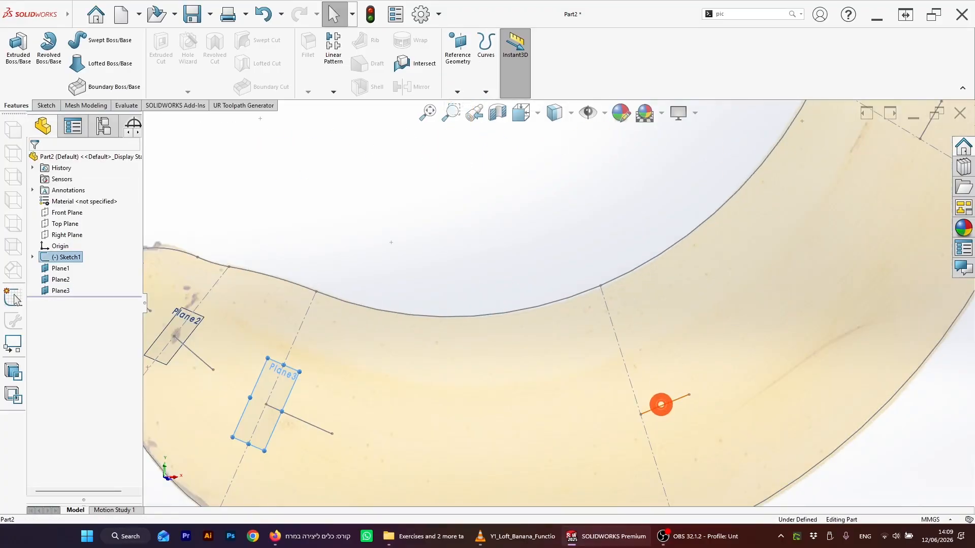
left_click(641, 415, "ctrl")
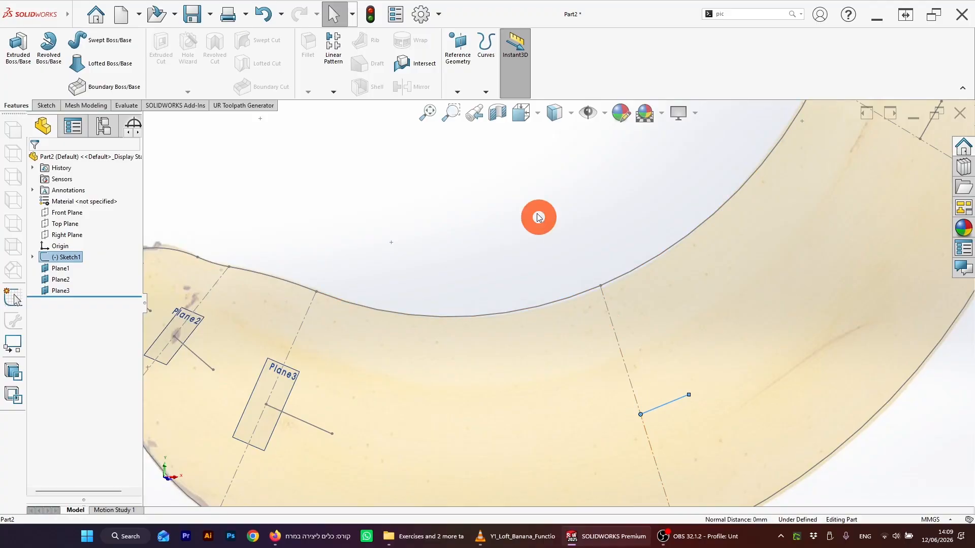
left_click(459, 51)
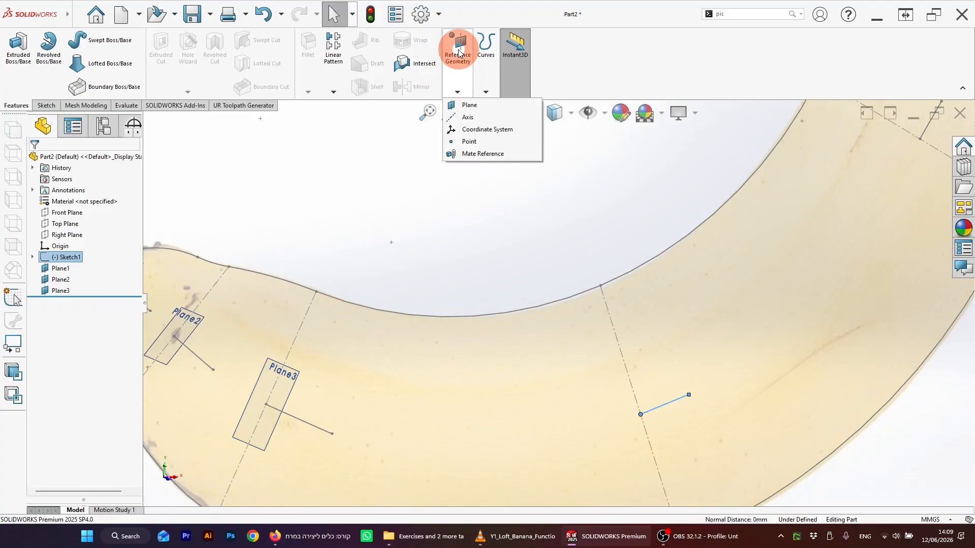
left_click(464, 105)
left_click(889, 148)
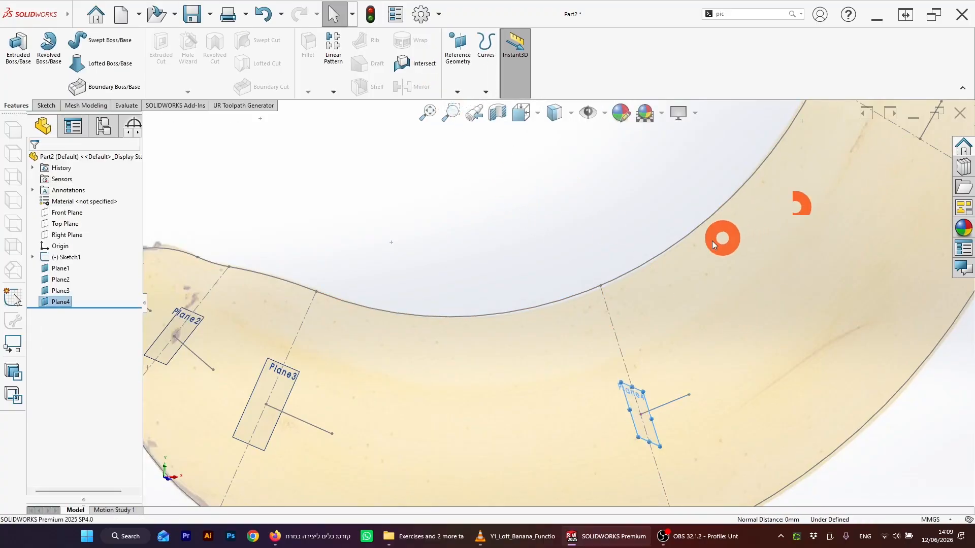
scroll(718, 235, "up", 3)
Step: Create a fifth reference plane perpendicular to the short line on the upper curve, through its centerline endpoint
left_click(662, 246)
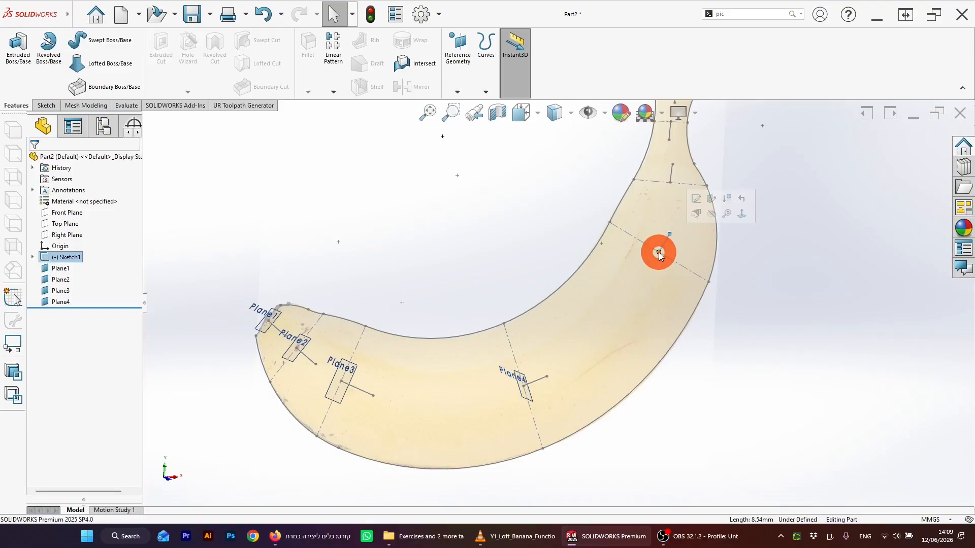
left_click(458, 92)
left_click(759, 186)
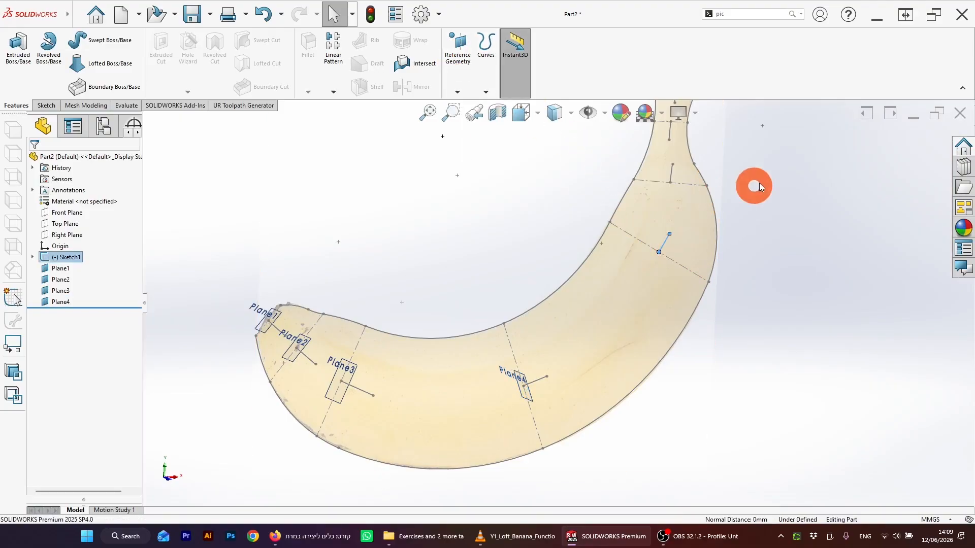
left_click(458, 92)
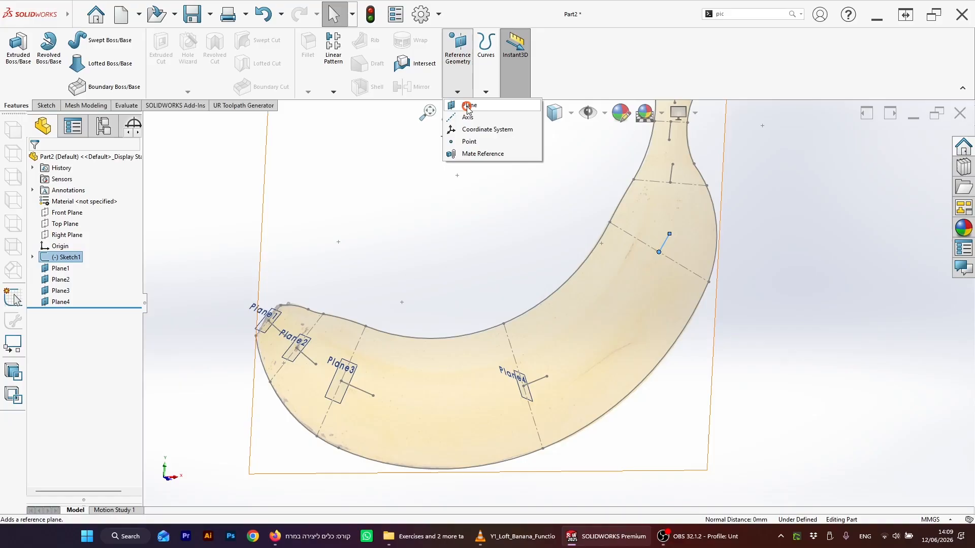
left_click(465, 105)
middle_click_drag(745, 219, 622, 276)
left_click(888, 144)
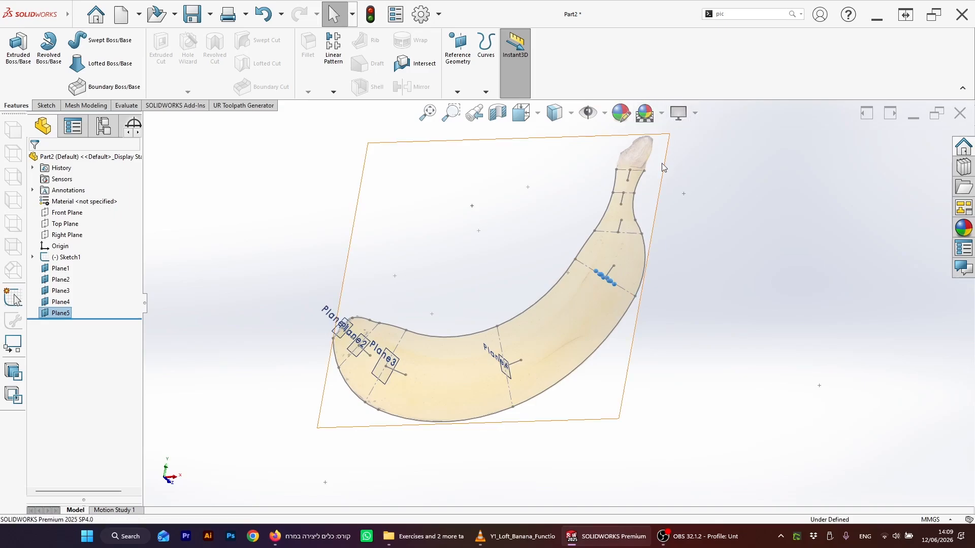
Step: Examine the banana sketch's orientation against the Front, Top and Right planes
scroll(615, 232, "down", 5)
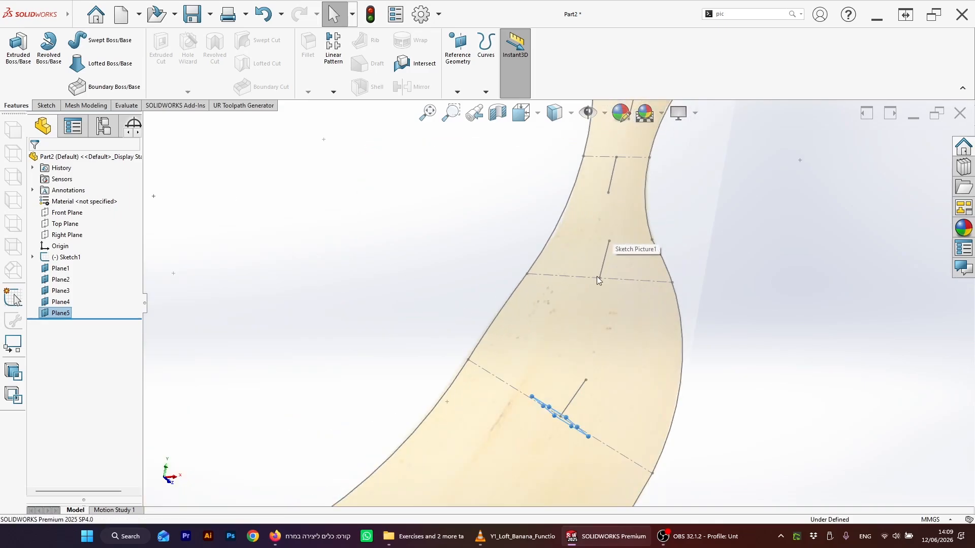
mouse_move(598, 281)
middle_mouse_down()
mouse_move(603, 259)
mouse_move(612, 275)
middle_mouse_up()
left_click(616, 283)
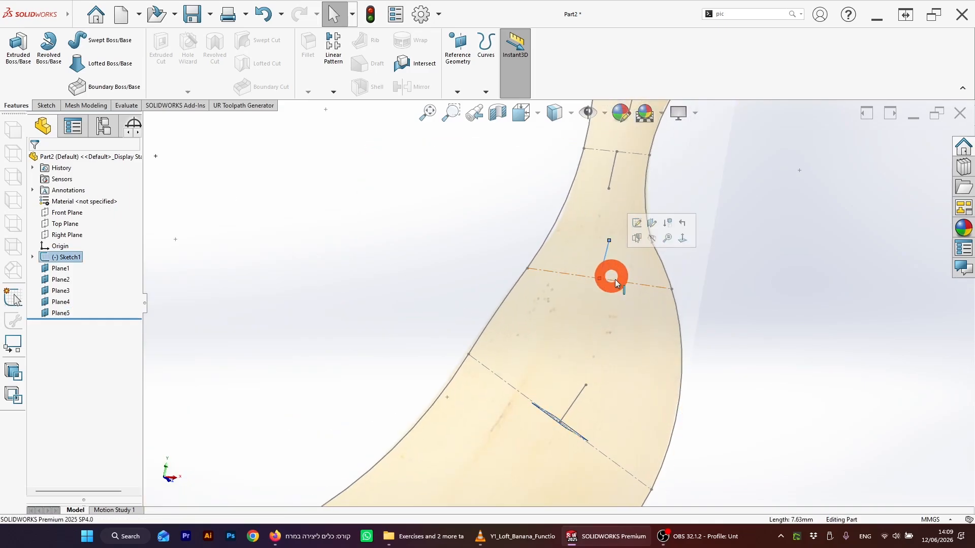
left_click(602, 286)
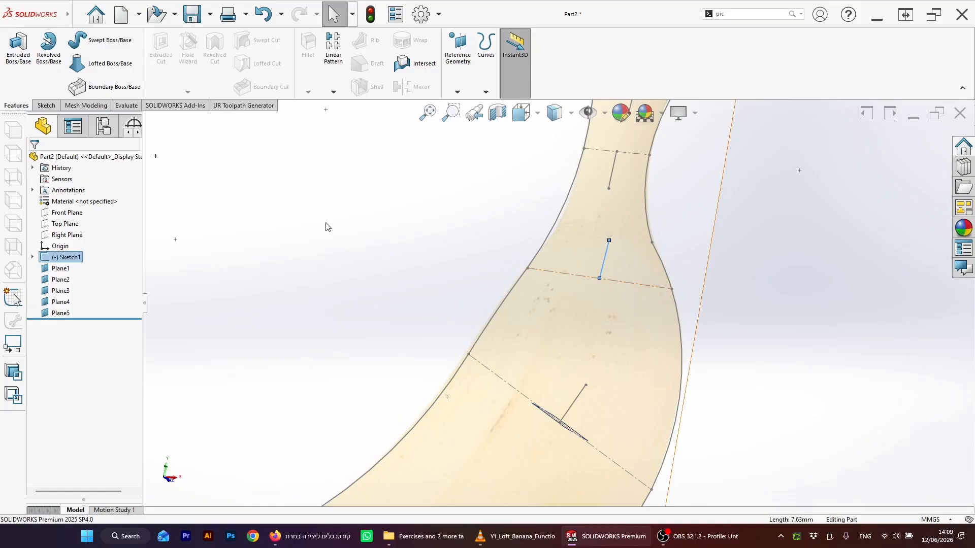
key("f")
left_click(66, 213)
left_click(65, 223, "ctrl")
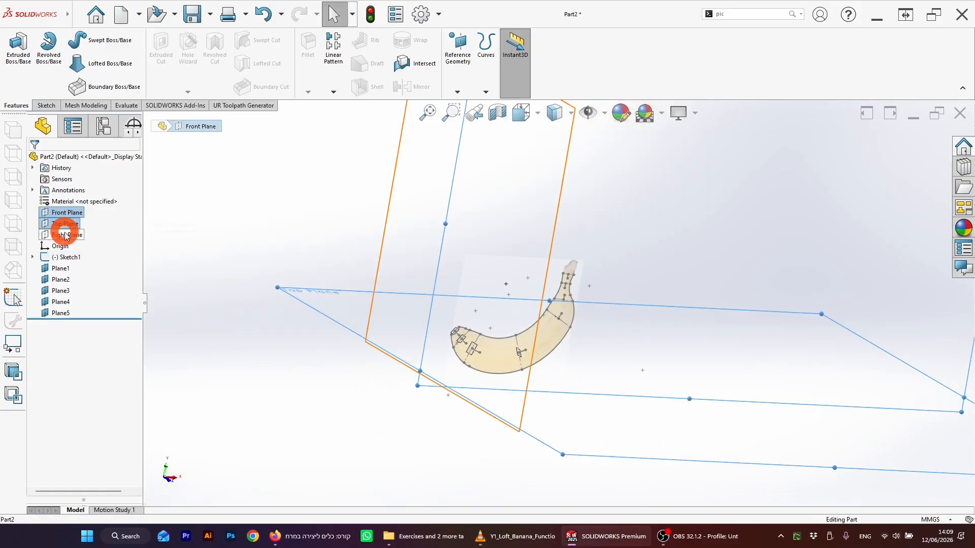
left_click(67, 235, "ctrl")
mouse_move(369, 275)
middle_mouse_down()
mouse_move(391, 231)
mouse_move(322, 272)
mouse_move(349, 248)
middle_mouse_up()
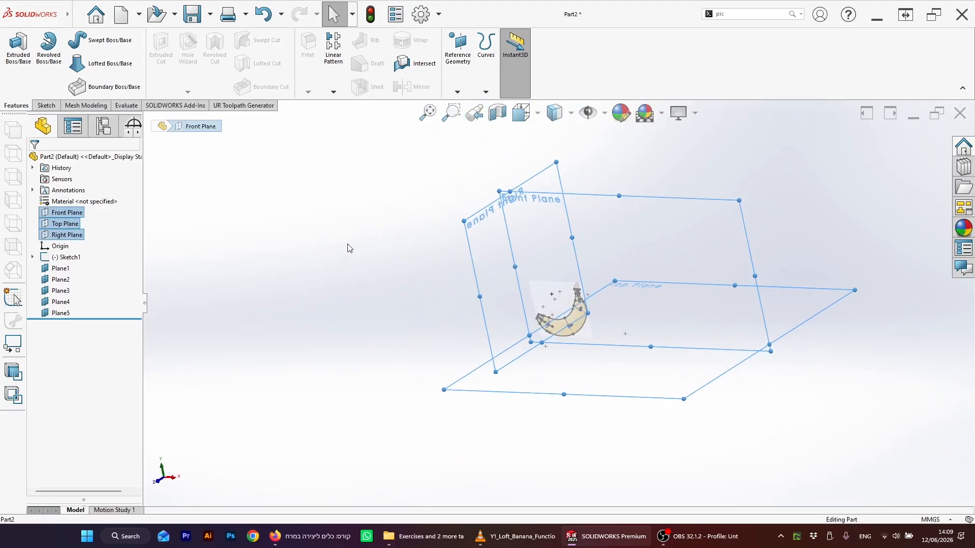
scroll(541, 335, "down", 5)
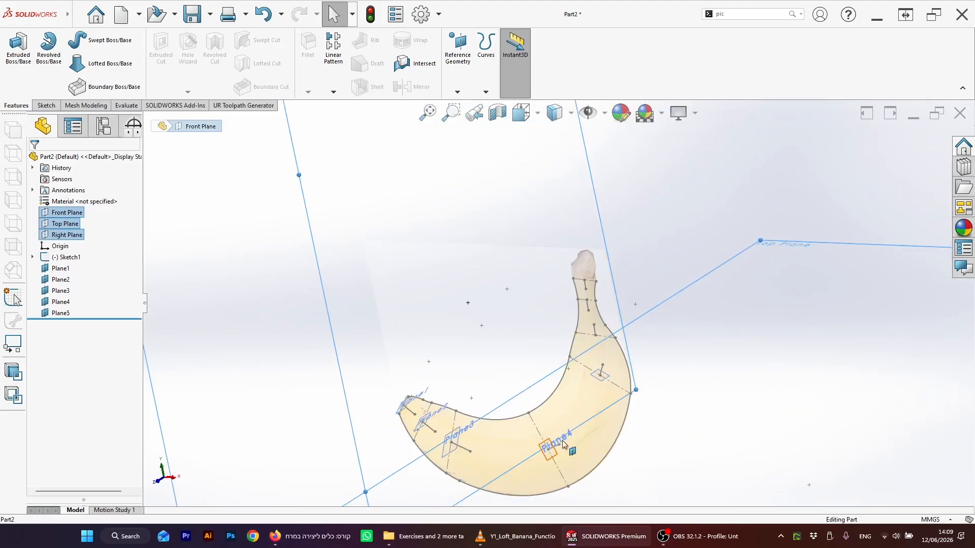
left_click(644, 261)
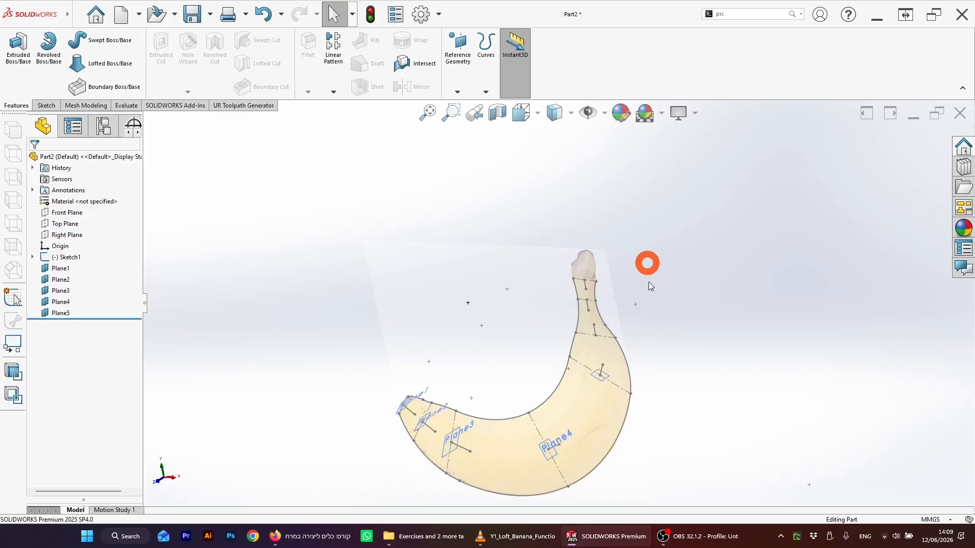
Step: Create a sixth plane perpendicular to the next short line toward the stem, through its centerline endpoint
scroll(559, 343, "down", 5)
left_click(542, 280)
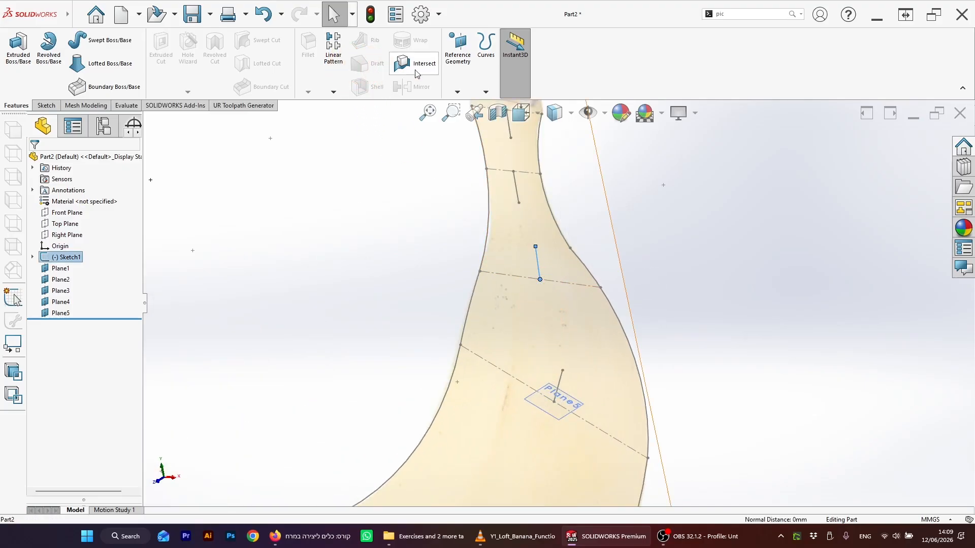
left_click(458, 45)
left_click(461, 101)
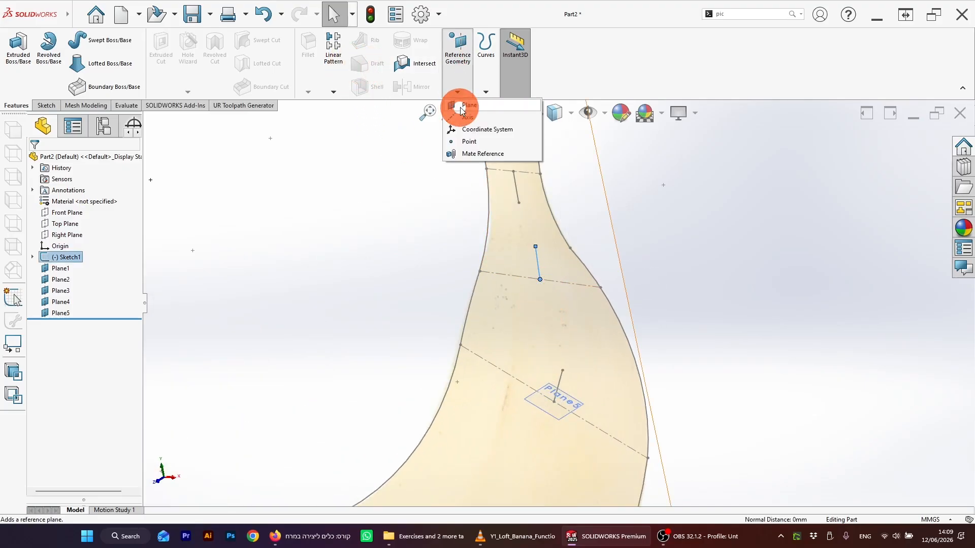
left_click(867, 148)
Step: Create a seventh plane perpendicular to the following short line near the stem, through its centerline end
middle_click_drag(603, 185, 532, 238)
left_click(598, 348)
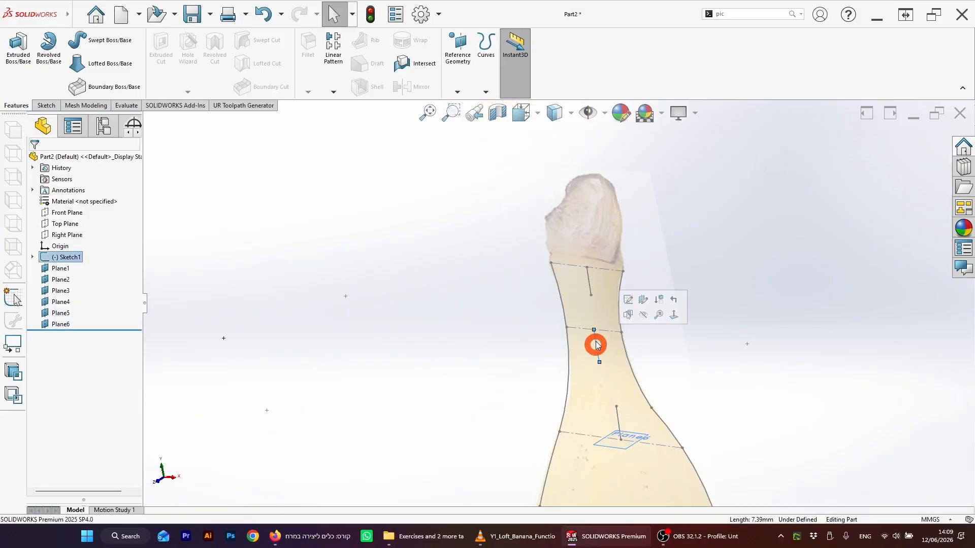
left_click(467, 82)
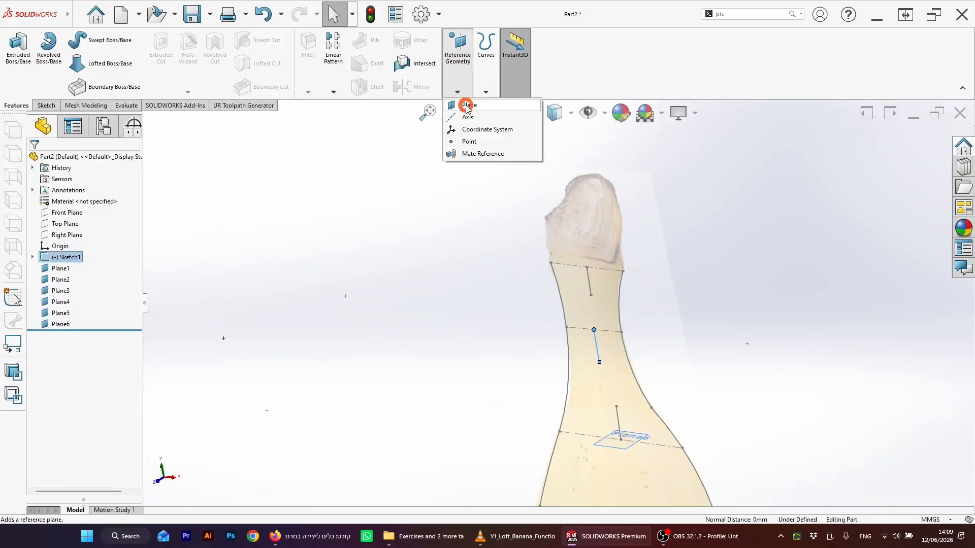
left_click(464, 103)
left_click(888, 146)
Step: Create an eighth plane perpendicular to the last short line at the stem, through its centerline endpoint
scroll(672, 235, "down", 3)
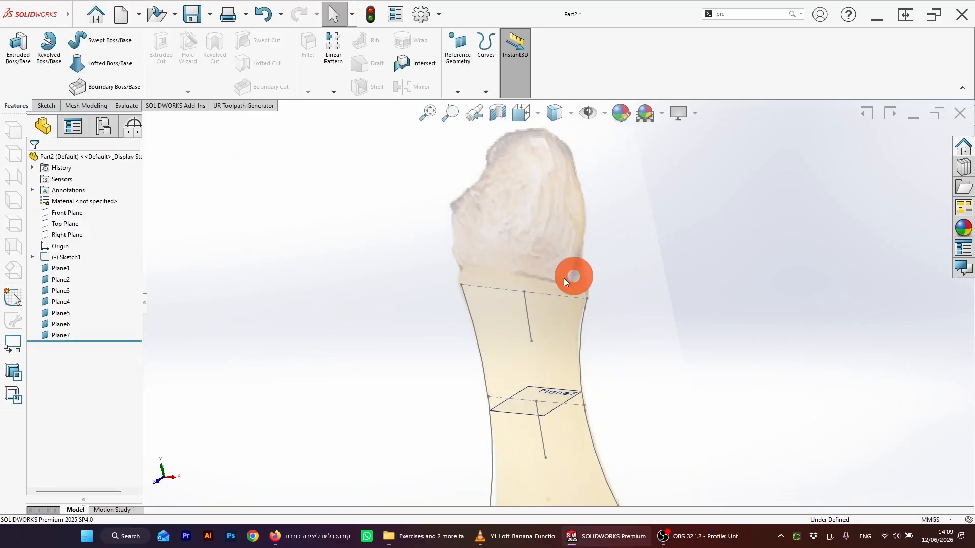
left_click(525, 308)
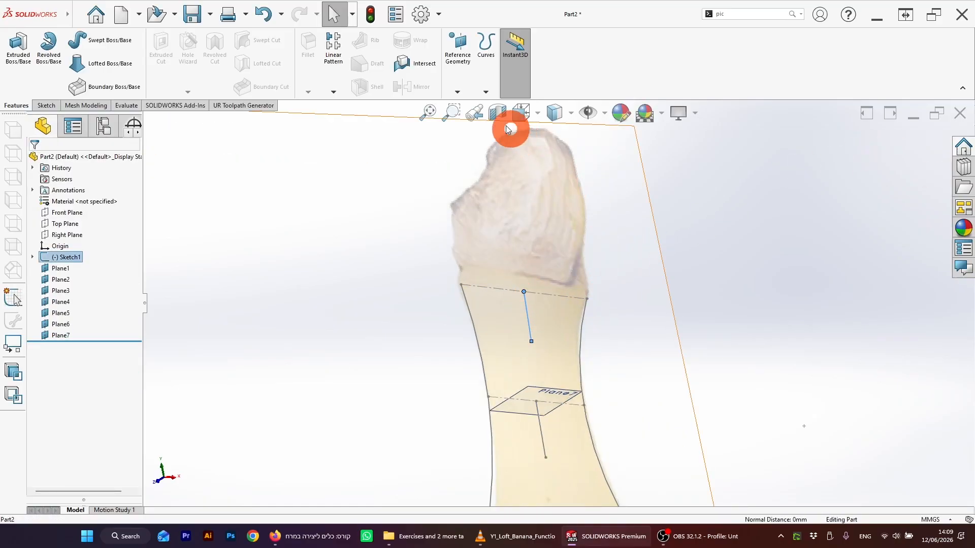
left_click(463, 65)
left_click(468, 105)
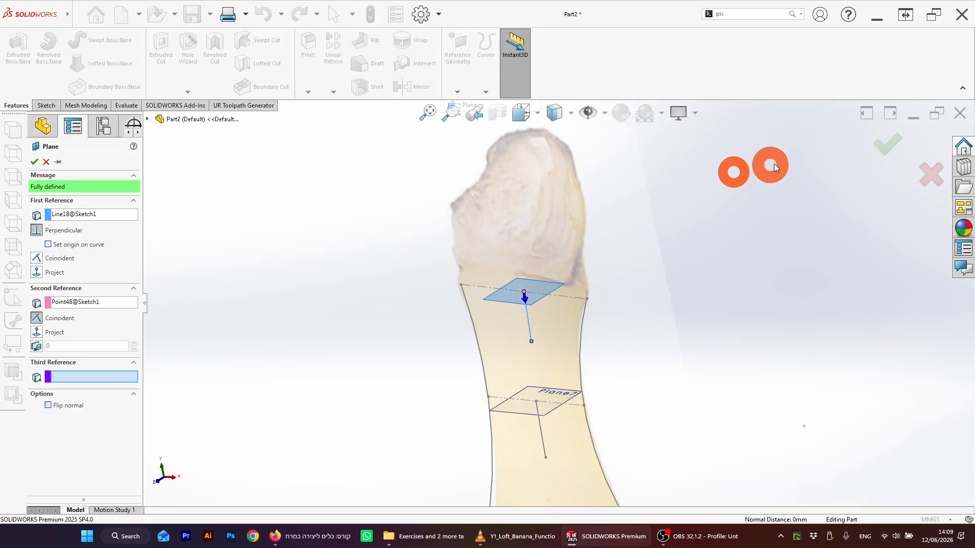
left_click(876, 142)
Step: Start a sketch on Plane1 and draw a center rectangle about 14 mm square on the short line's endpoint
mouse_move(756, 281)
middle_mouse_down()
mouse_move(657, 370)
mouse_move(605, 387)
mouse_move(574, 302)
mouse_move(549, 322)
mouse_move(581, 309)
mouse_move(472, 344)
mouse_move(507, 326)
mouse_move(510, 366)
mouse_move(567, 312)
mouse_move(549, 251)
mouse_move(544, 298)
mouse_move(537, 292)
mouse_move(596, 260)
mouse_move(611, 264)
mouse_move(602, 282)
mouse_move(587, 279)
mouse_move(467, 344)
mouse_move(505, 350)
mouse_move(562, 320)
mouse_move(578, 342)
mouse_move(554, 330)
mouse_move(493, 405)
mouse_move(442, 350)
mouse_move(346, 327)
mouse_move(422, 294)
mouse_move(427, 324)
mouse_move(395, 367)
middle_mouse_up()
scroll(395, 367, "down", 5)
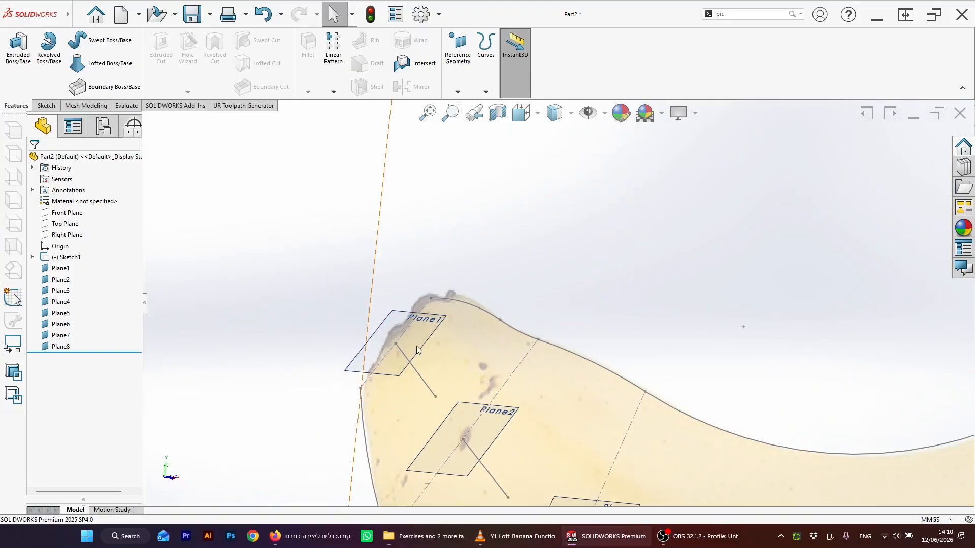
left_click(359, 367)
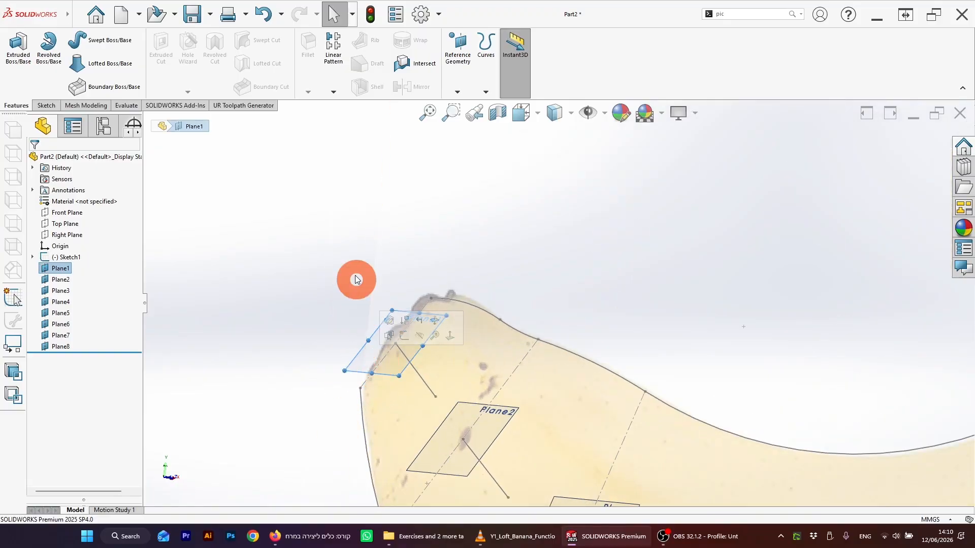
left_click(44, 106)
left_click(15, 51)
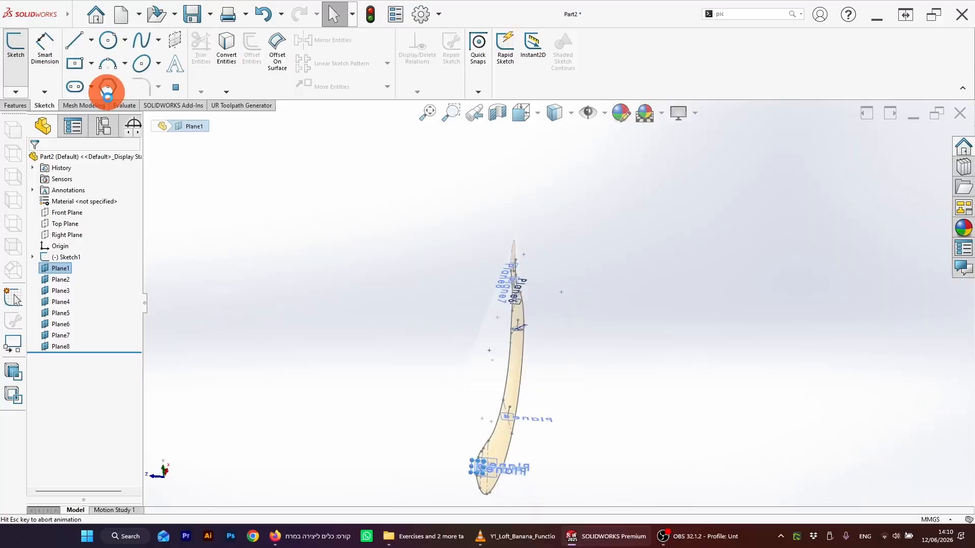
mouse_move(638, 468)
middle_mouse_down()
mouse_move(602, 468)
mouse_move(613, 465)
middle_mouse_up()
scroll(612, 460, "down", 14)
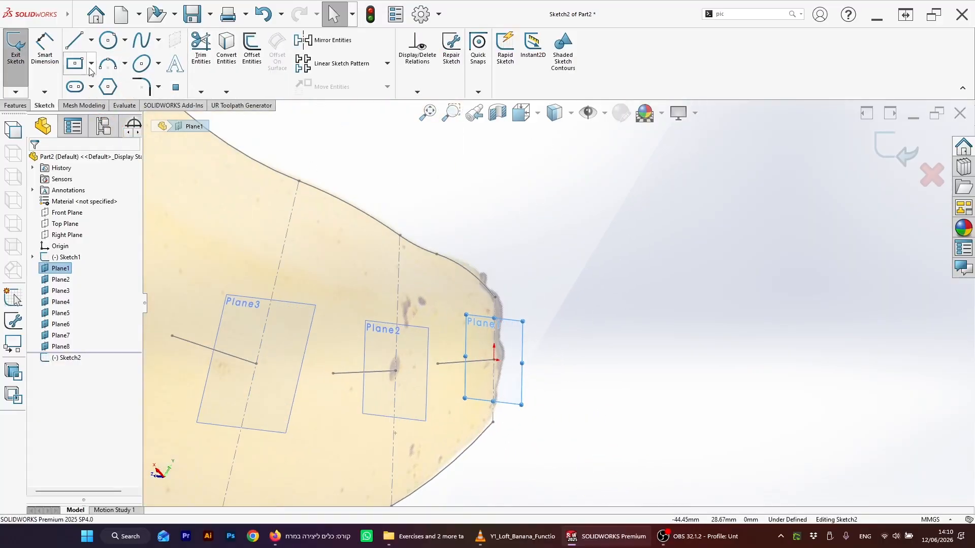
left_click(90, 68)
left_click(496, 361)
left_click(518, 305)
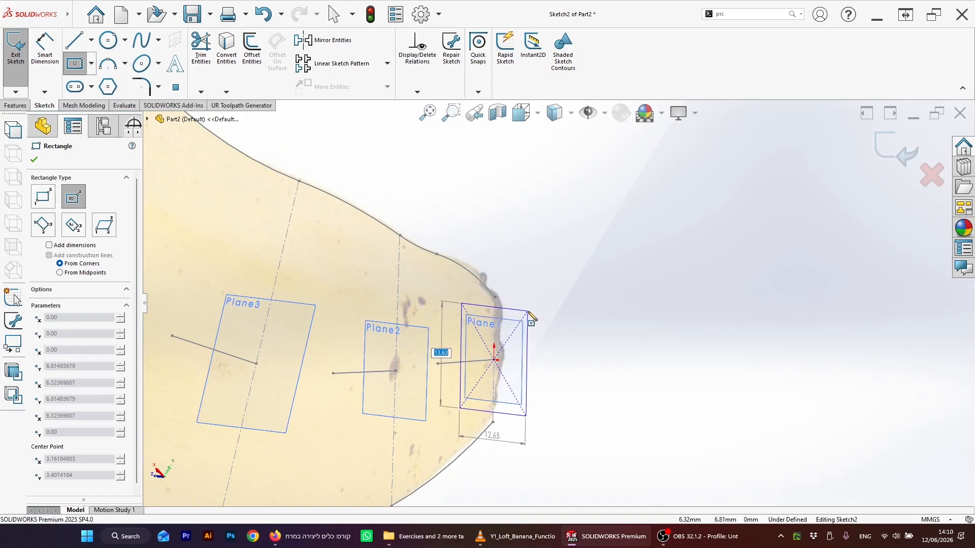
left_click(528, 312)
key("Escape")
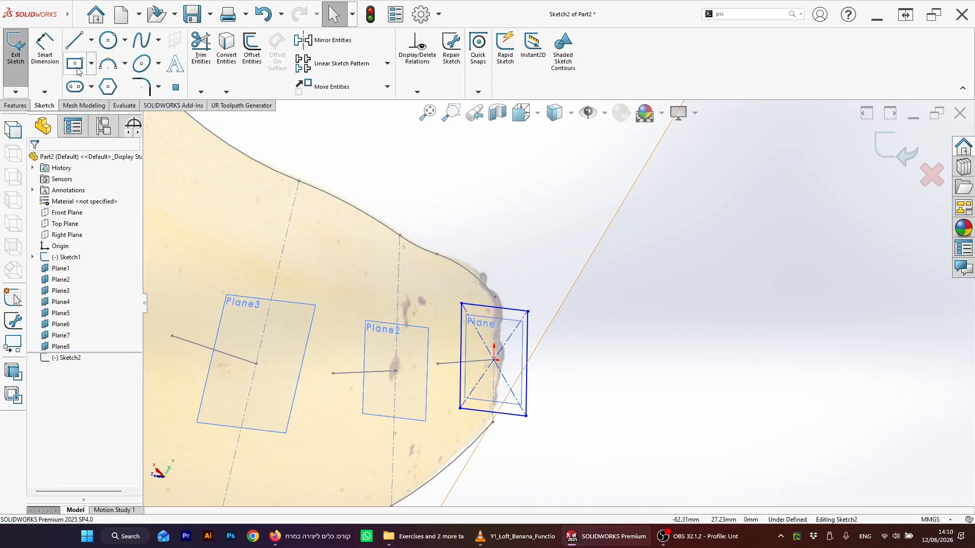
Step: Dimension the rectangle's long side to 15 mm
left_click(45, 51)
left_click(537, 384)
left_click(530, 376)
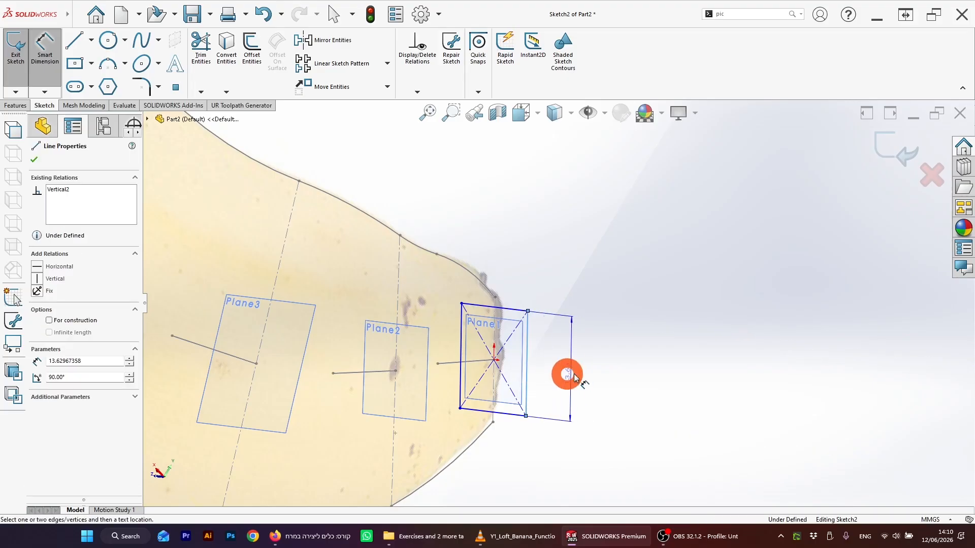
left_click(601, 364)
type("15")
key("Return")
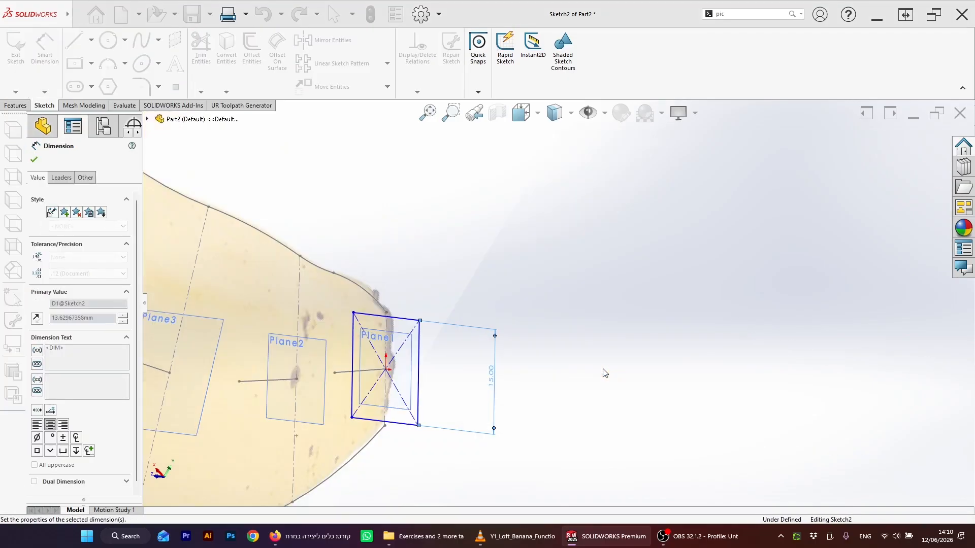
Step: Dimension the rectangle's other side to 8 mm and exit the sketch
scroll(605, 375, "up", 3)
mouse_move(605, 374)
middle_mouse_down()
mouse_move(445, 325)
mouse_move(354, 340)
mouse_move(413, 318)
mouse_move(369, 381)
mouse_move(422, 386)
mouse_move(294, 325)
mouse_move(300, 304)
middle_mouse_up()
mouse_move(306, 265)
middle_mouse_down()
mouse_move(276, 290)
mouse_move(266, 260)
middle_mouse_up()
scroll(262, 247, "down", 5)
scroll(366, 204, "up", 2)
scroll(409, 221, "down", 2)
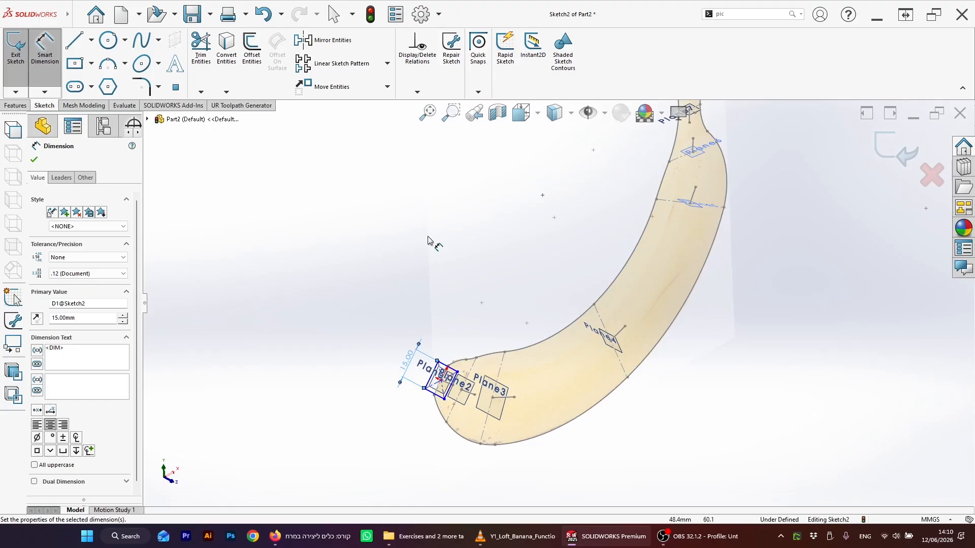
scroll(437, 384, "down", 5)
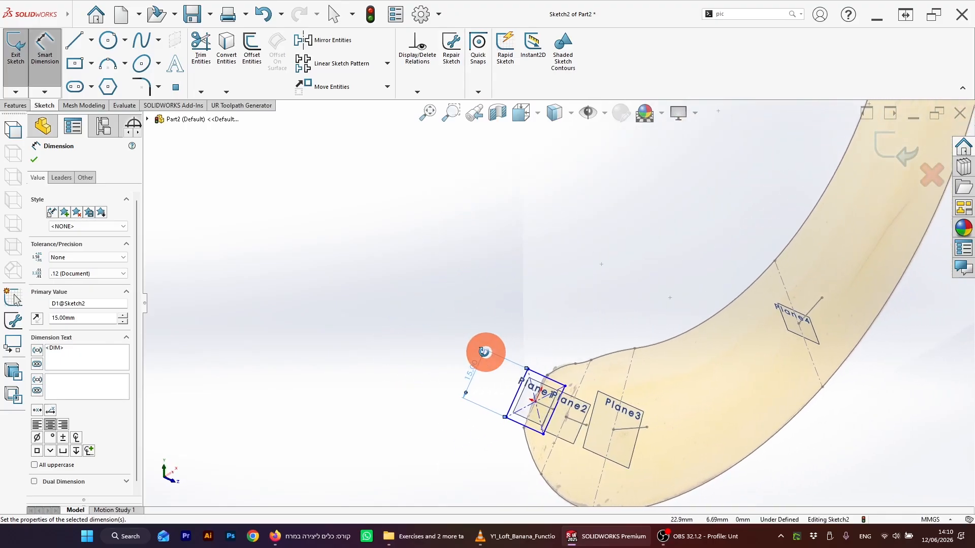
left_click(518, 377)
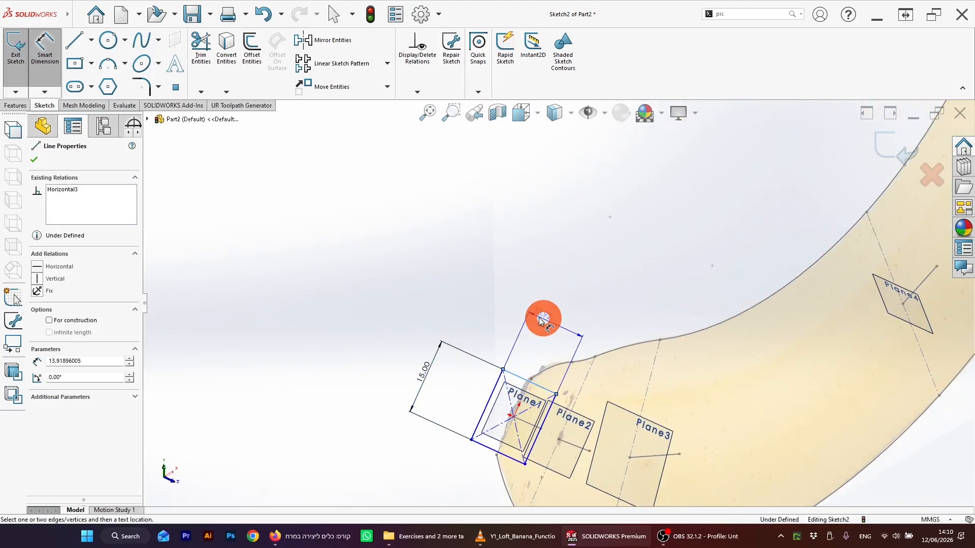
left_click(511, 310)
type("8")
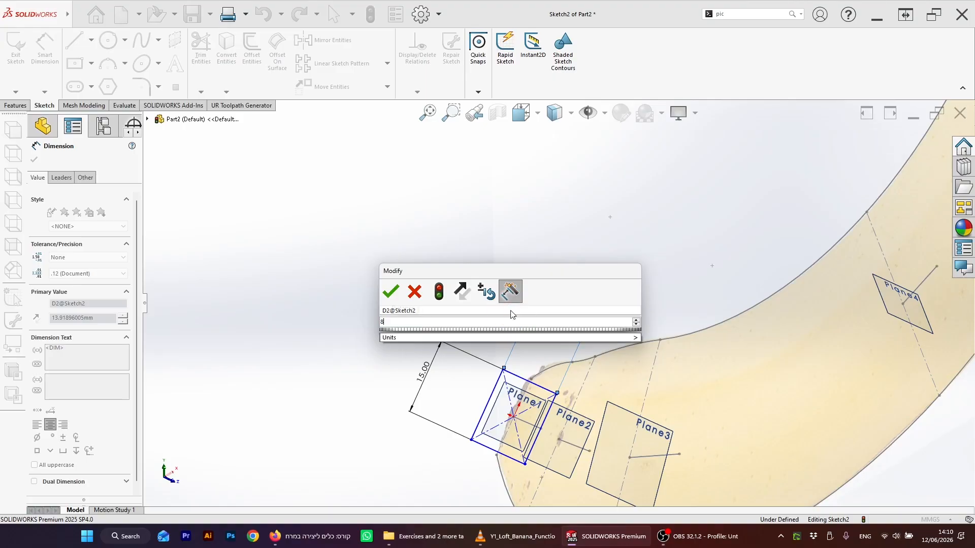
key("Return")
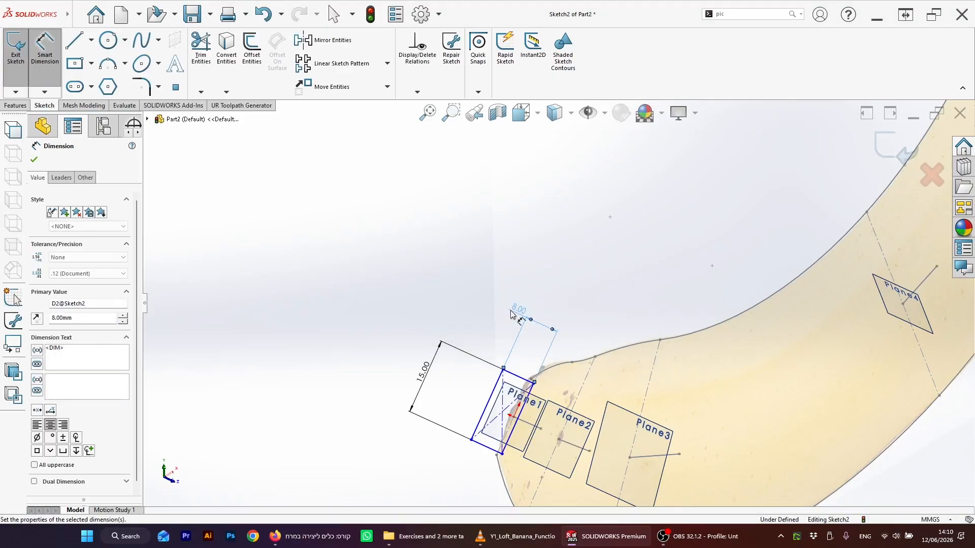
left_click(886, 151)
scroll(555, 326, "up", 3)
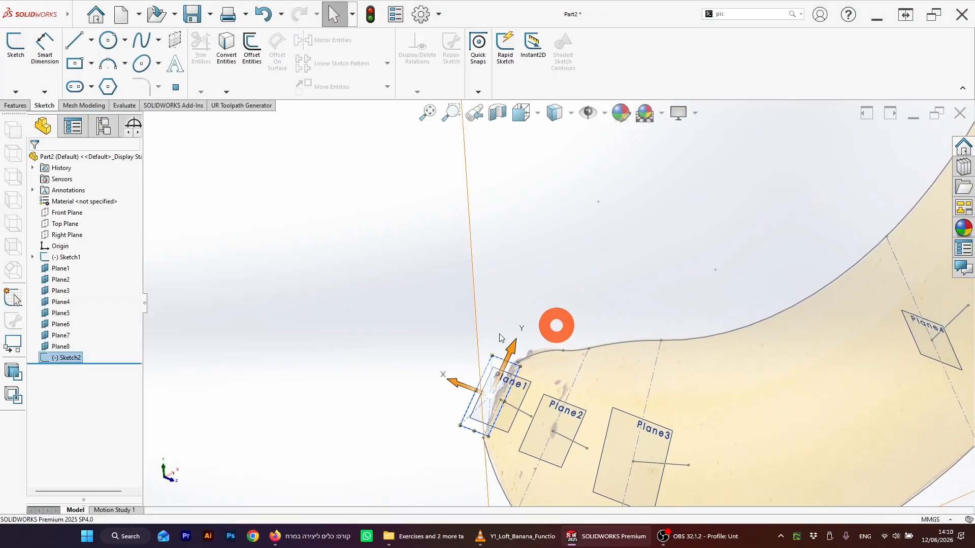
scroll(574, 341, "down", 4)
middle_click_drag(546, 348, 524, 344)
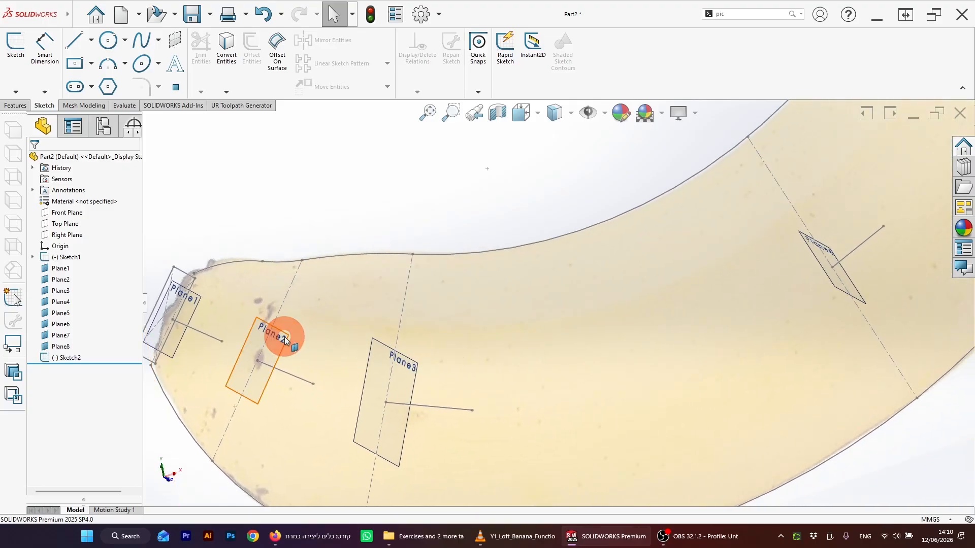
scroll(283, 336, "up", 3)
middle_click_drag(304, 320, 334, 329)
scroll(375, 334, "down", 2)
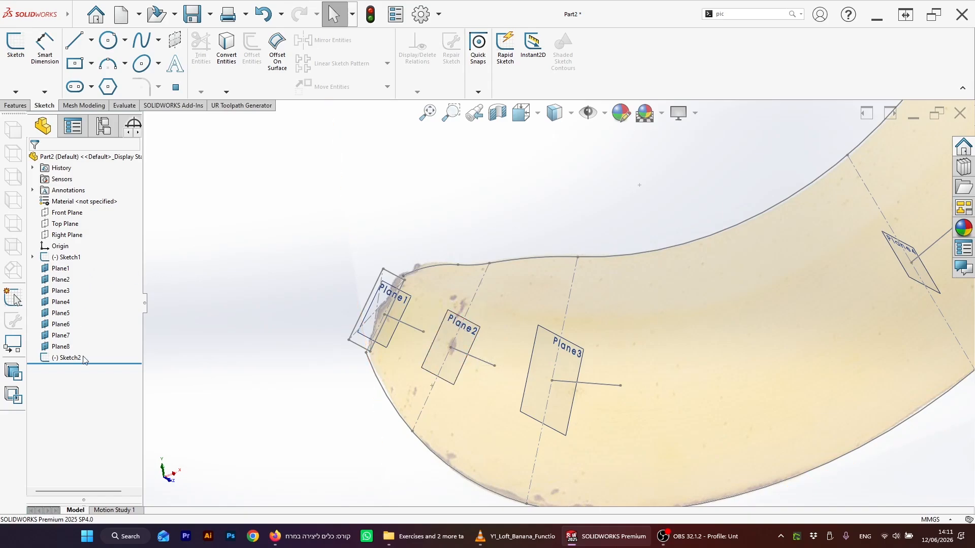
left_click(61, 282)
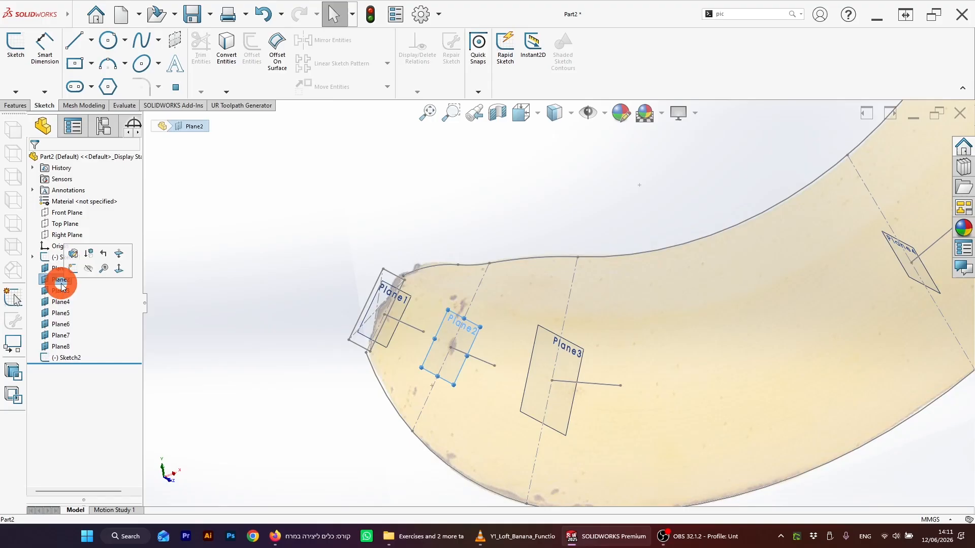
left_click(73, 268)
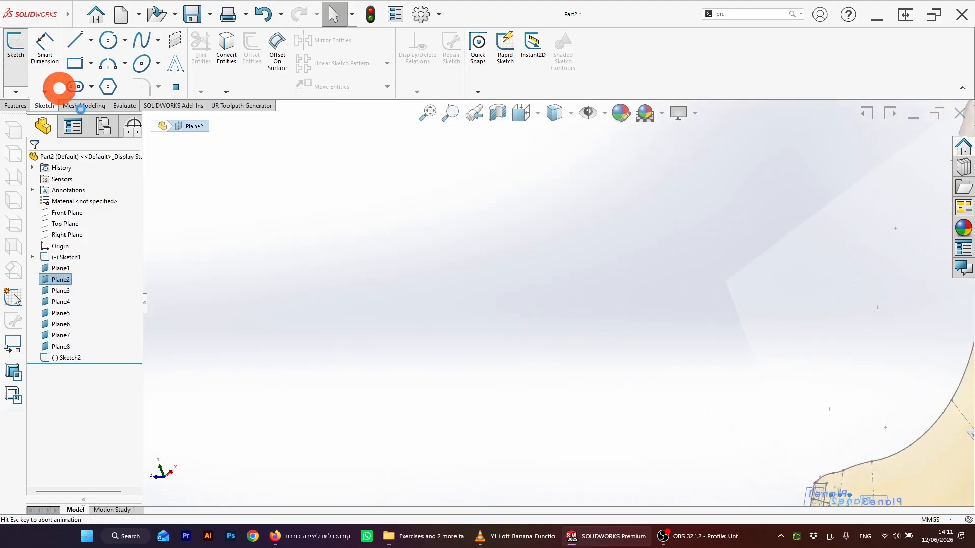
middle_click_drag(596, 426, 546, 420)
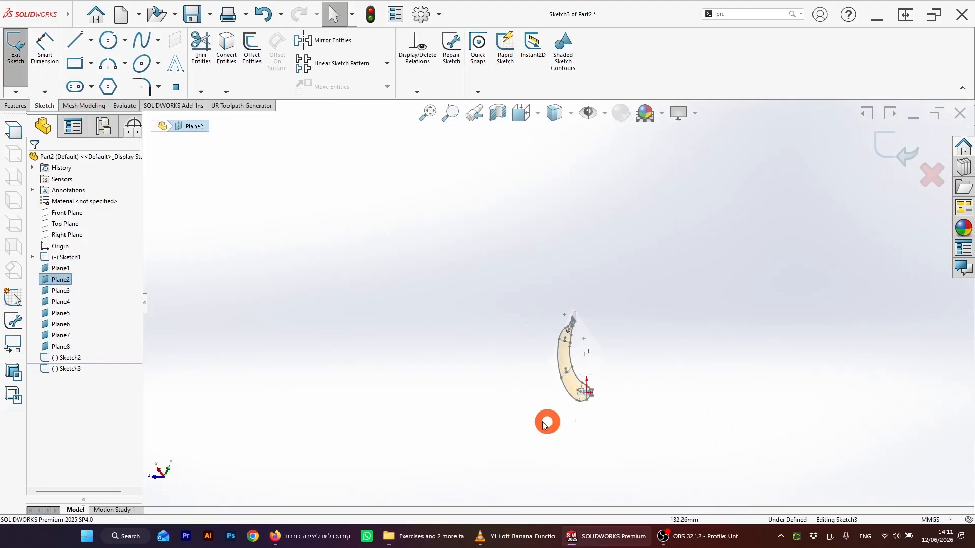
scroll(623, 376, "down", 10)
scroll(655, 300, "down", 4)
middle_click_drag(623, 347, 740, 278)
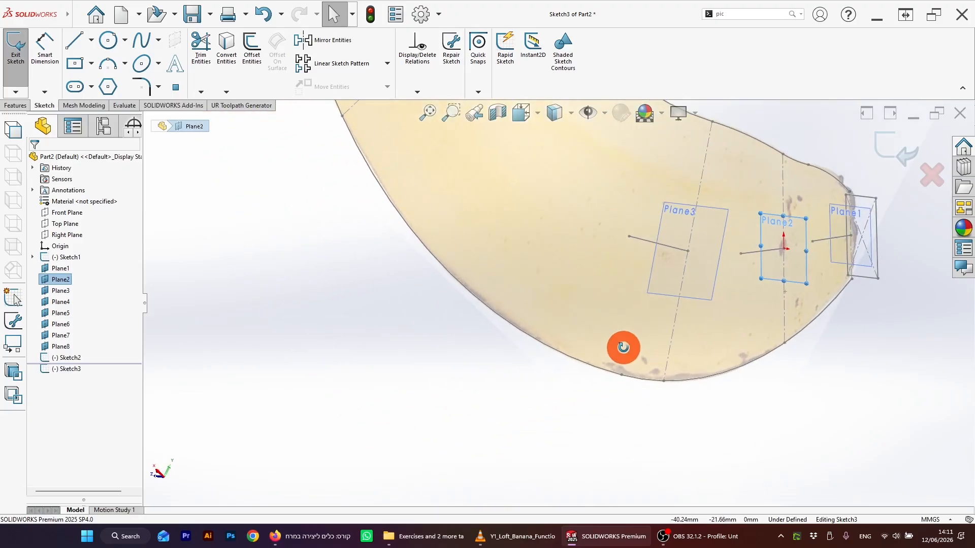
scroll(752, 294, "up", 6)
scroll(757, 303, "up", 4)
mouse_move(620, 279)
middle_mouse_down()
mouse_move(523, 254)
mouse_move(460, 287)
mouse_move(349, 311)
mouse_move(433, 344)
mouse_move(476, 247)
mouse_move(490, 297)
mouse_move(488, 243)
mouse_move(442, 248)
middle_mouse_up()
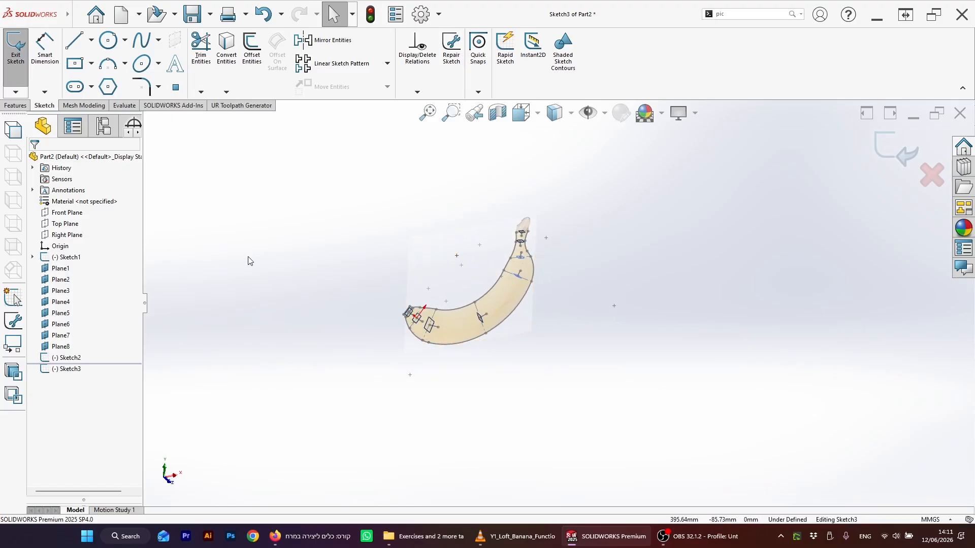
right_click(438, 251)
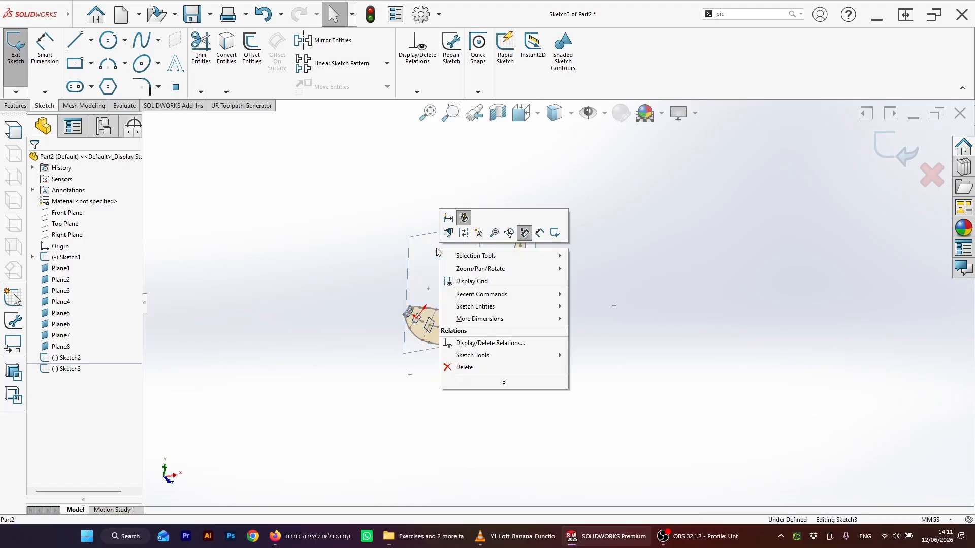
left_click(505, 381)
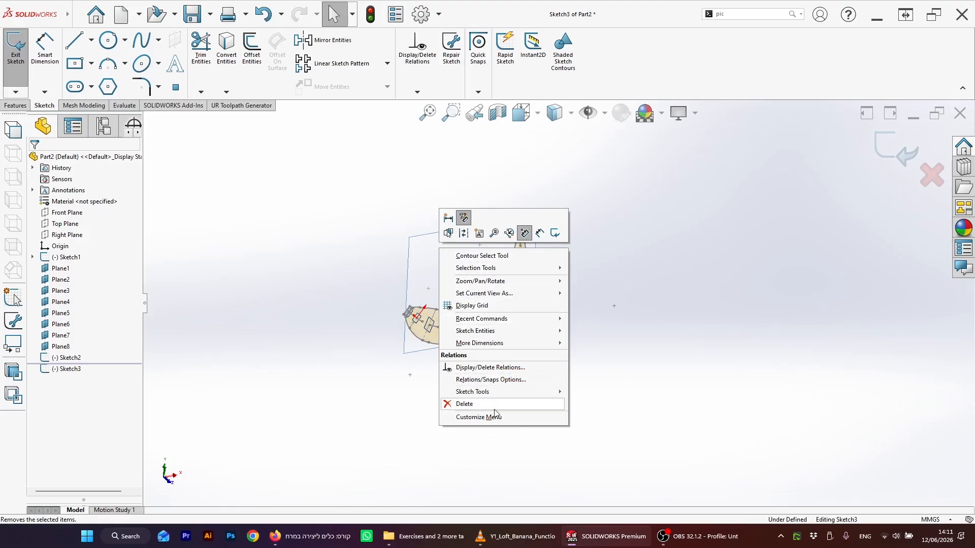
left_click(450, 278)
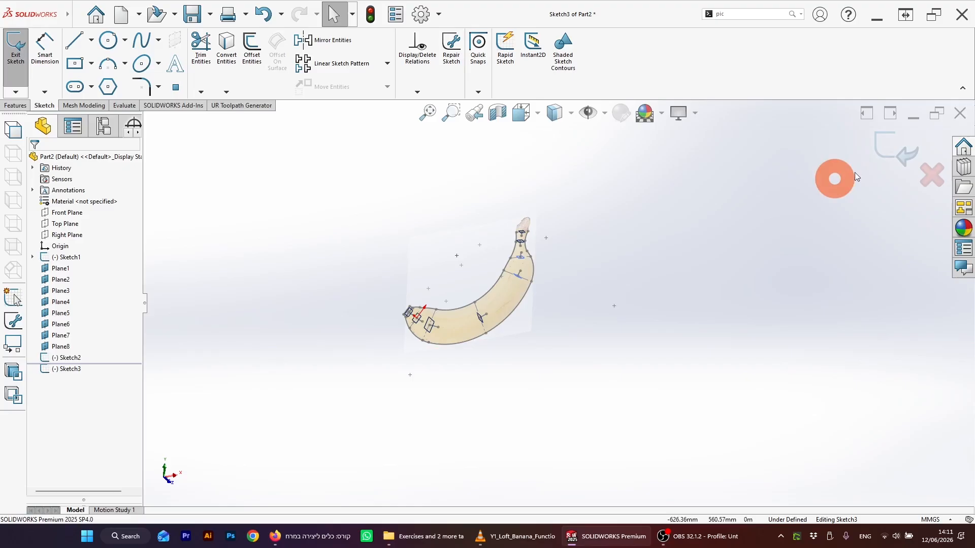
left_click(889, 146)
Step: Suppress the banana reference picture so only the sketch outline and planes remain
left_click(504, 303)
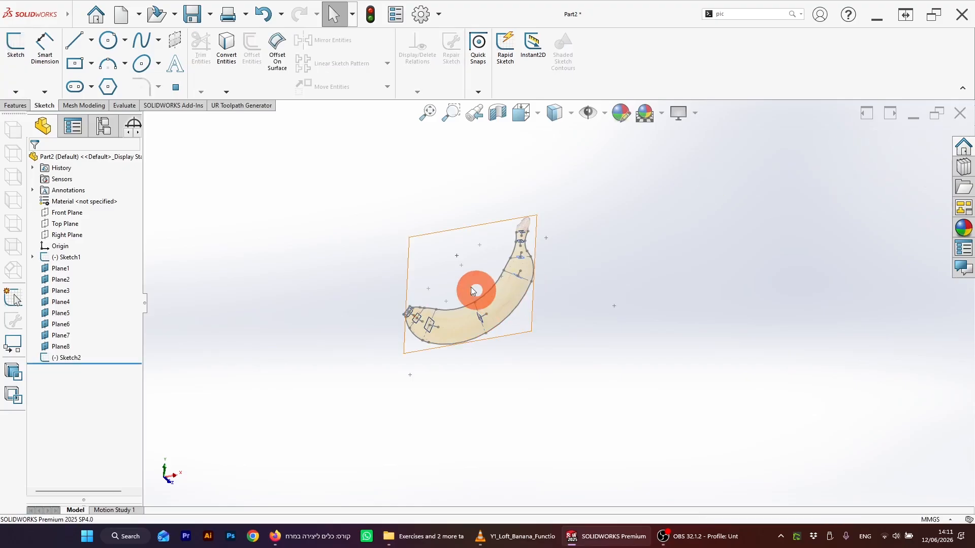
right_click(463, 260)
left_click(609, 244)
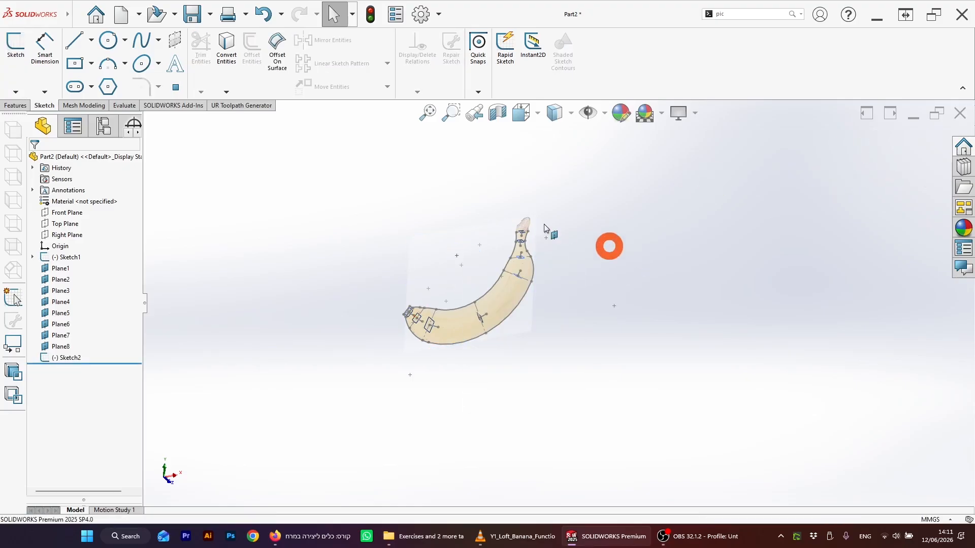
right_click(440, 249)
left_click(541, 315)
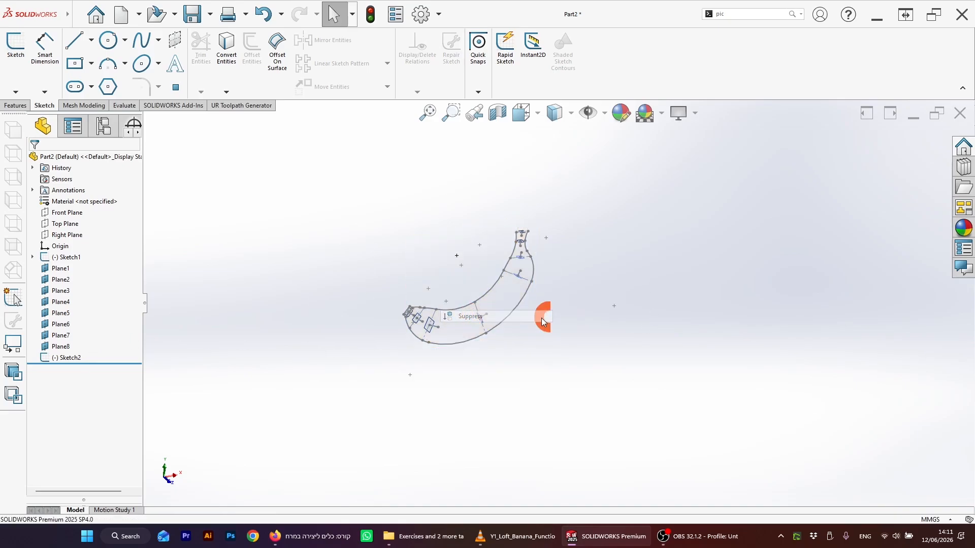
left_click(369, 233)
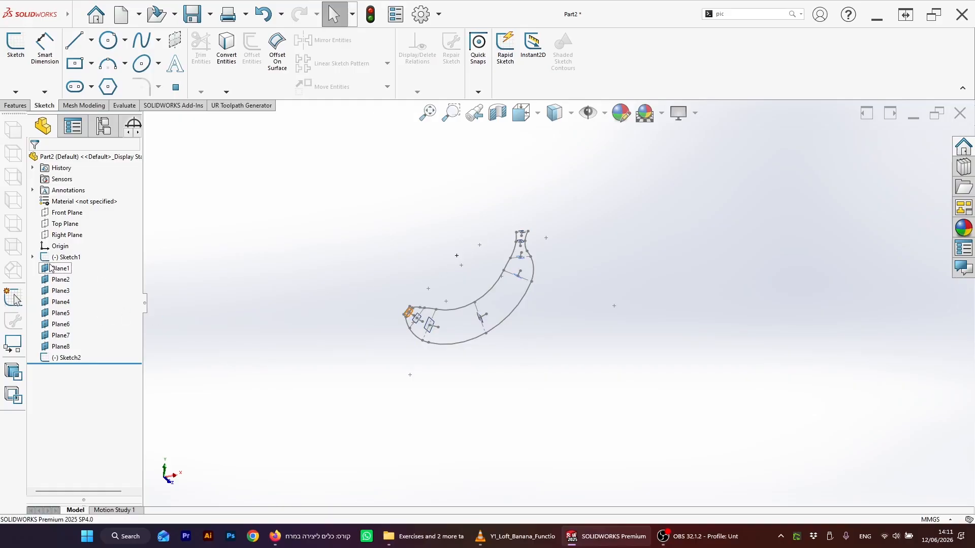
left_click(33, 257)
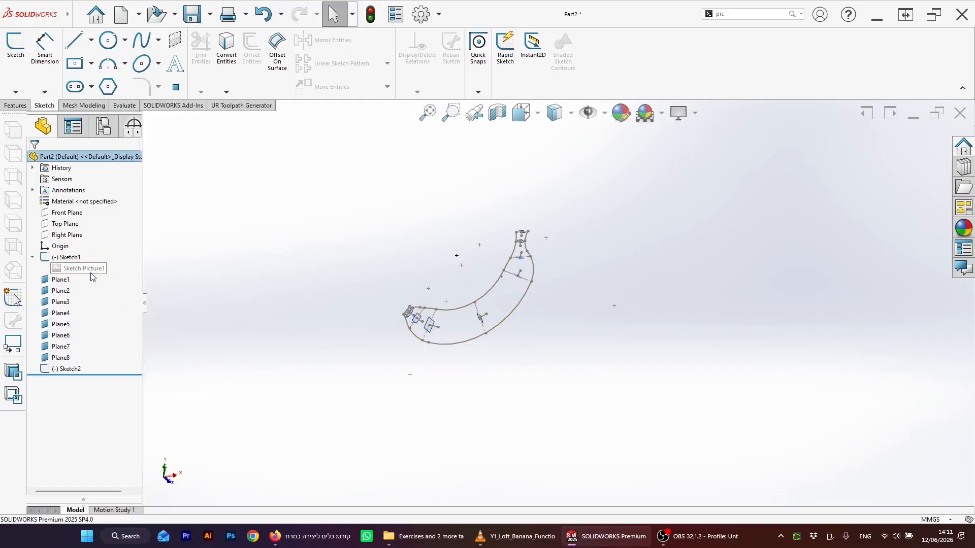
Step: Start a sketch on Plane2 and draw a circle centered on its centerline point, reaching the banana's upper outline
scroll(423, 262, "down", 3)
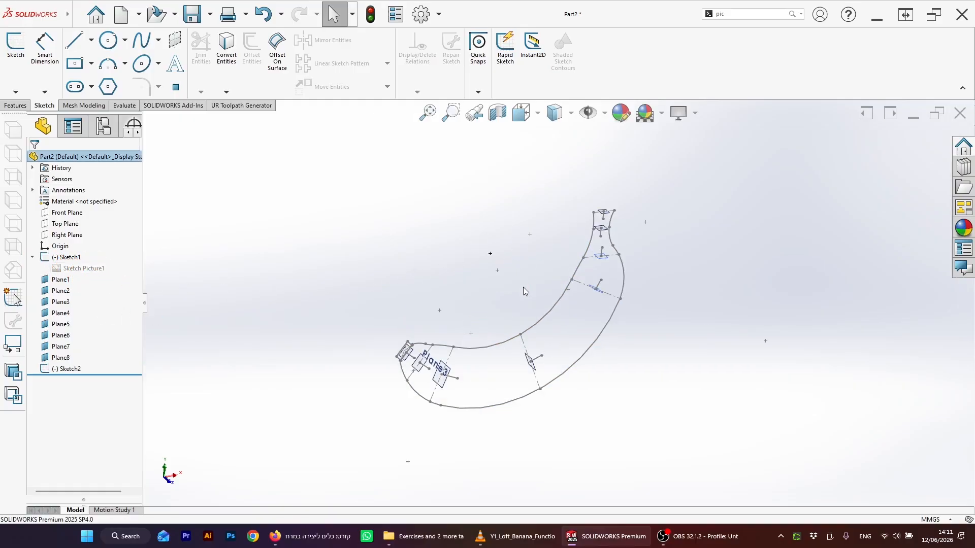
mouse_move(523, 288)
middle_mouse_down()
mouse_move(522, 262)
mouse_move(461, 286)
middle_mouse_up()
scroll(454, 300, "down", 2)
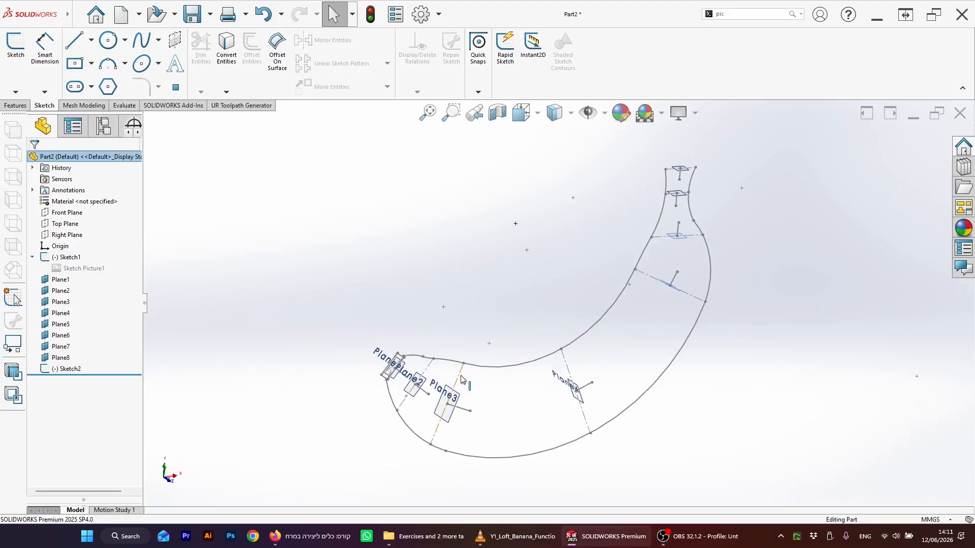
scroll(414, 402, "down", 5)
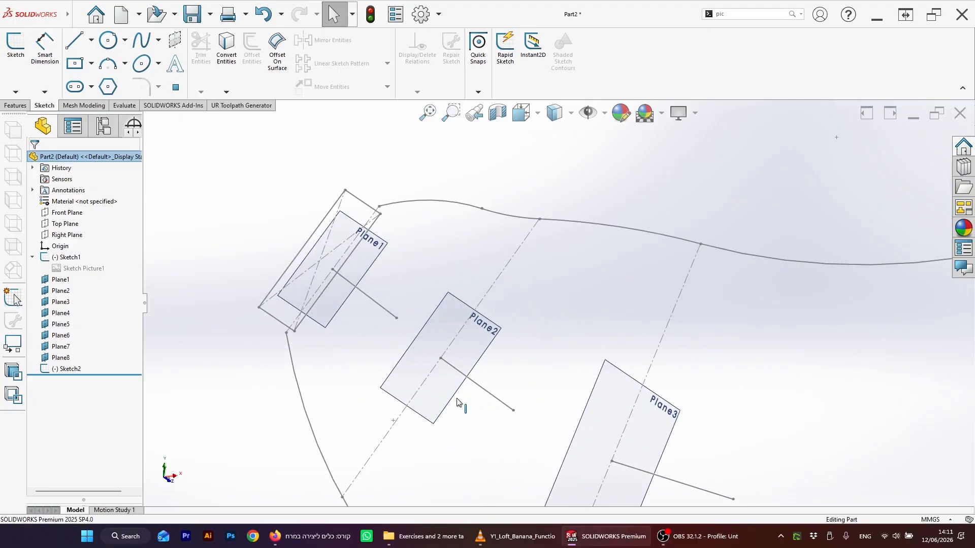
left_click(486, 336)
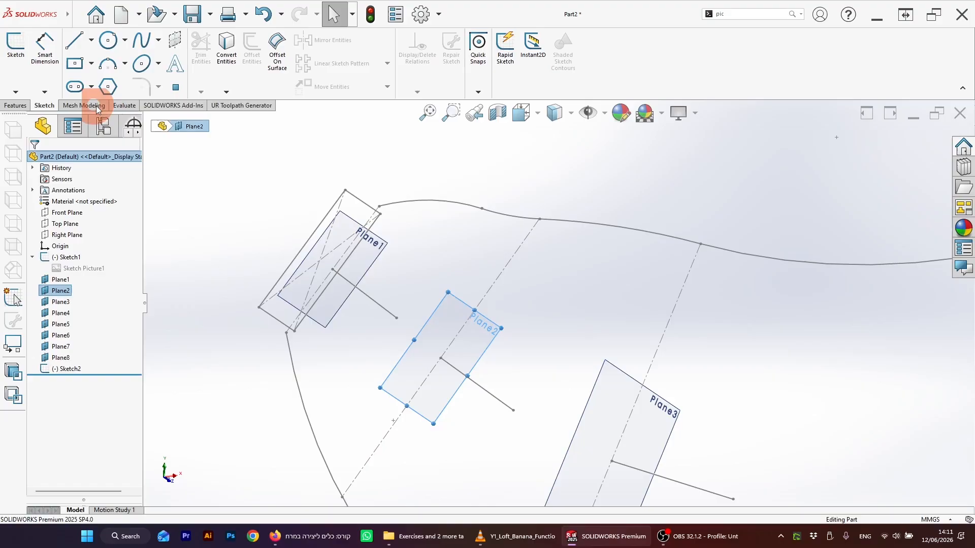
left_click(15, 45)
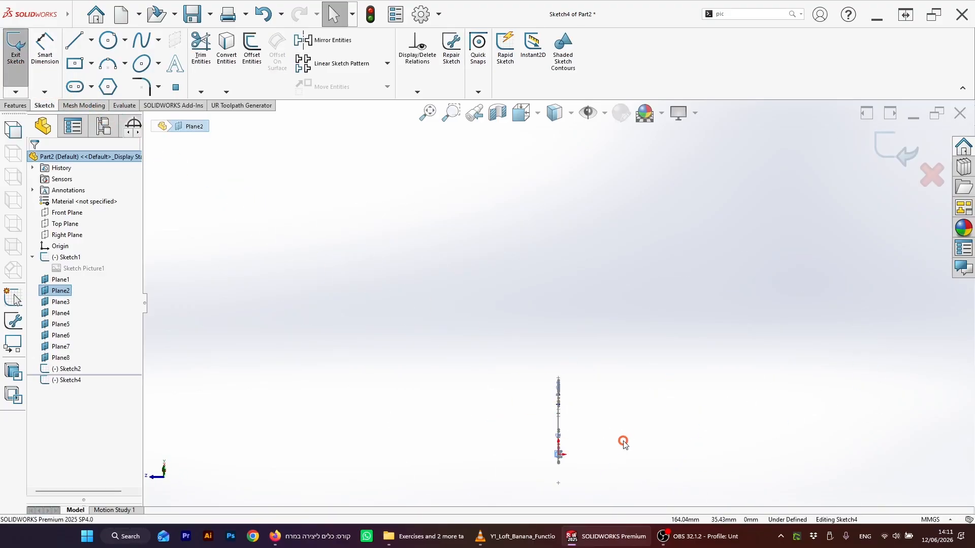
scroll(531, 324, "down", 5)
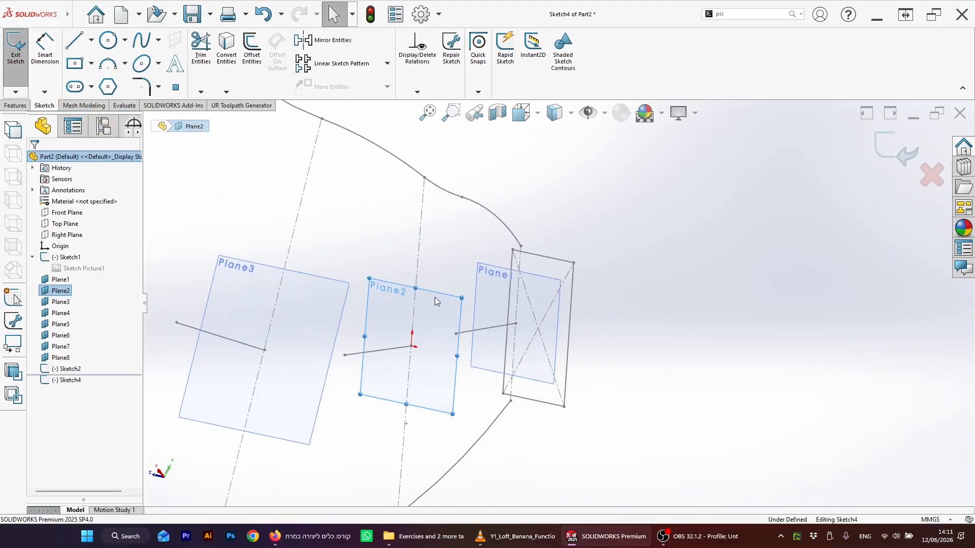
left_click(113, 47)
left_click(412, 346)
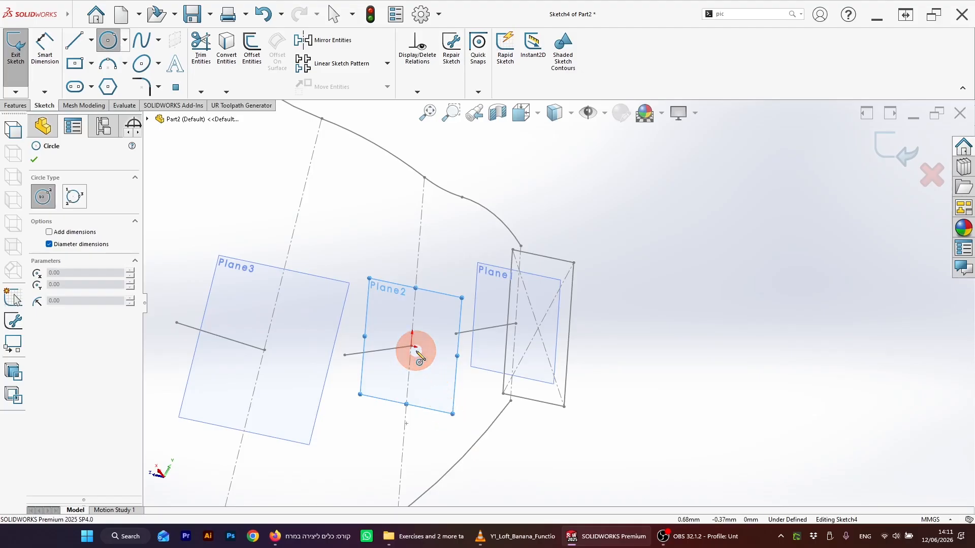
left_click(459, 316)
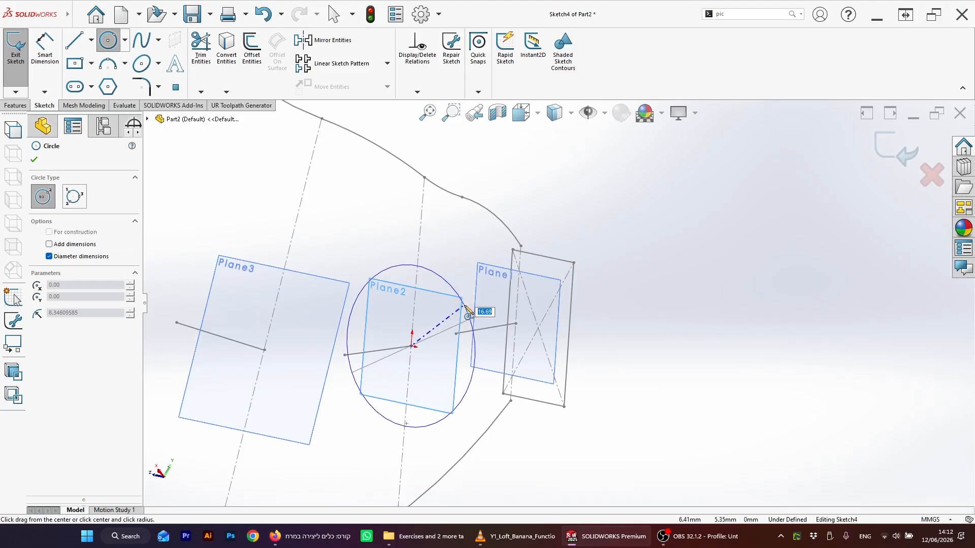
mouse_move(467, 311)
middle_mouse_down()
mouse_move(451, 309)
mouse_move(480, 299)
middle_mouse_up()
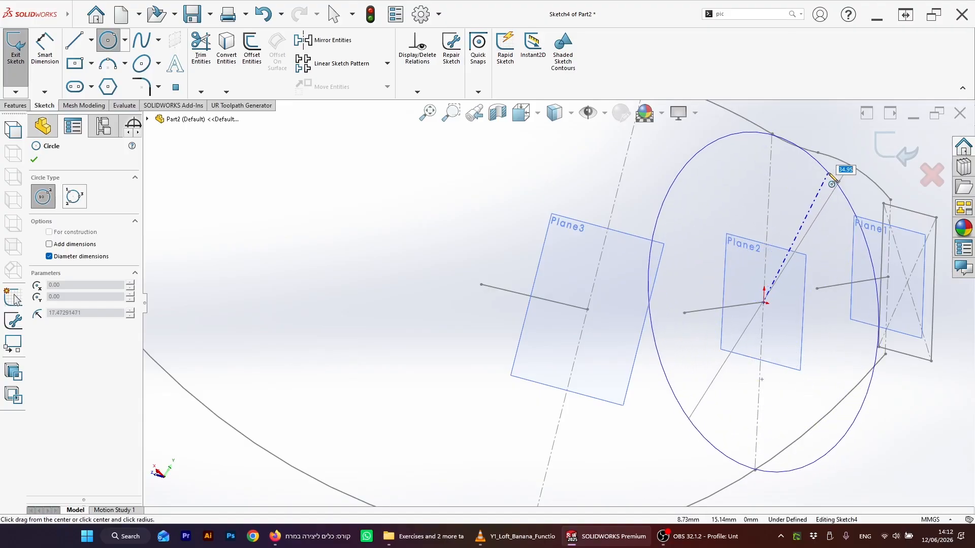
left_click(826, 199)
key("Escape")
Step: Try to relate the circle to the outline point directly above its center
scroll(787, 228, "up", 3)
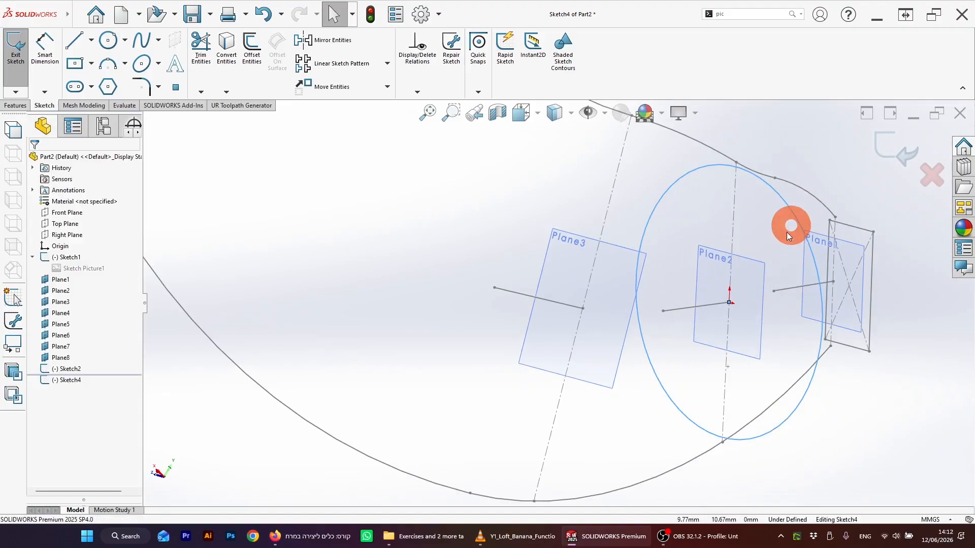
middle_click_drag(764, 233, 752, 241)
scroll(751, 241, "up", 4)
scroll(791, 241, "up", 5)
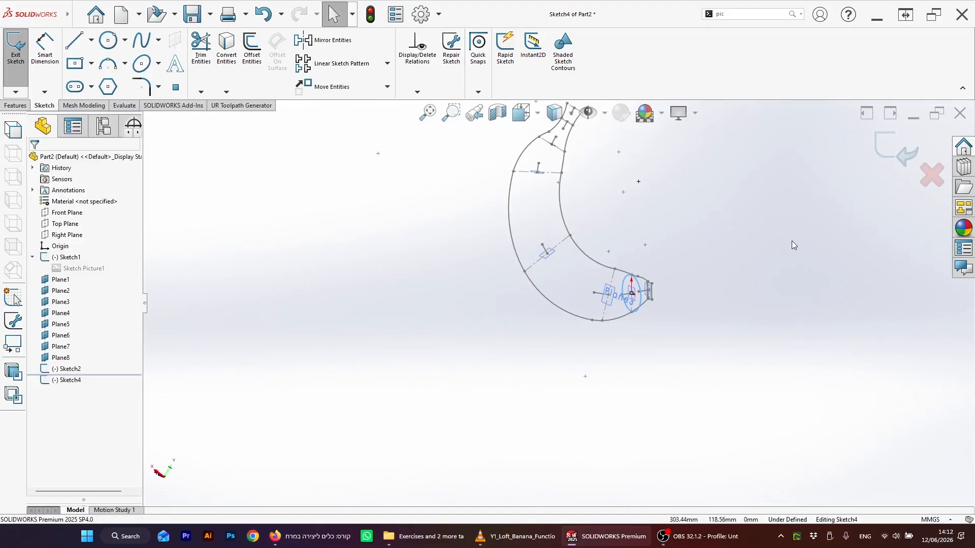
scroll(792, 243, "down", 7)
scroll(509, 354, "up", 5)
mouse_move(424, 366)
middle_mouse_down()
mouse_move(413, 372)
mouse_move(423, 370)
middle_mouse_up()
scroll(390, 325, "down", 4)
scroll(392, 321, "up", 1)
scroll(439, 322, "down", 4)
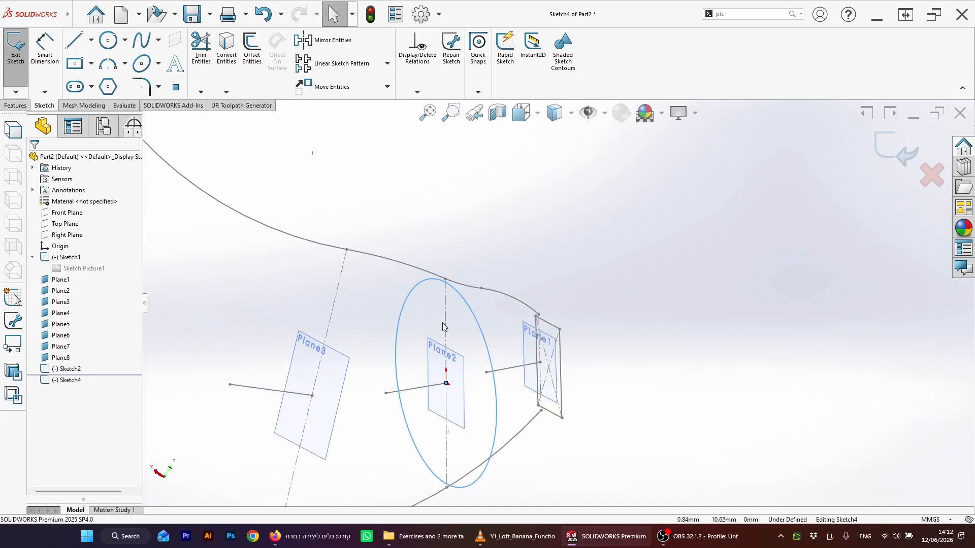
scroll(448, 329, "up", 3)
scroll(456, 321, "down", 2)
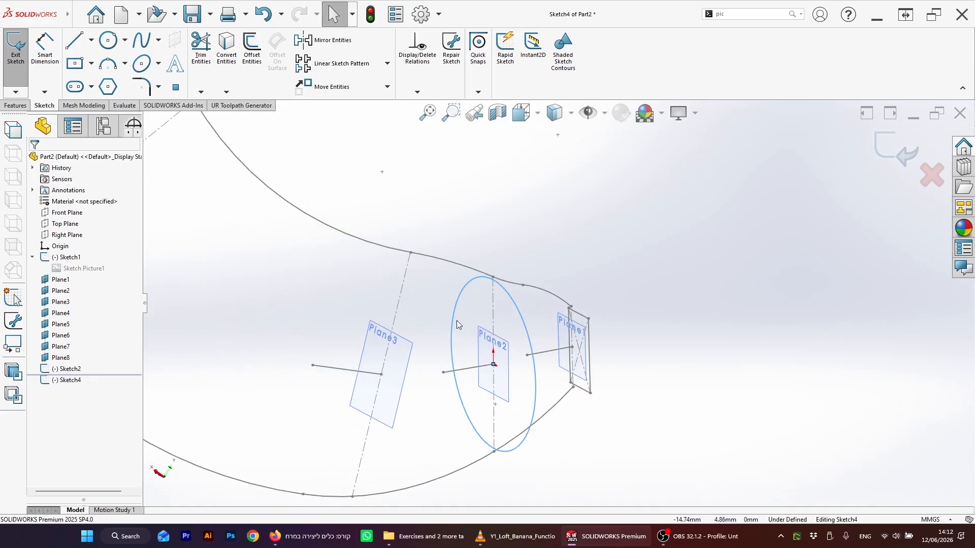
left_click(493, 278)
left_click(504, 289, "ctrl")
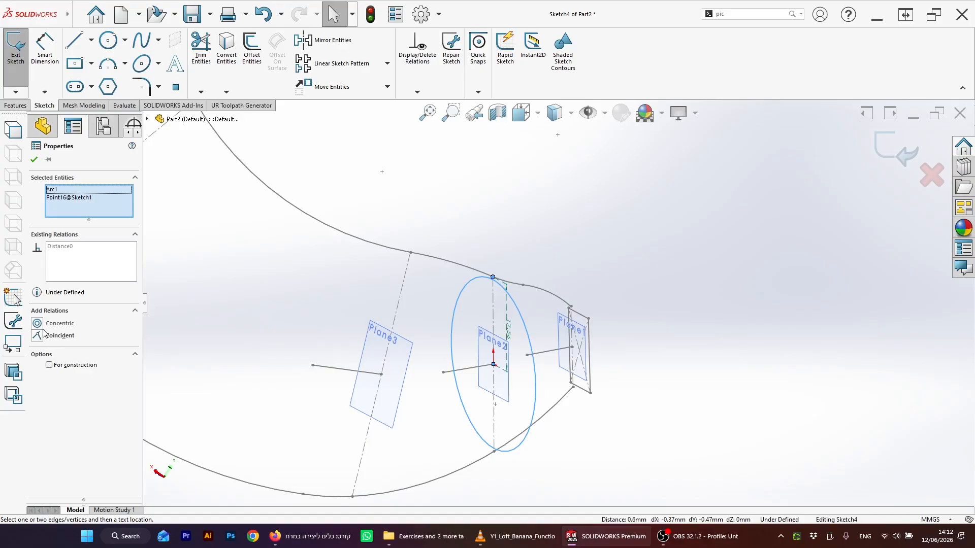
left_click(480, 269)
Step: Draw a short vertical construction line downward from the circle's top point
scroll(484, 277, "down", 1)
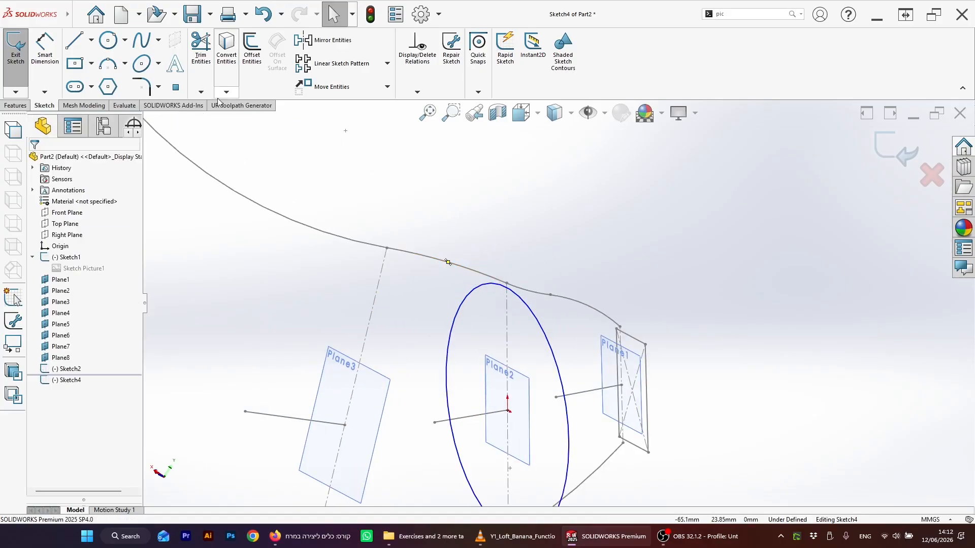
left_click(90, 46)
left_click(78, 68)
left_click(504, 294)
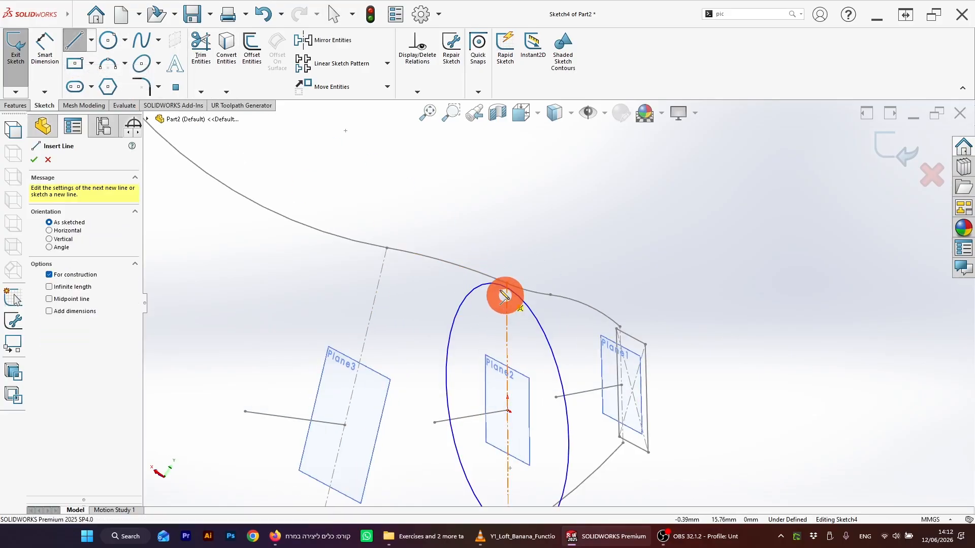
left_click_drag(500, 286, 499, 300)
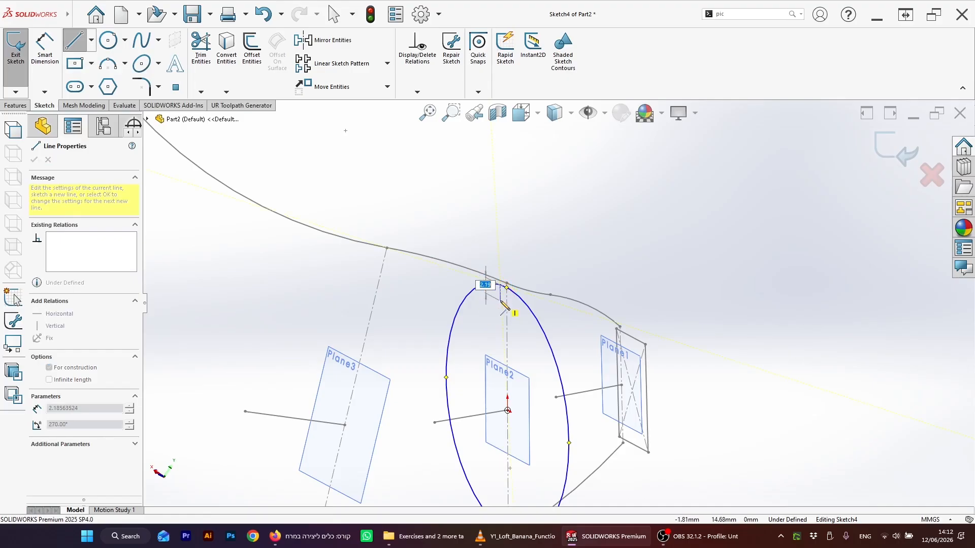
left_click(501, 301)
key("Escape")
Step: Add a Pierce relation between the construction line's end point and the banana's upper outline
left_click(501, 288)
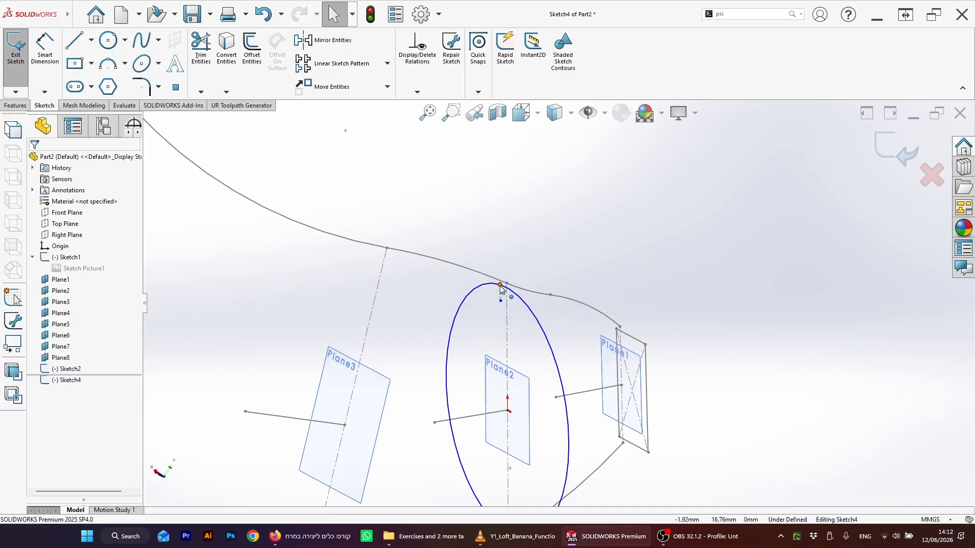
left_click_drag(500, 286, 495, 279)
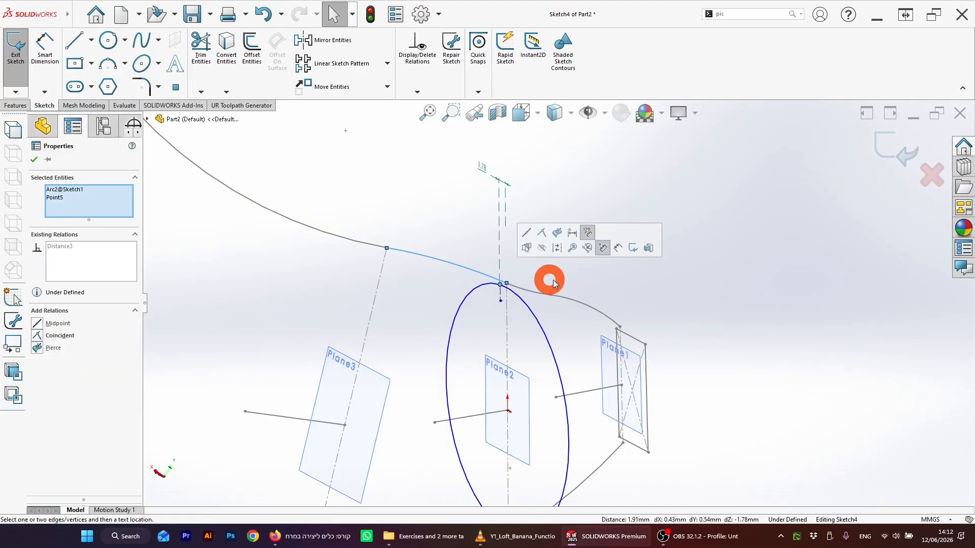
left_click(40, 350)
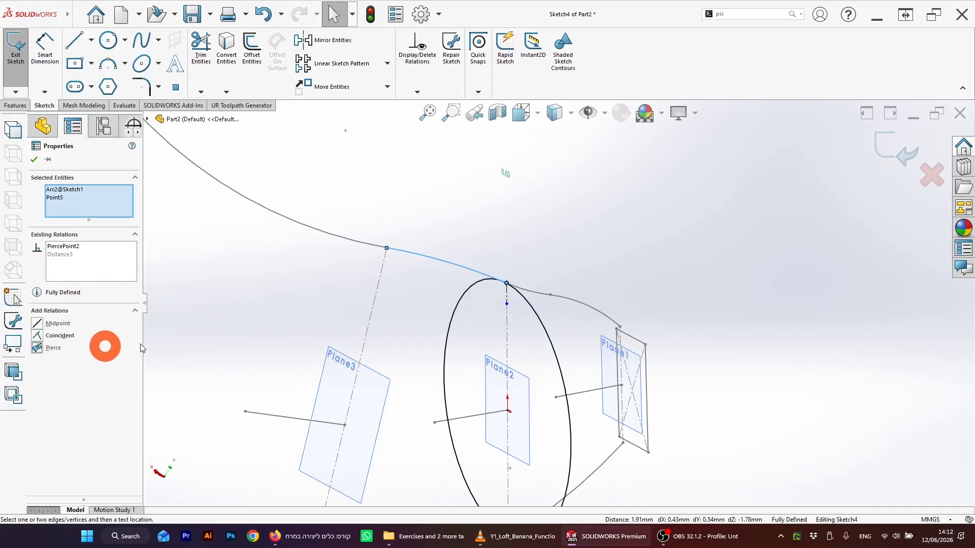
Step: Exit the Plane2 cross-section sketch
left_click(543, 274)
mouse_move(544, 274)
middle_mouse_down()
mouse_move(544, 413)
mouse_move(560, 432)
mouse_move(562, 422)
mouse_move(554, 427)
middle_mouse_up()
scroll(579, 428, "up", 3)
scroll(608, 400, "down", 2)
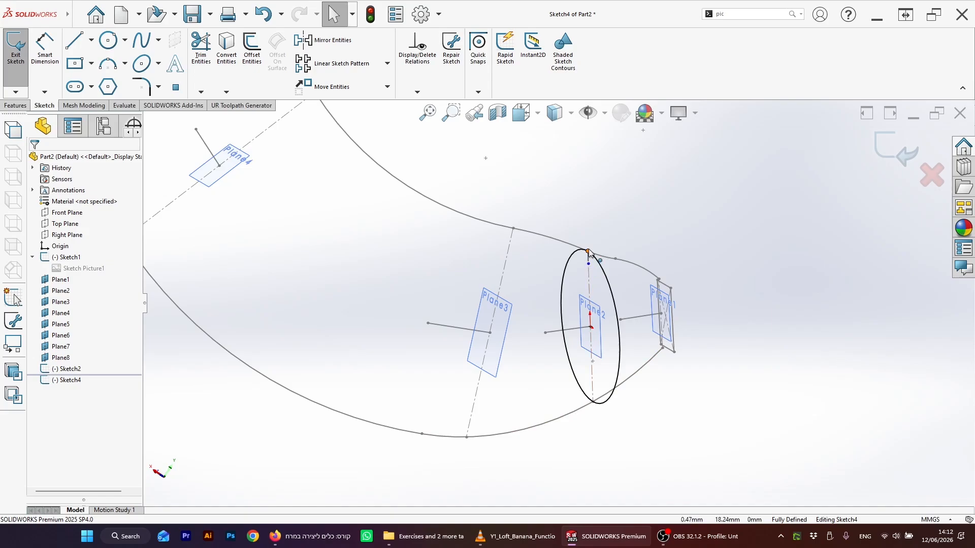
scroll(588, 299, "up", 3)
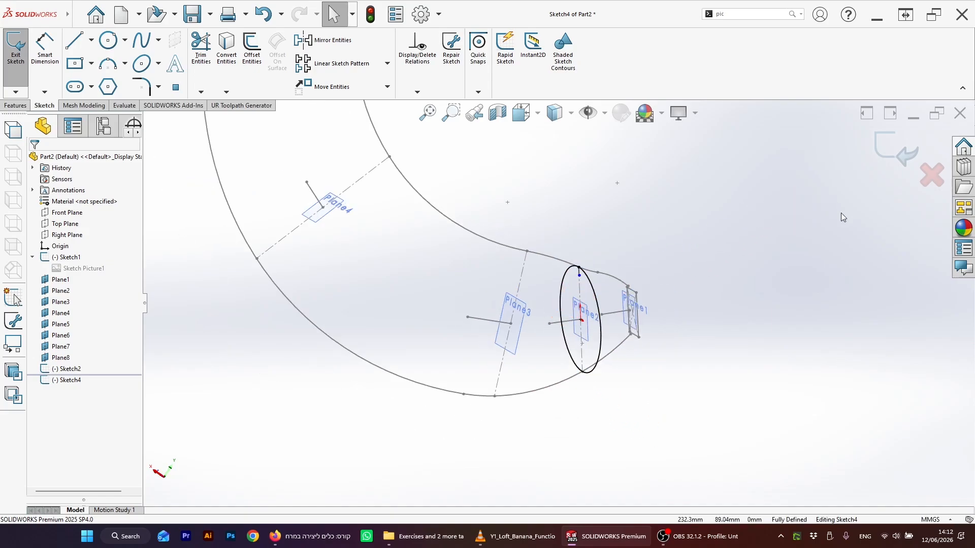
left_click(889, 148)
mouse_move(609, 265)
middle_mouse_down()
mouse_move(490, 274)
mouse_move(441, 297)
middle_mouse_up()
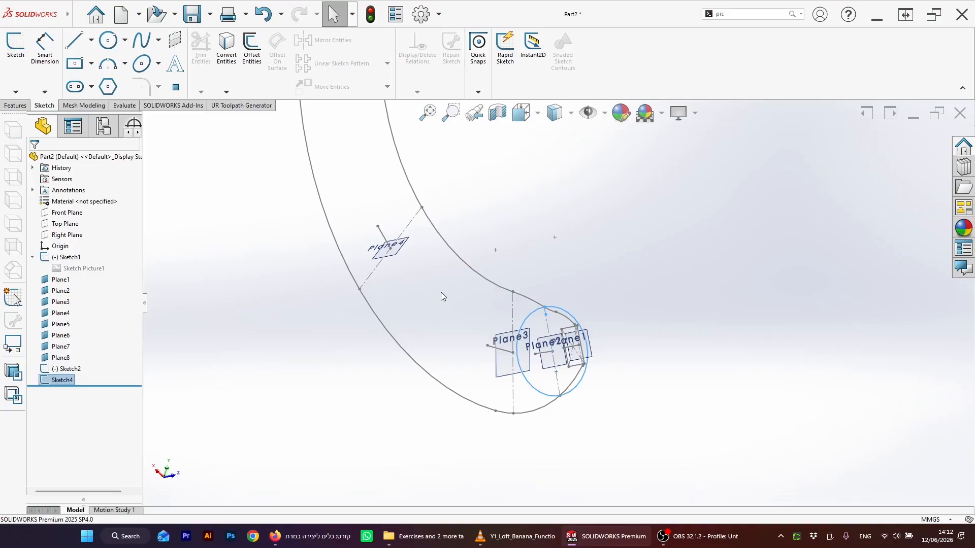
left_click(494, 349)
left_click(108, 40)
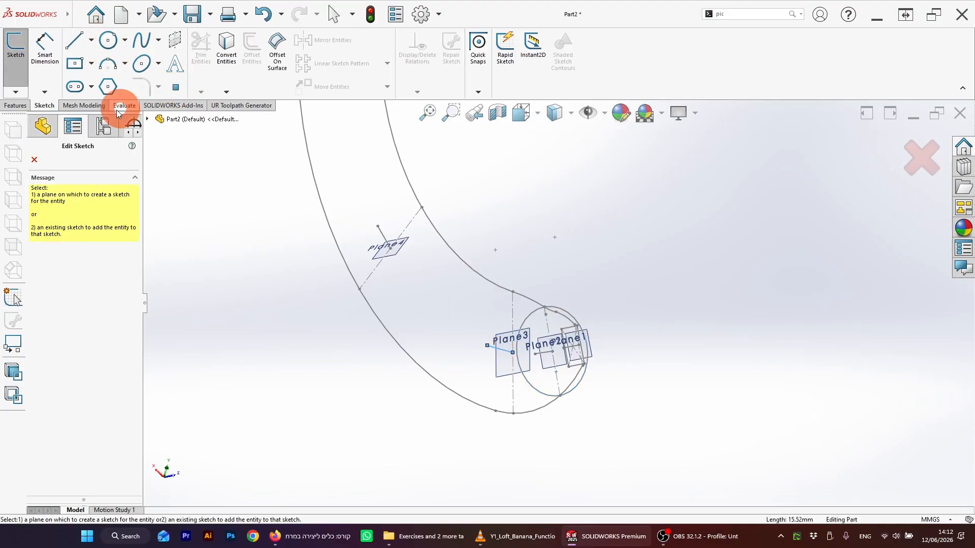
key("Escape")
Step: Start a sketch on Plane3 and draw a circle centered on the plane's centerline point
left_click(496, 342)
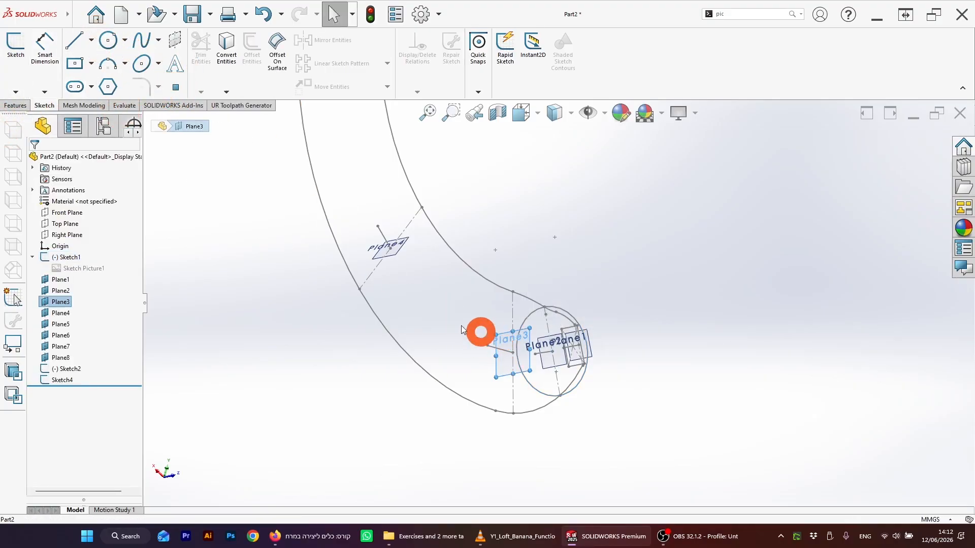
left_click(16, 46)
left_click(109, 41)
mouse_move(503, 413)
middle_mouse_down()
mouse_move(589, 412)
mouse_move(534, 438)
middle_mouse_up()
scroll(530, 429, "down", 5)
mouse_move(528, 356)
middle_mouse_down()
mouse_move(524, 343)
mouse_move(429, 322)
mouse_move(478, 263)
middle_mouse_up()
scroll(478, 263, "down", 2)
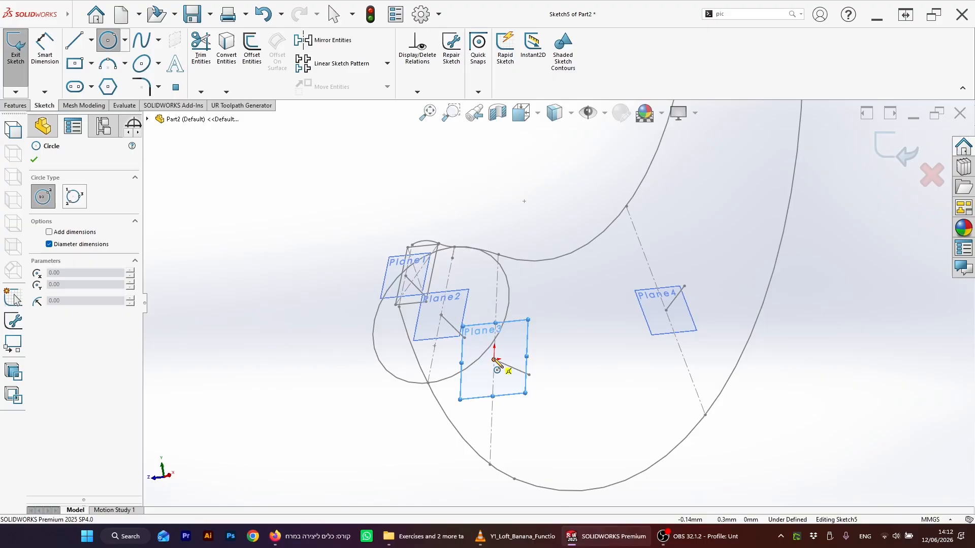
mouse_move(495, 361)
left_mouse_down()
mouse_move(491, 287)
mouse_move(569, 259)
mouse_move(541, 275)
left_mouse_up()
key("Escape")
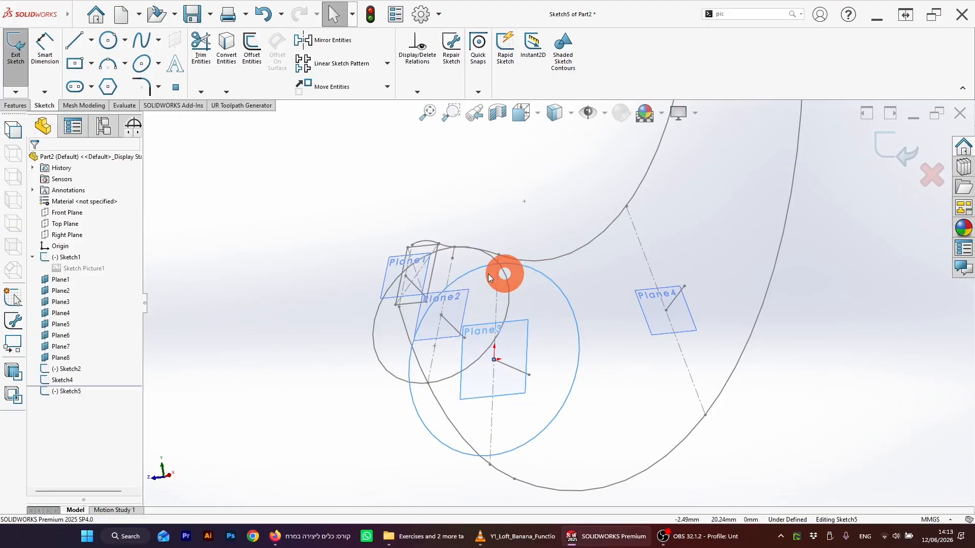
scroll(521, 272, "down", 2)
left_click(91, 40)
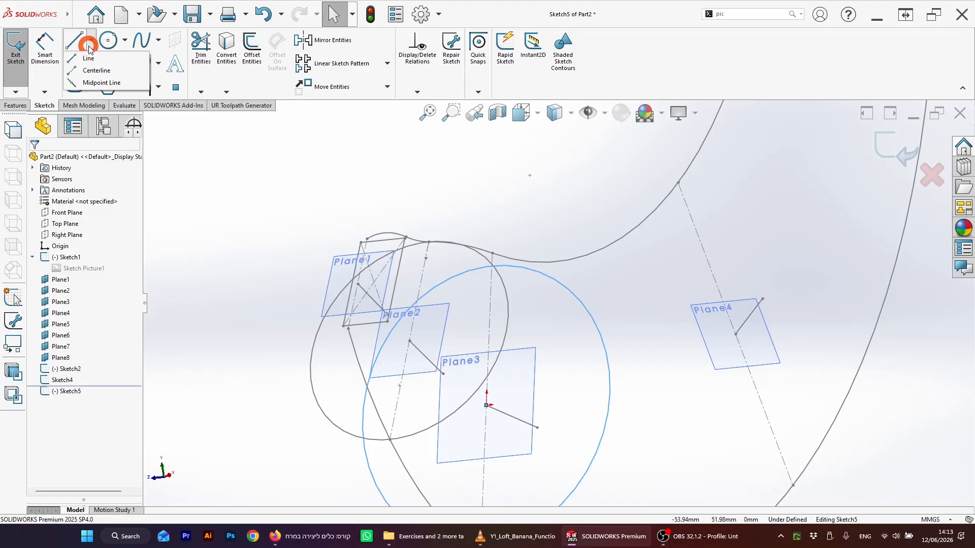
left_click(87, 68)
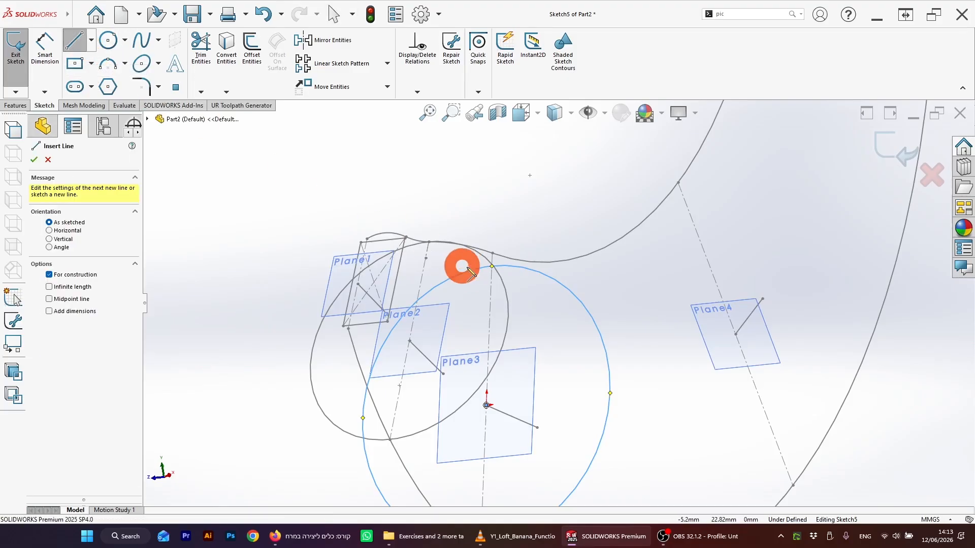
key("Escape")
Step: Add a Pierce relation between the Plane3 circle's top point and the banana's upper outline
left_click(512, 267)
key("Escape")
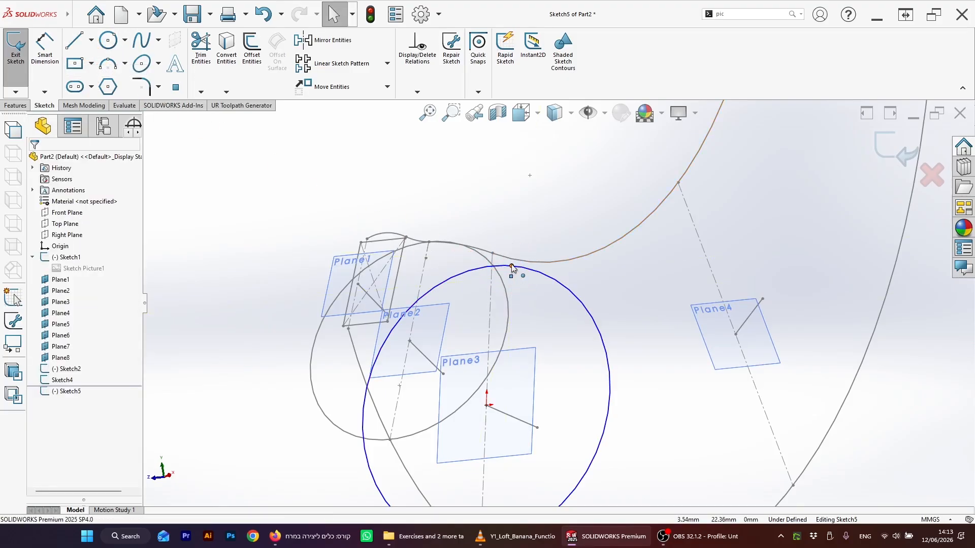
left_click(511, 267)
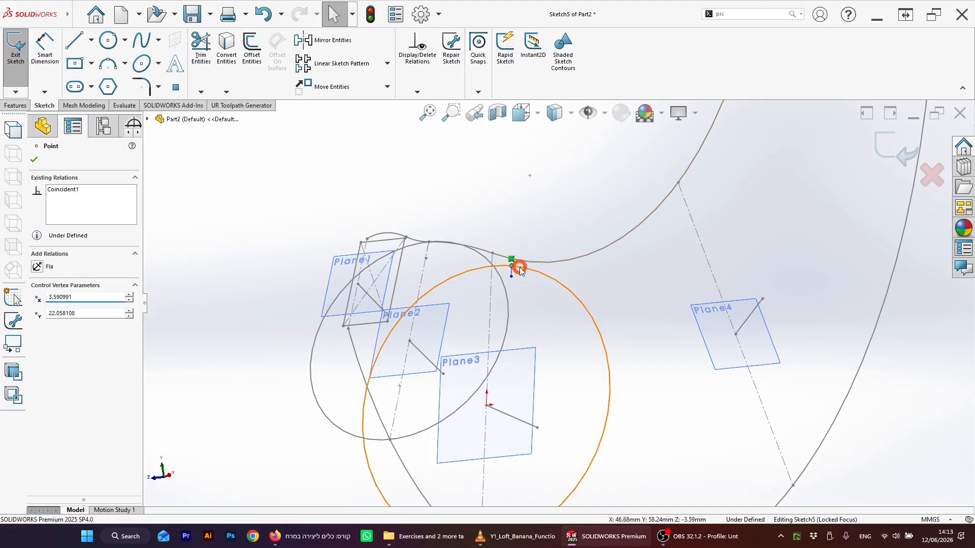
left_click(510, 267)
left_click(512, 265)
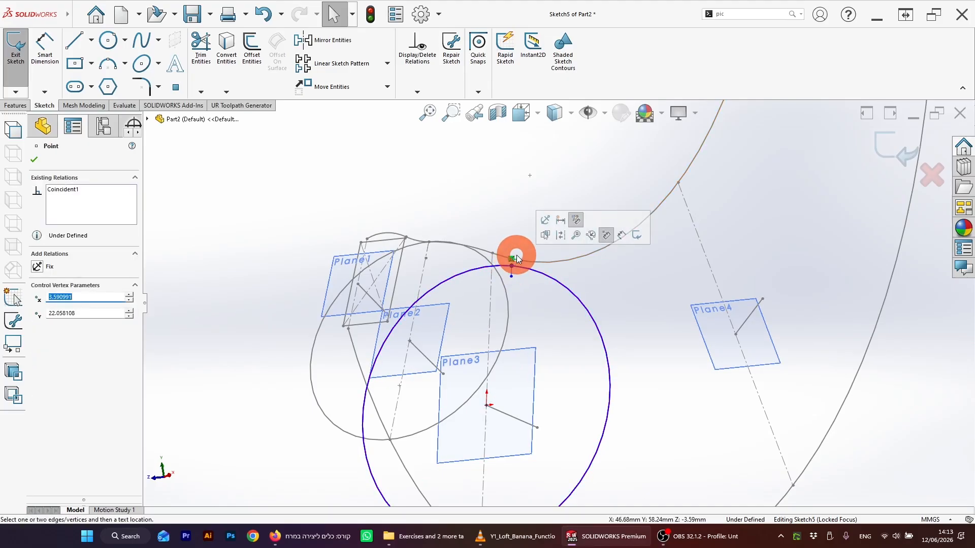
left_click(524, 263, "ctrl")
left_click(116, 301)
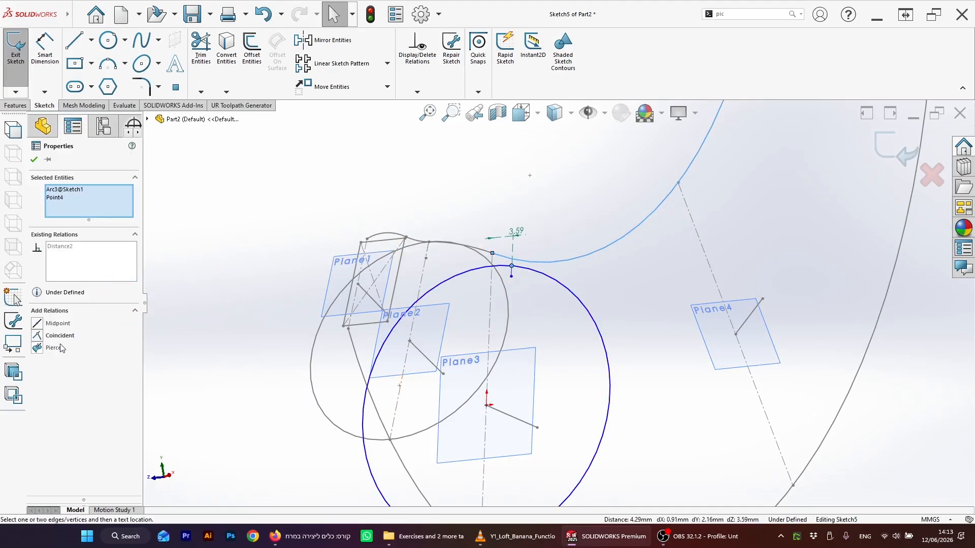
left_click(36, 347)
Step: Exit the Plane3 cross-section sketch
scroll(374, 370, "down", 3)
left_click(387, 374)
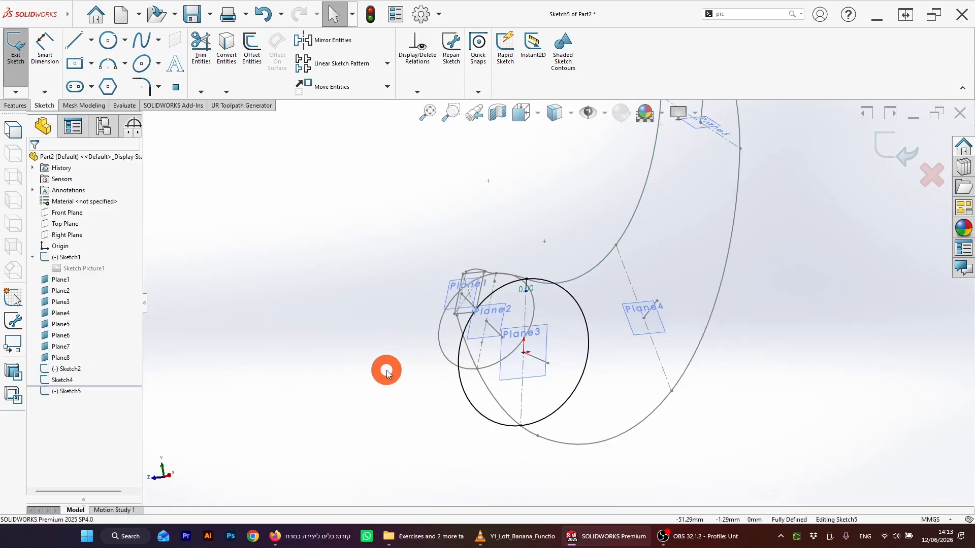
mouse_move(387, 374)
middle_mouse_down()
mouse_move(598, 359)
mouse_move(704, 334)
middle_mouse_up()
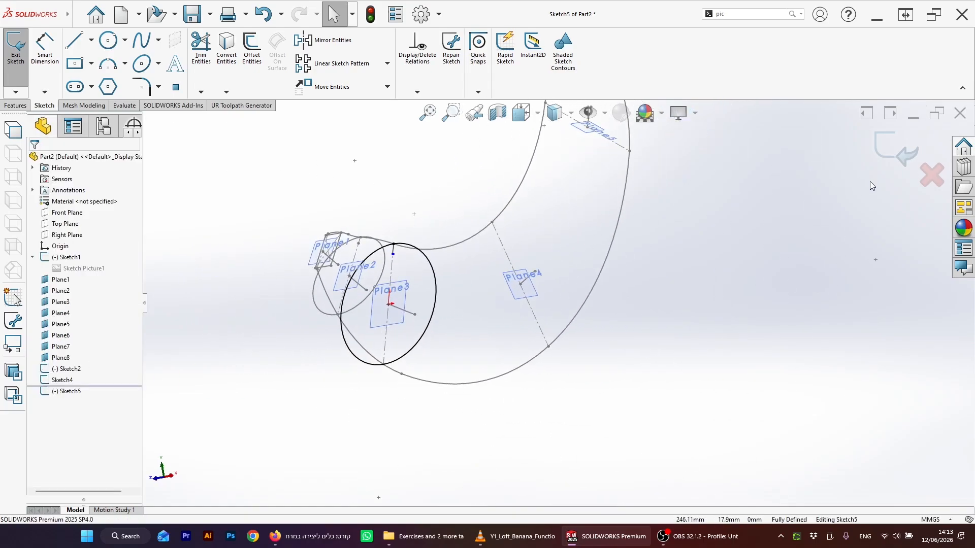
left_click(890, 153)
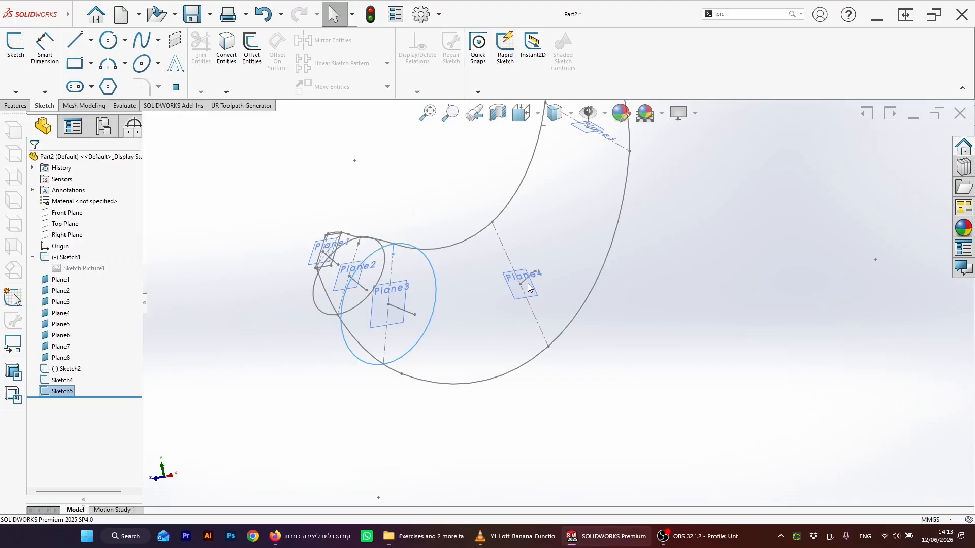
Step: Start a sketch on Plane4 and draw a six-sided polygon centered on the plane's centerline point, vertex pointing up
left_click(532, 284)
left_click(16, 58)
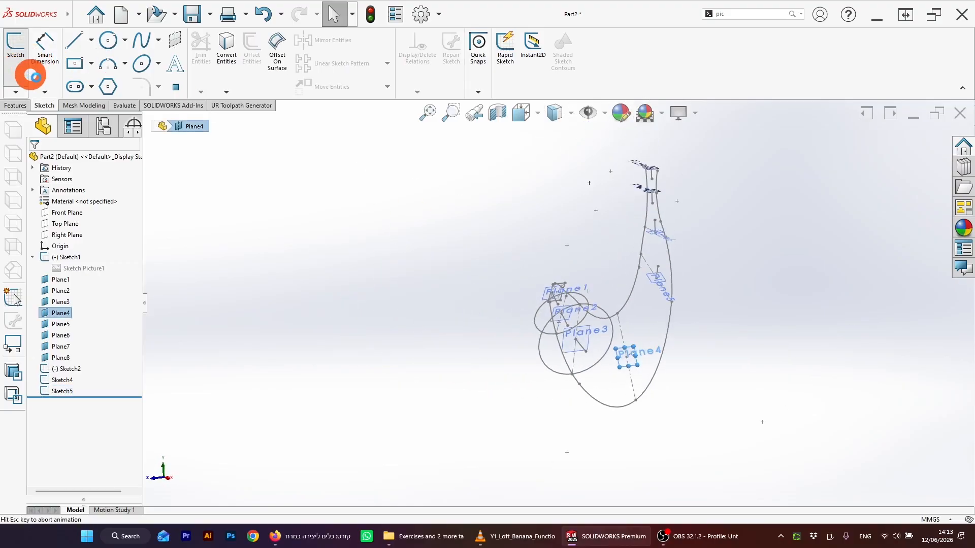
left_click(109, 87)
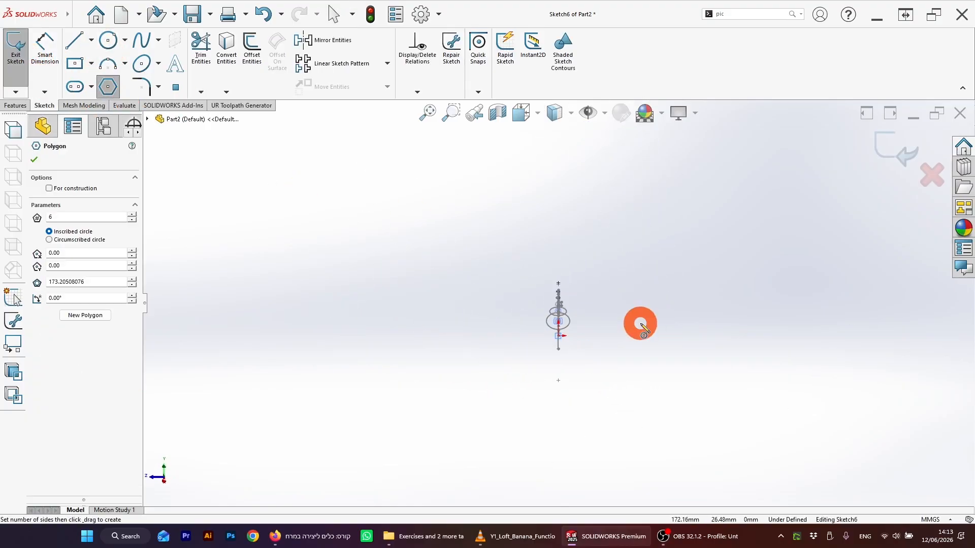
mouse_move(638, 322)
middle_mouse_down()
mouse_move(665, 350)
mouse_move(699, 300)
mouse_move(691, 302)
middle_mouse_up()
scroll(611, 311, "down", 6)
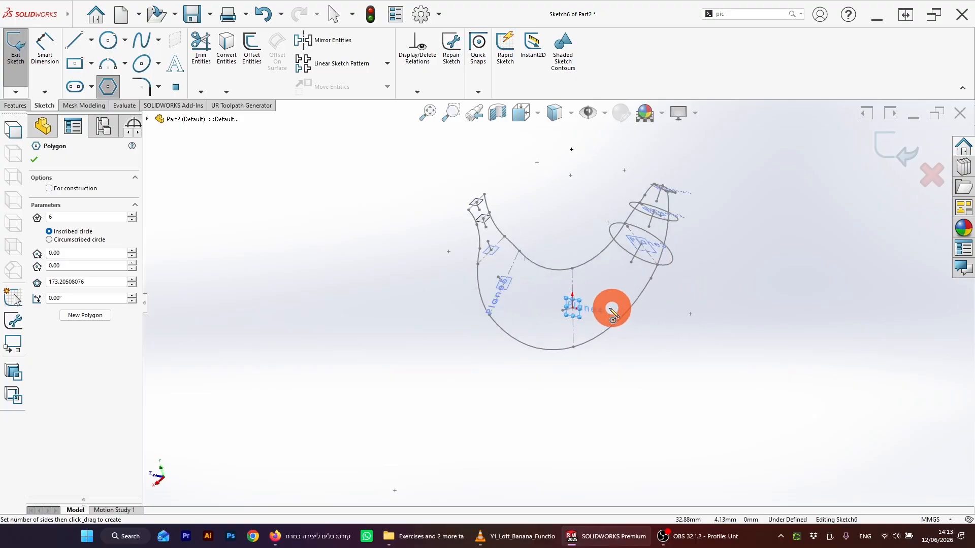
left_click_drag(543, 305, 590, 242)
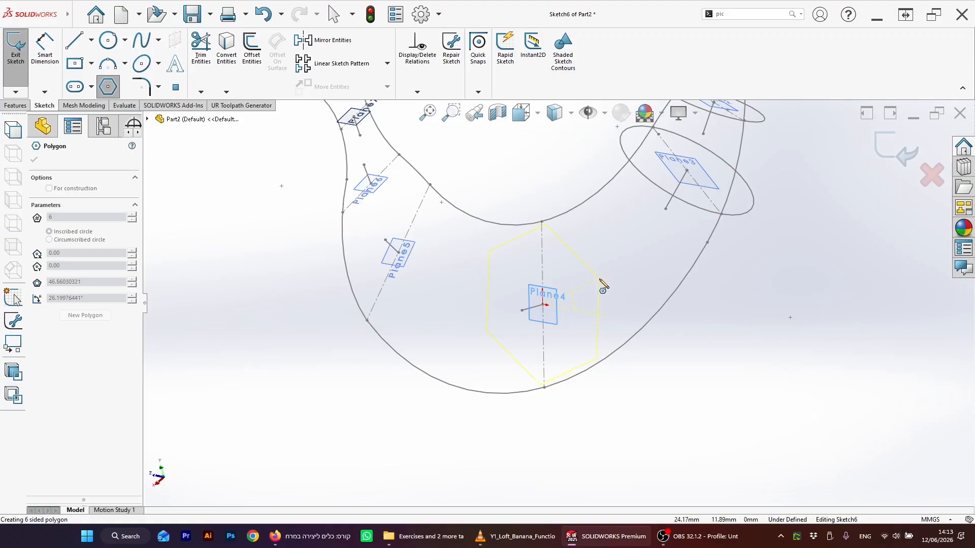
left_click_drag(600, 280, 544, 231)
scroll(543, 238, "down", 3)
key("Escape")
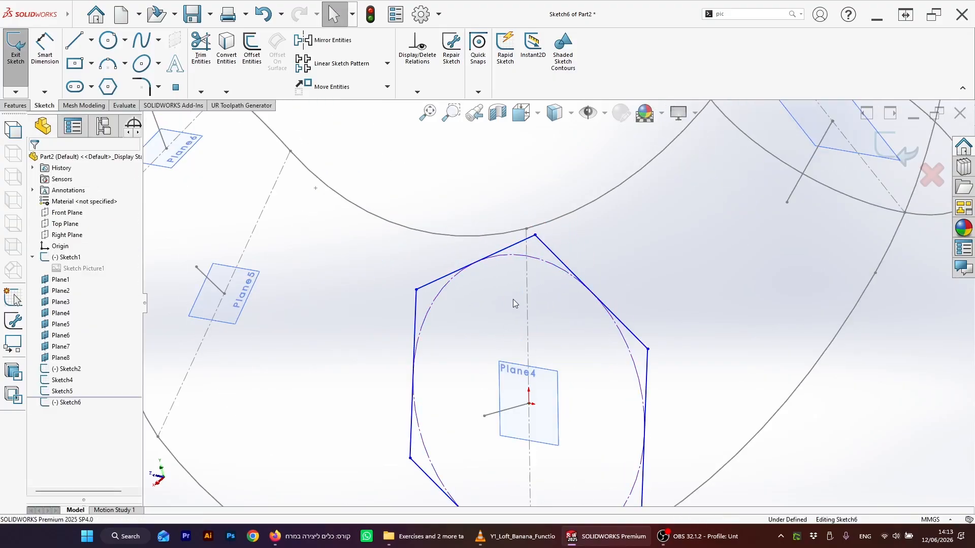
Step: Add a Pierce relation between the hexagon's top vertex and the banana's upper outline
scroll(600, 346, "up", 3)
scroll(558, 235, "down", 2)
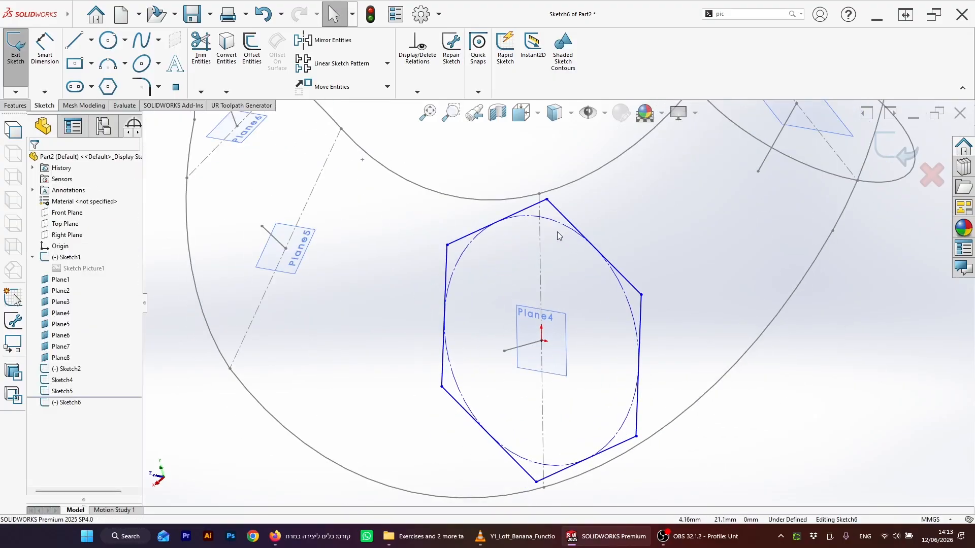
left_click(547, 200)
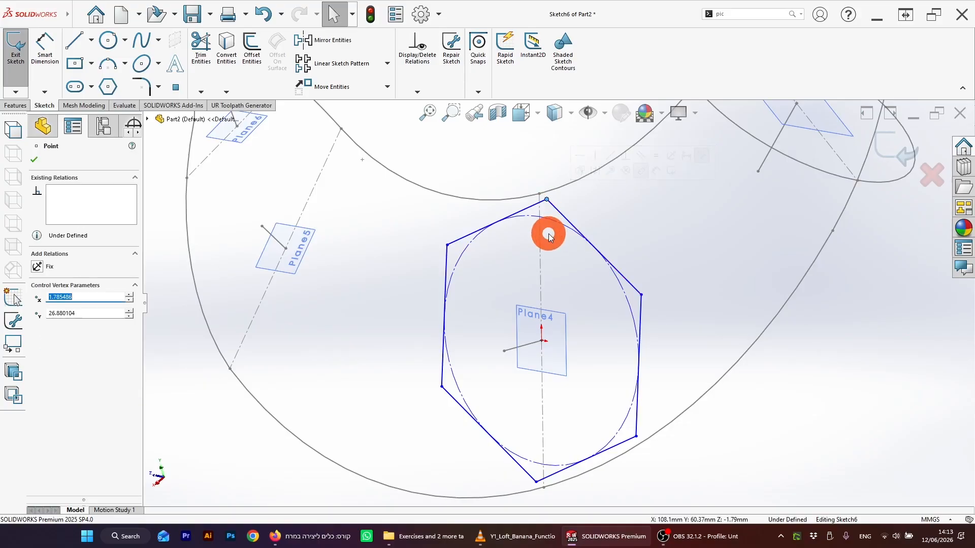
left_click(547, 194, "ctrl")
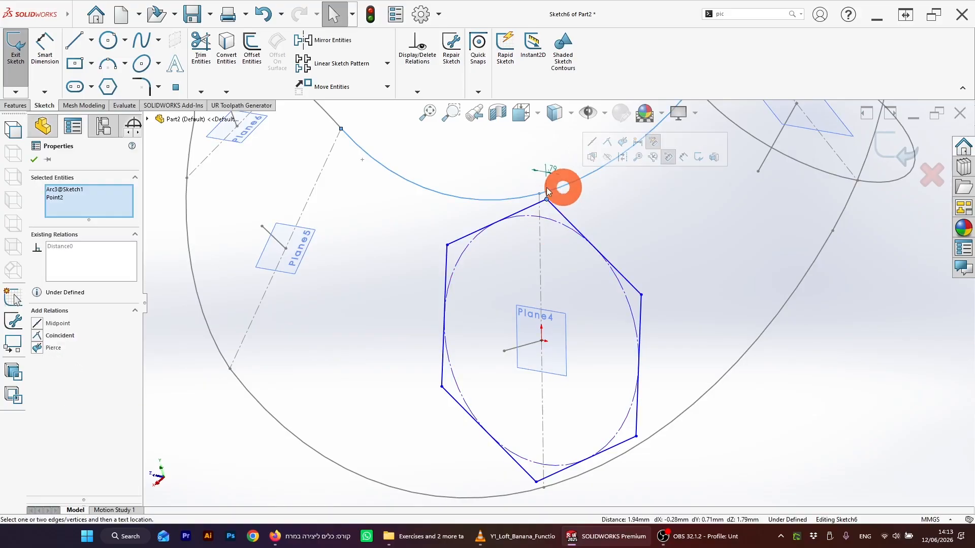
left_click(37, 348)
key("Escape")
Step: Exit the Plane4 cross-section sketch
scroll(558, 304, "up", 4)
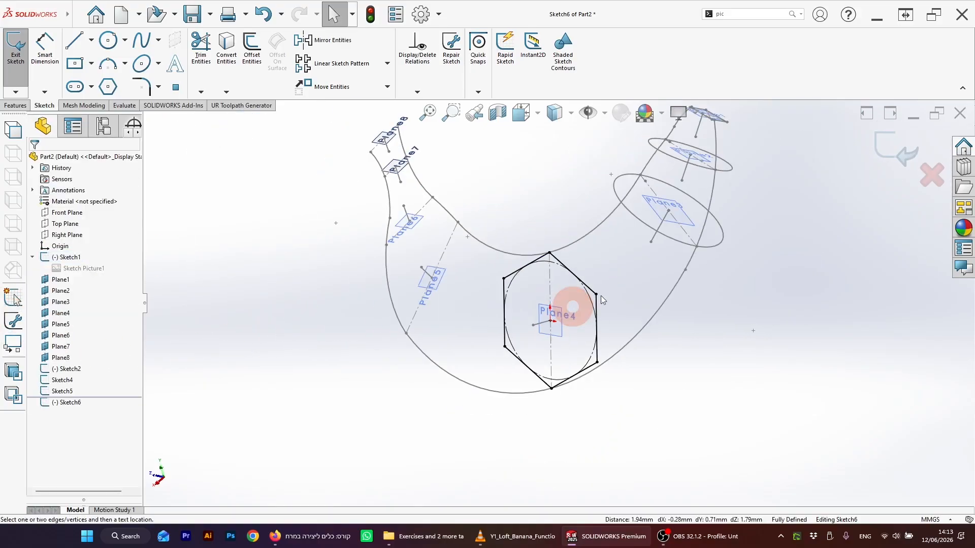
left_click(897, 147)
mouse_move(681, 287)
middle_mouse_down()
mouse_move(584, 278)
mouse_move(546, 296)
mouse_move(634, 284)
middle_mouse_up()
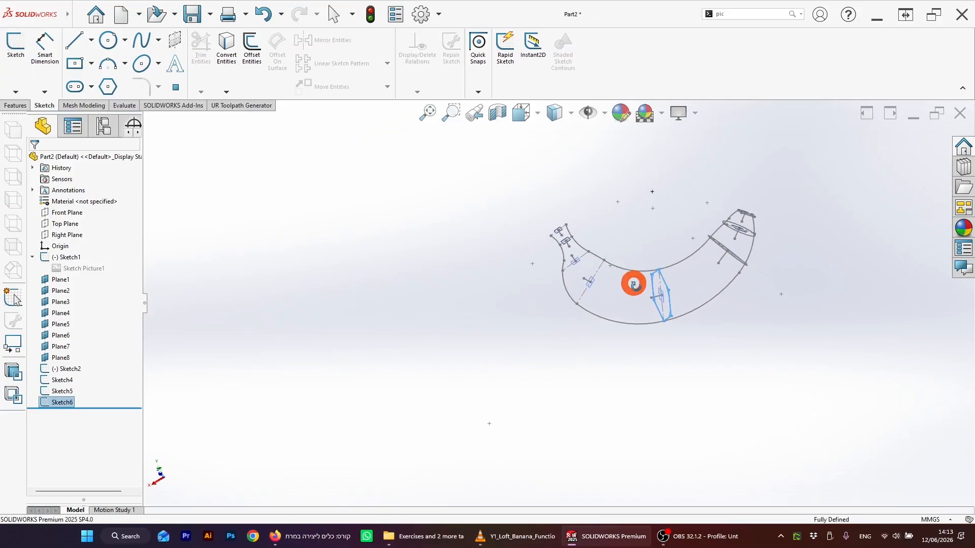
scroll(592, 277, "down", 5)
Step: Start a sketch on Plane5 and draw a circle centered on the plane's centerline point
left_click(551, 314)
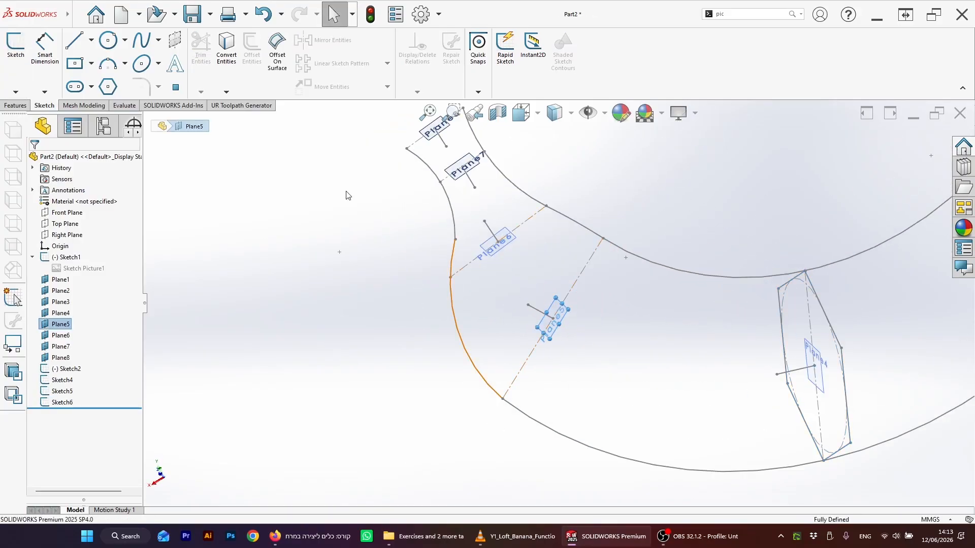
left_click(16, 59)
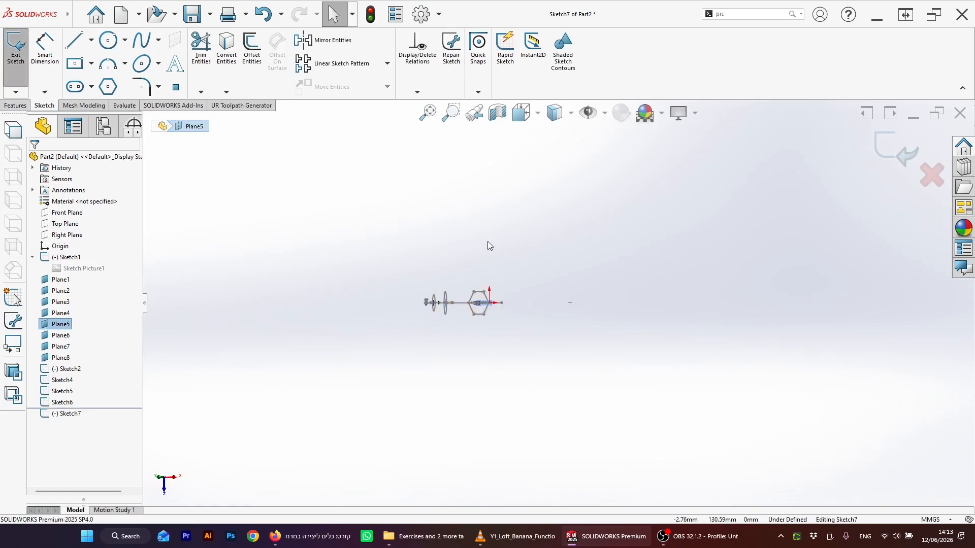
left_click(113, 47)
middle_click_drag(541, 321, 547, 371)
scroll(467, 230, "down", 8)
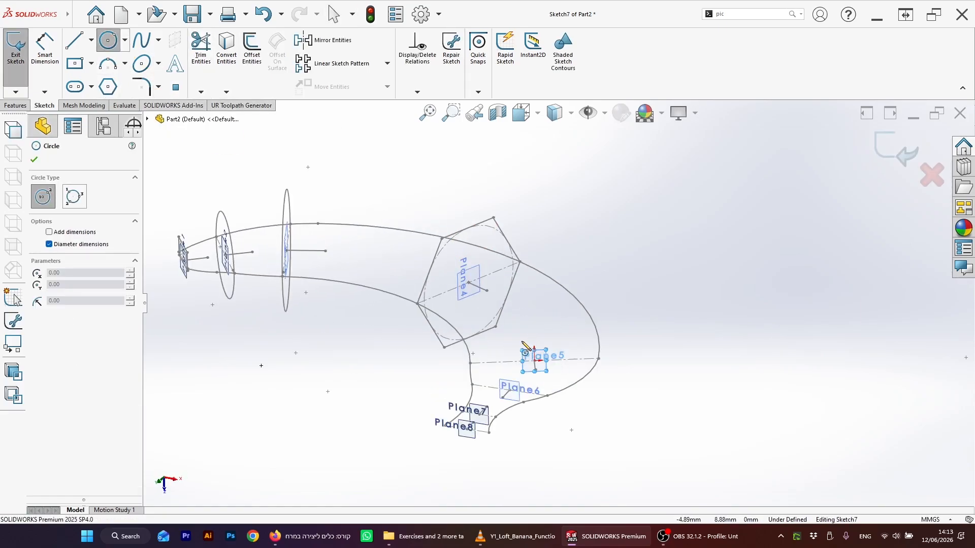
left_click_drag(534, 361, 557, 303)
scroll(604, 343, "down", 4)
key("Escape")
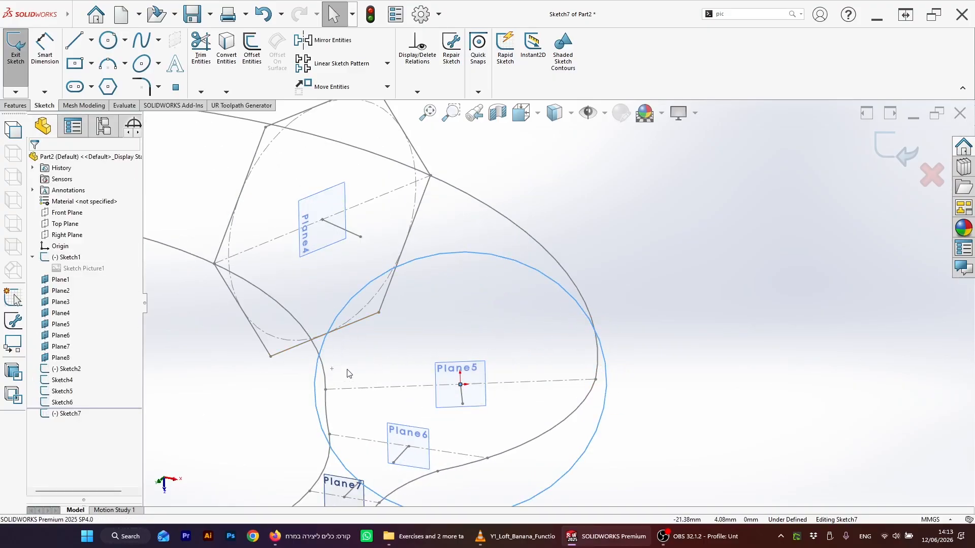
Step: Draw a short centerline outward from the circle's outer quadrant point on Plane5
left_click(91, 40)
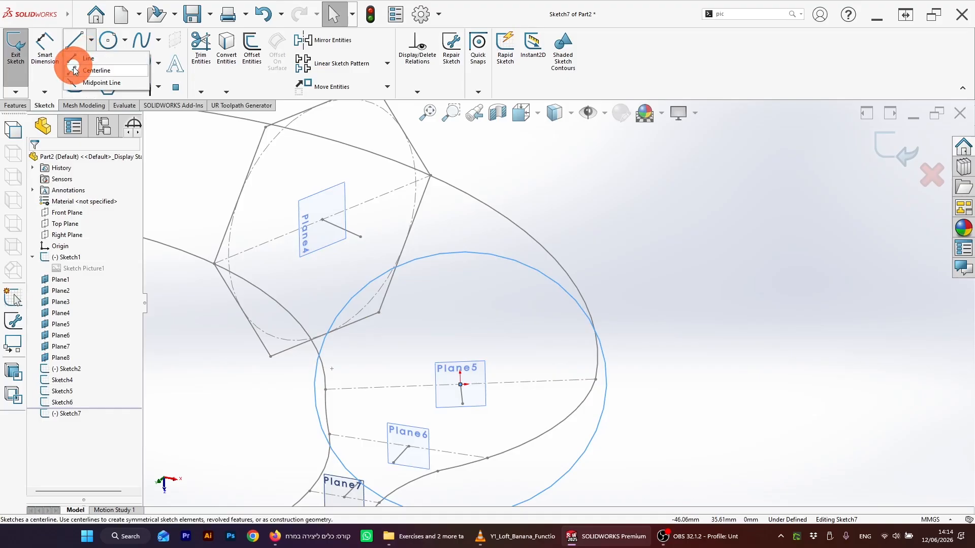
left_click(97, 73)
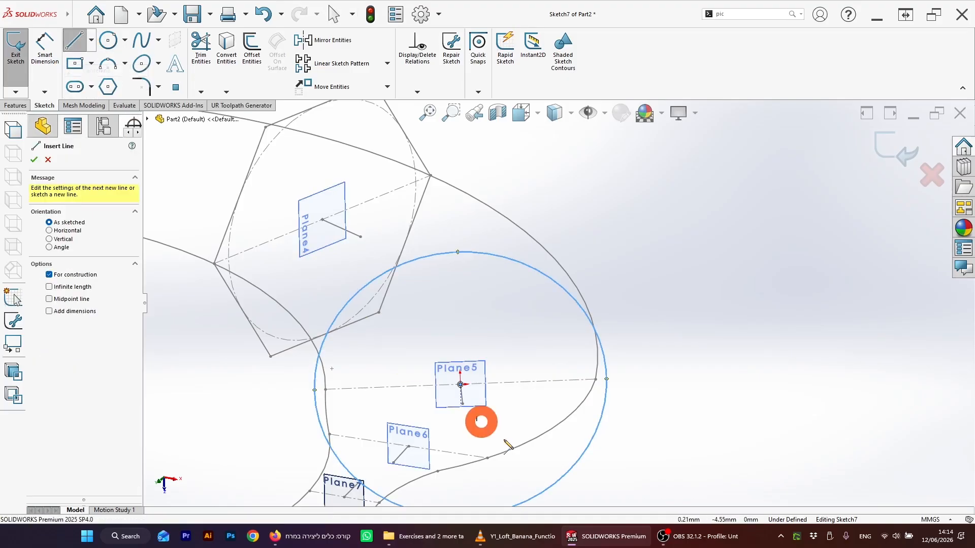
left_click(606, 379)
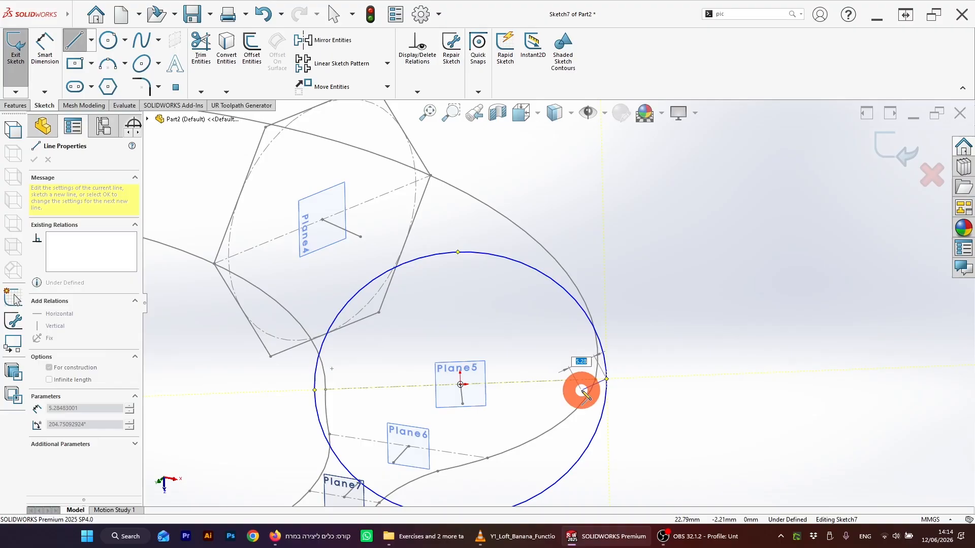
left_click(626, 377)
key("Escape")
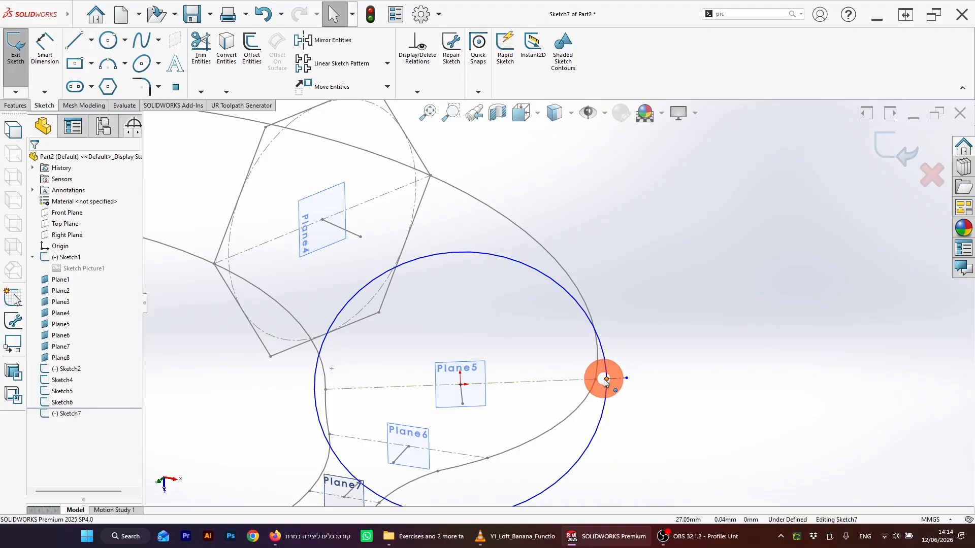
Step: Add a Pierce relation between the circle's outer point and the banana's outer outline
left_click(606, 379)
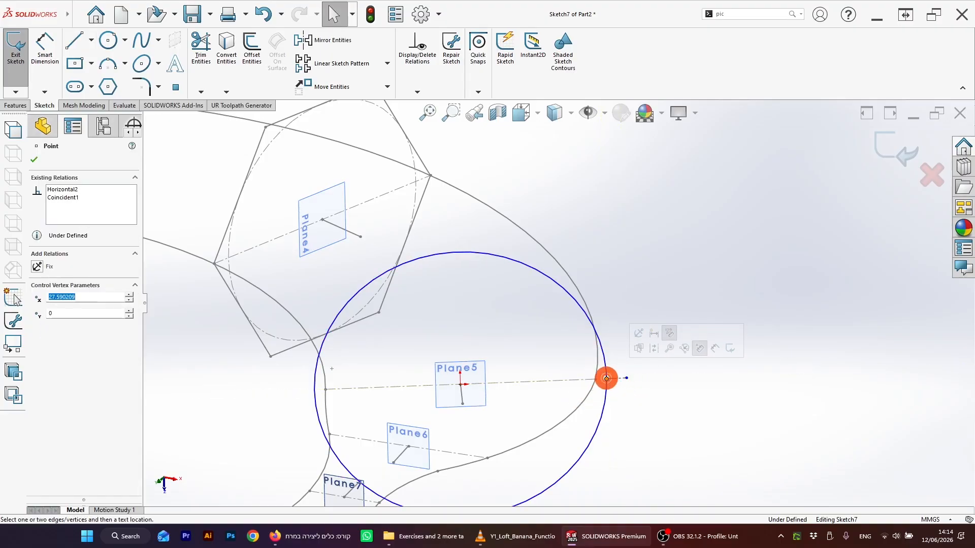
left_click(597, 370, "ctrl")
left_click(37, 348)
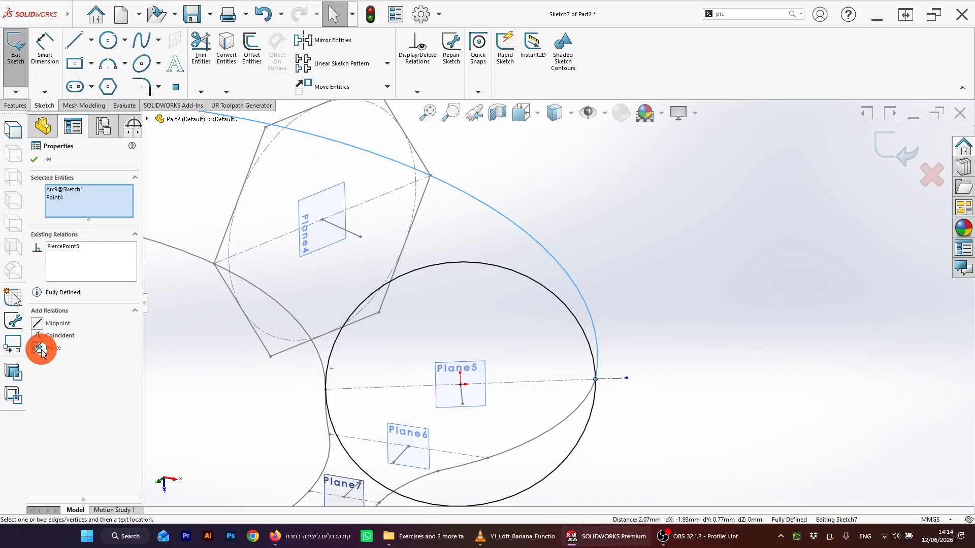
Step: Exit the Plane5 cross-section sketch
scroll(562, 310, "up", 5)
middle_click_drag(498, 380, 492, 399)
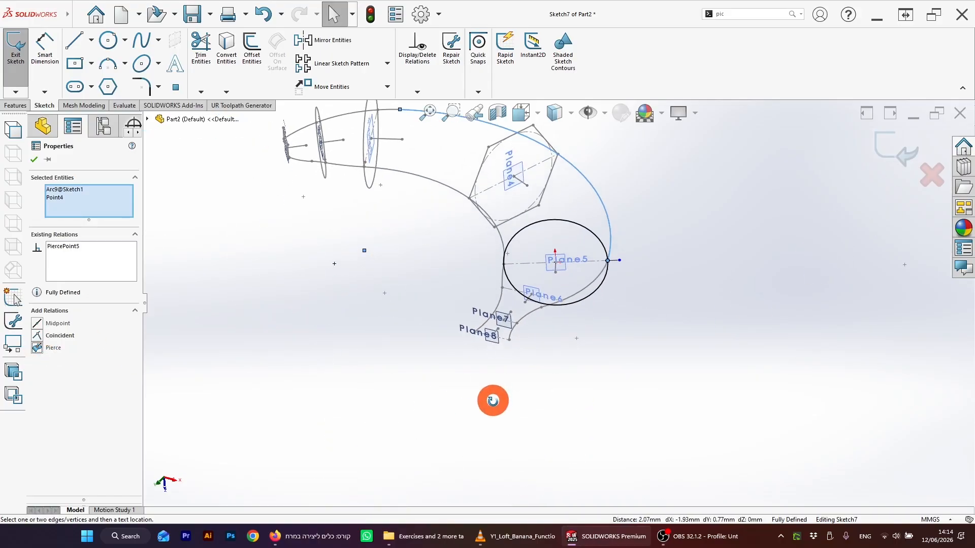
scroll(559, 315, "up", 1)
left_click(889, 151)
scroll(496, 326, "down", 8)
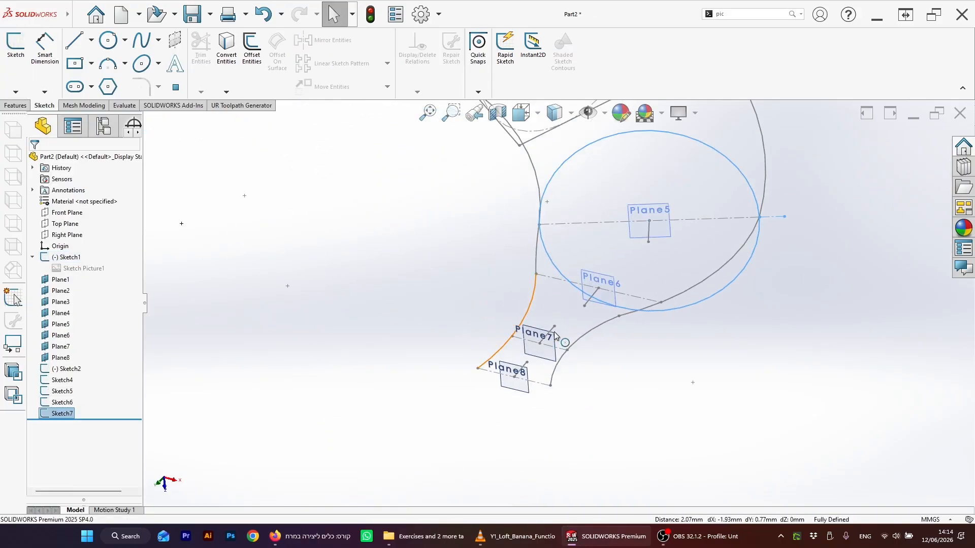
Step: Start a sketch on Plane7 and draw a center rectangle centered on the plane's centerline point
left_click(60, 347)
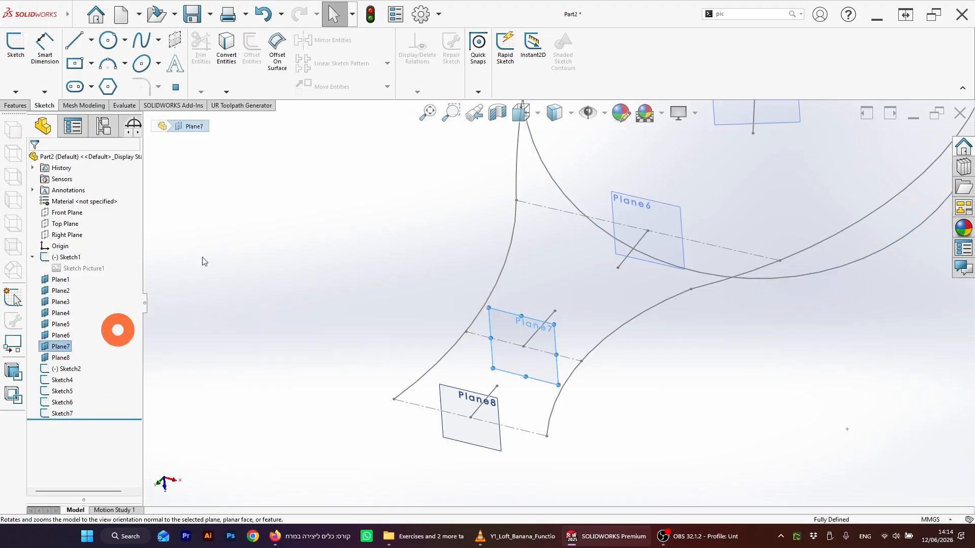
left_click(16, 47)
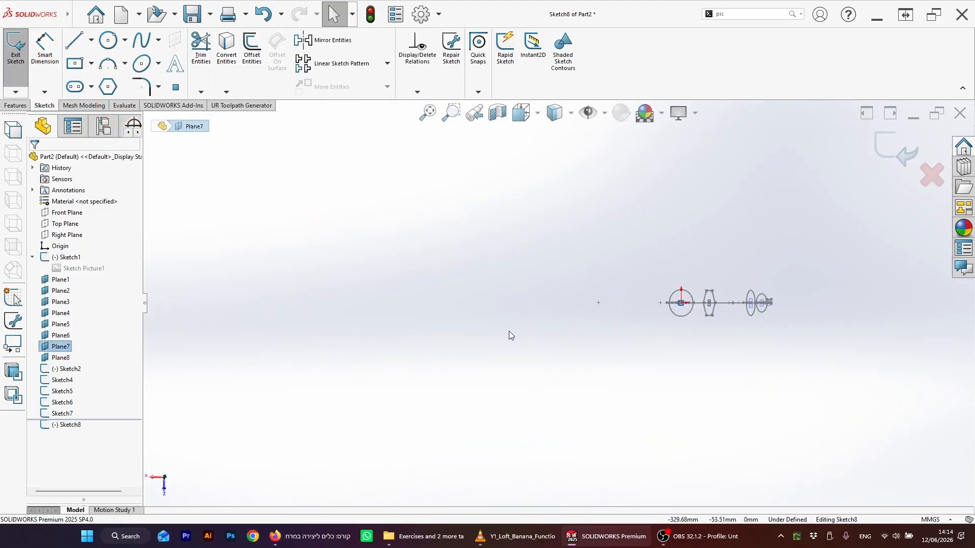
scroll(624, 319, "down", 5)
middle_click_drag(622, 320, 664, 170)
middle_click_drag(605, 358, 629, 236)
scroll(574, 393, "up", 2)
middle_click_drag(571, 397, 560, 347, "ctrl")
scroll(532, 403, "down", 6)
middle_click_drag(495, 406, 510, 349)
middle_click_drag(464, 391, 477, 361)
scroll(477, 357, "down", 3)
scroll(527, 328, "down", 4)
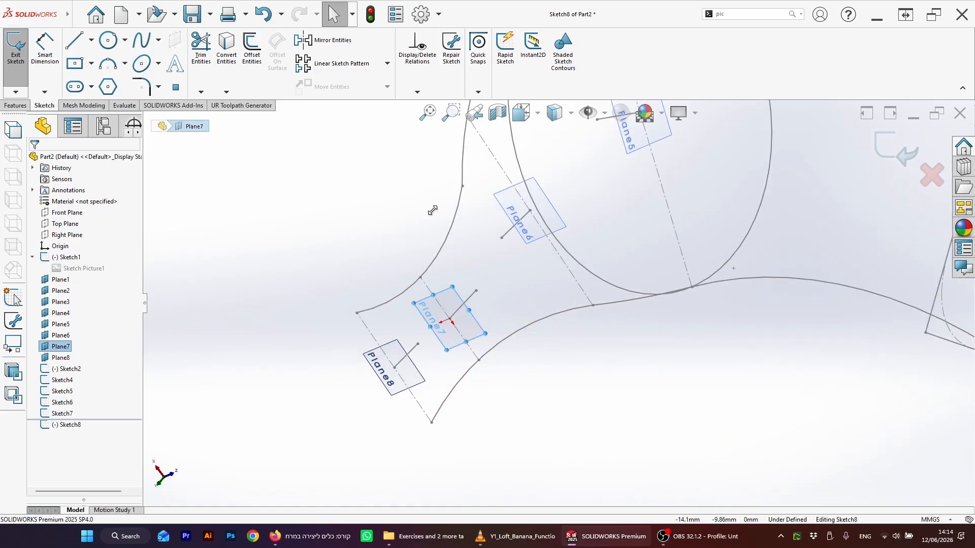
left_click(76, 63)
left_click(449, 321)
left_click_drag(450, 319, 455, 265)
scroll(396, 278, "down", 2)
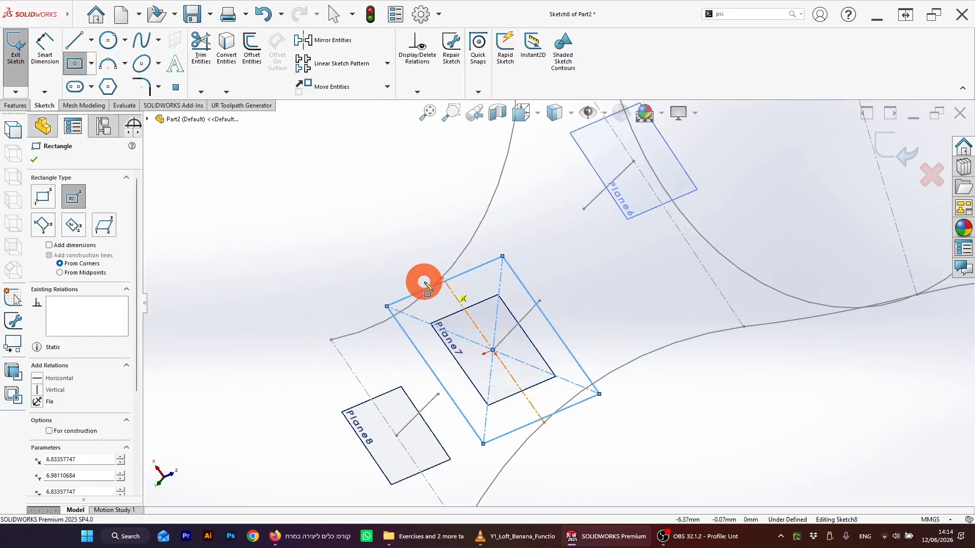
key("Escape")
Step: Draw a short centerline starting from the midpoint of the rectangle's upper edge
left_click(446, 279)
left_click(443, 278, "ctrl")
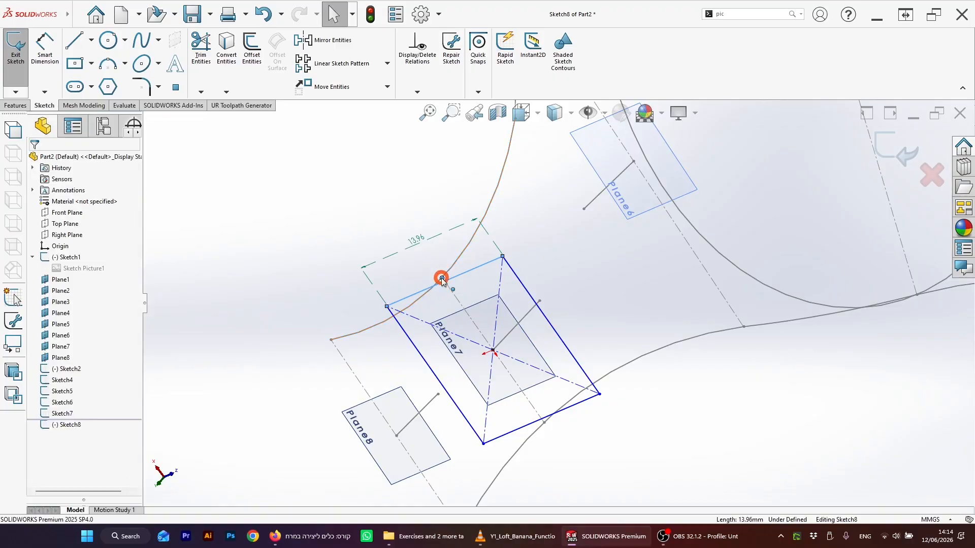
left_click(376, 252)
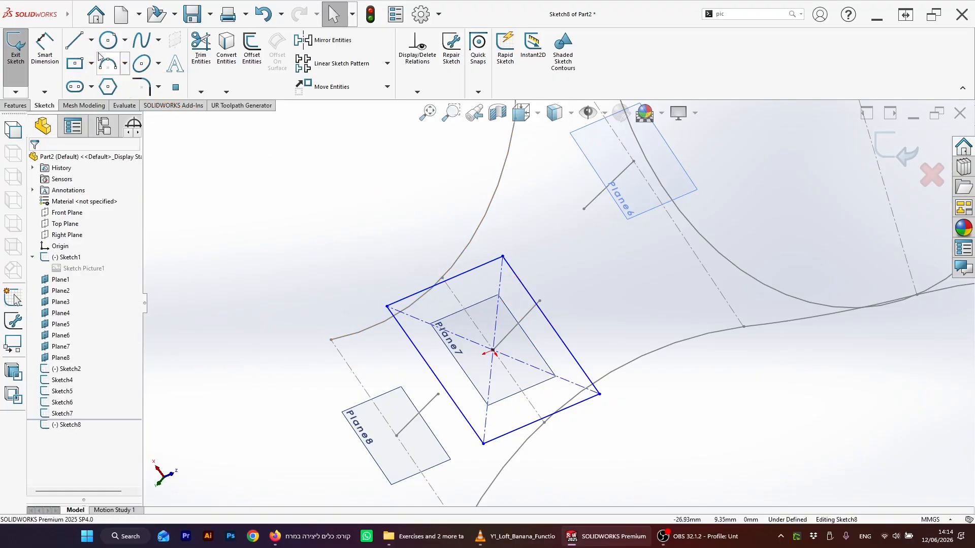
left_click(90, 40)
left_click(104, 72)
left_click(437, 283)
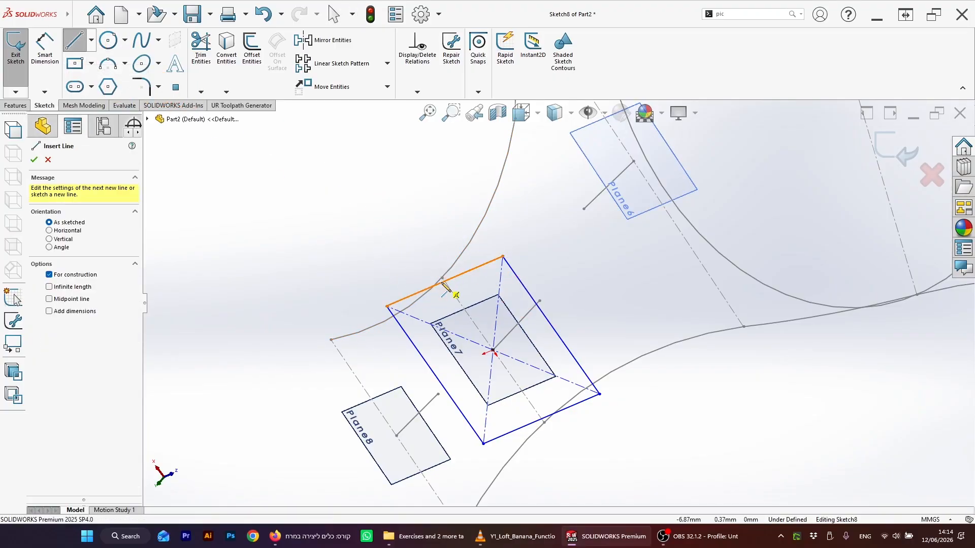
left_click(445, 282)
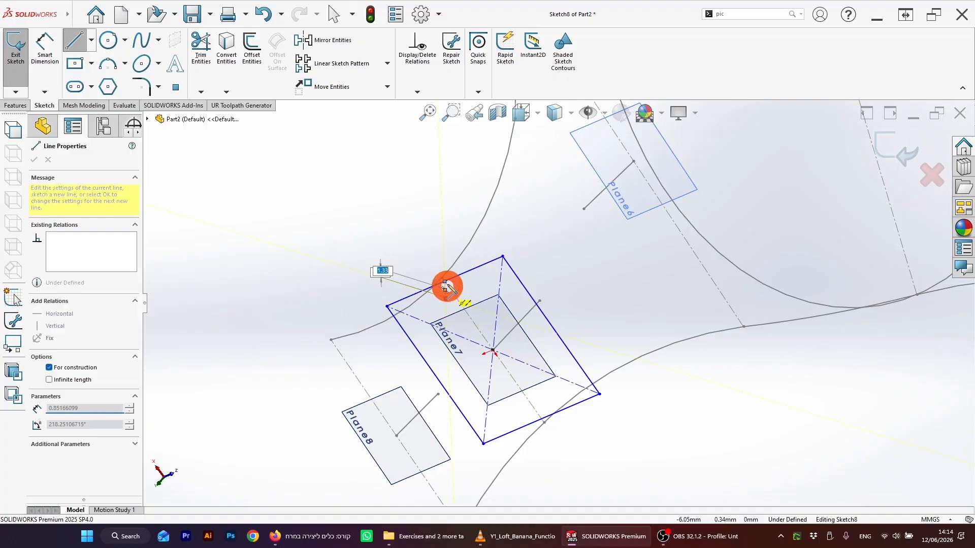
key("Escape")
Step: Add a Pierce relation between that centerline's endpoint and the banana's upper outline
left_click(445, 281)
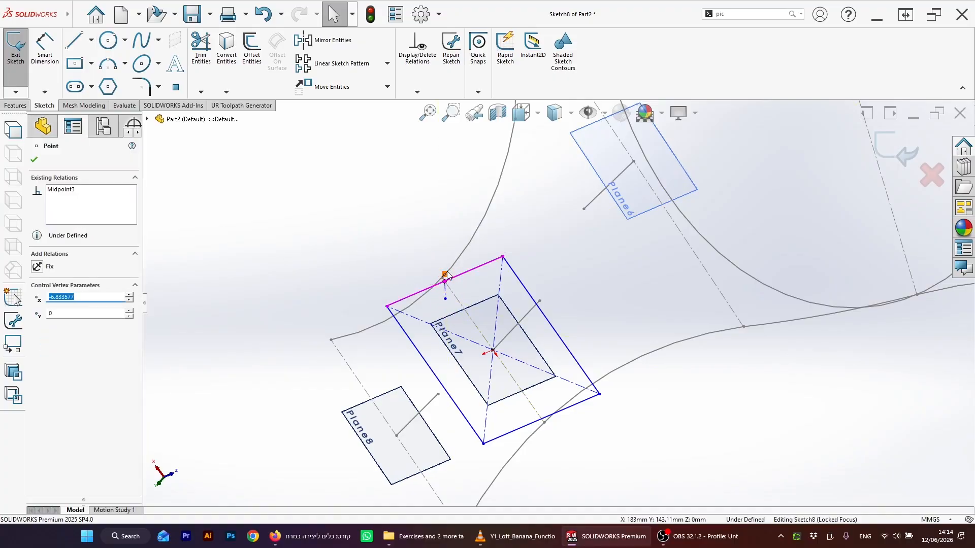
left_click(451, 267, "ctrl")
left_click(427, 233)
scroll(427, 290, "down", 3)
left_click(452, 294)
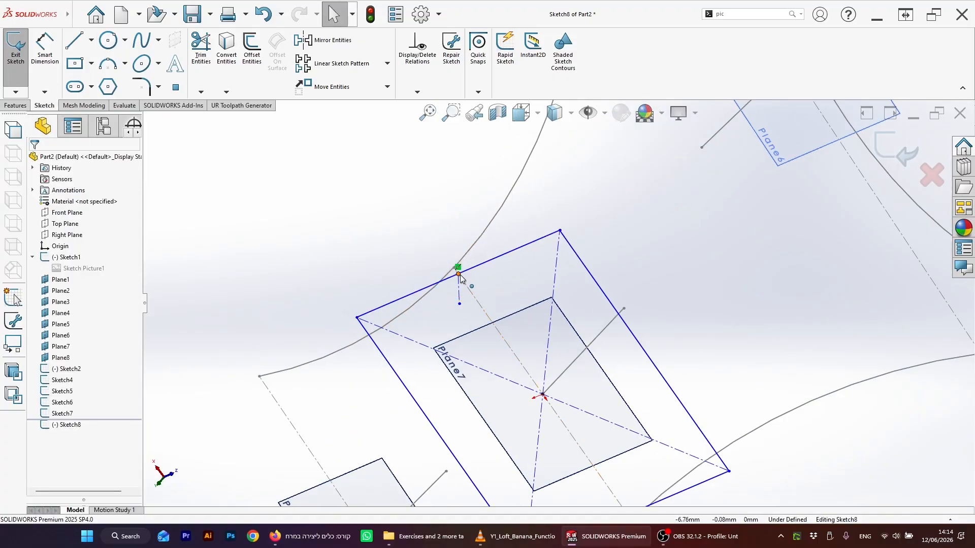
left_click(464, 253, "ctrl")
left_click(84, 313)
left_click(40, 346)
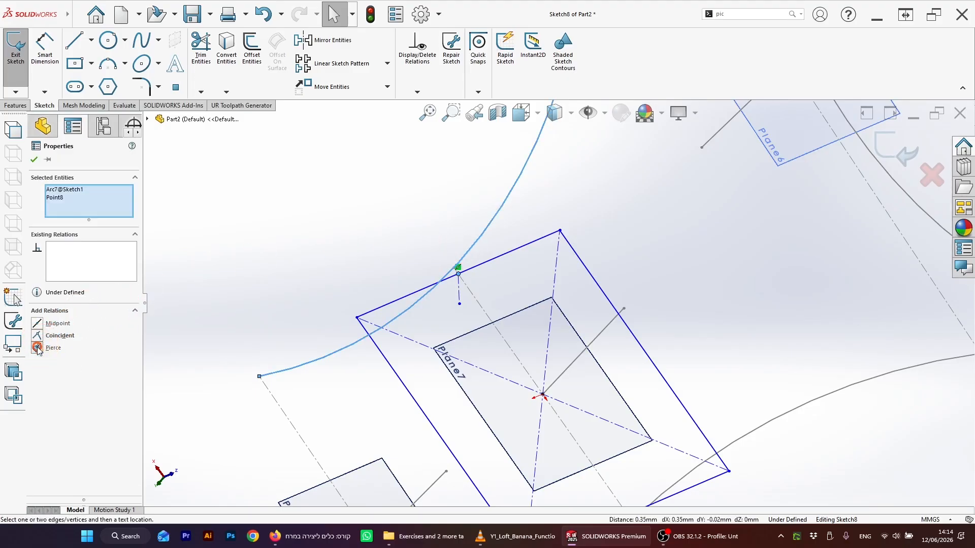
left_click(339, 331)
Step: Exit the Plane7 cross-section sketch
scroll(389, 341, "up", 2)
middle_click_drag(564, 385, 583, 379)
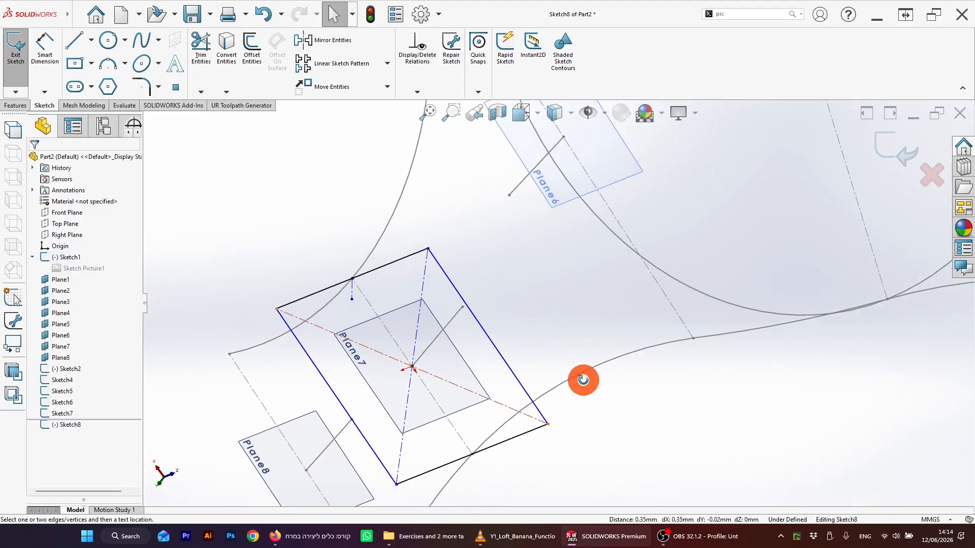
scroll(627, 338, "up", 5)
mouse_move(487, 359)
middle_mouse_down()
mouse_move(512, 355)
mouse_move(388, 348)
middle_mouse_up()
scroll(390, 338, "down", 4)
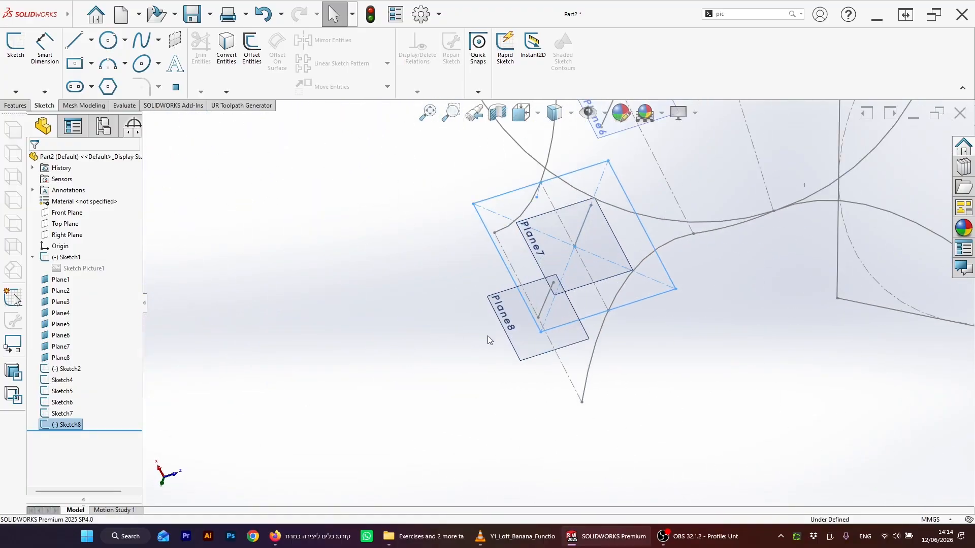
Step: Start a sketch on Plane8 and draw a center rectangle centered on the plane's centerline point
left_click(518, 338)
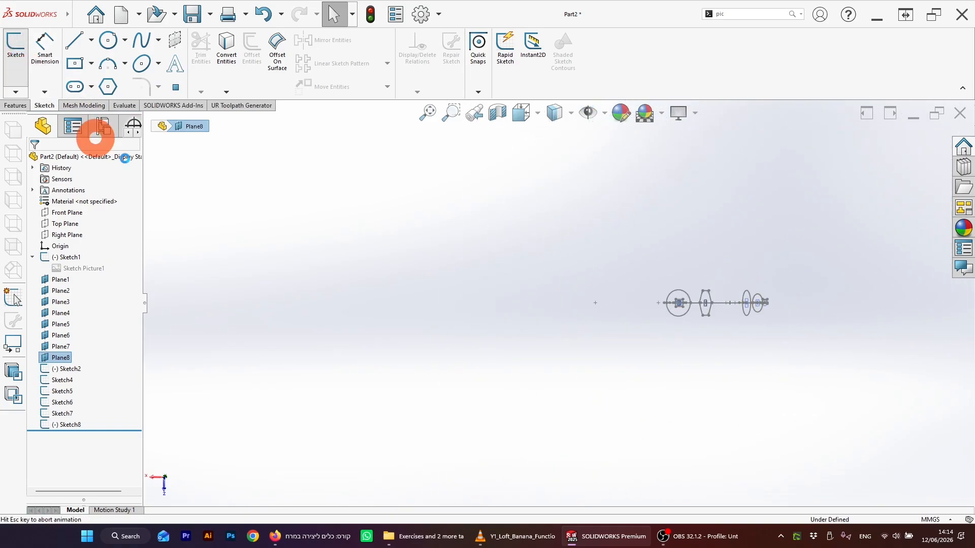
mouse_move(668, 280)
middle_mouse_down()
mouse_move(677, 333)
mouse_move(609, 424)
middle_mouse_up()
scroll(574, 454, "down", 15)
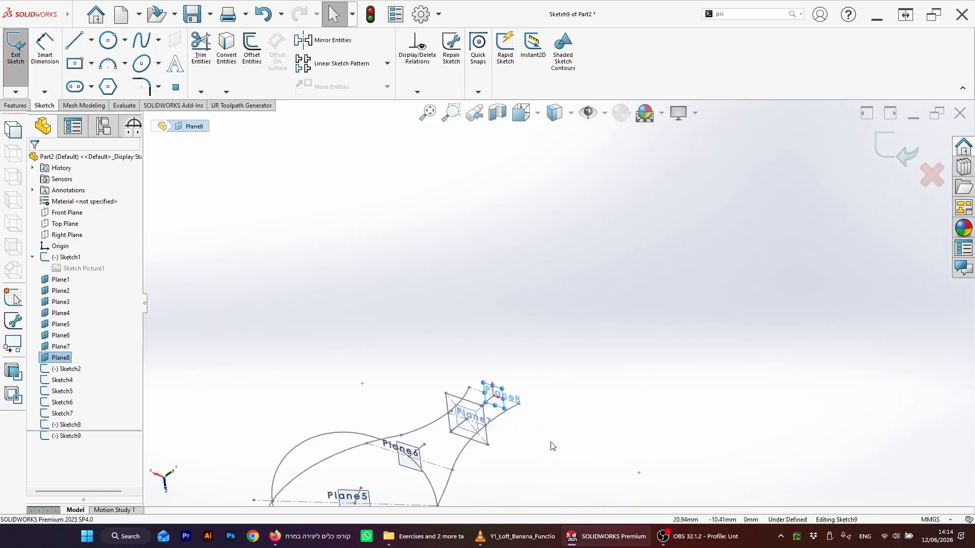
scroll(436, 262, "up", 3)
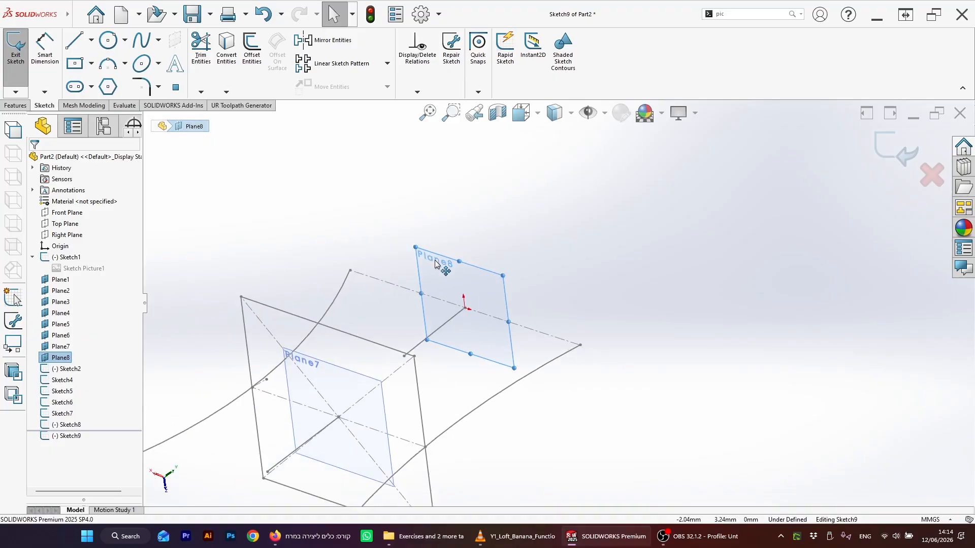
scroll(407, 256, "down", 1)
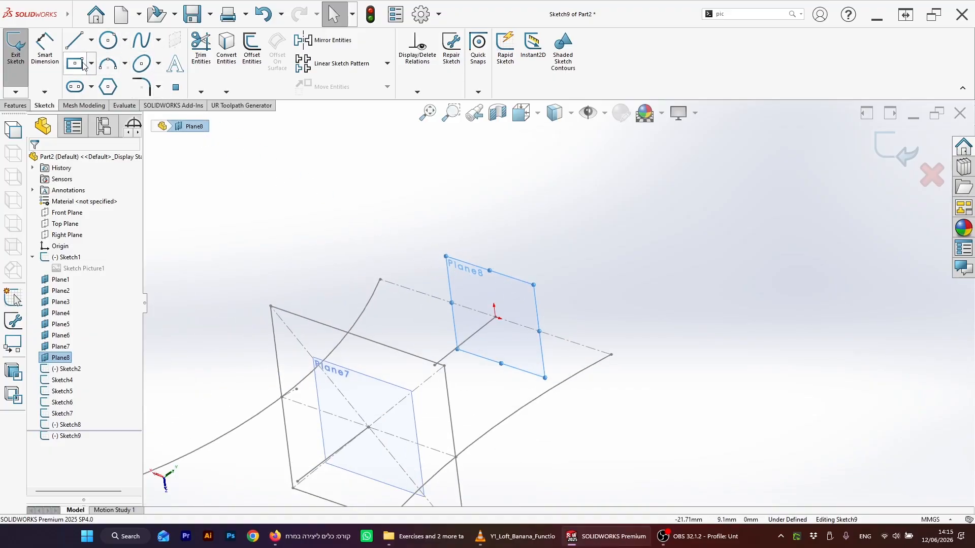
scroll(96, 70, "up", 1)
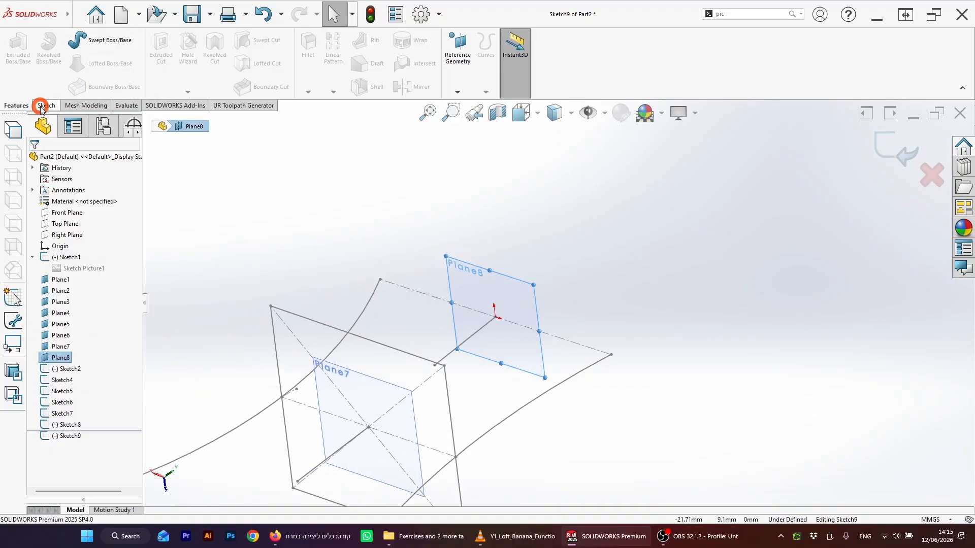
left_click(44, 106)
mouse_move(494, 234)
middle_mouse_down()
mouse_move(504, 234)
mouse_move(463, 229)
middle_mouse_up()
left_click(82, 67)
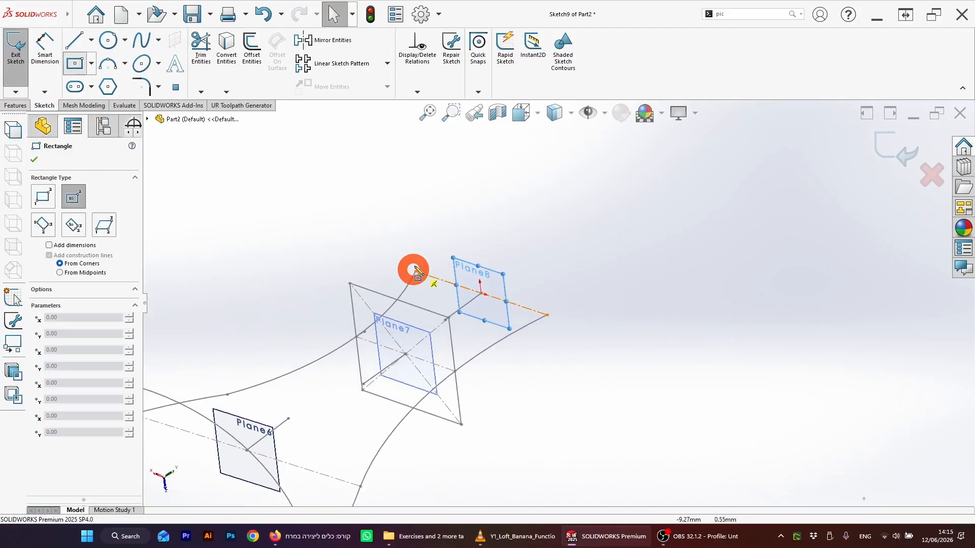
left_click(482, 293)
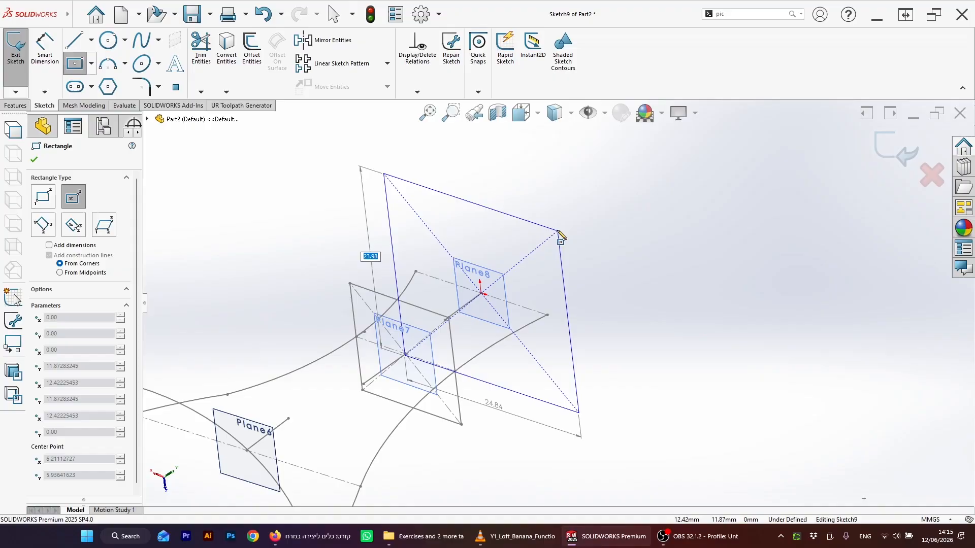
left_click(534, 232)
key("Escape")
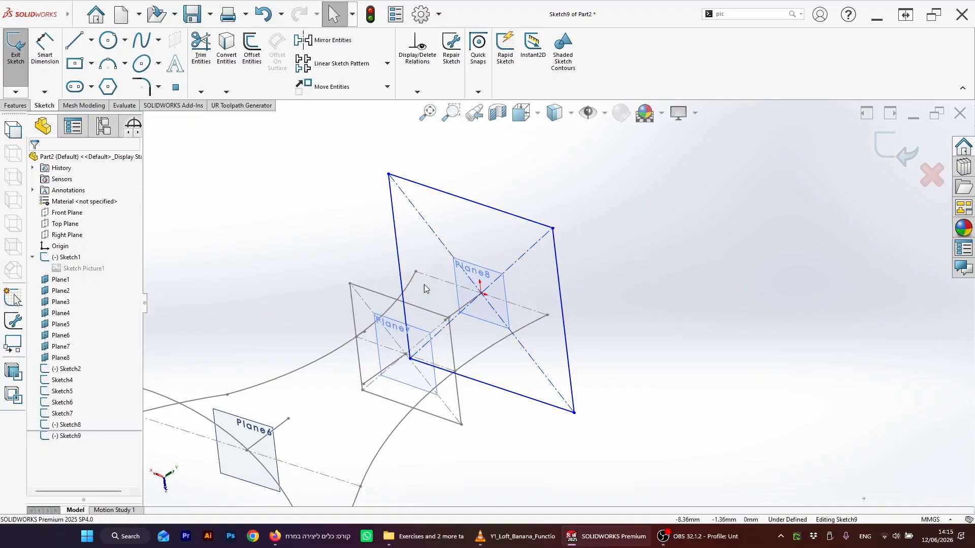
Step: Make the rectangle's right edge coincident with the outline's end point on that side
left_click(547, 315)
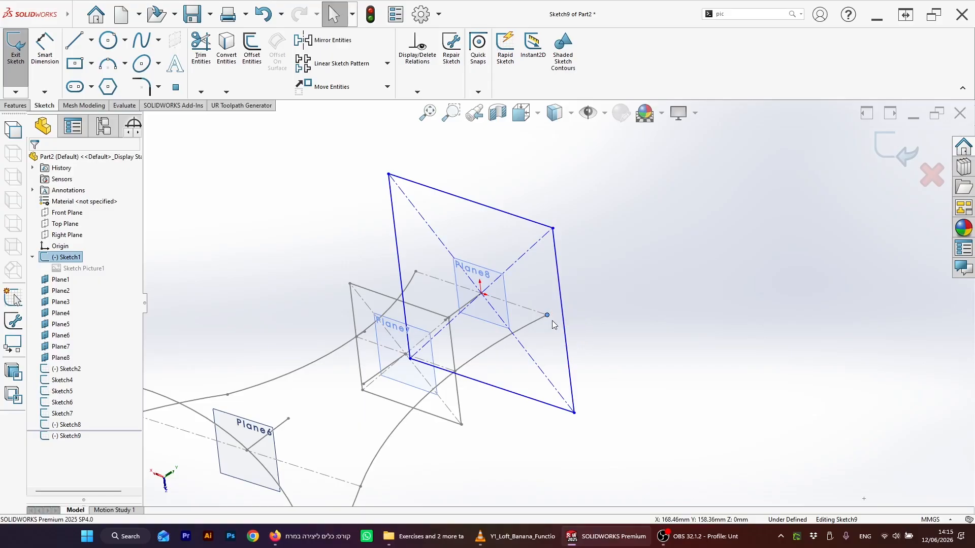
left_click(563, 321, "ctrl")
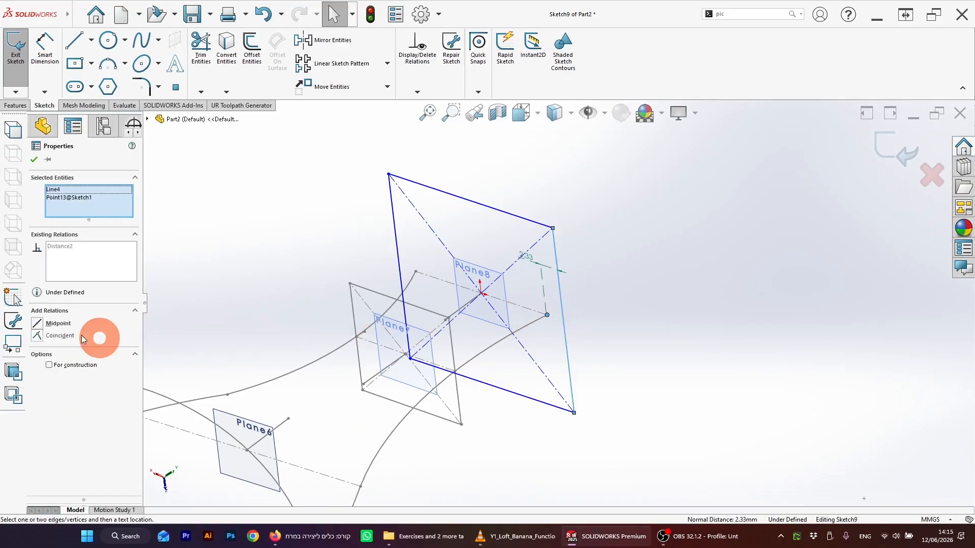
left_click(57, 335)
Step: Make the rectangle's left edge coincident with the outline's opposite end point
left_click(370, 280)
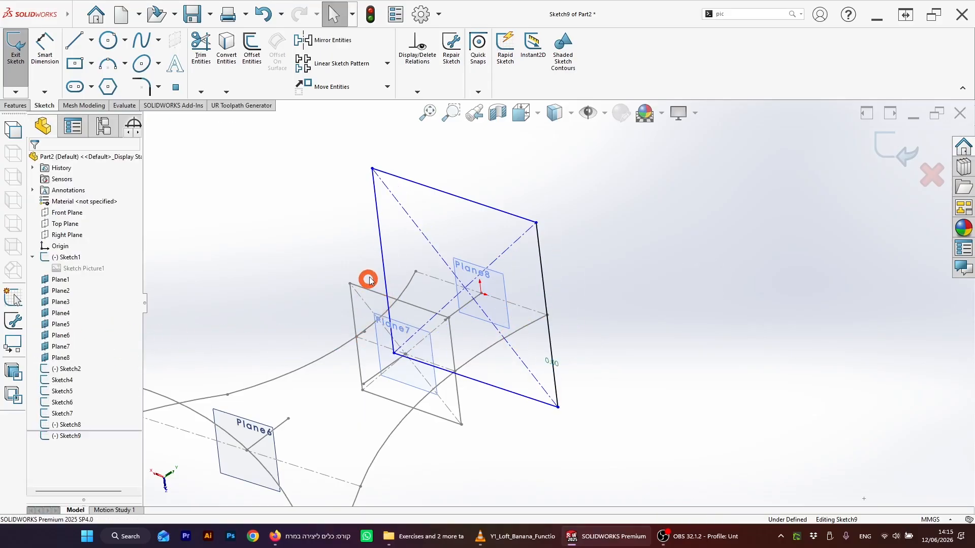
left_click(384, 262)
left_click(415, 272, "ctrl")
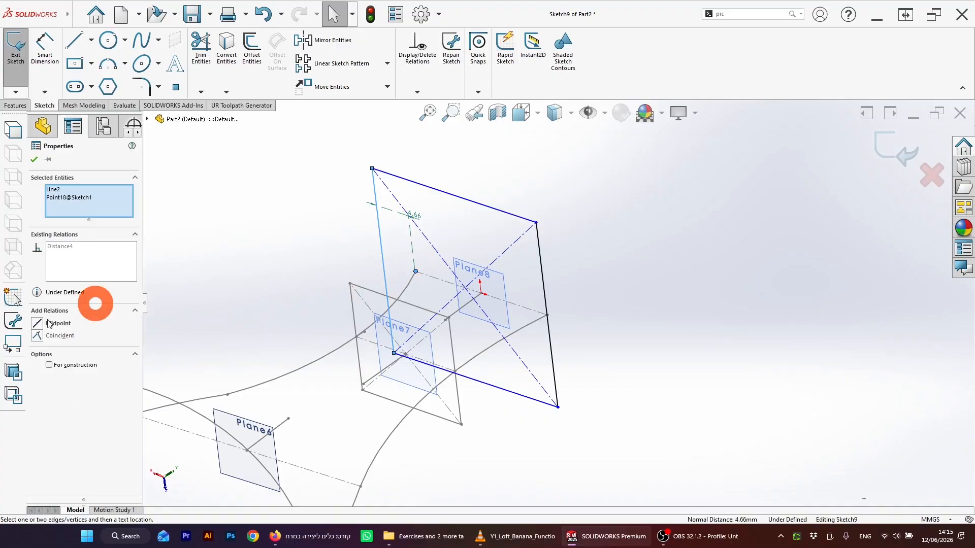
left_click(57, 336)
Step: Exit the Plane8 cross-section sketch
left_click(692, 278)
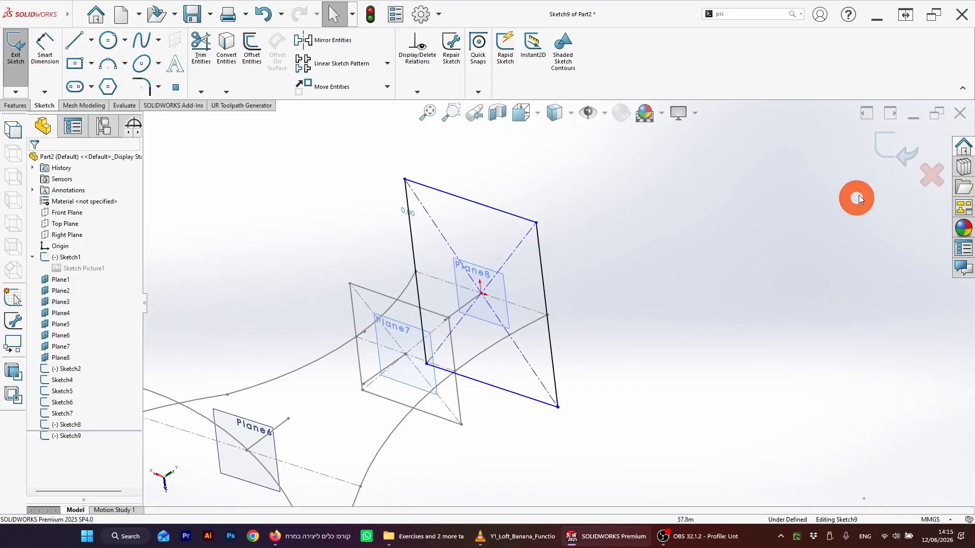
left_click(894, 147)
scroll(624, 353, "up", 3)
mouse_move(624, 354)
middle_mouse_down()
mouse_move(486, 320)
mouse_move(437, 201)
mouse_move(480, 298)
mouse_move(527, 265)
mouse_move(548, 265)
mouse_move(688, 342)
mouse_move(637, 233)
mouse_move(544, 219)
mouse_move(558, 241)
middle_mouse_up()
left_click(734, 300)
scroll(704, 300, "down", 2)
Step: Save the part under the file name Banana_2026
mouse_move(67, 14)
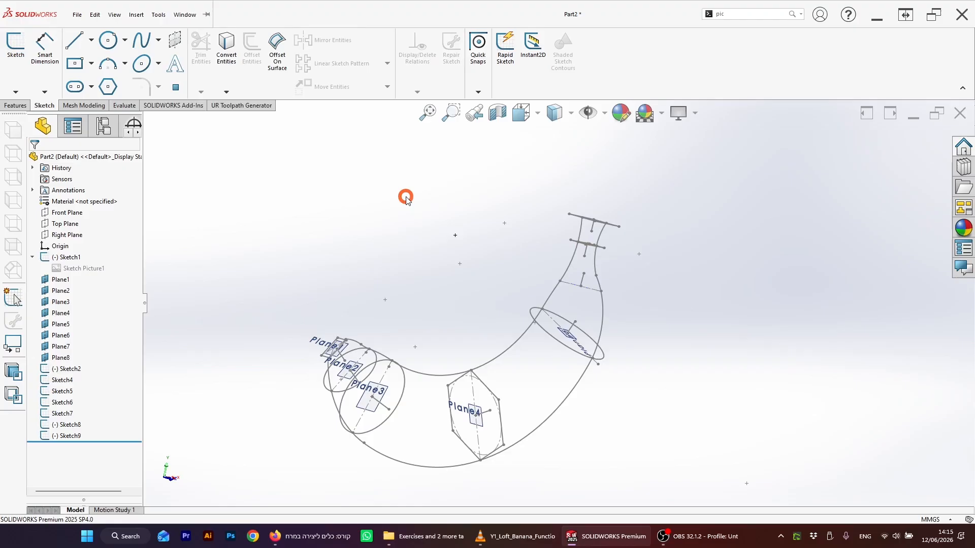
left_click(193, 10)
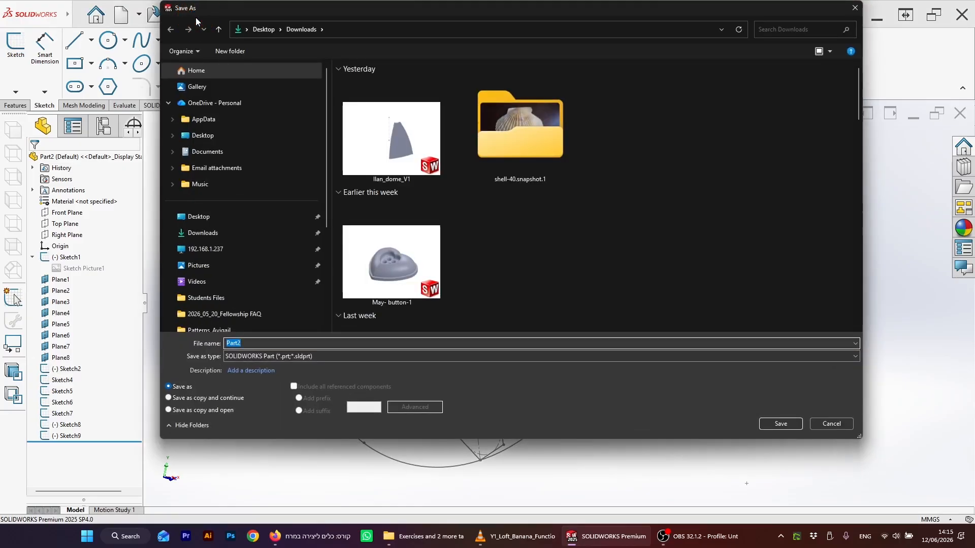
type("Ba")
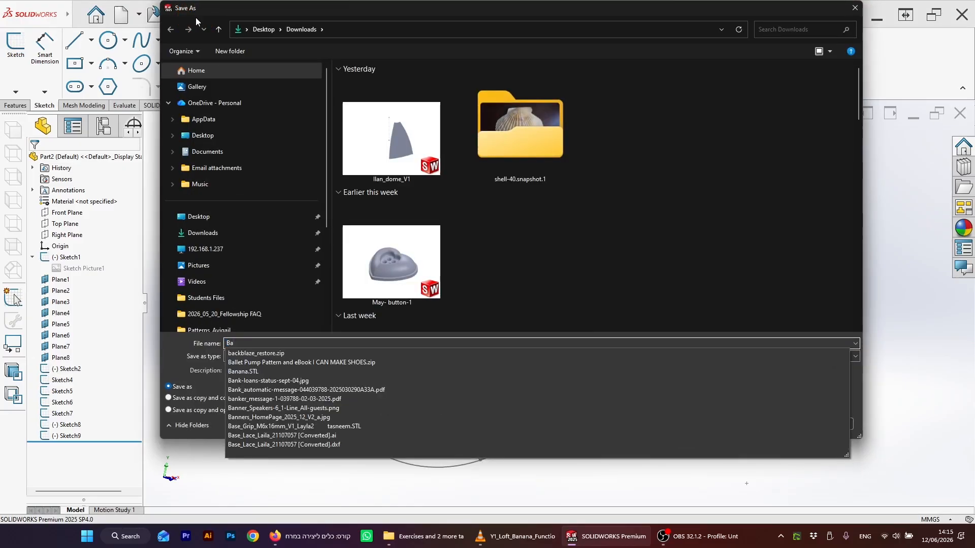
type("nana")
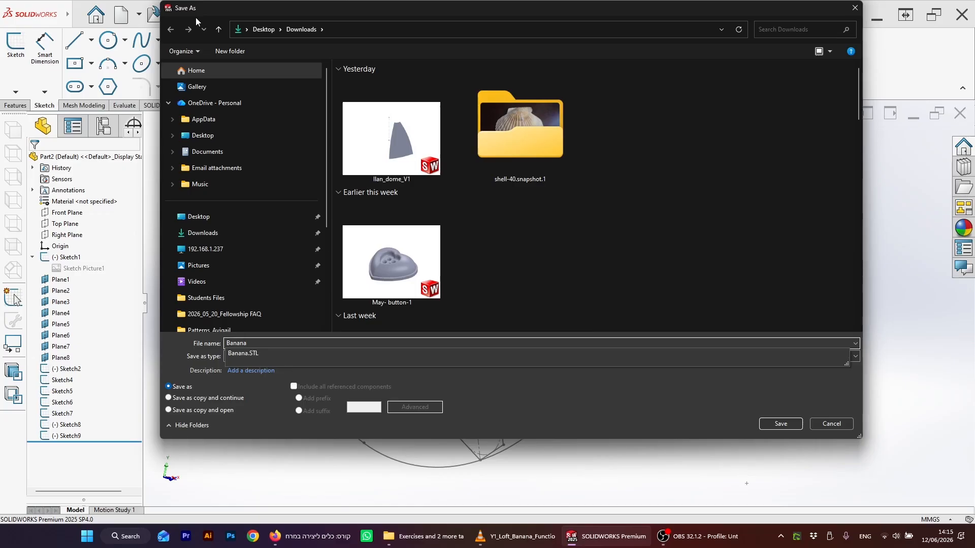
type("_2026_06_12_V1")
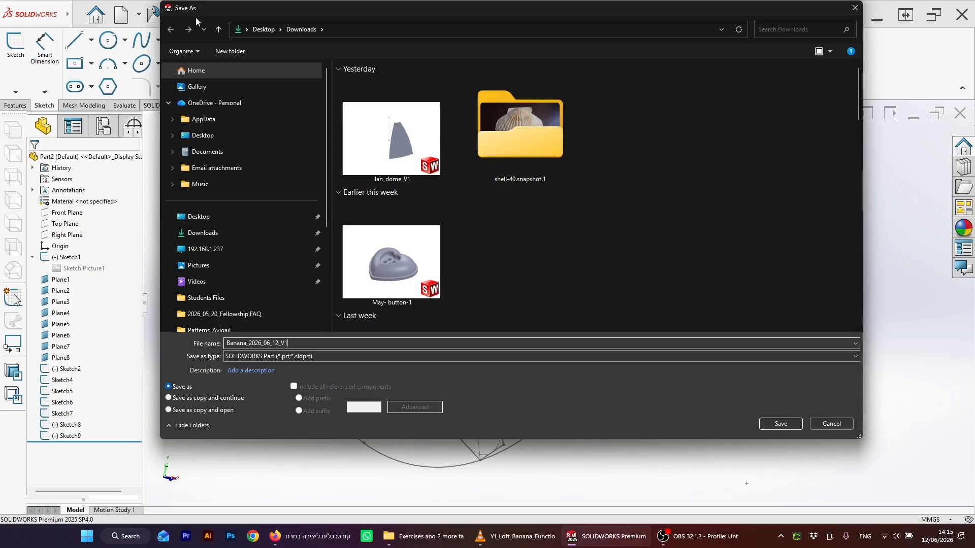
Step: Save the part as Banana_2026_06_12_V1 in the Downloads folder
left_click(276, 232)
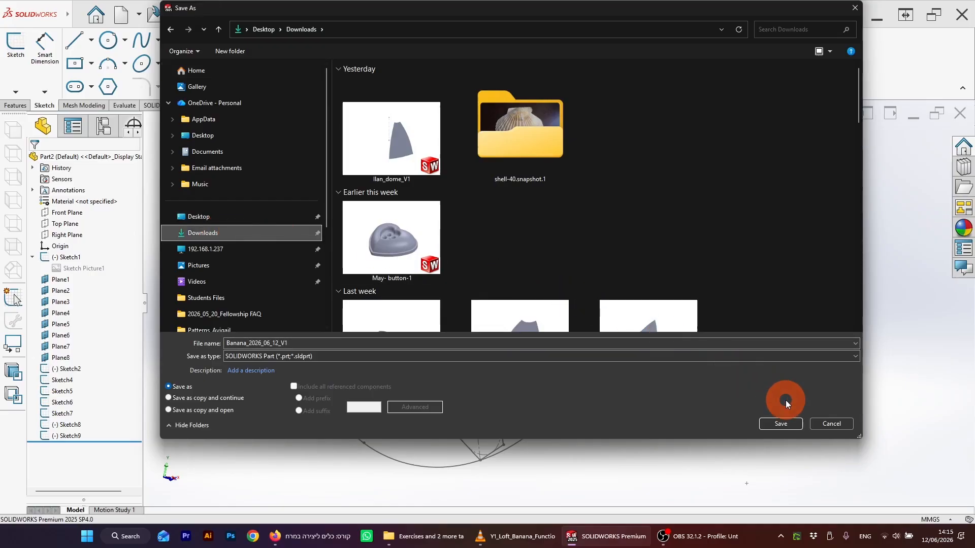
left_click(782, 424)
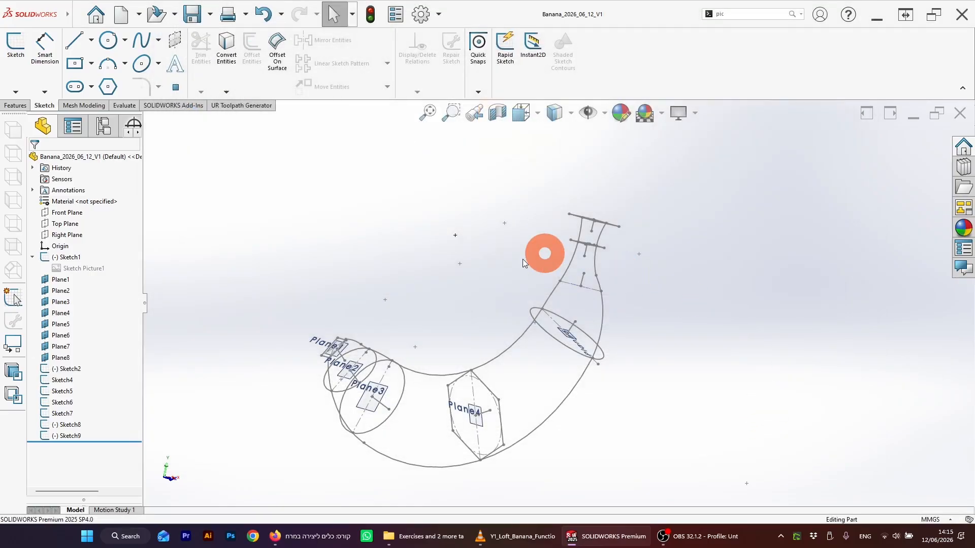
scroll(537, 315, "up", 3)
scroll(536, 314, "down", 5)
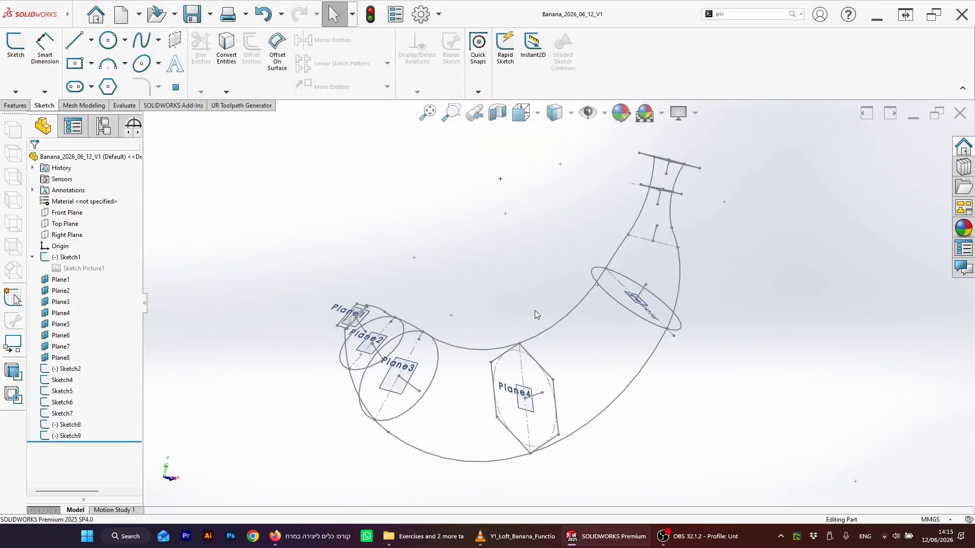
middle_click_drag(578, 286, 571, 280)
scroll(570, 278, "up", 3)
scroll(571, 277, "down", 2)
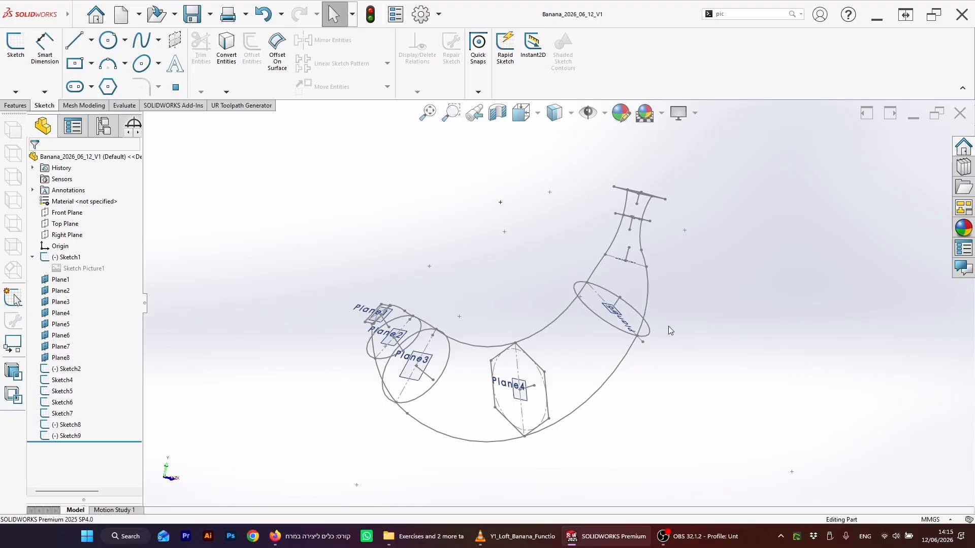
left_click(22, 109)
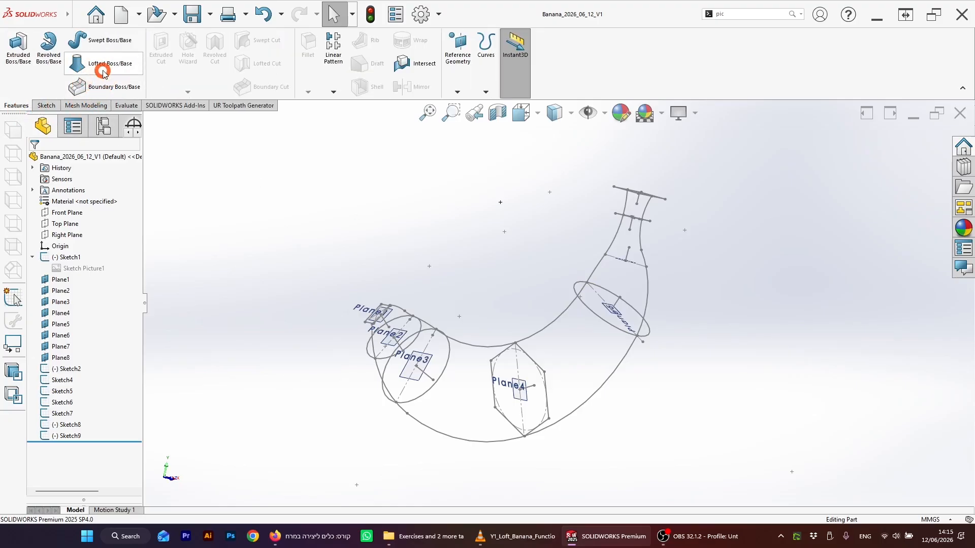
left_click(99, 64)
scroll(620, 315, "down", 2)
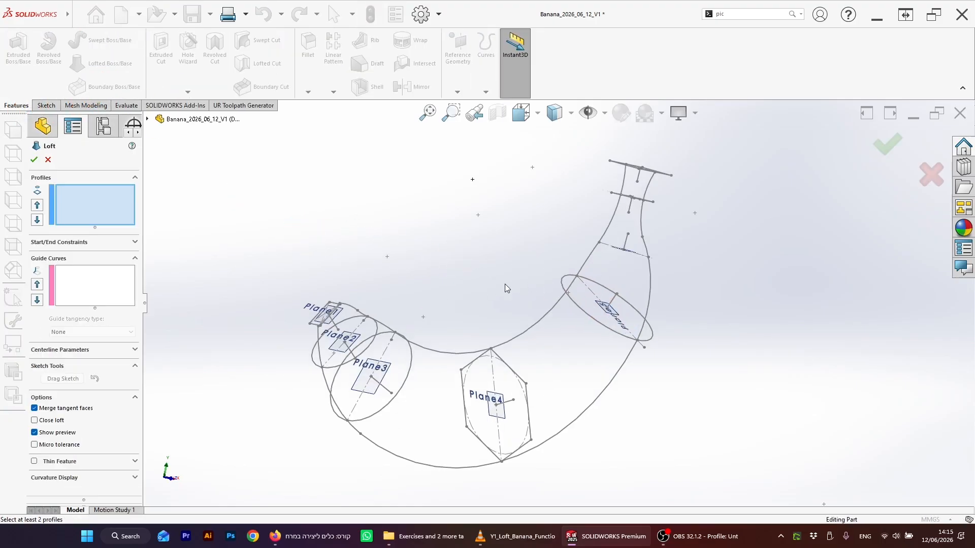
mouse_move(506, 289)
middle_mouse_down()
mouse_move(522, 285)
mouse_move(526, 259)
mouse_move(506, 277)
middle_mouse_up()
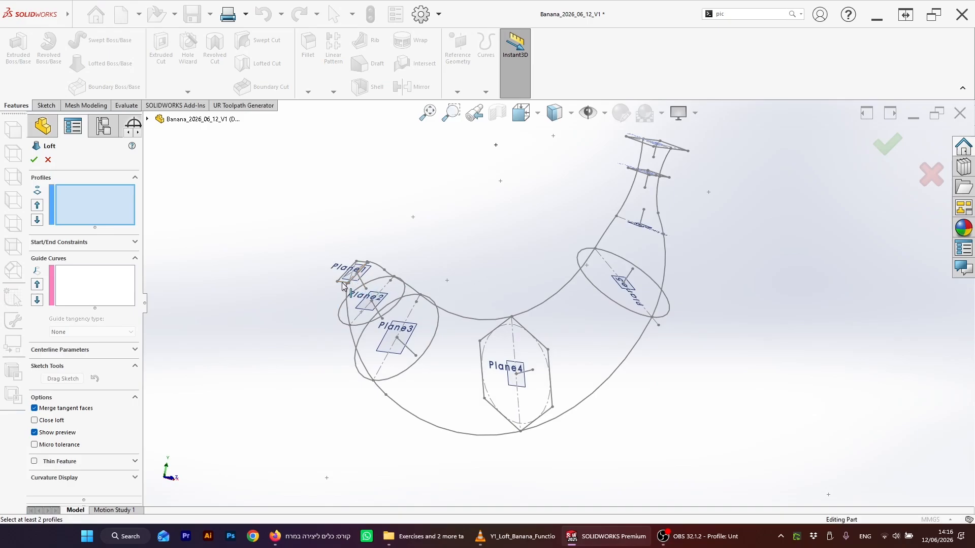
left_click(347, 325)
left_click(379, 375)
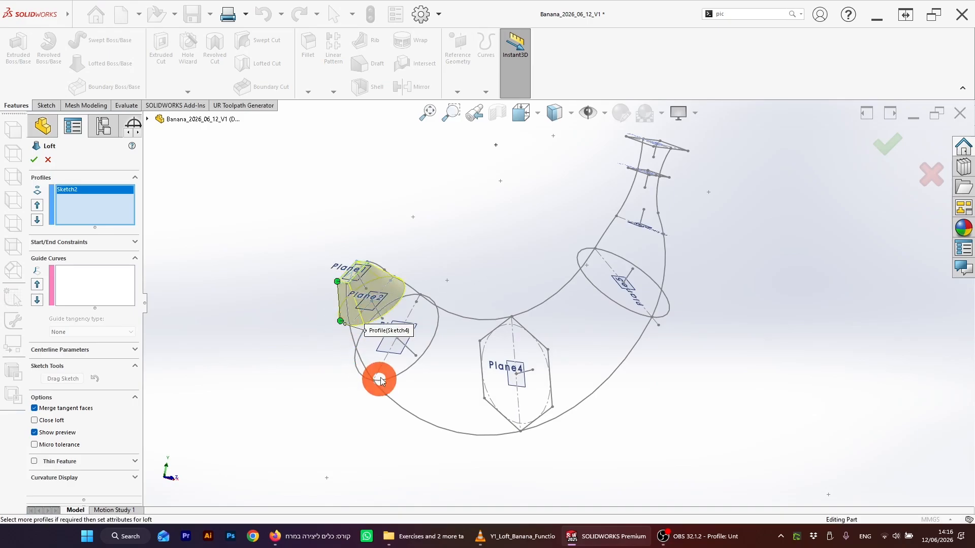
left_click(513, 426)
left_click(642, 320)
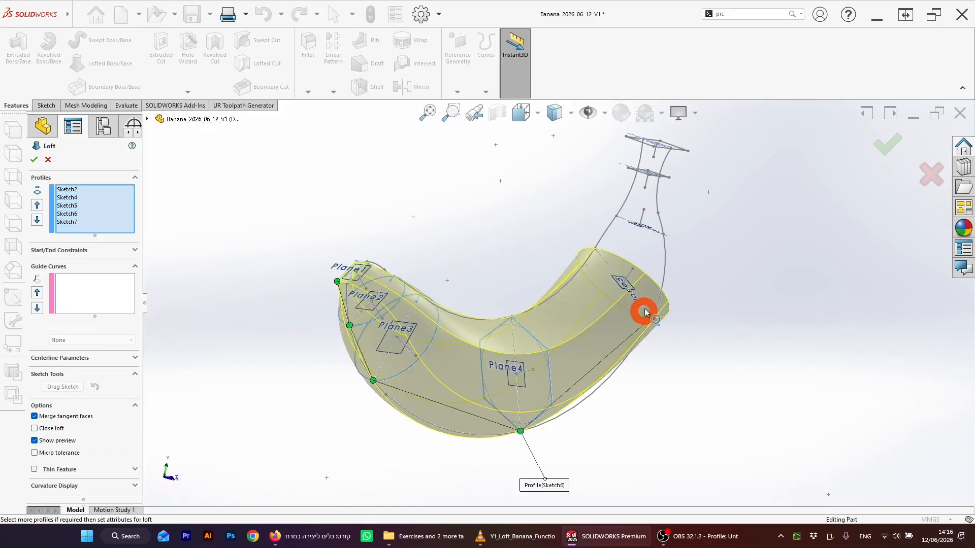
mouse_move(639, 230)
middle_mouse_down()
mouse_move(644, 240)
mouse_move(627, 250)
mouse_move(529, 283)
middle_mouse_up()
scroll(525, 279, "down", 3)
scroll(544, 295, "up", 2)
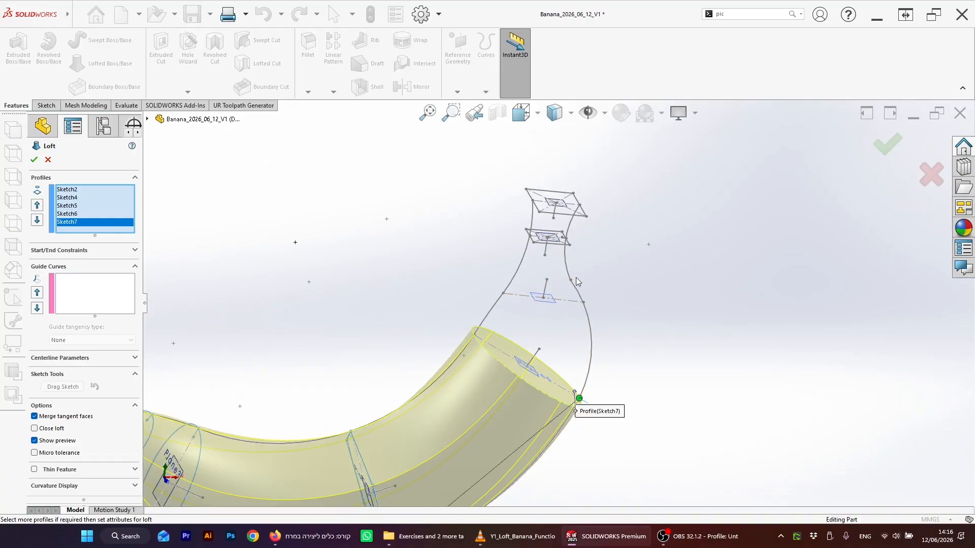
key("Escape")
Step: Open a sketch on Plane6 and draw a circle centred on the plane's origin
scroll(533, 299, "up", 5)
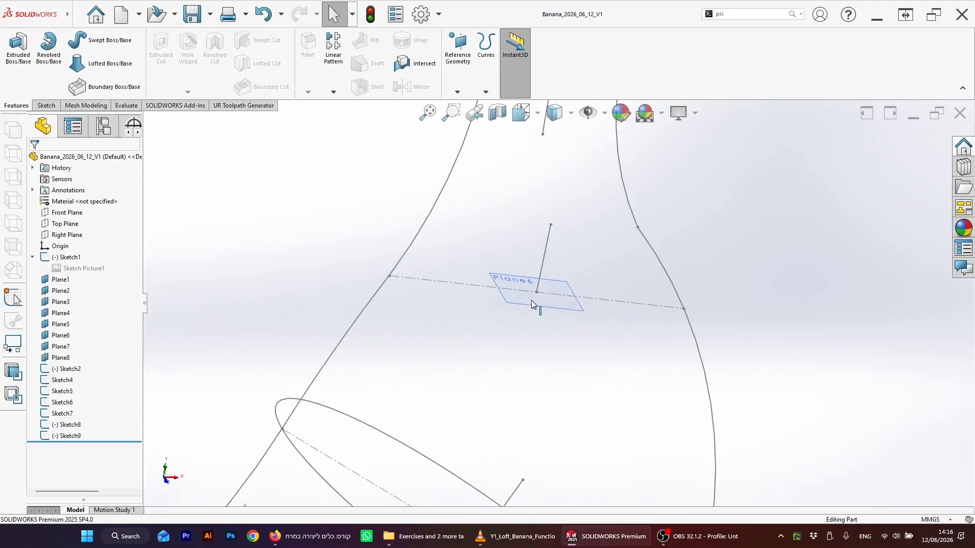
left_click(531, 299)
left_click(41, 105)
left_click(17, 51)
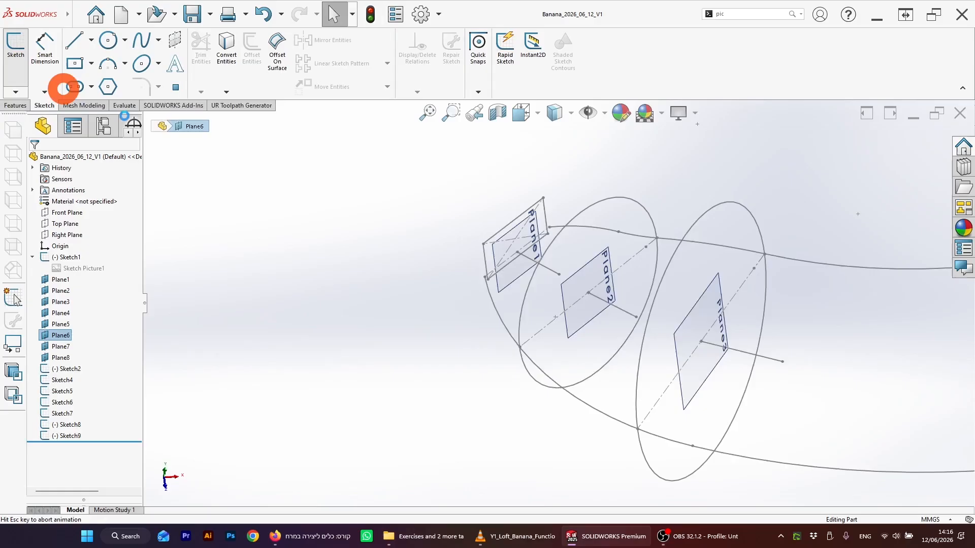
mouse_move(455, 205)
middle_mouse_down()
mouse_move(451, 282)
mouse_move(413, 320)
mouse_move(446, 389)
mouse_move(437, 395)
middle_mouse_up()
scroll(392, 295, "up", 6)
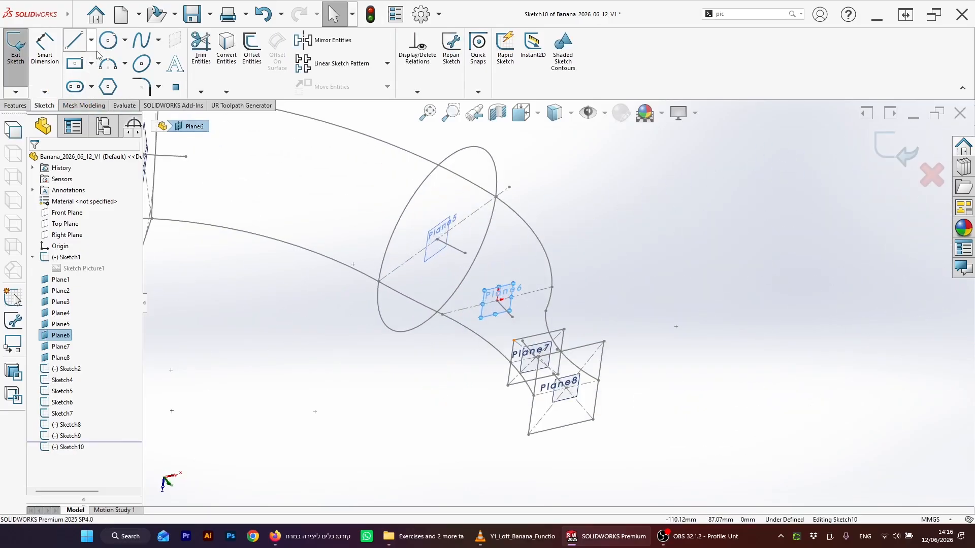
left_click(108, 40)
left_click(498, 300)
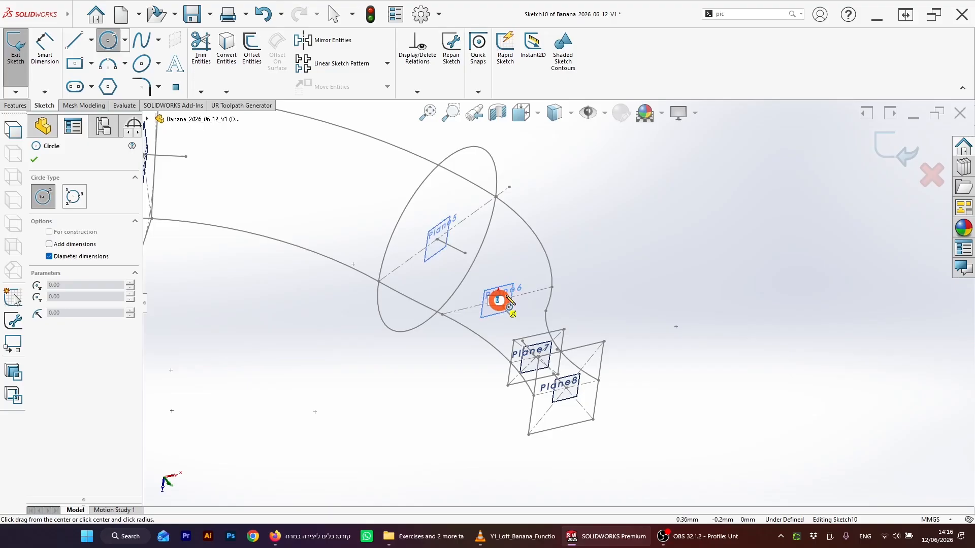
left_click(539, 269)
scroll(539, 272, "up", 5)
key("Escape")
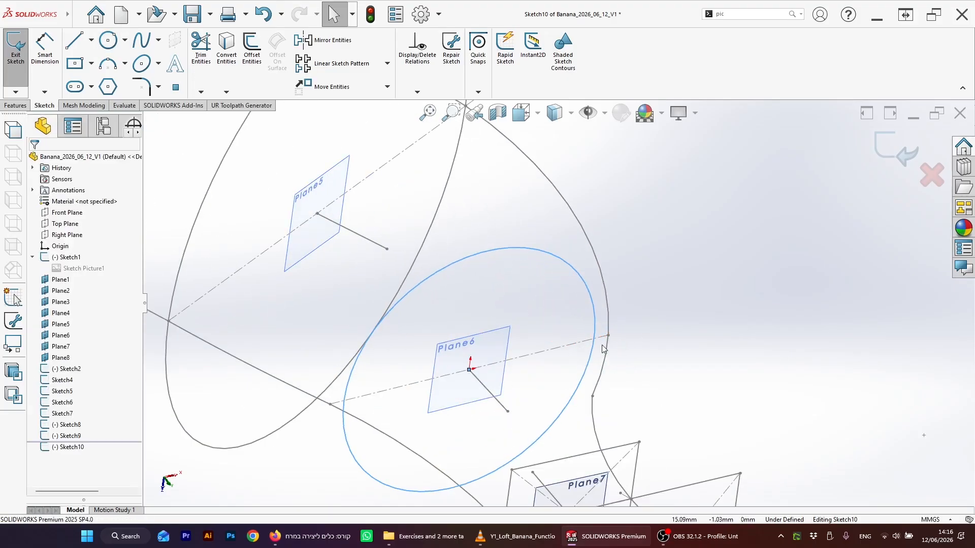
Step: Make the circle's point where it meets the outline pierce the banana outline curve
left_click(91, 41)
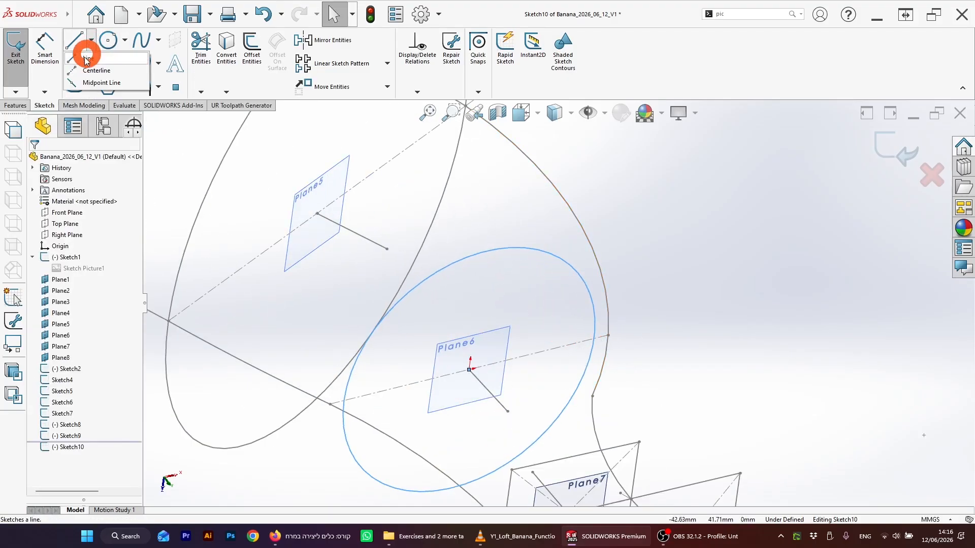
left_click(99, 68)
left_click(578, 333)
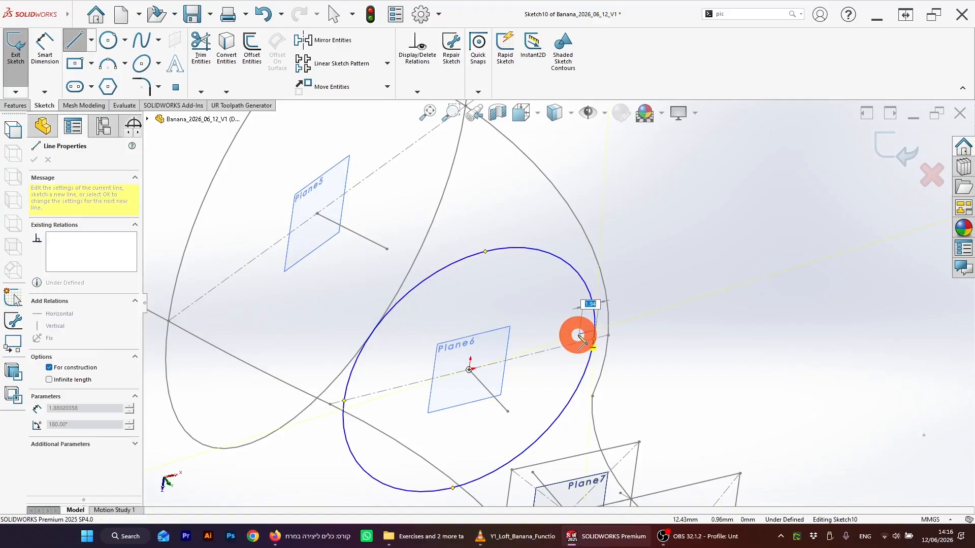
key("Escape")
left_click(595, 331)
left_click(610, 329, "ctrl")
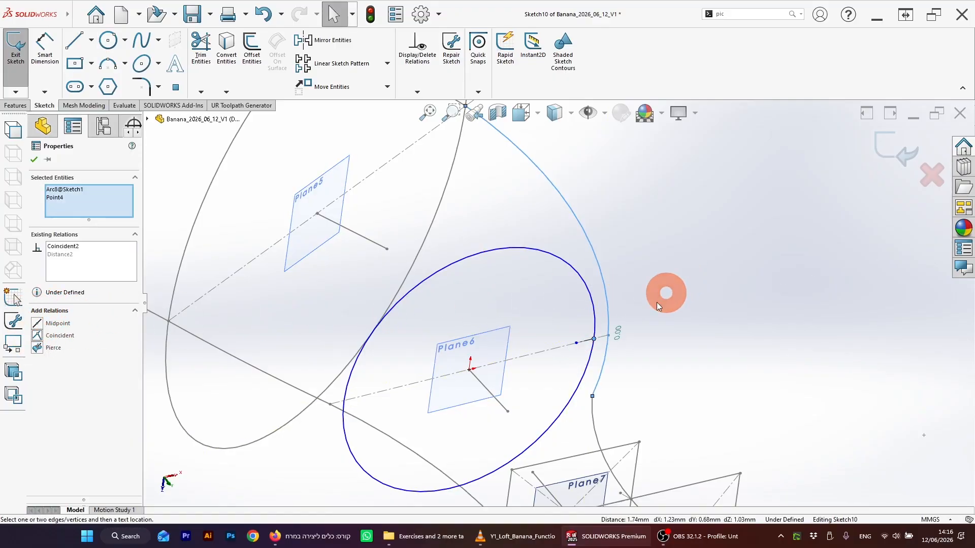
middle_click_drag(656, 303, 639, 310)
left_click(604, 334)
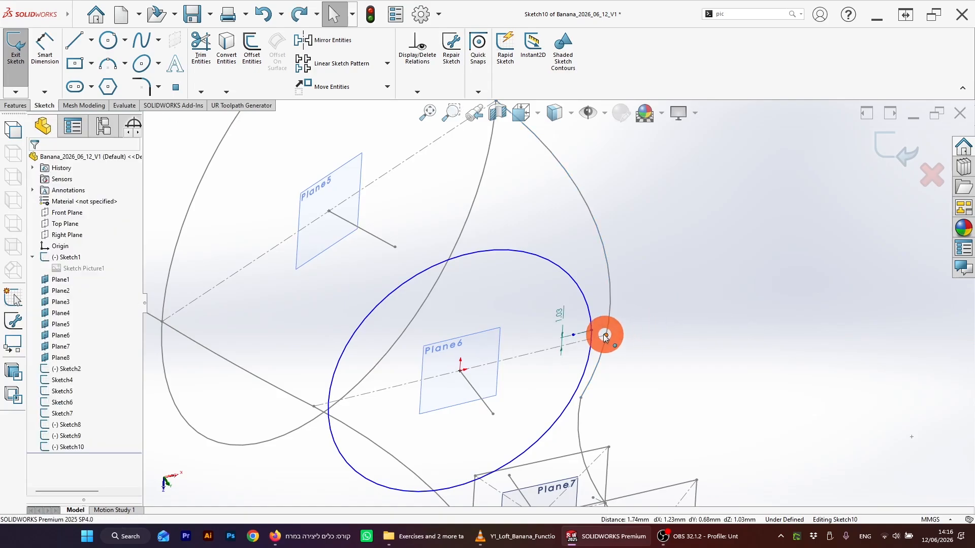
left_click(592, 331)
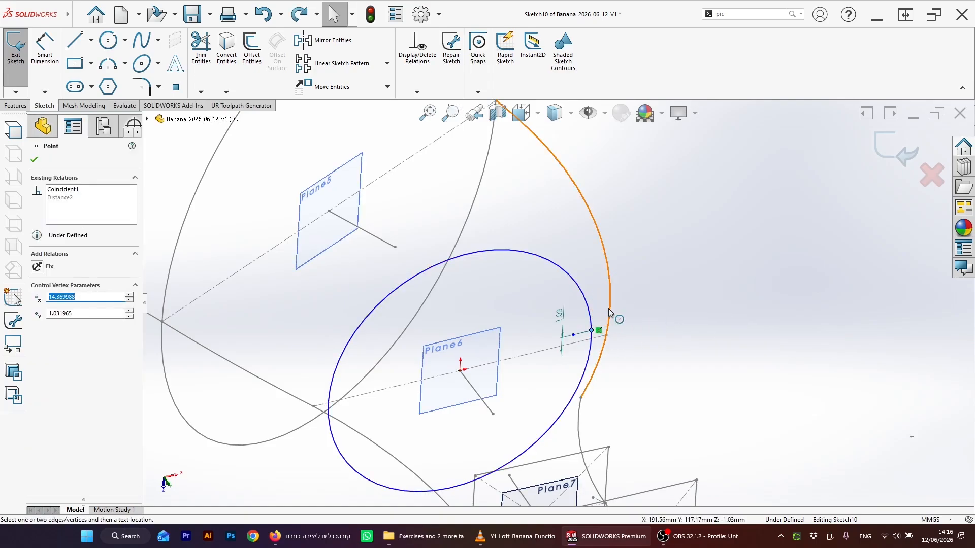
left_click(609, 319, "ctrl")
left_click(39, 349)
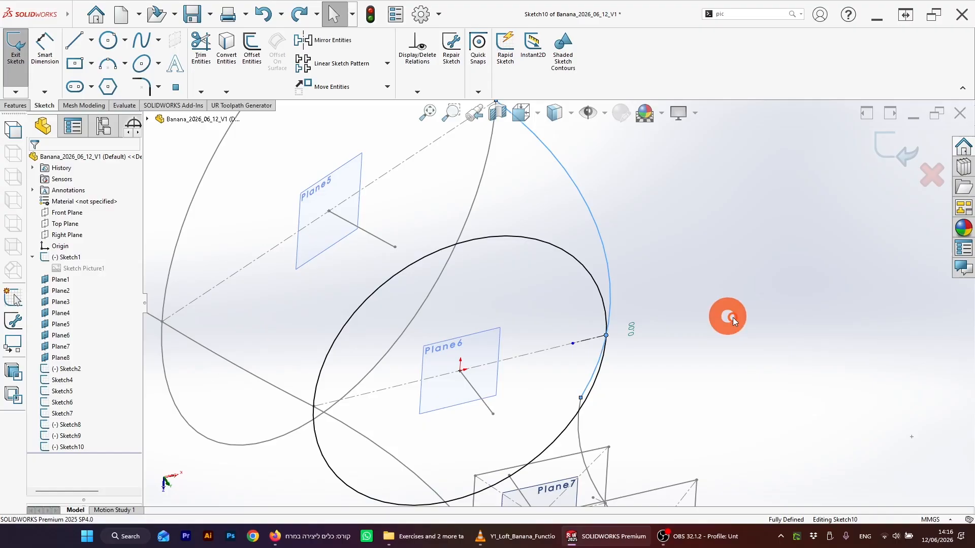
Step: Exit the Plane6 cross-section sketch
mouse_move(730, 315)
middle_mouse_down()
mouse_move(436, 338)
mouse_move(392, 294)
mouse_move(529, 251)
mouse_move(552, 289)
mouse_move(526, 296)
middle_mouse_up()
left_click(896, 148)
mouse_move(388, 337)
middle_mouse_down()
mouse_move(478, 317)
mouse_move(500, 261)
mouse_move(577, 224)
mouse_move(611, 409)
middle_mouse_up()
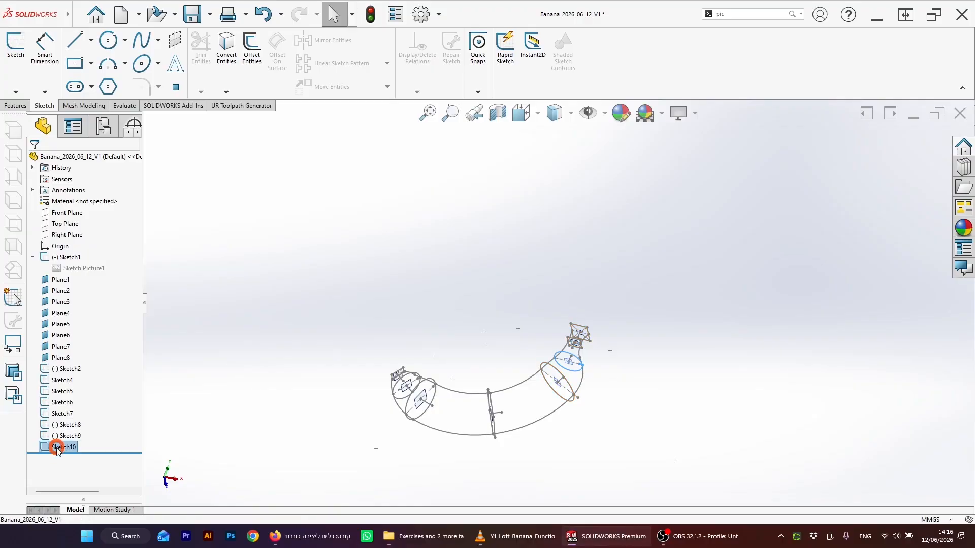
Step: Reorder Sketch10 in the feature tree so it follows Sketch7
left_click_drag(58, 415, 59, 424)
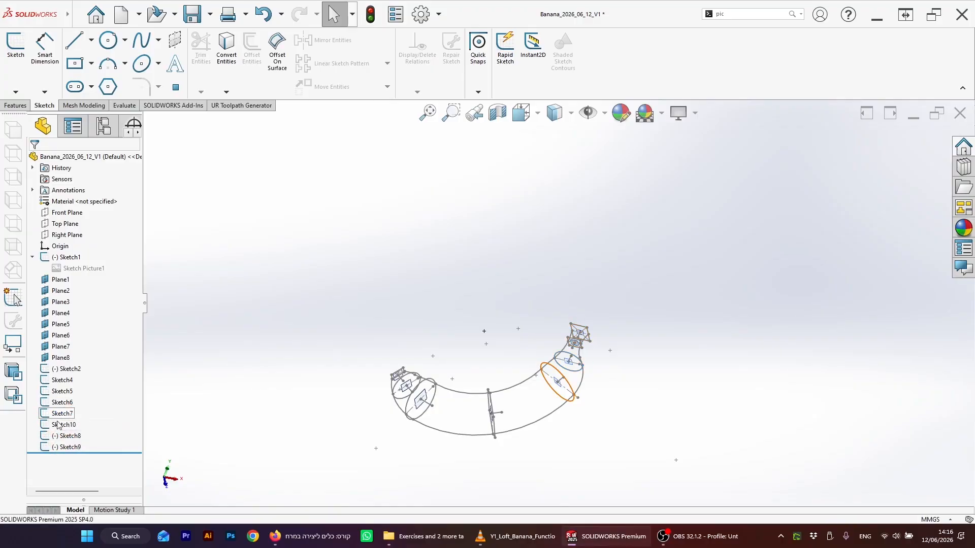
left_click(60, 419)
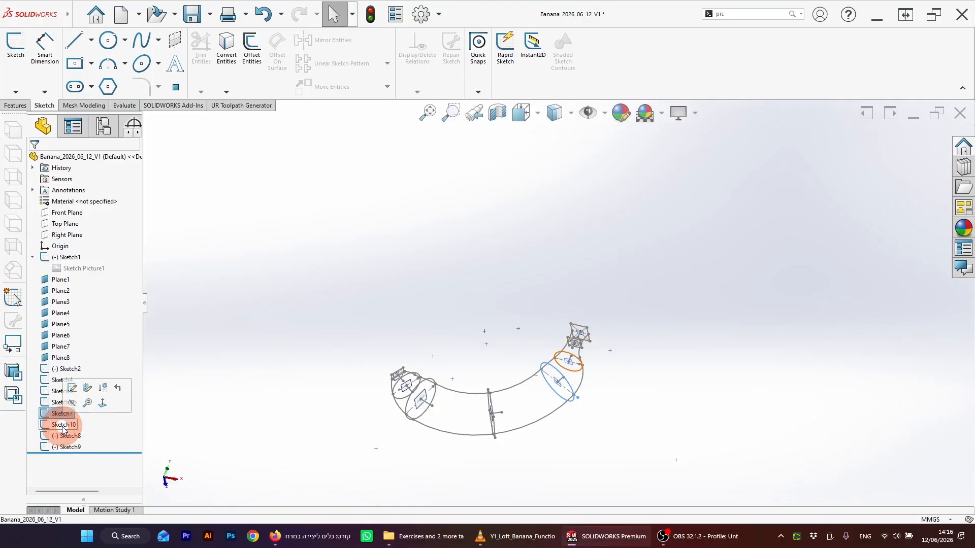
left_click(63, 427)
left_click(68, 436)
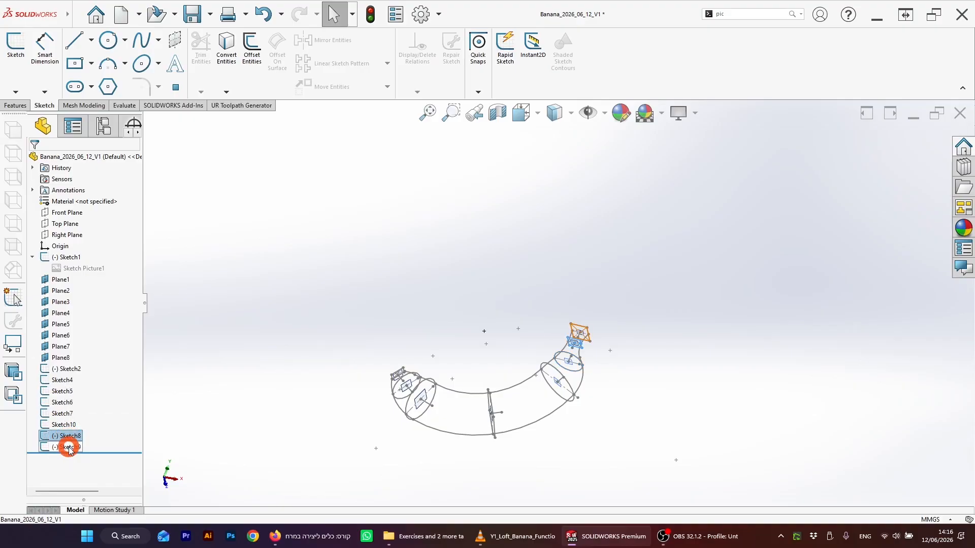
Step: Start a Loft and pick Sketch2, Sketch4, Sketch5, Sketch6 and Sketch7 as profiles in order
mouse_move(265, 374)
middle_mouse_down()
mouse_move(572, 425)
mouse_move(507, 363)
mouse_move(515, 338)
mouse_move(533, 341)
mouse_move(522, 318)
mouse_move(601, 345)
mouse_move(585, 299)
mouse_move(553, 351)
mouse_move(528, 327)
mouse_move(541, 307)
mouse_move(540, 315)
mouse_move(515, 306)
mouse_move(509, 318)
mouse_move(542, 327)
mouse_move(518, 330)
middle_mouse_up()
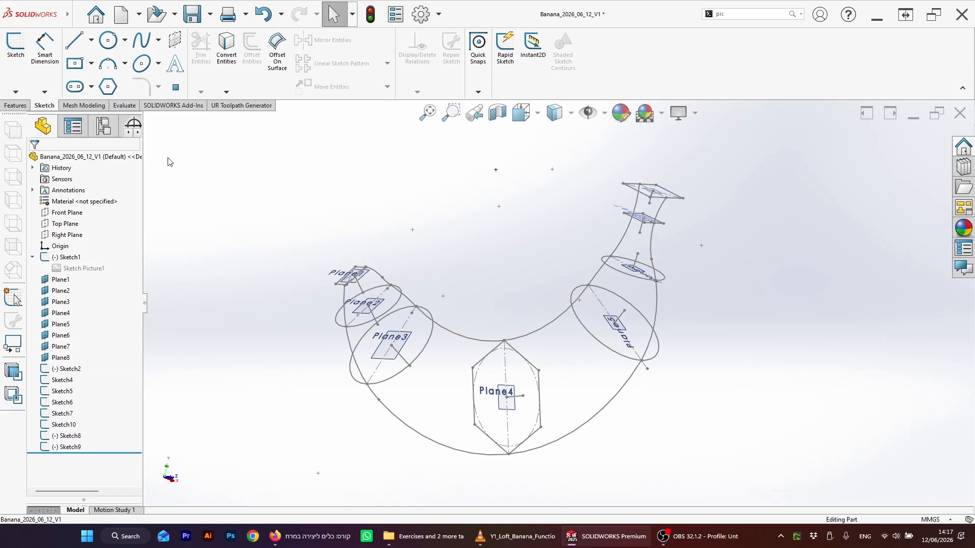
left_click(21, 108)
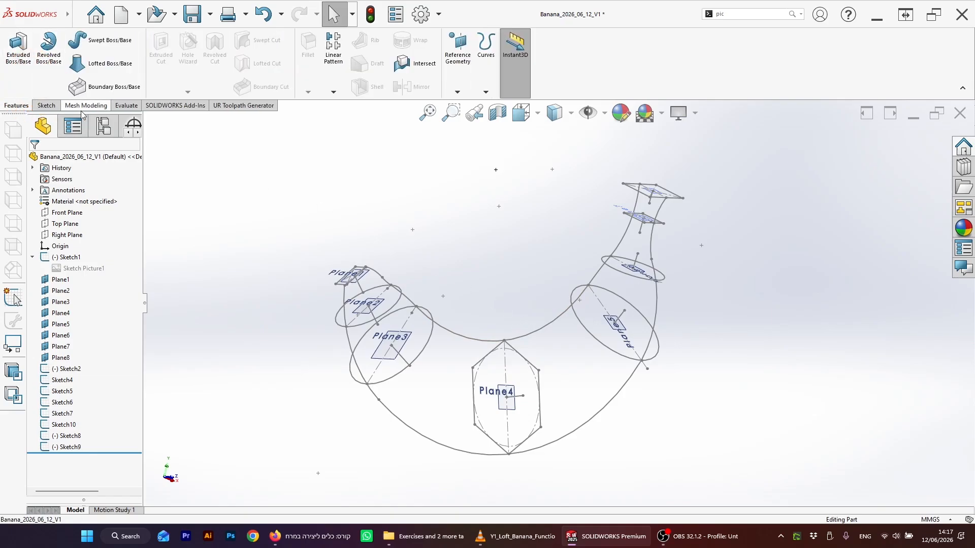
left_click(109, 68)
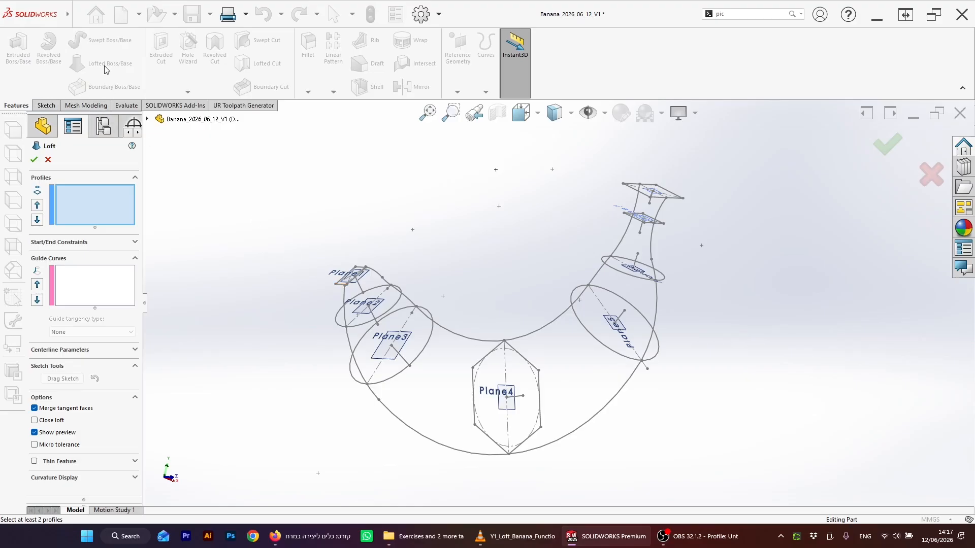
left_click(340, 284)
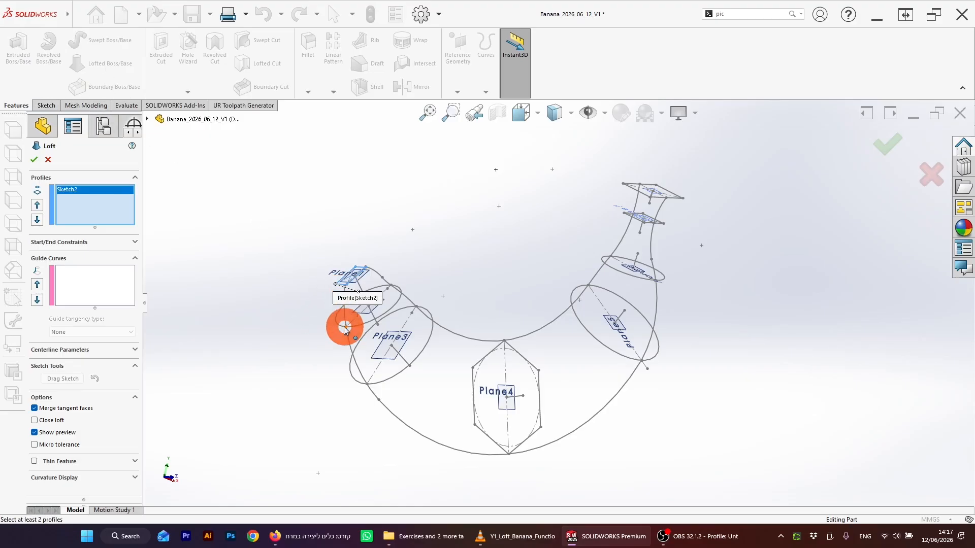
left_click(342, 327)
left_click(353, 378)
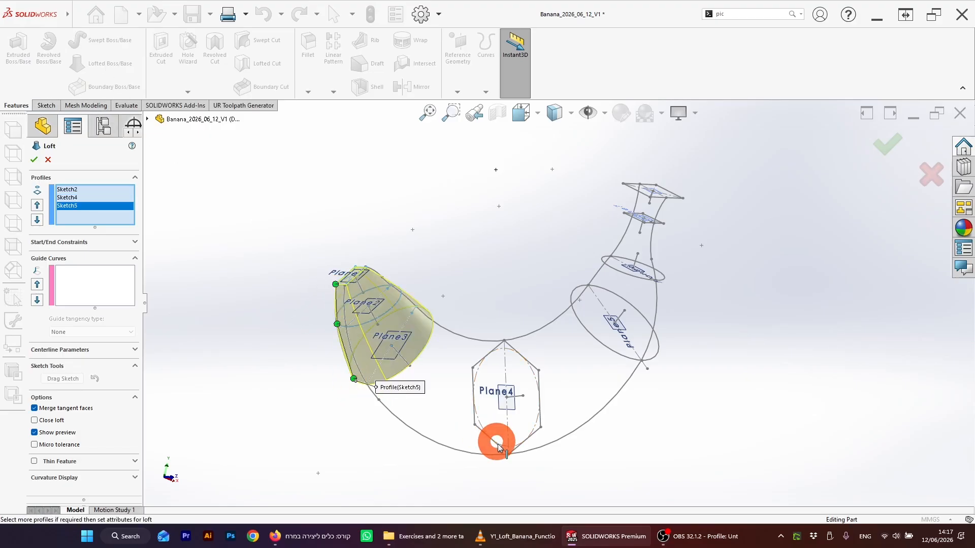
left_click(500, 449)
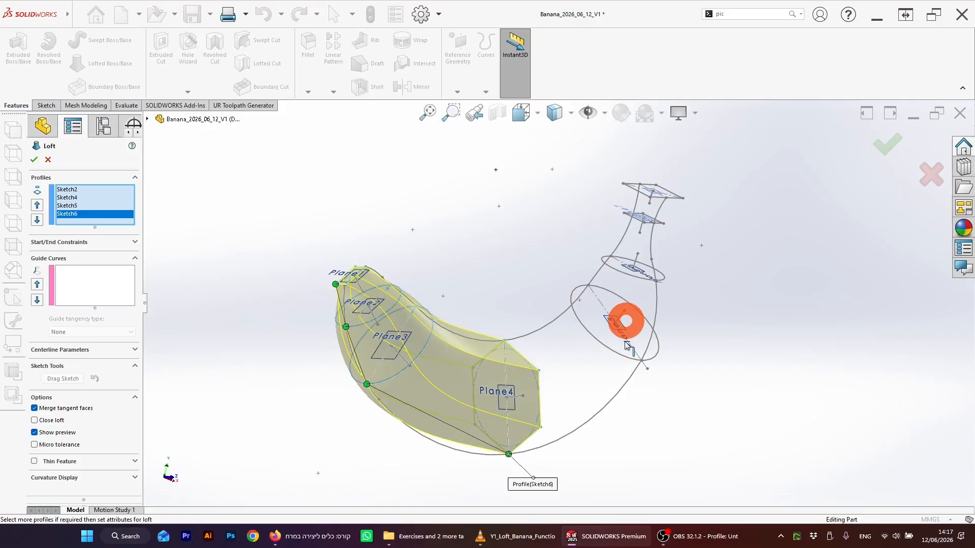
left_click(641, 288)
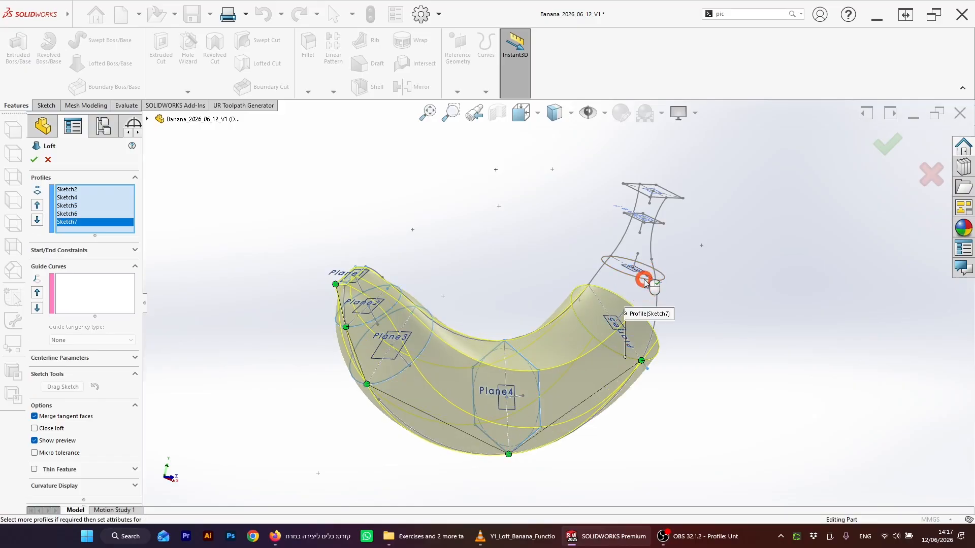
Step: Add Sketch10, Sketch8 and Sketch9 as further loft profiles after Sketch7
left_click(643, 281)
scroll(632, 277, "down", 3)
left_click(676, 157)
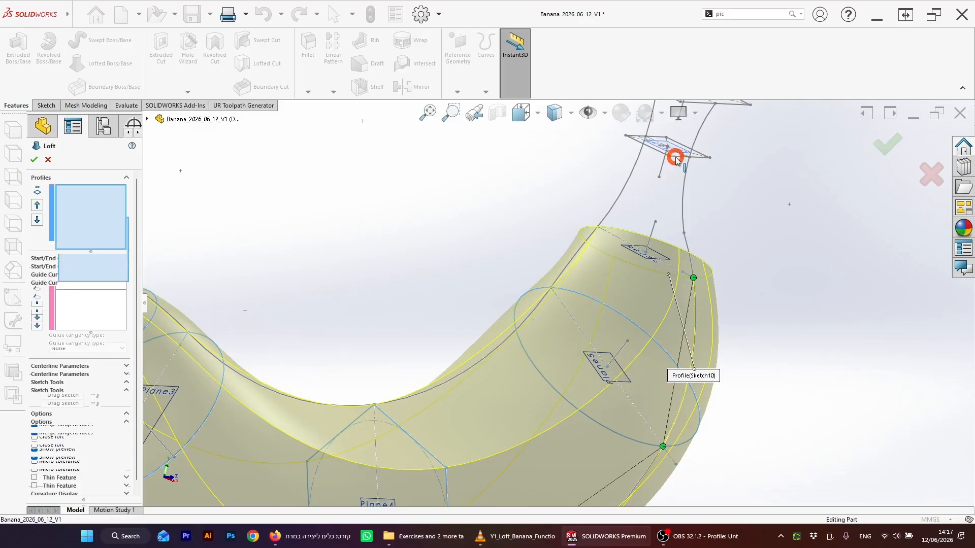
scroll(660, 208, "up", 3)
scroll(639, 226, "down", 3)
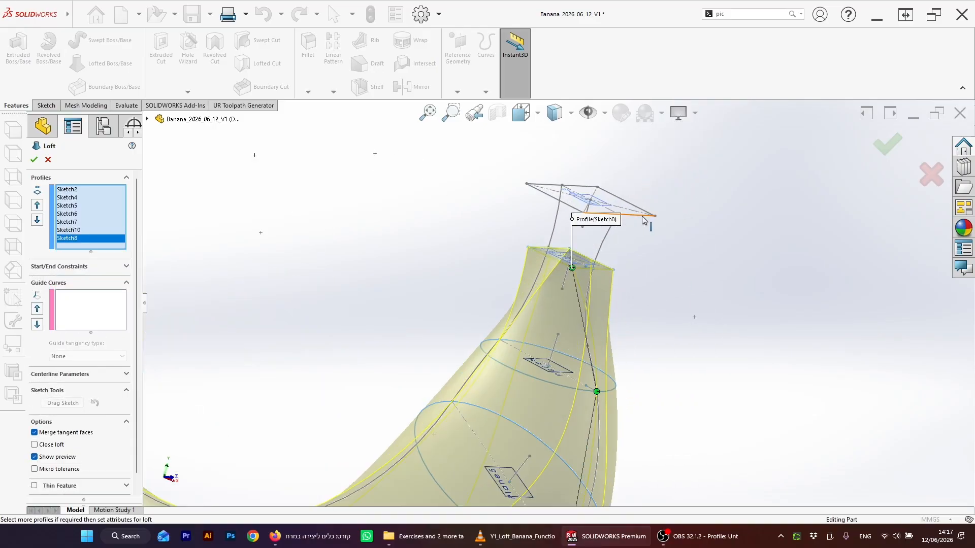
left_click(644, 218)
middle_click_drag(668, 237, 496, 346)
scroll(487, 401, "down", 8)
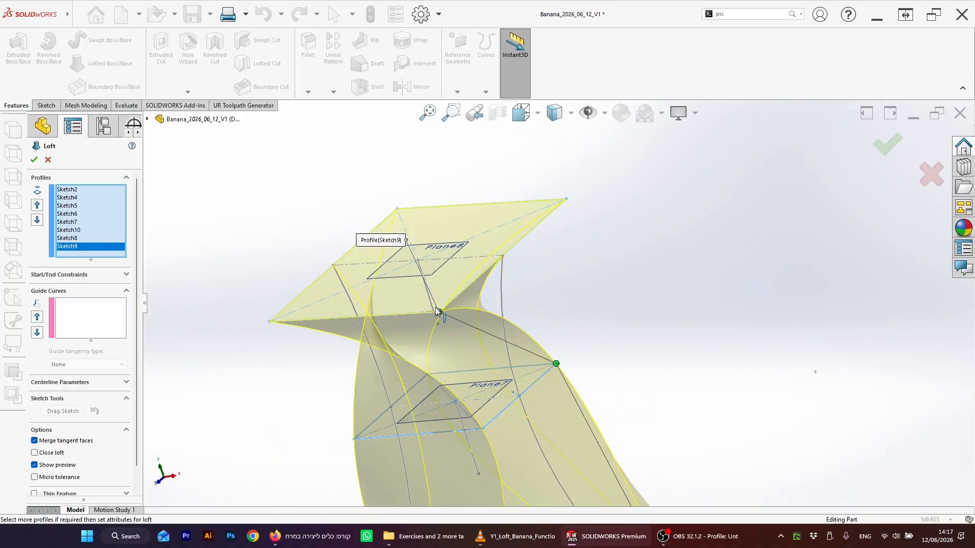
Step: Realign the connector point on the Sketch9 profile with the other profiles and accept the loft
left_click_drag(361, 320, 348, 332)
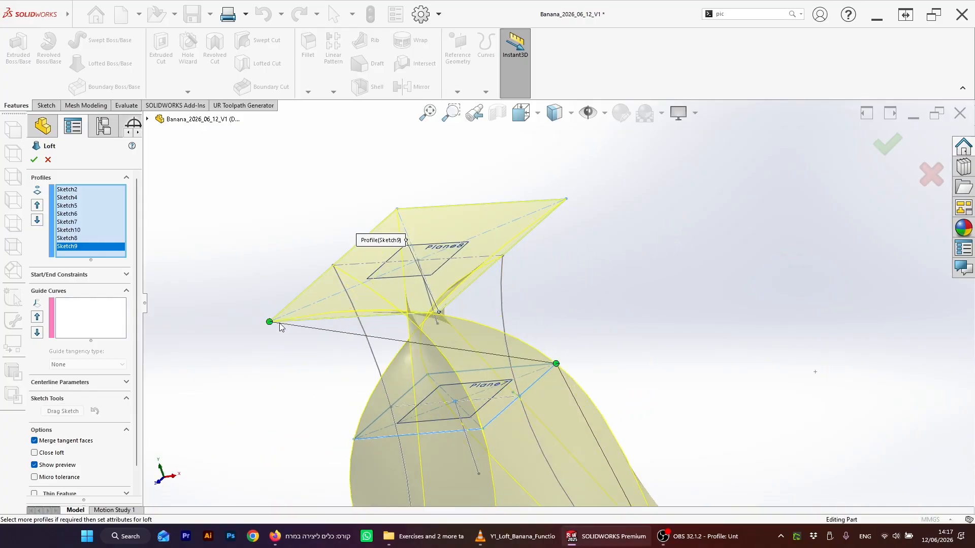
left_click_drag(267, 325, 440, 312)
scroll(588, 365, "up", 6)
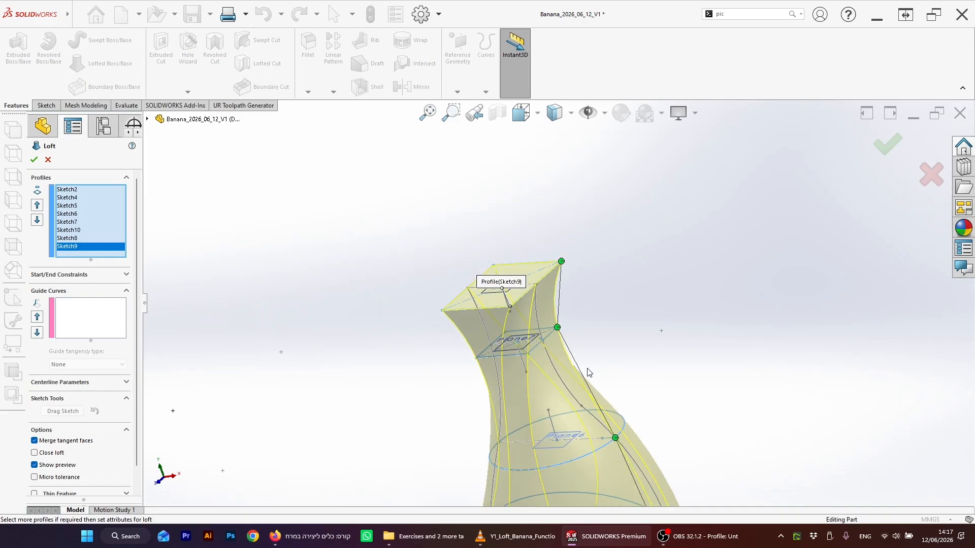
middle_click_drag(598, 385, 657, 355)
scroll(484, 399, "down", 3)
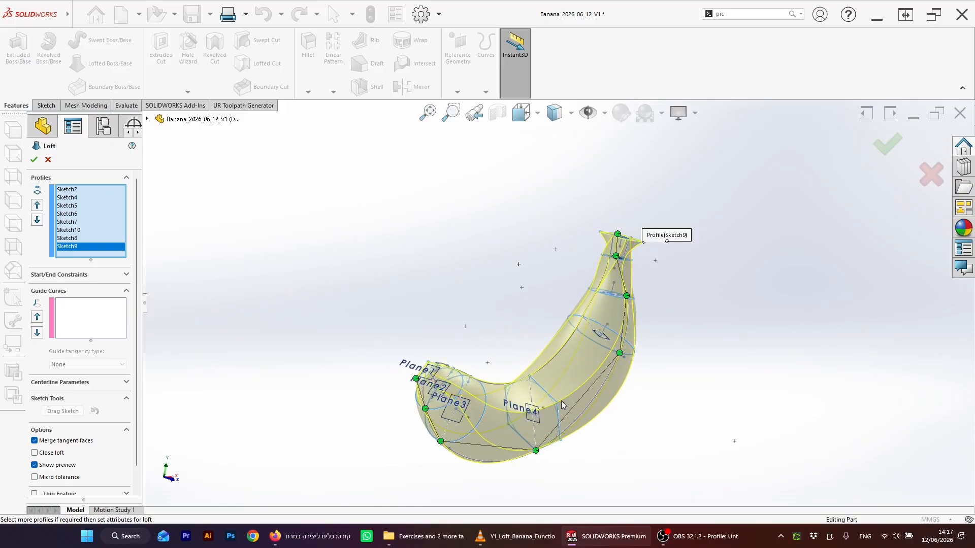
scroll(562, 404, "down", 2)
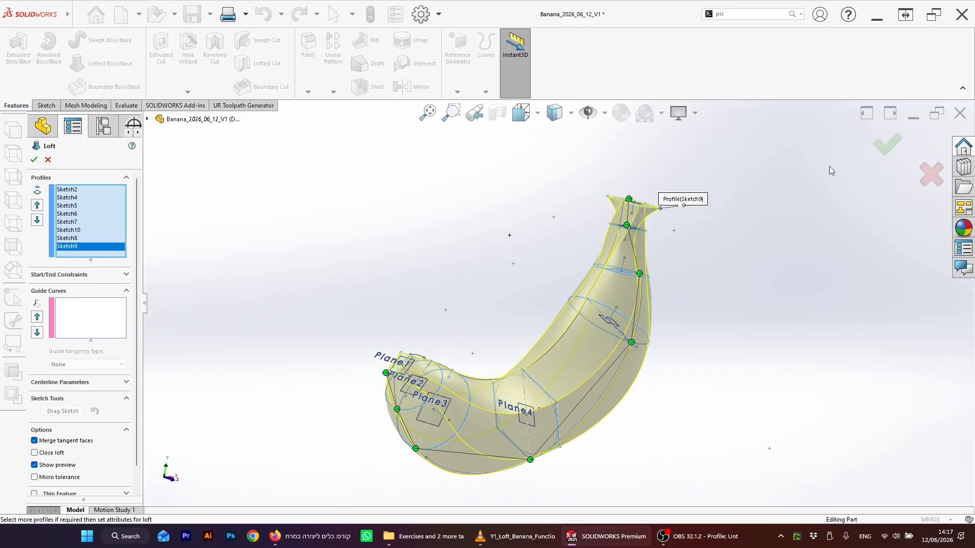
left_click(884, 147)
Step: Edit Loft1 and add the banana outline's upper edge as an open-loop guide curve
mouse_move(701, 311)
middle_mouse_down()
mouse_move(640, 346)
mouse_move(739, 333)
mouse_move(751, 355)
mouse_move(773, 355)
middle_mouse_up()
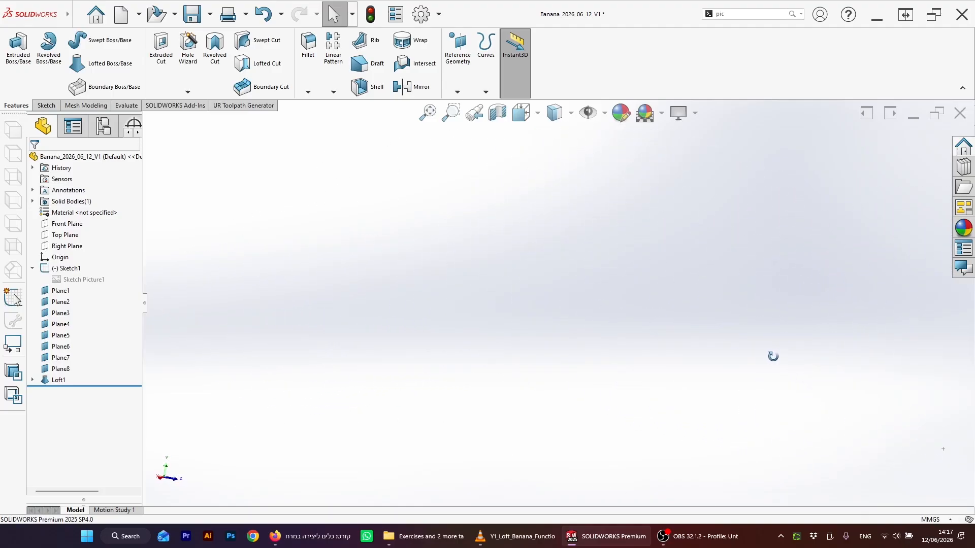
key("f")
mouse_move(681, 351)
middle_mouse_down()
mouse_move(761, 370)
mouse_move(550, 371)
mouse_move(489, 251)
mouse_move(401, 252)
mouse_move(495, 420)
mouse_move(577, 401)
mouse_move(626, 419)
mouse_move(596, 508)
mouse_move(631, 444)
mouse_move(707, 387)
mouse_move(691, 345)
mouse_move(573, 360)
mouse_move(536, 307)
mouse_move(524, 233)
mouse_move(558, 286)
mouse_move(515, 283)
mouse_move(524, 243)
middle_mouse_up()
mouse_move(493, 234)
middle_mouse_down()
mouse_move(509, 202)
mouse_move(491, 230)
middle_mouse_up()
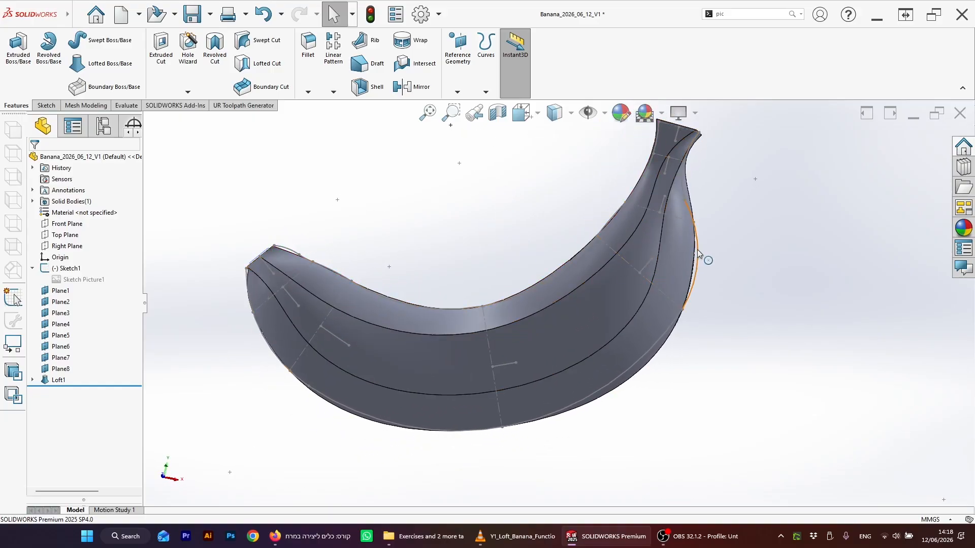
scroll(561, 307, "up", 3)
scroll(518, 264, "down", 2)
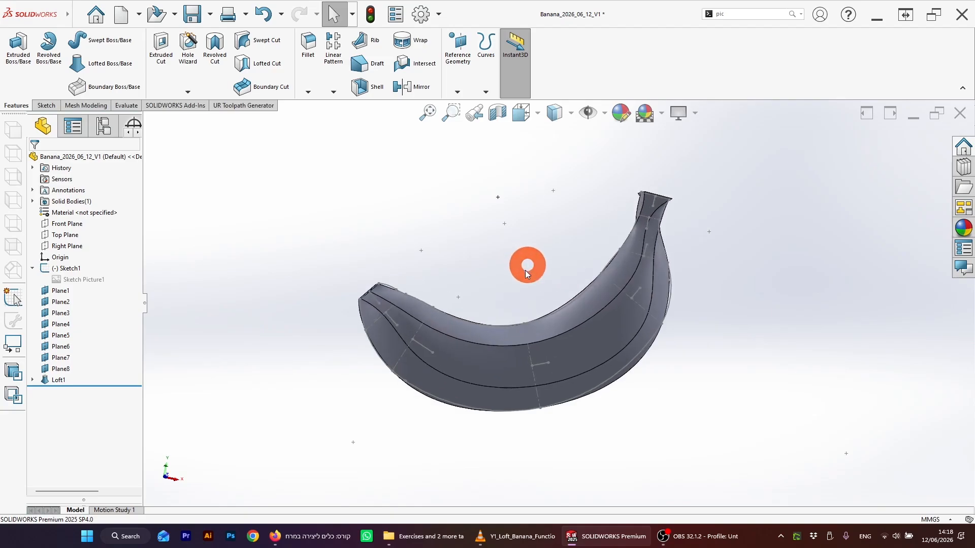
right_click(46, 380)
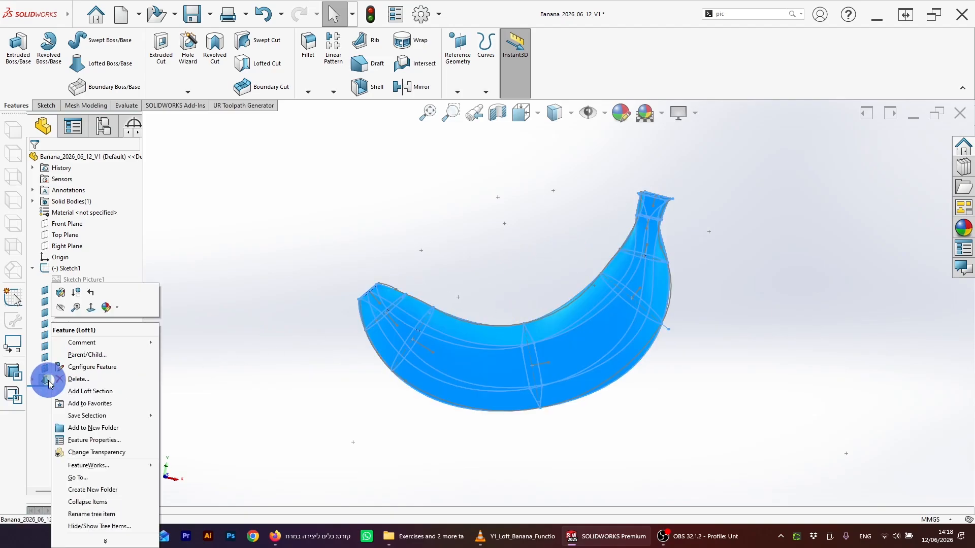
left_click(61, 294)
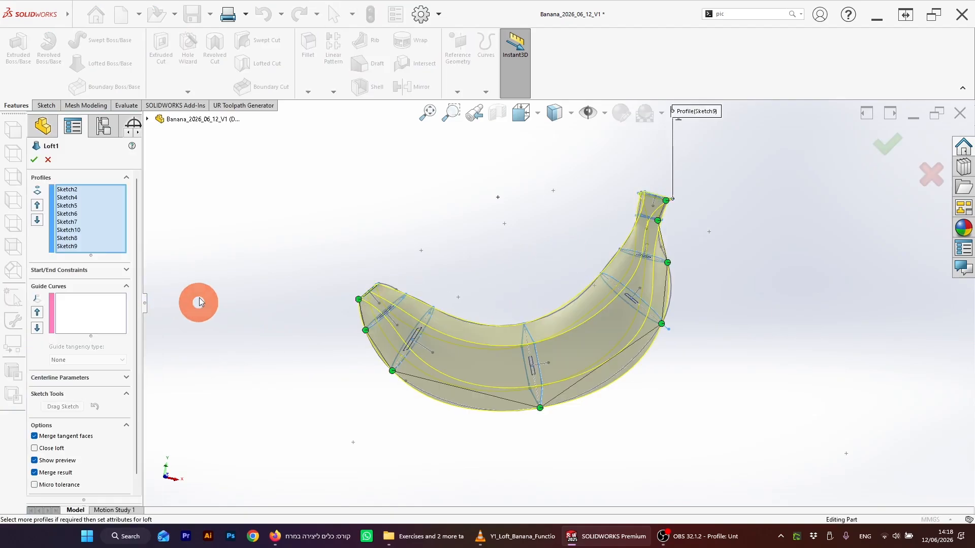
left_click(44, 291)
scroll(448, 294, "down", 6)
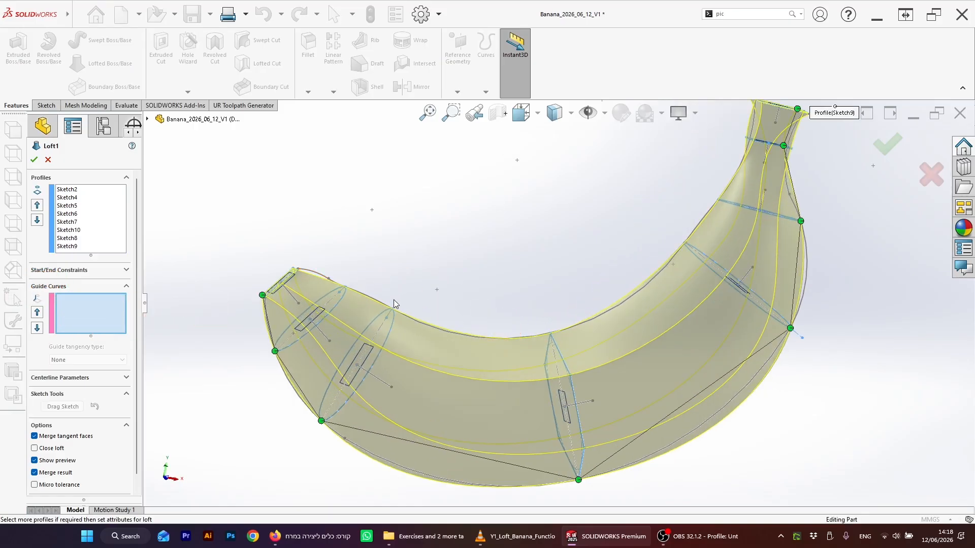
left_click(457, 336)
left_click(500, 377)
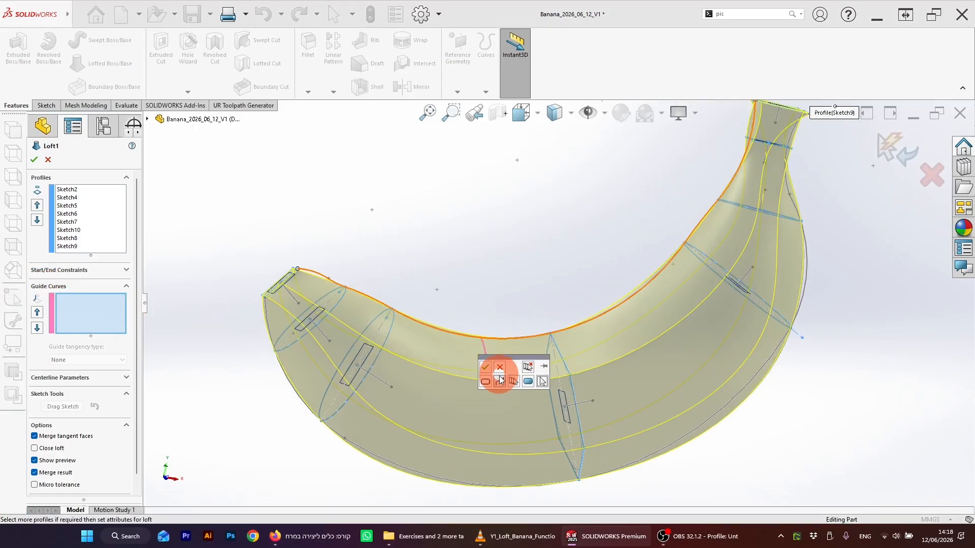
left_click(485, 367)
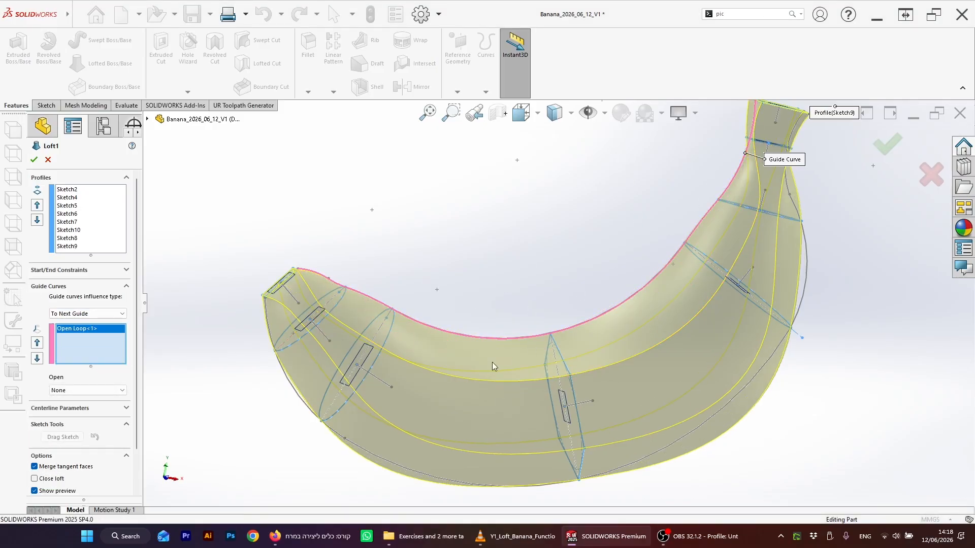
Step: Add the outline's lower edge as a second guide curve and accept the edited loft
left_click(803, 294)
left_click(805, 268)
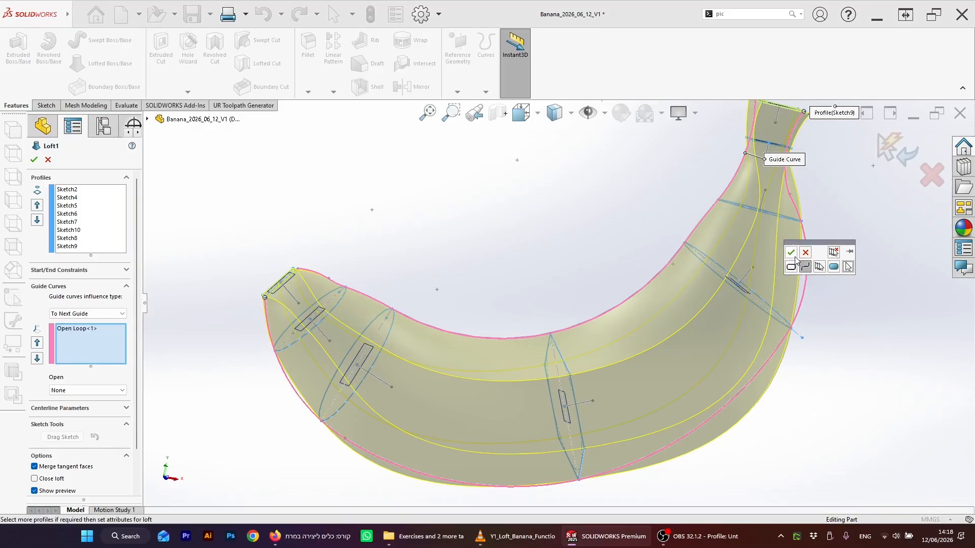
left_click(792, 253)
scroll(749, 359, "up", 3)
middle_click_drag(661, 375, 707, 361)
left_click(887, 145)
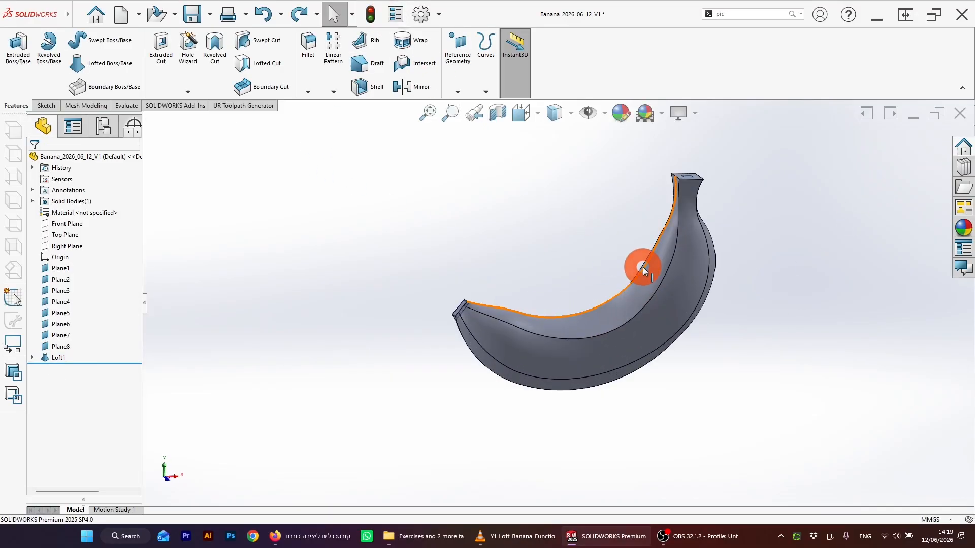
Step: Expand Loft1 in the feature tree and inspect the lofted banana from several angles
middle_click_drag(641, 326, 579, 288)
left_click(32, 358)
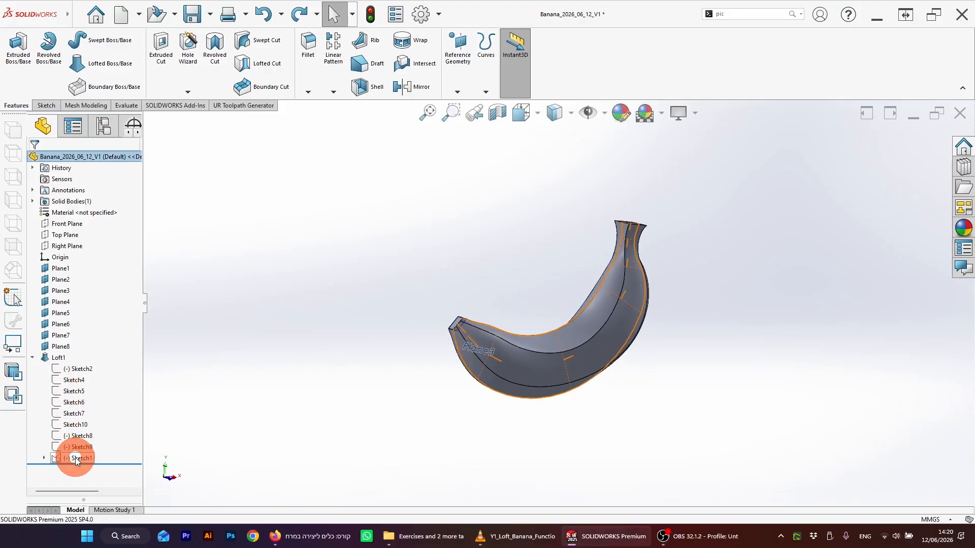
middle_click_drag(337, 300, 578, 315)
scroll(535, 299, "down", 1)
scroll(577, 314, "down", 1)
middle_click_drag(507, 304, 480, 309)
scroll(460, 337, "up", 3)
scroll(460, 336, "down", 2)
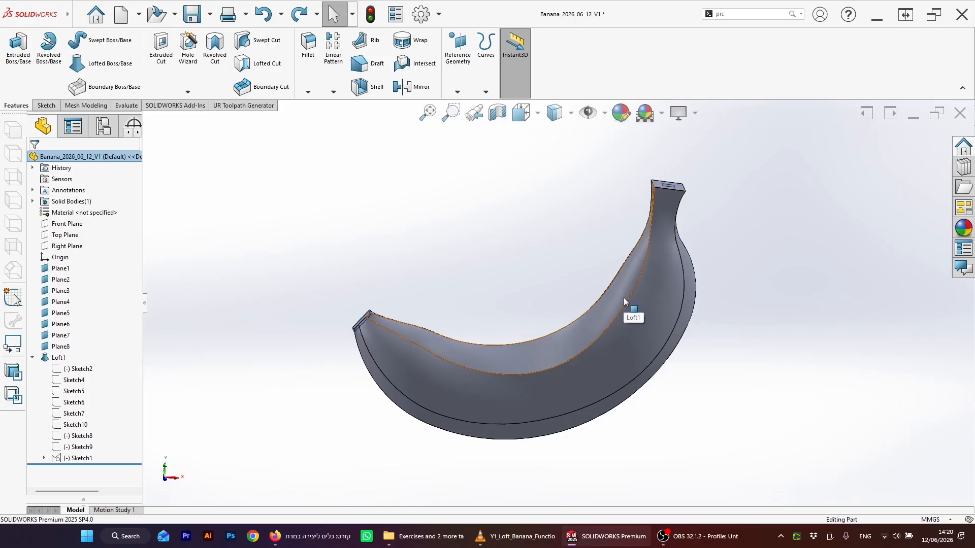
scroll(584, 308, "up", 1)
middle_click_drag(589, 310, 565, 331)
scroll(592, 289, "down", 2)
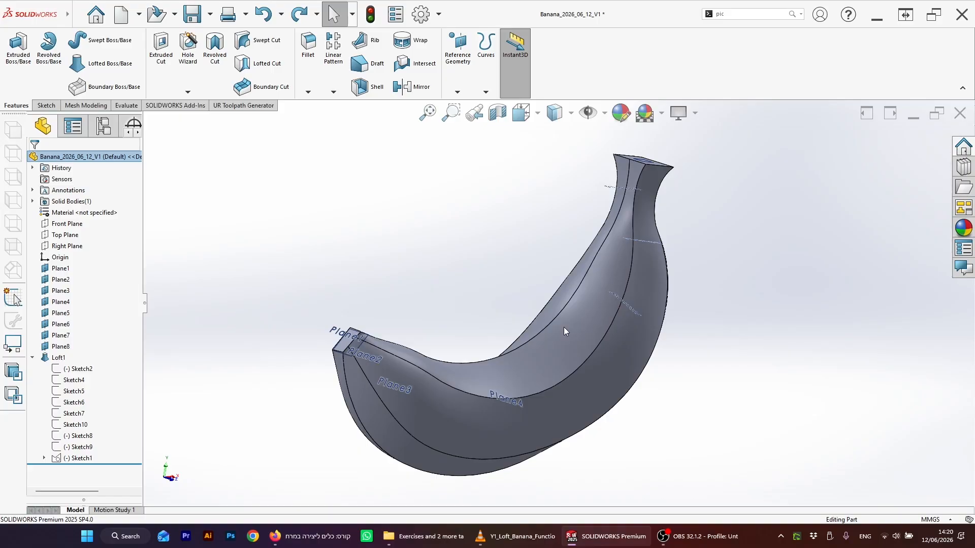
mouse_move(446, 277)
middle_mouse_down()
mouse_move(560, 306)
mouse_move(516, 324)
mouse_move(504, 313)
mouse_move(511, 327)
mouse_move(581, 248)
mouse_move(672, 311)
mouse_move(501, 272)
mouse_move(533, 327)
mouse_move(527, 351)
mouse_move(511, 289)
mouse_move(569, 325)
mouse_move(596, 420)
mouse_move(563, 298)
mouse_move(539, 289)
mouse_move(555, 303)
mouse_move(557, 329)
mouse_move(516, 310)
middle_mouse_up()
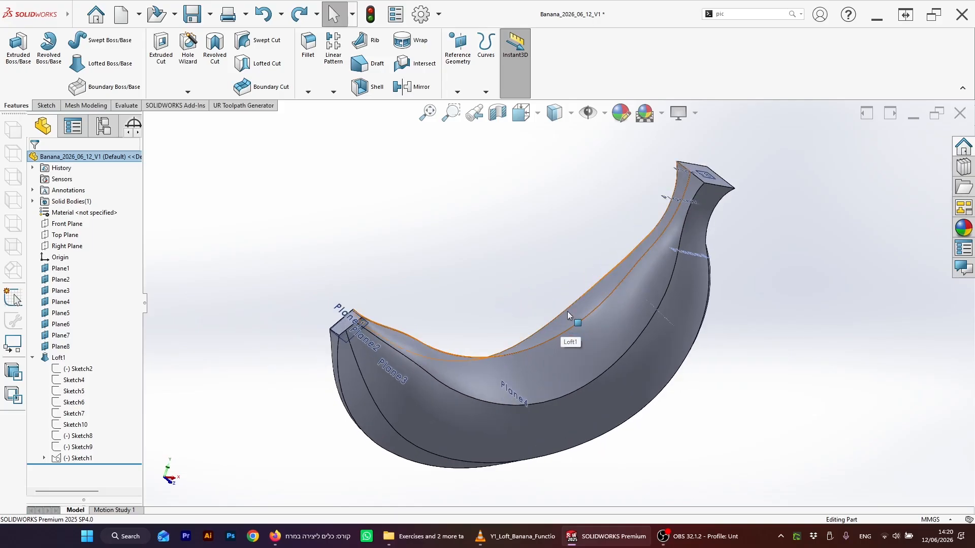
mouse_move(568, 312)
middle_mouse_down()
mouse_move(545, 319)
mouse_move(538, 299)
mouse_move(559, 301)
middle_mouse_up()
scroll(558, 300, "up", 2)
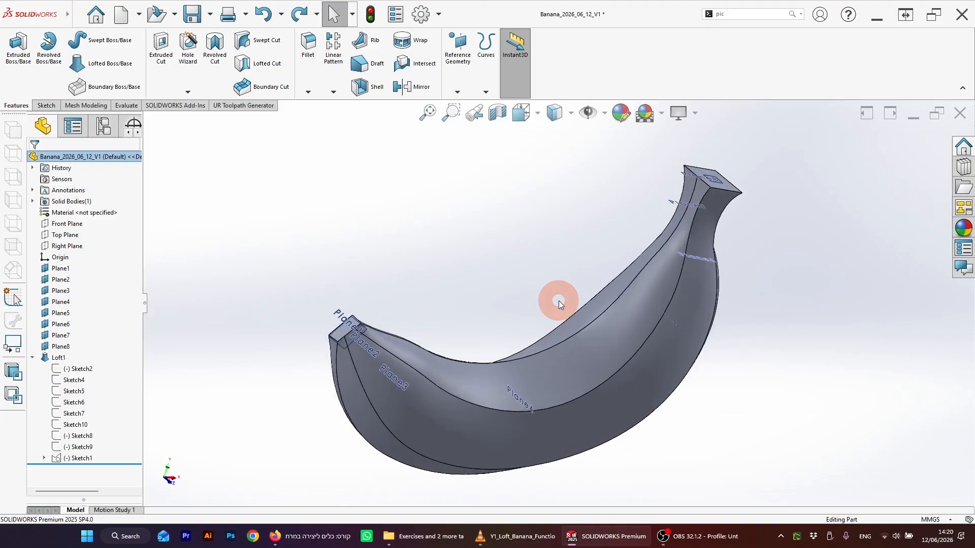
left_click(368, 89)
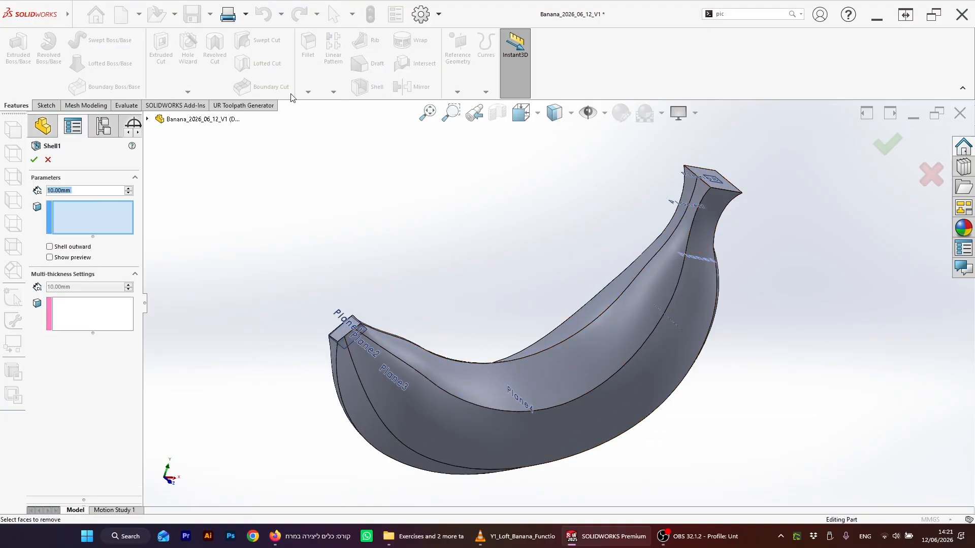
left_click(48, 160)
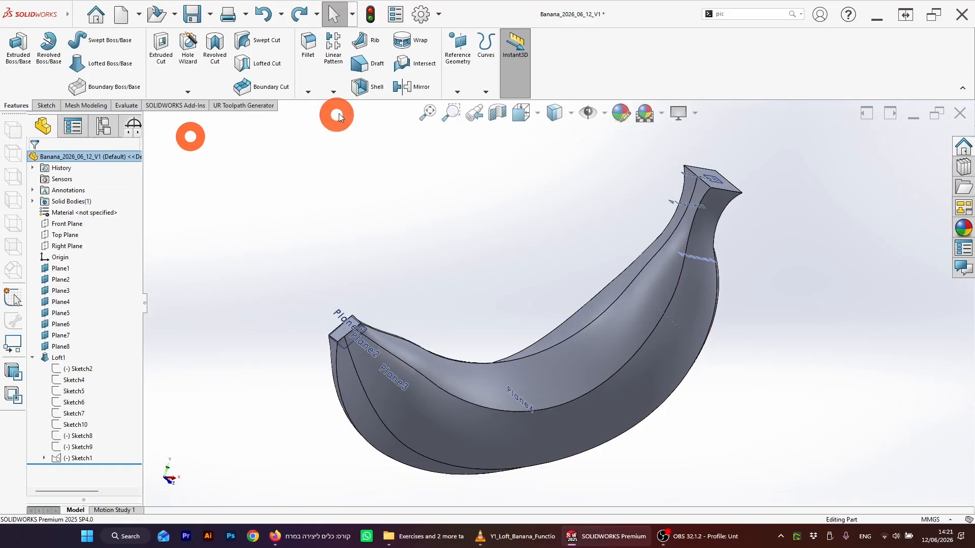
left_click(756, 192)
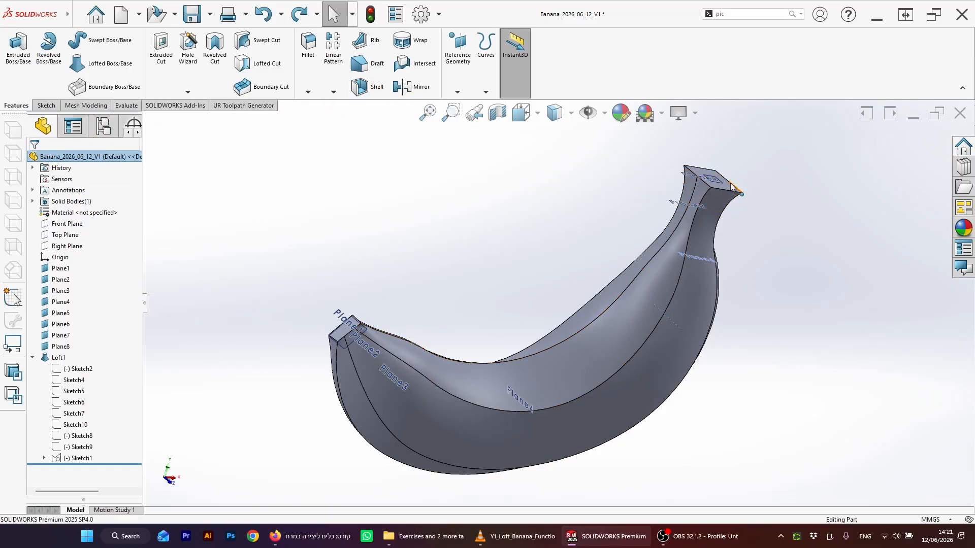
left_click(731, 186)
scroll(710, 198, "down", 5)
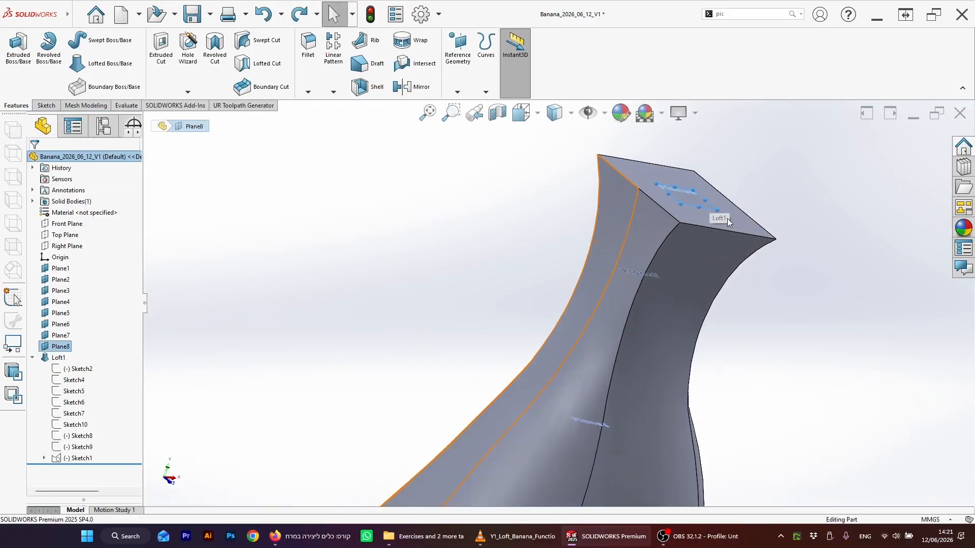
scroll(550, 308, "up", 5)
left_click(368, 89)
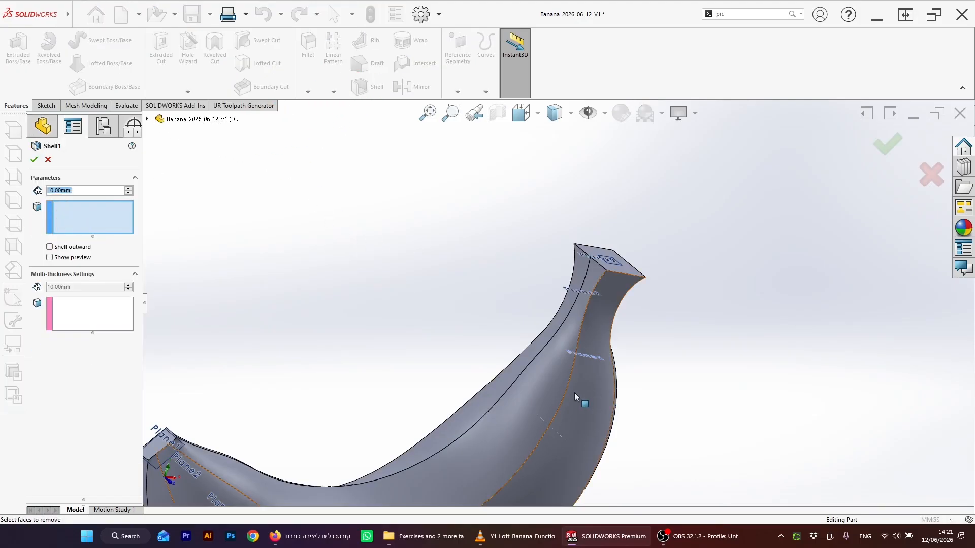
left_click(552, 394)
left_click(539, 429)
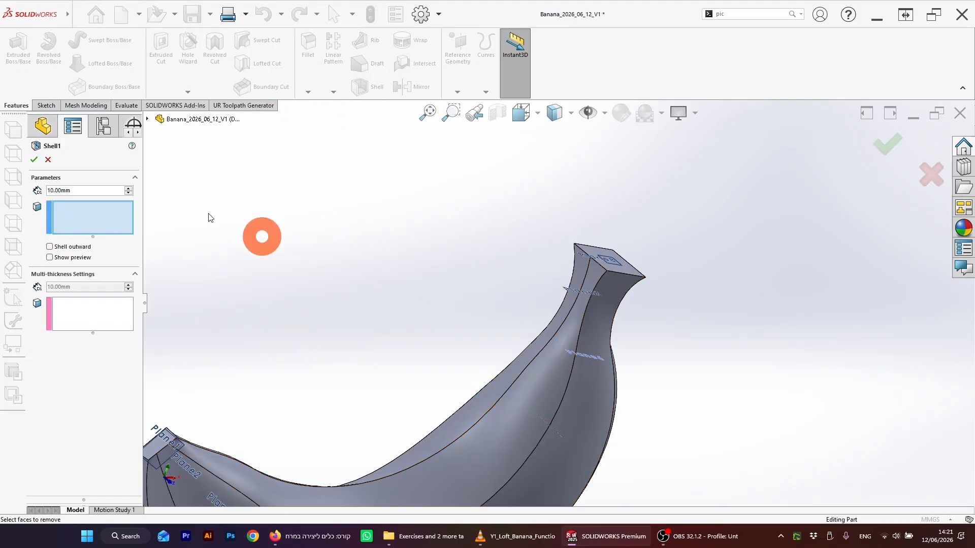
left_click(48, 159)
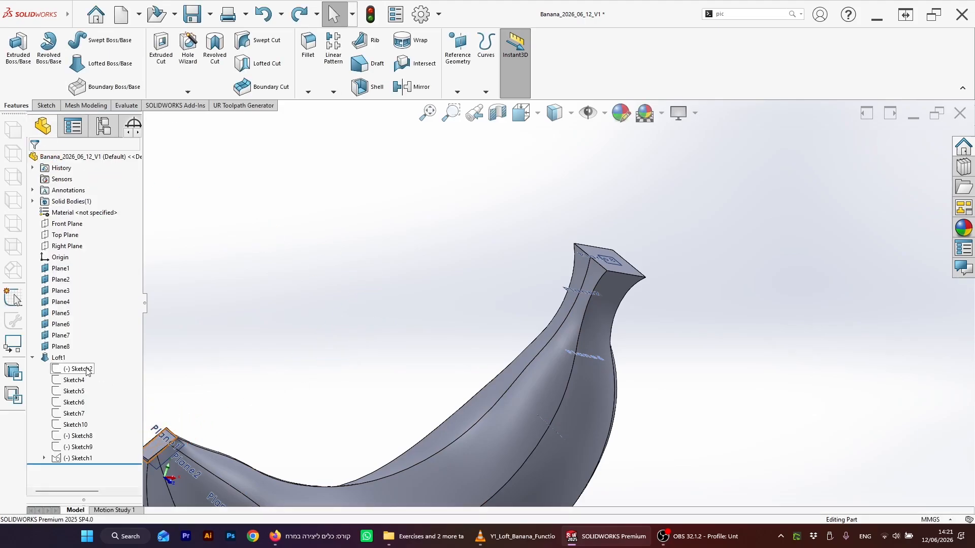
Step: Inspect Loft1 and expand the Solid Bodies folder in the feature tree
left_click(55, 357)
scroll(527, 428, "up", 3)
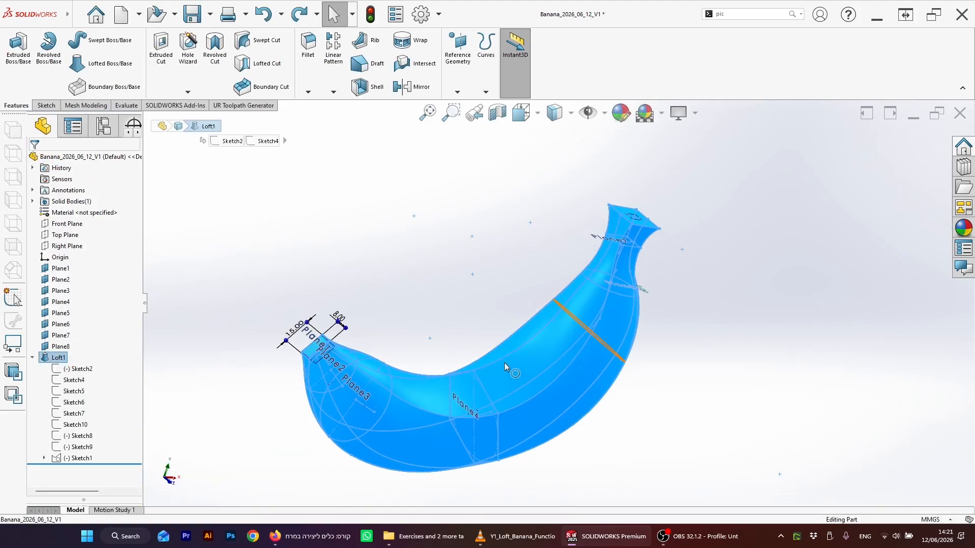
key("Escape")
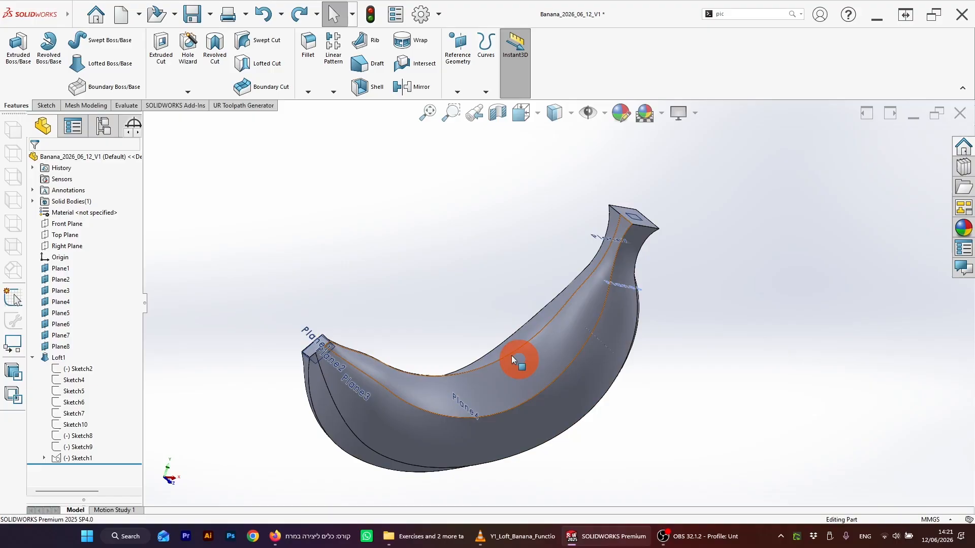
scroll(510, 355, "down", 1)
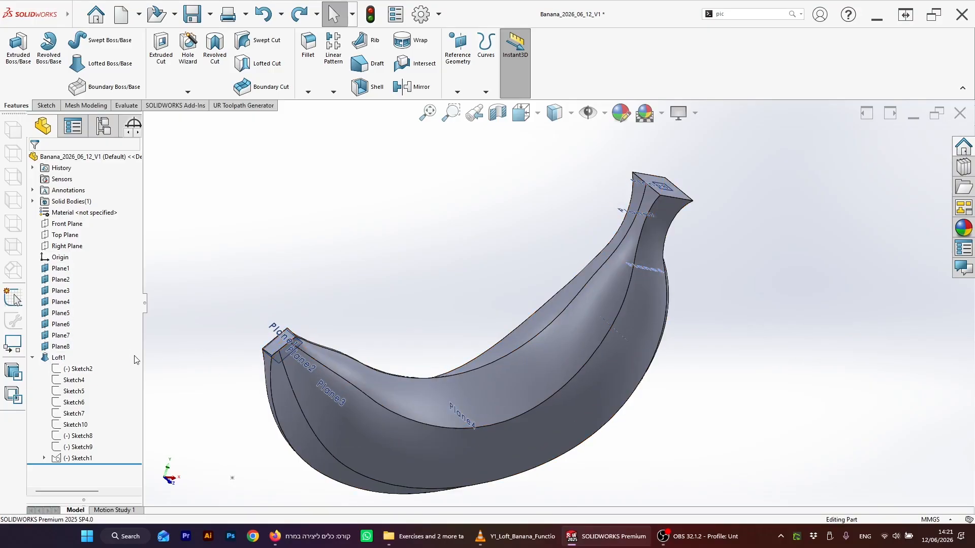
left_click(55, 358)
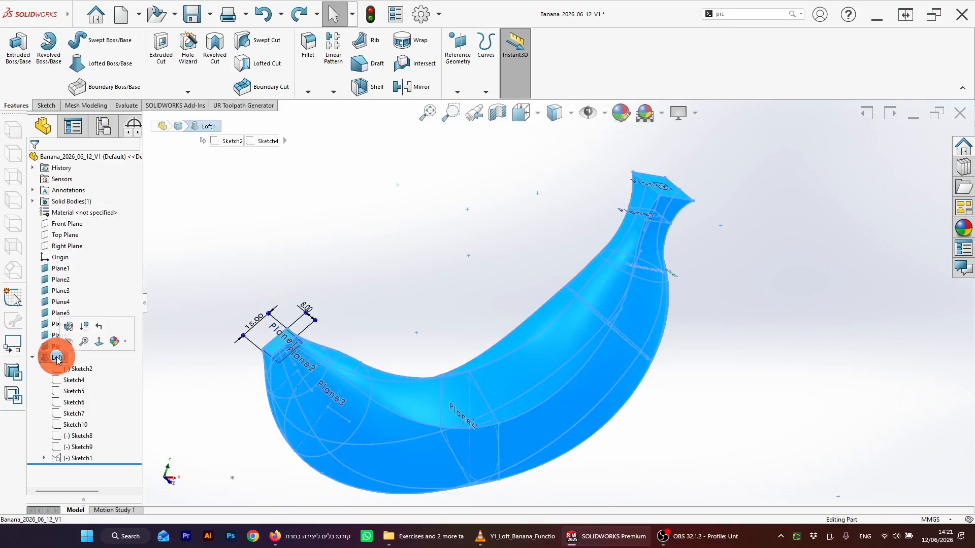
left_click(200, 246)
left_click(59, 203)
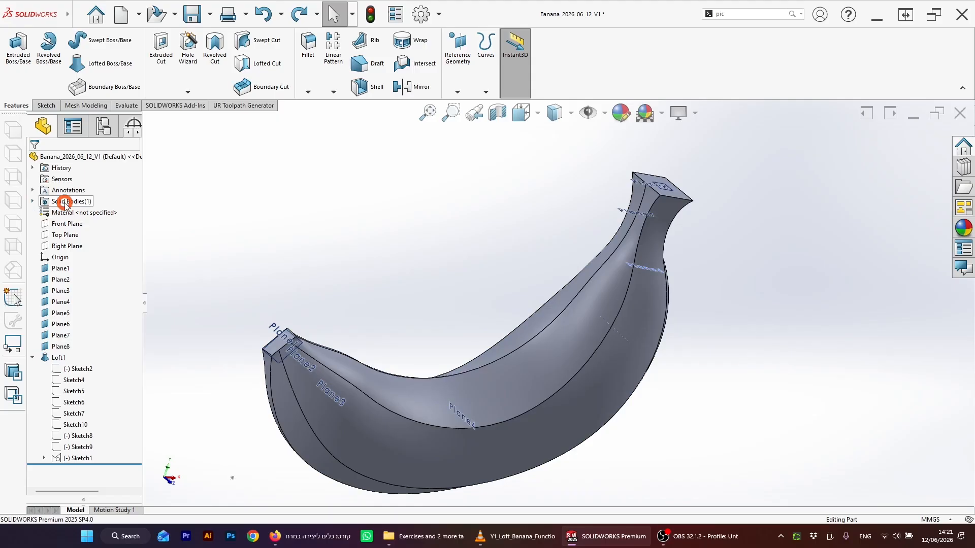
left_click(65, 202)
left_click(32, 201)
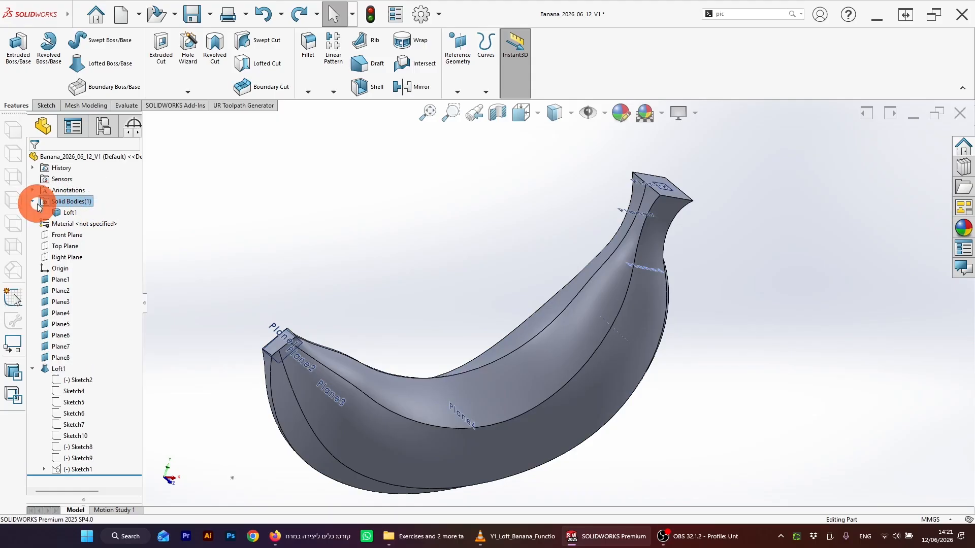
Step: Start a 3 mm Shell on the Loft1 body, adding both end faces as 10 mm multi-thickness faces
left_click(76, 214)
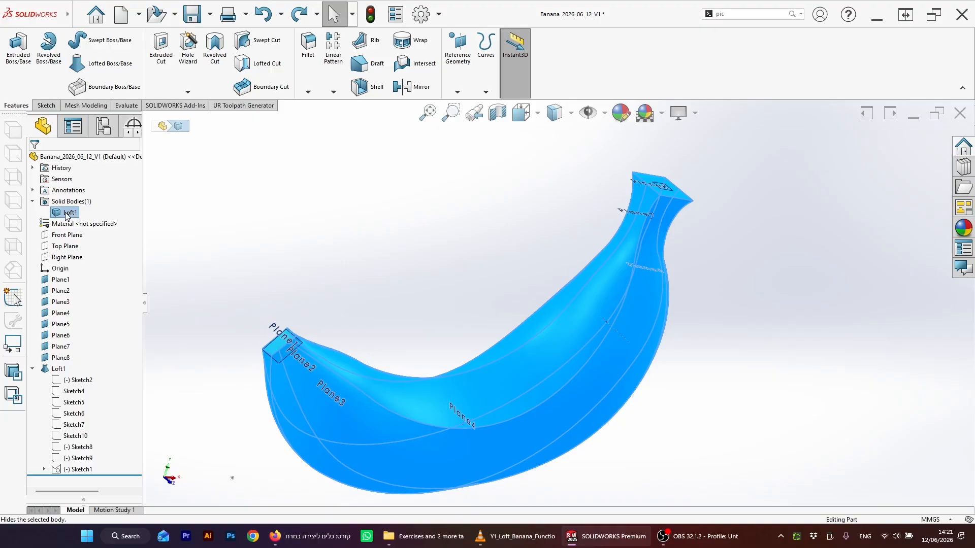
left_click(355, 87)
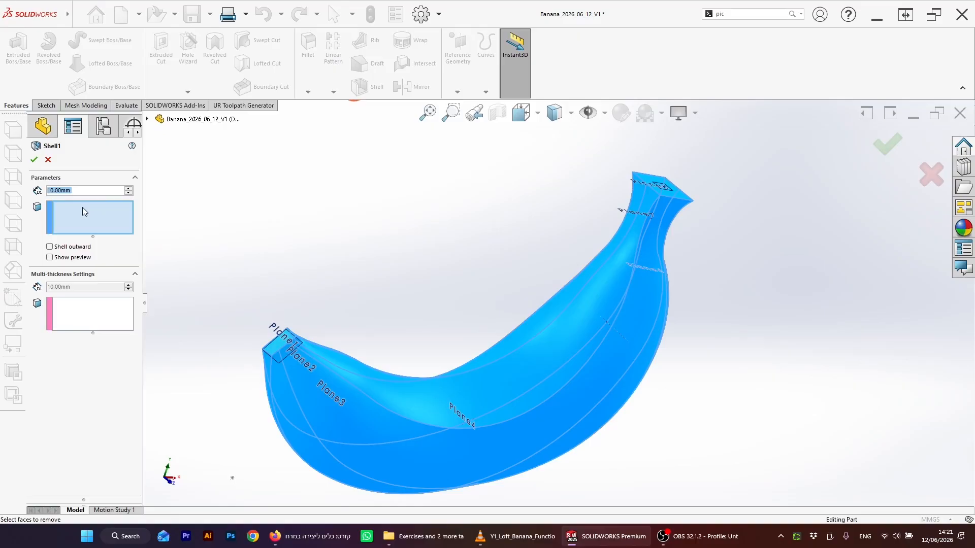
type("3")
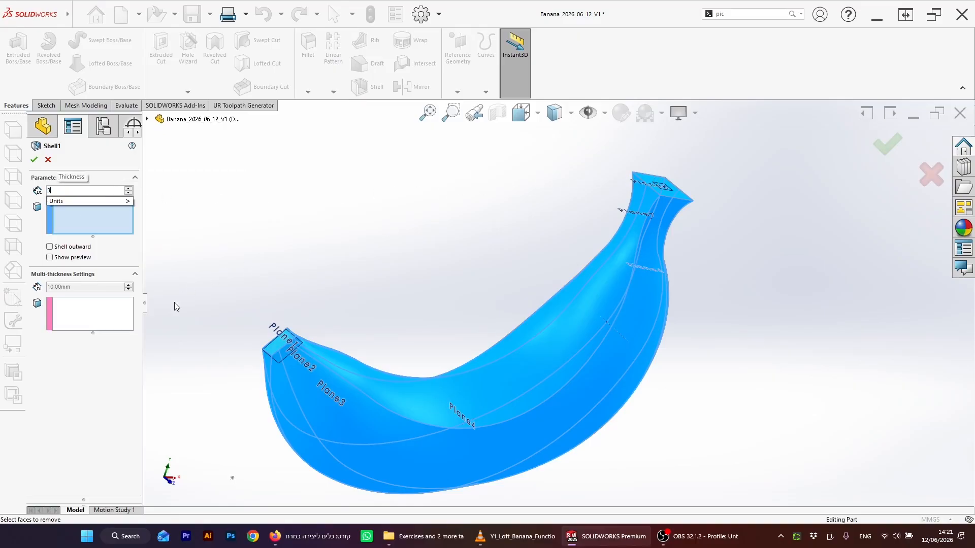
left_click(106, 312)
left_click(650, 183)
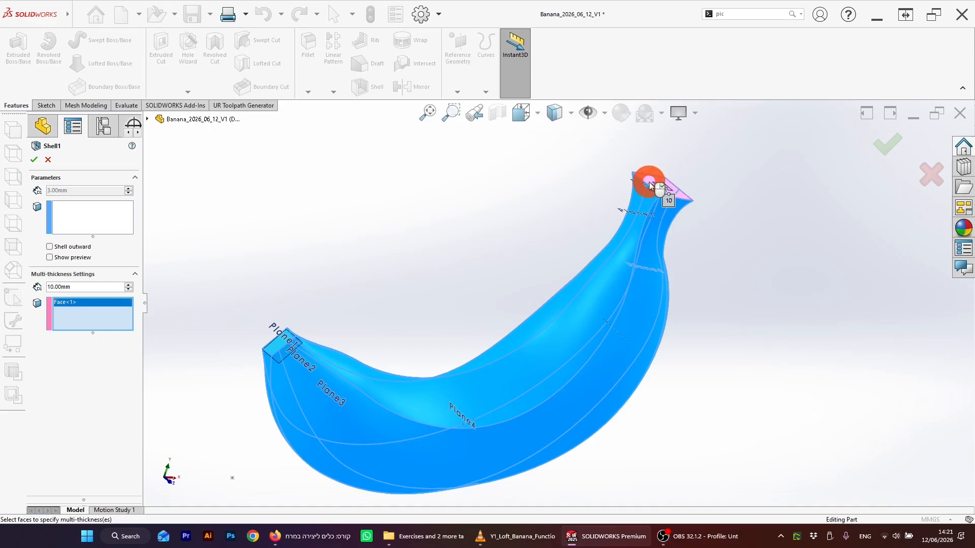
left_click(277, 349)
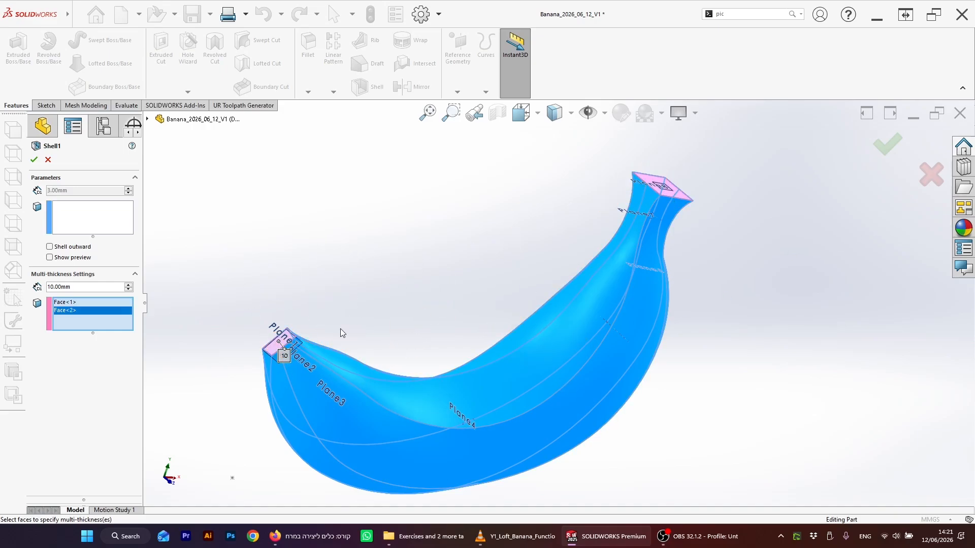
Step: Preview the shell, toggle Shell outward on and off, and accept the inward shell
left_click(50, 257)
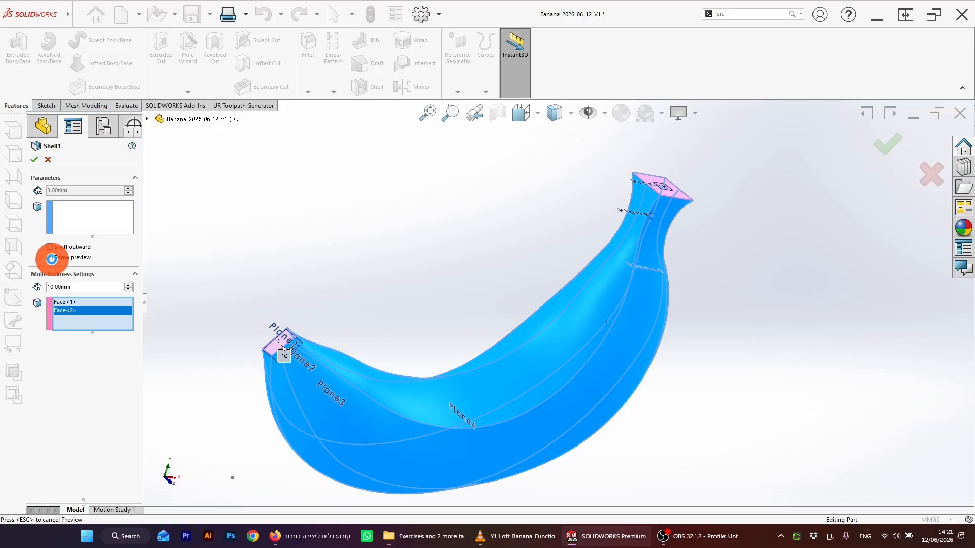
mouse_move(402, 350)
middle_mouse_down()
mouse_move(423, 252)
mouse_move(364, 277)
middle_mouse_up()
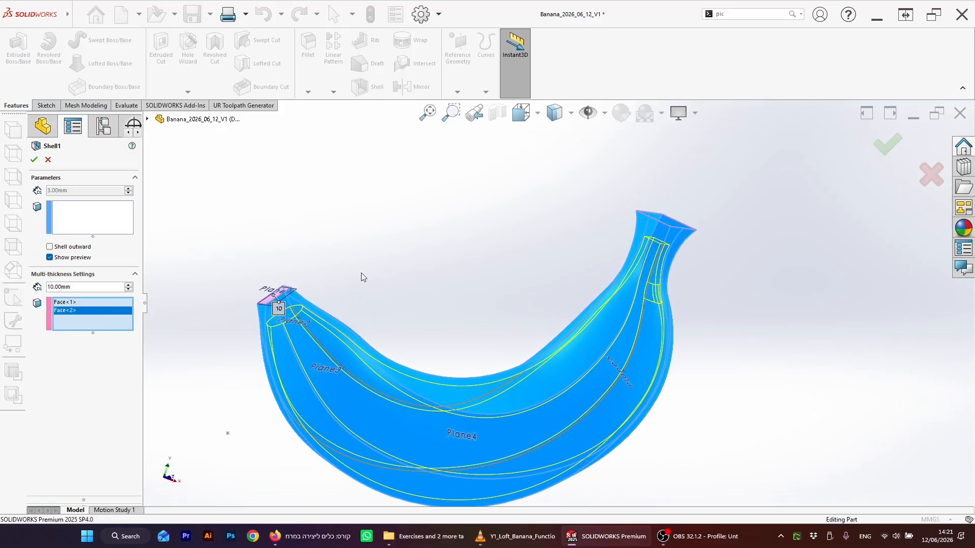
left_click(50, 247)
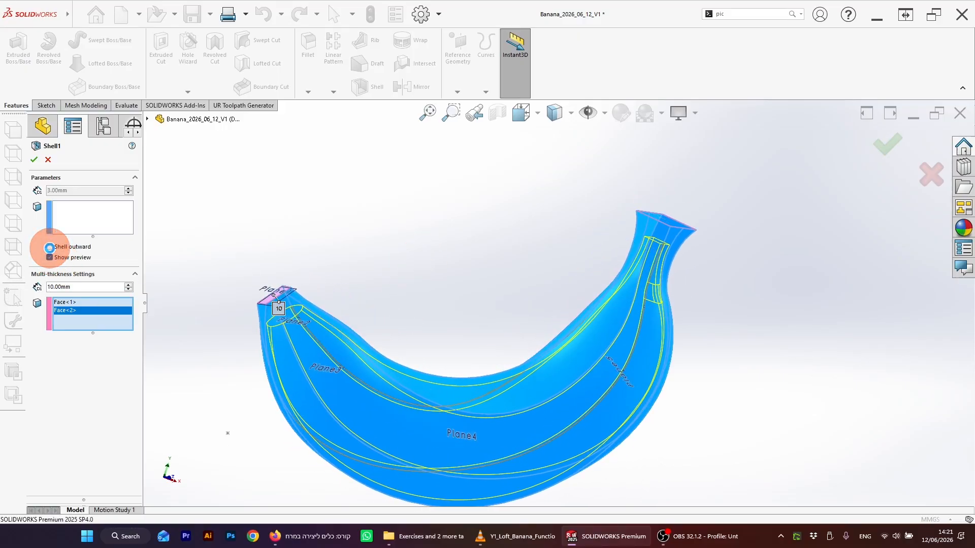
left_click(50, 249)
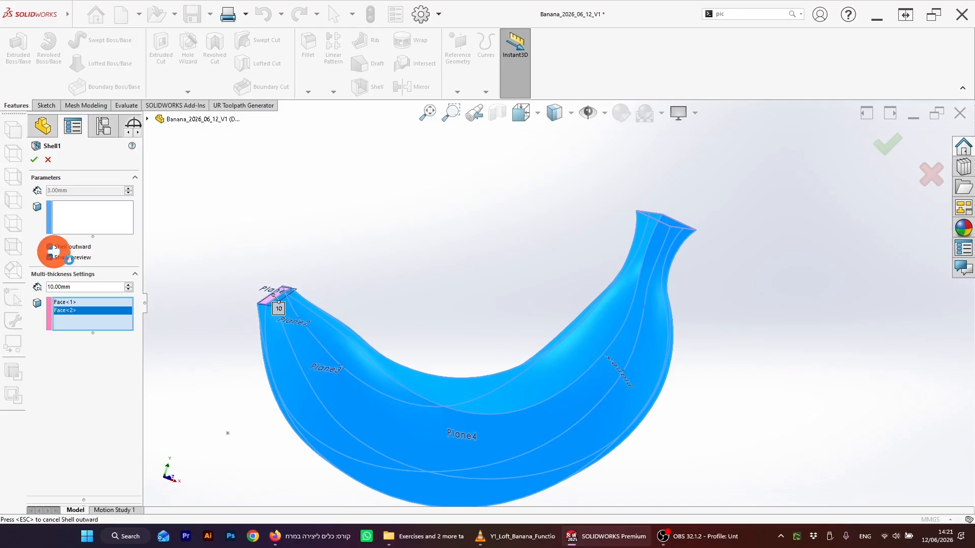
left_click(708, 235)
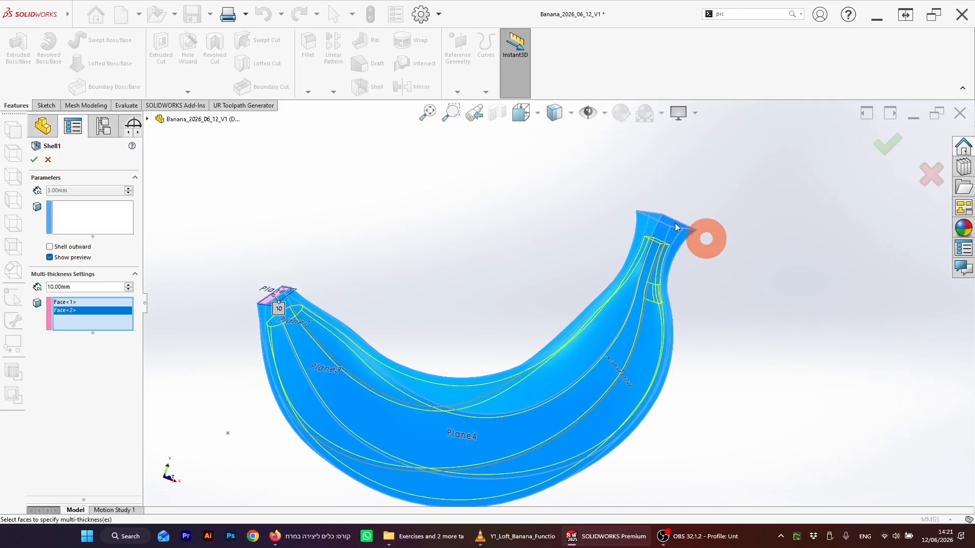
left_click(888, 147)
left_click(522, 279)
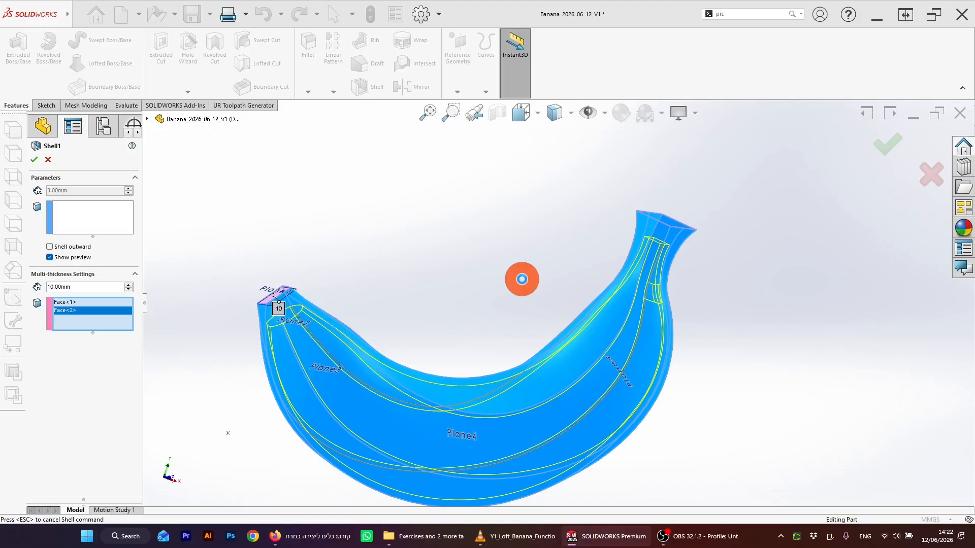
left_click(753, 322)
middle_click_drag(671, 325, 713, 345)
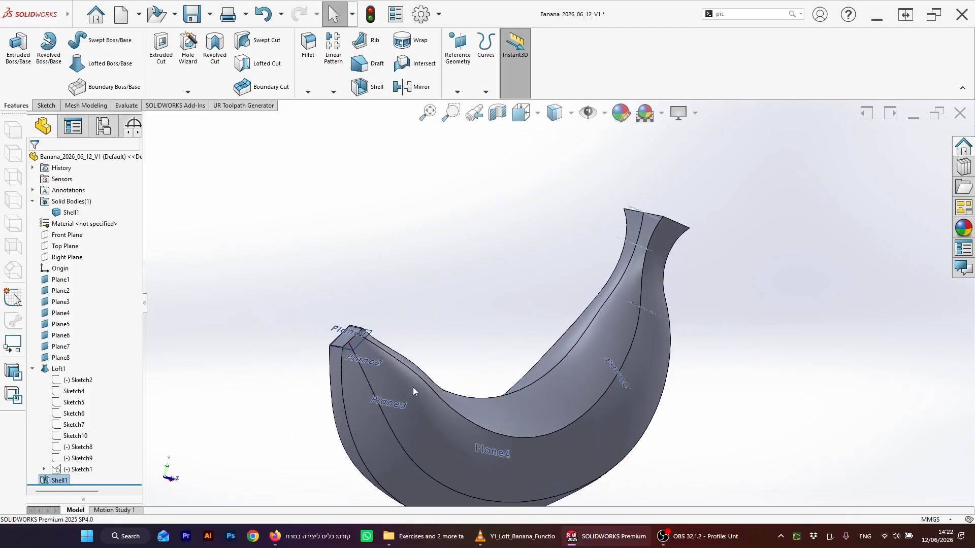
Step: Edit Shell1 and remove both end faces from the multi-thickness face list
middle_click_drag(486, 295, 449, 354)
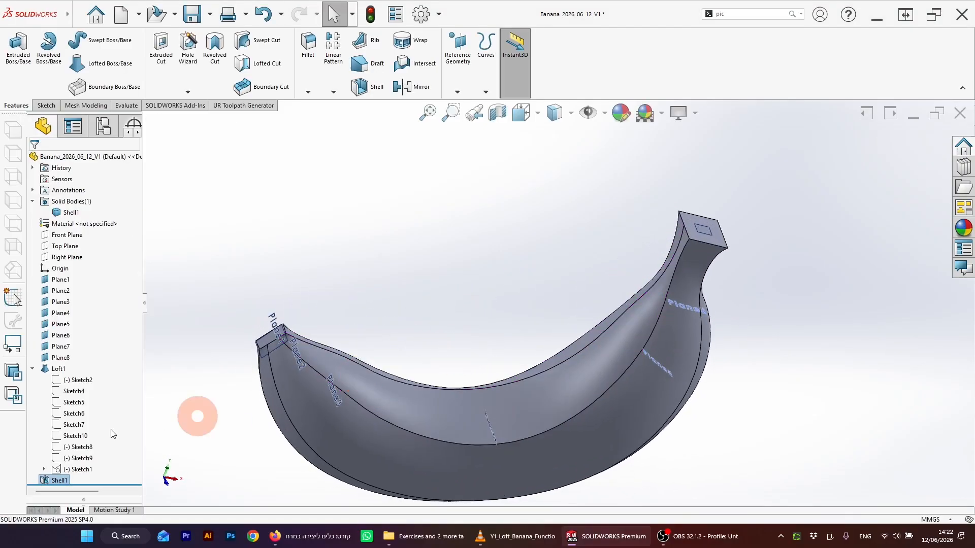
right_click(60, 480)
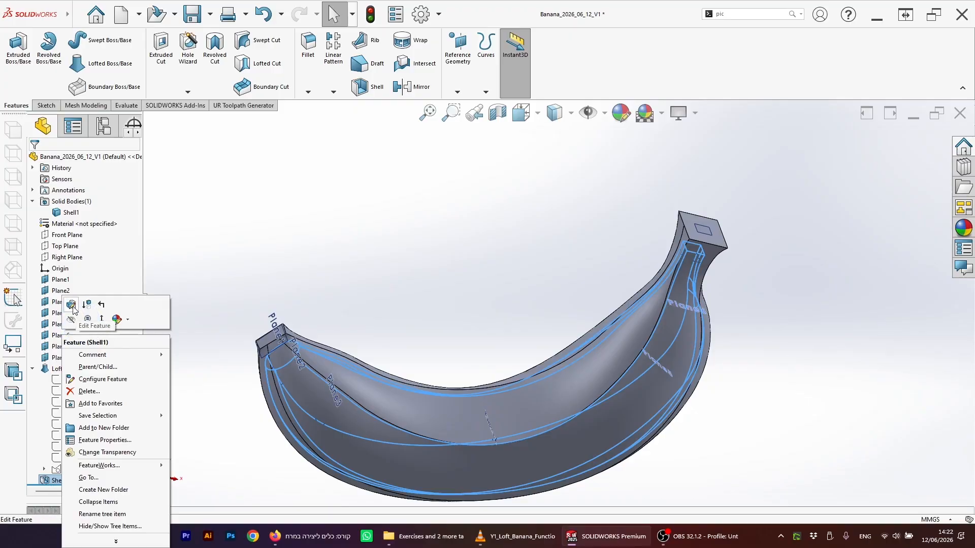
left_click(62, 326)
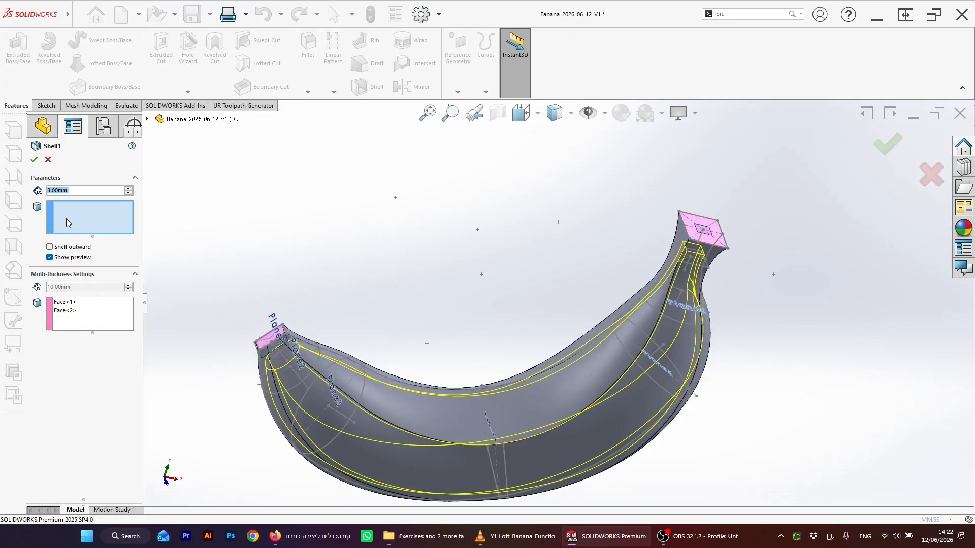
left_click(73, 305)
key("Delete")
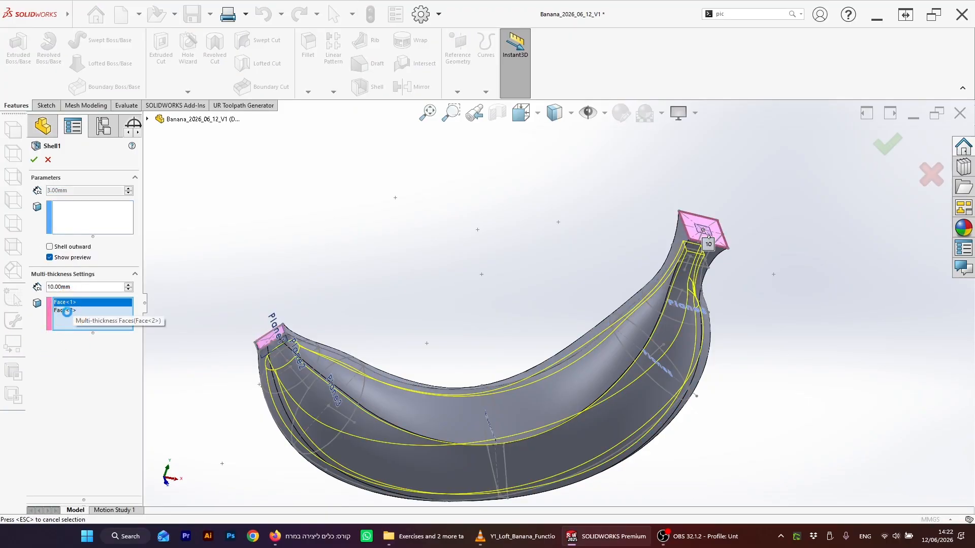
left_click(73, 303)
key("Delete")
Step: Select both banana end faces as faces to remove and accept the shell, confirming the thickness warning
left_click(80, 221)
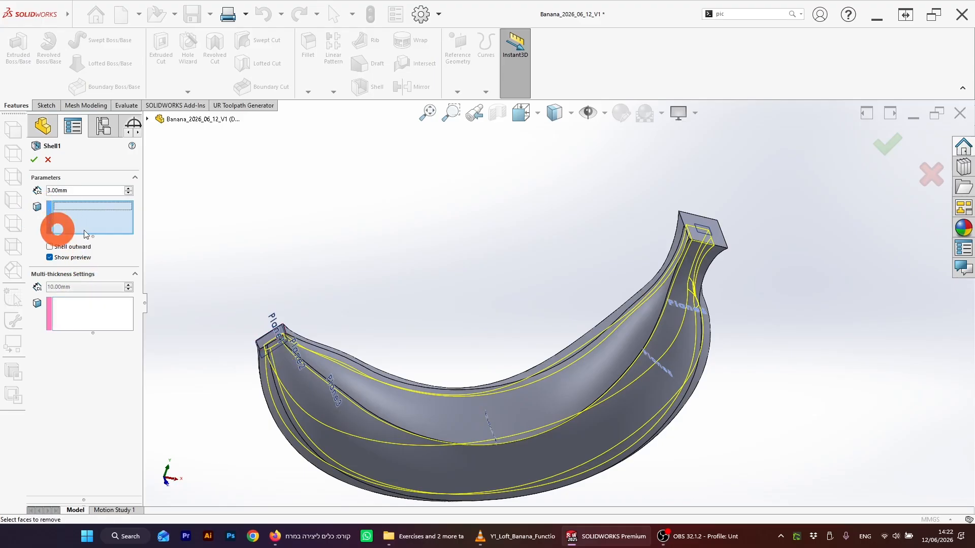
left_click(703, 230)
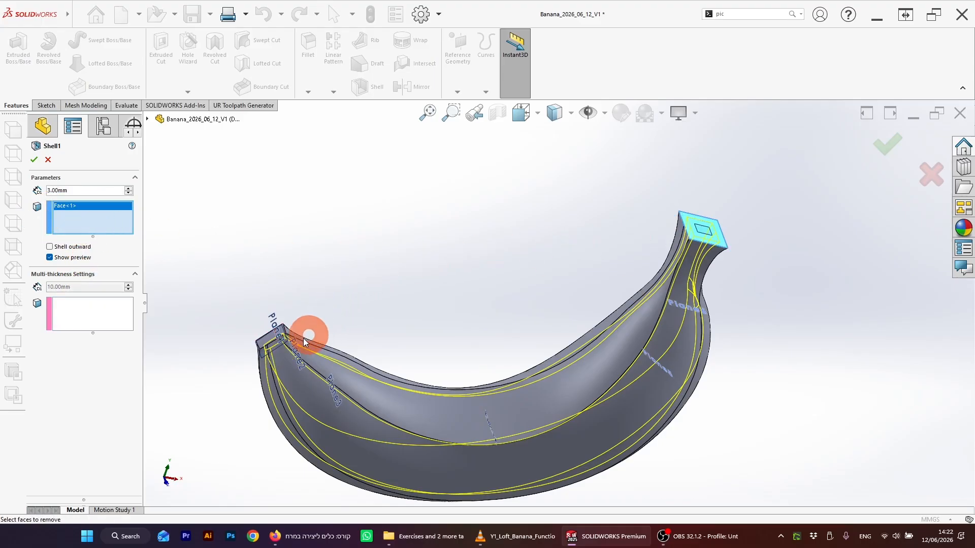
left_click(268, 341)
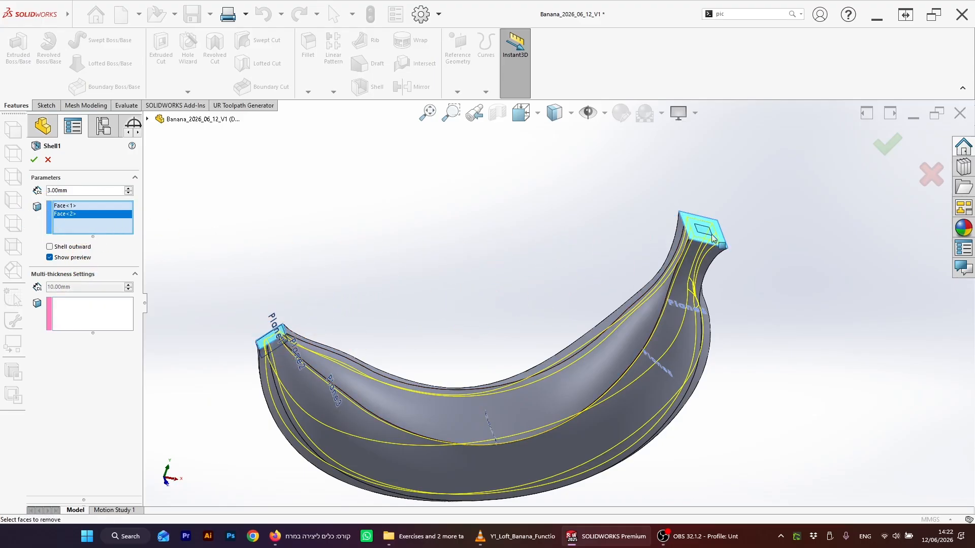
left_click(876, 152)
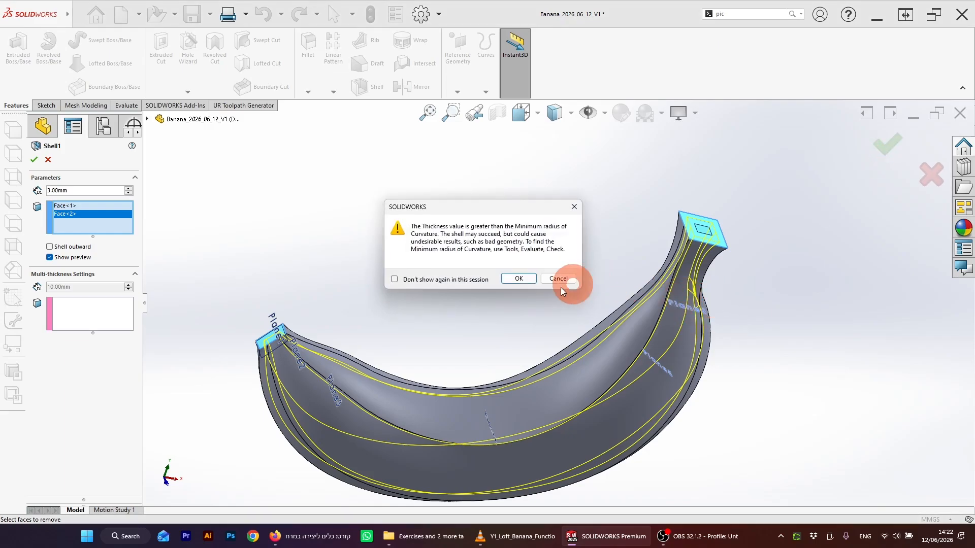
left_click(521, 280)
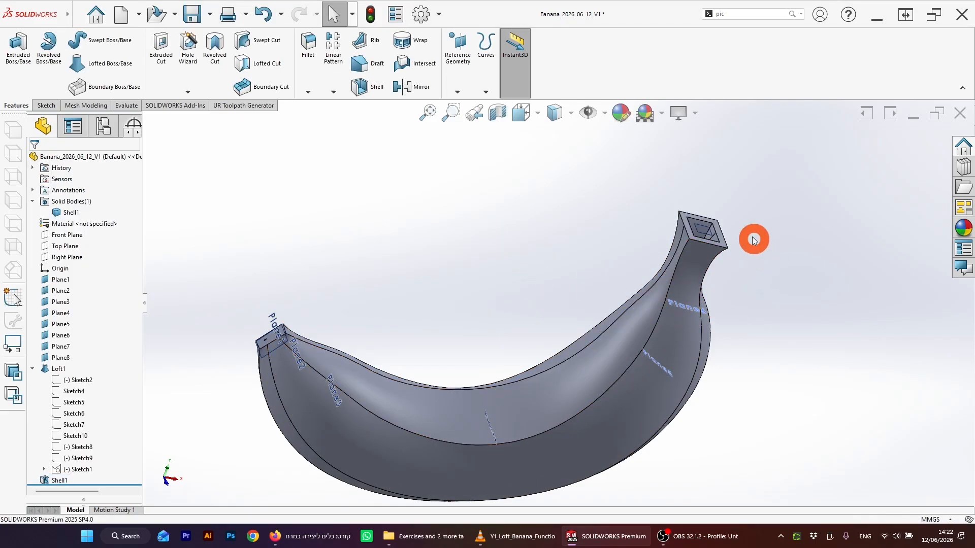
Step: Rotate and zoom around the shelled banana to inspect its open ends
middle_click_drag(754, 240, 703, 355)
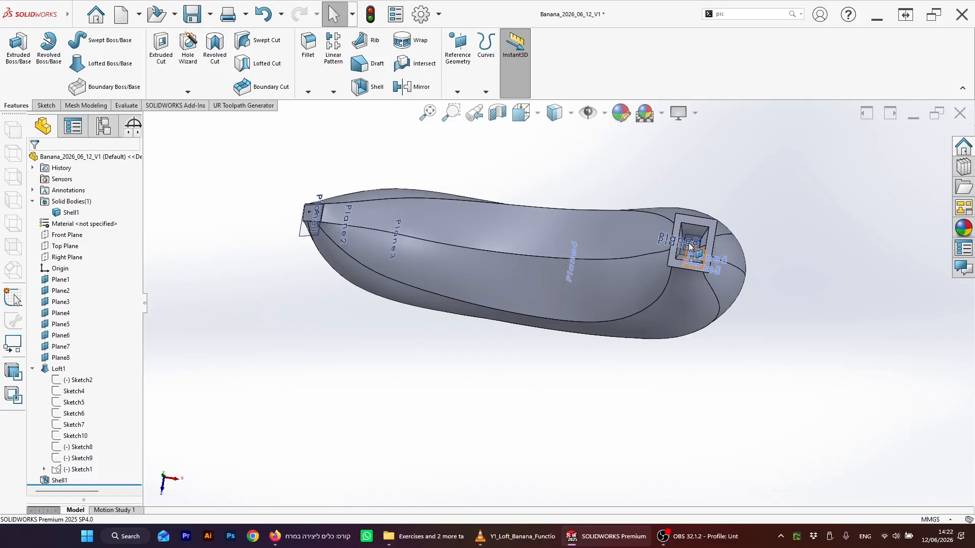
middle_click_drag(689, 248, 399, 289)
scroll(382, 290, "down", 5)
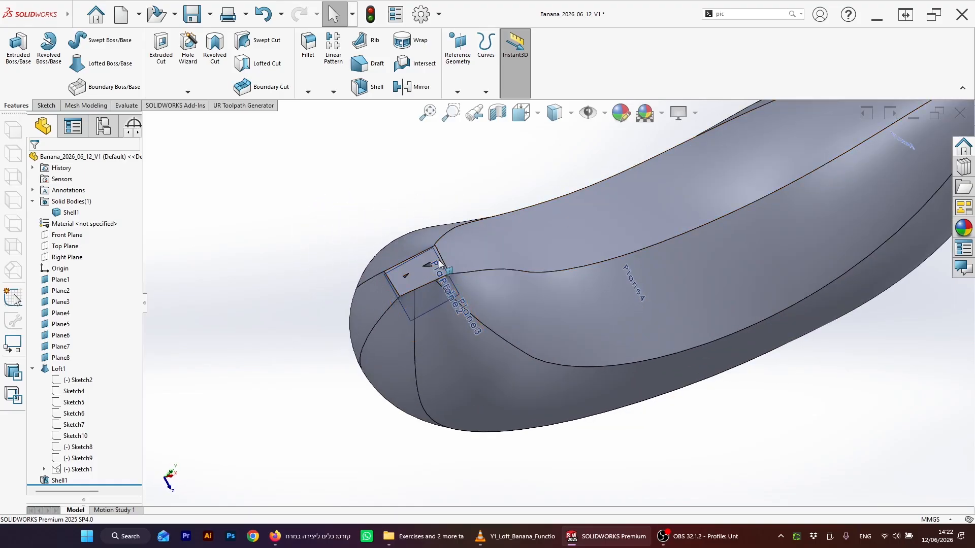
scroll(650, 292, "up", 5)
middle_click_drag(684, 294, 661, 191)
scroll(625, 254, "down", 3)
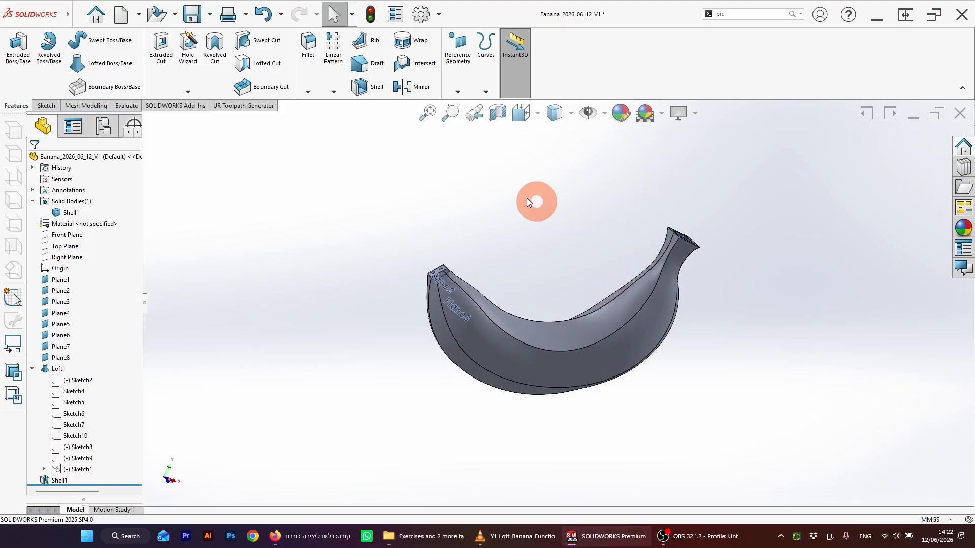
scroll(553, 235, "down", 1)
middle_click_drag(554, 237, 565, 257)
scroll(571, 263, "down", 1)
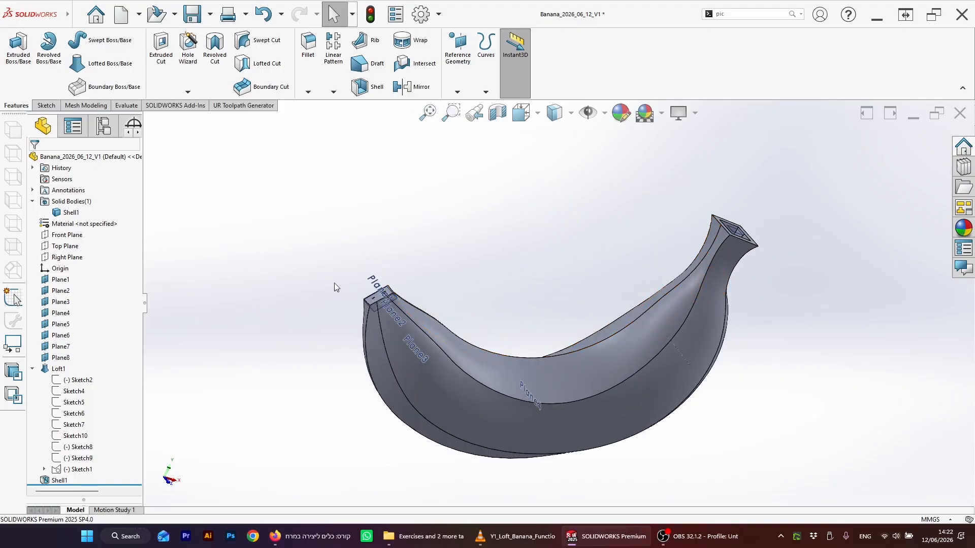
Step: Display a section view through the Front Plane and inspect the shell's hollow interior
left_click(65, 235)
middle_click_drag(457, 238, 427, 245)
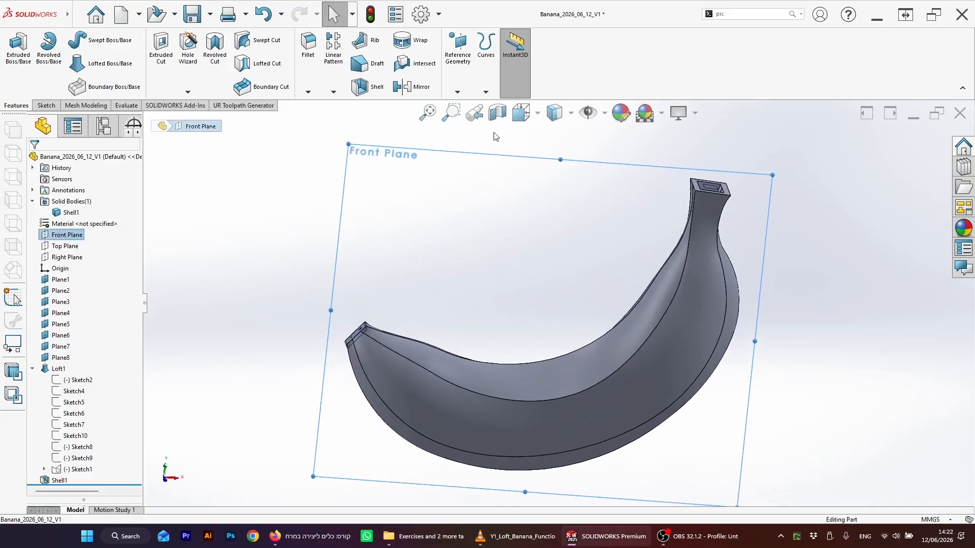
left_click(499, 115)
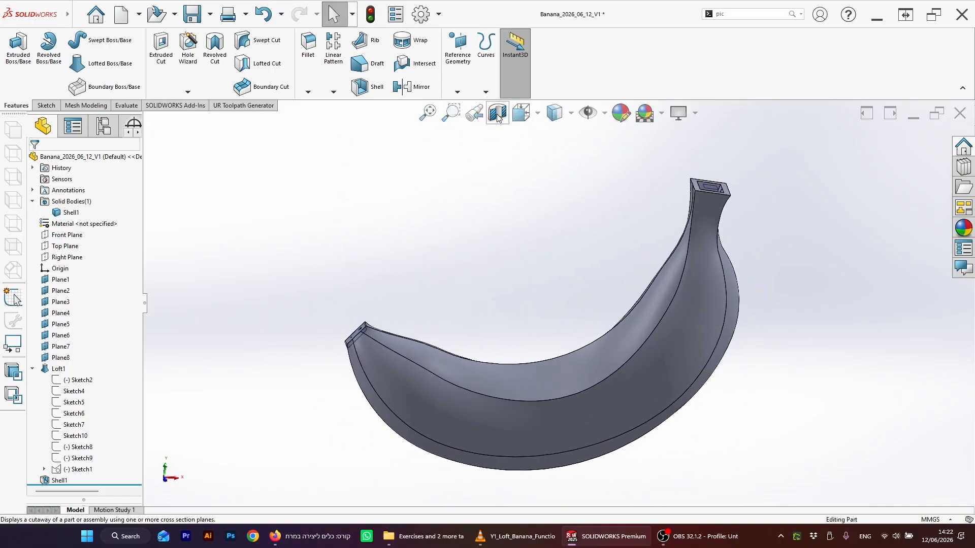
left_click(497, 114)
left_click(830, 224)
left_click(893, 145)
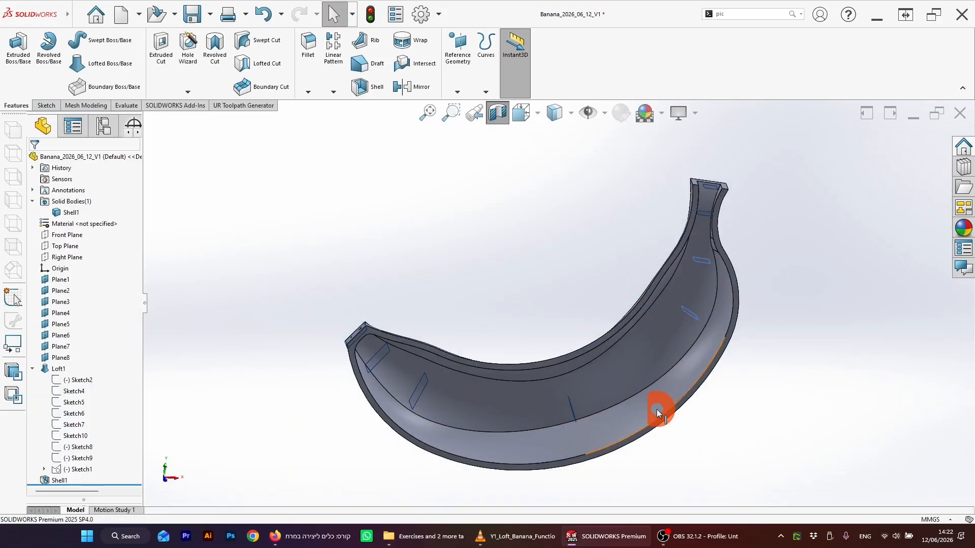
middle_click_drag(655, 412, 515, 330)
middle_click_drag(675, 343, 561, 296)
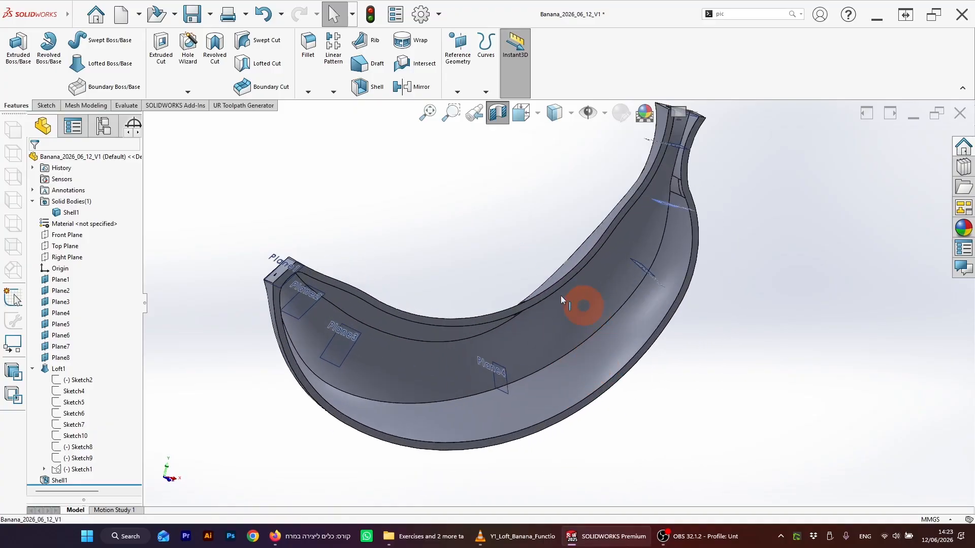
Step: Turn off the section view
right_click(57, 483)
left_click(389, 306)
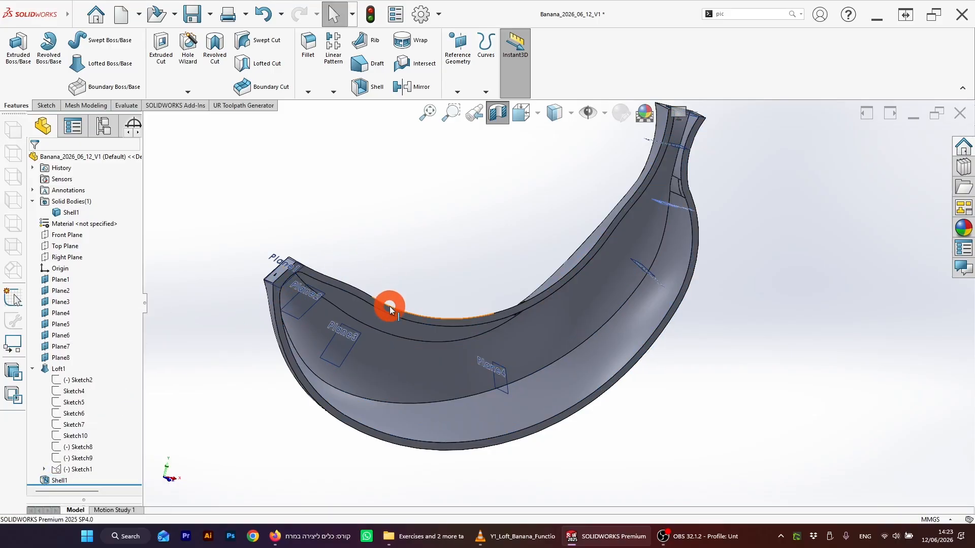
left_click(509, 122)
Step: Edit Shell1 to remove the Plane1 end face from the removed faces, leaving only the stem tip open
left_click(60, 480)
right_click(60, 480)
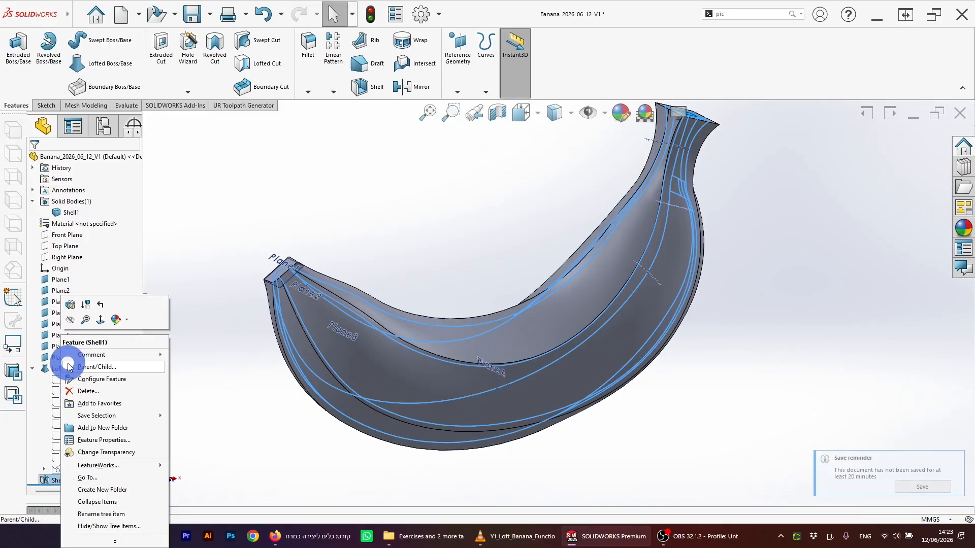
left_click(70, 305)
scroll(293, 279, "down", 5)
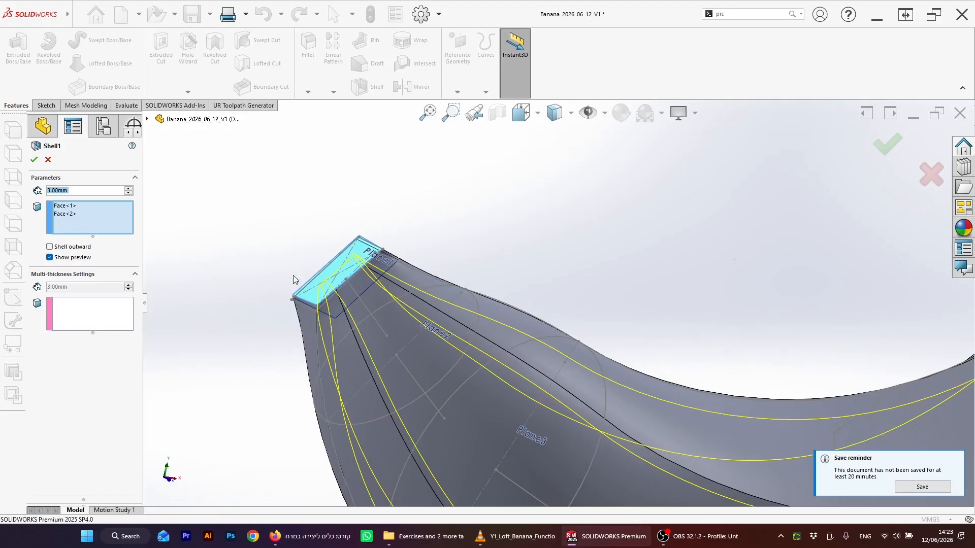
scroll(293, 279, "down", 3)
left_click(371, 272)
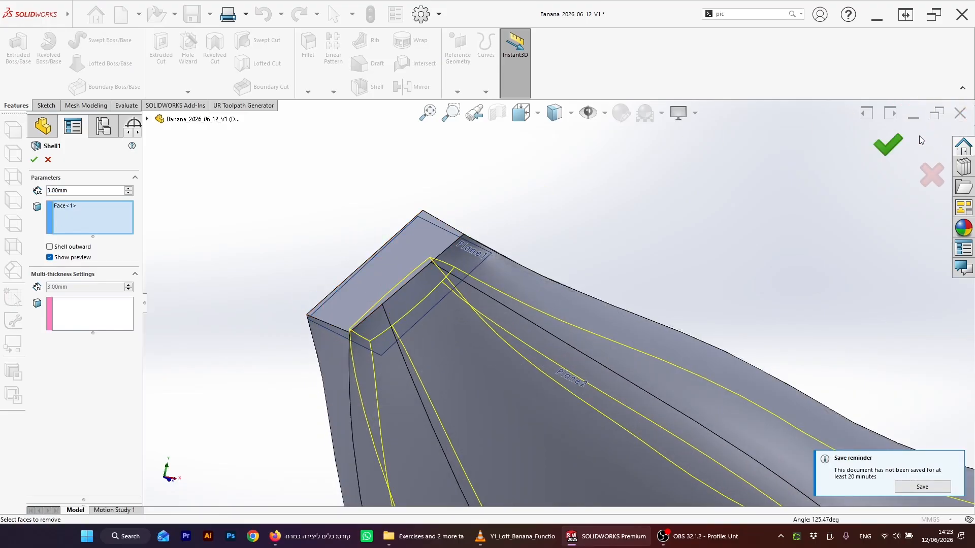
left_click(886, 143)
left_click(516, 279)
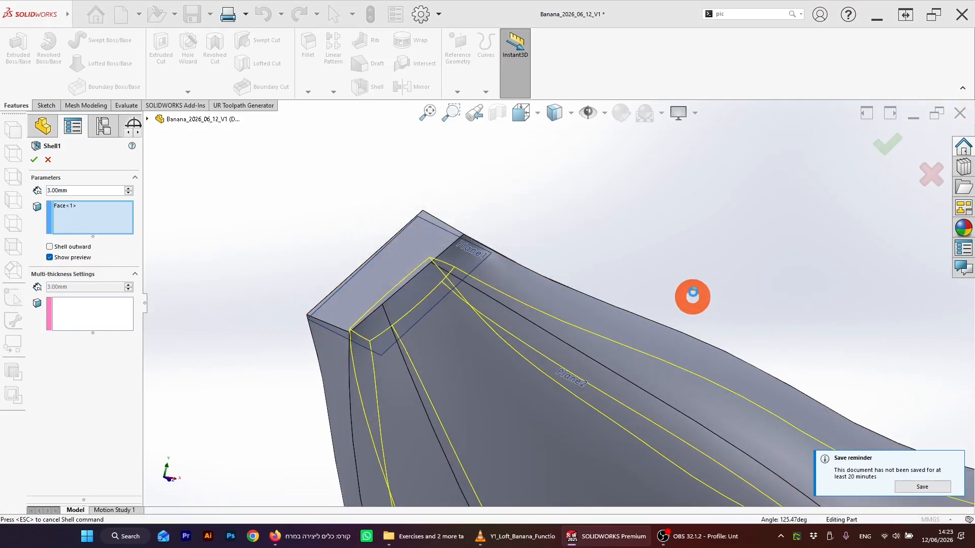
scroll(759, 370, "up", 9)
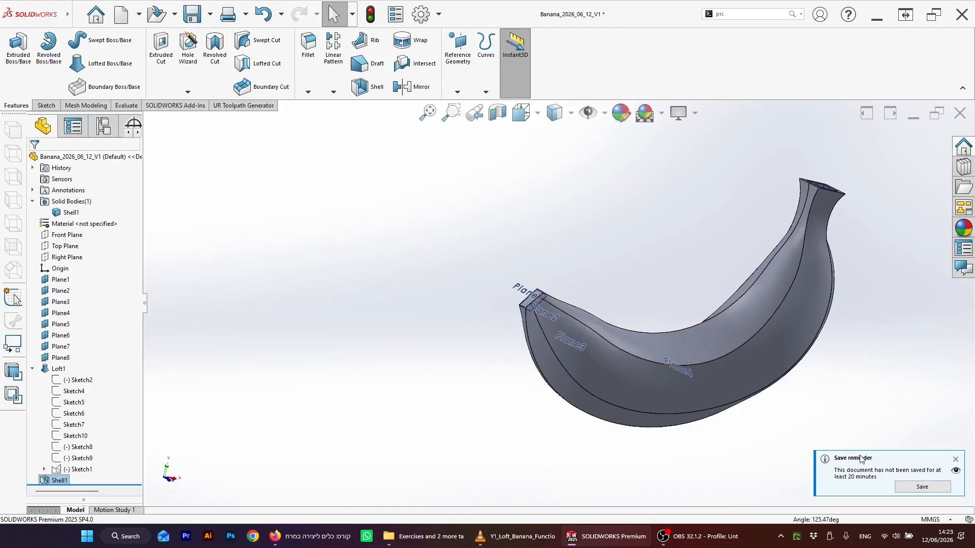
Step: Save the part from the save reminder
left_click(930, 487)
scroll(751, 272, "down", 3)
scroll(740, 309, "up", 4)
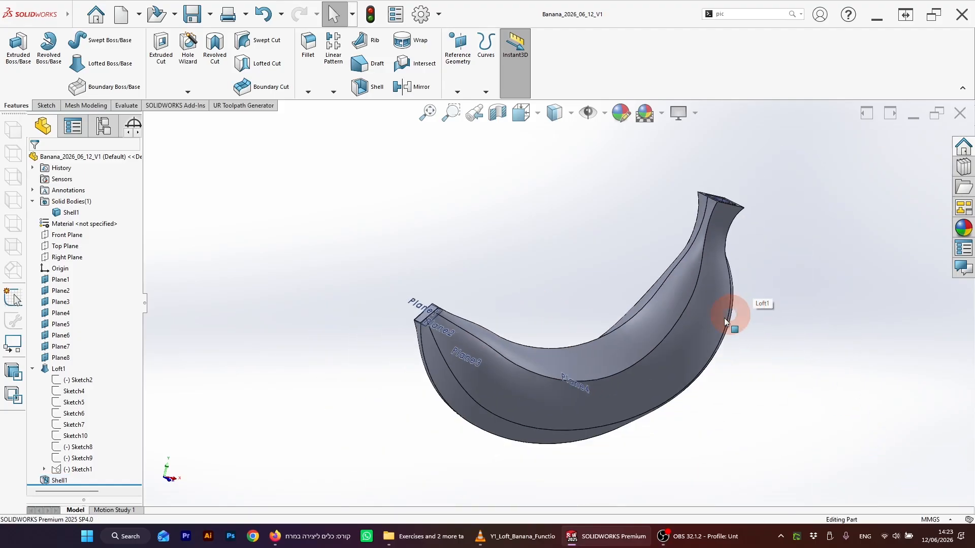
Step: Rotate and zoom around the shelled banana to inspect its loft edges and faces
scroll(710, 331, "down", 2)
middle_click_drag(710, 331, 630, 369)
left_click(363, 207)
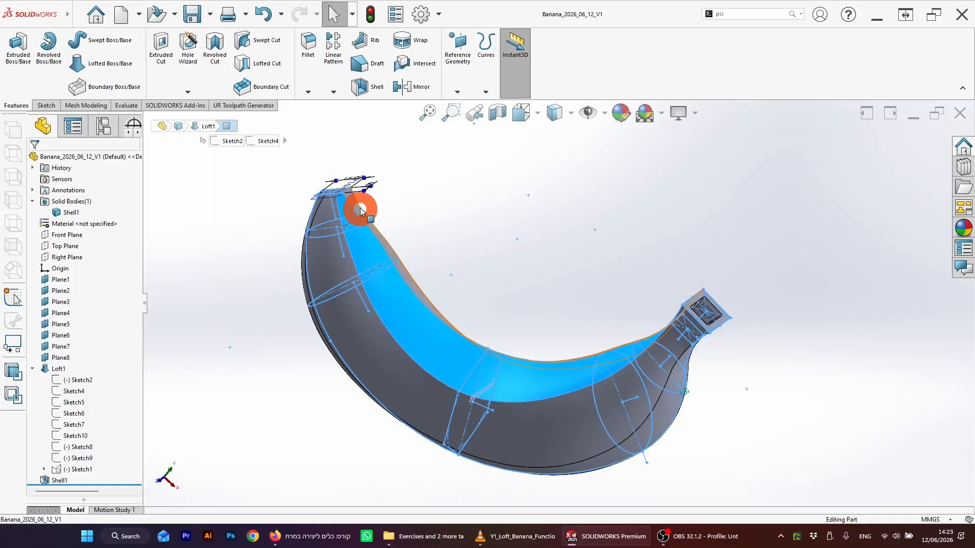
left_click(537, 269)
middle_click_drag(537, 269, 513, 352)
scroll(507, 348, "up", 2)
scroll(508, 323, "down", 3)
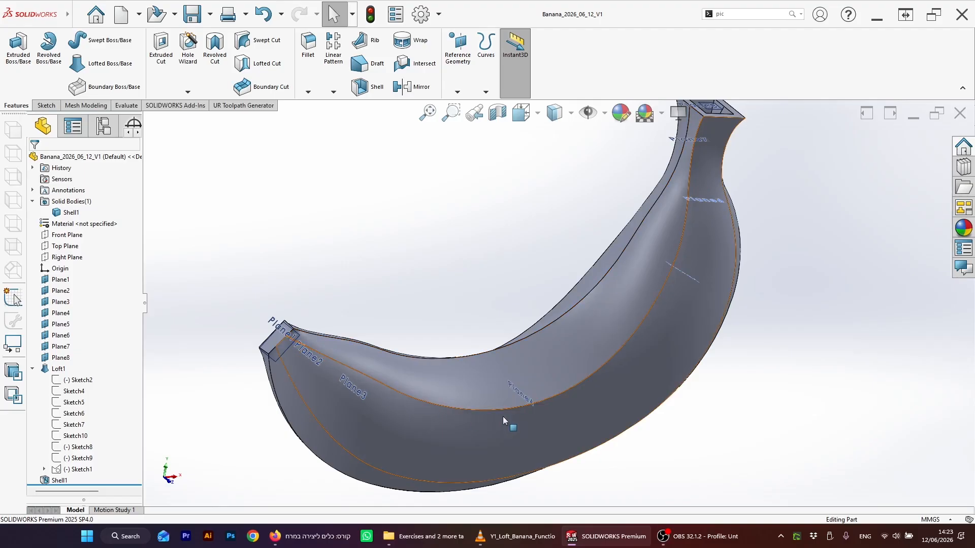
scroll(551, 304, "up", 4)
scroll(551, 304, "down", 3)
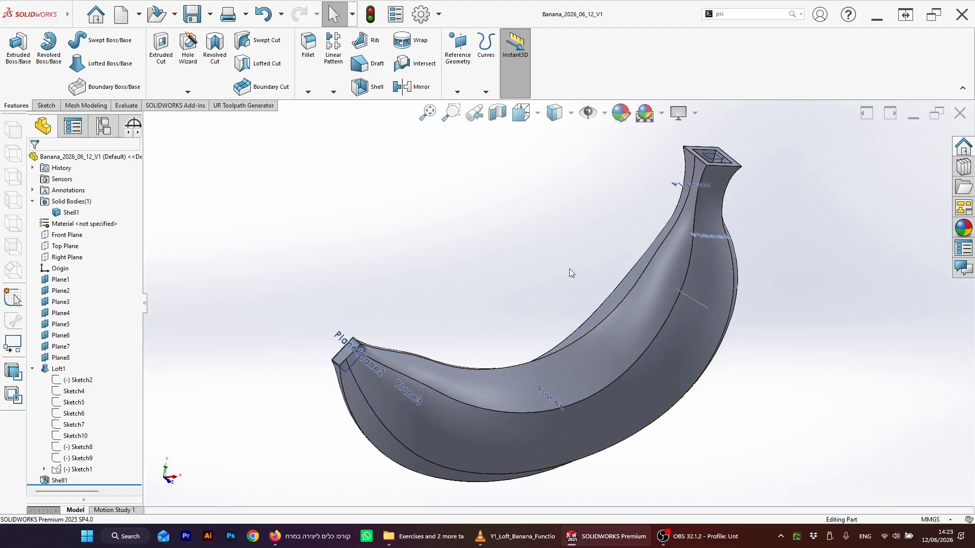
middle_click_drag(548, 276, 602, 386)
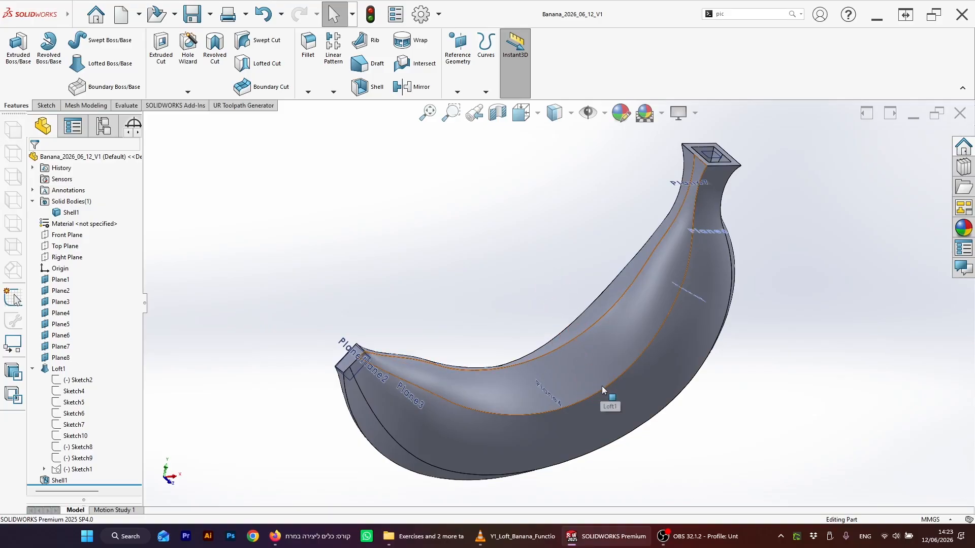
Step: Measure the arc length and chord length of the banana's outer curved edge, then close Measure
left_click(605, 388)
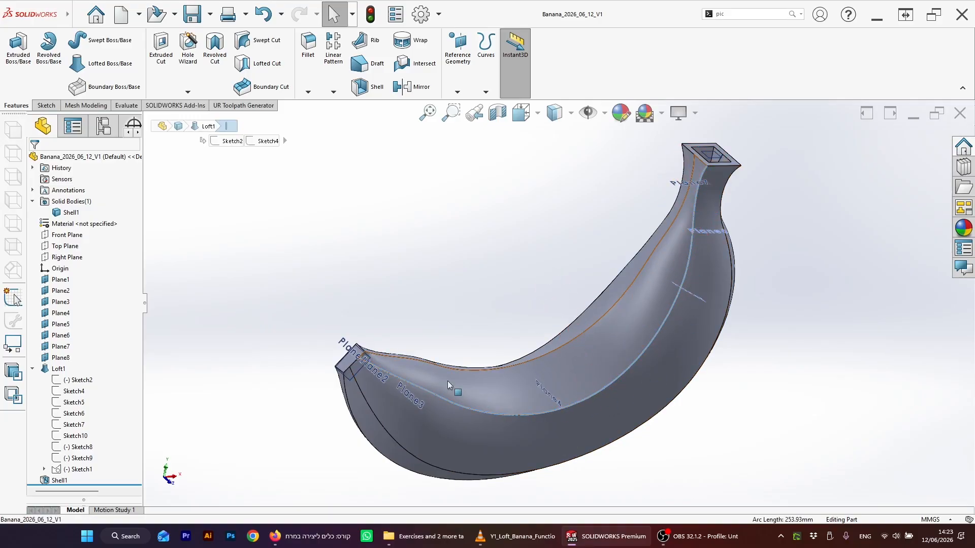
left_click(546, 316)
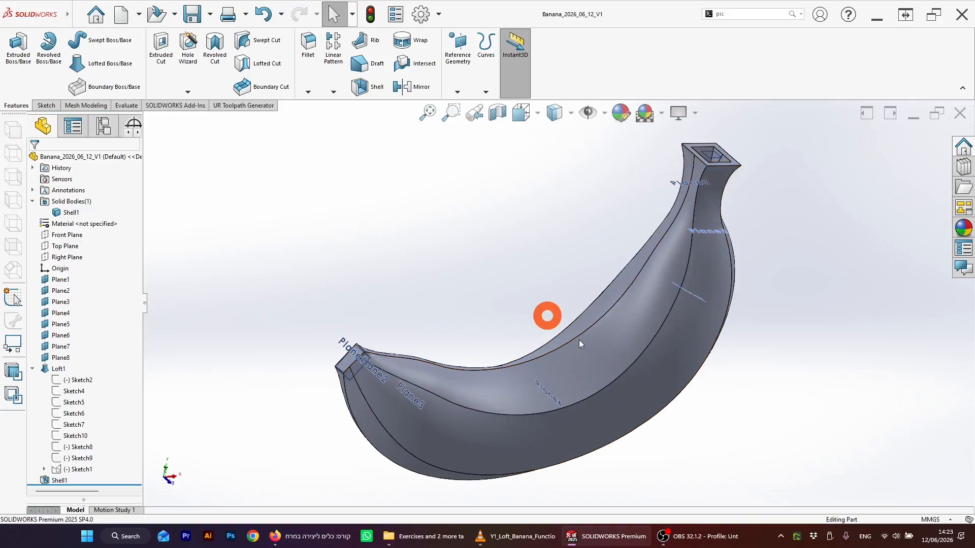
left_click(622, 376)
left_click(126, 105)
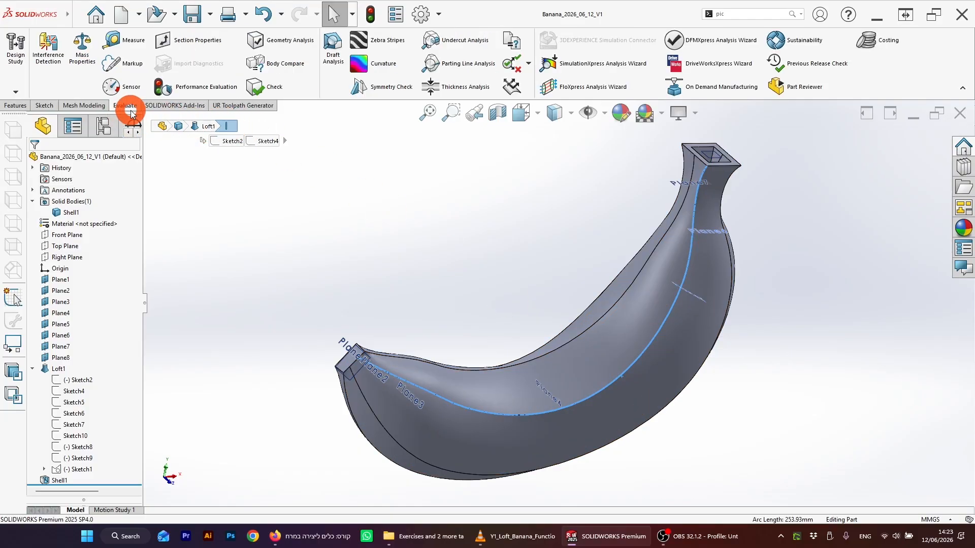
left_click(117, 45)
left_click(128, 42)
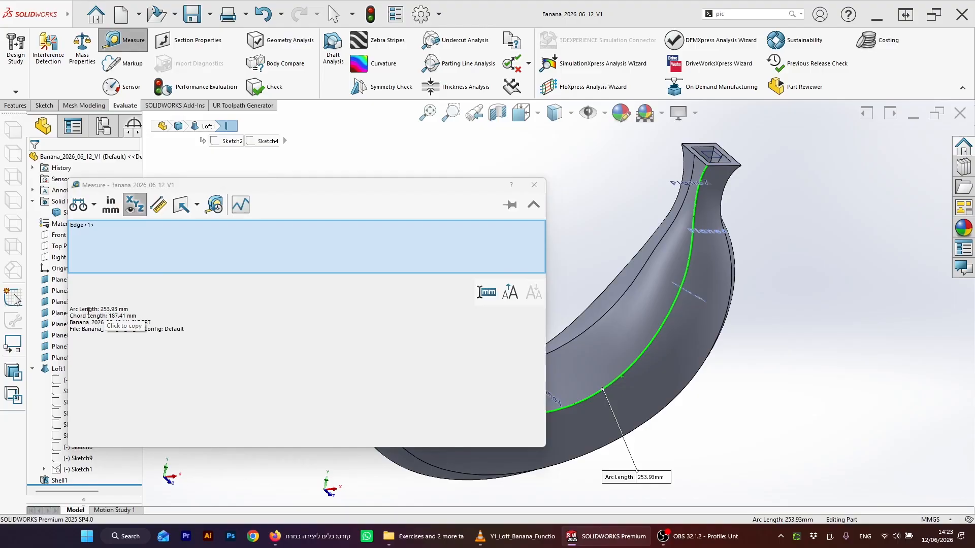
left_click(100, 309)
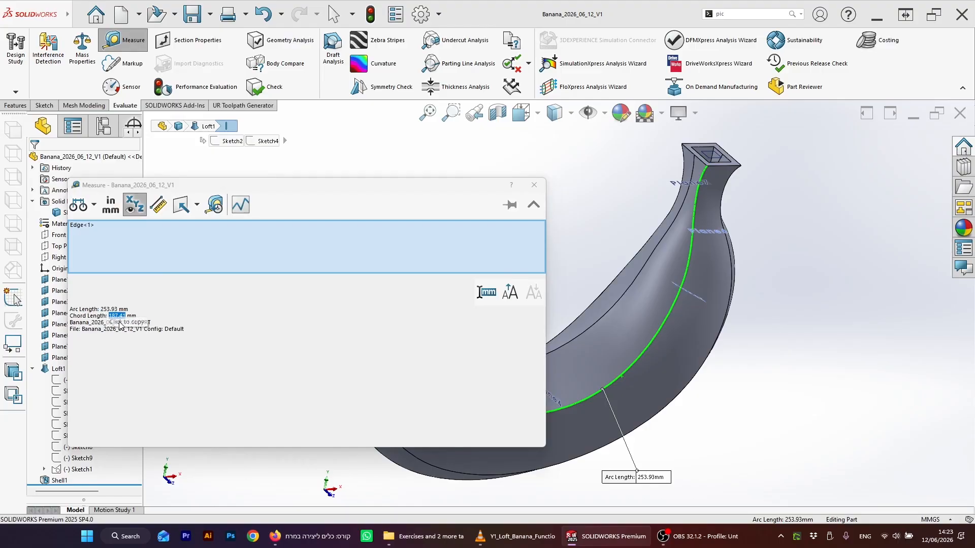
left_click_drag(145, 375, 111, 319)
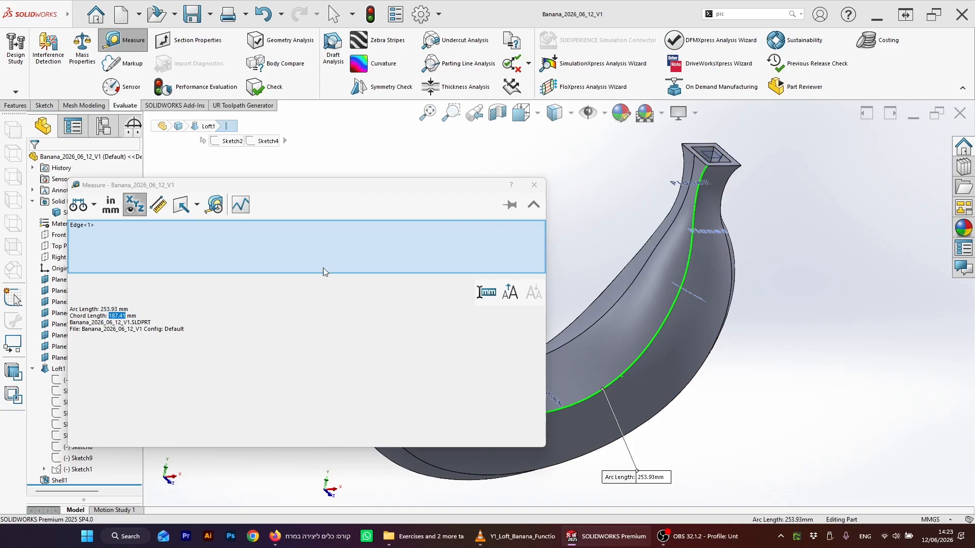
left_click(109, 309)
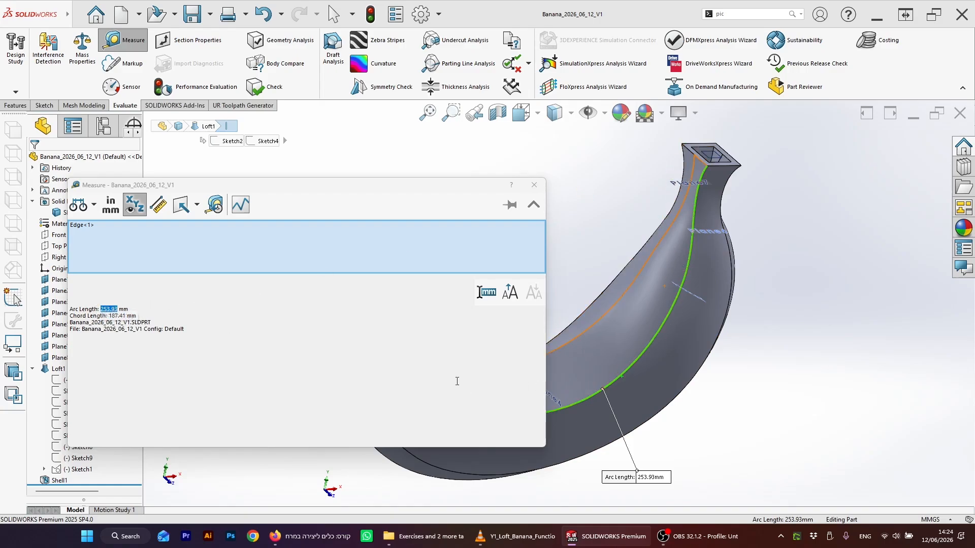
left_click(117, 315)
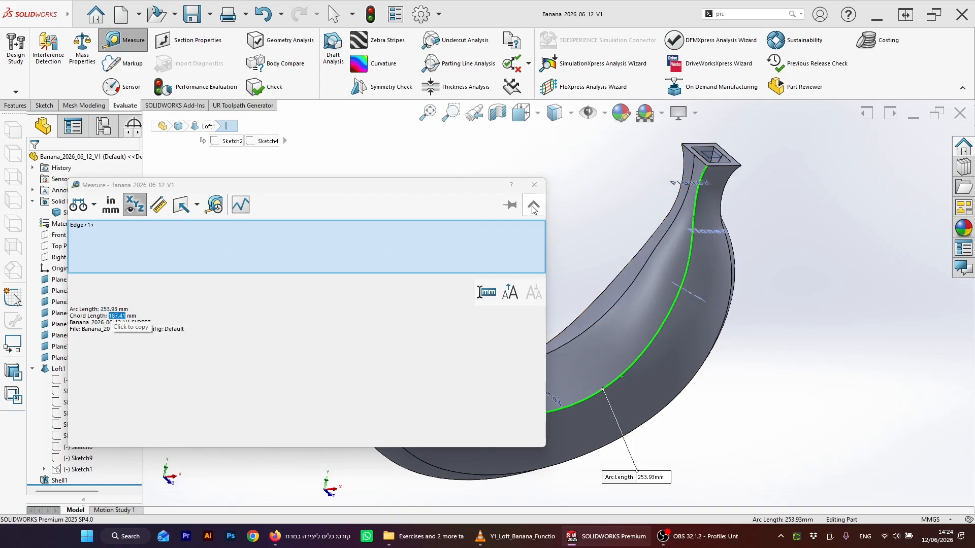
left_click(535, 184)
Step: Search the command box for the Measure tool
middle_click_drag(790, 234, 343, 190)
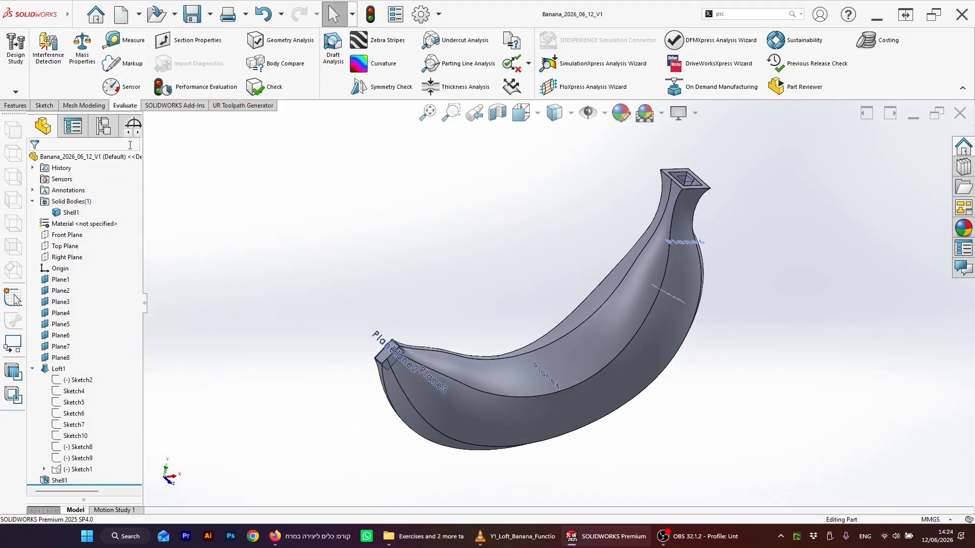
left_click_drag(737, 14, 708, 16)
type("mes")
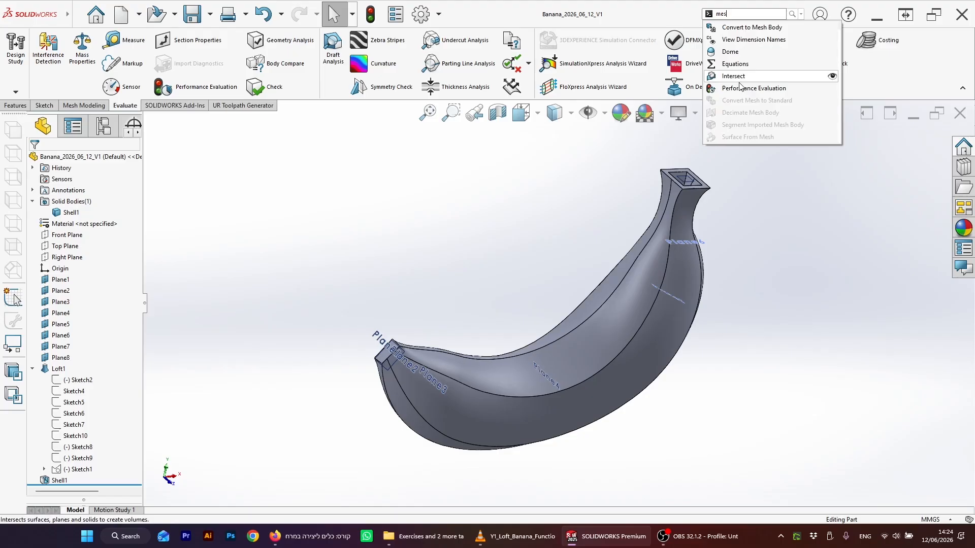
left_click(140, 40)
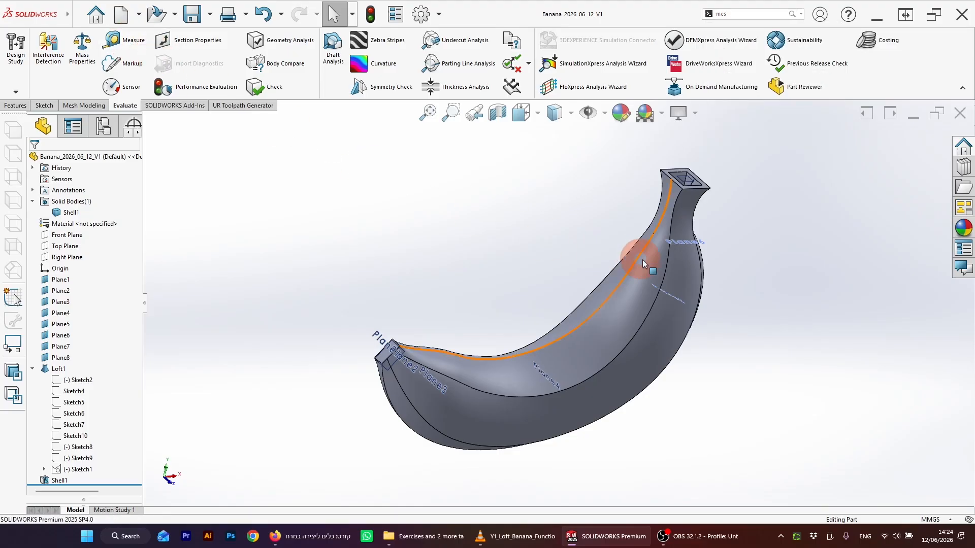
type("mea")
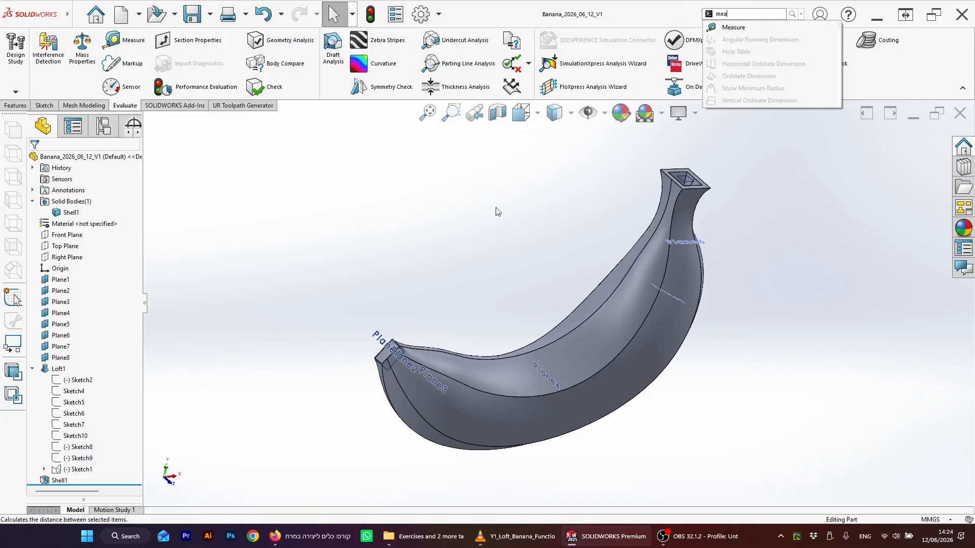
left_click(520, 246)
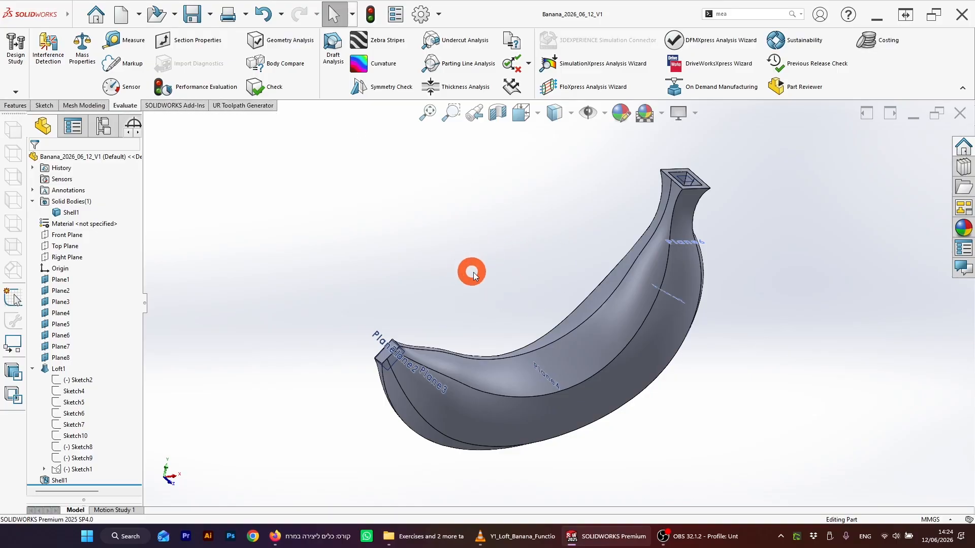
Step: Assign ABS PC as the material of the Shell1 body
scroll(561, 303, "down", 3)
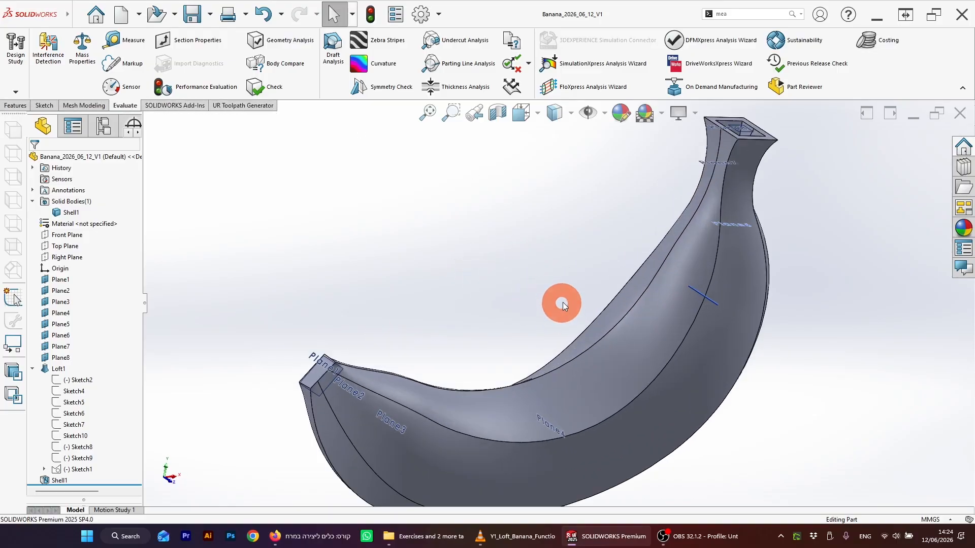
scroll(562, 303, "up", 3)
middle_click_drag(614, 310, 613, 311)
left_click(556, 274)
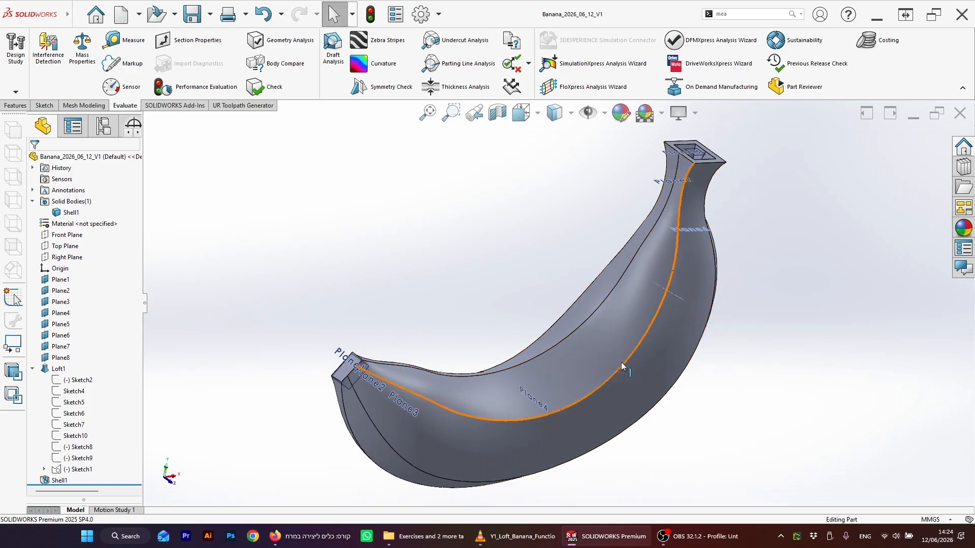
left_click(438, 285)
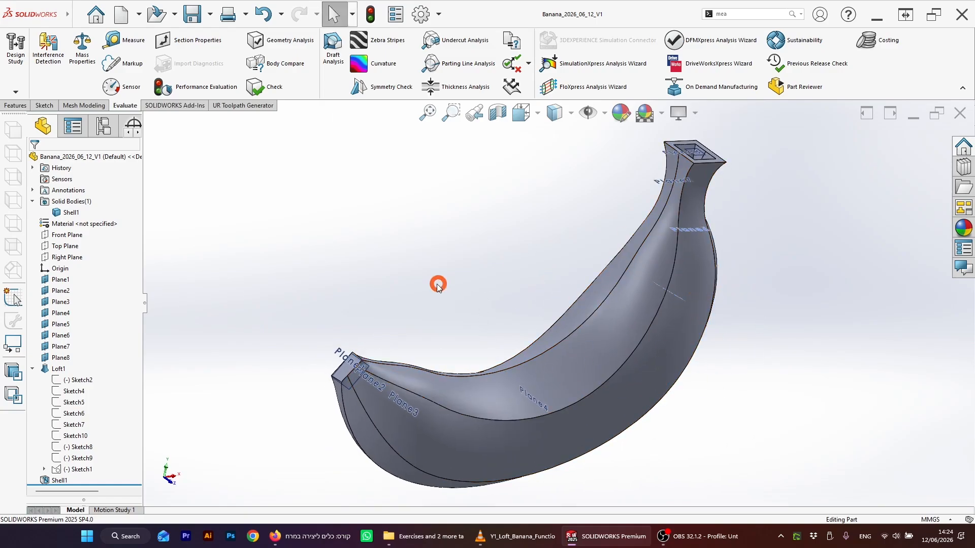
left_click(66, 214)
right_click(60, 213)
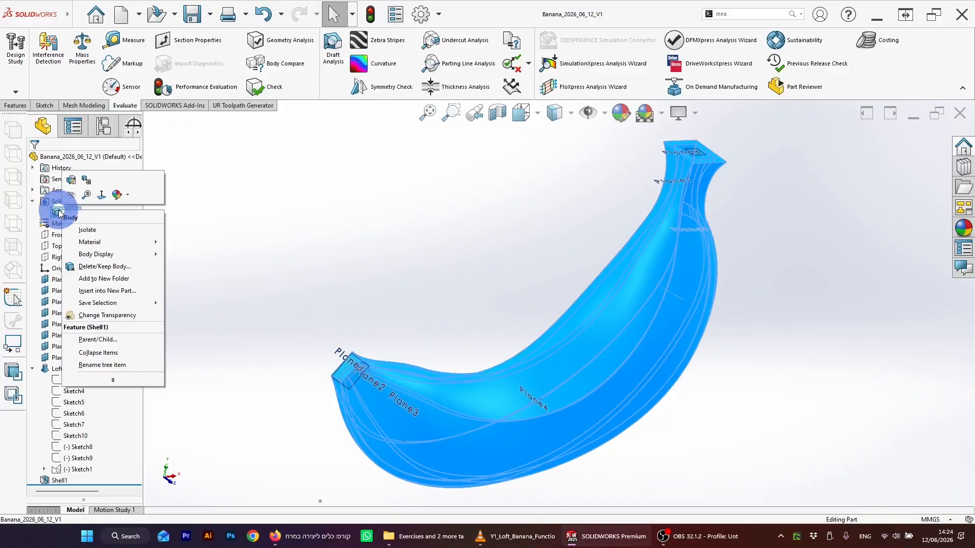
left_click(116, 242)
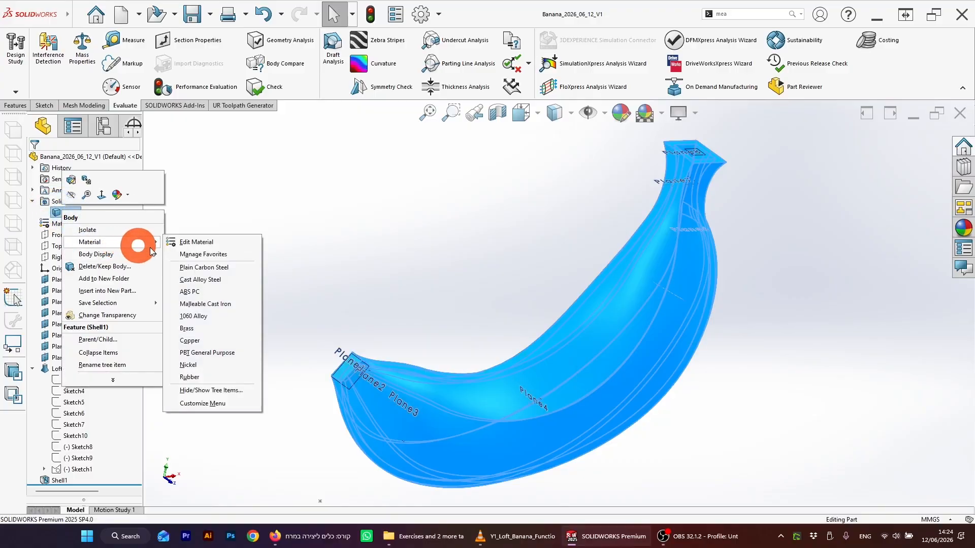
left_click(203, 292)
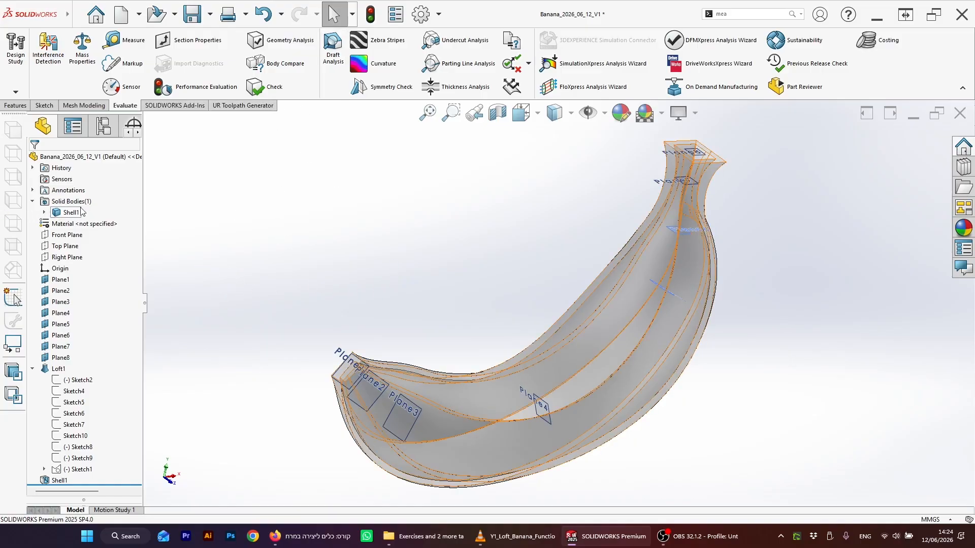
Step: Open Mass Properties to review the part's mass, volume and surface area, then close it
left_click(198, 230)
left_click(83, 47)
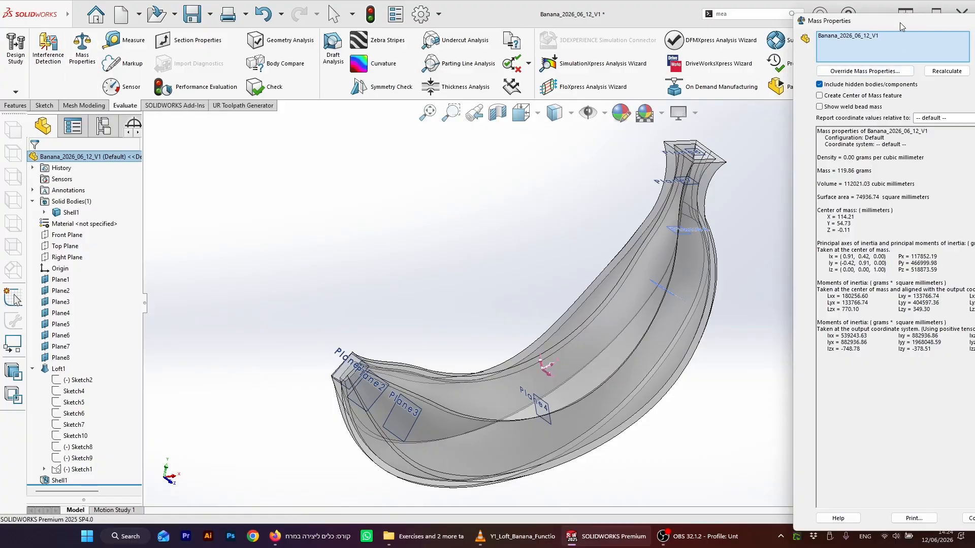
left_click_drag(900, 22, 359, 24)
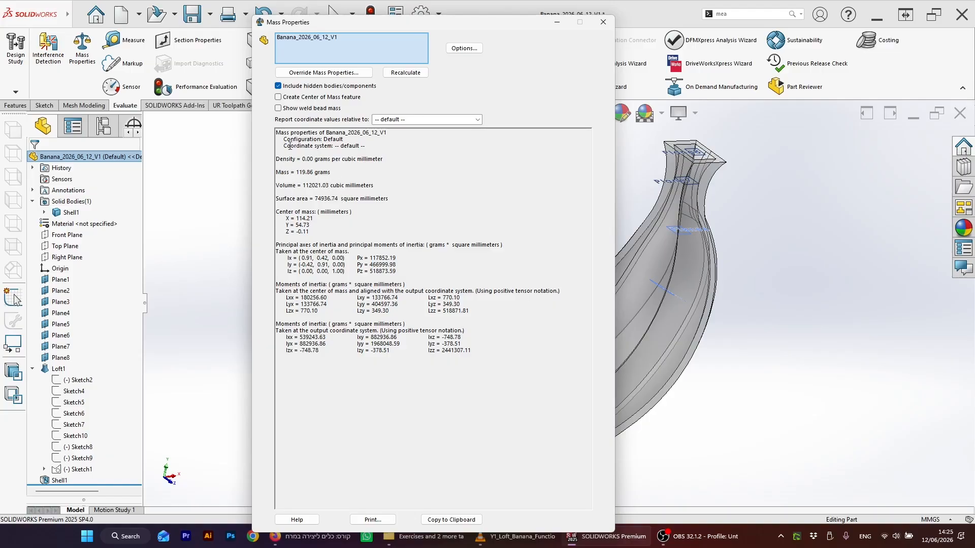
left_click_drag(303, 186, 362, 186)
left_click(354, 186)
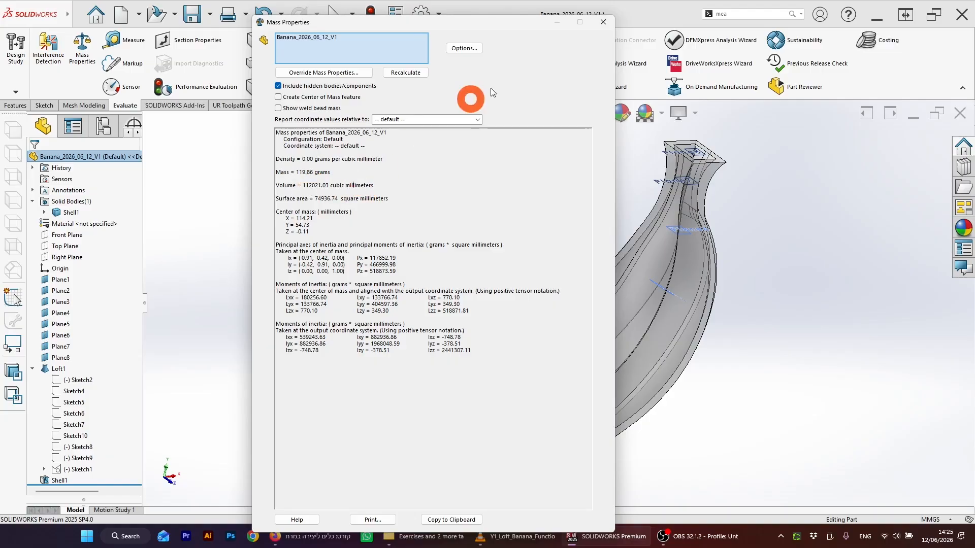
left_click(604, 23)
Step: Assign PE Low/Medium Density from the Plastics materials to the Shell1 body and close the Material dialog
middle_click_drag(565, 197, 544, 301)
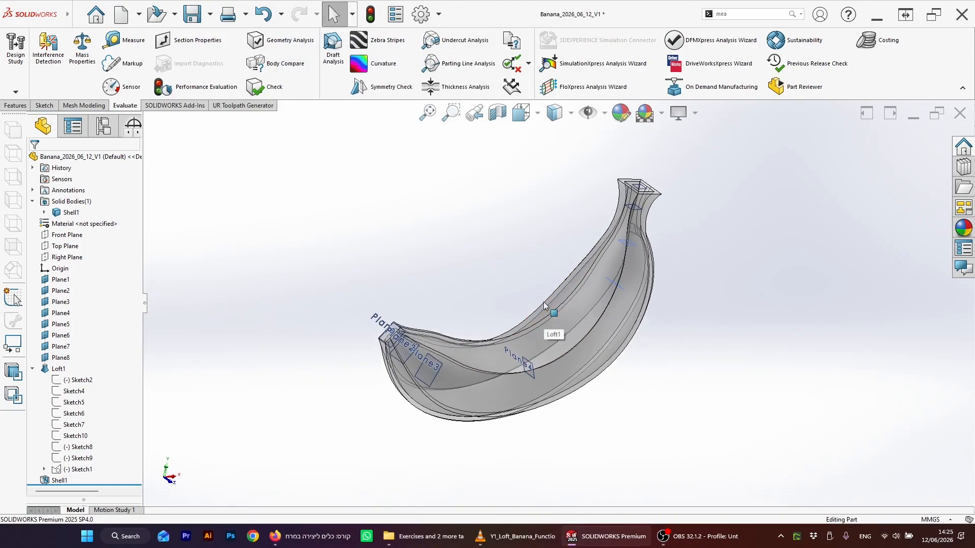
scroll(544, 302, "down", 2)
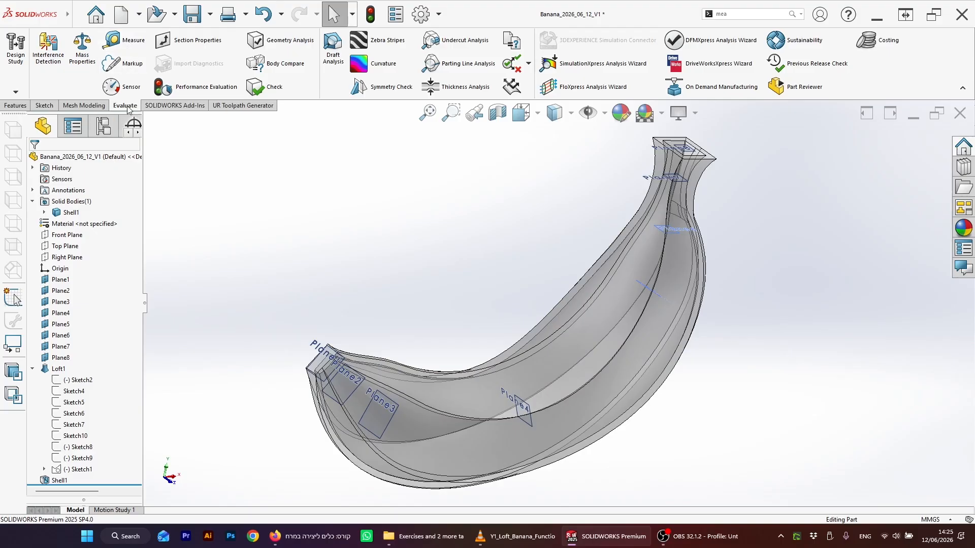
right_click(76, 211)
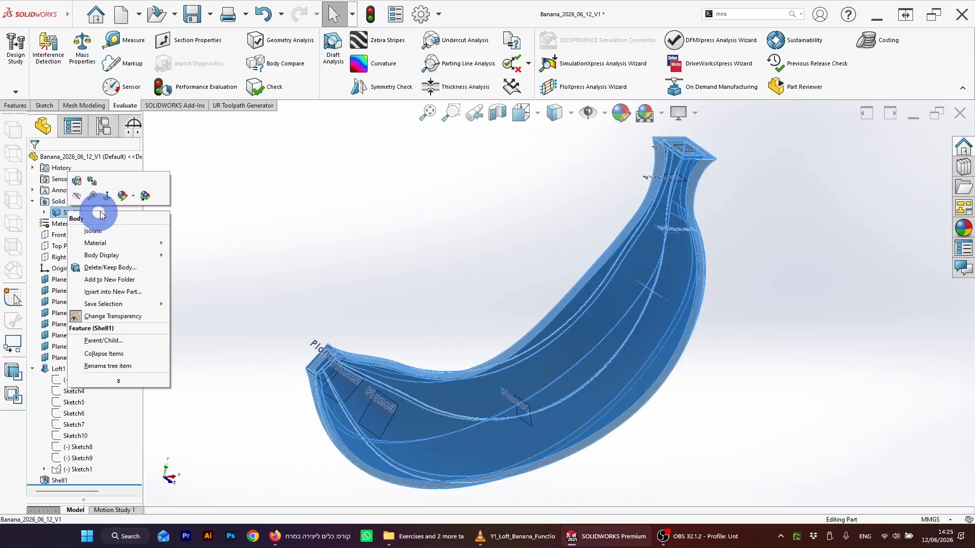
mouse_move(161, 243)
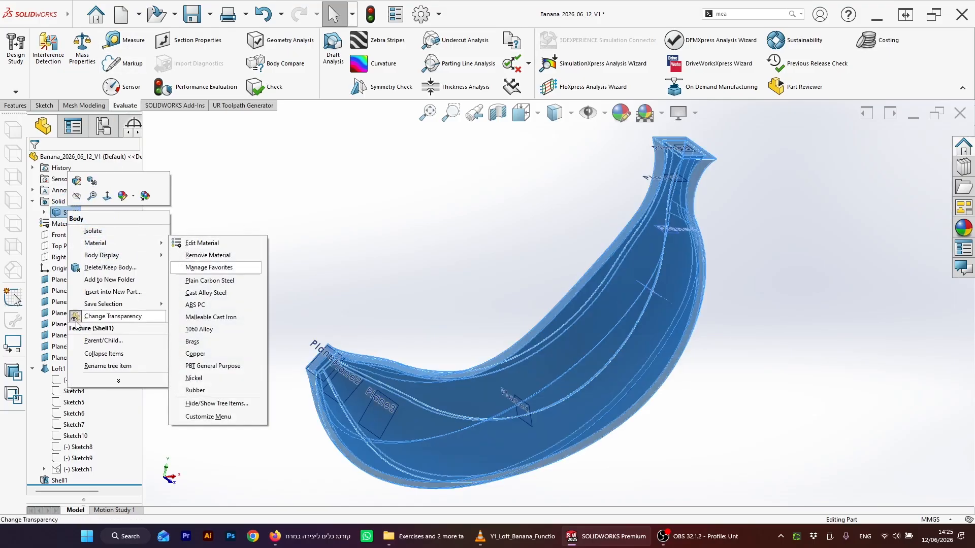
left_click(133, 246)
left_click(238, 283)
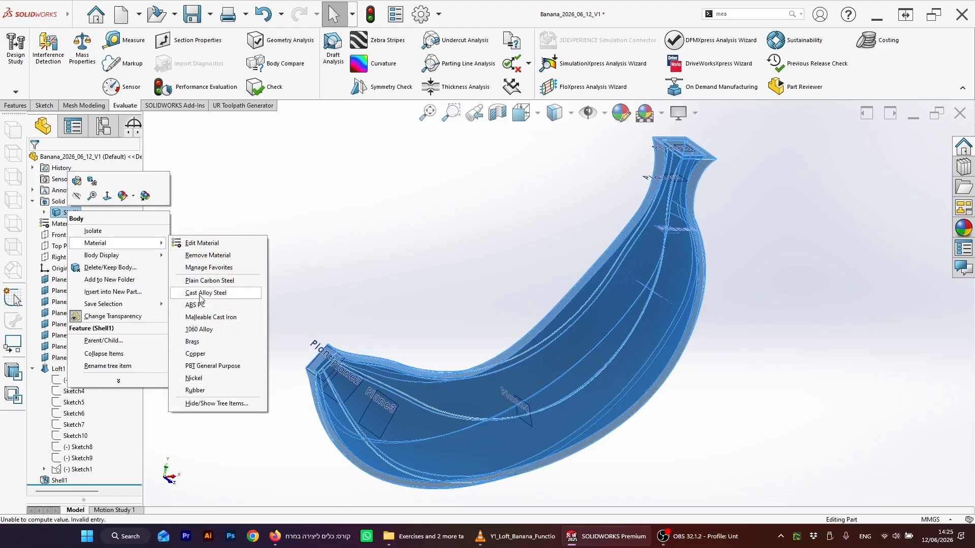
left_click(204, 244)
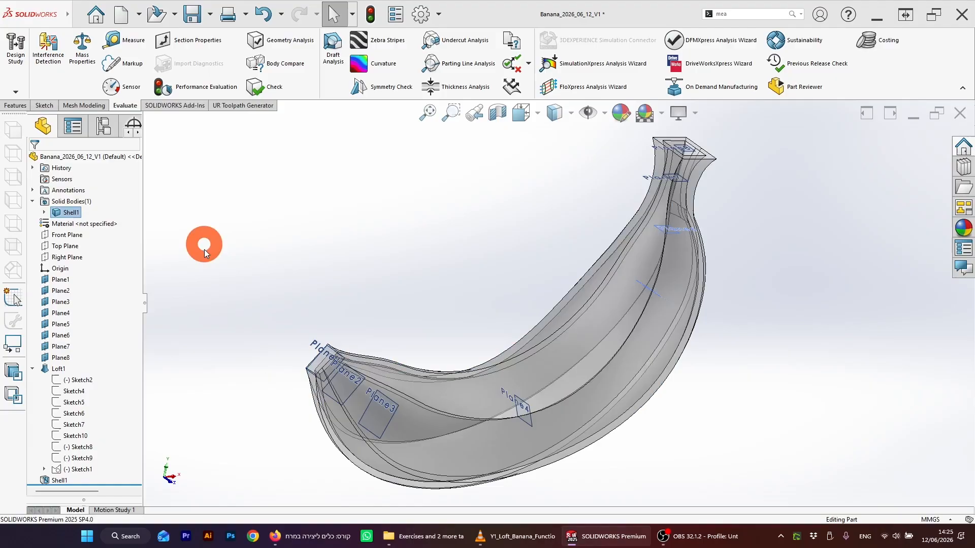
left_click(304, 246)
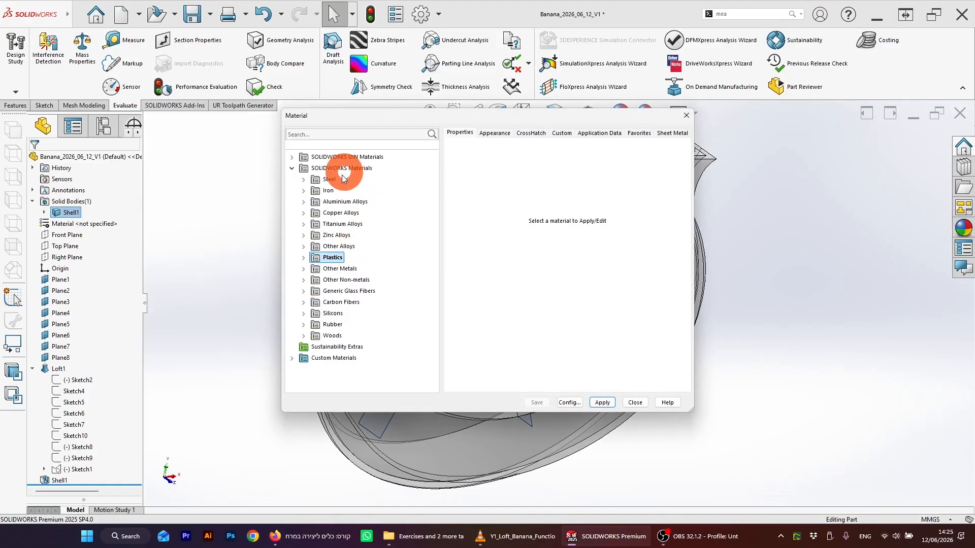
left_click(303, 325)
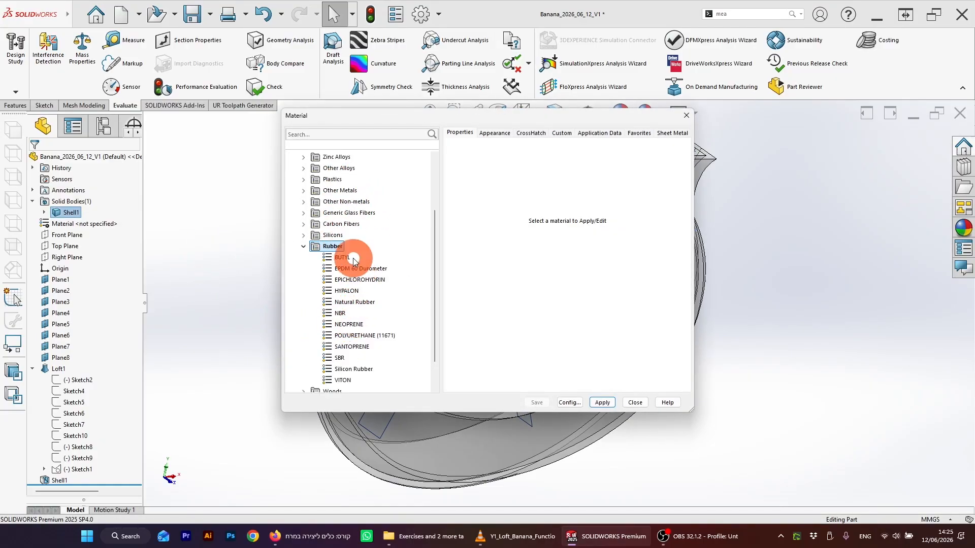
scroll(354, 263, "down", 1)
scroll(348, 292, "up", 2)
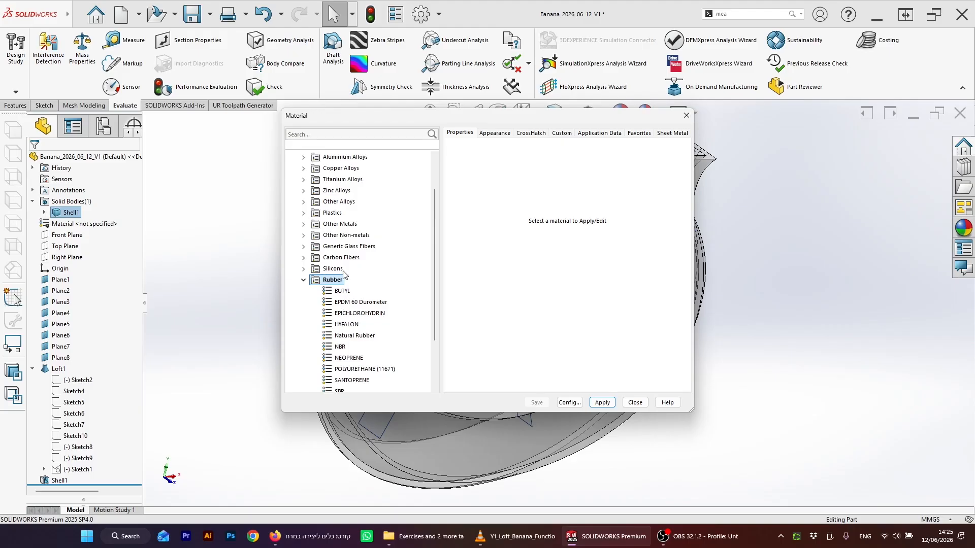
scroll(342, 275, "up", 1)
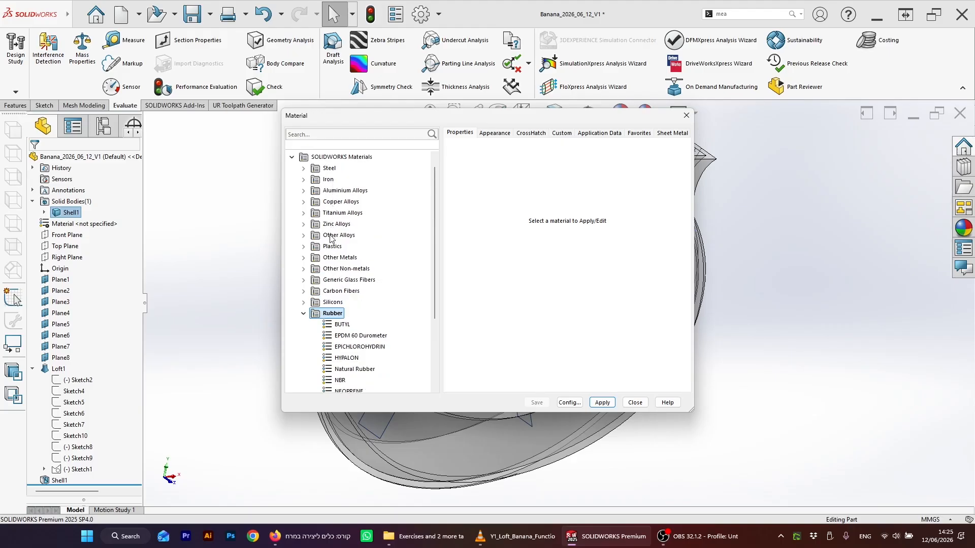
left_click(304, 247)
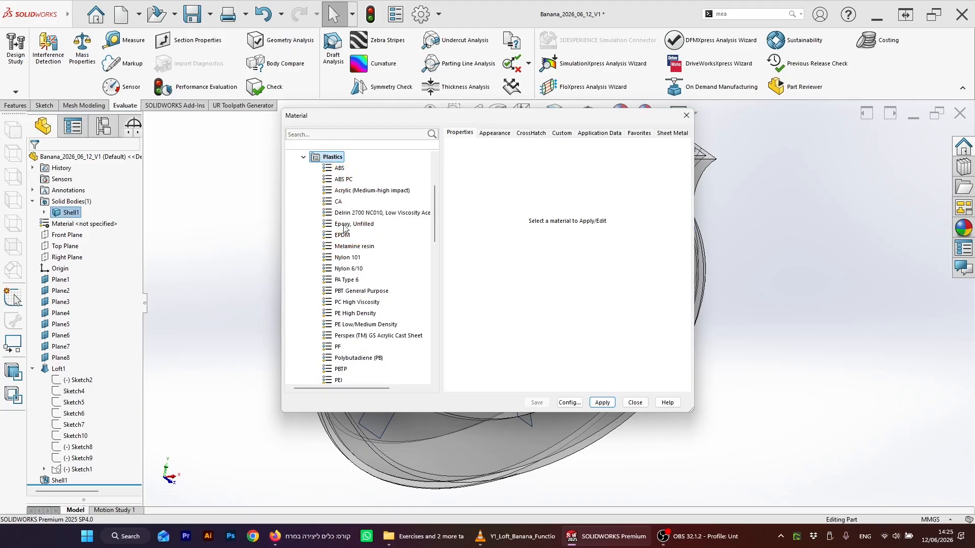
scroll(348, 250, "down", 1)
scroll(339, 341, "down", 3)
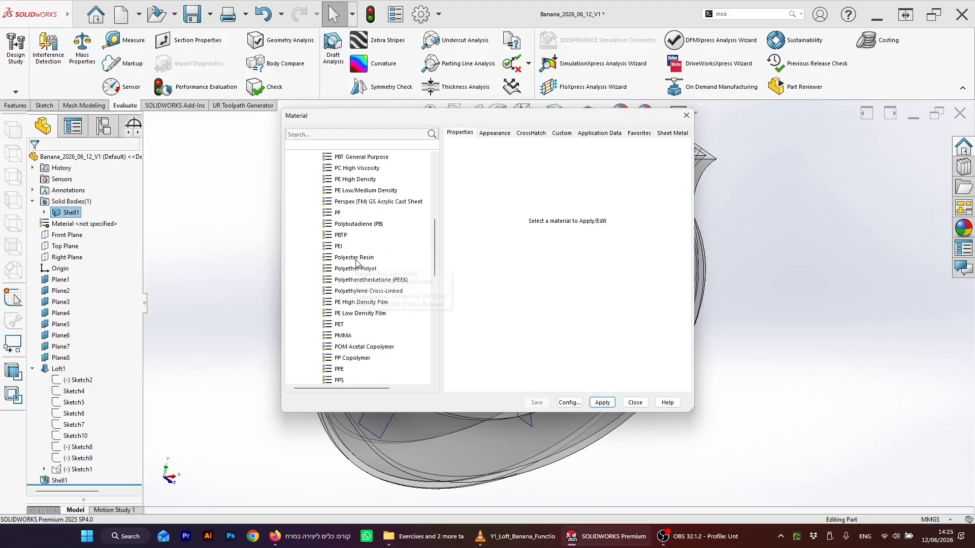
scroll(358, 263, "down", 1)
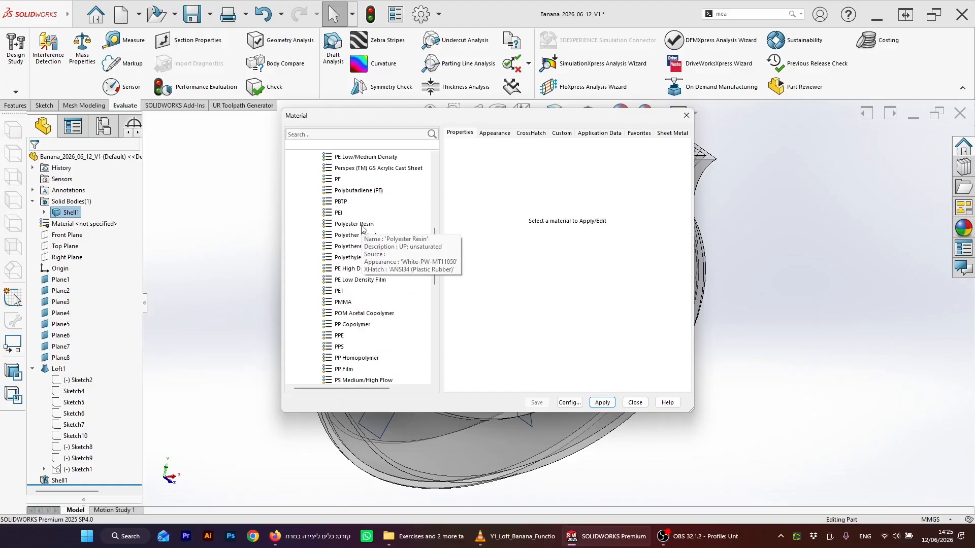
scroll(350, 270, "down", 1)
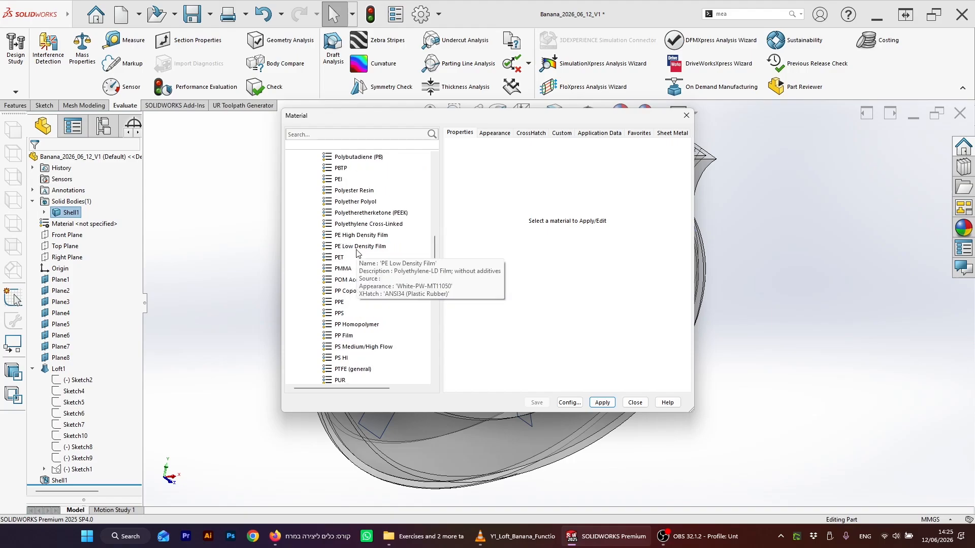
scroll(358, 256, "down", 2)
scroll(356, 272, "down", 2)
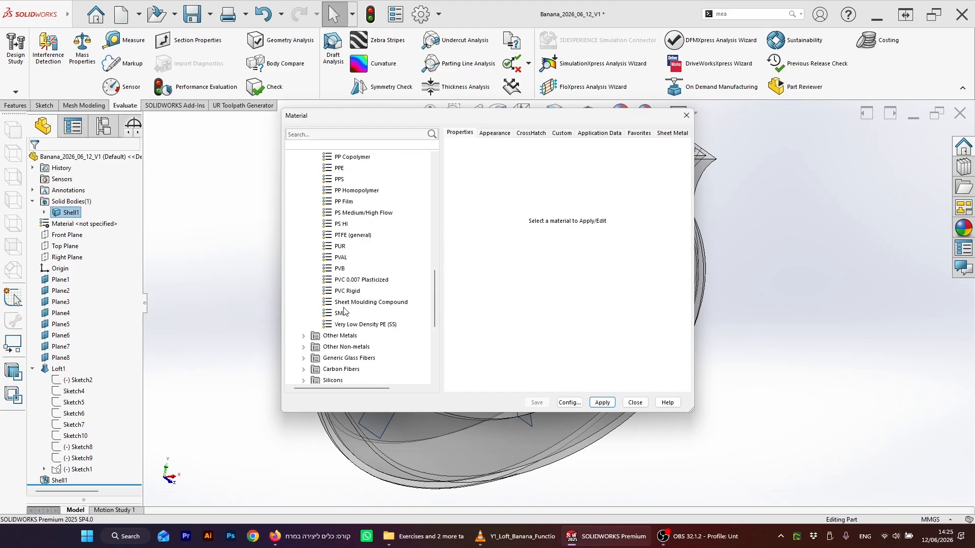
scroll(355, 254, "up", 2)
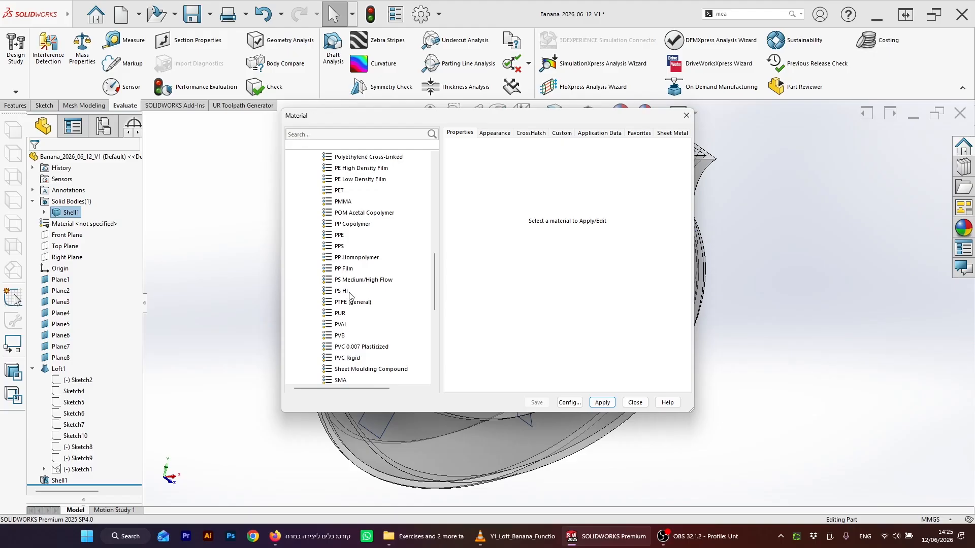
scroll(358, 253, "up", 2)
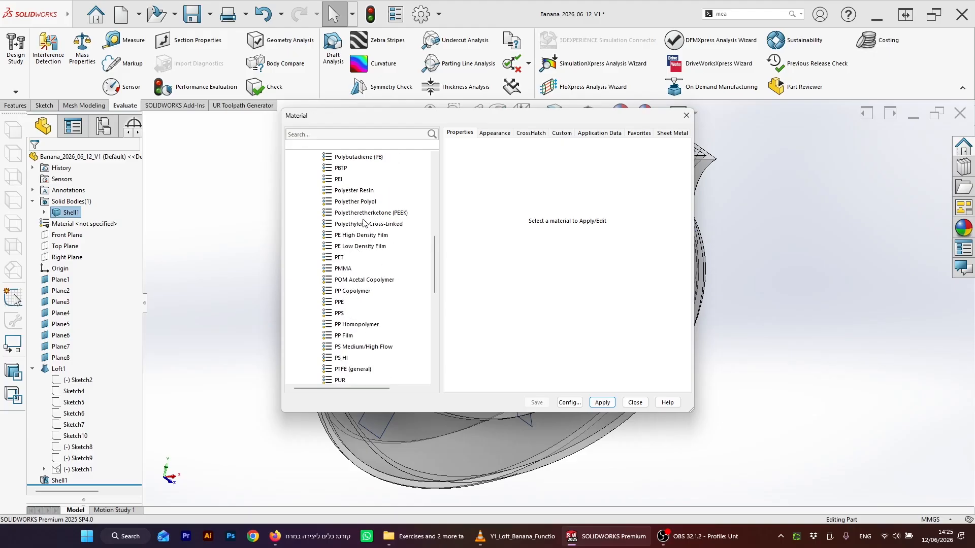
scroll(350, 203, "up", 2)
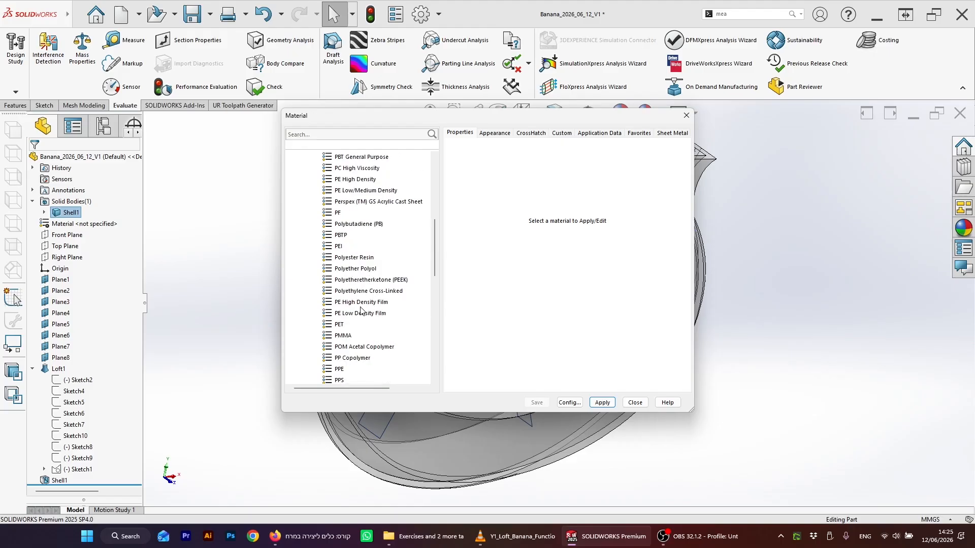
scroll(361, 304, "up", 2)
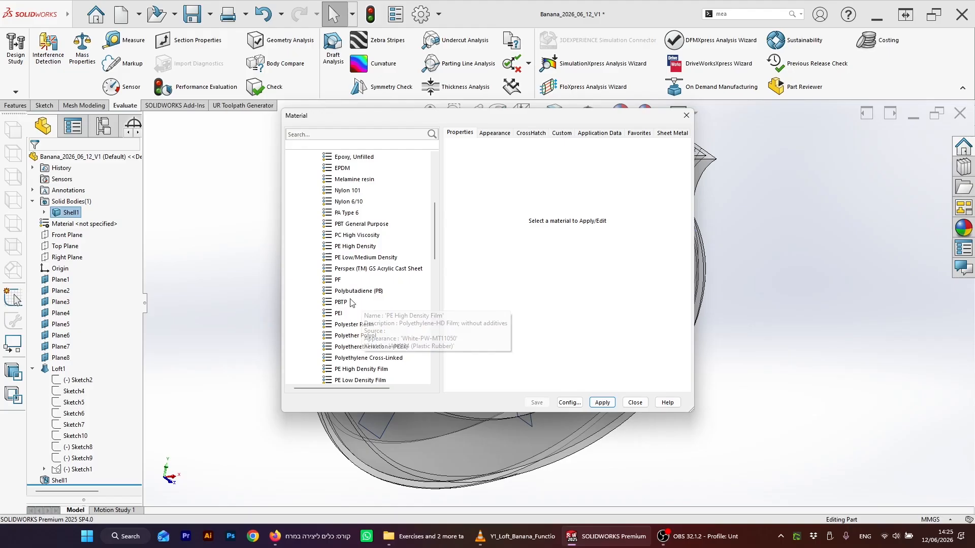
left_click(359, 257)
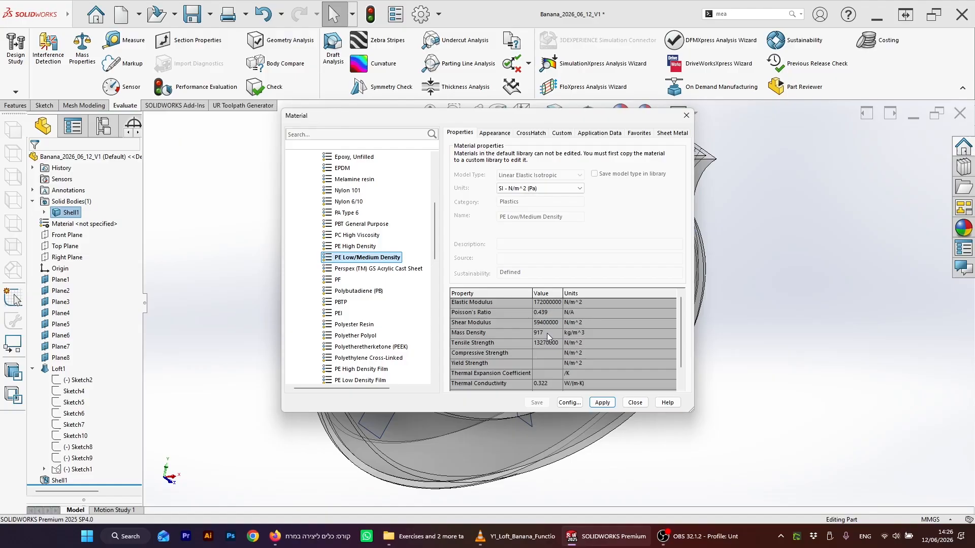
left_click(602, 403)
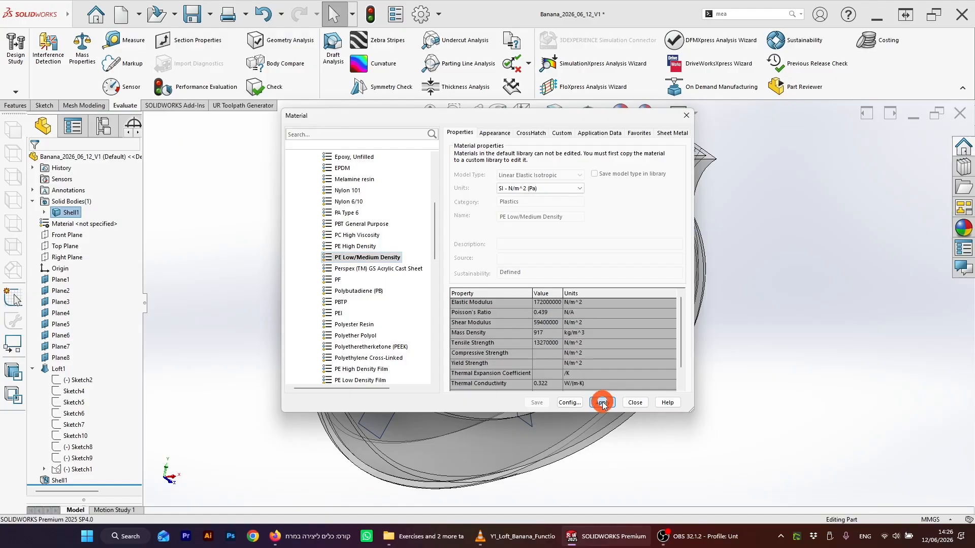
left_click(644, 403)
left_click(645, 404)
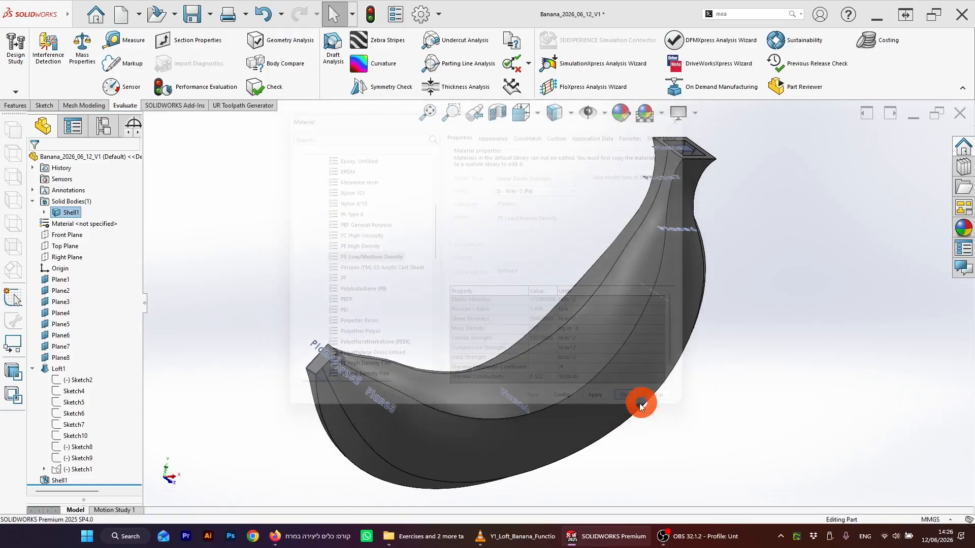
Step: Review the mass properties of the Shell1 body, then close Mass Properties
middle_click_drag(437, 297, 493, 299)
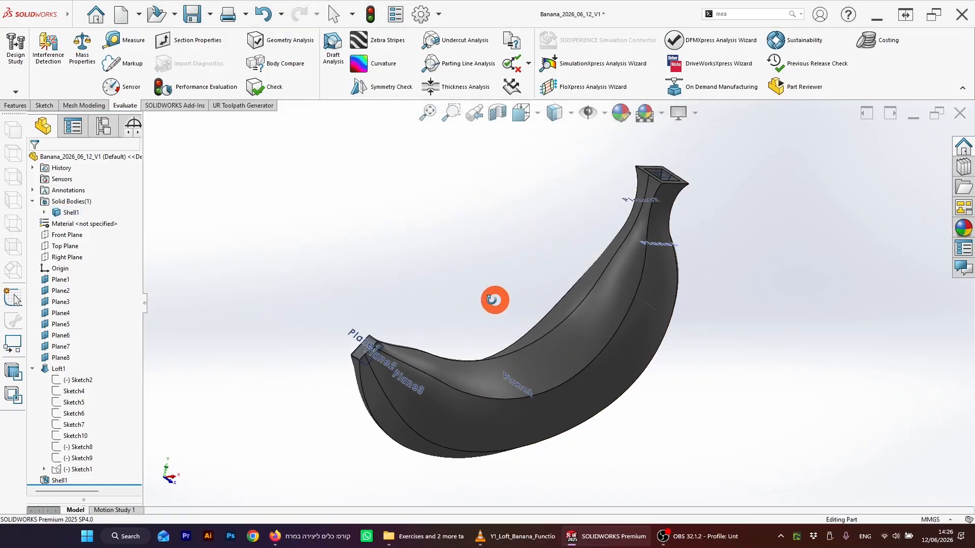
left_click(76, 213)
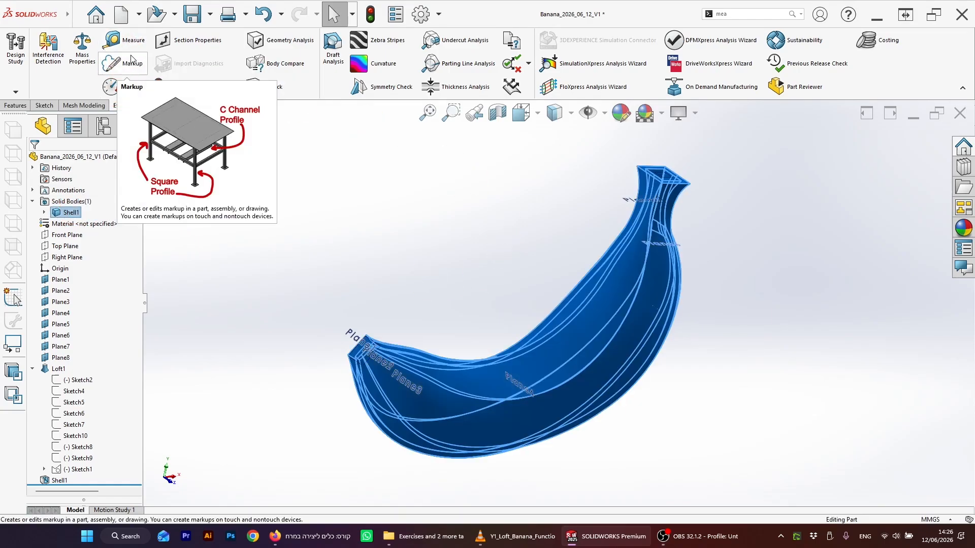
left_click(82, 49)
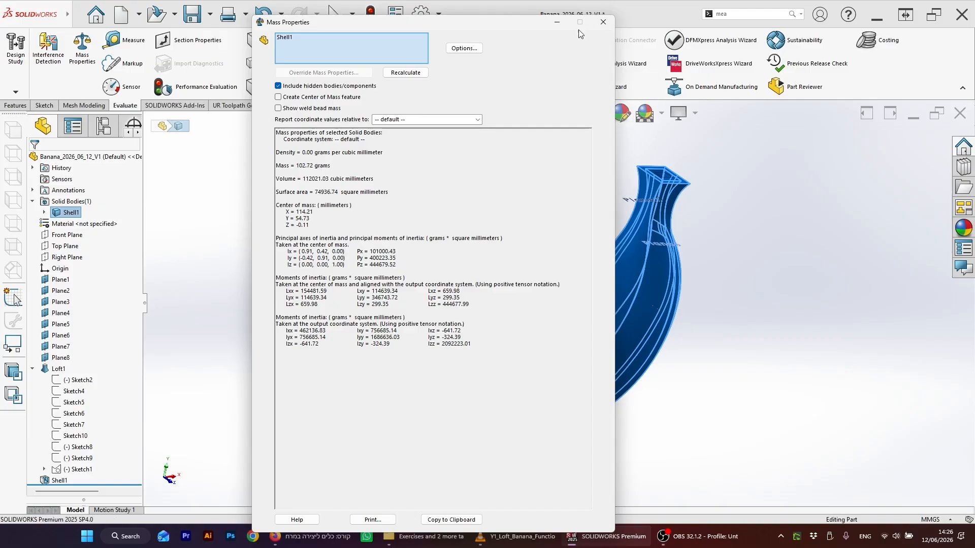
left_click(604, 23)
left_click(505, 243)
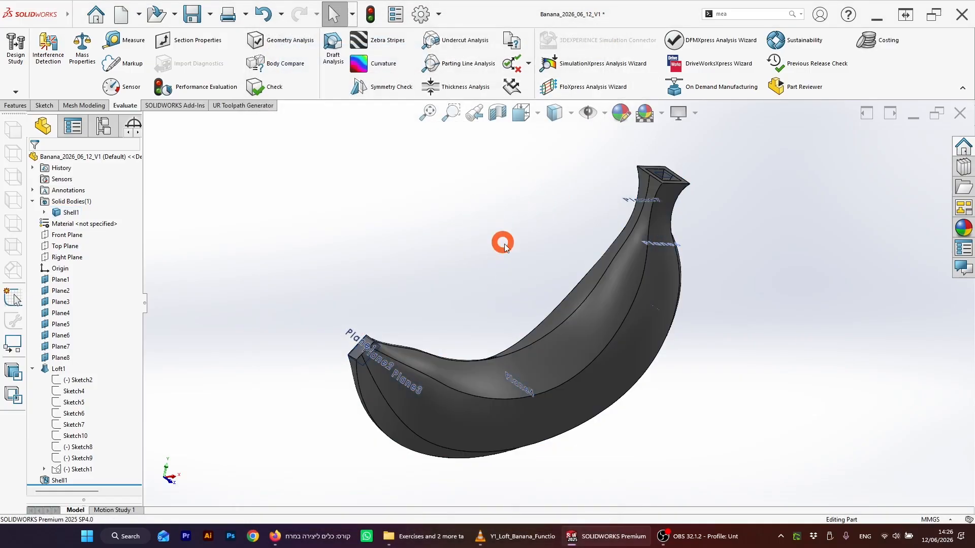
Step: Orbit around the banana and select its outer curved edge and loft faces to inspect the edge's arc length
scroll(590, 321, "up", 4)
scroll(589, 321, "down", 3)
scroll(551, 286, "down", 2)
scroll(551, 285, "up", 3)
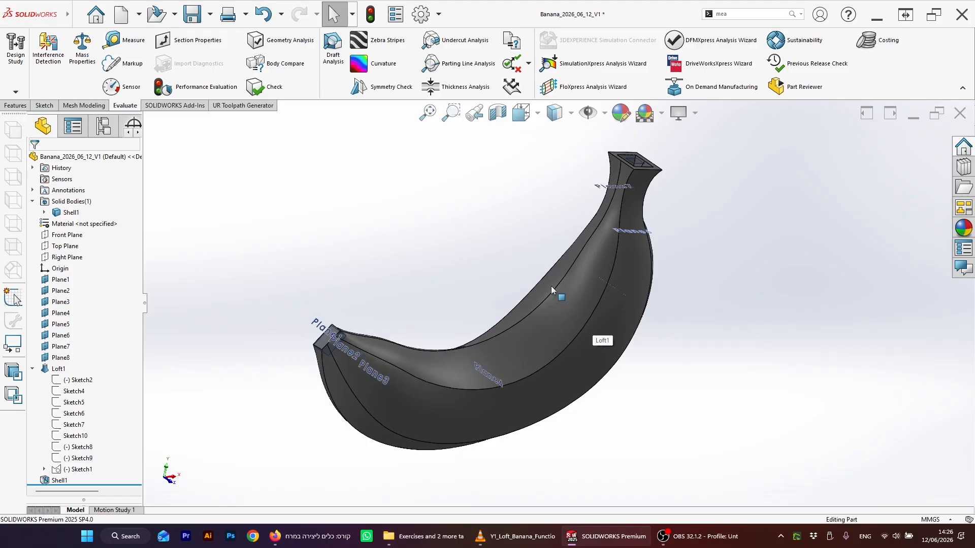
scroll(551, 285, "down", 1)
mouse_move(559, 279)
middle_mouse_down()
mouse_move(559, 289)
mouse_move(544, 255)
mouse_move(569, 373)
middle_mouse_up()
scroll(568, 337, "up", 2)
scroll(569, 336, "down", 3)
mouse_move(480, 252)
middle_mouse_down()
mouse_move(493, 269)
mouse_move(547, 269)
mouse_move(566, 257)
mouse_move(572, 325)
mouse_move(631, 335)
mouse_move(696, 329)
mouse_move(581, 304)
mouse_move(579, 323)
middle_mouse_up()
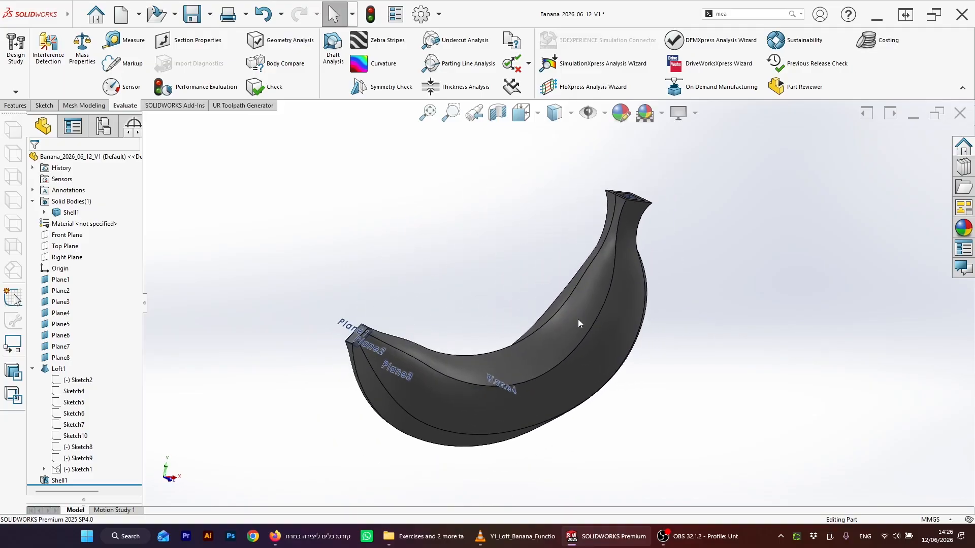
middle_click_drag(507, 292, 547, 279)
scroll(547, 277, "up", 1)
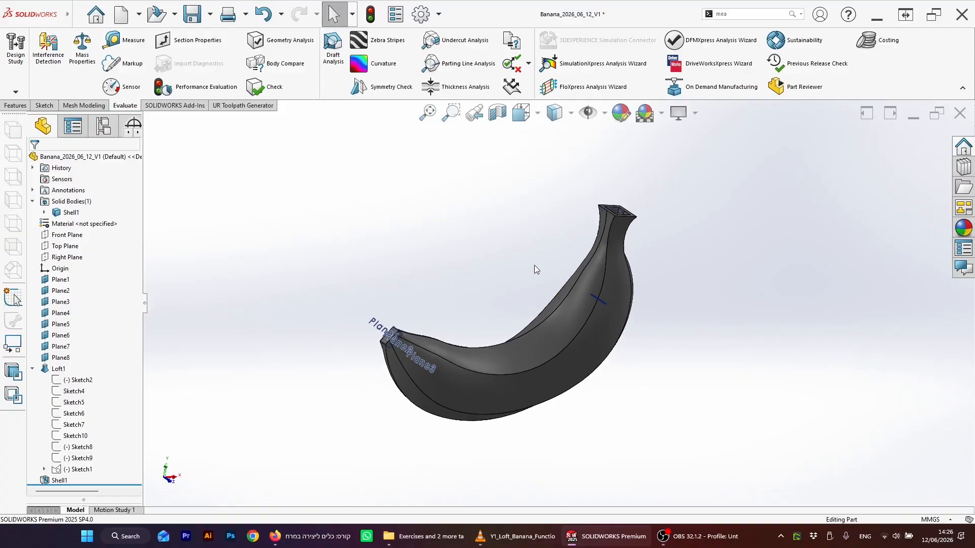
scroll(531, 260, "down", 3)
scroll(533, 299, "up", 4)
scroll(539, 365, "down", 3)
mouse_move(541, 312)
middle_mouse_down()
mouse_move(529, 248)
mouse_move(614, 266)
mouse_move(600, 354)
mouse_move(550, 279)
mouse_move(499, 265)
mouse_move(692, 327)
mouse_move(551, 263)
mouse_move(547, 297)
mouse_move(549, 271)
middle_mouse_up()
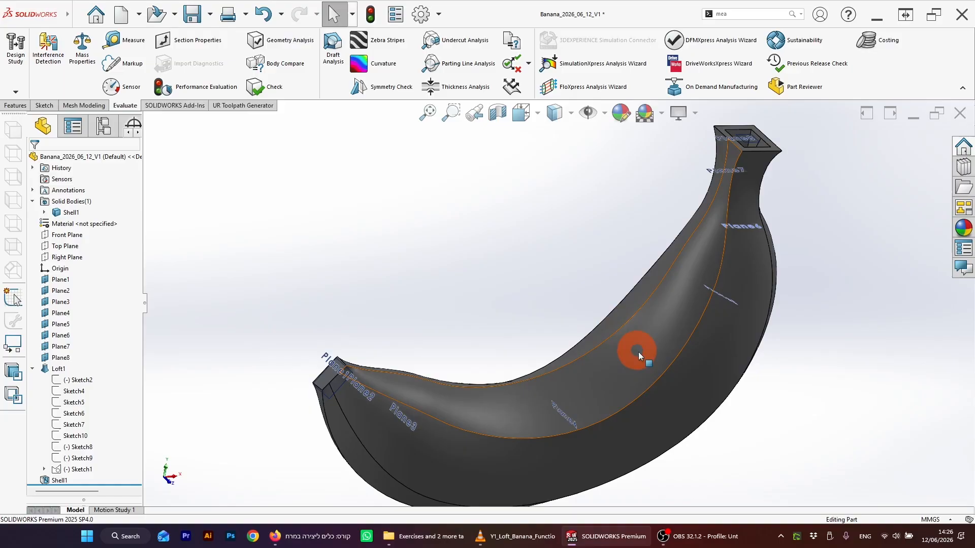
left_click(670, 372)
middle_click_drag(670, 372, 655, 408)
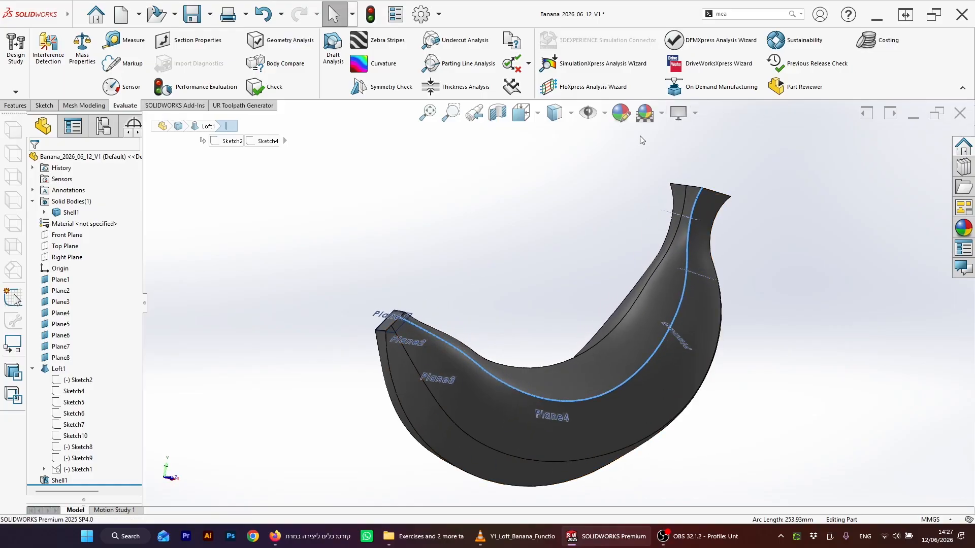
scroll(626, 289, "down", 2)
left_click(675, 367)
left_click(659, 391)
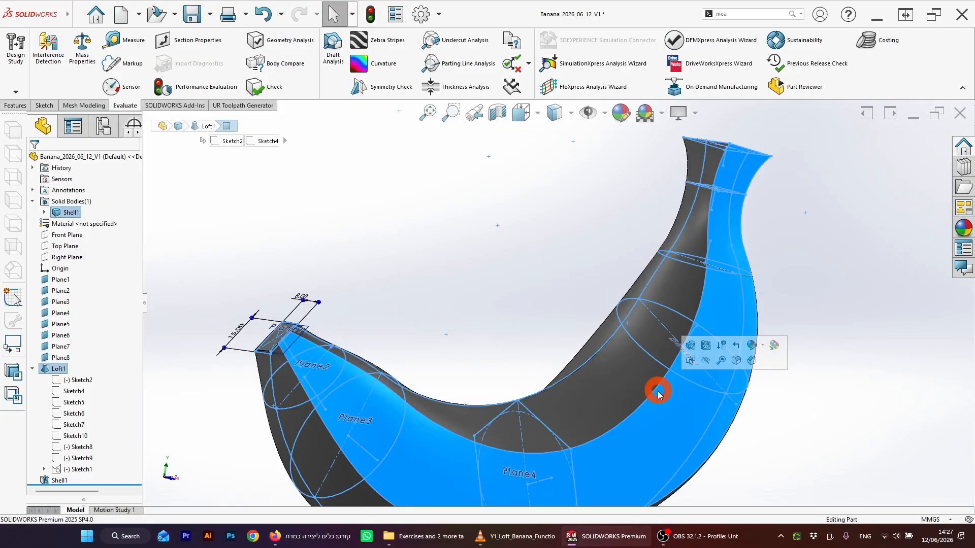
left_click(574, 333)
scroll(602, 349, "up", 2)
middle_click_drag(612, 325, 616, 345)
scroll(615, 335, "down", 2)
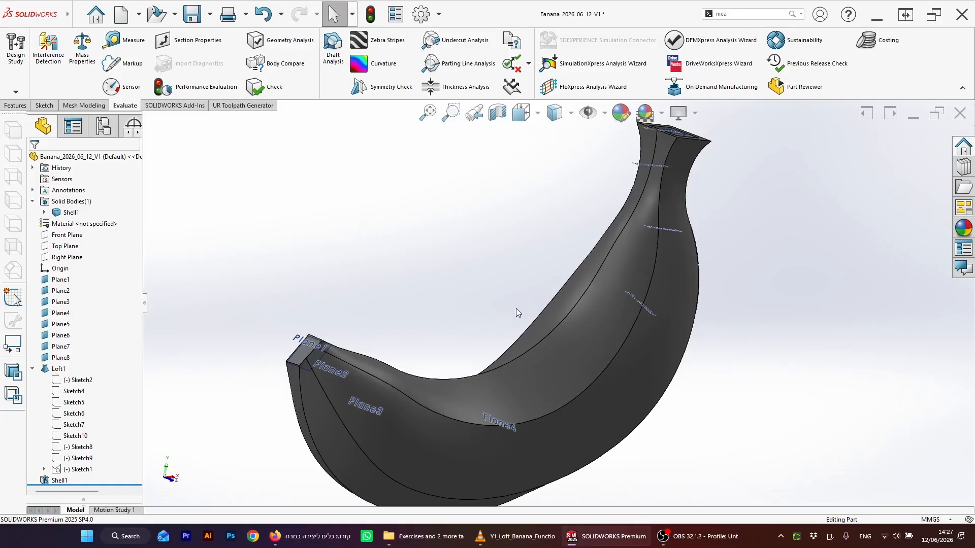
Step: Select the banana's outer curved edge and start a new 3D sketch
left_click(625, 343)
left_click(44, 105)
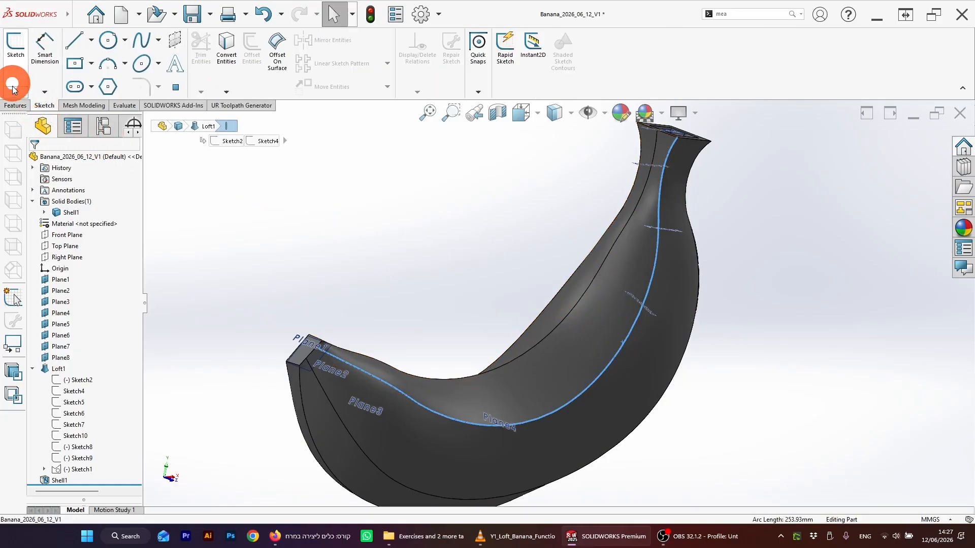
left_click(18, 81)
left_click(31, 117)
left_click(211, 114)
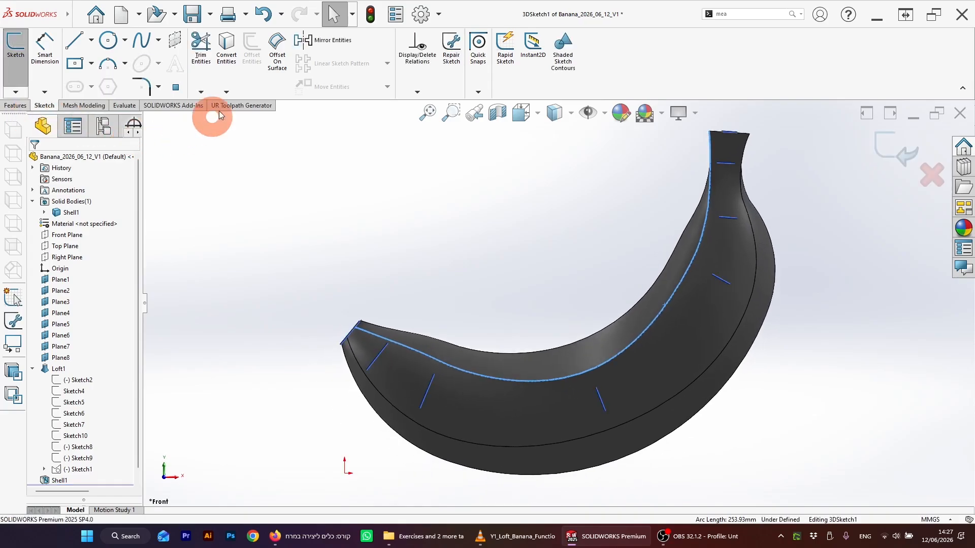
Step: Convert the selected outer curved edge into 3D sketch entities and exit the sketch
left_click(228, 73)
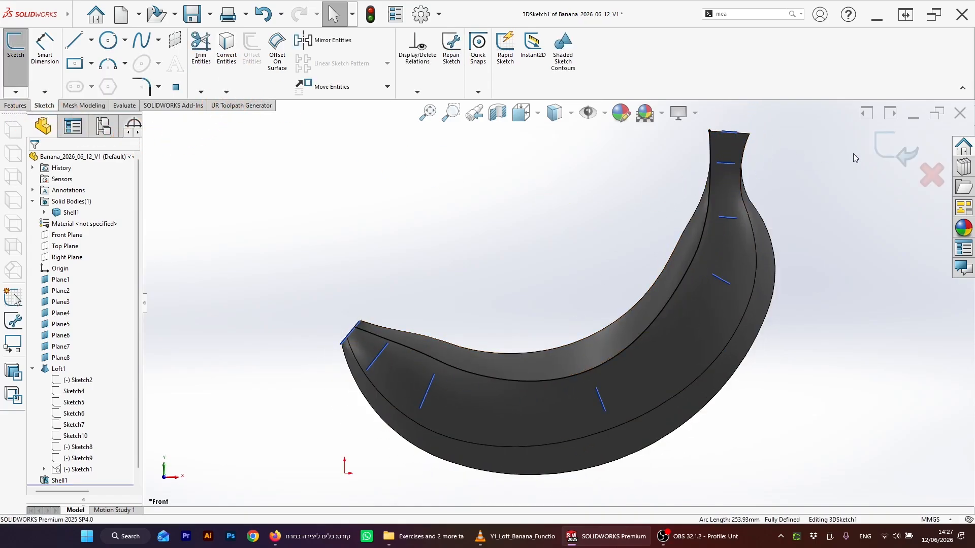
left_click(909, 151)
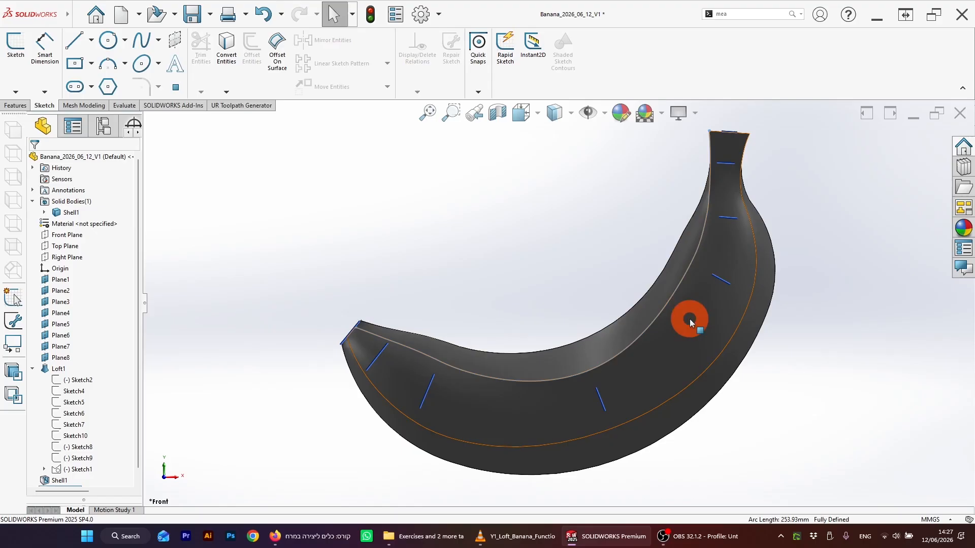
Step: Select the banana's opposite curved loft edge and convert it into a new 3D sketch
left_click(734, 331)
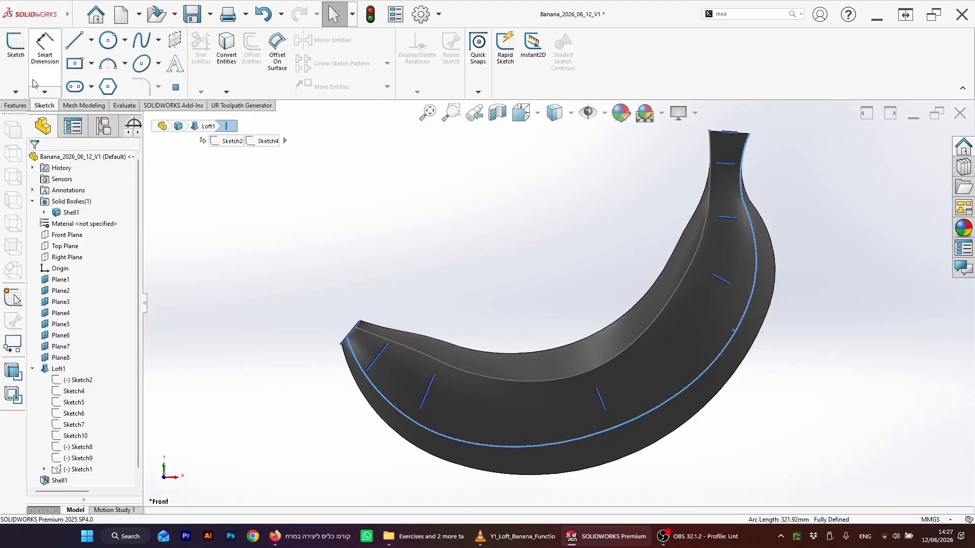
left_click(16, 93)
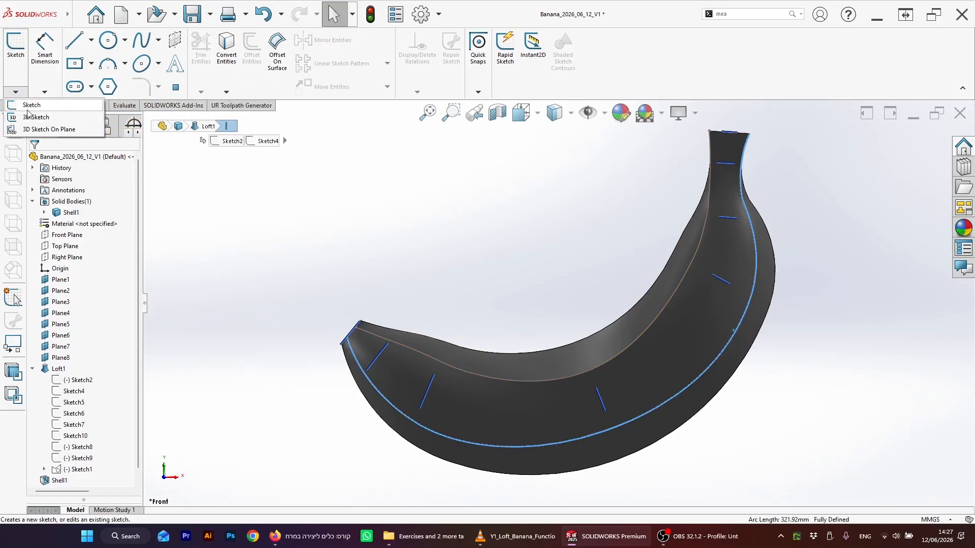
left_click(36, 117)
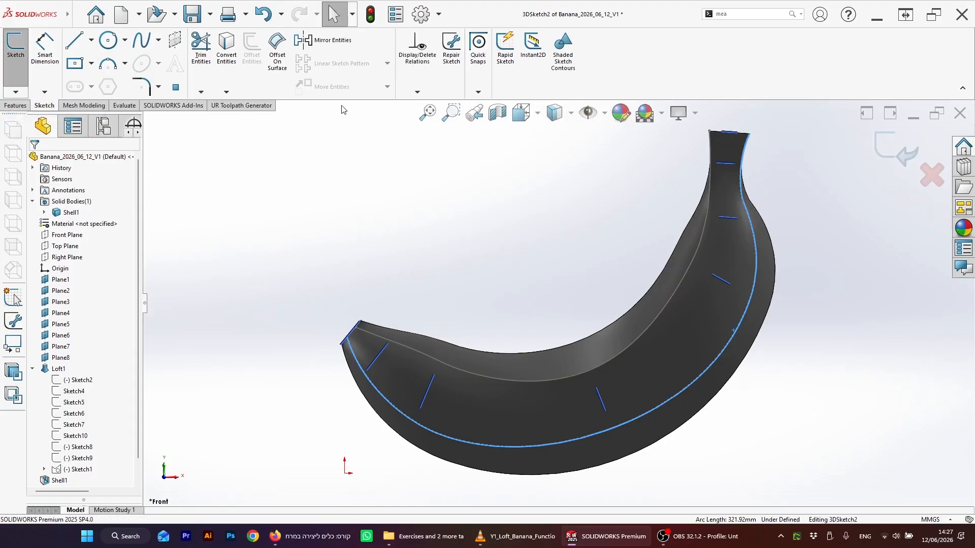
left_click(233, 60)
left_click(894, 148)
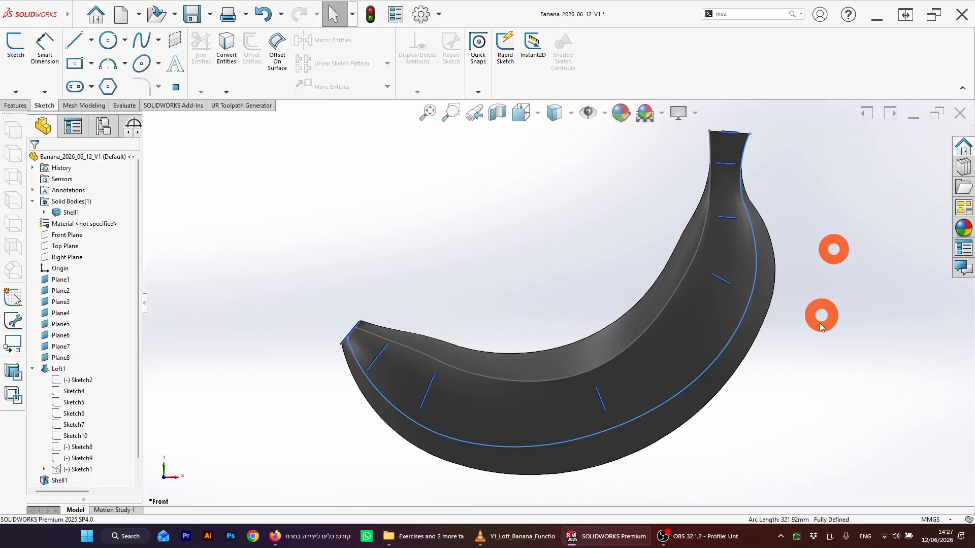
Step: Select another curved loft edge on the banana and convert it into a third 3D sketch
mouse_move(814, 342)
middle_mouse_down()
mouse_move(773, 377)
mouse_move(718, 350)
middle_mouse_up()
left_click(710, 337)
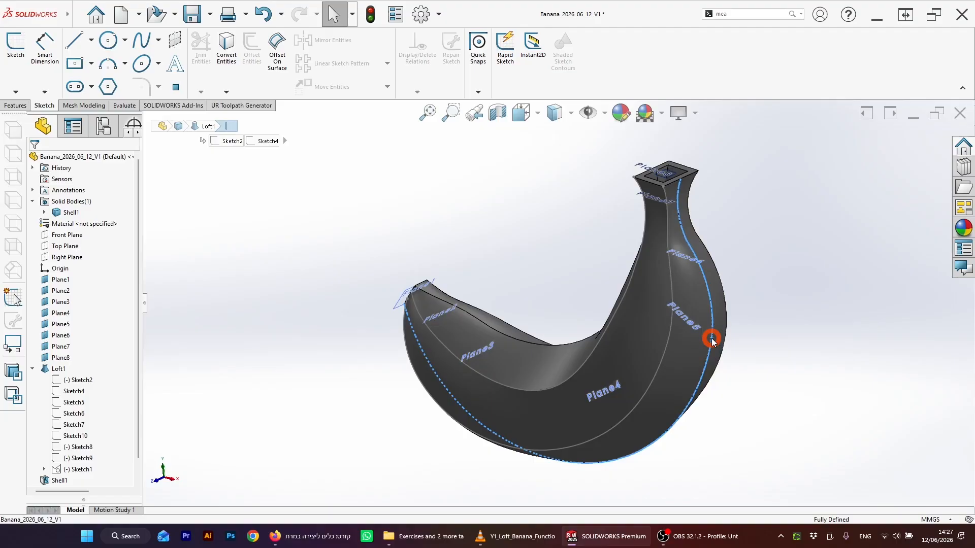
left_click(16, 94)
left_click(56, 129)
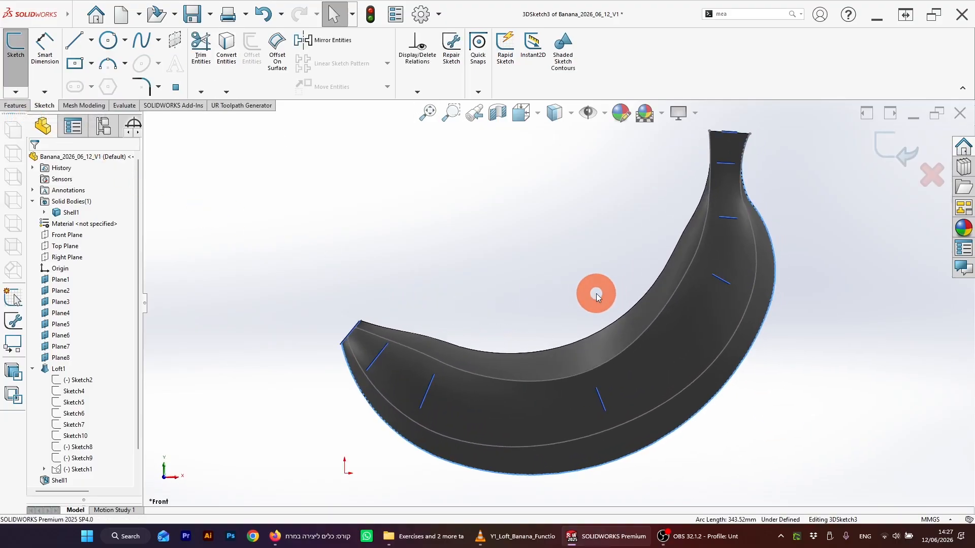
middle_click_drag(683, 301, 687, 272)
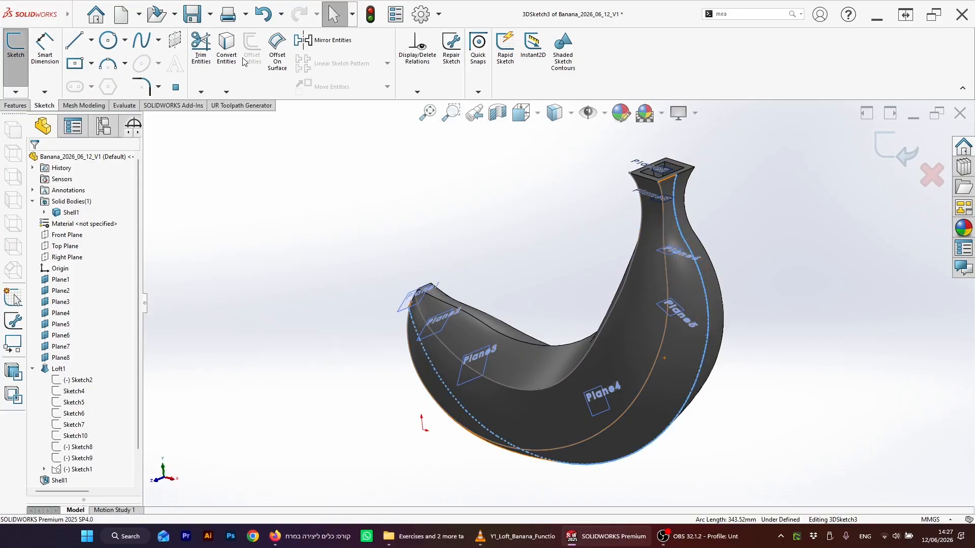
left_click(893, 148)
Step: Select the curved loft edge on the far side and convert it into a fourth 3D sketch
mouse_move(862, 202)
middle_mouse_down()
mouse_move(805, 285)
mouse_move(685, 352)
middle_mouse_up()
left_click(630, 409)
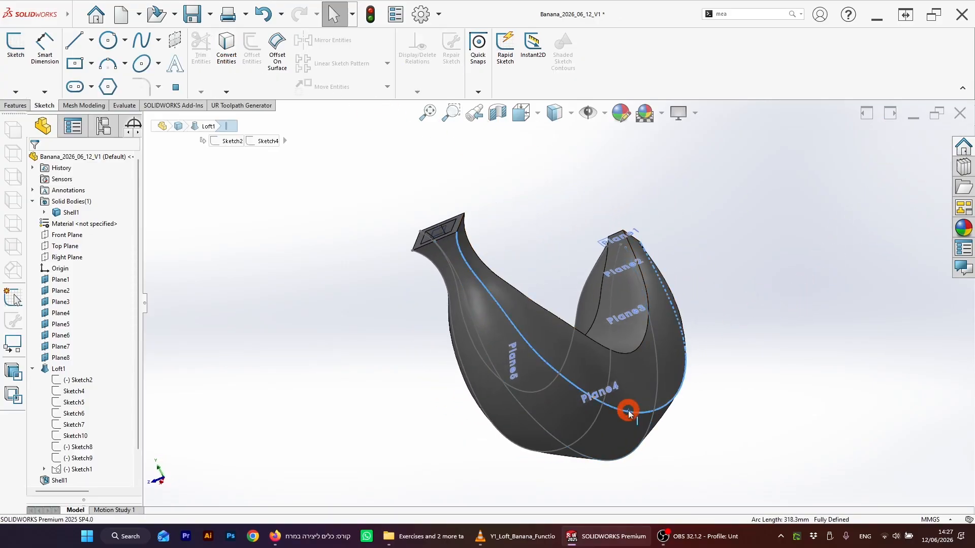
middle_click_drag(794, 307, 781, 333)
left_click(16, 92)
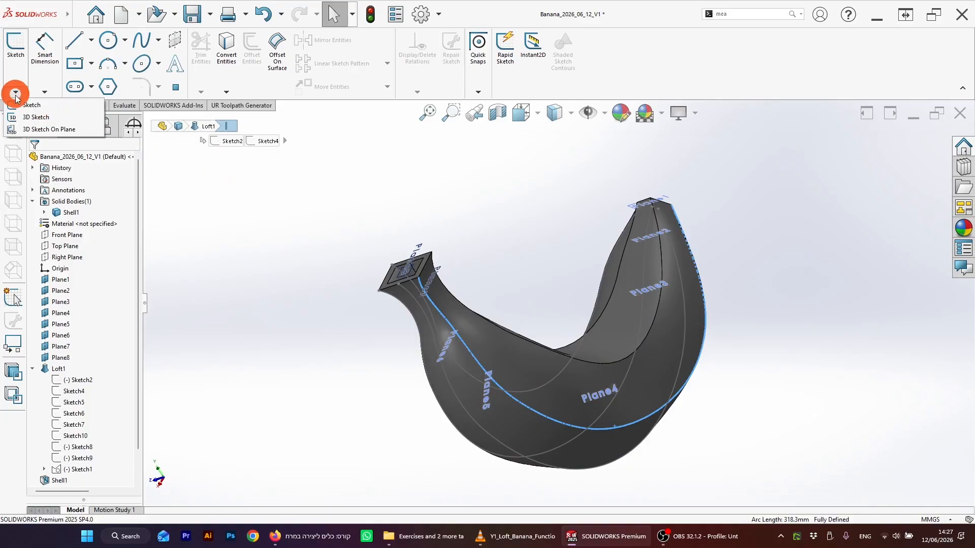
left_click(26, 120)
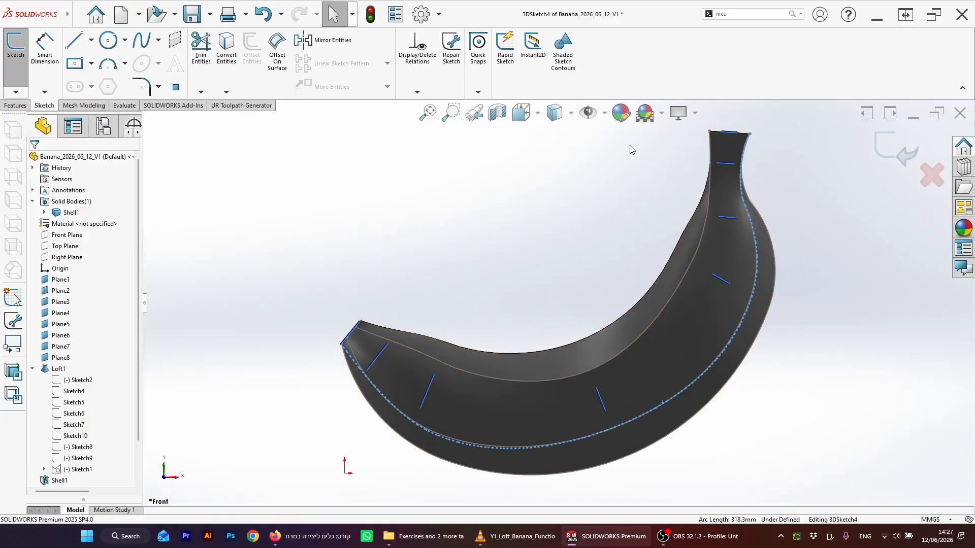
left_click(236, 67)
left_click(393, 124)
left_click(909, 149)
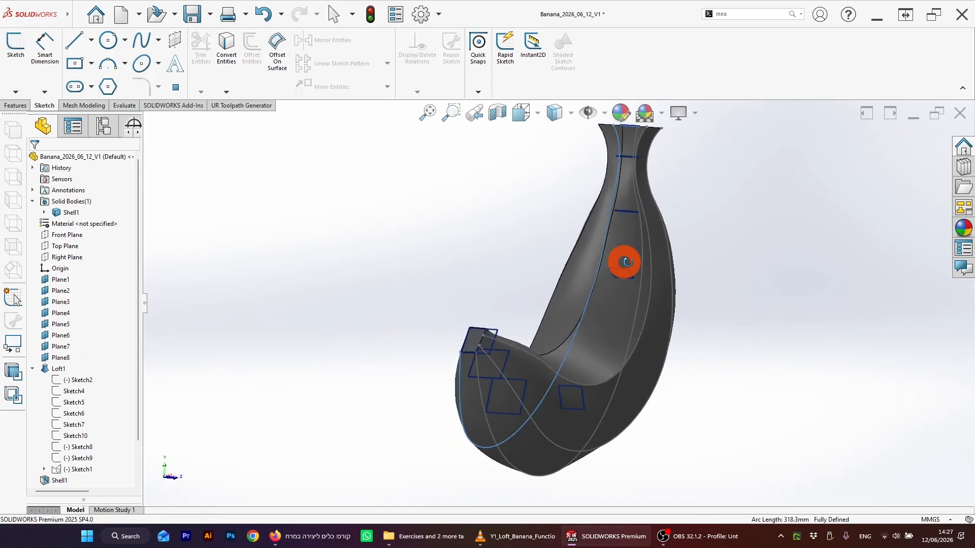
Step: Select the inner curved loft edge and convert it into a fifth 3D sketch
middle_click_drag(529, 334, 464, 342)
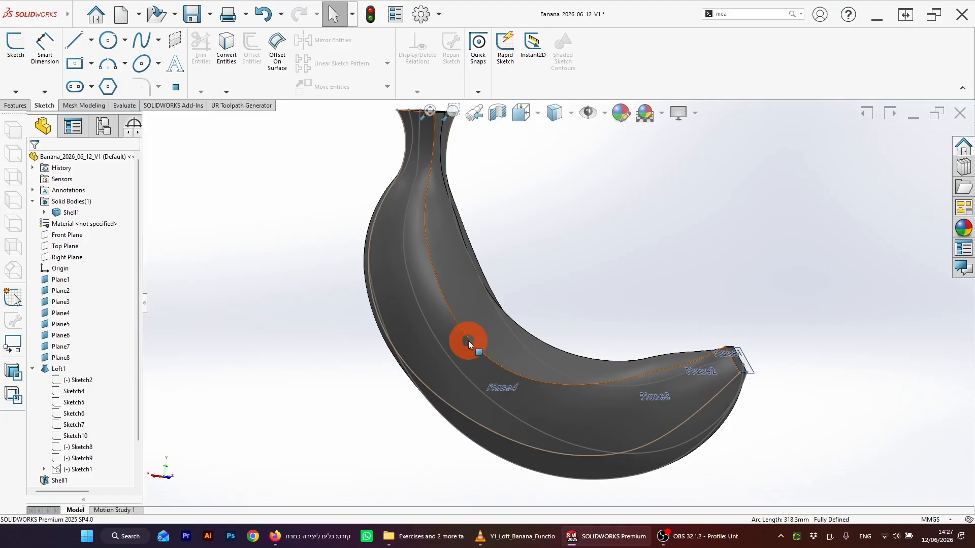
left_click(529, 335)
left_click(94, 124)
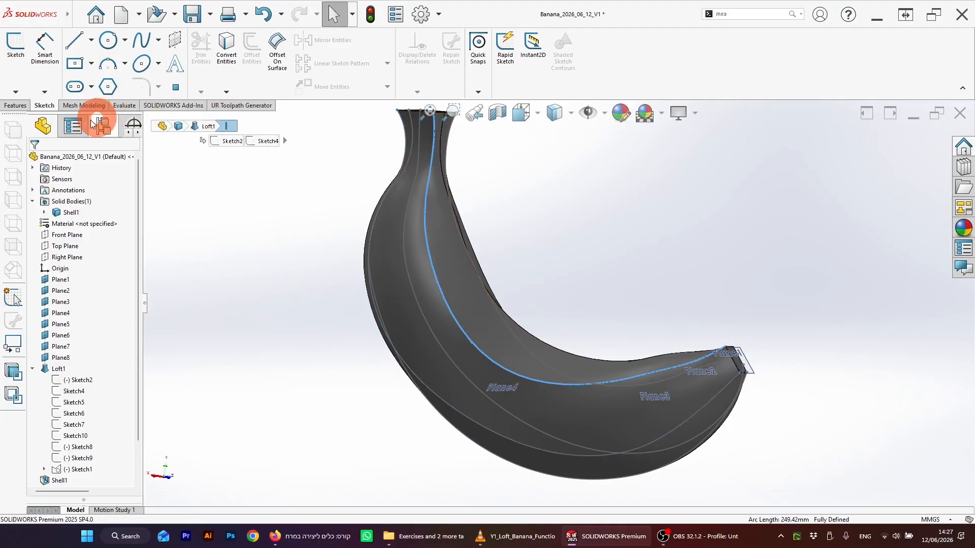
left_click(16, 94)
left_click(25, 117)
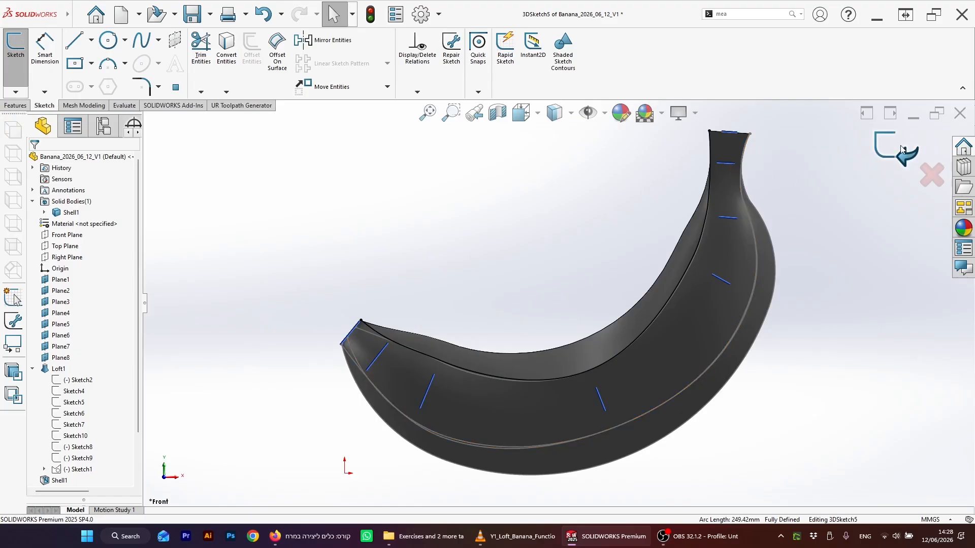
mouse_move(548, 226)
middle_mouse_down()
mouse_move(592, 307)
mouse_move(601, 270)
middle_mouse_up()
Step: Hide the Shell1 solid body so only the curves remain visible
scroll(574, 261, "up", 5)
left_click(536, 264)
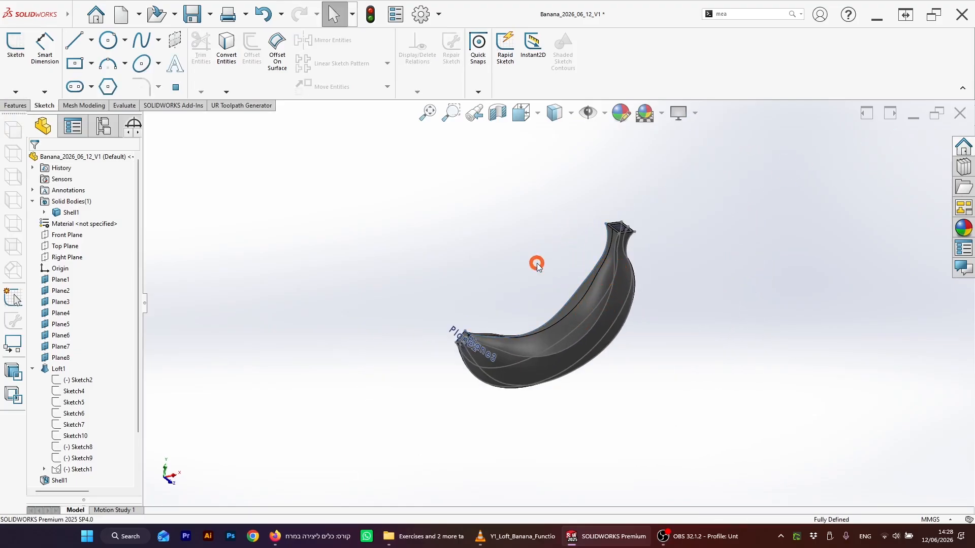
scroll(605, 291, "down", 3)
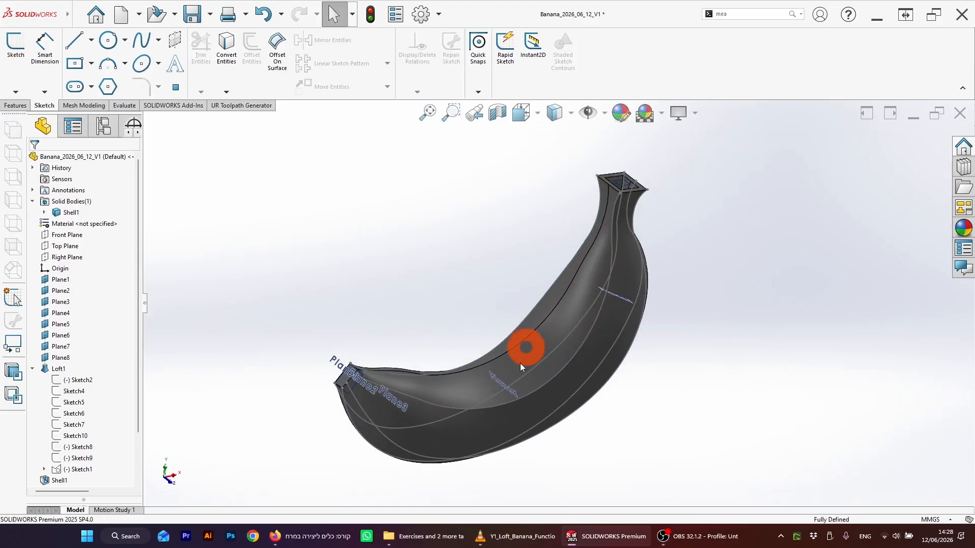
right_click(70, 214)
key("Escape")
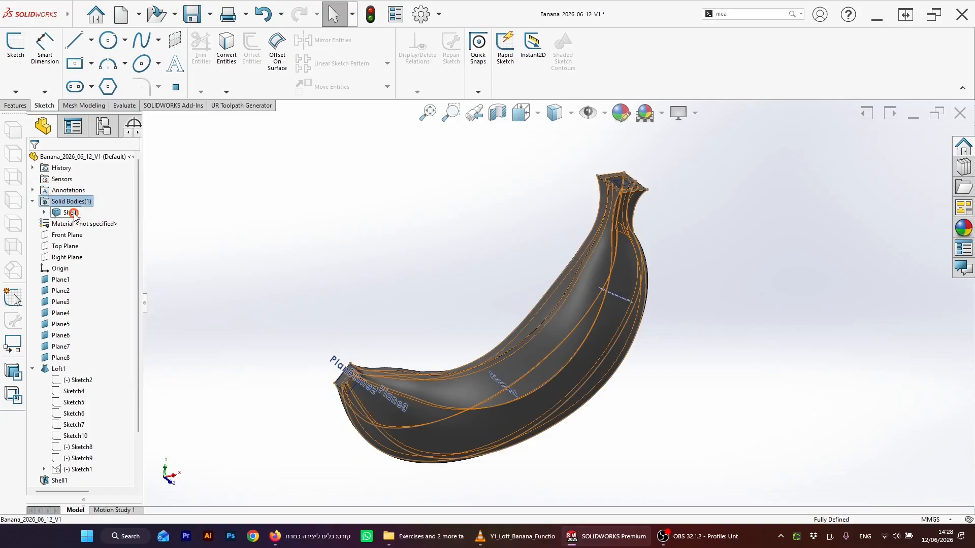
left_click(71, 214)
right_click(71, 214)
left_click(83, 201)
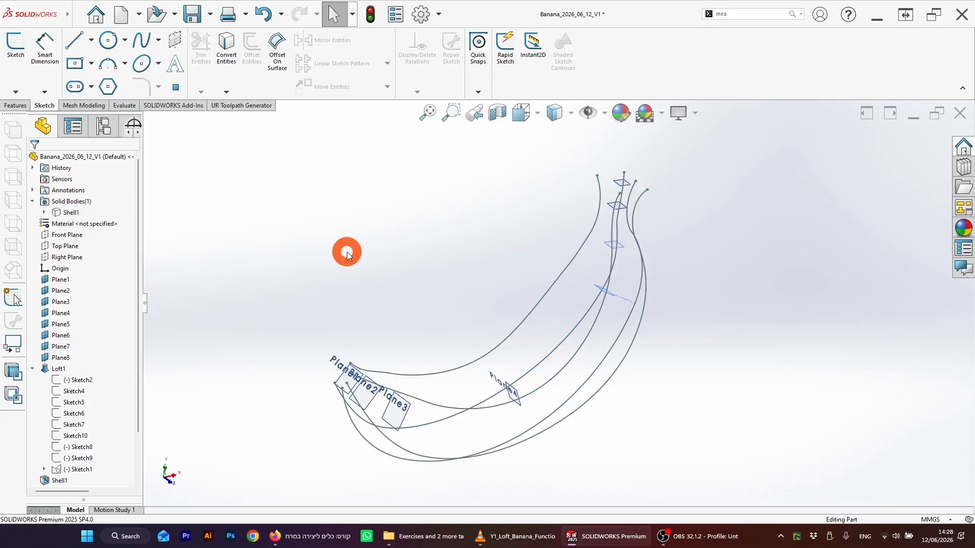
Step: Turn off the visibility of all planes in the view
mouse_move(400, 240)
middle_mouse_down()
mouse_move(318, 342)
mouse_move(355, 335)
mouse_move(435, 238)
mouse_move(485, 245)
mouse_move(467, 252)
mouse_move(458, 289)
middle_mouse_up()
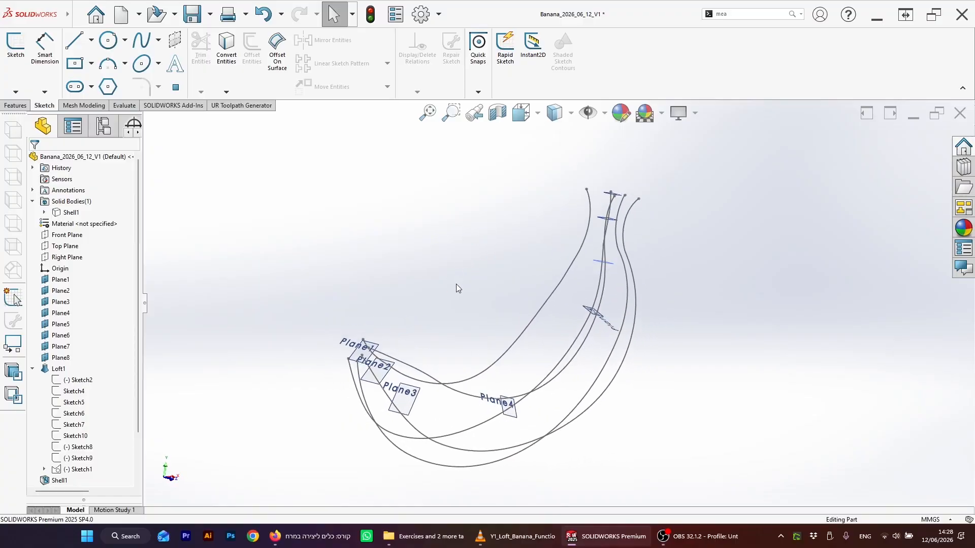
left_click(603, 116)
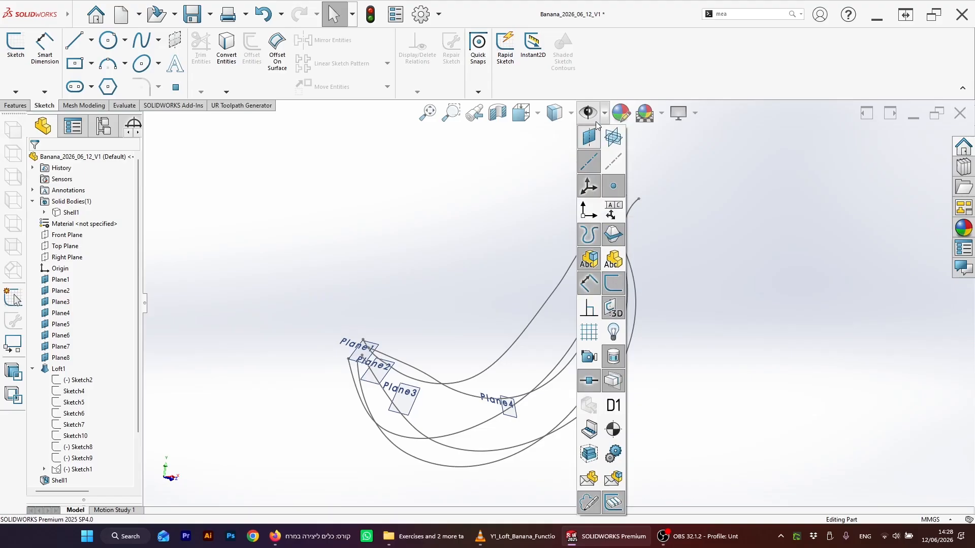
left_click(591, 141)
Step: Hide the loft's Sketch2 profile and Sketch1 guide sketch
middle_click_drag(745, 231, 667, 277)
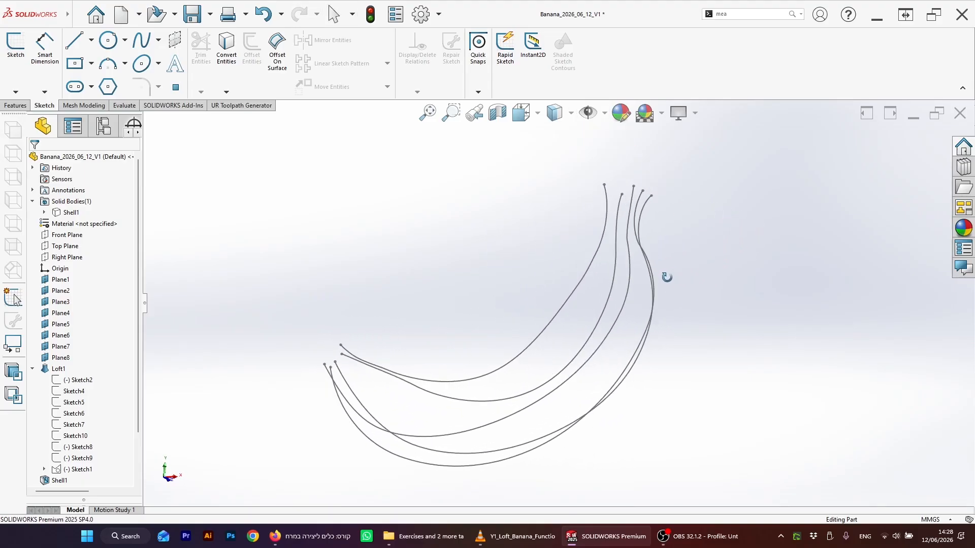
left_click(81, 380)
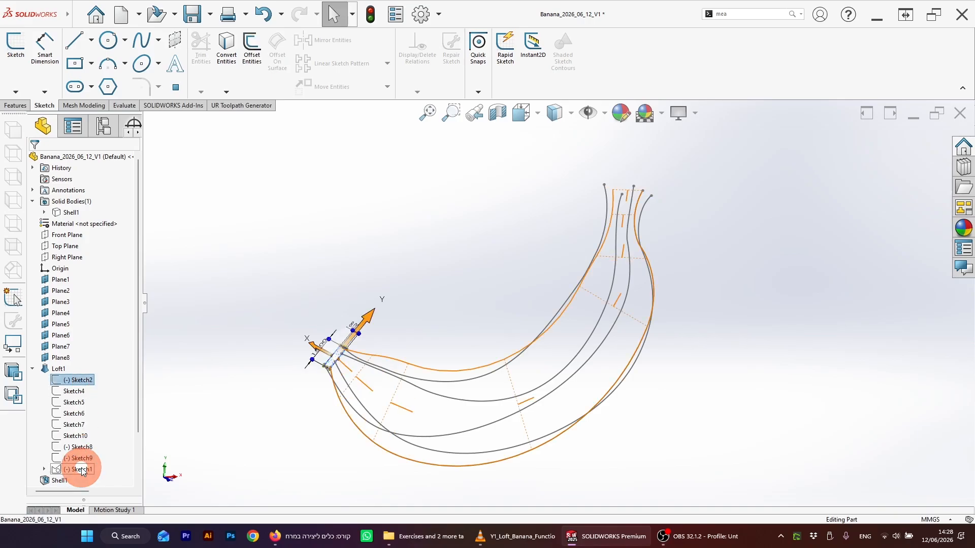
left_click(81, 470)
left_click(727, 393)
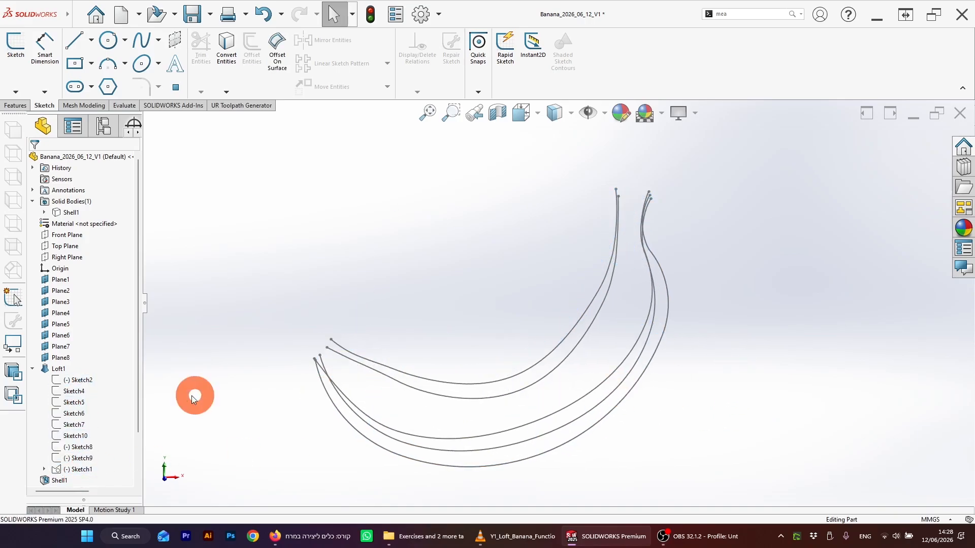
left_click(81, 380)
left_click(76, 469, "shift")
mouse_move(225, 405)
middle_mouse_down()
mouse_move(283, 403)
mouse_move(336, 446)
mouse_move(431, 457)
mouse_move(515, 436)
mouse_move(572, 435)
mouse_move(711, 347)
mouse_move(642, 364)
mouse_move(666, 377)
middle_mouse_up()
left_click(681, 386)
Step: Sweep a 4 mm diameter circular profile along the 3DSketch5 curve
mouse_move(523, 327)
middle_mouse_down()
mouse_move(511, 305)
mouse_move(483, 311)
mouse_move(526, 342)
mouse_move(530, 320)
middle_mouse_up()
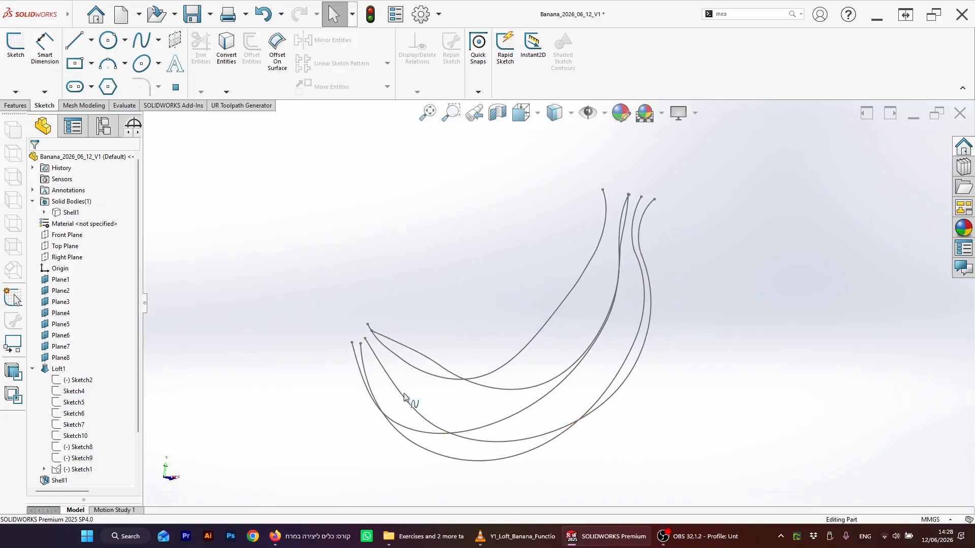
middle_click_drag(405, 398, 591, 208)
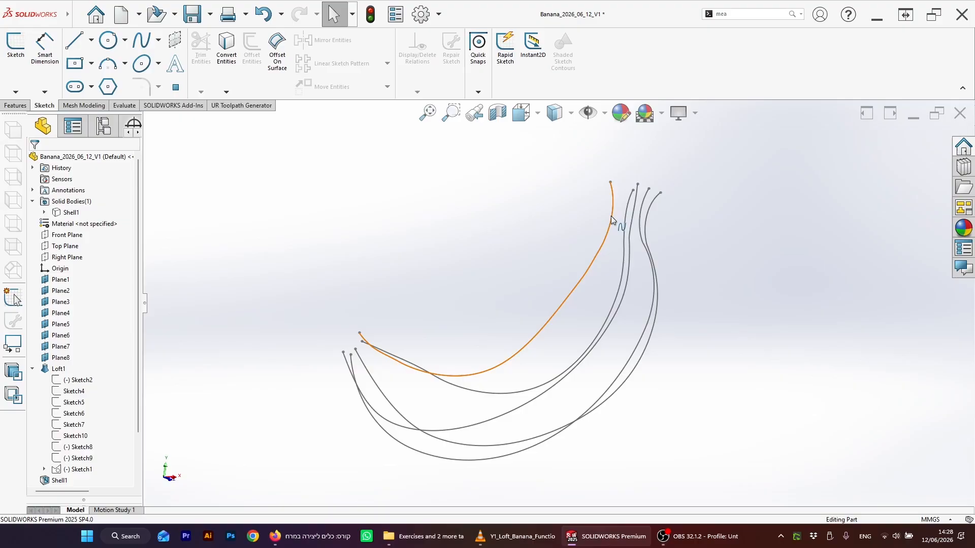
middle_click_drag(569, 293, 555, 312)
left_click(527, 365)
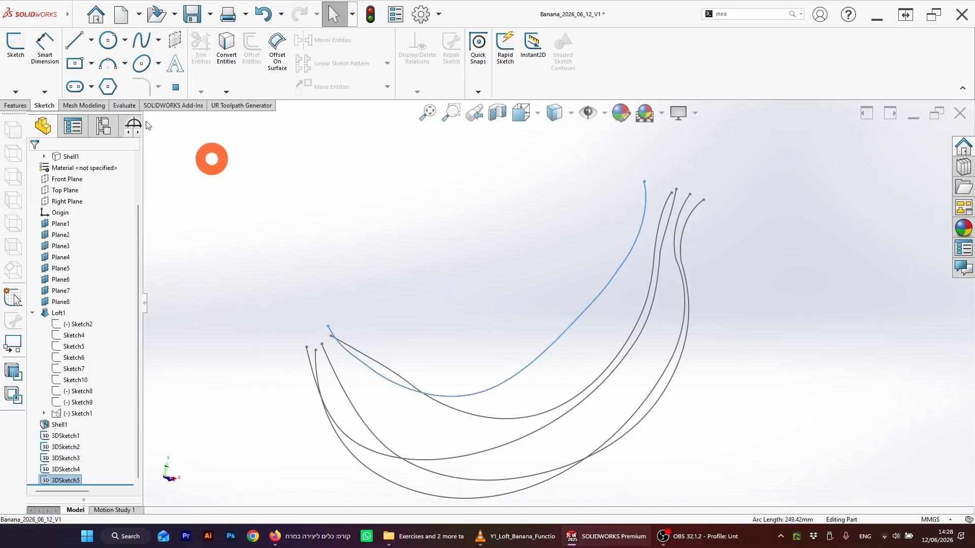
left_click(460, 229)
scroll(473, 263, "up", 2)
mouse_move(477, 269)
middle_mouse_down()
mouse_move(482, 281)
mouse_move(547, 296)
middle_mouse_up()
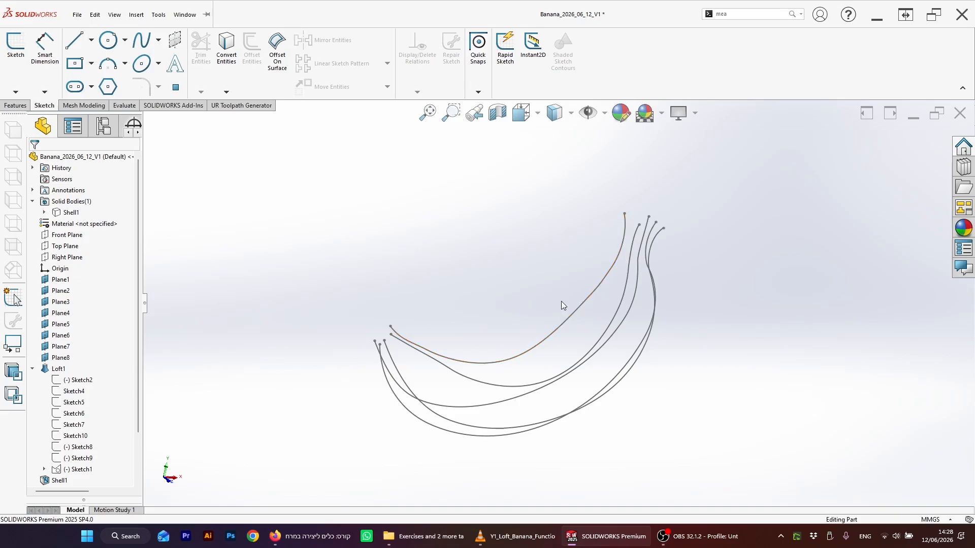
middle_click_drag(569, 300, 553, 294)
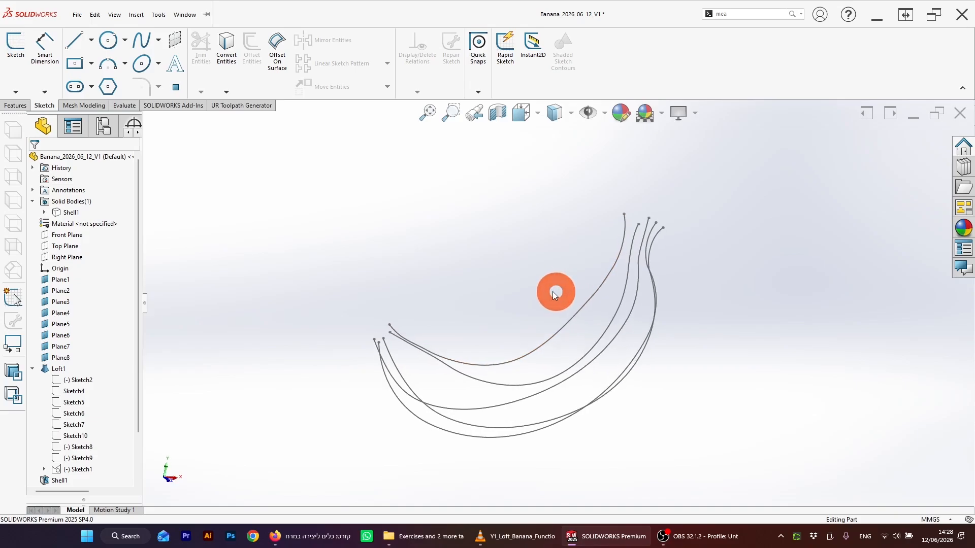
left_click(15, 106)
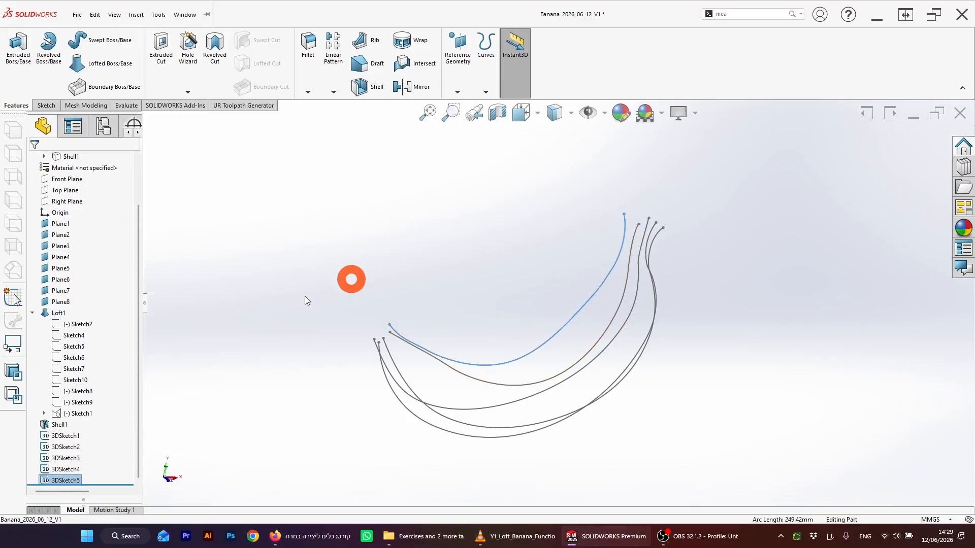
left_click(111, 40)
left_click(50, 197)
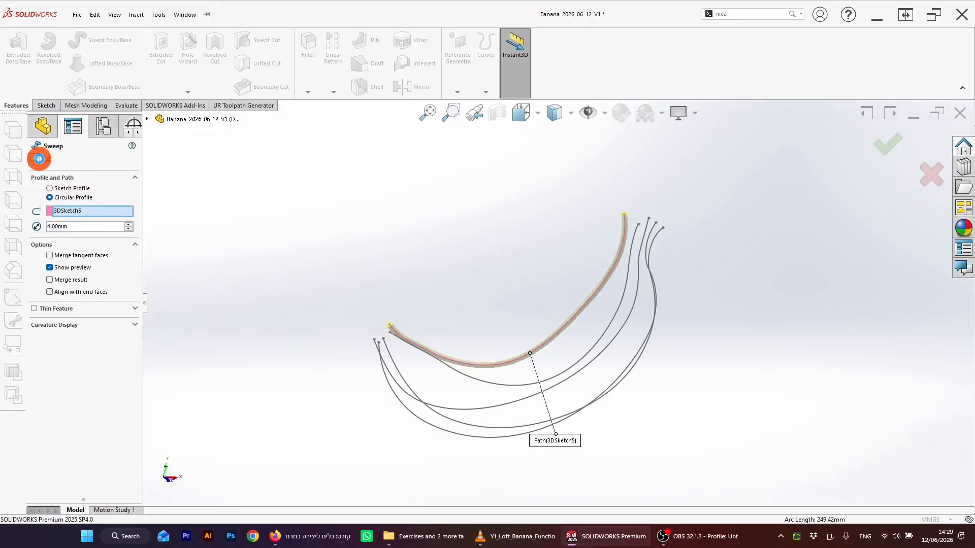
middle_click_drag(625, 276, 641, 256)
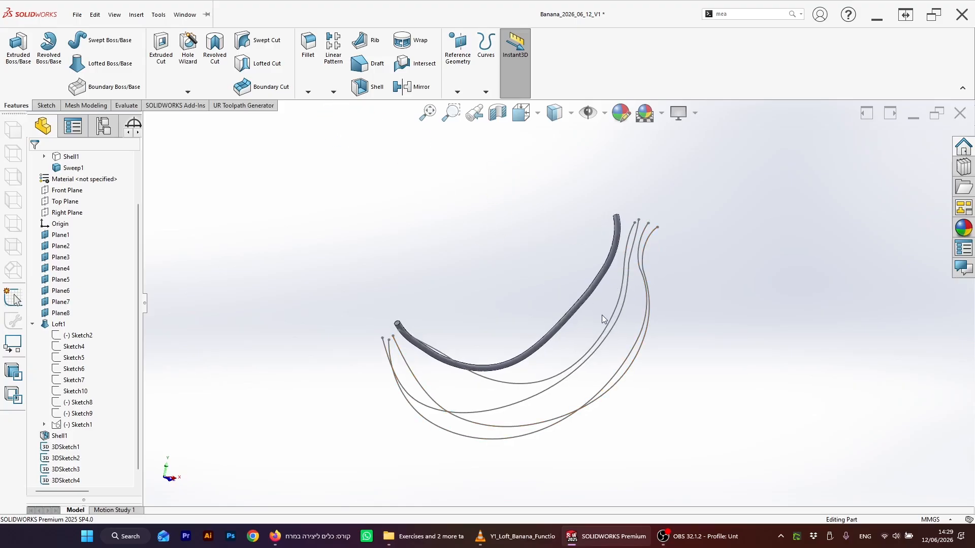
Step: Sweep a 4 mm diameter circular profile along the 3DSketch1 curve
left_click(615, 314)
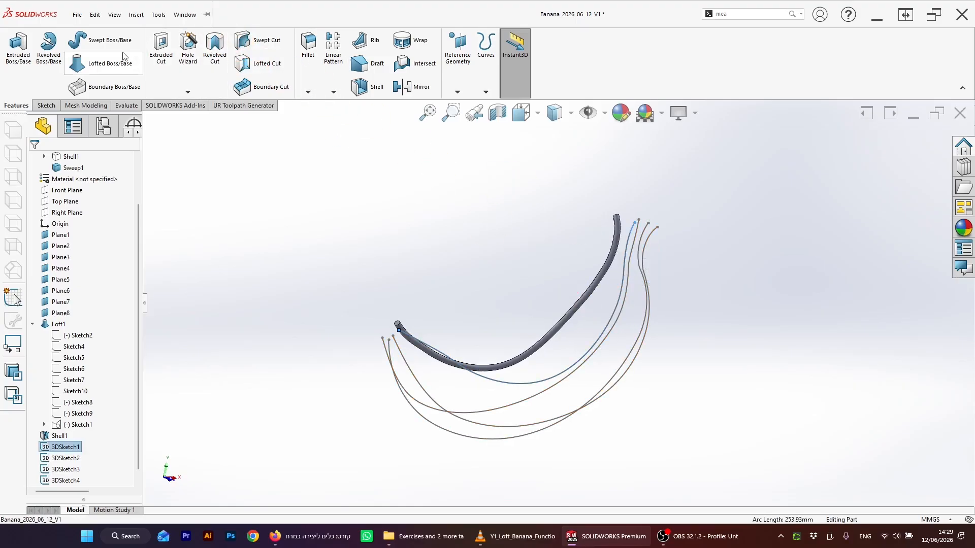
left_click(106, 47)
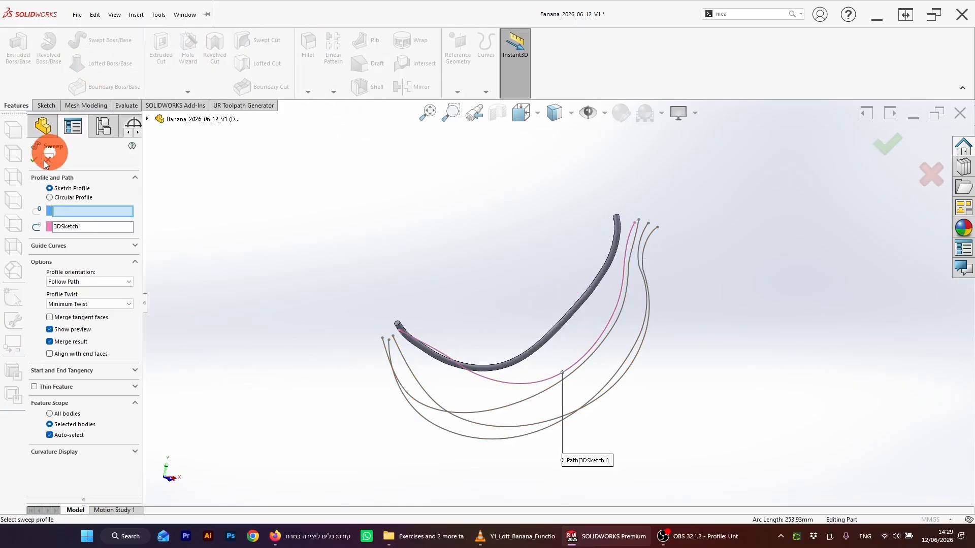
left_click(62, 198)
left_click(66, 226)
type("4")
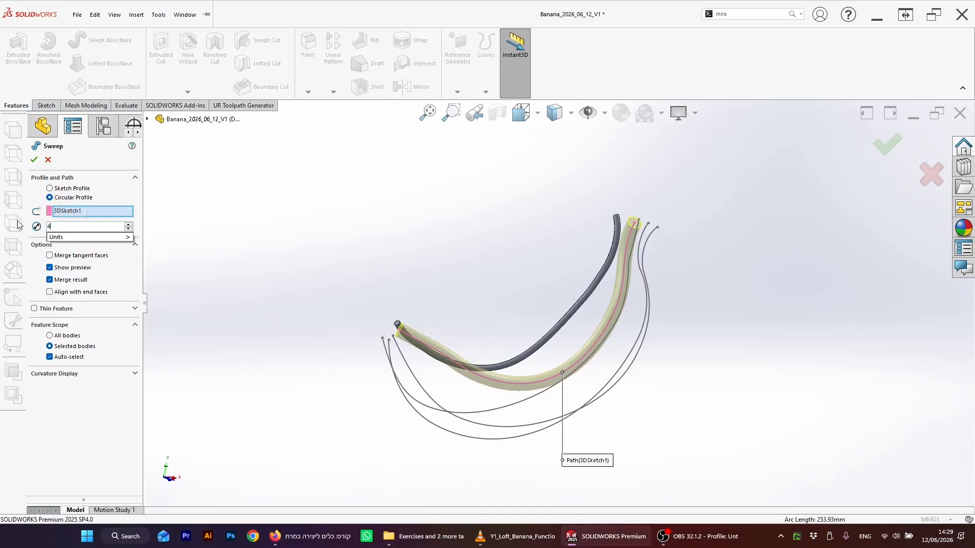
key("Return")
middle_click_drag(689, 242, 691, 240)
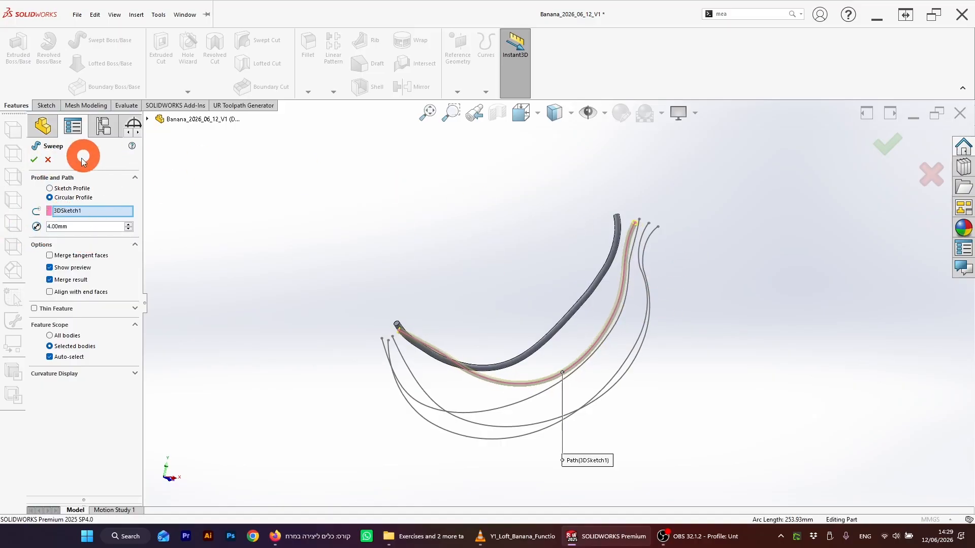
left_click(34, 162)
Step: Sweep a 4 mm diameter circular profile along the 3DSketch2 curve
middle_click_drag(762, 321, 611, 319)
middle_click_drag(531, 315, 475, 382)
middle_click_drag(681, 337, 680, 404)
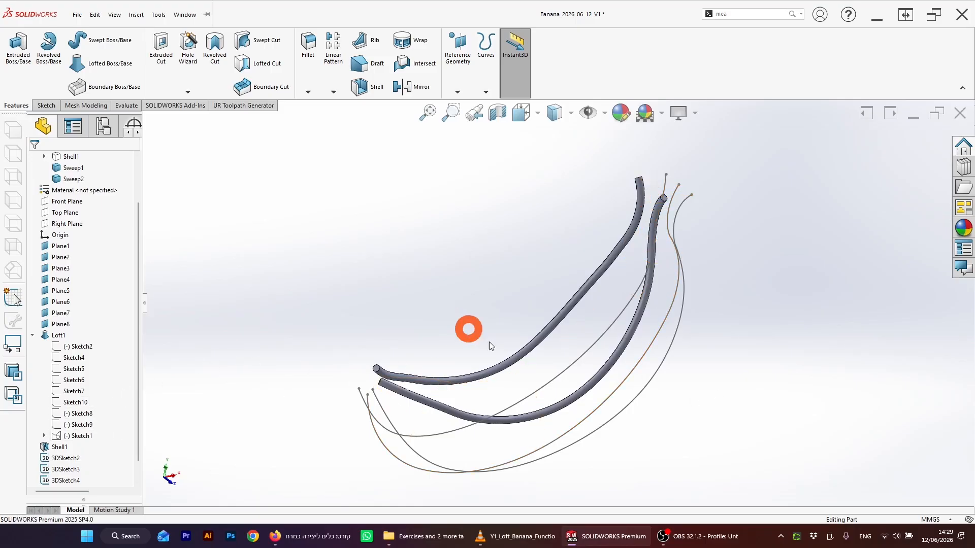
middle_click_drag(490, 346, 512, 373)
left_click(496, 441)
left_click(77, 14)
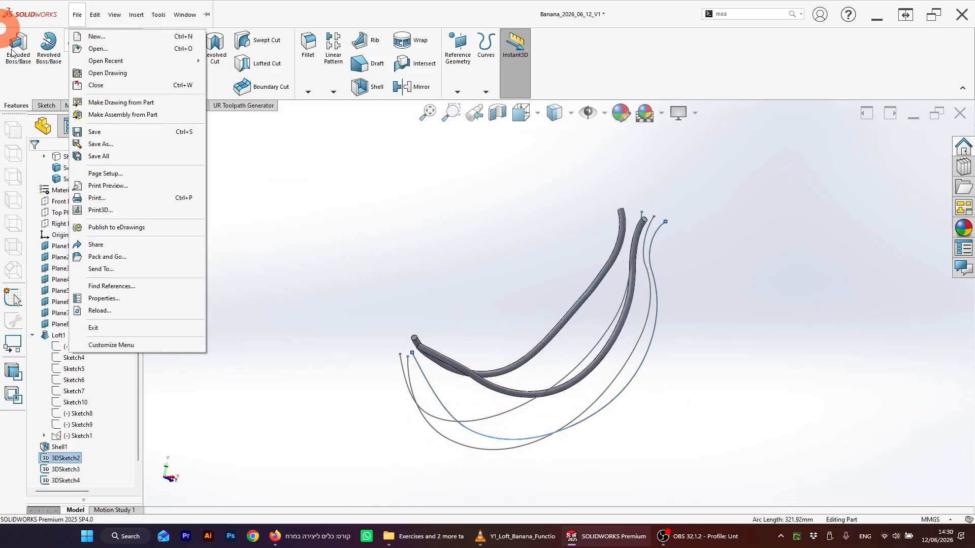
left_click(542, 362)
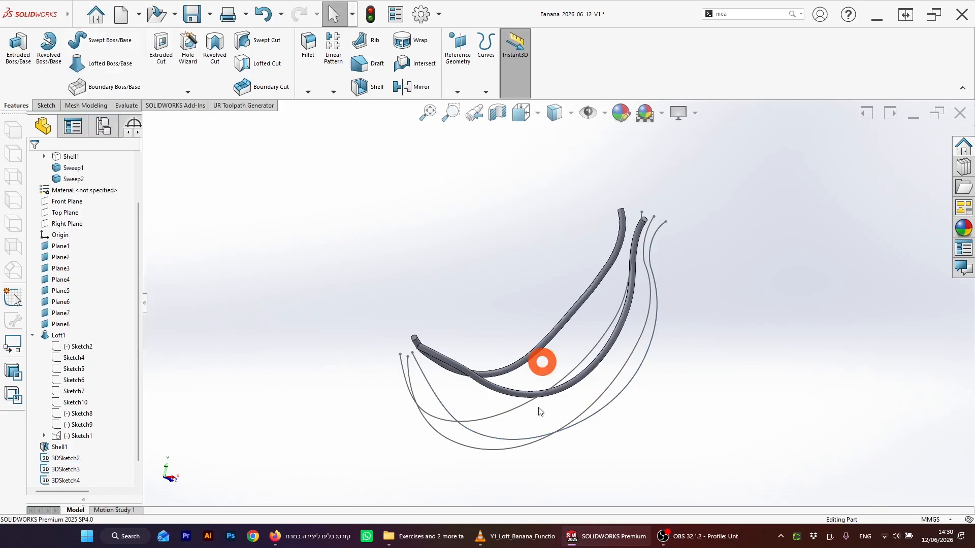
left_click(528, 439)
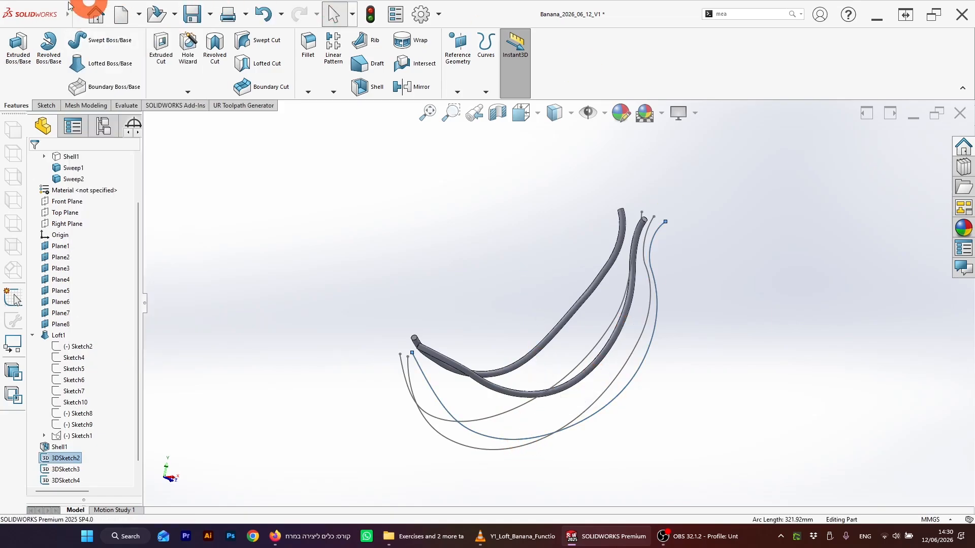
left_click(103, 47)
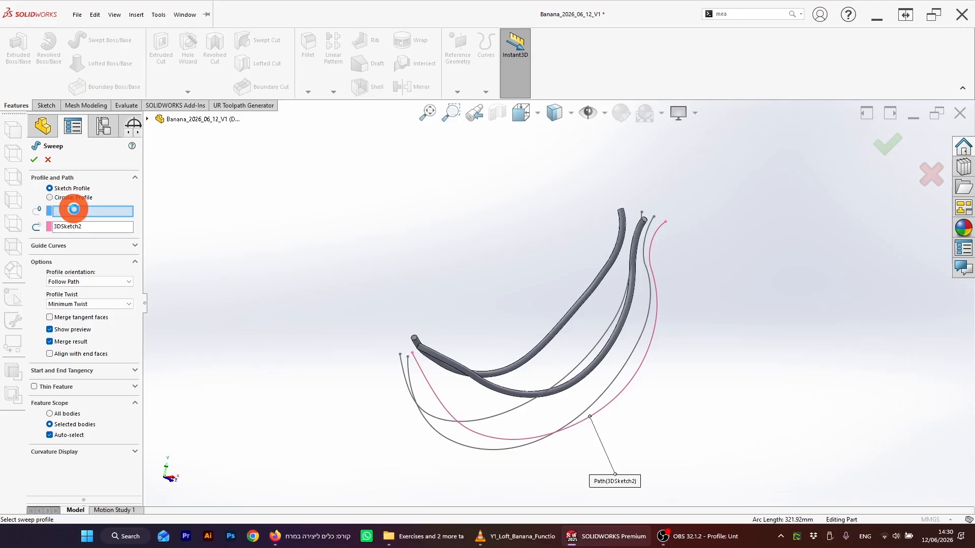
left_click(73, 198)
type("4")
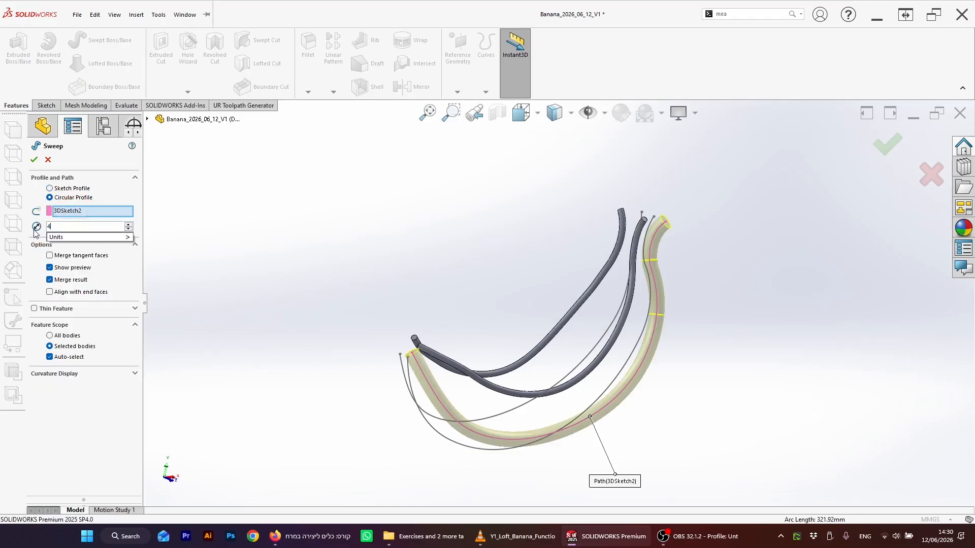
key("Return")
left_click(33, 162)
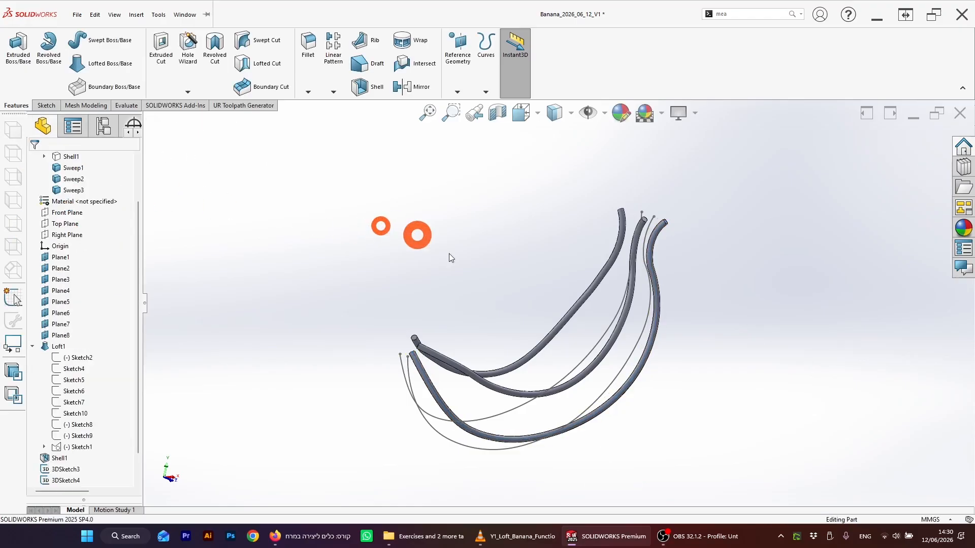
Step: Sweep a 4 mm diameter circular profile along the 3DSketch4 curve
middle_click_drag(514, 257, 527, 338)
left_click(441, 404)
mouse_move(441, 404)
middle_mouse_down()
mouse_move(496, 326)
mouse_move(592, 355)
mouse_move(471, 417)
mouse_move(544, 398)
mouse_move(491, 396)
mouse_move(630, 382)
mouse_move(564, 444)
mouse_move(527, 455)
mouse_move(552, 423)
middle_mouse_up()
scroll(568, 409, "down", 1)
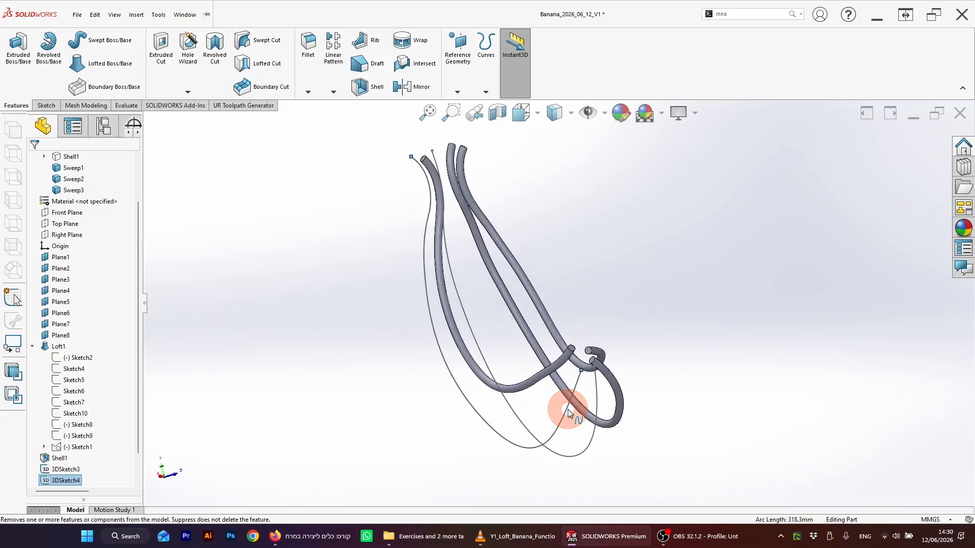
left_click(80, 39)
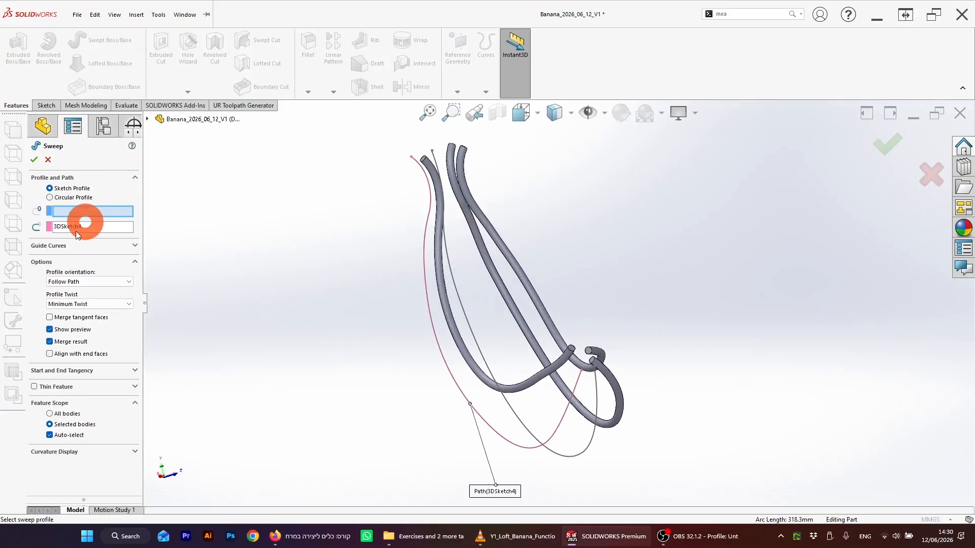
left_click(60, 197)
left_click(83, 220)
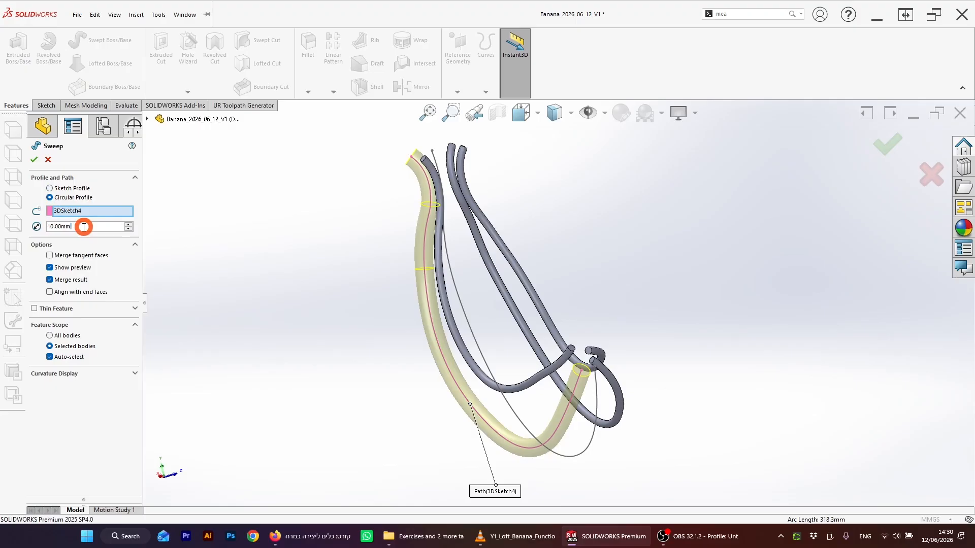
type("4")
key("Return")
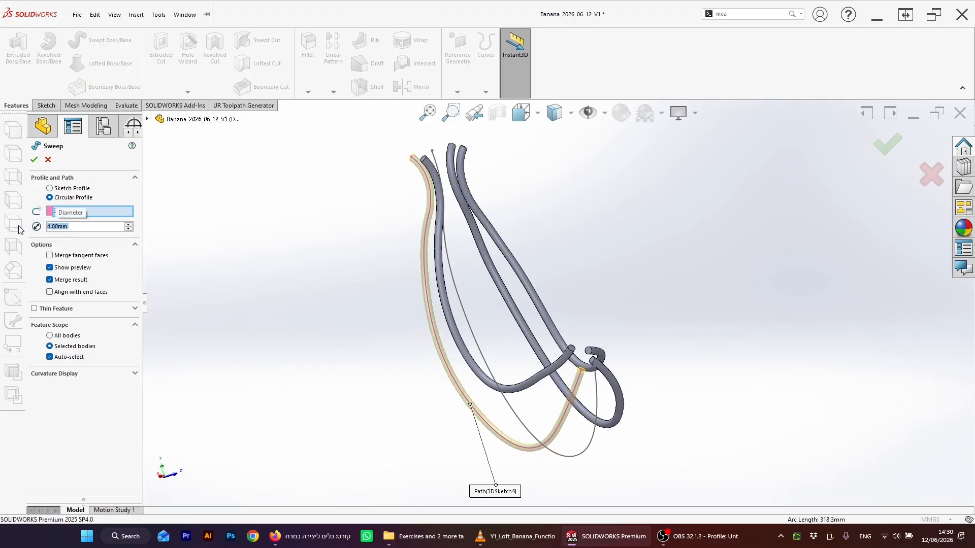
left_click(889, 144)
Step: Sweep a 4 mm diameter circular profile along the 3DSketch3 curve
middle_click_drag(625, 346, 619, 303)
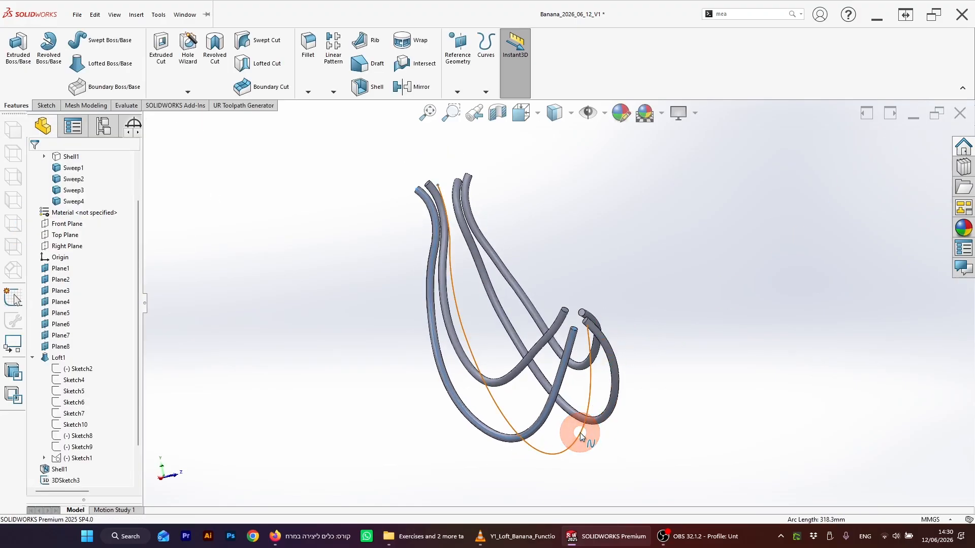
left_click(580, 433)
left_click(106, 45)
left_click(46, 218)
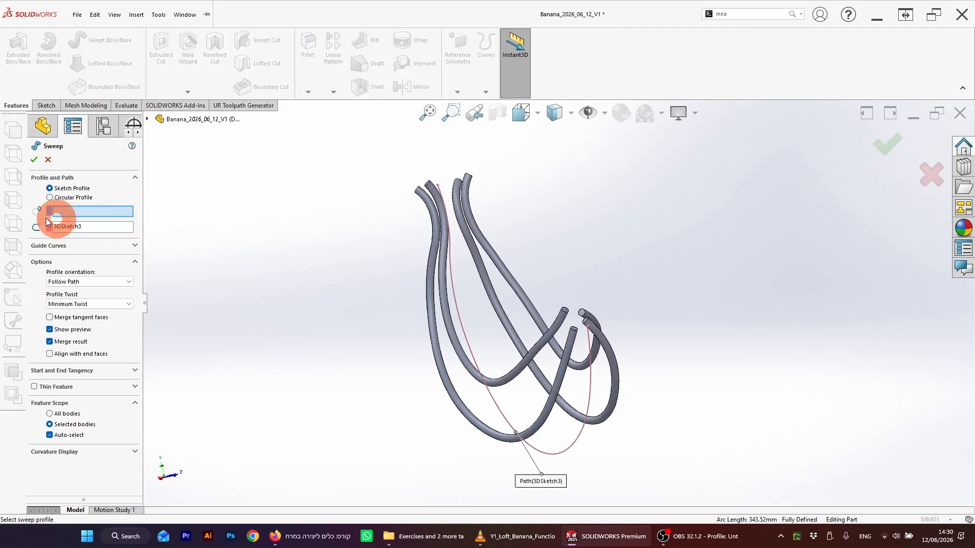
left_click(60, 200)
left_click(79, 227)
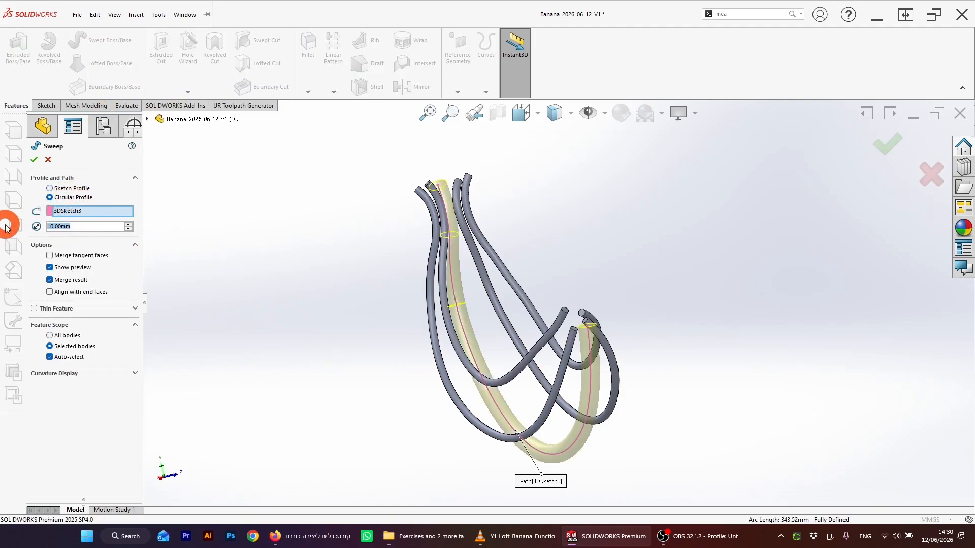
type("4")
key("Return")
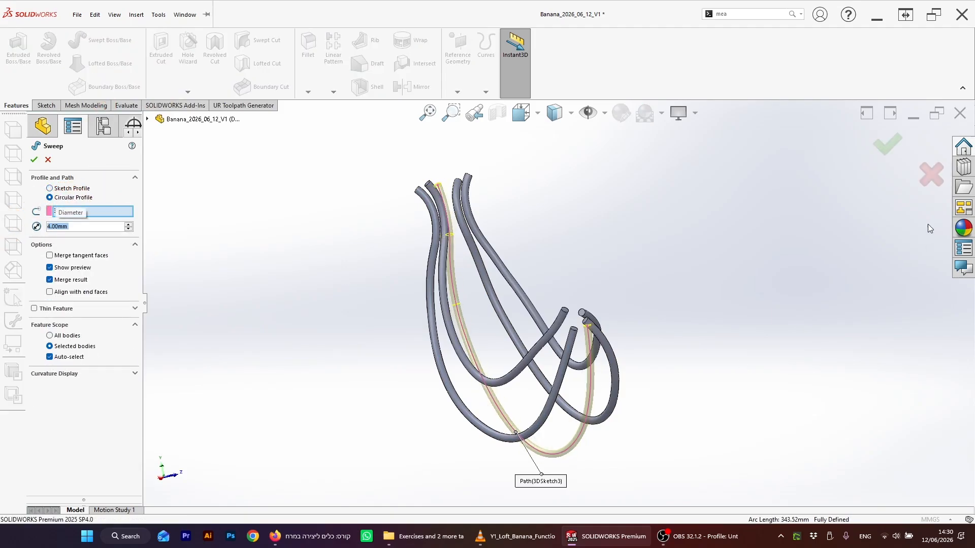
left_click(887, 148)
Step: Show the Shell1 solid body again
middle_click_drag(638, 264, 589, 308)
scroll(70, 209, "up", 2)
left_click(70, 212)
left_click(153, 229)
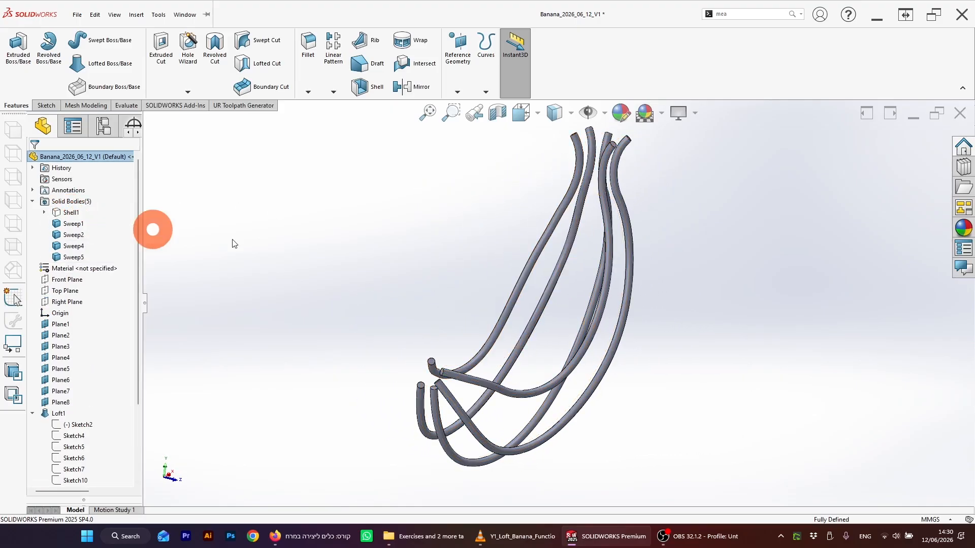
middle_click_drag(406, 254, 431, 278)
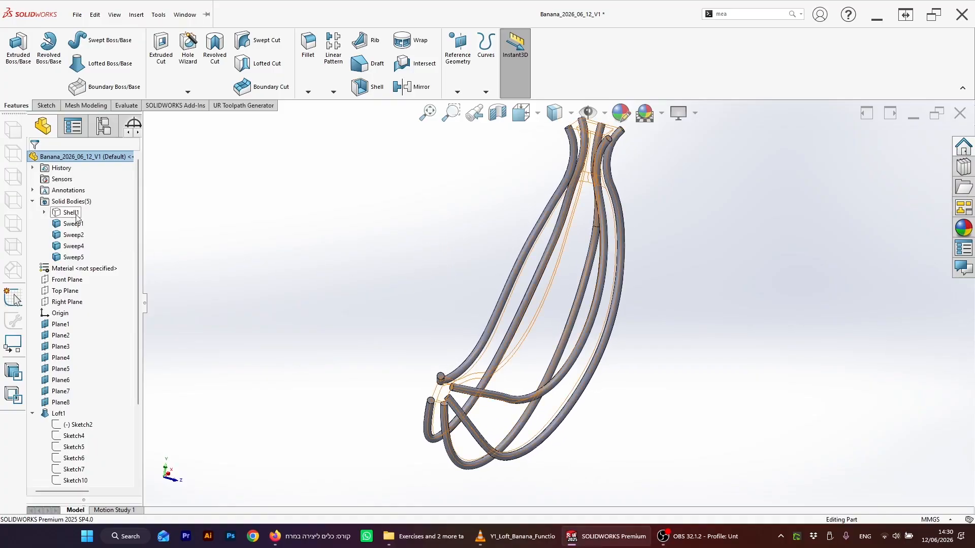
right_click(89, 216)
left_click(82, 200)
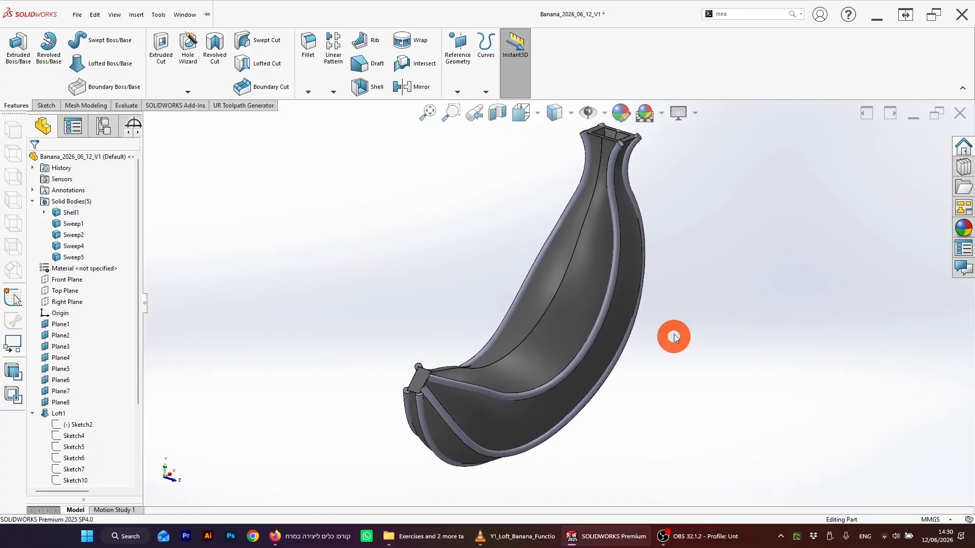
Step: Sweep a 4 mm diameter circular profile along the shell's lengthwise top edge
left_click(563, 281)
mouse_move(563, 282)
middle_mouse_down()
mouse_move(478, 250)
mouse_move(447, 268)
middle_mouse_up()
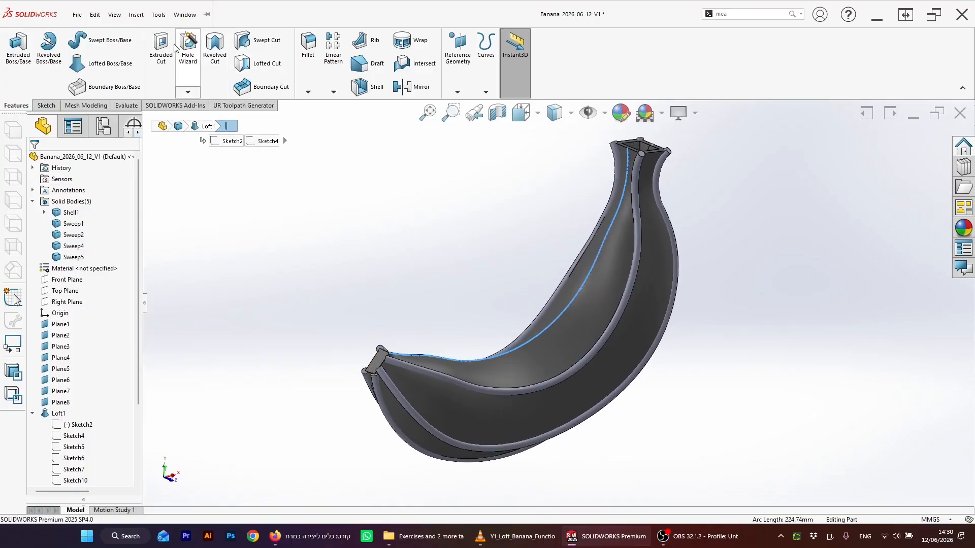
left_click(116, 39)
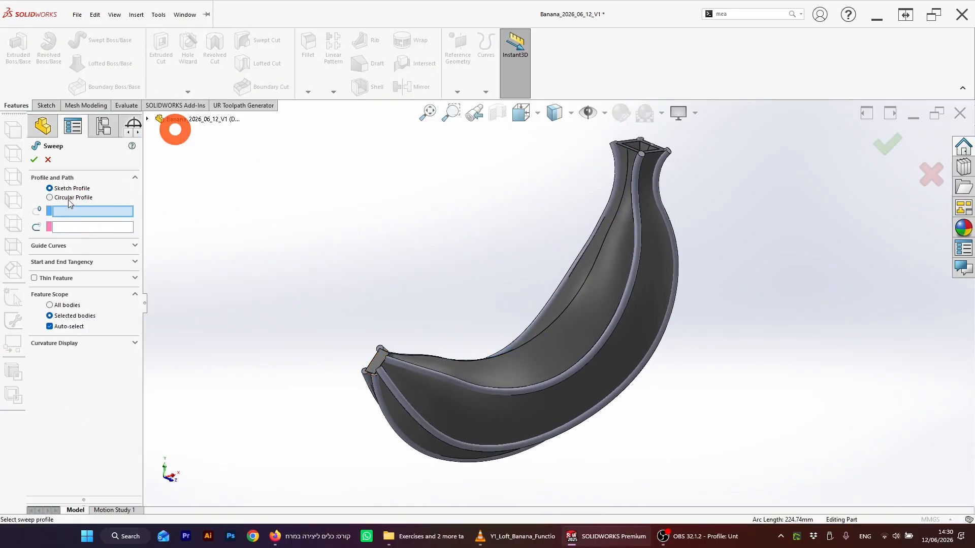
left_click(70, 198)
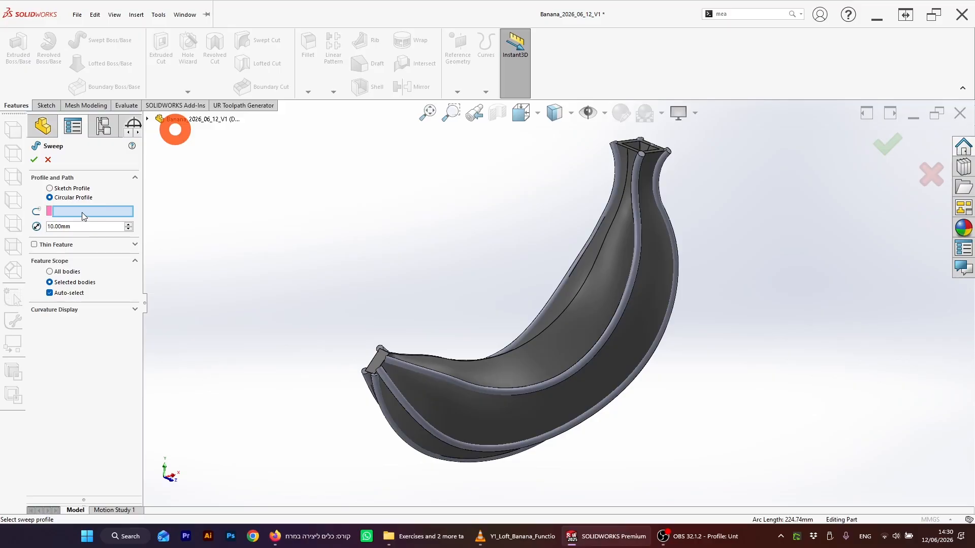
left_click(533, 340)
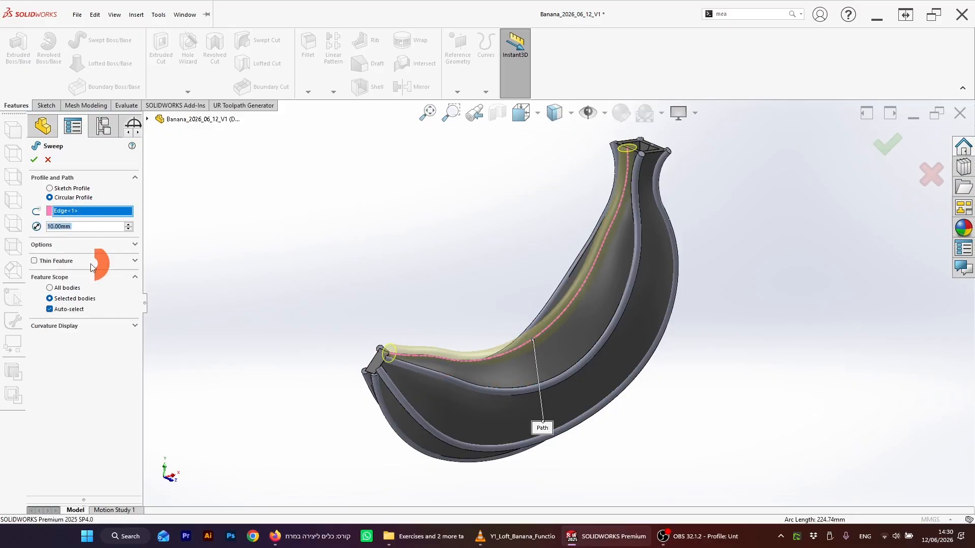
left_click(89, 230)
type("4")
key("Return")
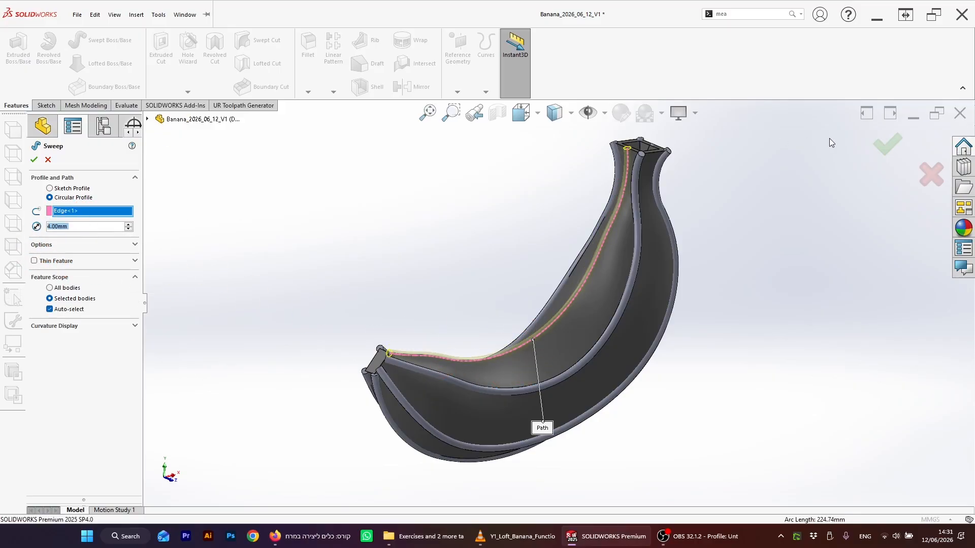
left_click(844, 243)
left_click(892, 146)
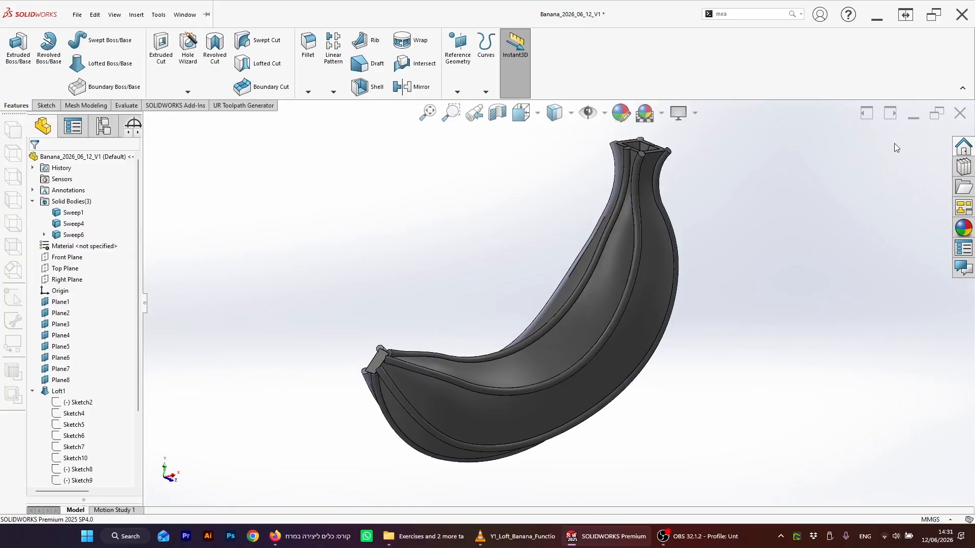
Step: Open the Sweep1 feature's definition to review its settings
middle_click_drag(704, 239, 724, 250)
mouse_move(473, 291)
middle_mouse_down()
mouse_move(513, 298)
mouse_move(478, 292)
middle_mouse_up()
scroll(64, 397, "down", 3)
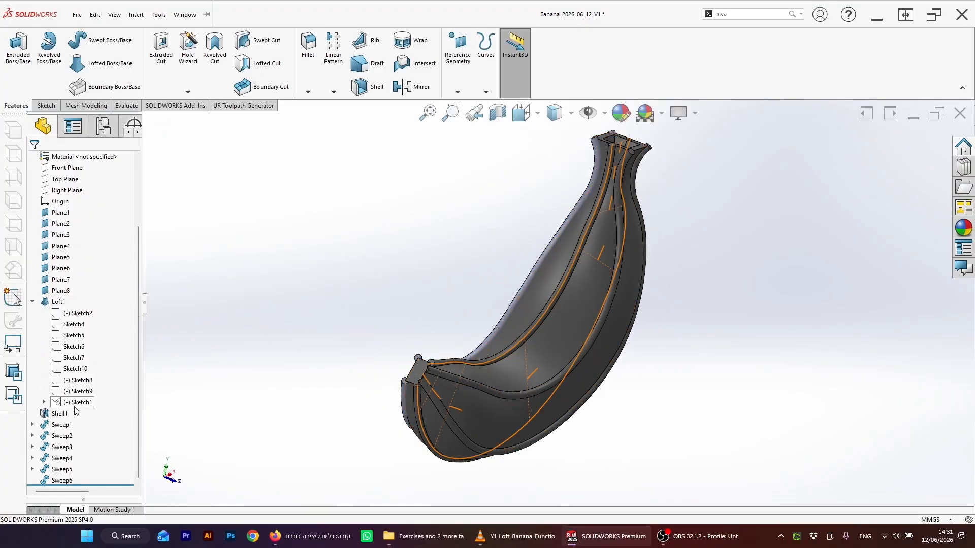
right_click(61, 424)
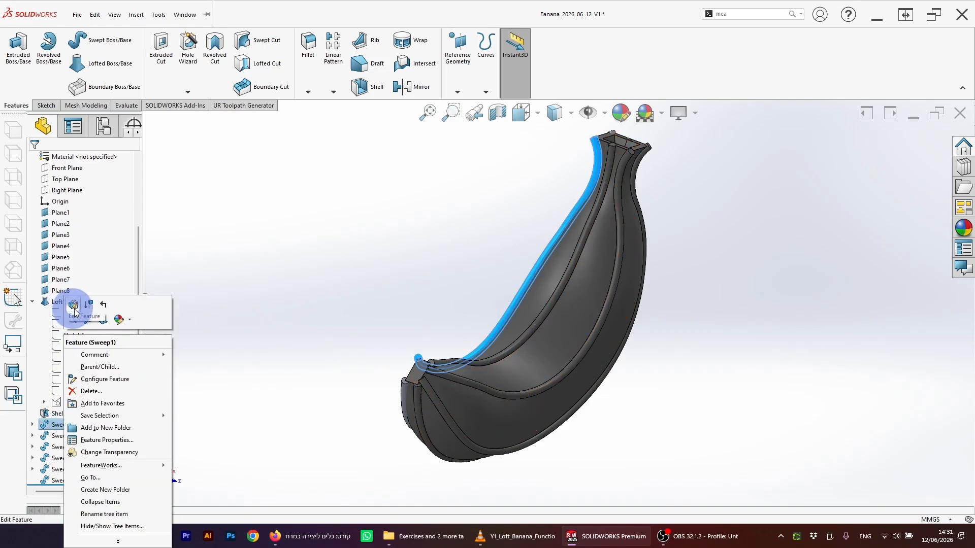
left_click(73, 306)
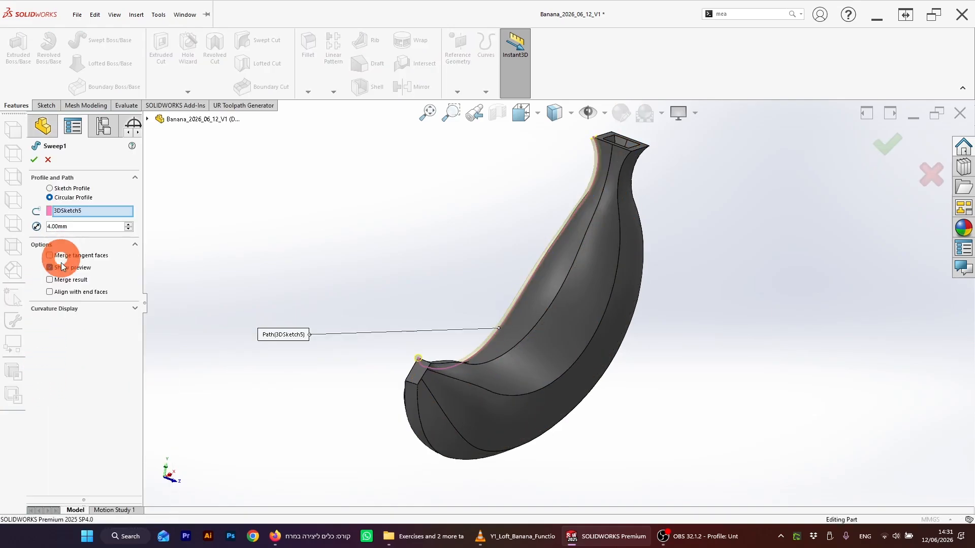
left_click(34, 159)
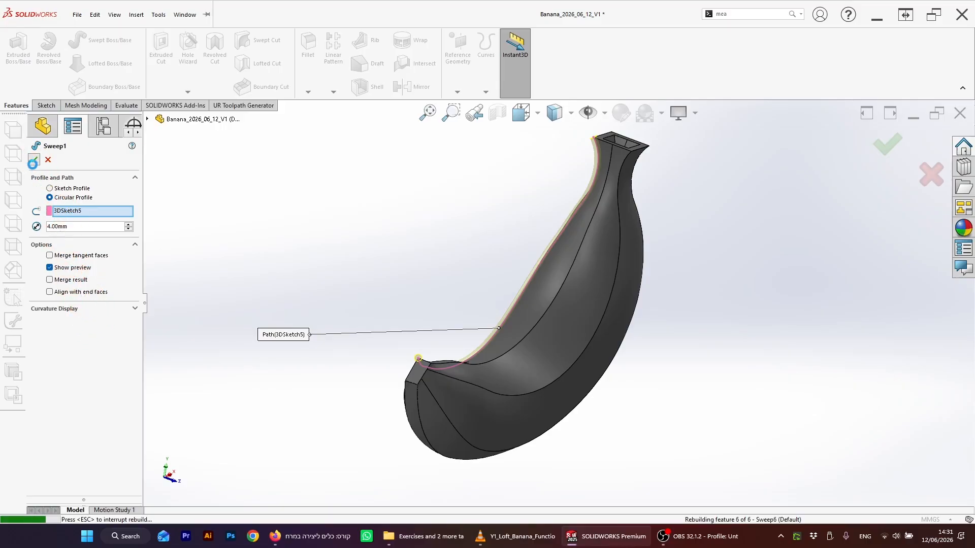
Step: Edit the Sweep2 feature to turn off Merge result
right_click(63, 436)
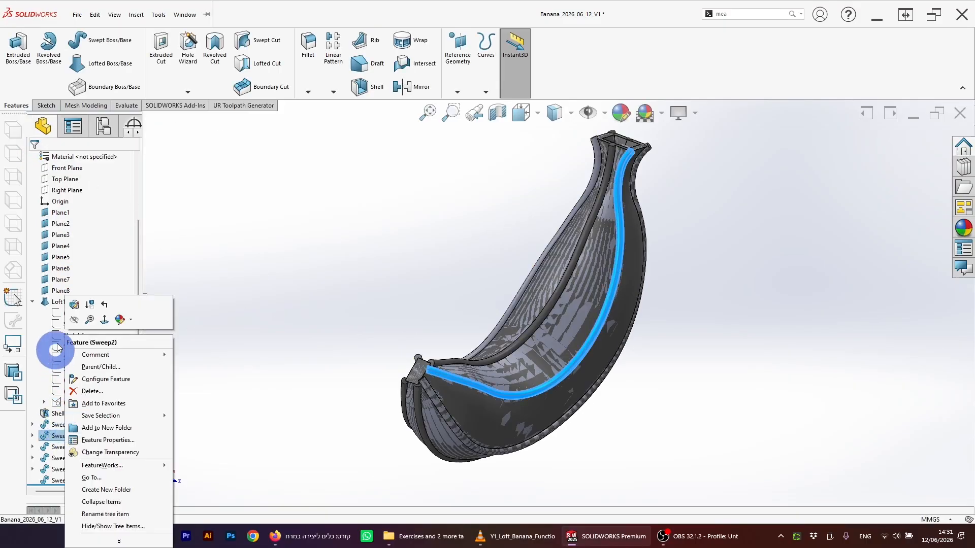
left_click(71, 308)
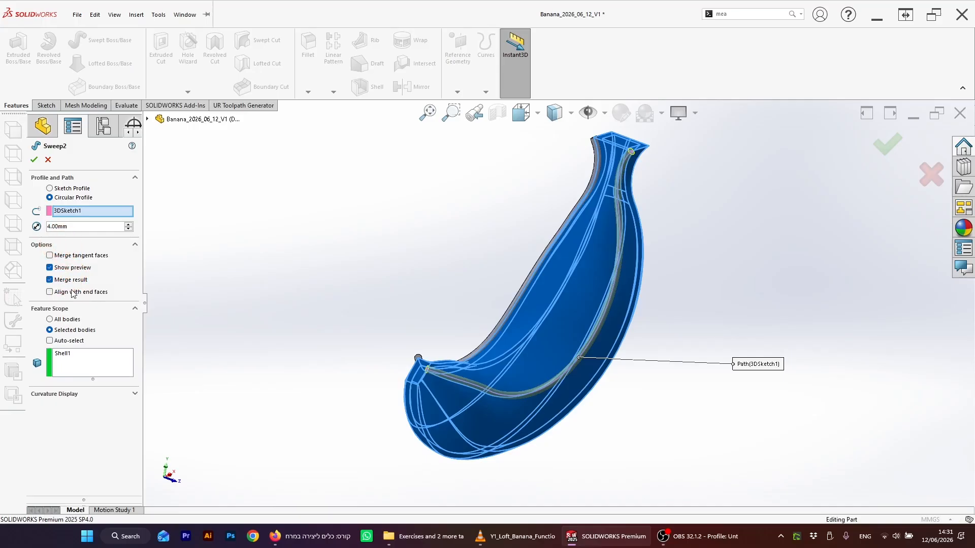
left_click(50, 279)
left_click(34, 160)
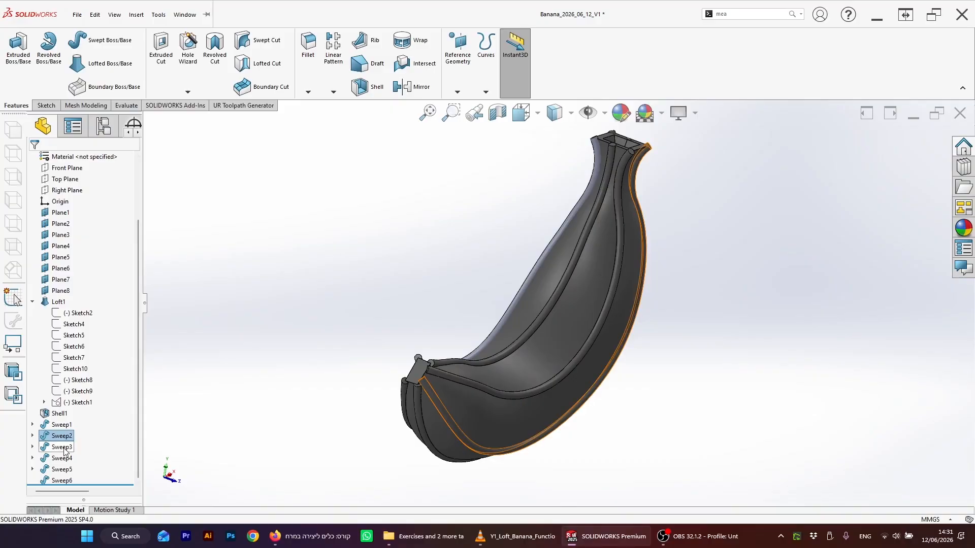
Step: Edit the Sweep3 feature to turn off Merge result
right_click(69, 448)
left_click(75, 310)
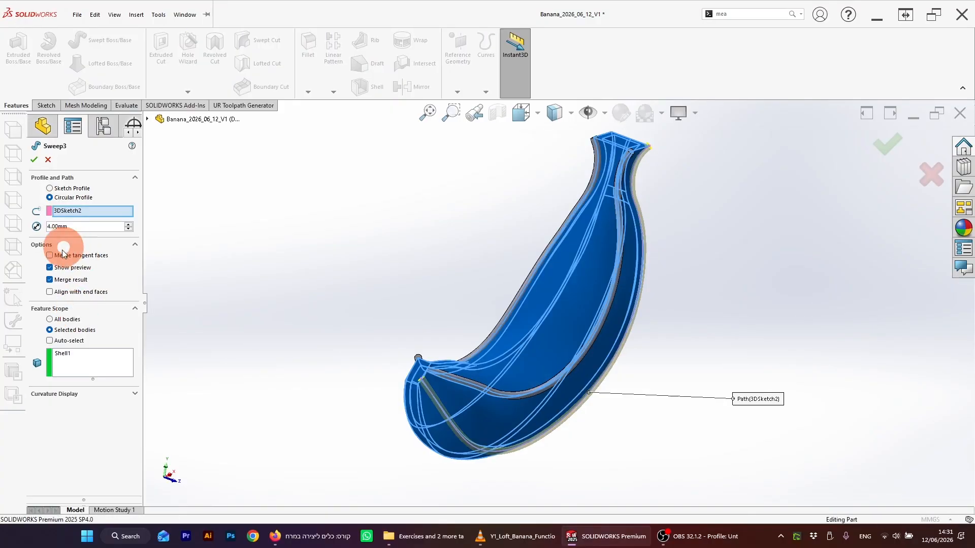
left_click(49, 280)
left_click(34, 160)
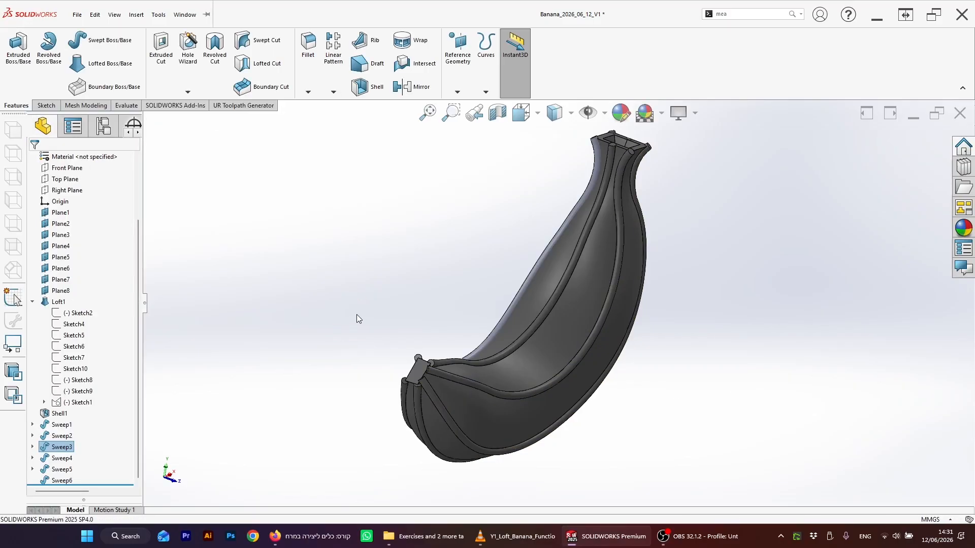
Step: Edit the Sweep4 feature to turn off Merge result
right_click(74, 460)
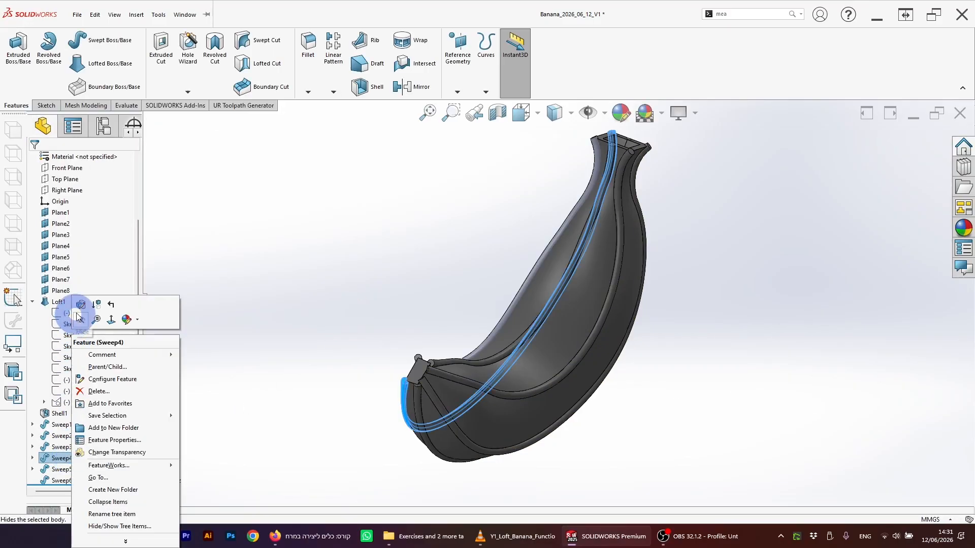
left_click(117, 321)
left_click(50, 279)
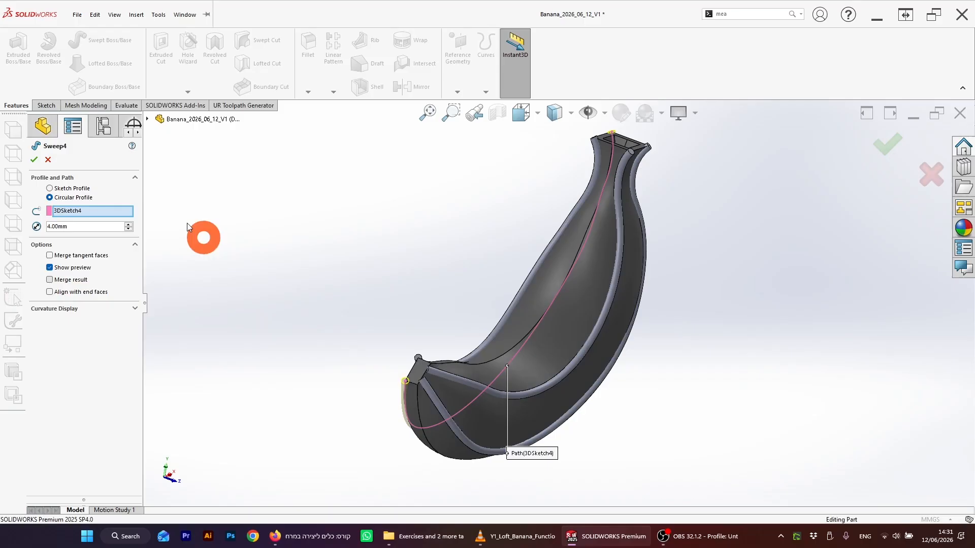
left_click(34, 160)
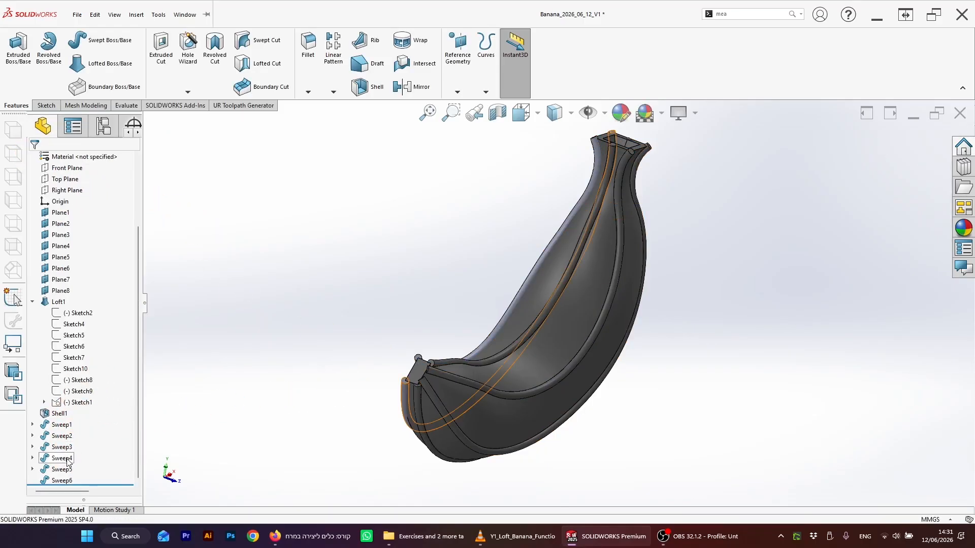
Step: Edit the next edge sweep feature to turn off its Merge result
right_click(68, 460)
left_click(80, 308)
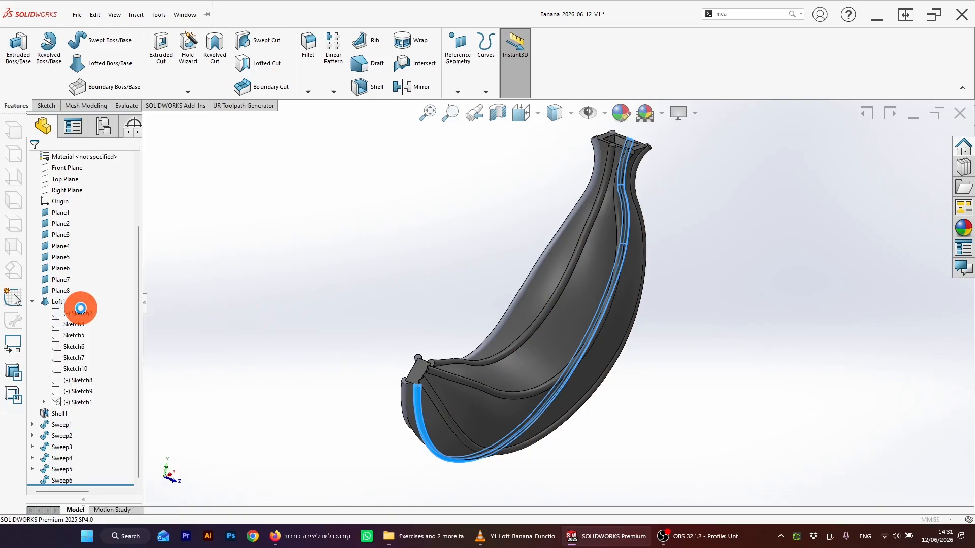
left_click(108, 364)
left_click(50, 279)
left_click(32, 157)
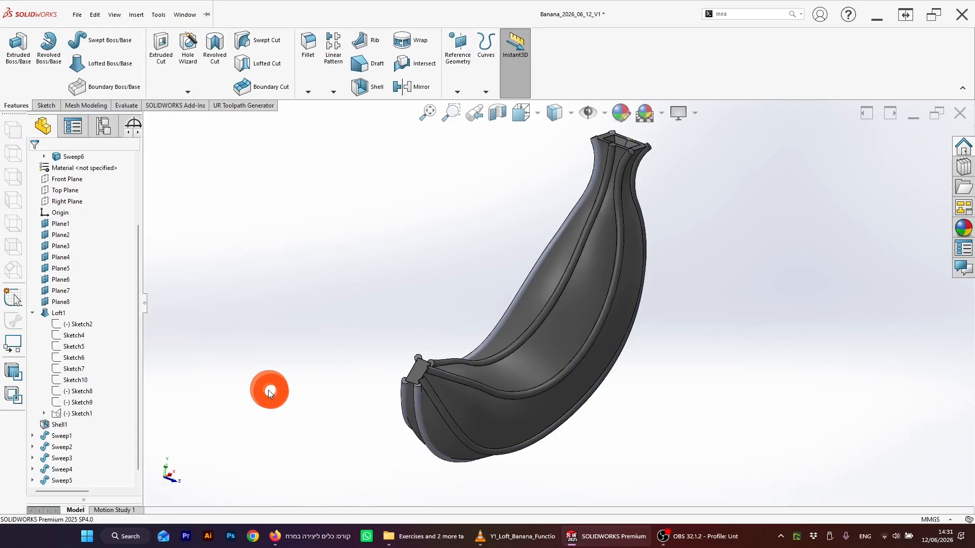
Step: Edit the Sweep6 feature to turn off Merge result
middle_click_drag(272, 391, 284, 394)
scroll(78, 469, "down", 1)
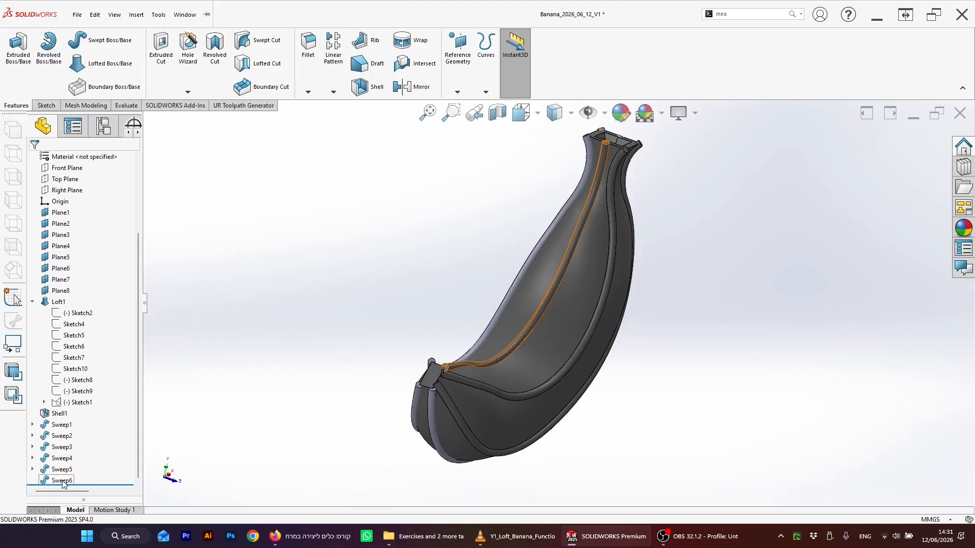
right_click(64, 484)
left_click(78, 308)
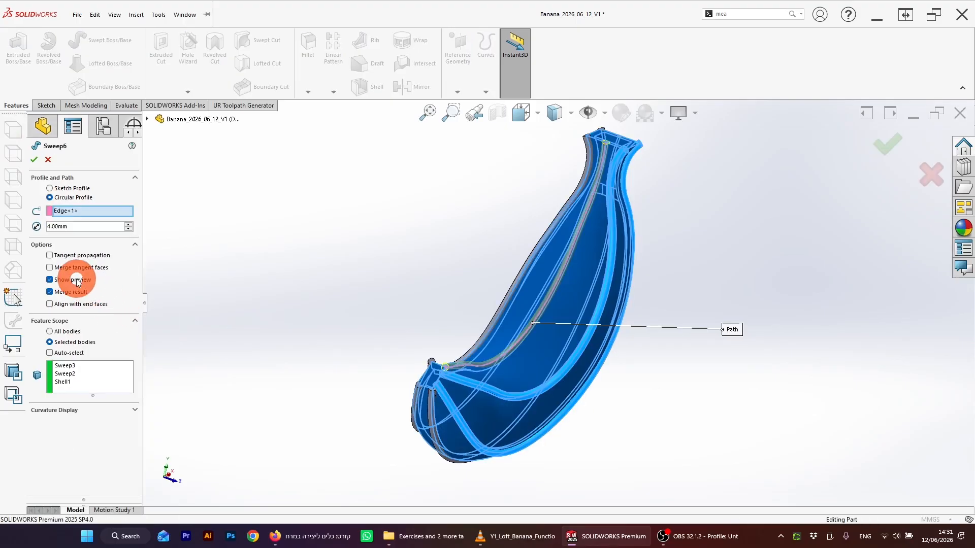
left_click(53, 293)
left_click(35, 159)
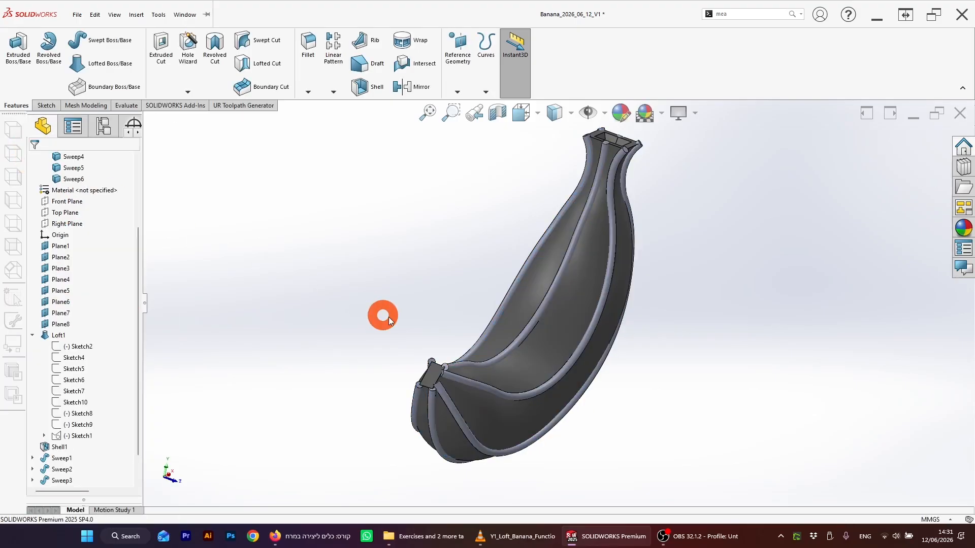
Step: Select each body in the Solid Bodies folder to review the shell and the six separate sweep tubes
scroll(87, 254, "up", 5)
left_click(74, 214)
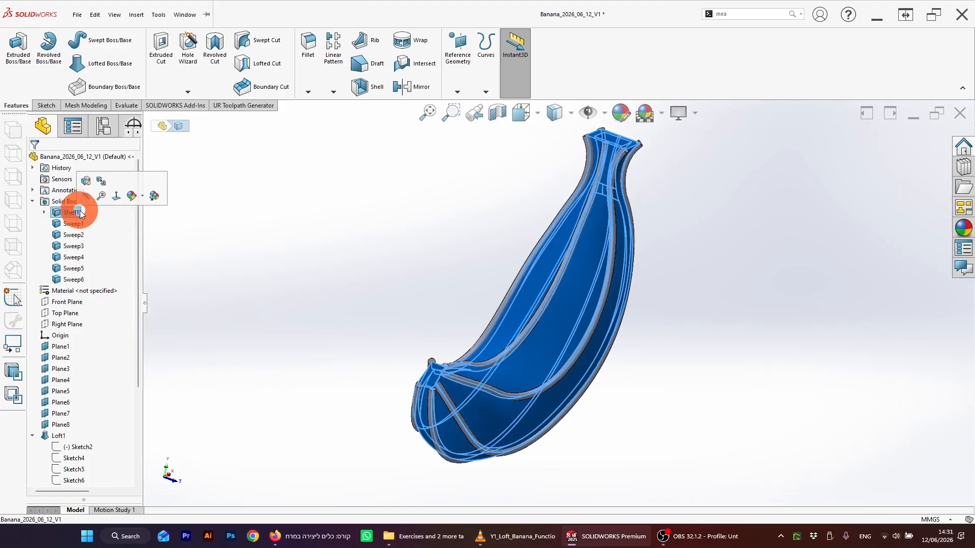
left_click(74, 224)
left_click(76, 233, "ctrl")
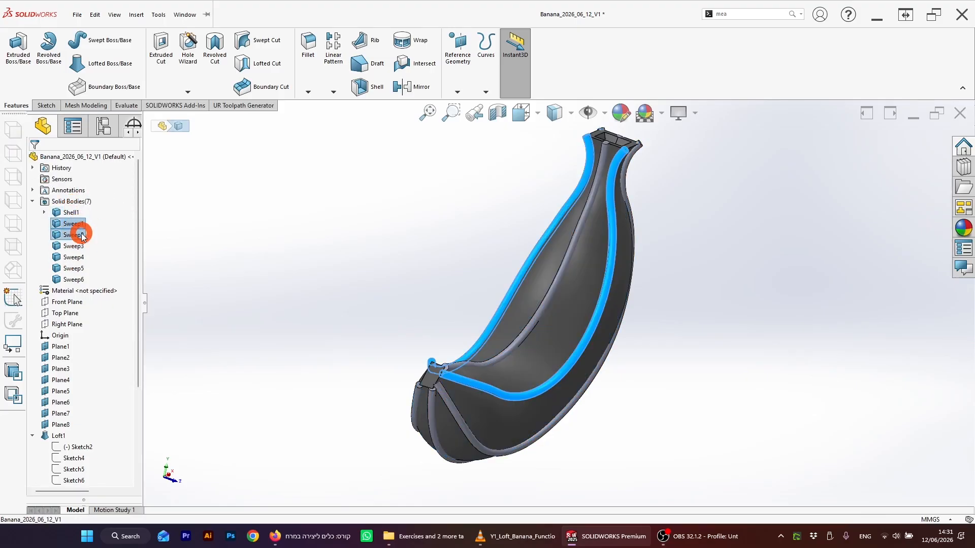
left_click(79, 247, "ctrl")
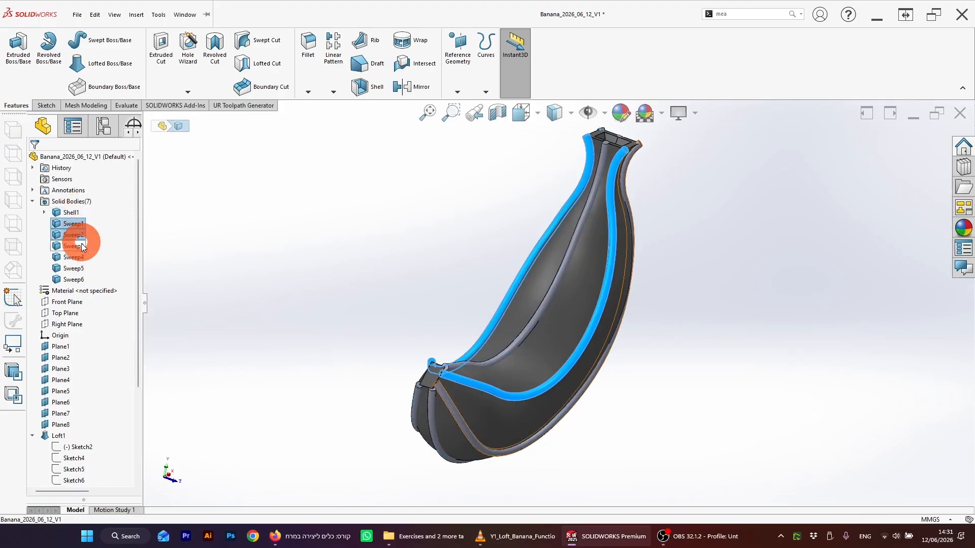
left_click(80, 270, "ctrl")
left_click(78, 279, "ctrl")
left_click(392, 297)
middle_click_drag(395, 299, 635, 285)
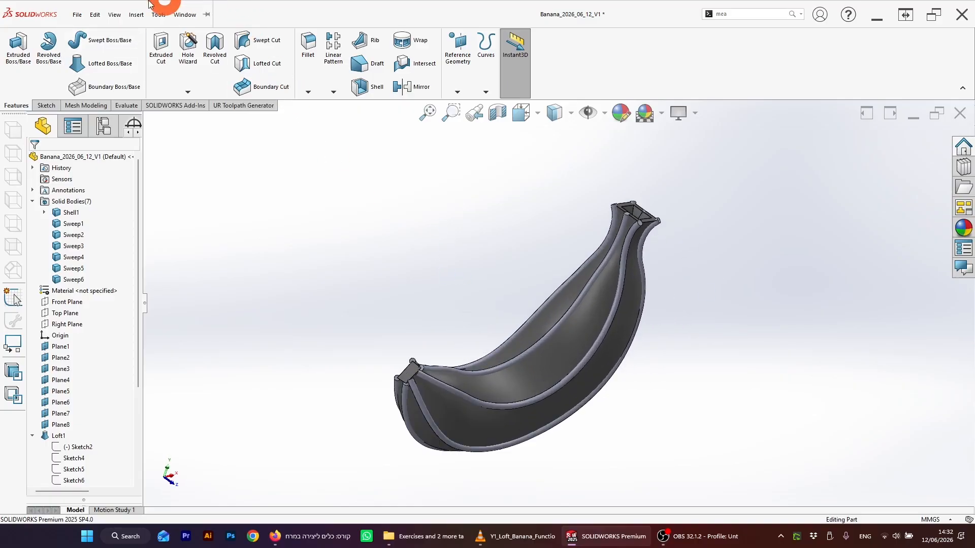
left_click(78, 16)
key("Escape")
left_click(186, 17)
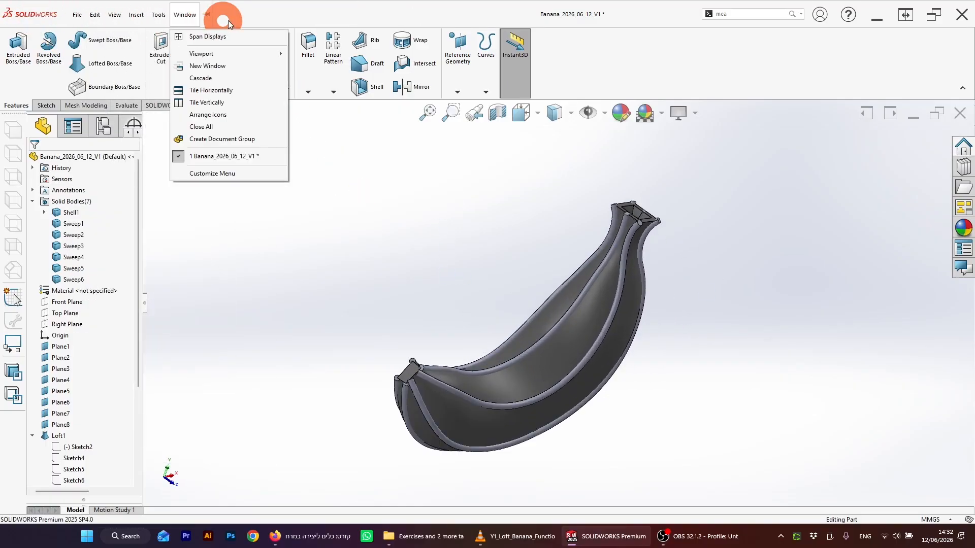
left_click(351, 216)
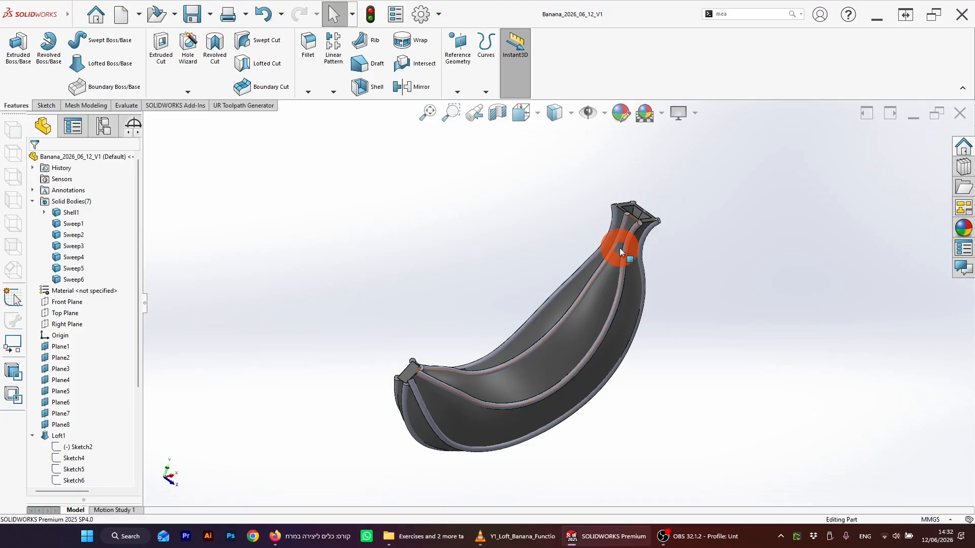
middle_click_drag(620, 246, 536, 294)
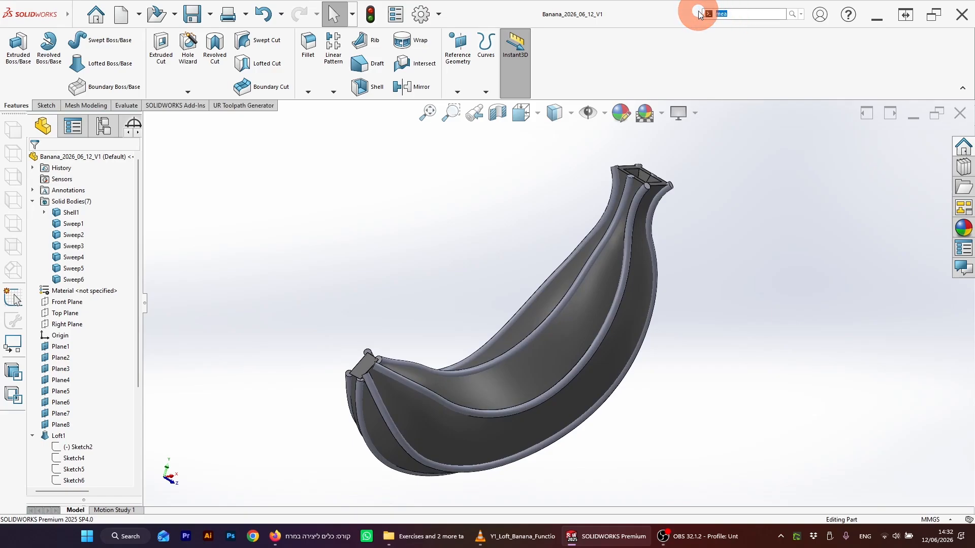
Step: Start a Combine feature with the Subtract operation and choose Shell1 as the main body
type("b")
left_click(722, 27)
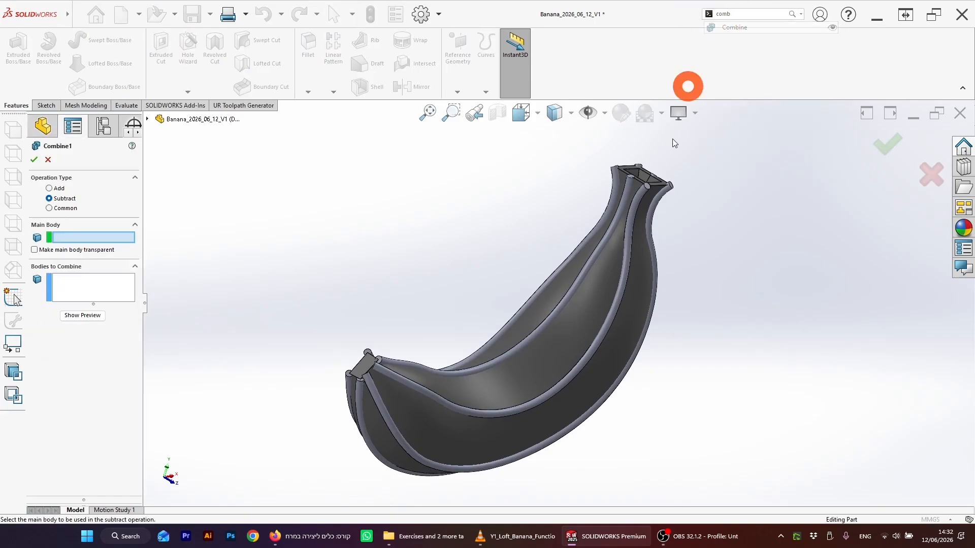
left_click(50, 189)
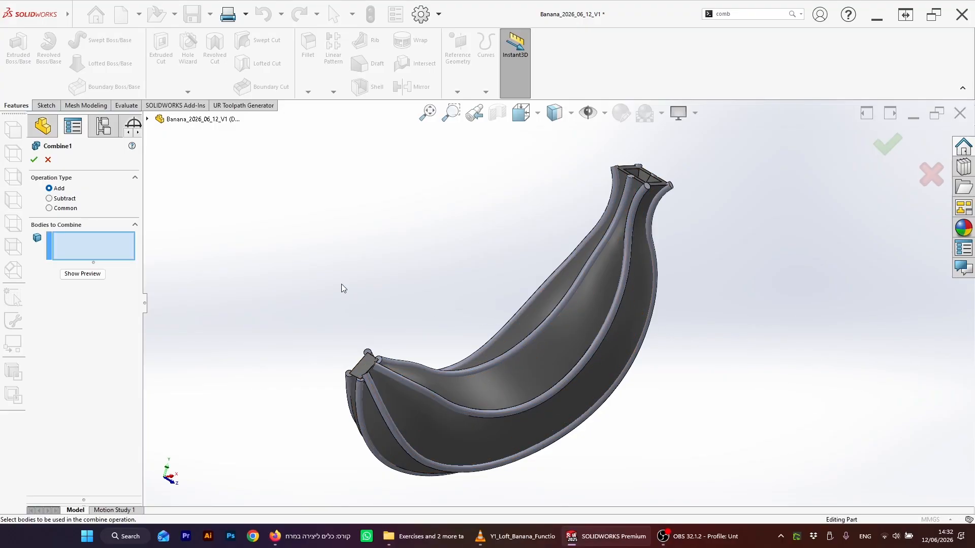
left_click(50, 198)
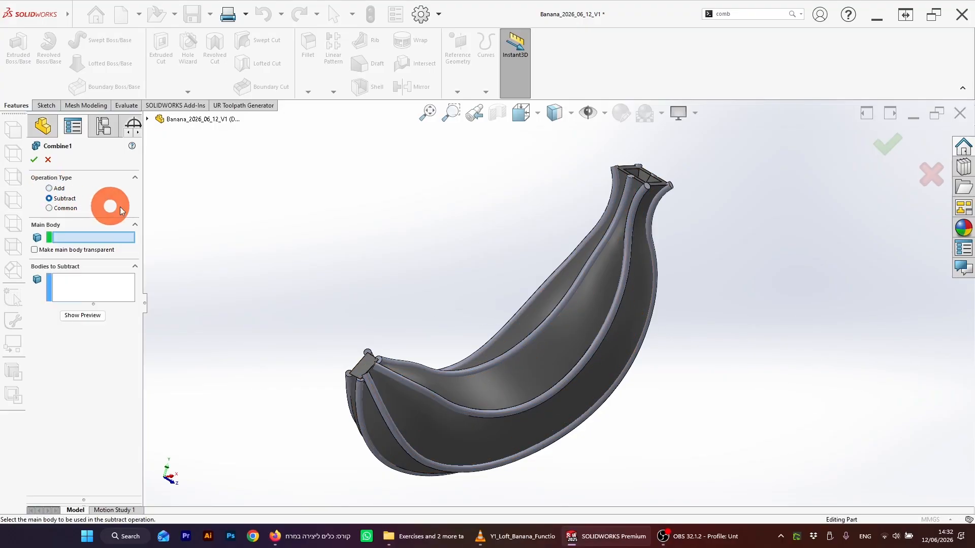
left_click(538, 354)
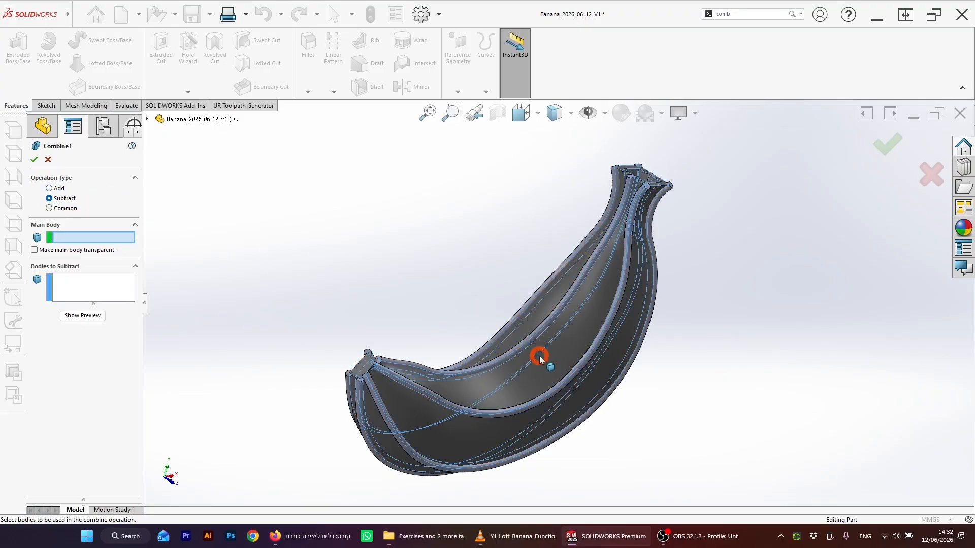
Step: Pick the six sweep tubes as bodies to subtract and apply the Combine
left_click(83, 283)
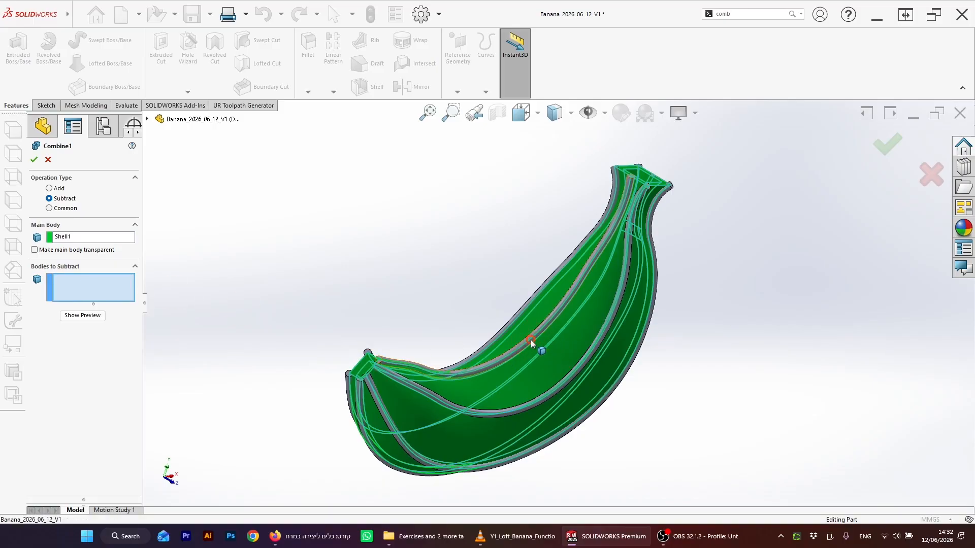
left_click(561, 391)
left_click(562, 394)
left_click(596, 401)
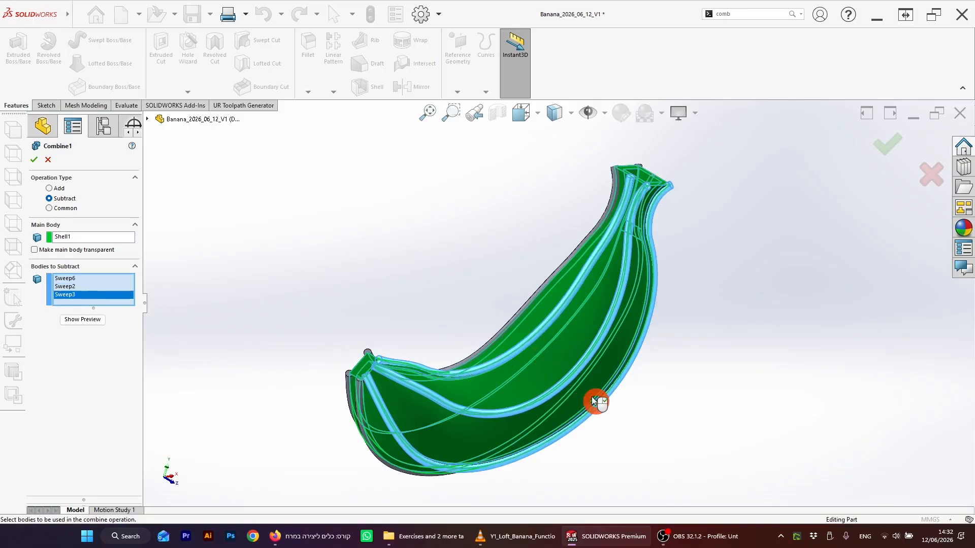
middle_click_drag(488, 325, 424, 332)
left_click(402, 398)
left_click(411, 369)
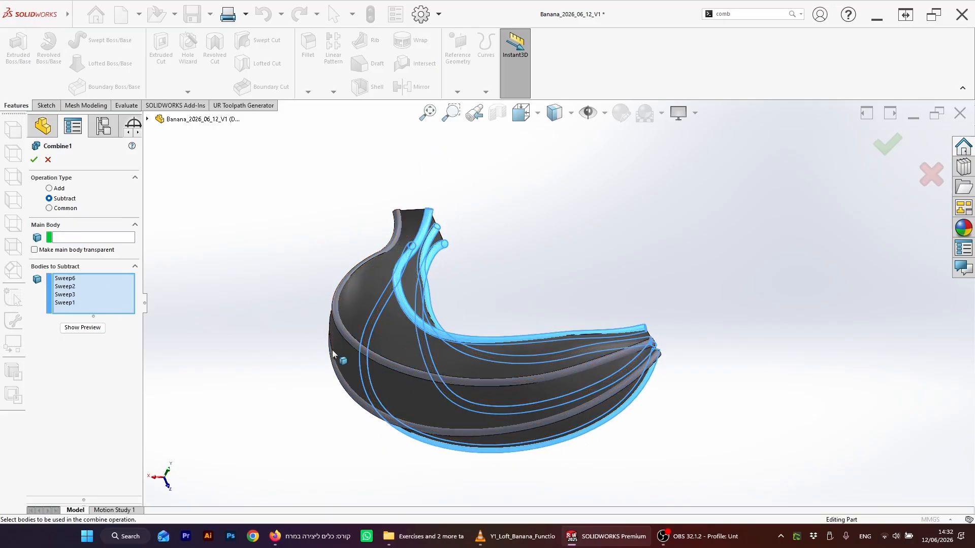
left_click(370, 359)
left_click(341, 395)
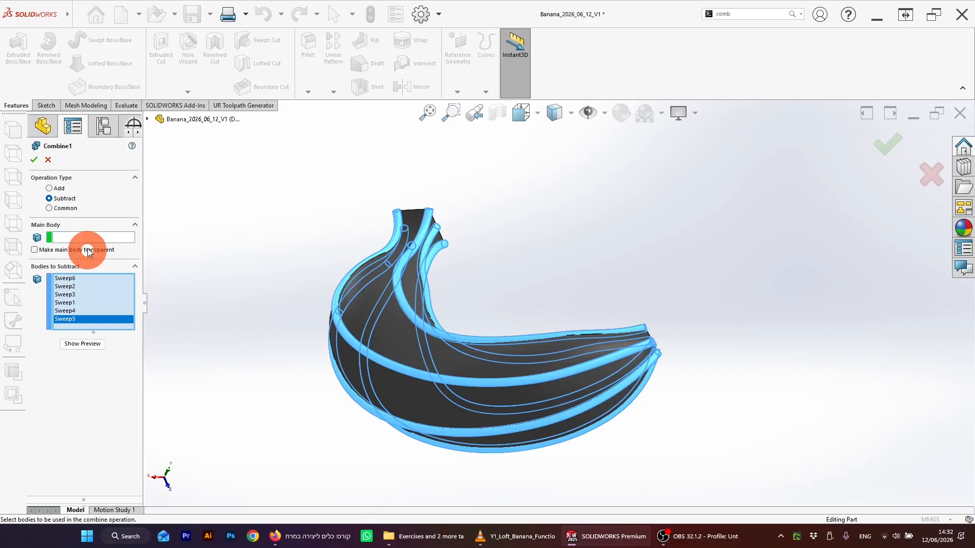
left_click(348, 306)
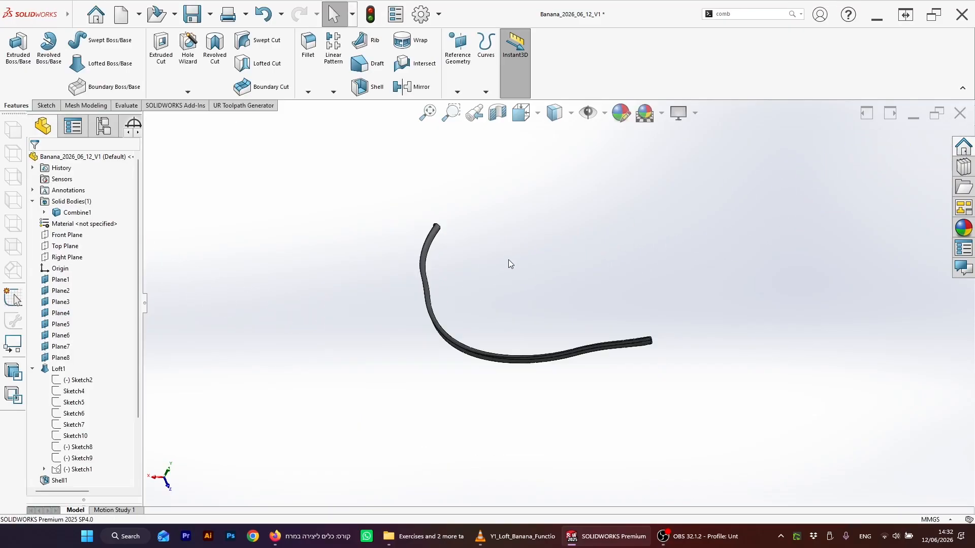
Step: Edit Combine1 to remove Shell1 from the bodies to combine, set it as main body, and apply
middle_click_drag(538, 265, 496, 293)
scroll(85, 460, "down", 3)
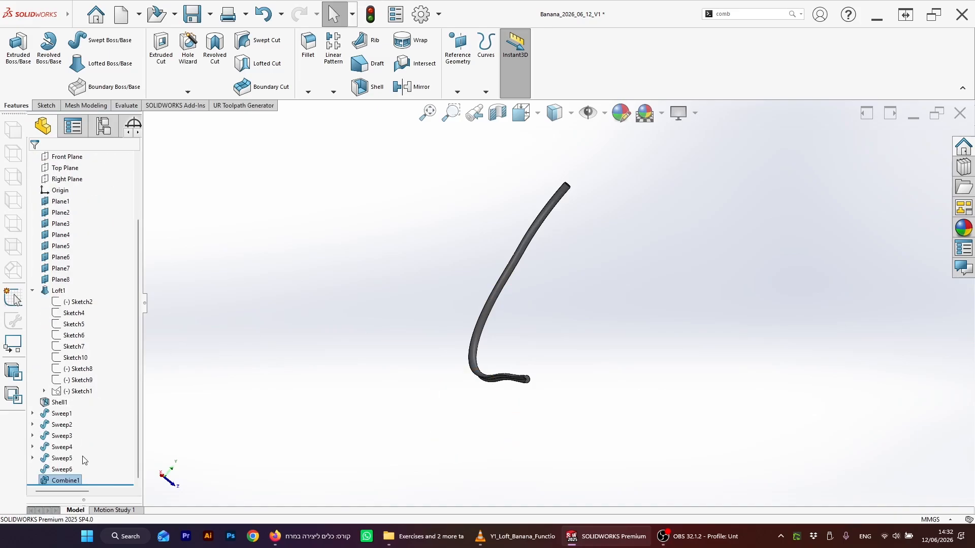
right_click(62, 479)
left_click(74, 304)
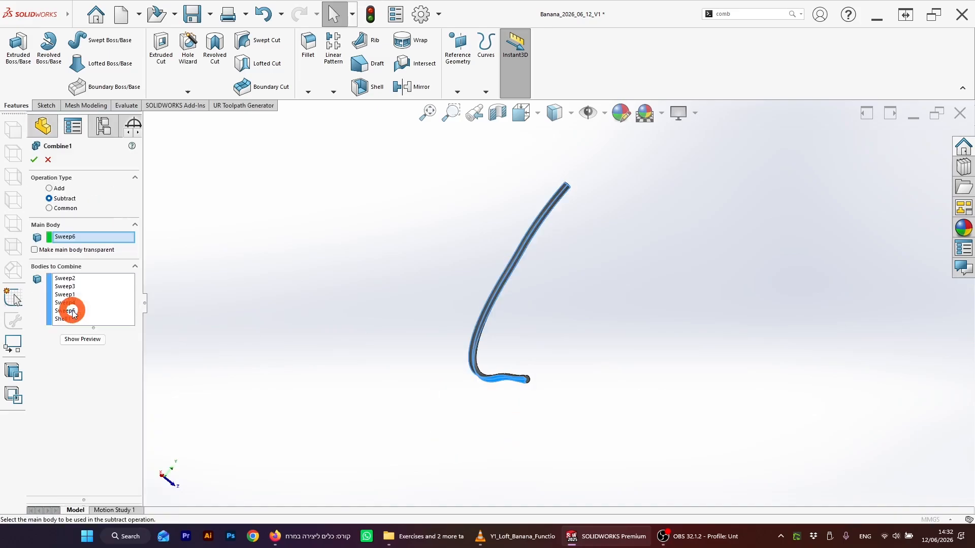
left_click(72, 238)
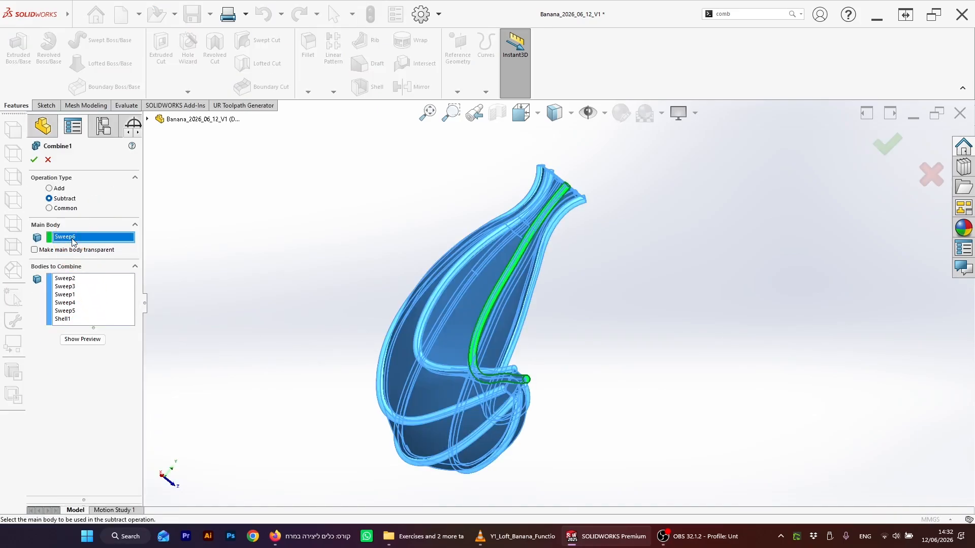
left_click(65, 319)
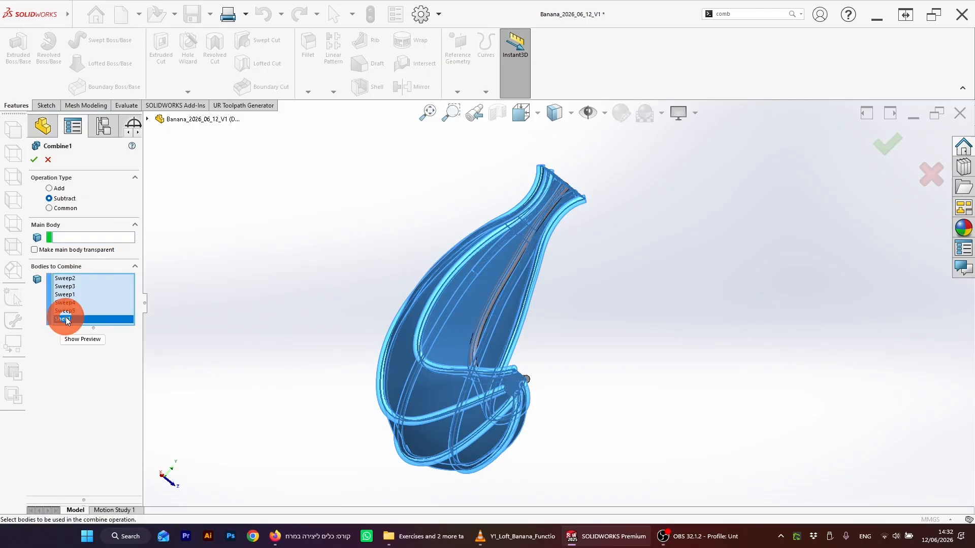
key("Delete")
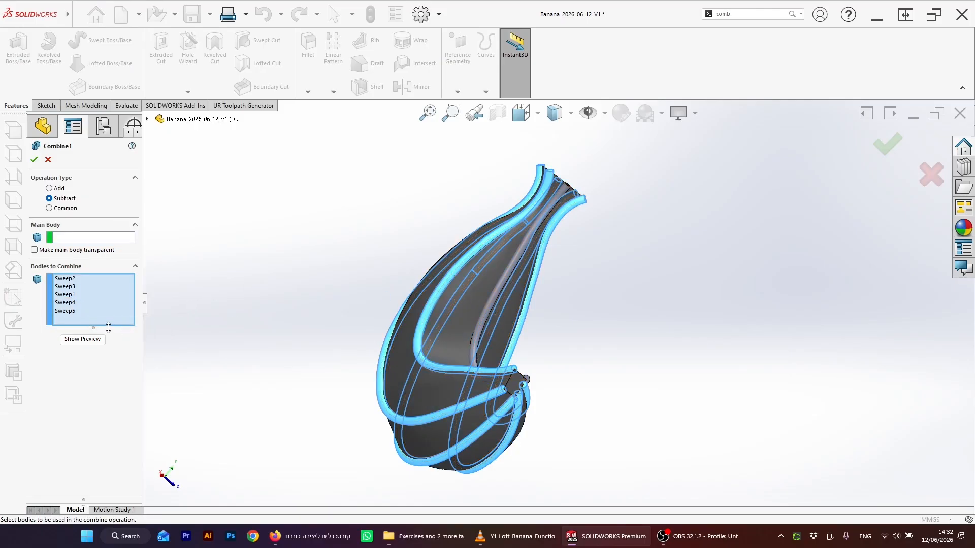
left_click(100, 236)
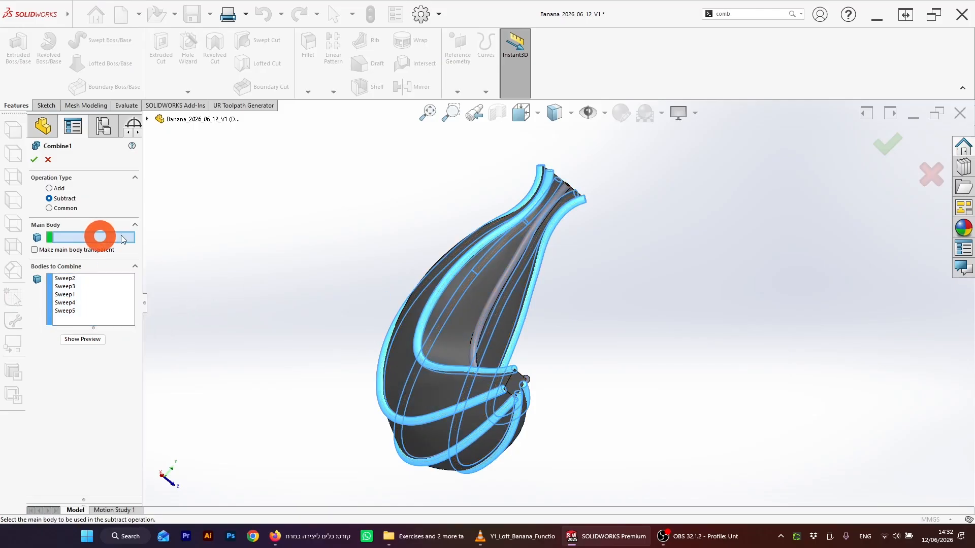
left_click(476, 294)
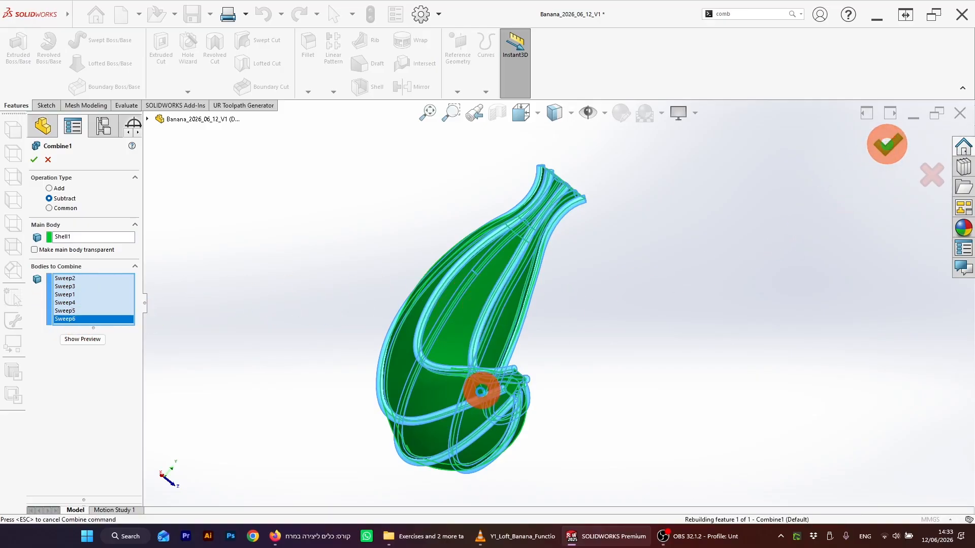
middle_click_drag(572, 354, 603, 289)
Step: Inspect the combined banana's grooves from several angles
scroll(475, 304, "down", 4)
middle_click_drag(474, 304, 457, 245)
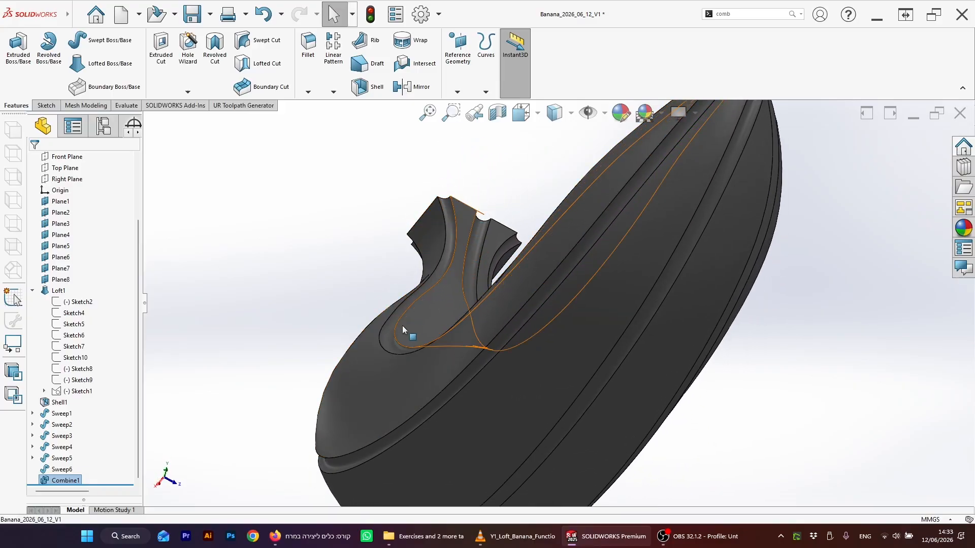
middle_click_drag(402, 328, 550, 373)
scroll(474, 344, "up", 5)
scroll(553, 356, "down", 5)
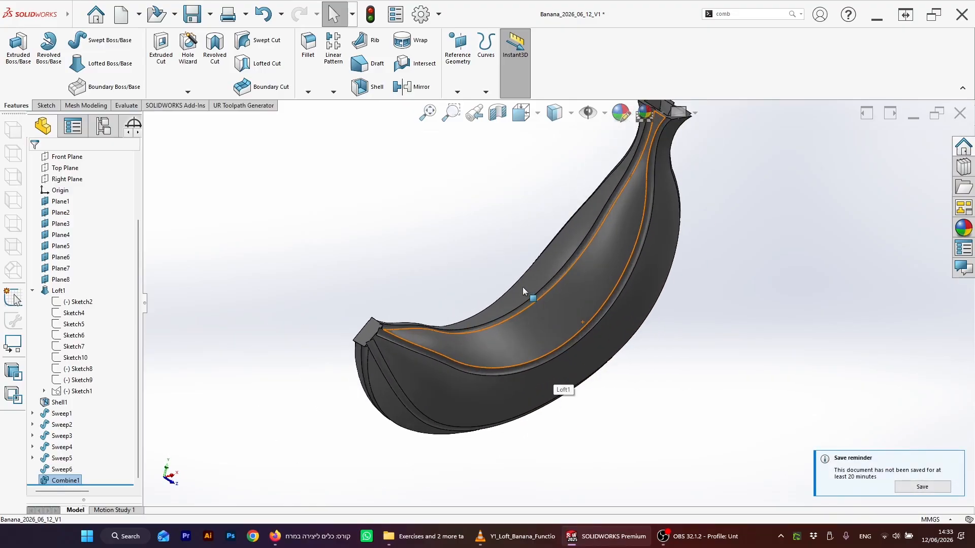
middle_click_drag(523, 287, 544, 261)
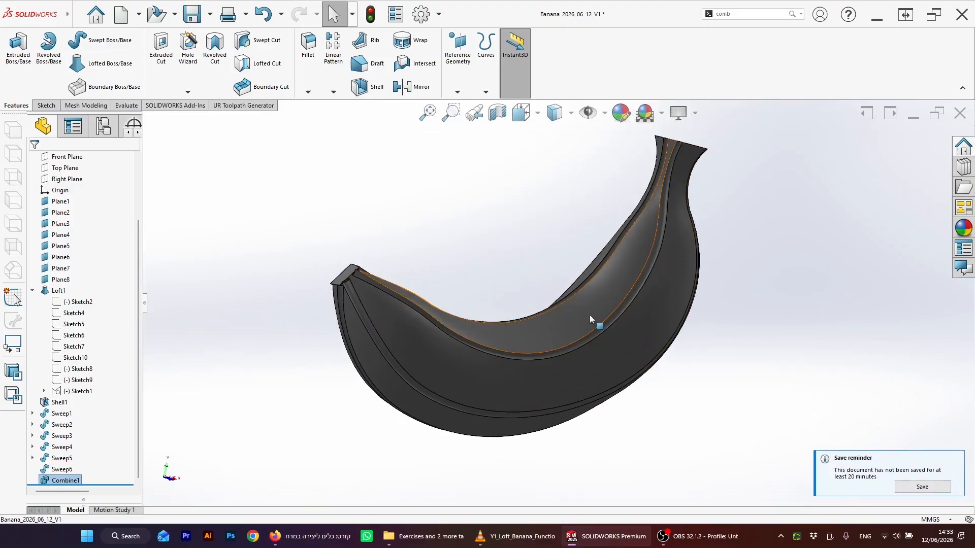
middle_click_drag(590, 317, 688, 293)
middle_click_drag(453, 336, 541, 301)
middle_click_drag(677, 304, 691, 384)
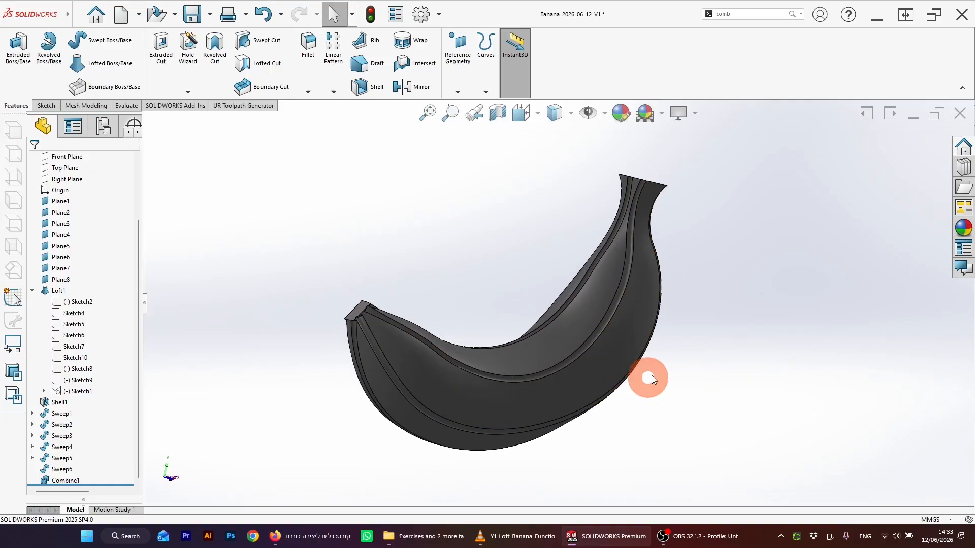